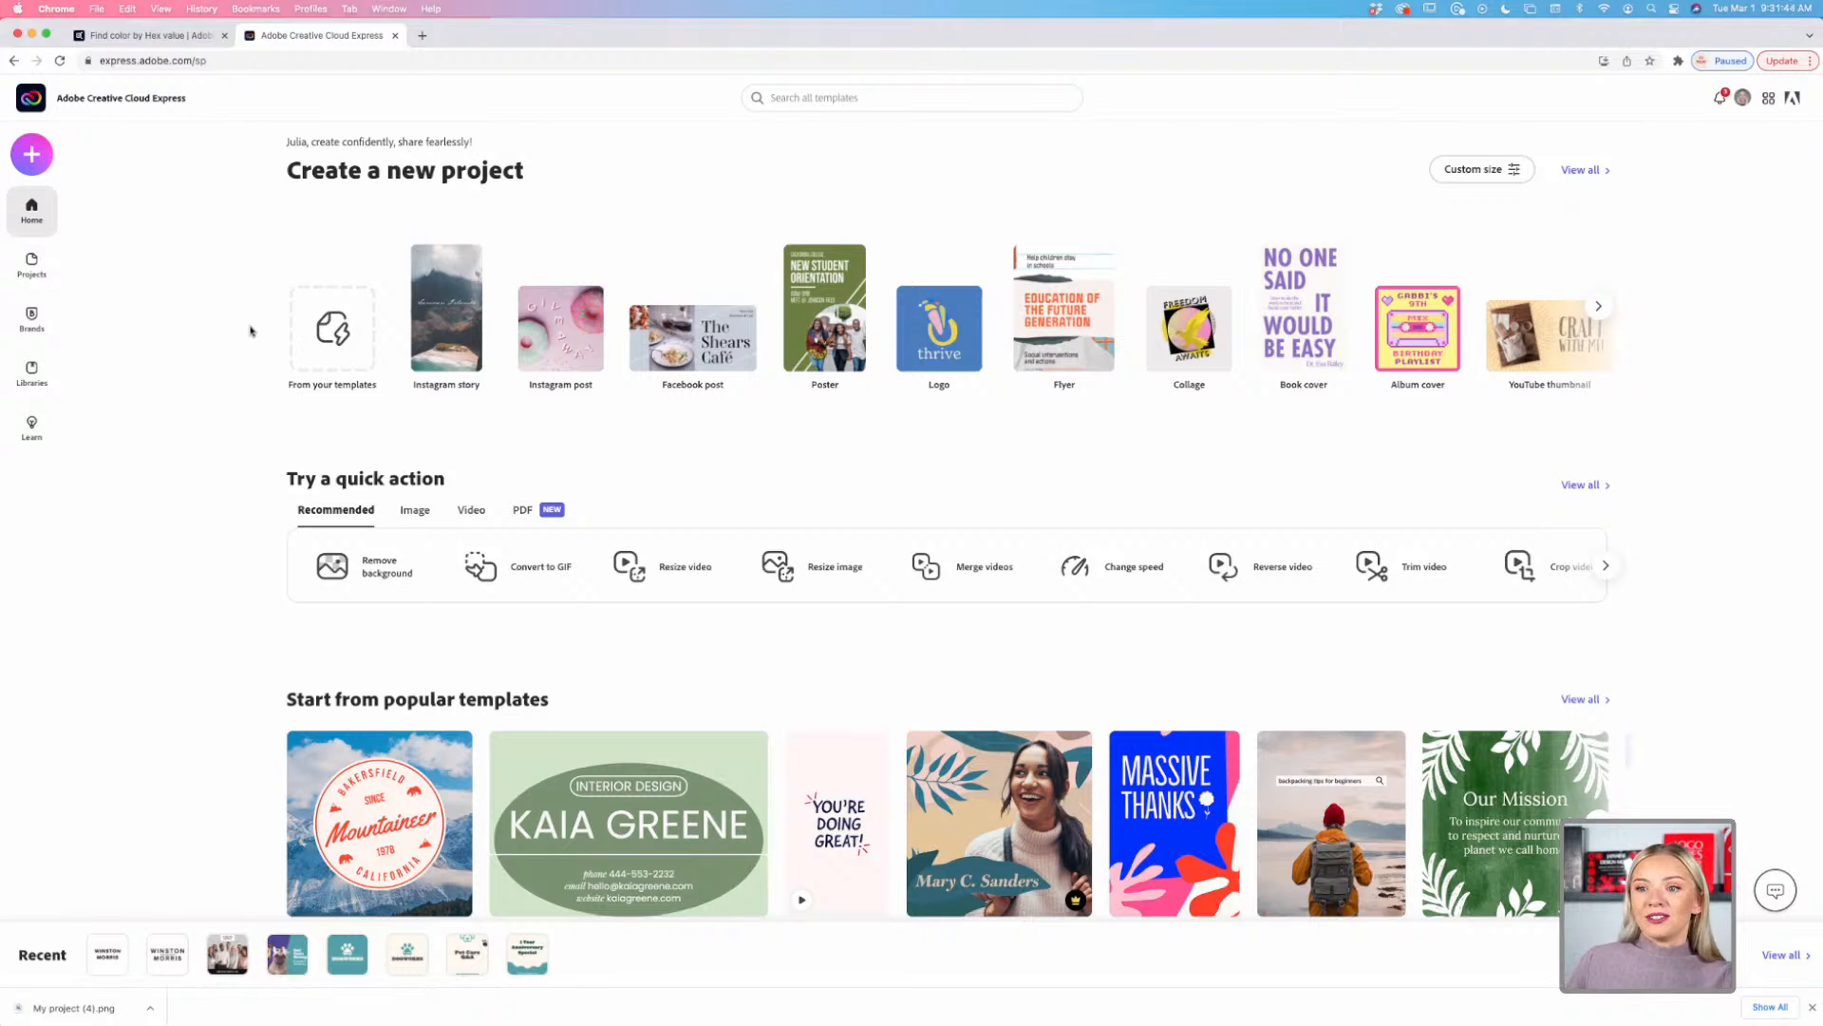
{"action": "scroll", "coordinate": [236, 332], "scroll_direction": "down", "scroll_amount": 5}
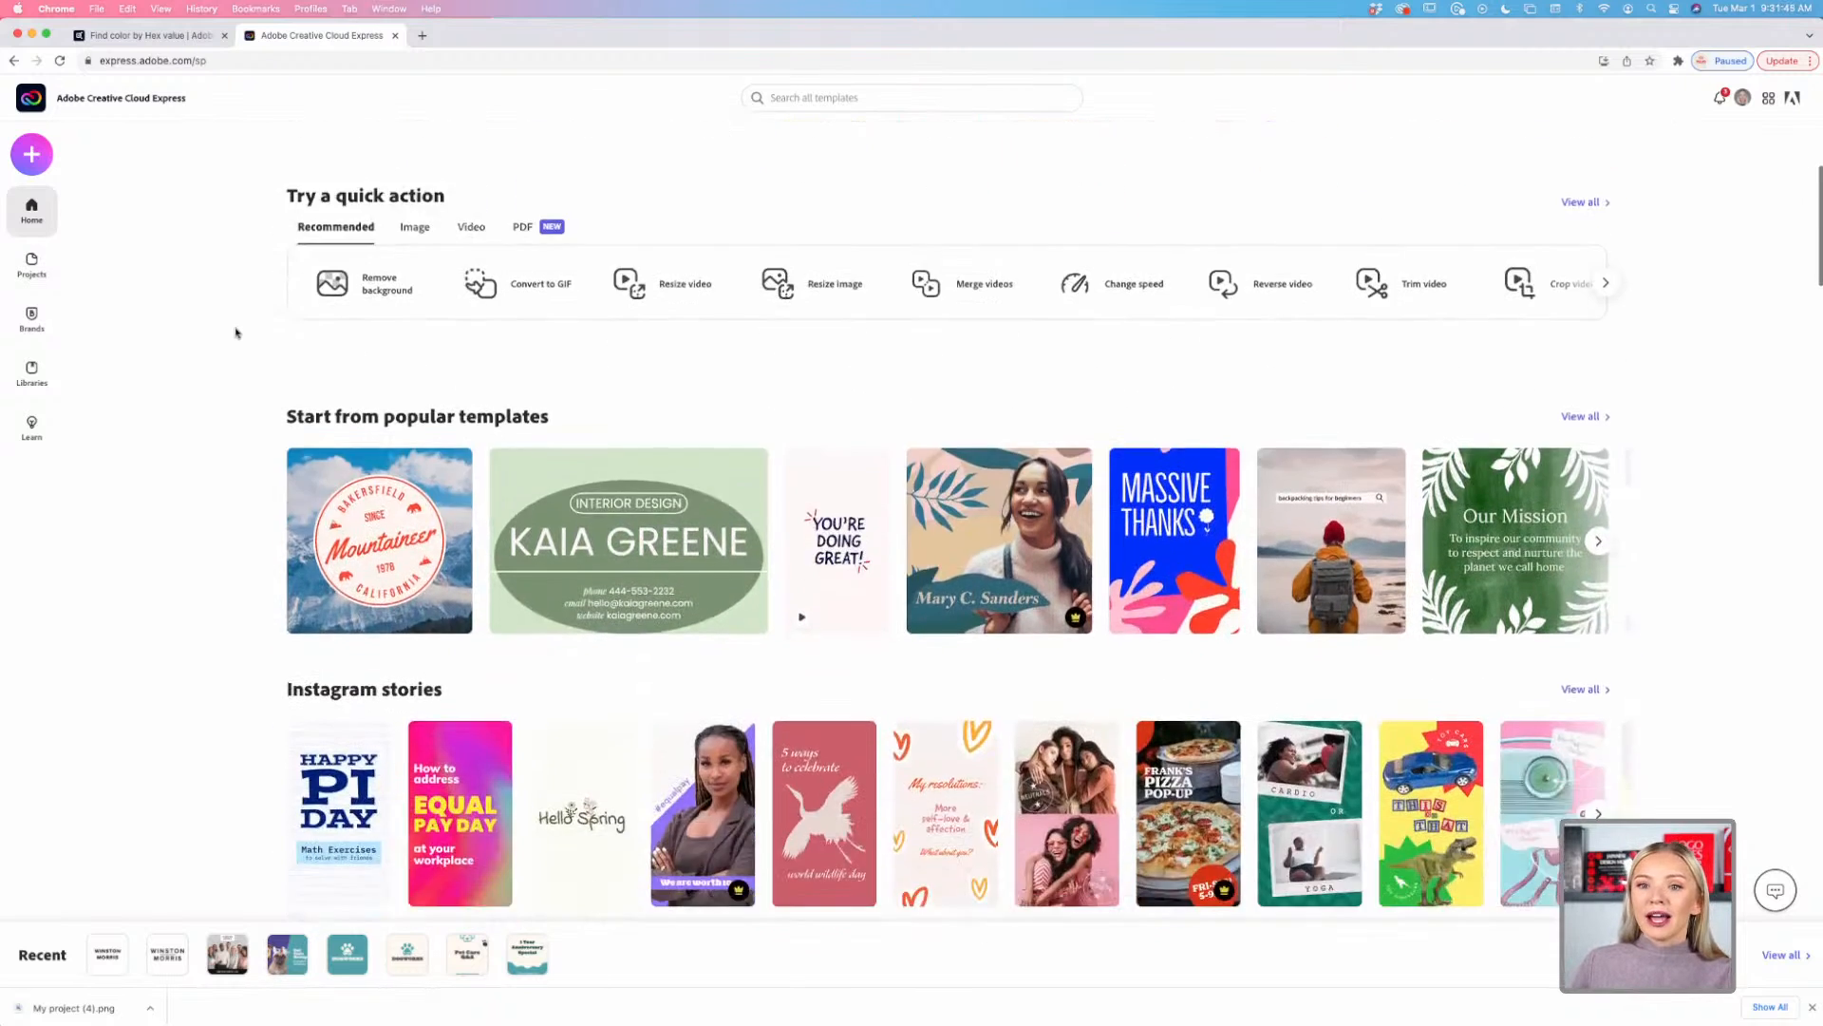
{"action": "scroll", "coordinate": [236, 332], "scroll_direction": "up", "scroll_amount": 5}
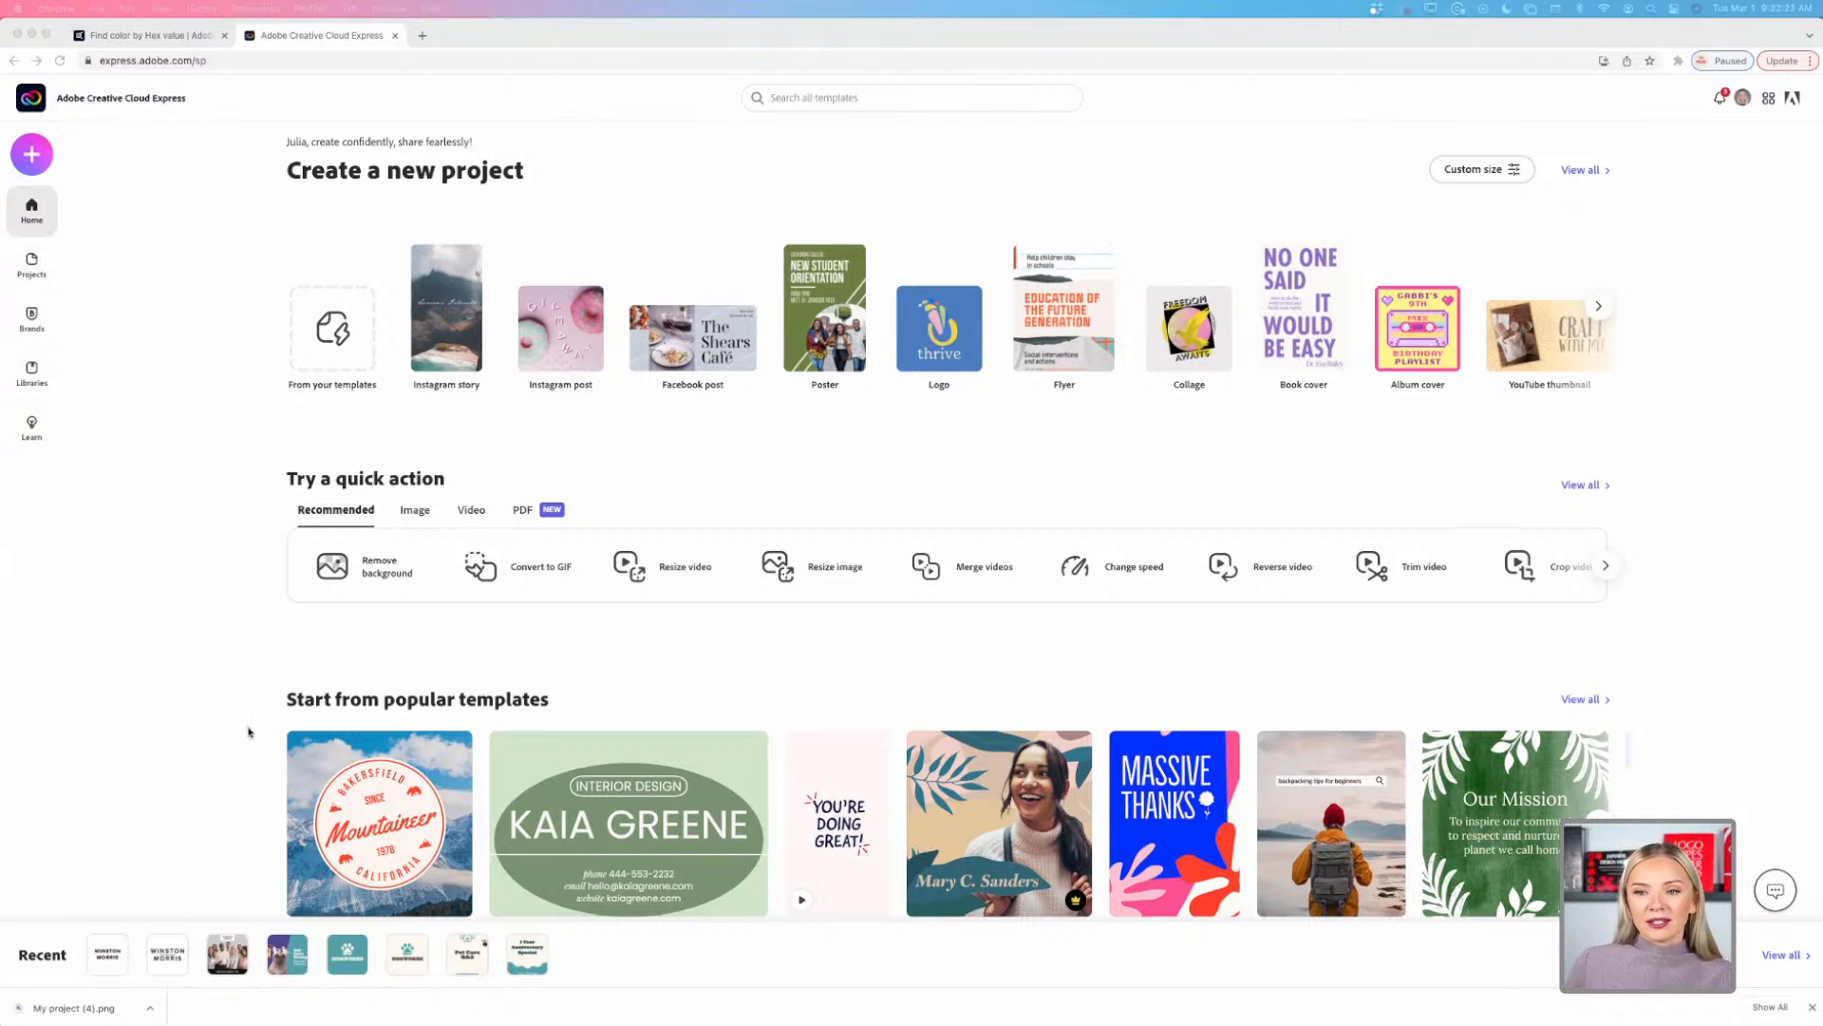
{"action": "scroll", "coordinate": [613, 639], "scroll_direction": "down", "scroll_amount": 5}
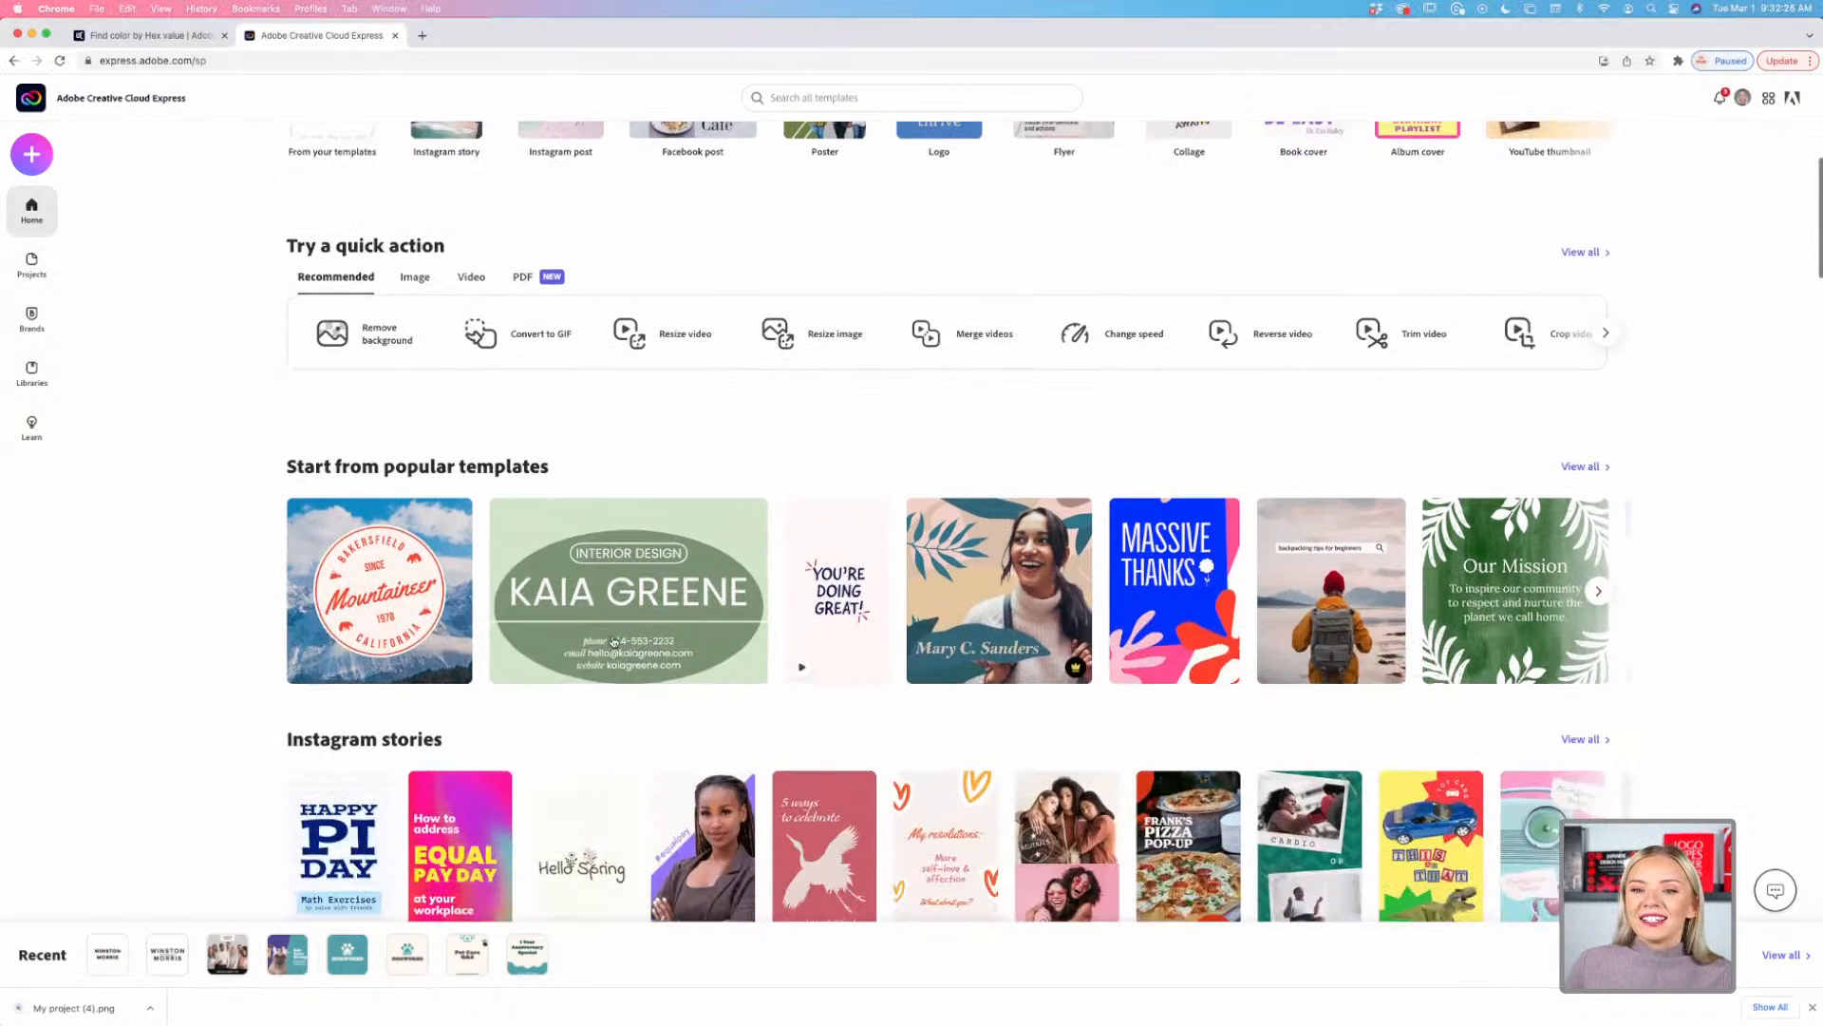
{"action": "scroll", "coordinate": [614, 641], "scroll_direction": "up", "scroll_amount": 5}
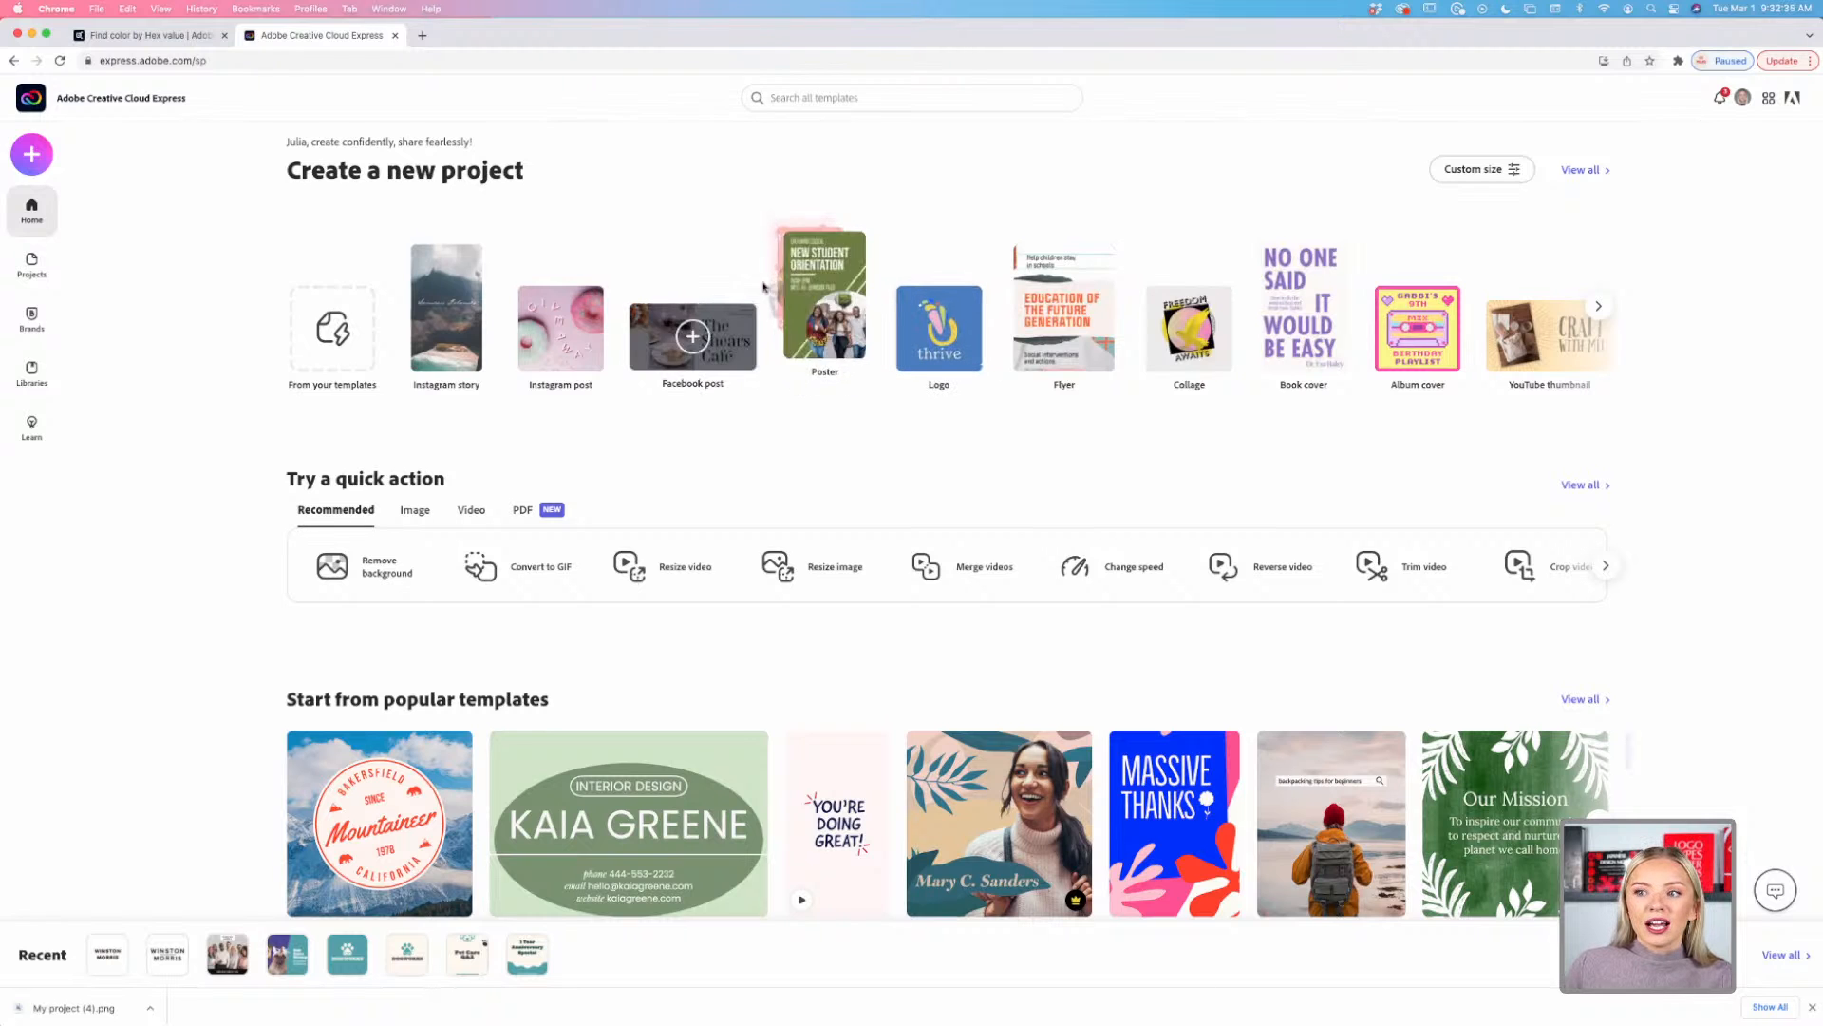
Step: Remove the background from the provided sample photo with the Remove background quick action and close the result
{"action": "scroll", "coordinate": [186, 616], "scroll_direction": "down", "scroll_amount": 2}
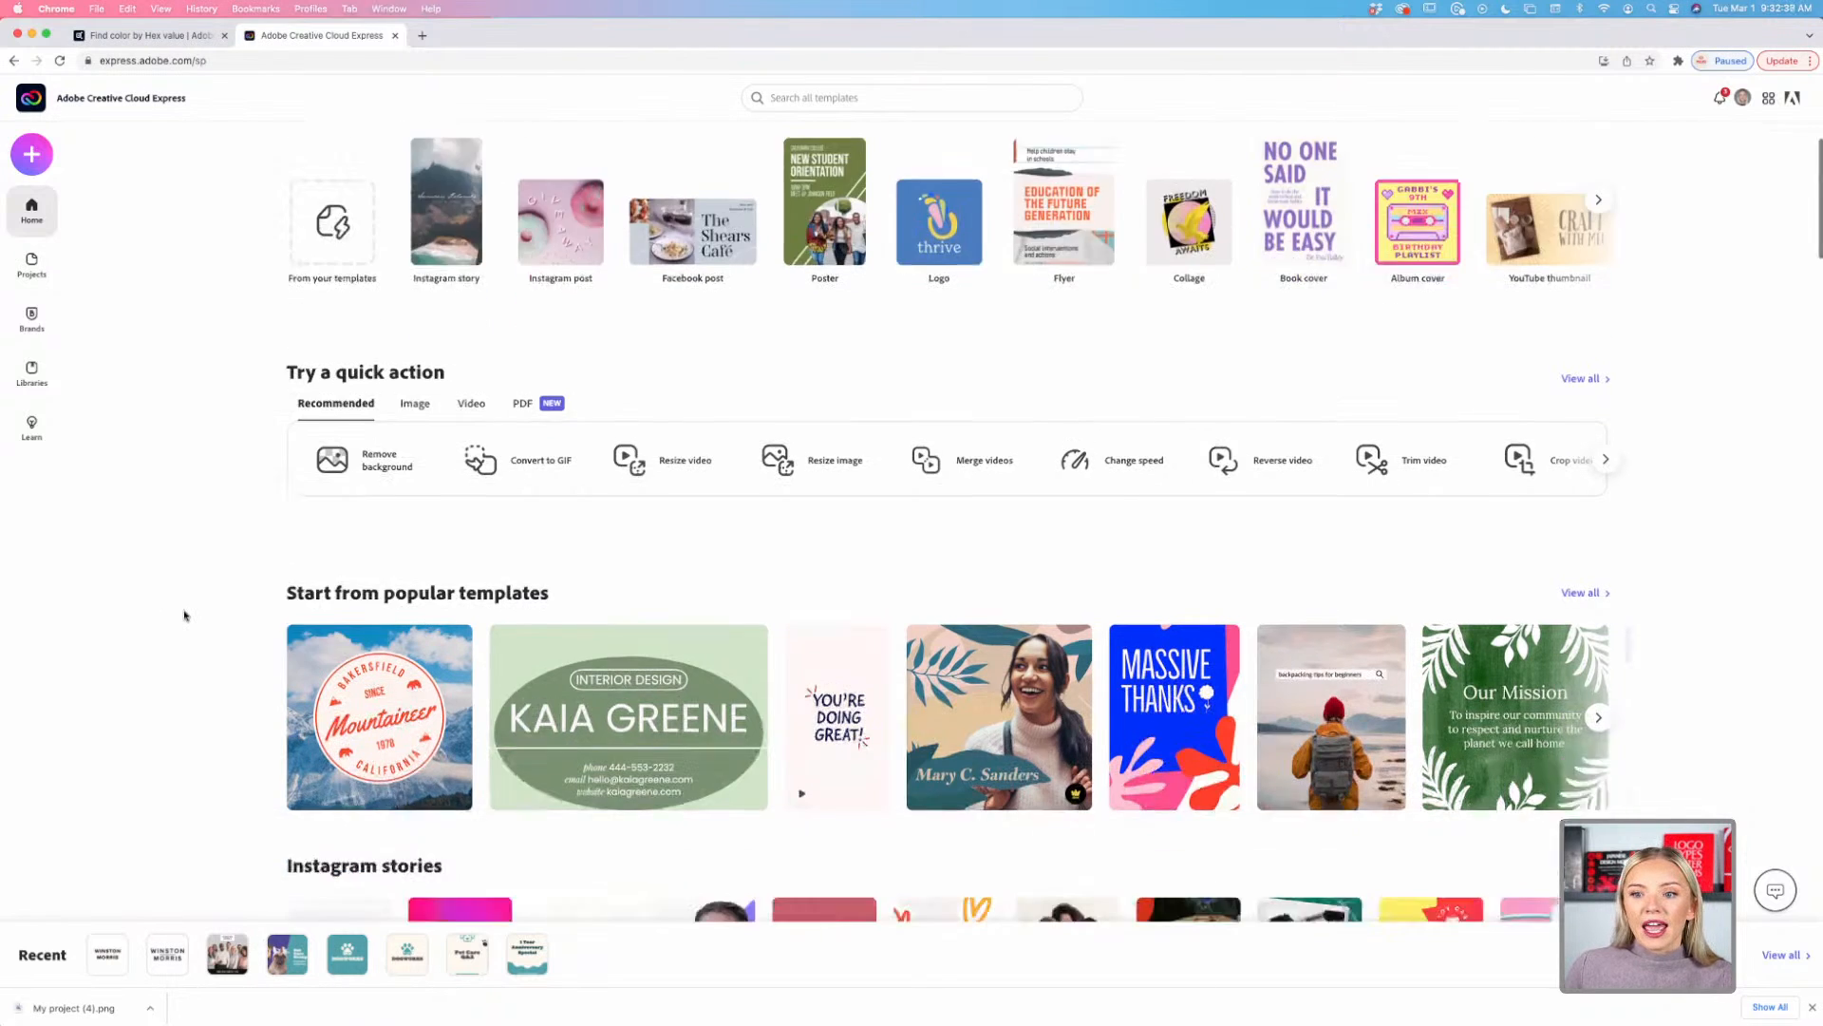
{"action": "scroll", "coordinate": [185, 615], "scroll_direction": "down", "scroll_amount": 3}
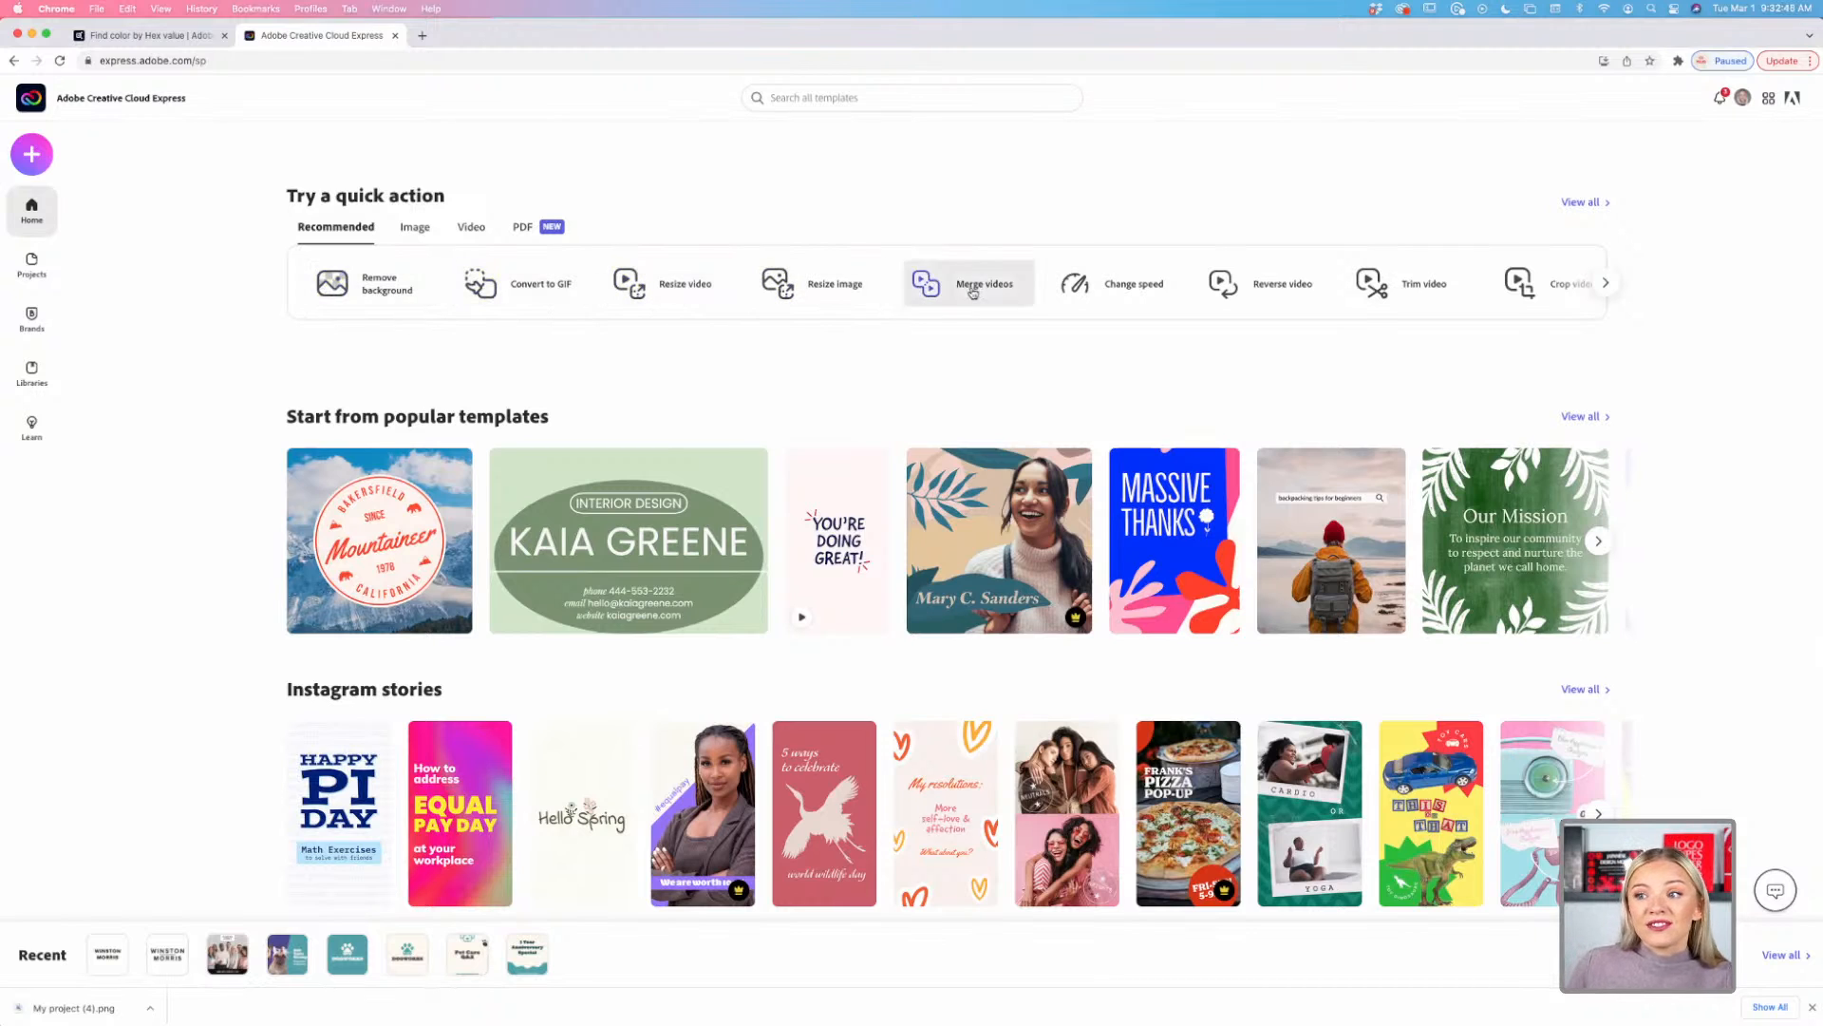
{"action": "left_click", "coordinate": [414, 231]}
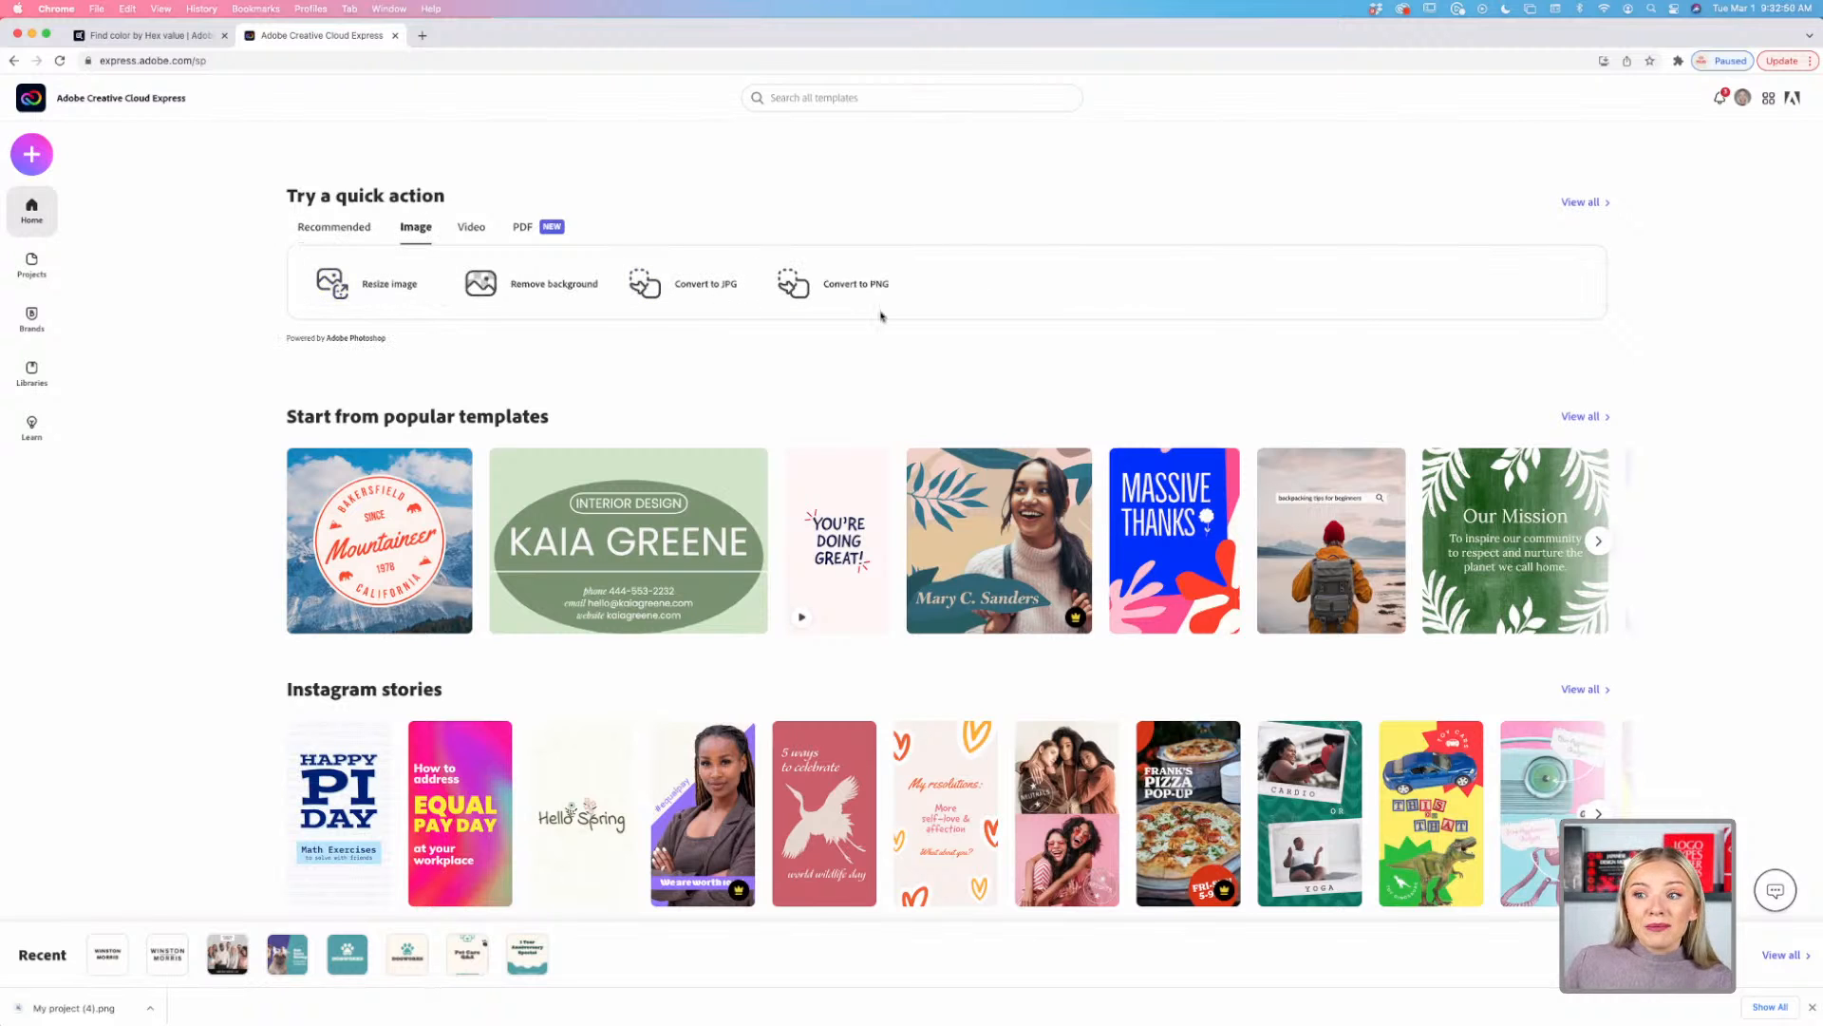
{"action": "left_click", "coordinate": [540, 283]}
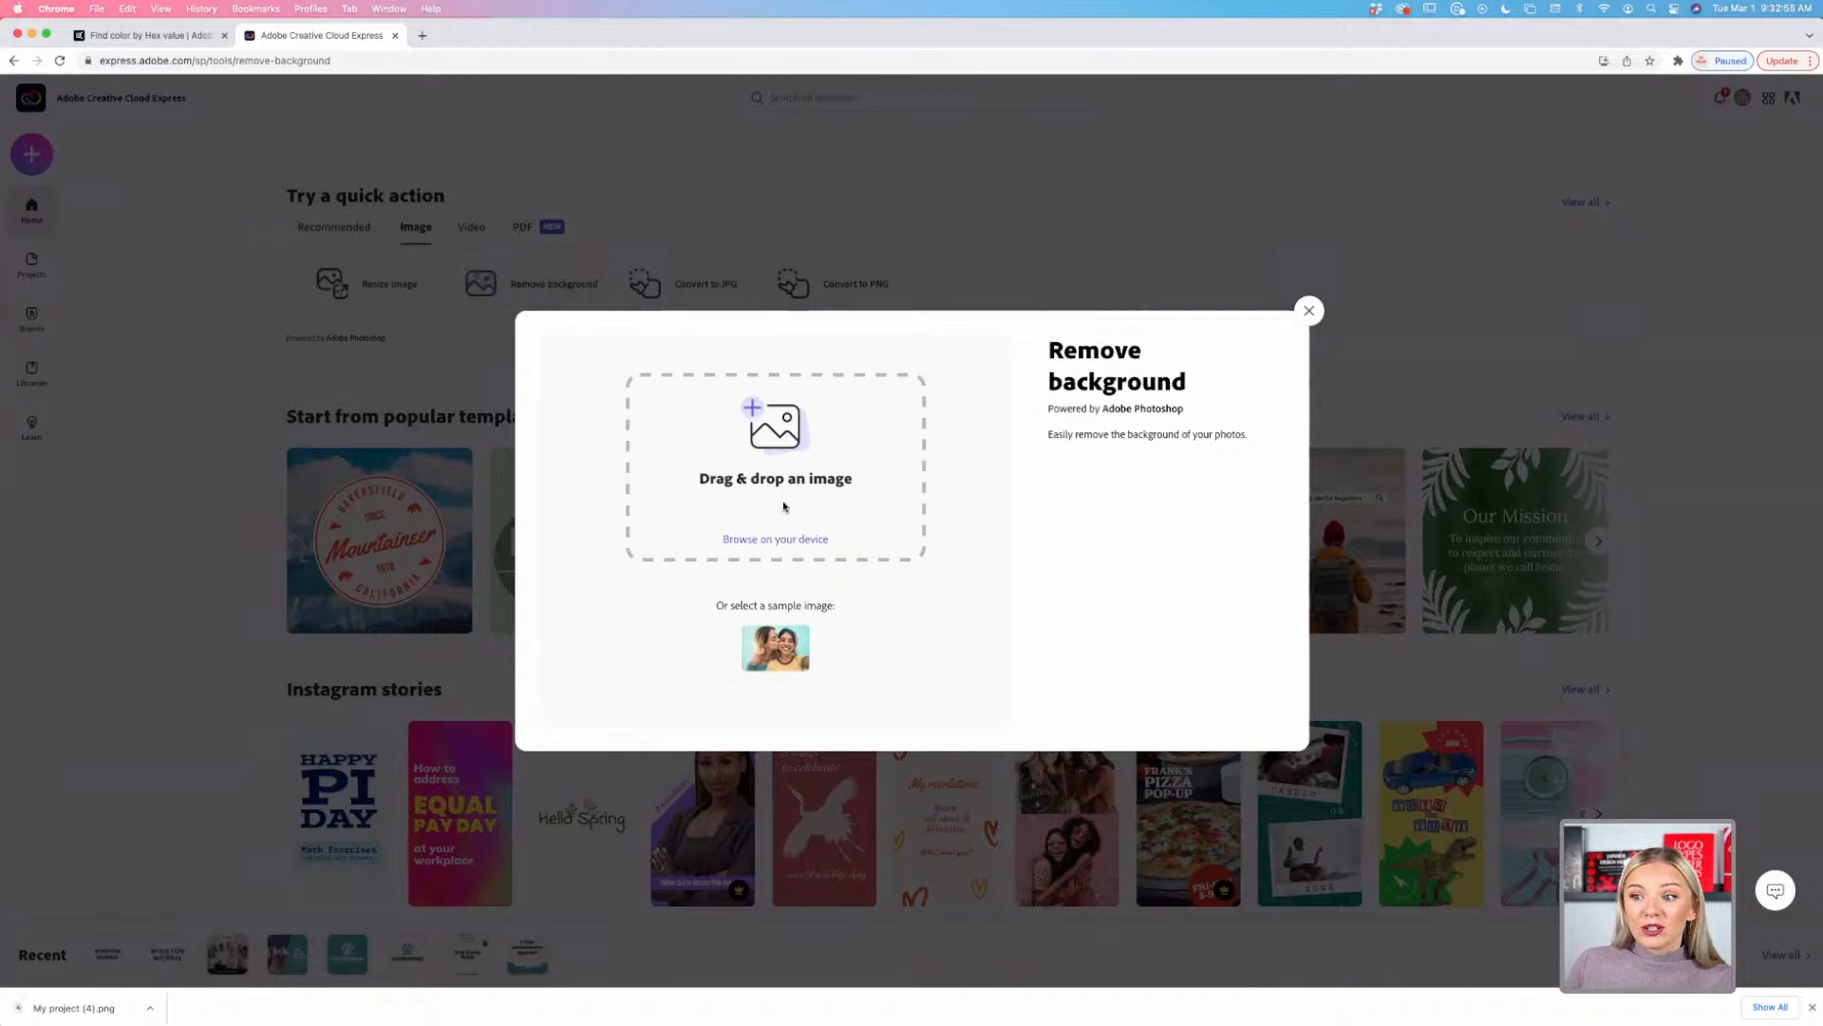
{"action": "left_click", "coordinate": [773, 661]}
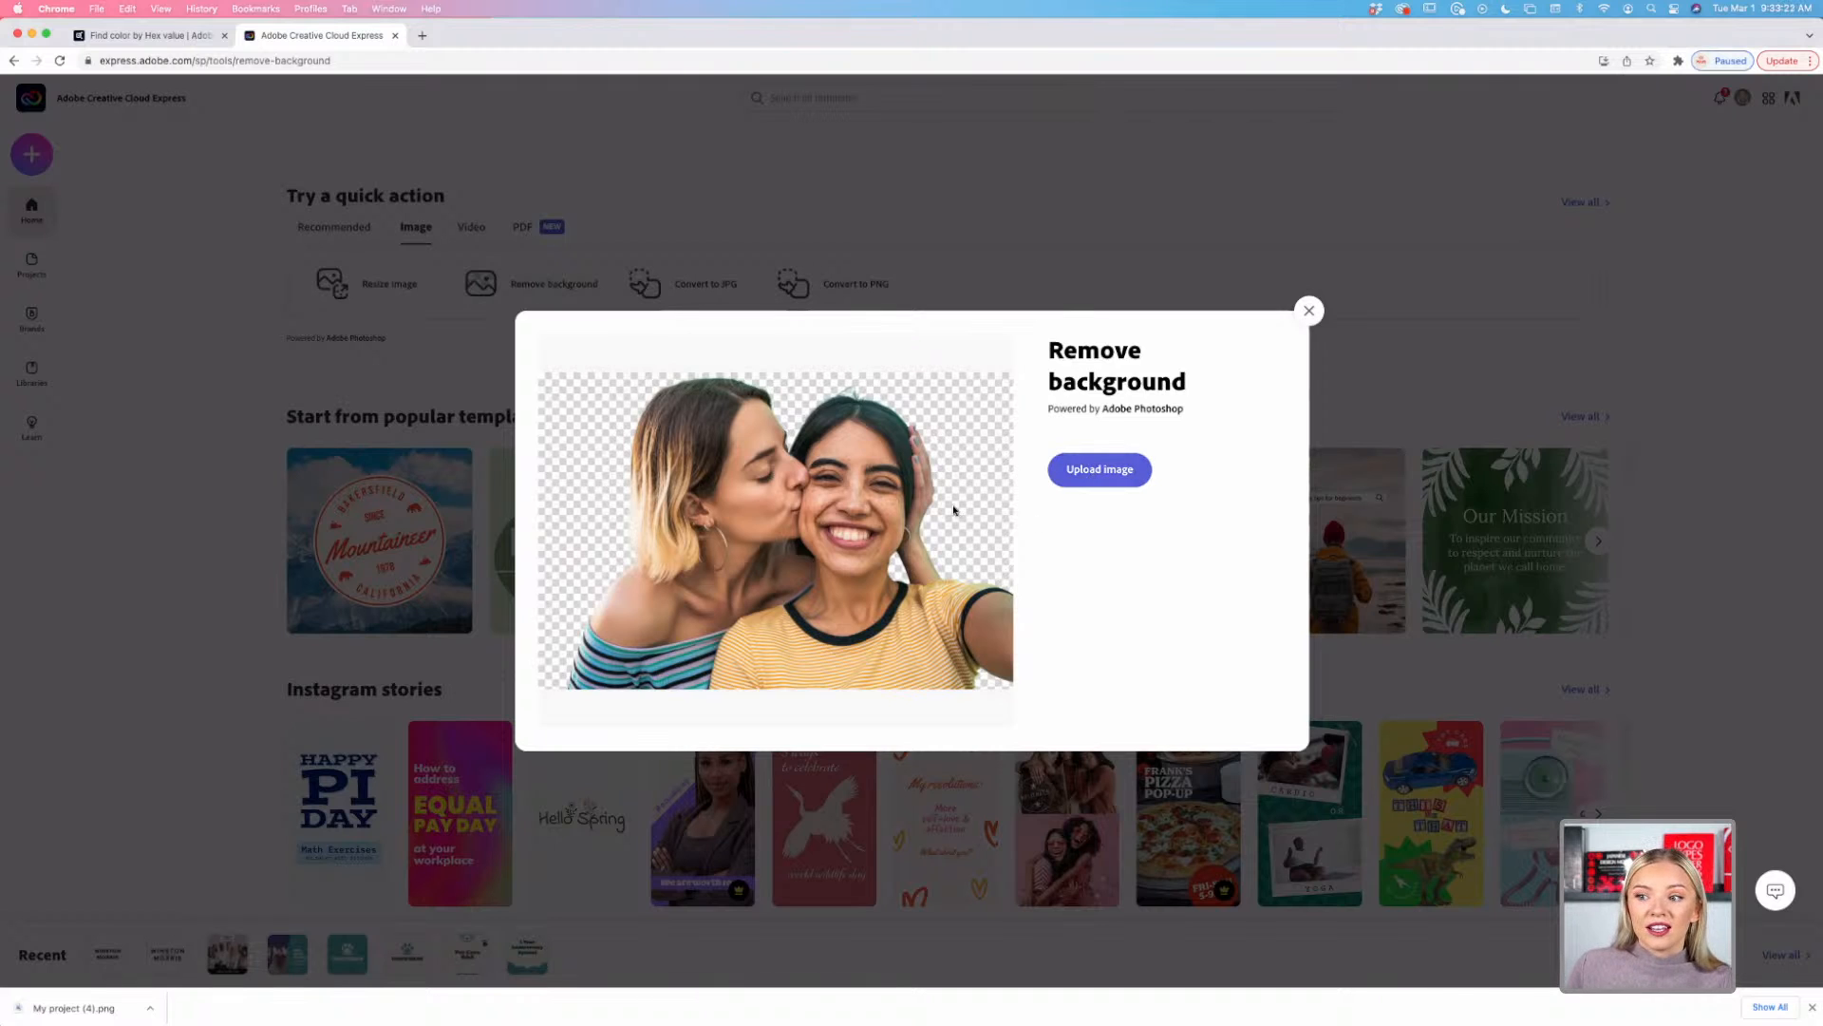
{"action": "left_click", "coordinate": [1309, 311]}
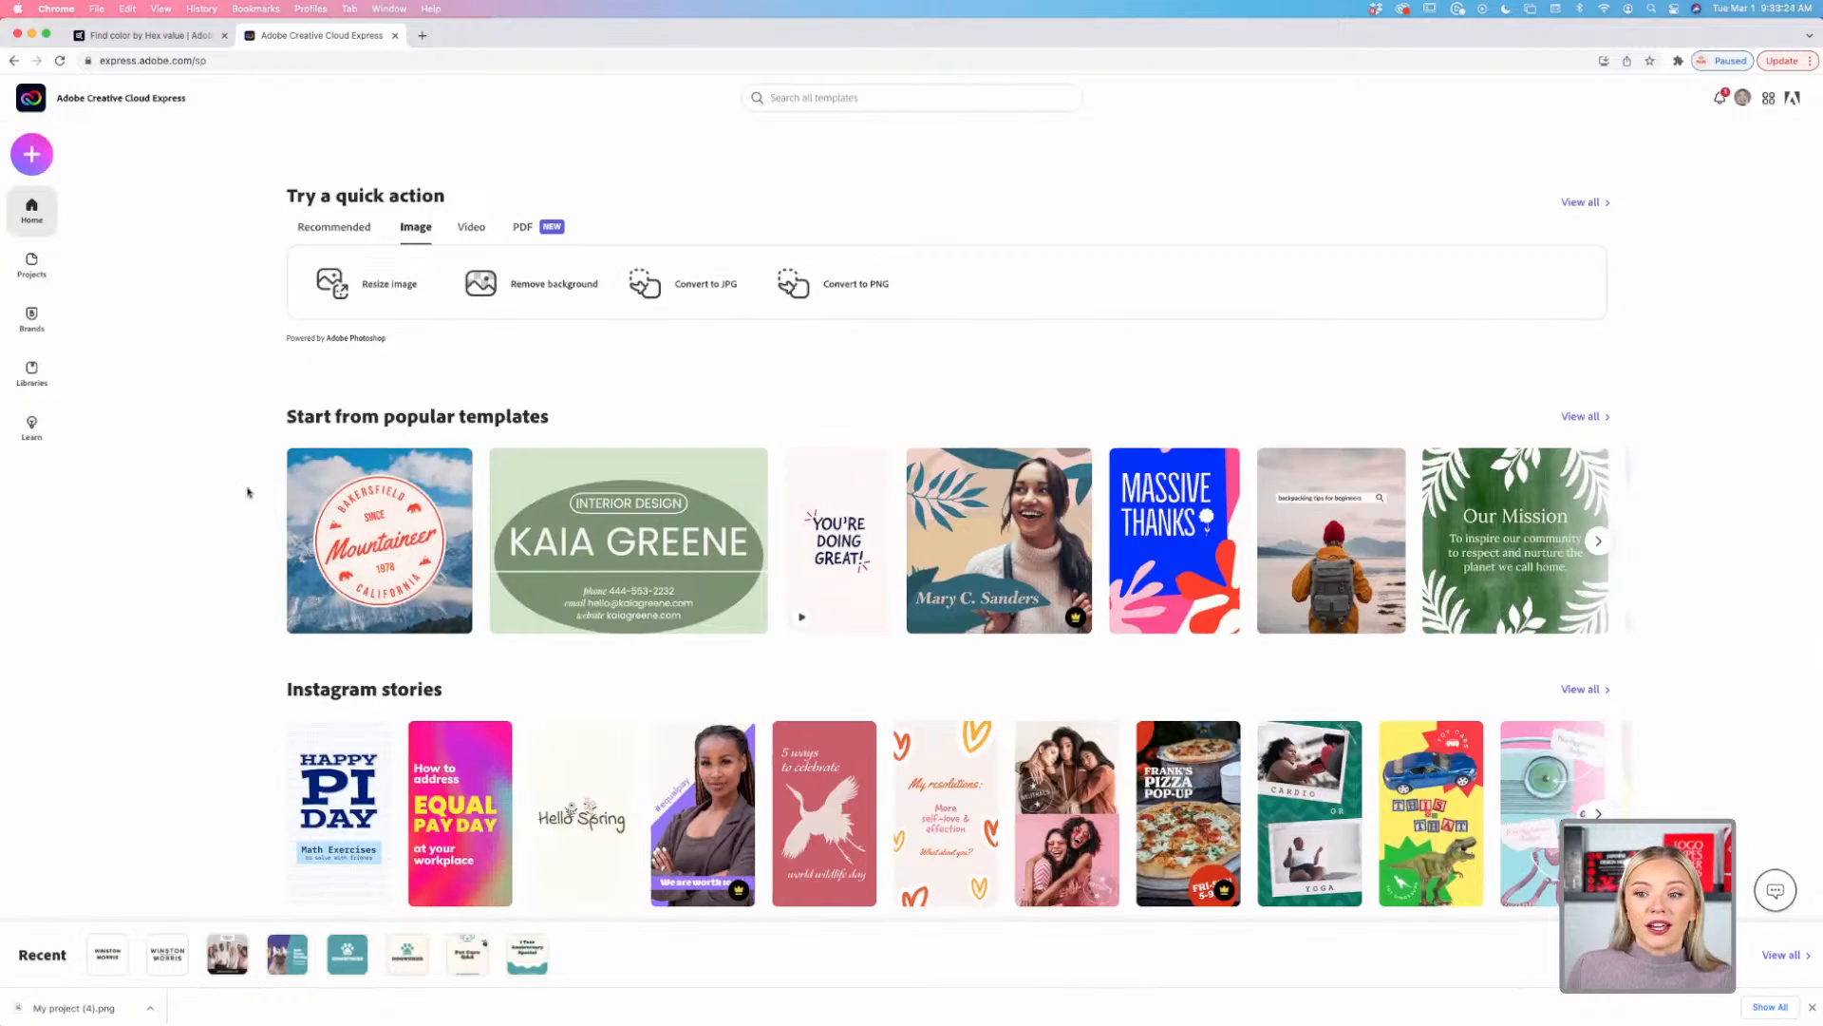
Step: Browse the template categories on the home page, from Instagram posts and trending backgrounds to collages and book covers
{"action": "scroll", "coordinate": [247, 492], "scroll_direction": "down", "scroll_amount": 2}
{"action": "scroll", "coordinate": [247, 492], "scroll_direction": "down", "scroll_amount": 6}
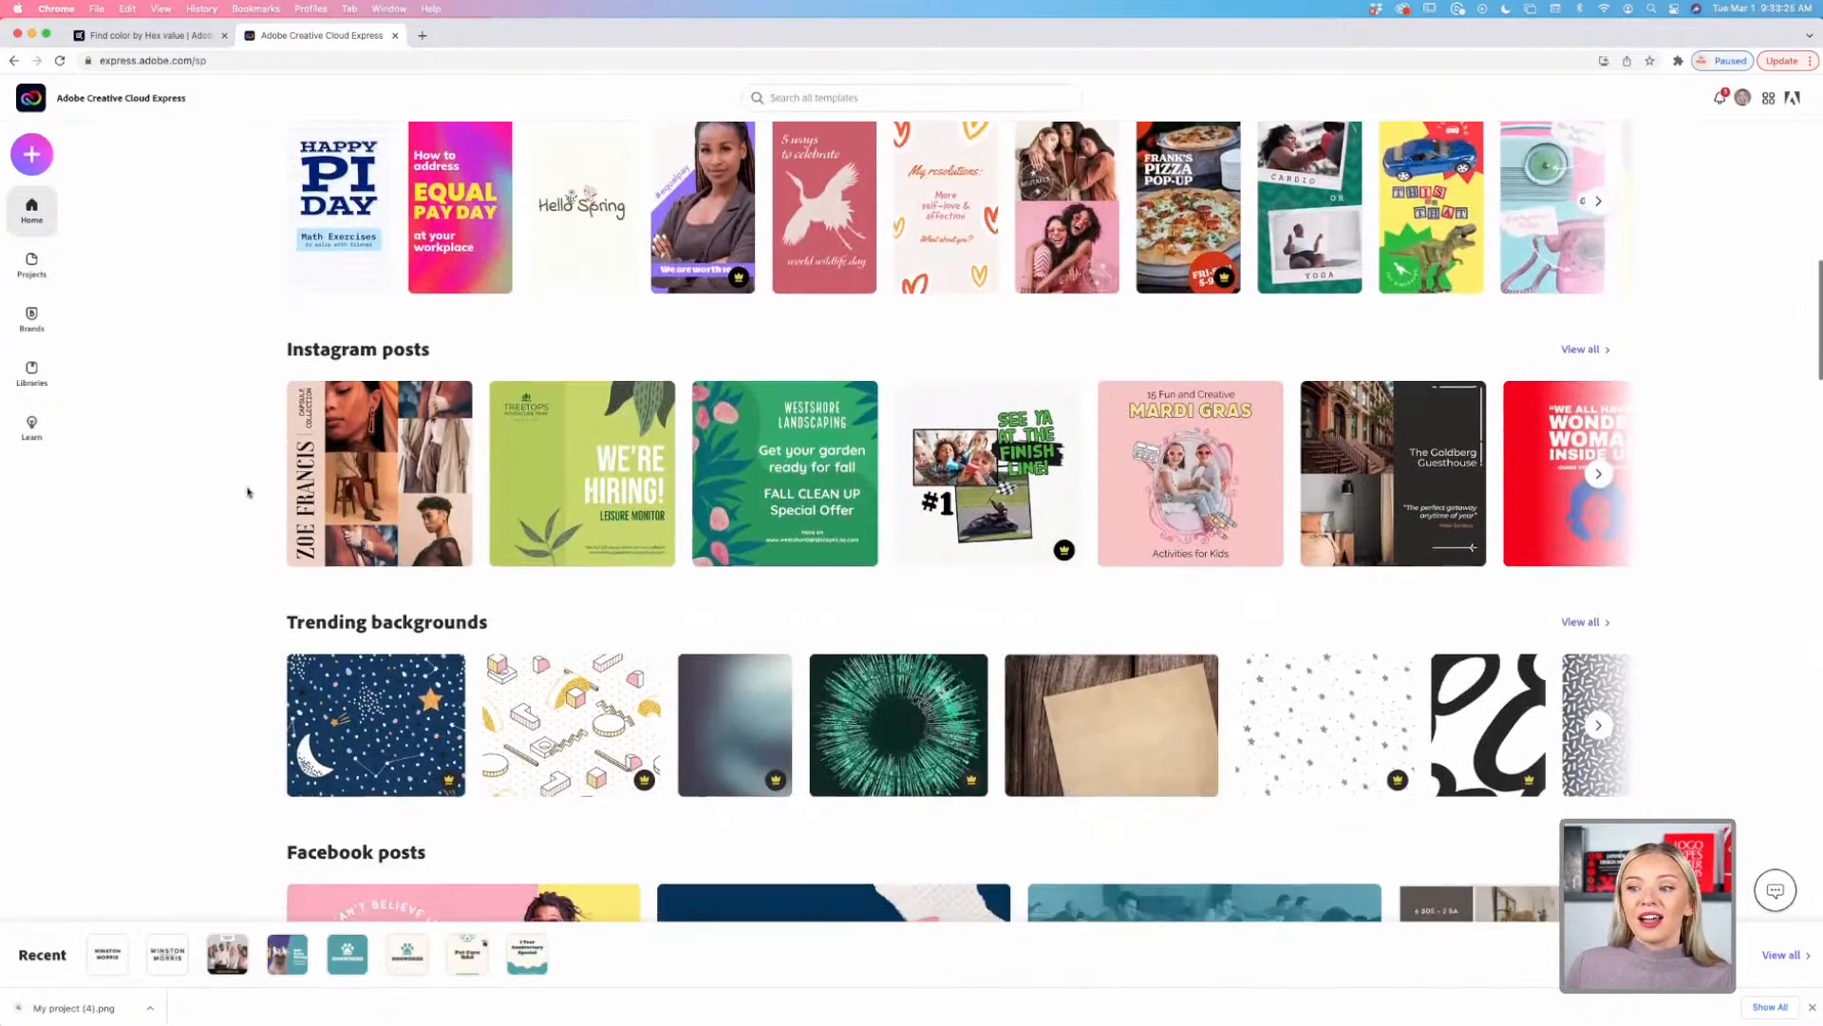
{"action": "scroll", "coordinate": [215, 462], "scroll_direction": "down", "scroll_amount": 1}
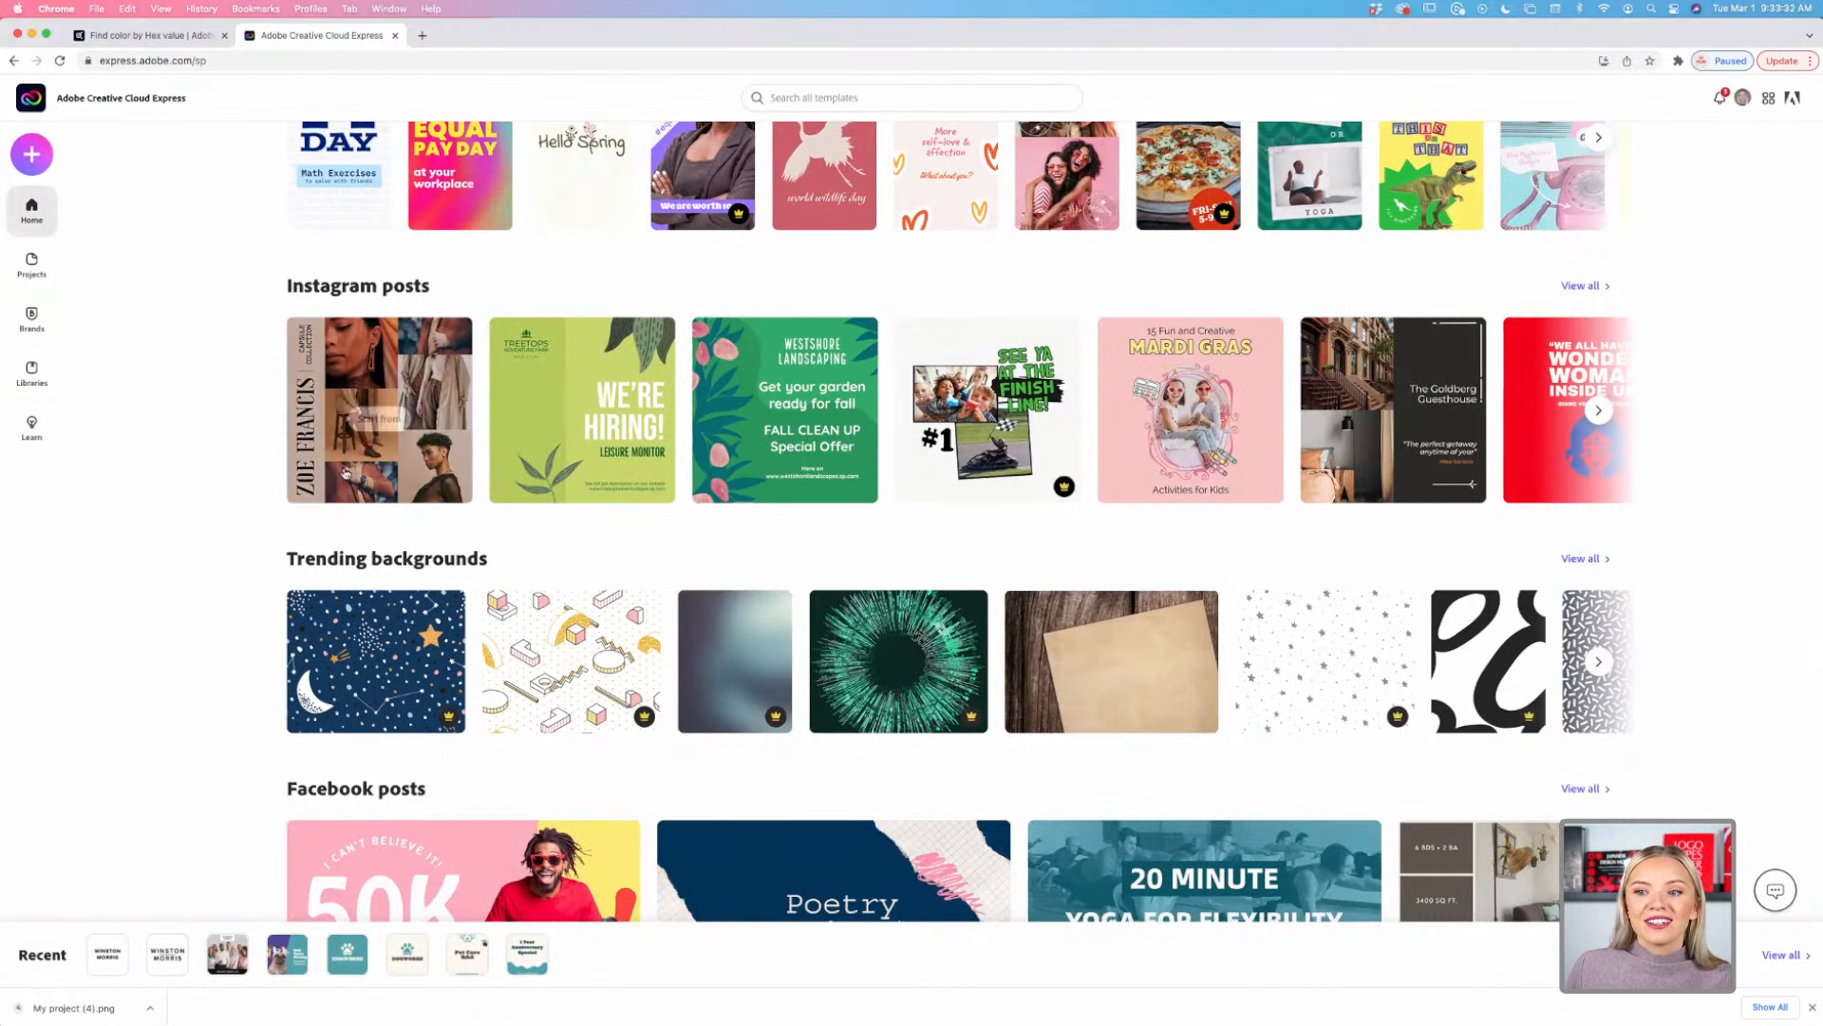
{"action": "mouse_move", "coordinate": [453, 418]}
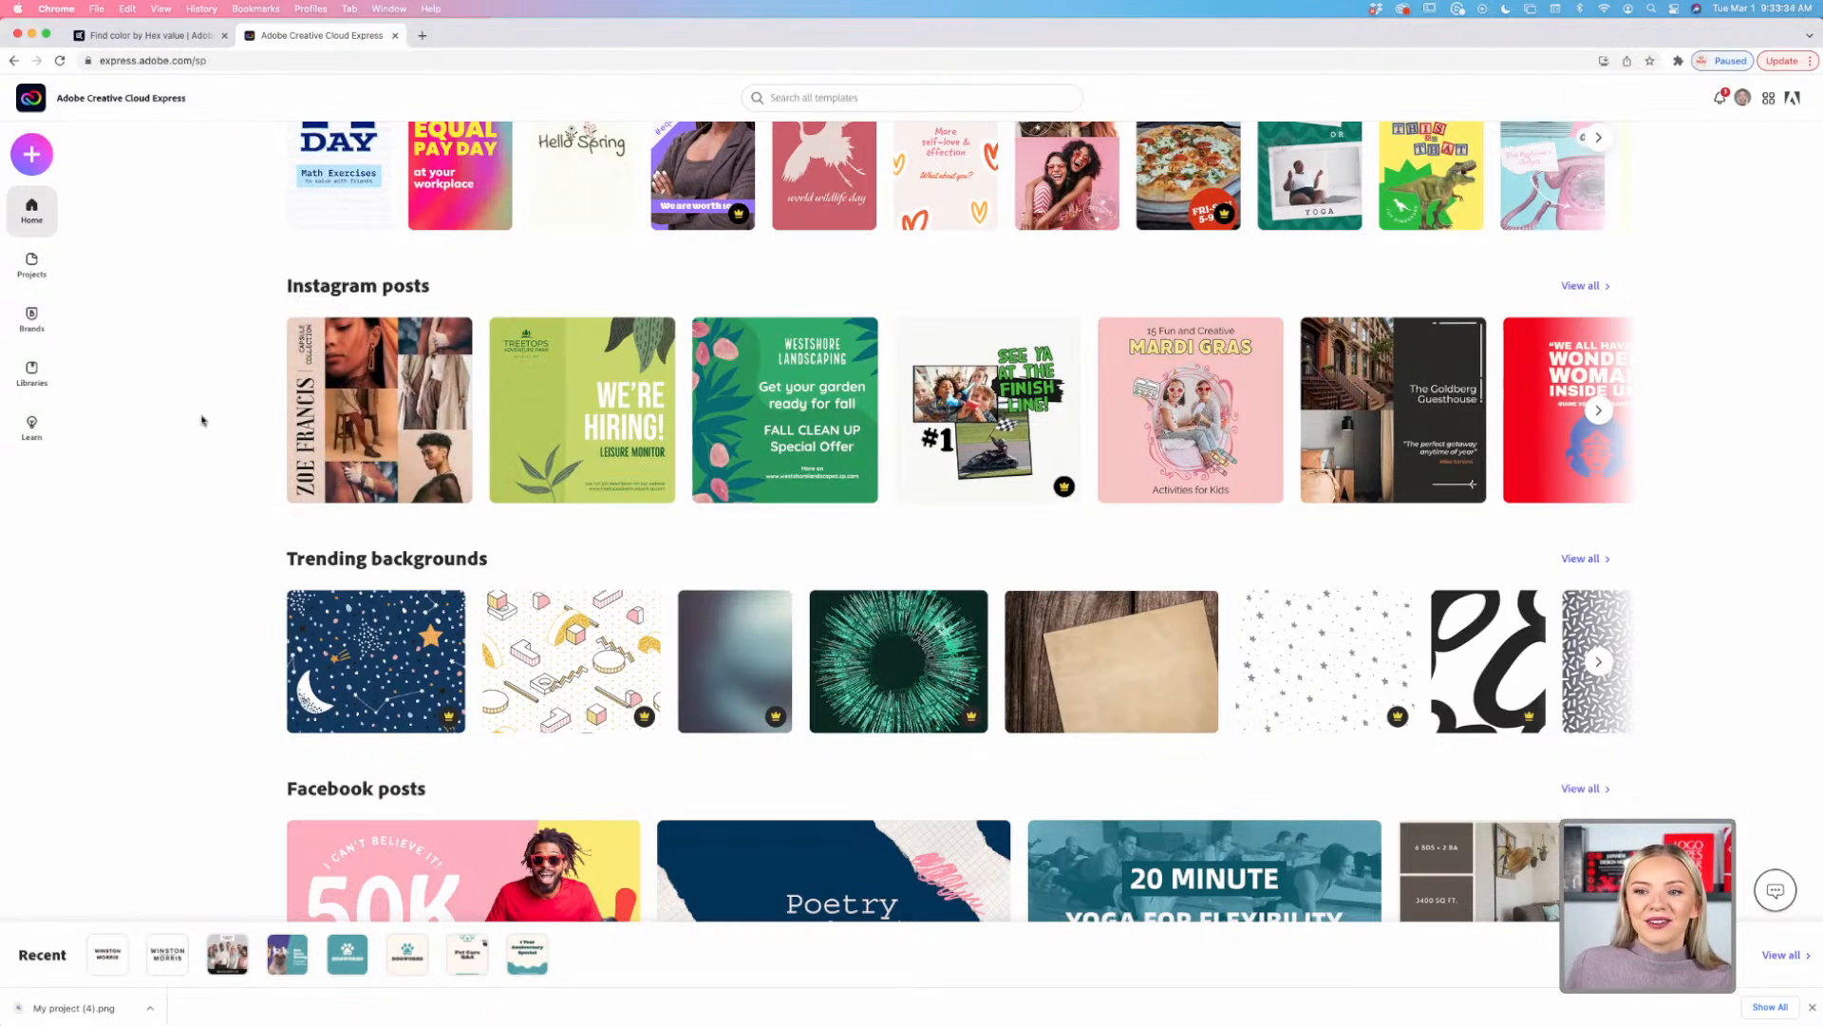
{"action": "scroll", "coordinate": [197, 424], "scroll_direction": "down", "scroll_amount": 1}
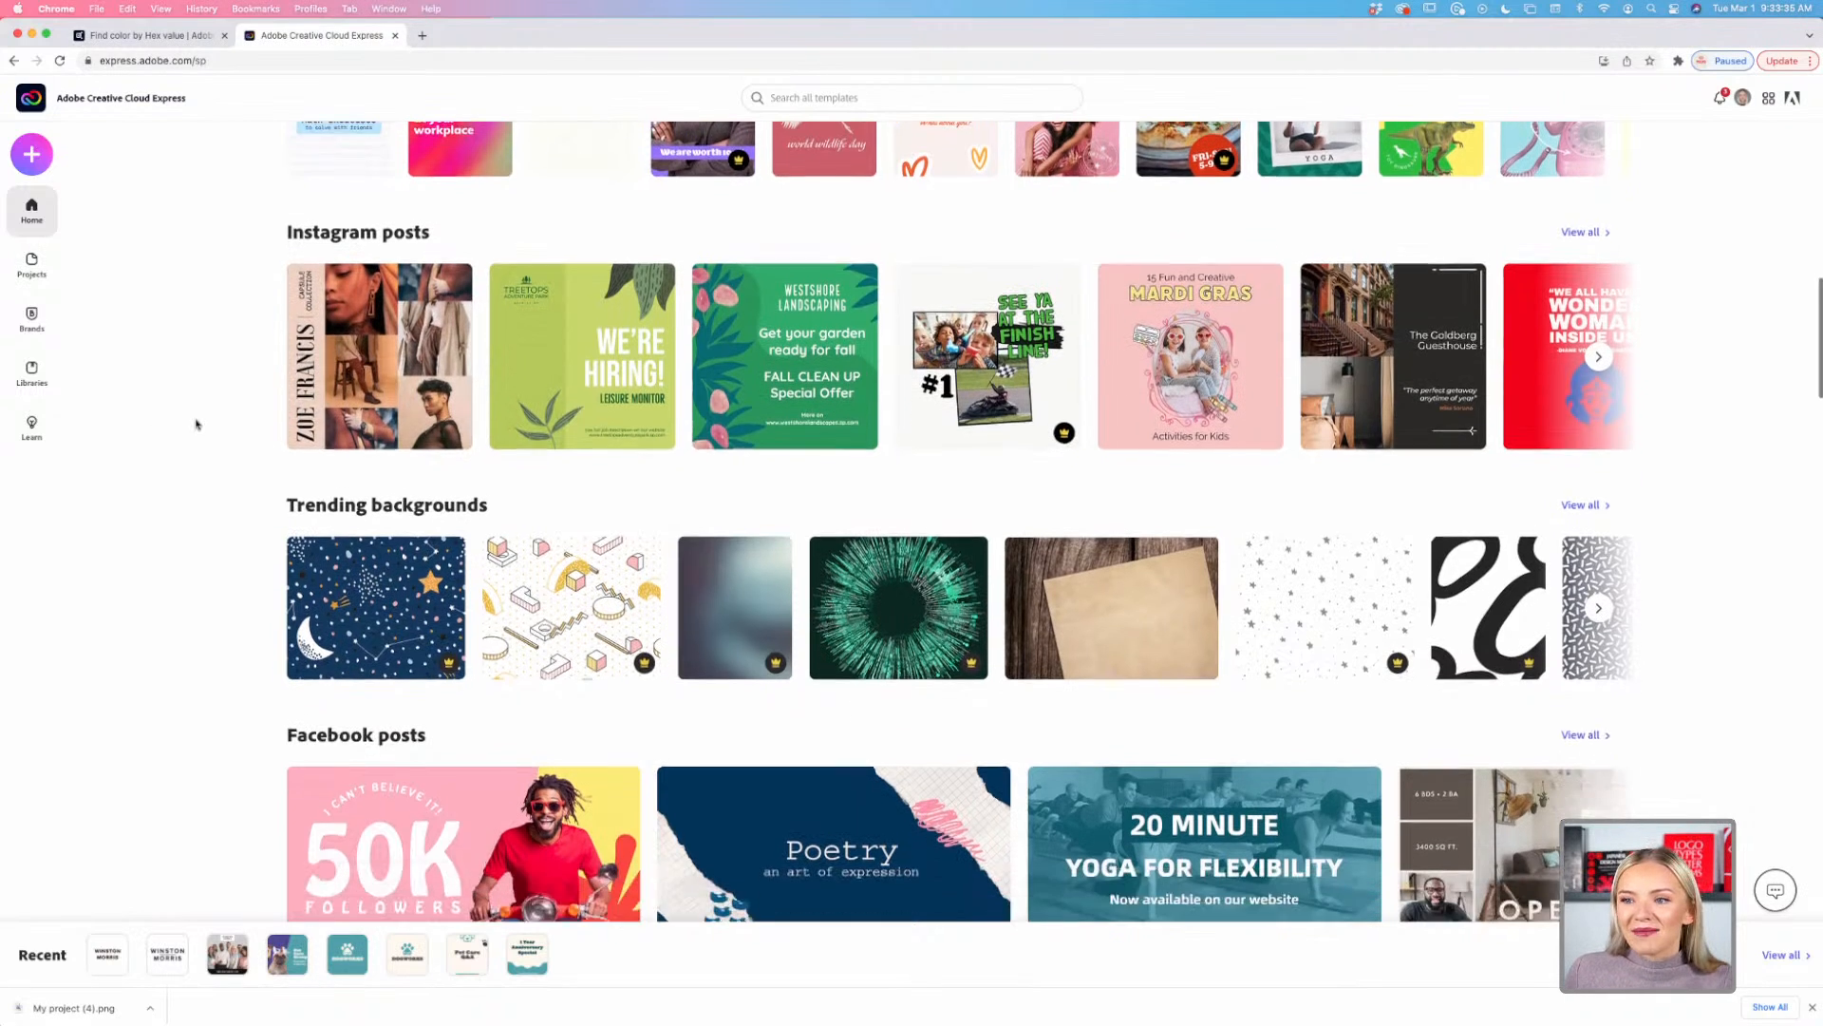
{"action": "scroll", "coordinate": [197, 425], "scroll_direction": "up", "scroll_amount": 2}
{"action": "scroll", "coordinate": [197, 424], "scroll_direction": "down", "scroll_amount": 9}
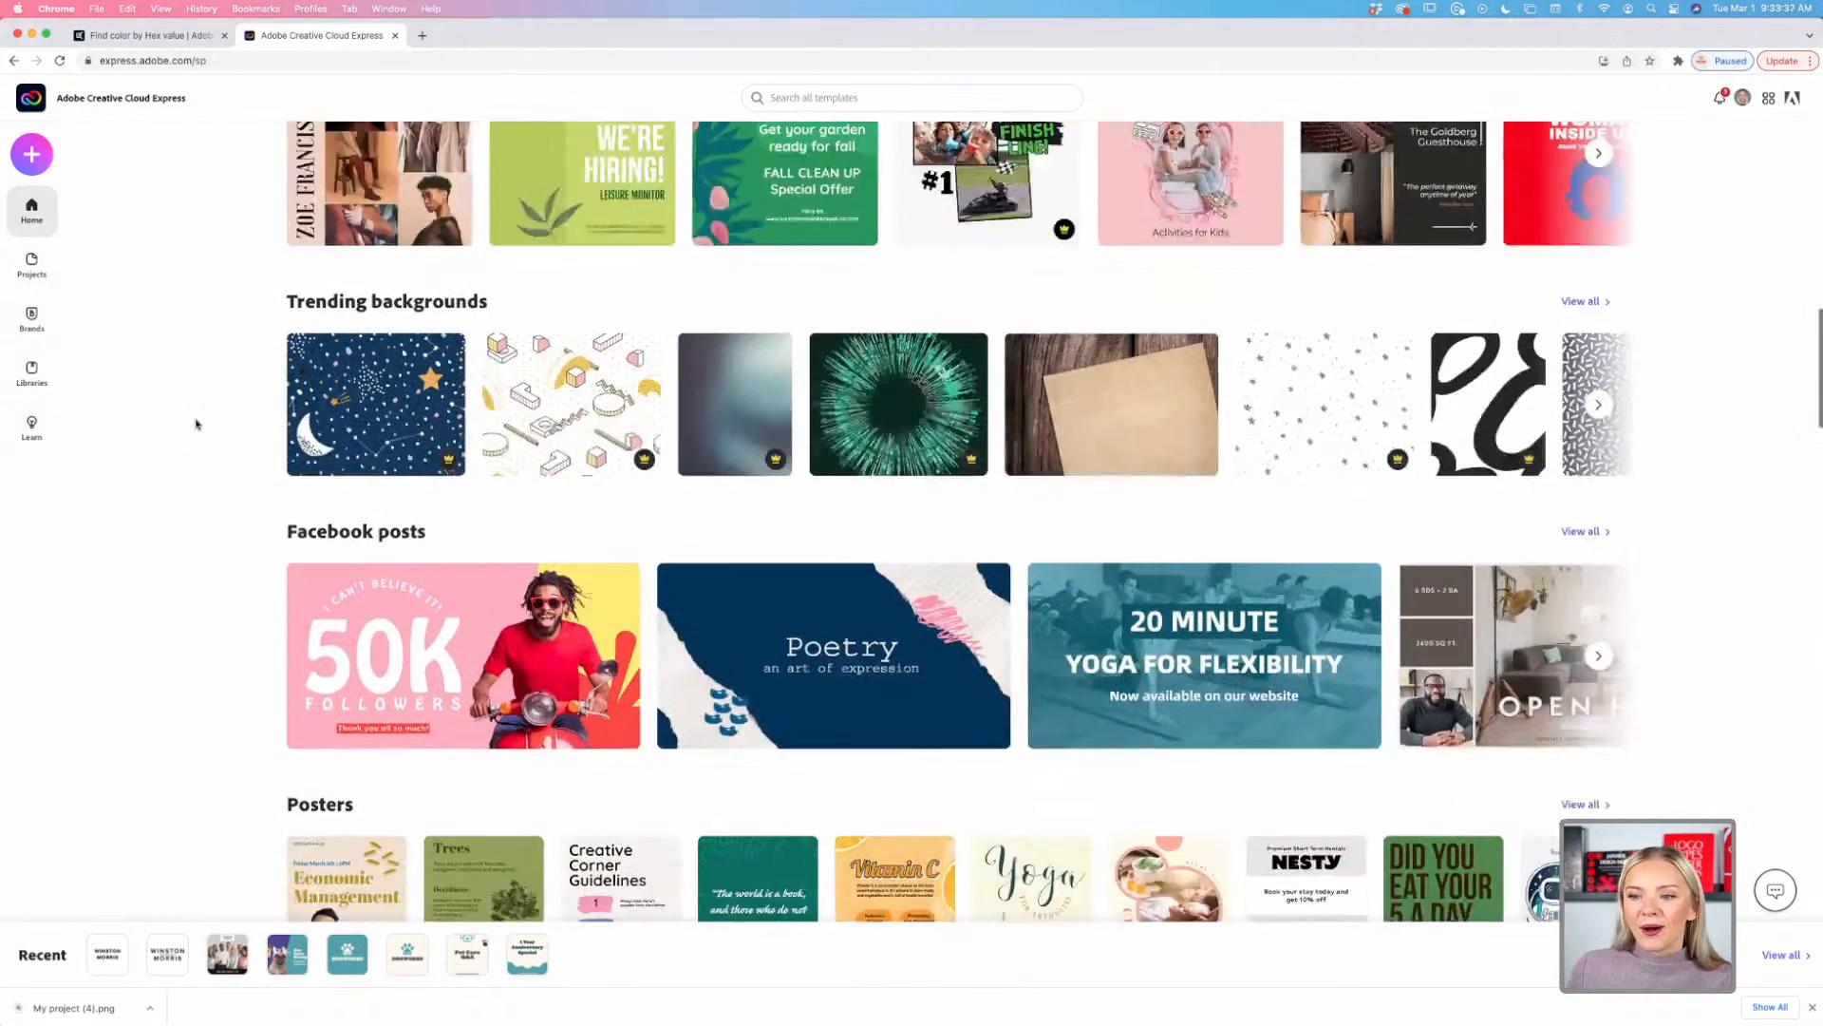
{"action": "scroll", "coordinate": [197, 424], "scroll_direction": "down", "scroll_amount": 20}
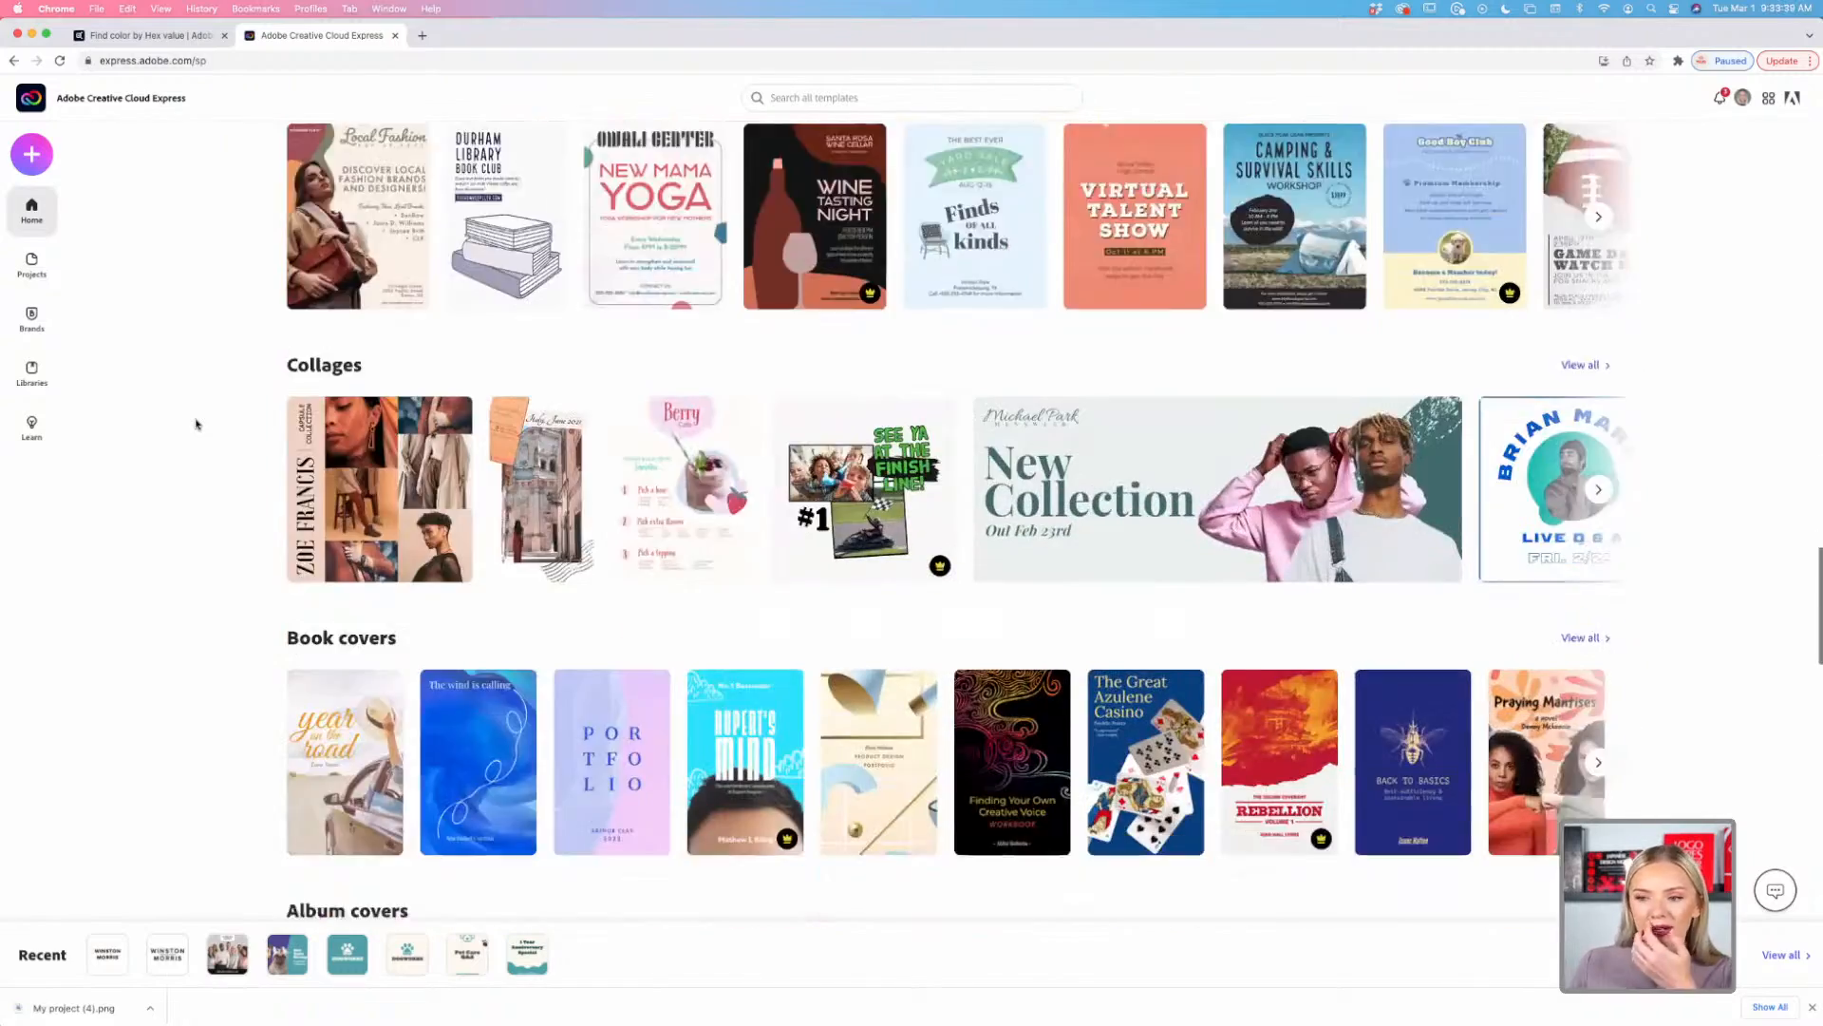
{"action": "scroll", "coordinate": [196, 424], "scroll_direction": "up", "scroll_amount": 20}
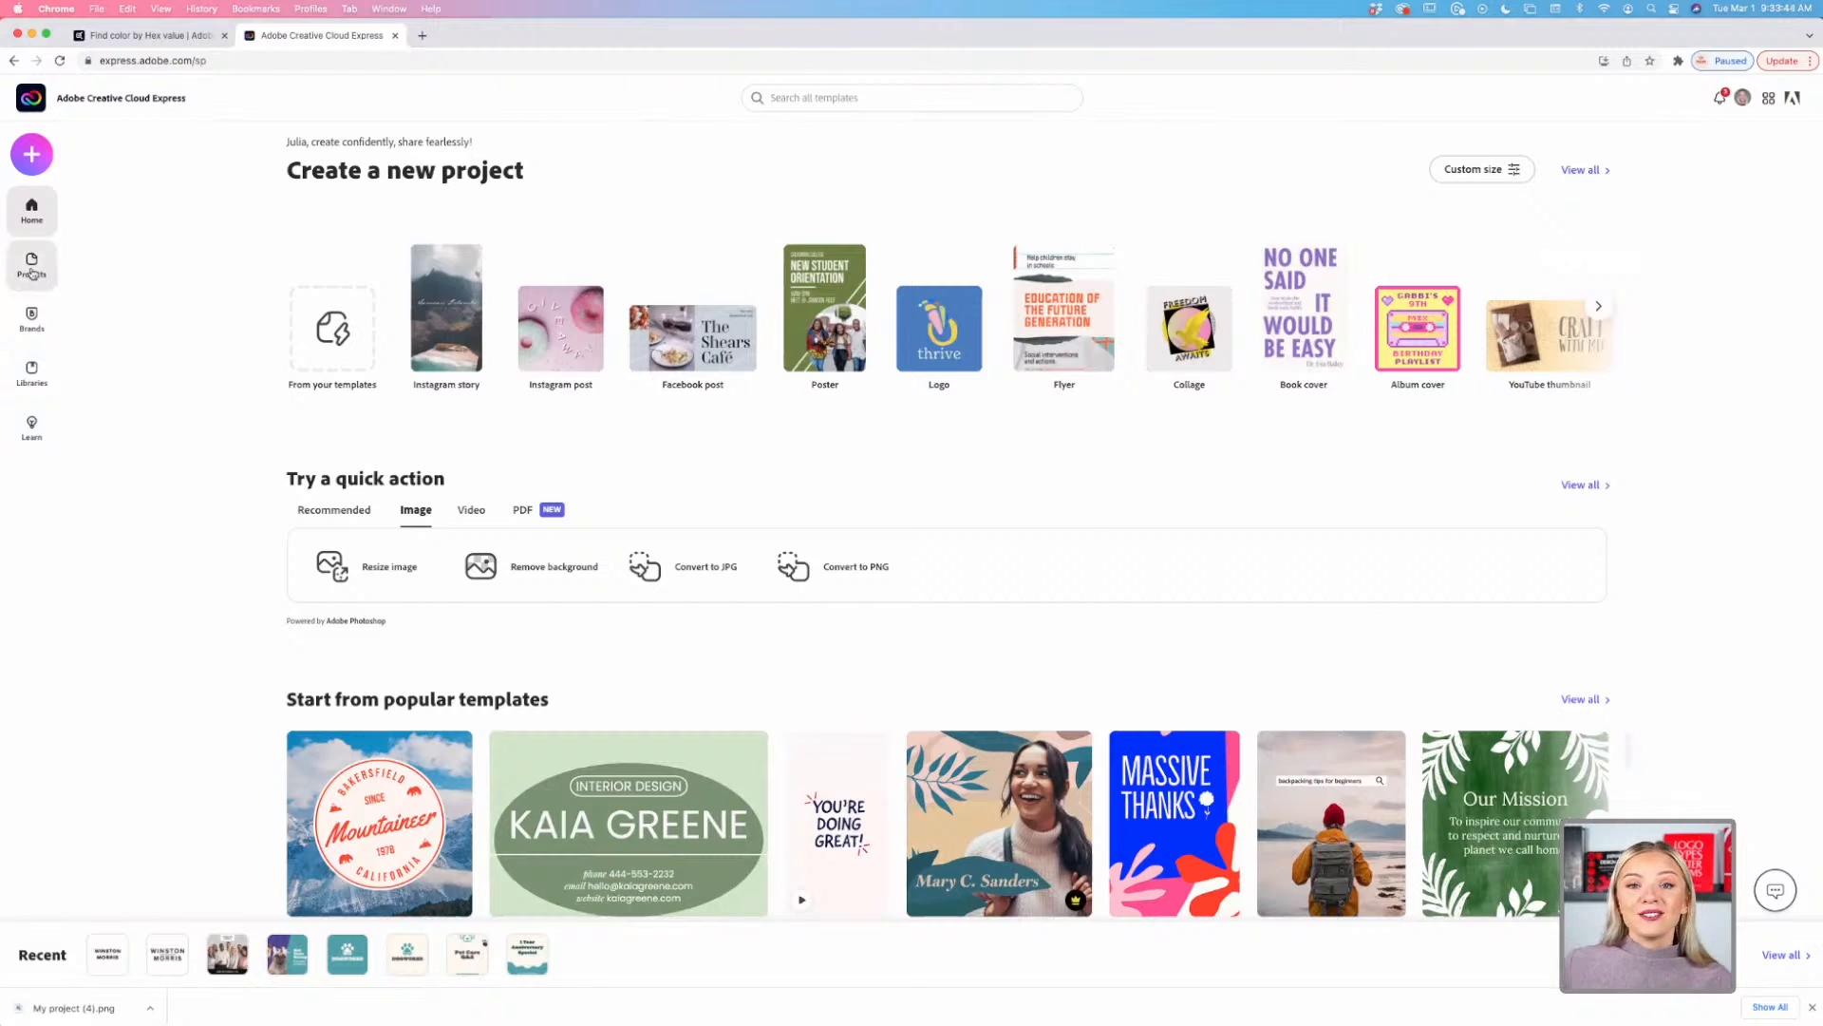
Step: View the saved projects and start a new Instagram post project
{"action": "left_click", "coordinate": [34, 275]}
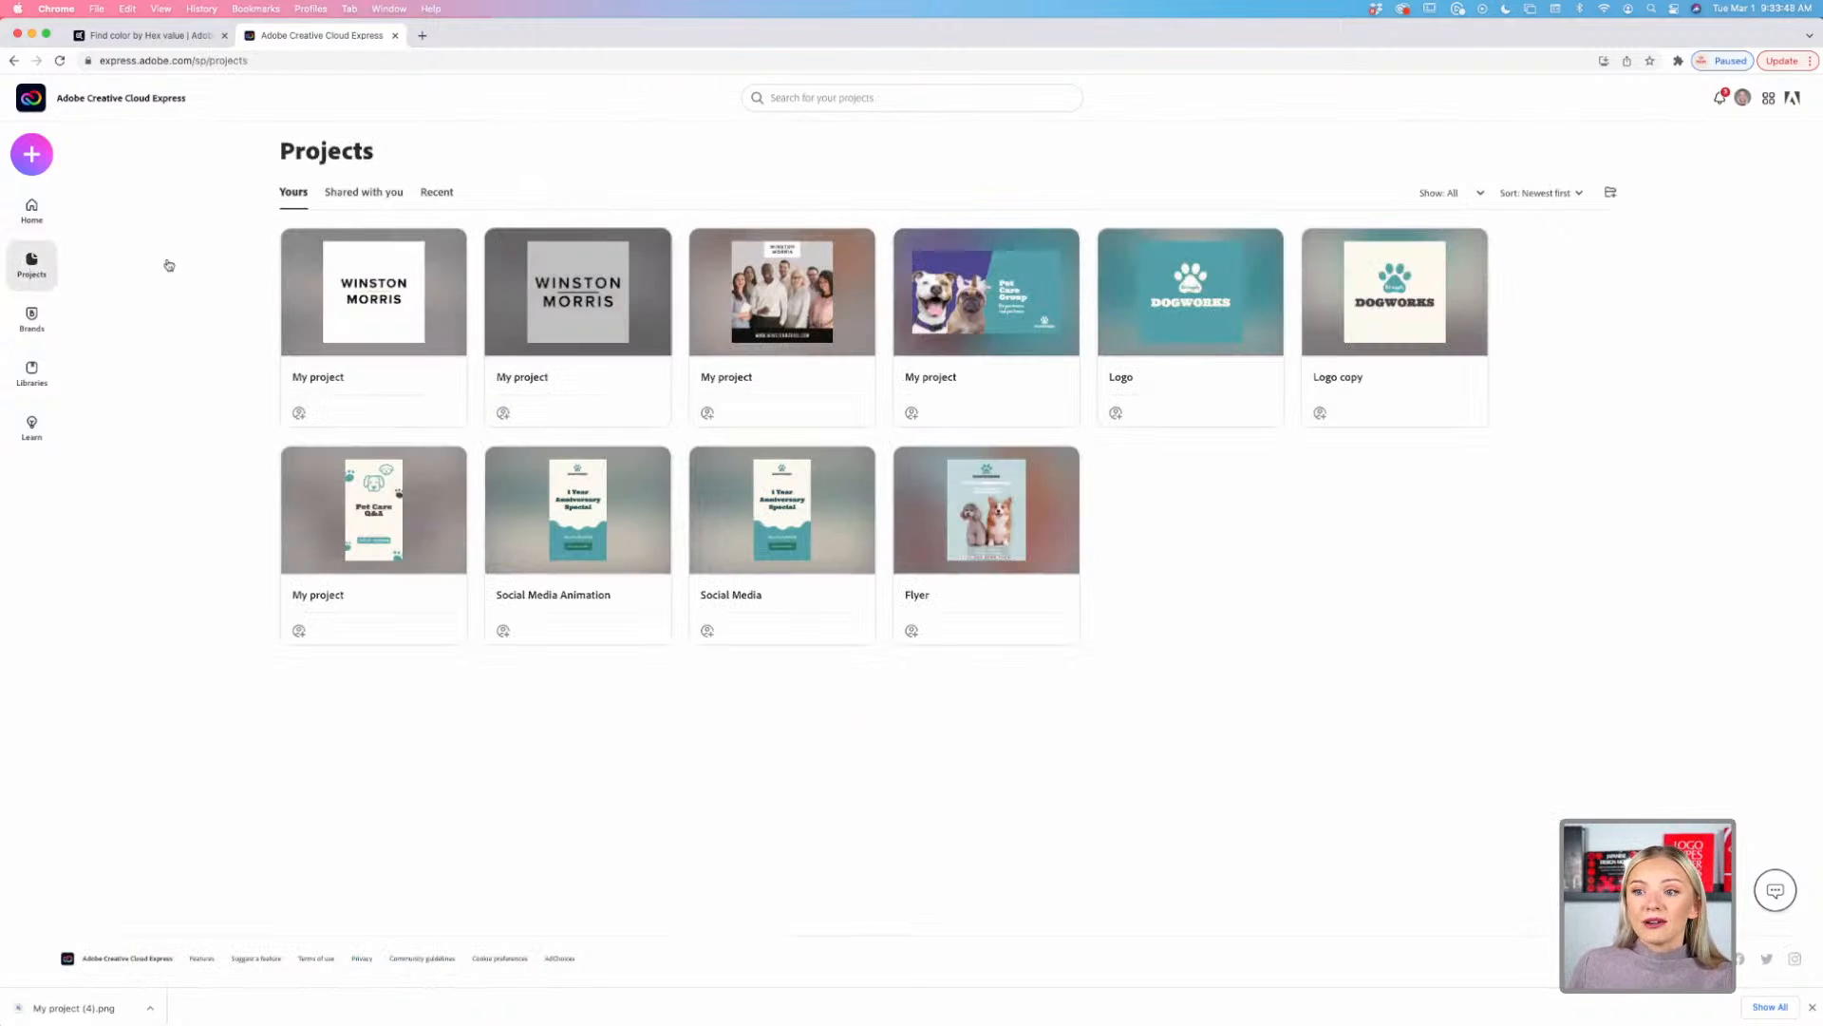
{"action": "mouse_move", "coordinate": [364, 366]}
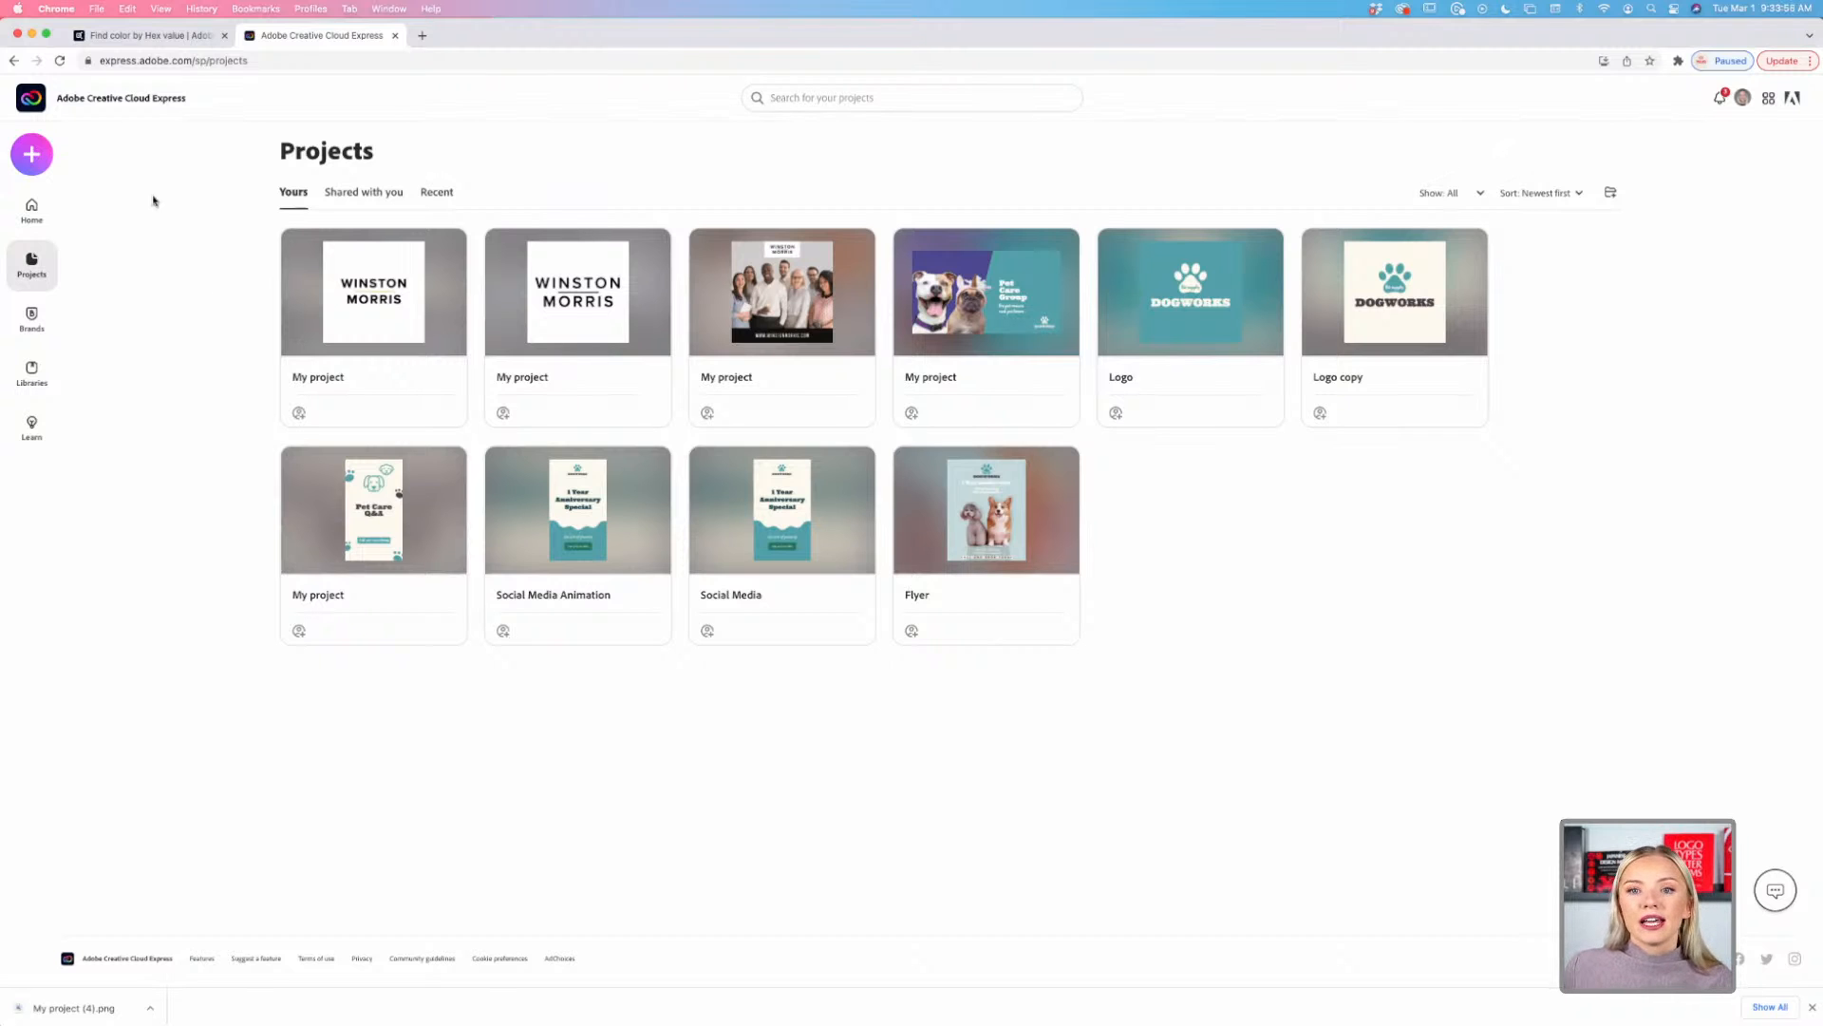
{"action": "left_click", "coordinate": [27, 157]}
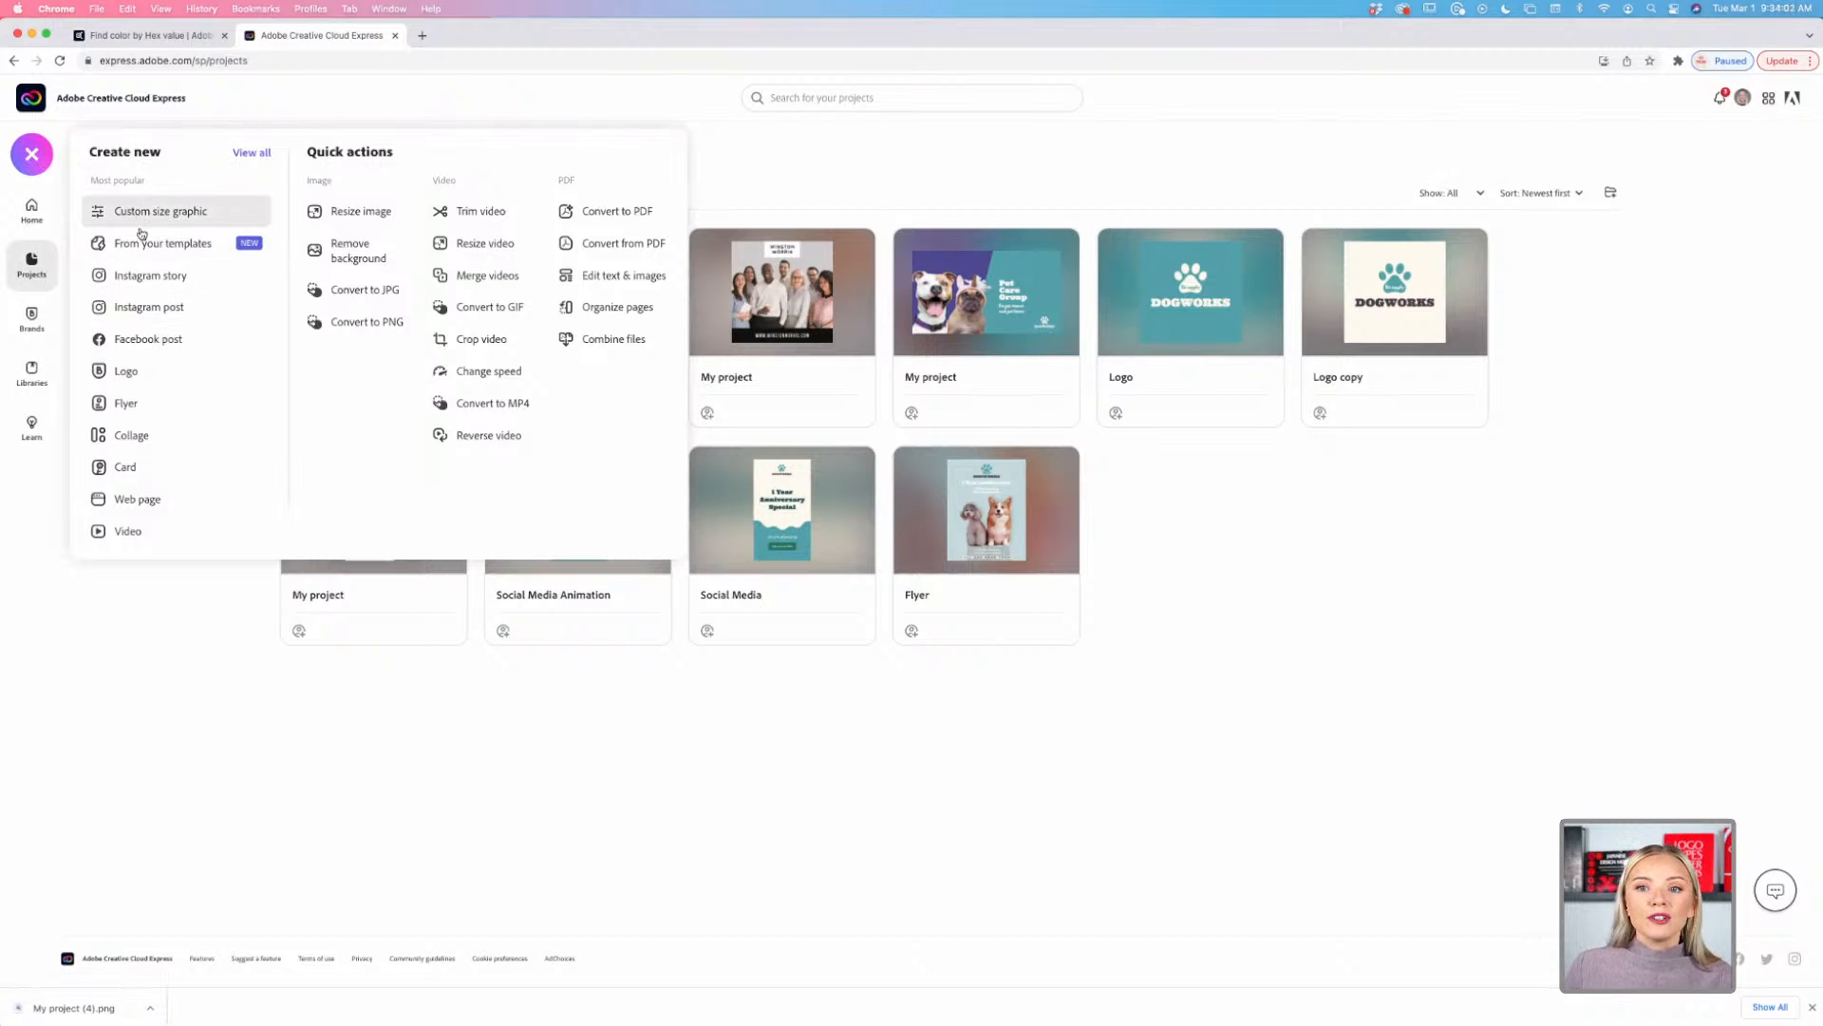
{"action": "left_click", "coordinate": [142, 308]}
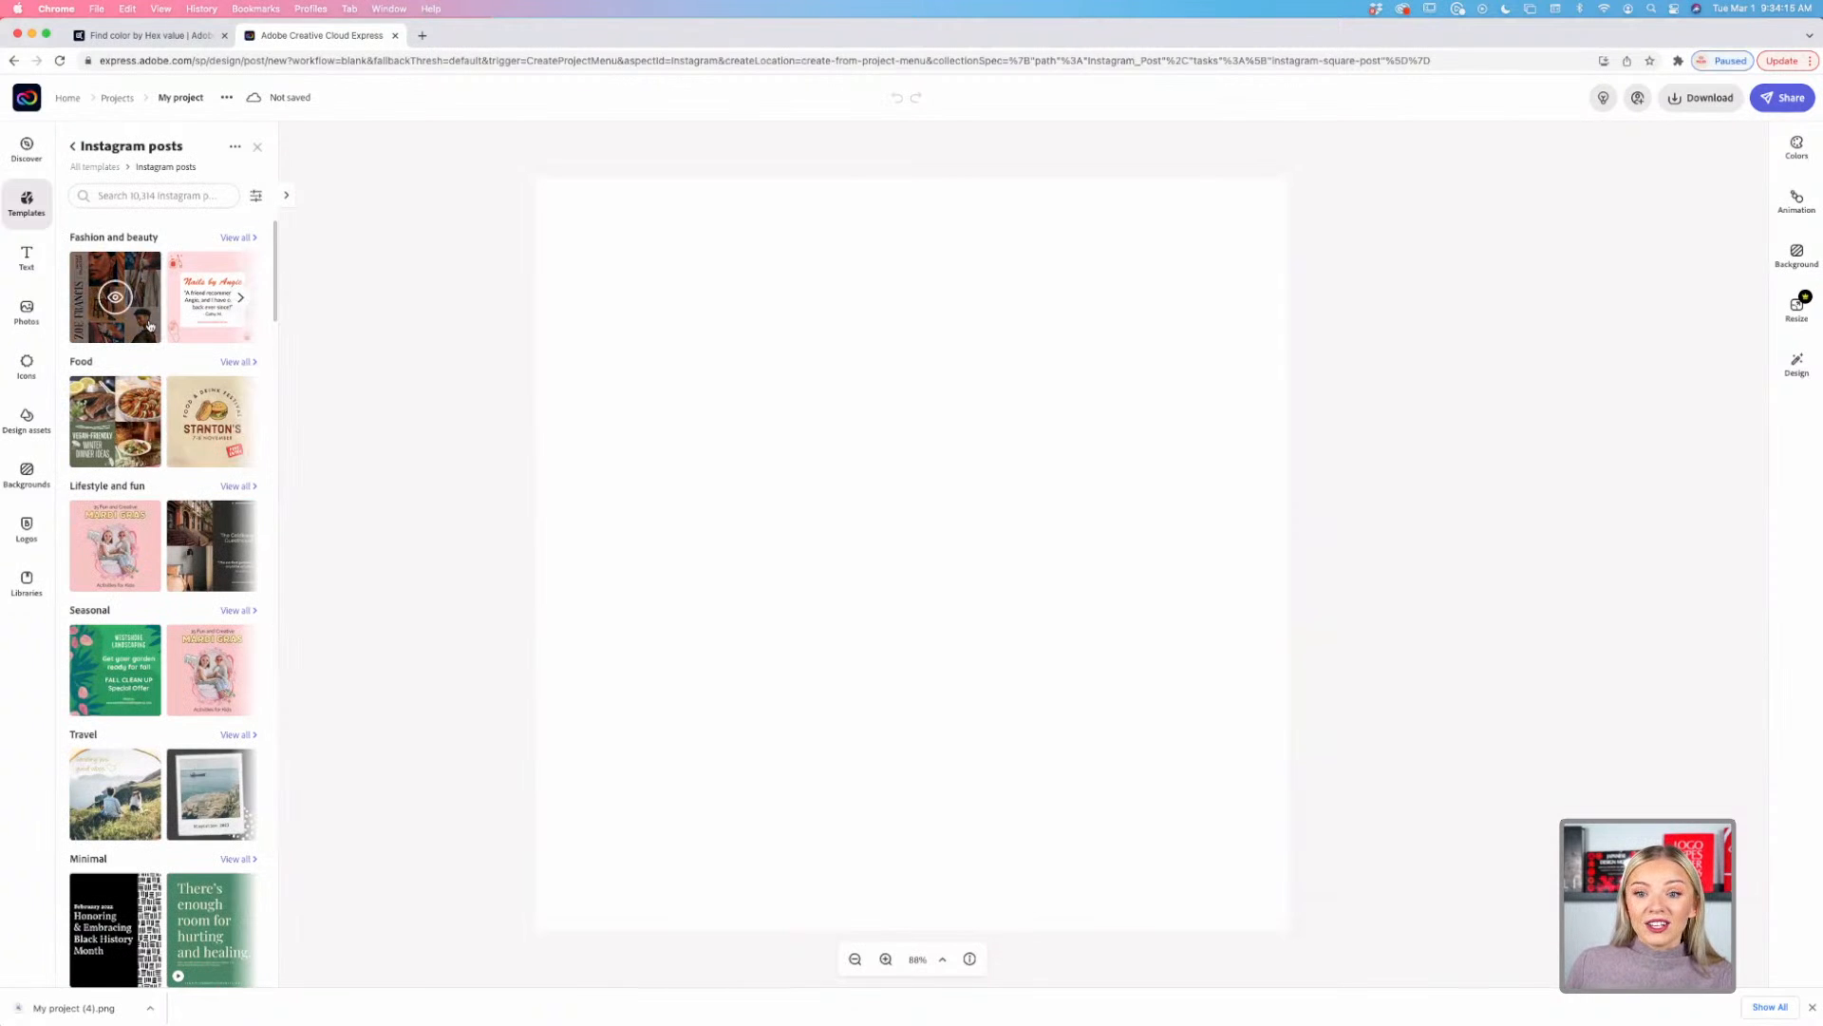
Step: Apply the orange "Happy Valentine's Day" Weekend Sale template to the blank Instagram post
{"action": "scroll", "coordinate": [150, 326], "scroll_direction": "down", "scroll_amount": 3}
{"action": "scroll", "coordinate": [149, 326], "scroll_direction": "up", "scroll_amount": 3}
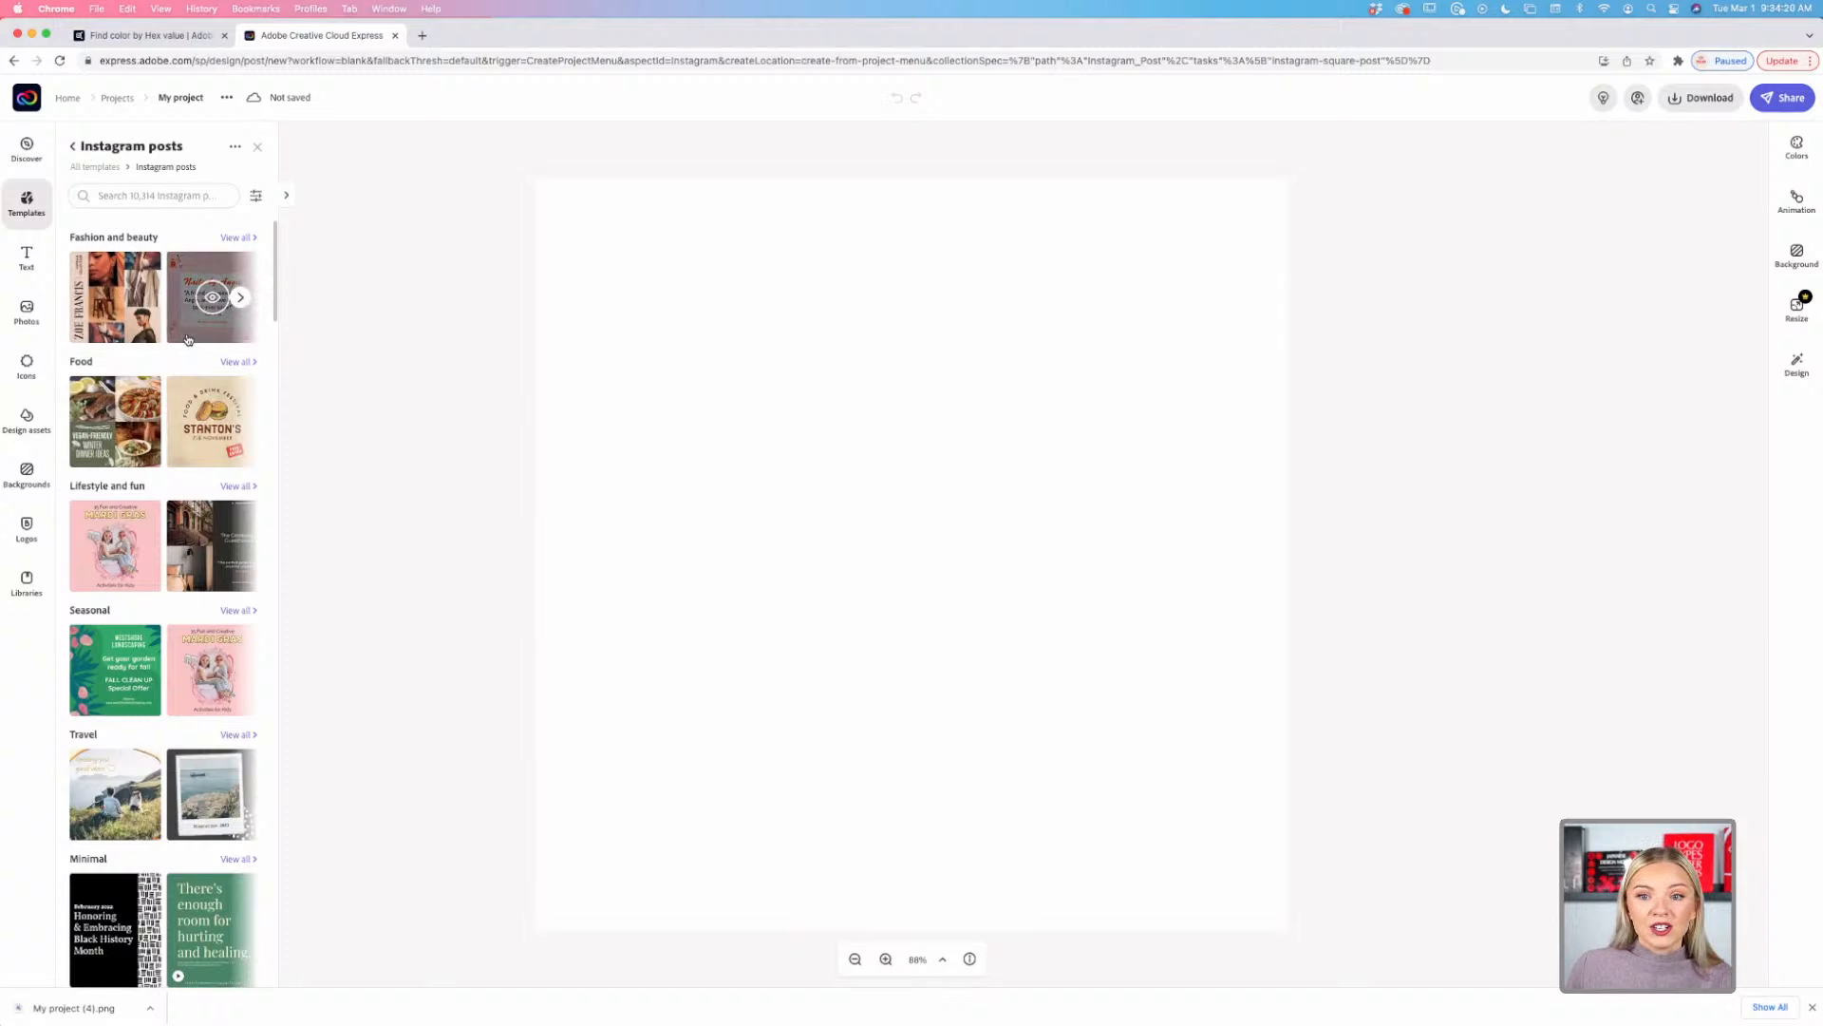
{"action": "scroll", "coordinate": [205, 300], "scroll_direction": "down", "scroll_amount": 3}
{"action": "scroll", "coordinate": [172, 382], "scroll_direction": "down", "scroll_amount": 7}
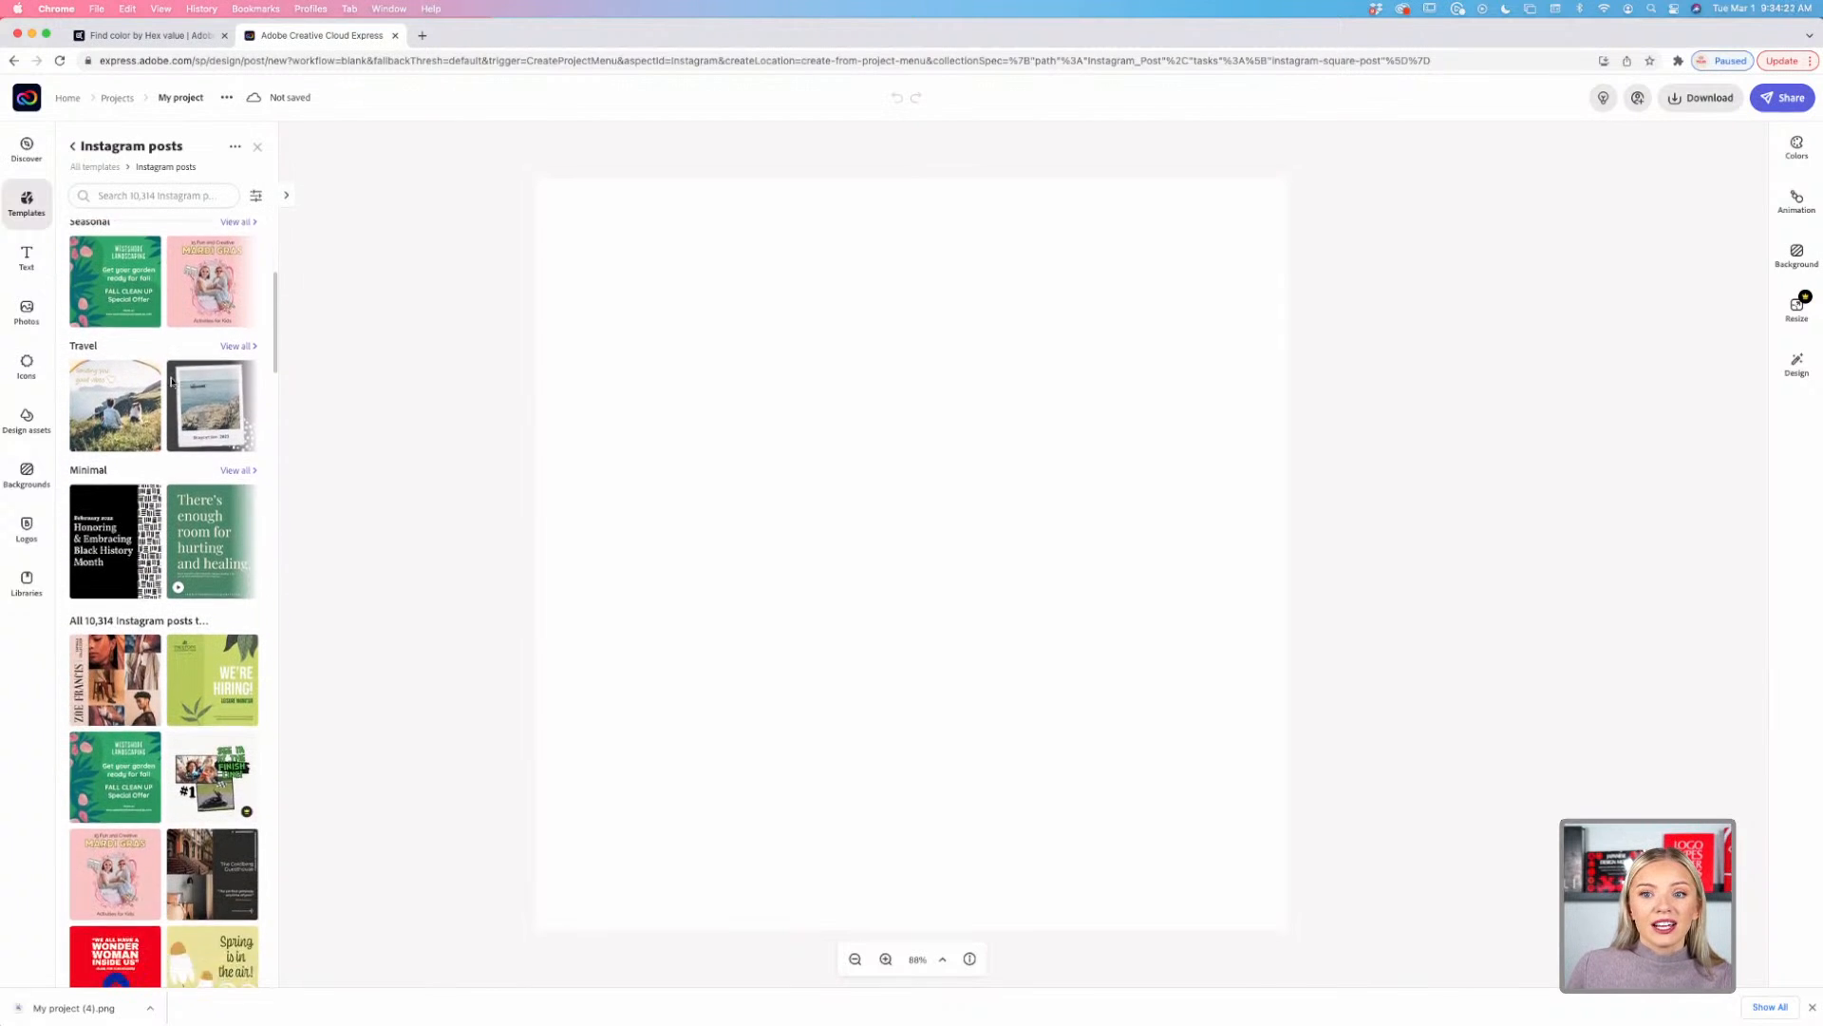
{"action": "scroll", "coordinate": [149, 412], "scroll_direction": "down", "scroll_amount": 15}
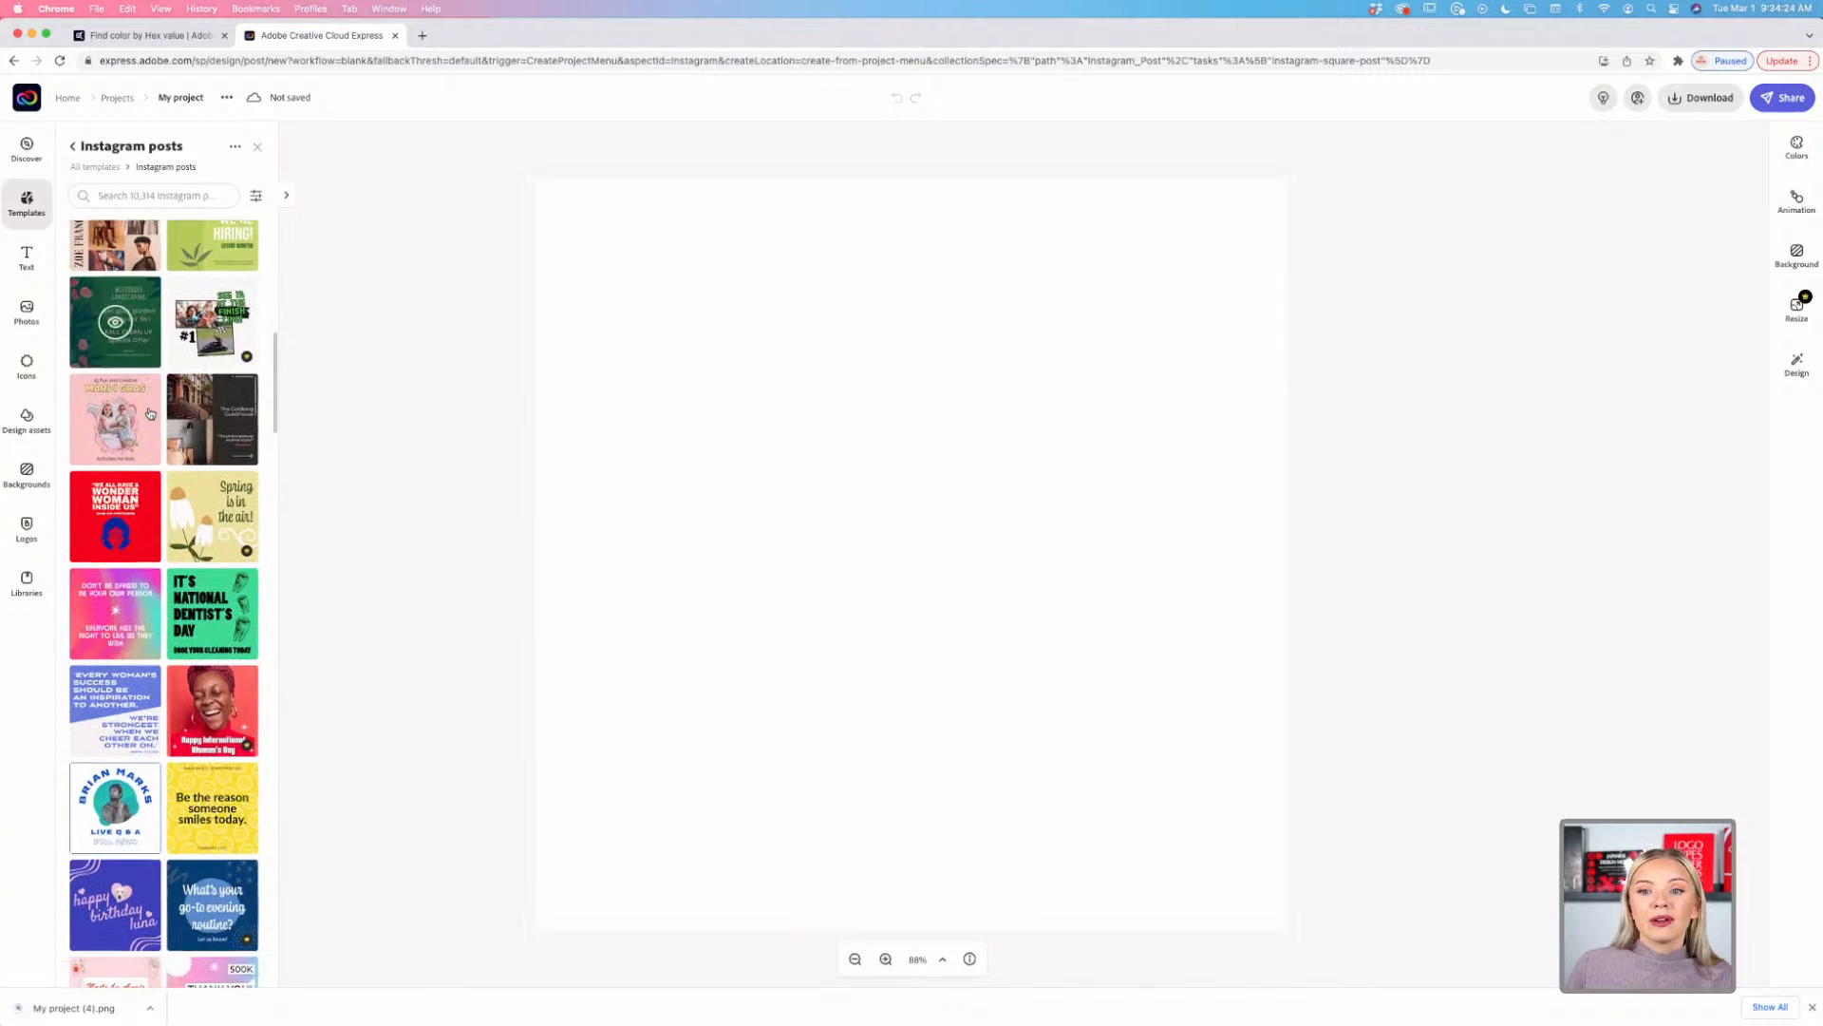
{"action": "scroll", "coordinate": [149, 412], "scroll_direction": "down", "scroll_amount": 15}
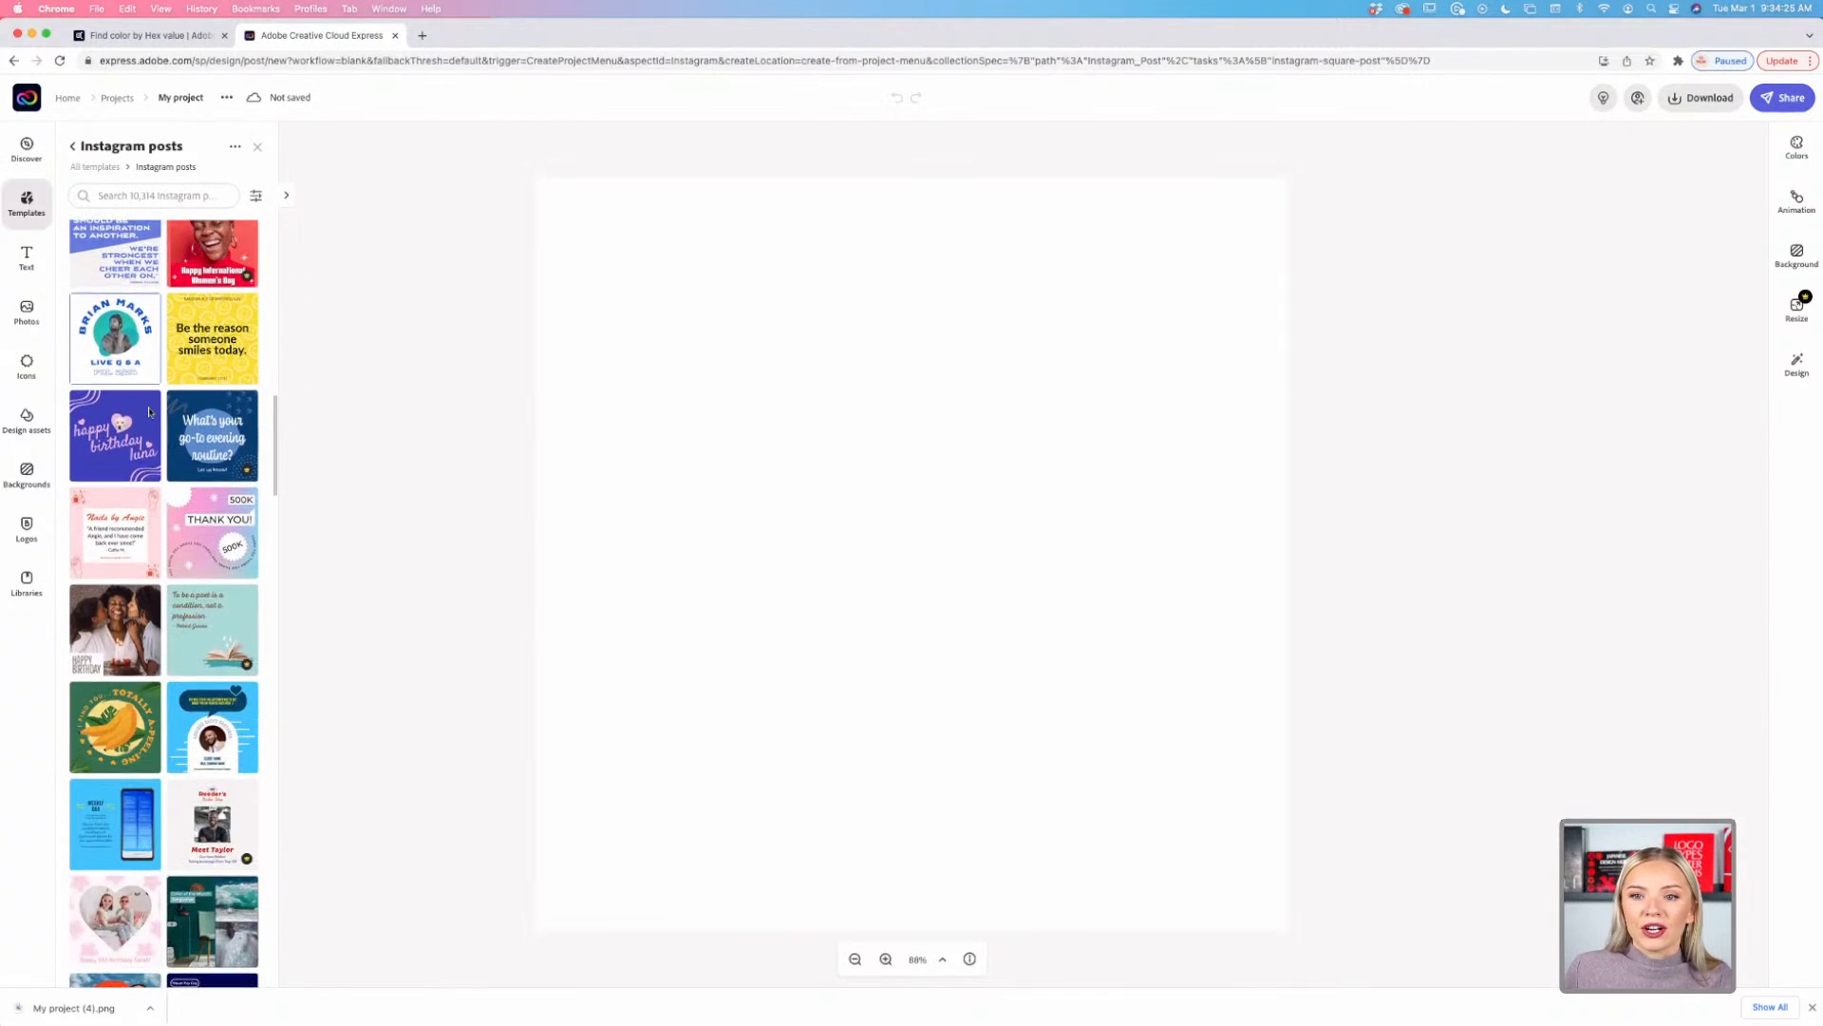
{"action": "scroll", "coordinate": [150, 412], "scroll_direction": "down", "scroll_amount": 5}
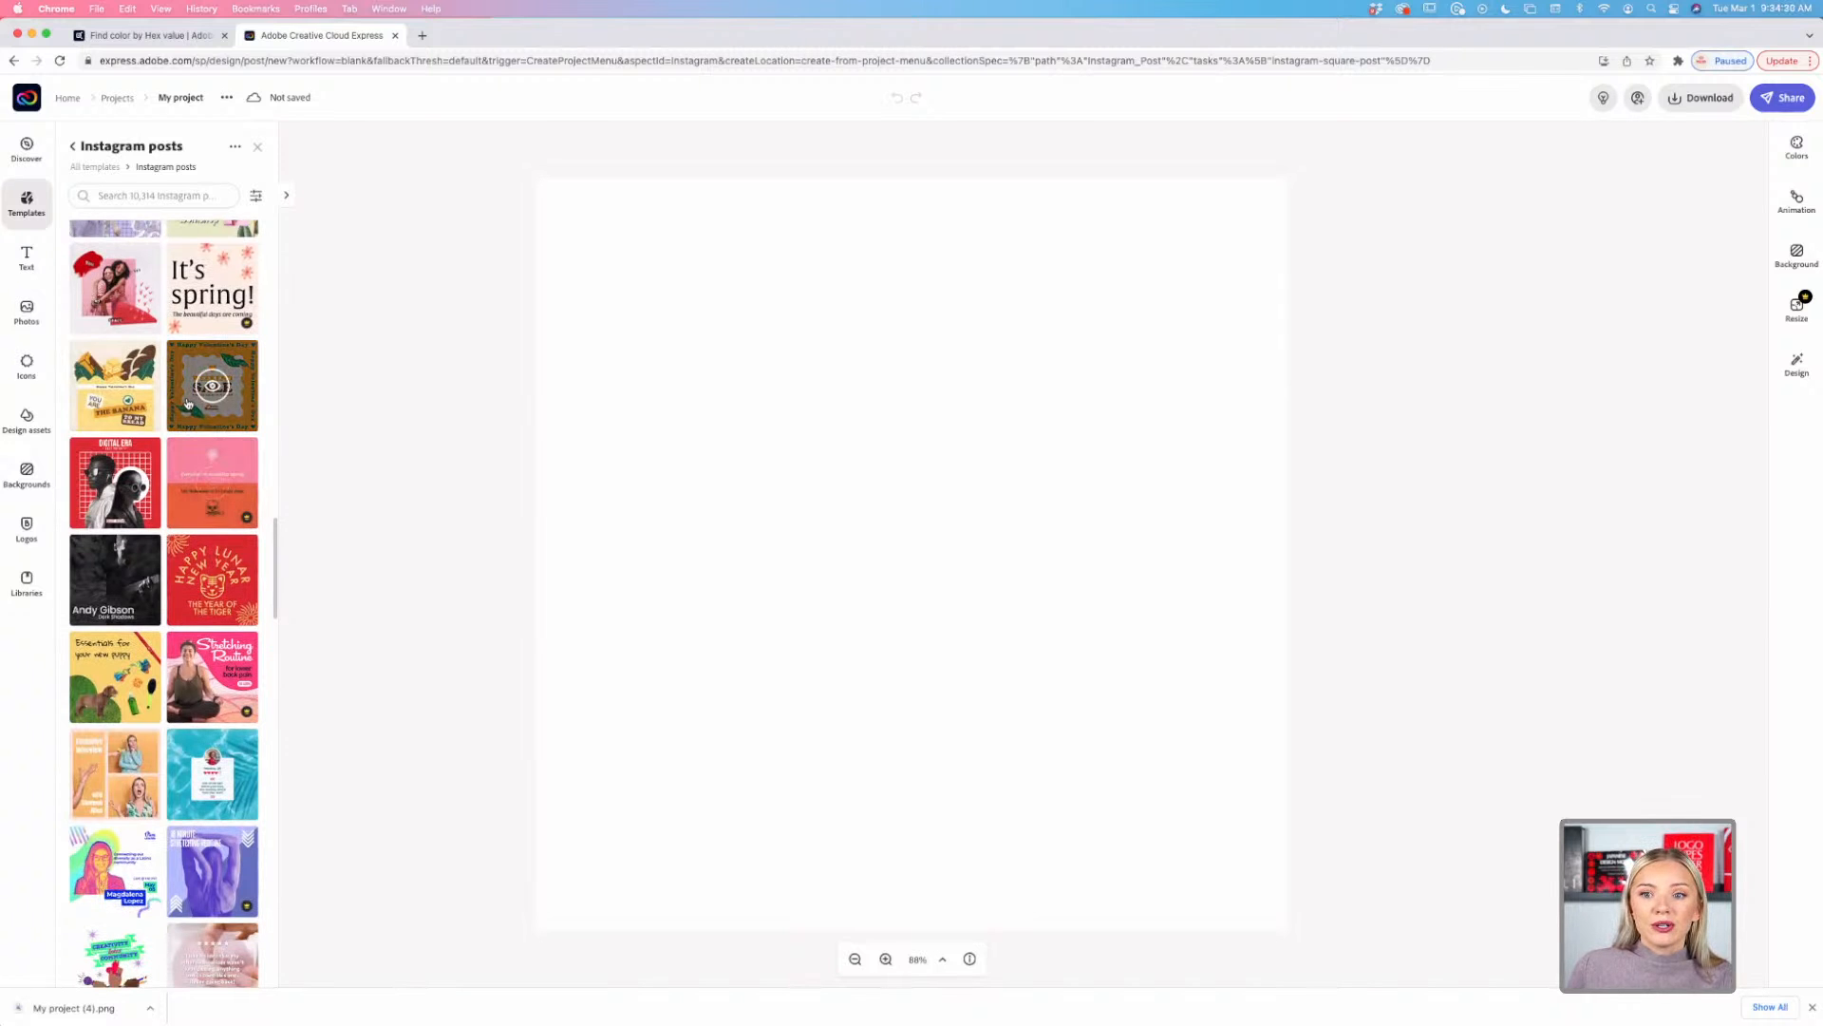
{"action": "left_click", "coordinate": [188, 403]}
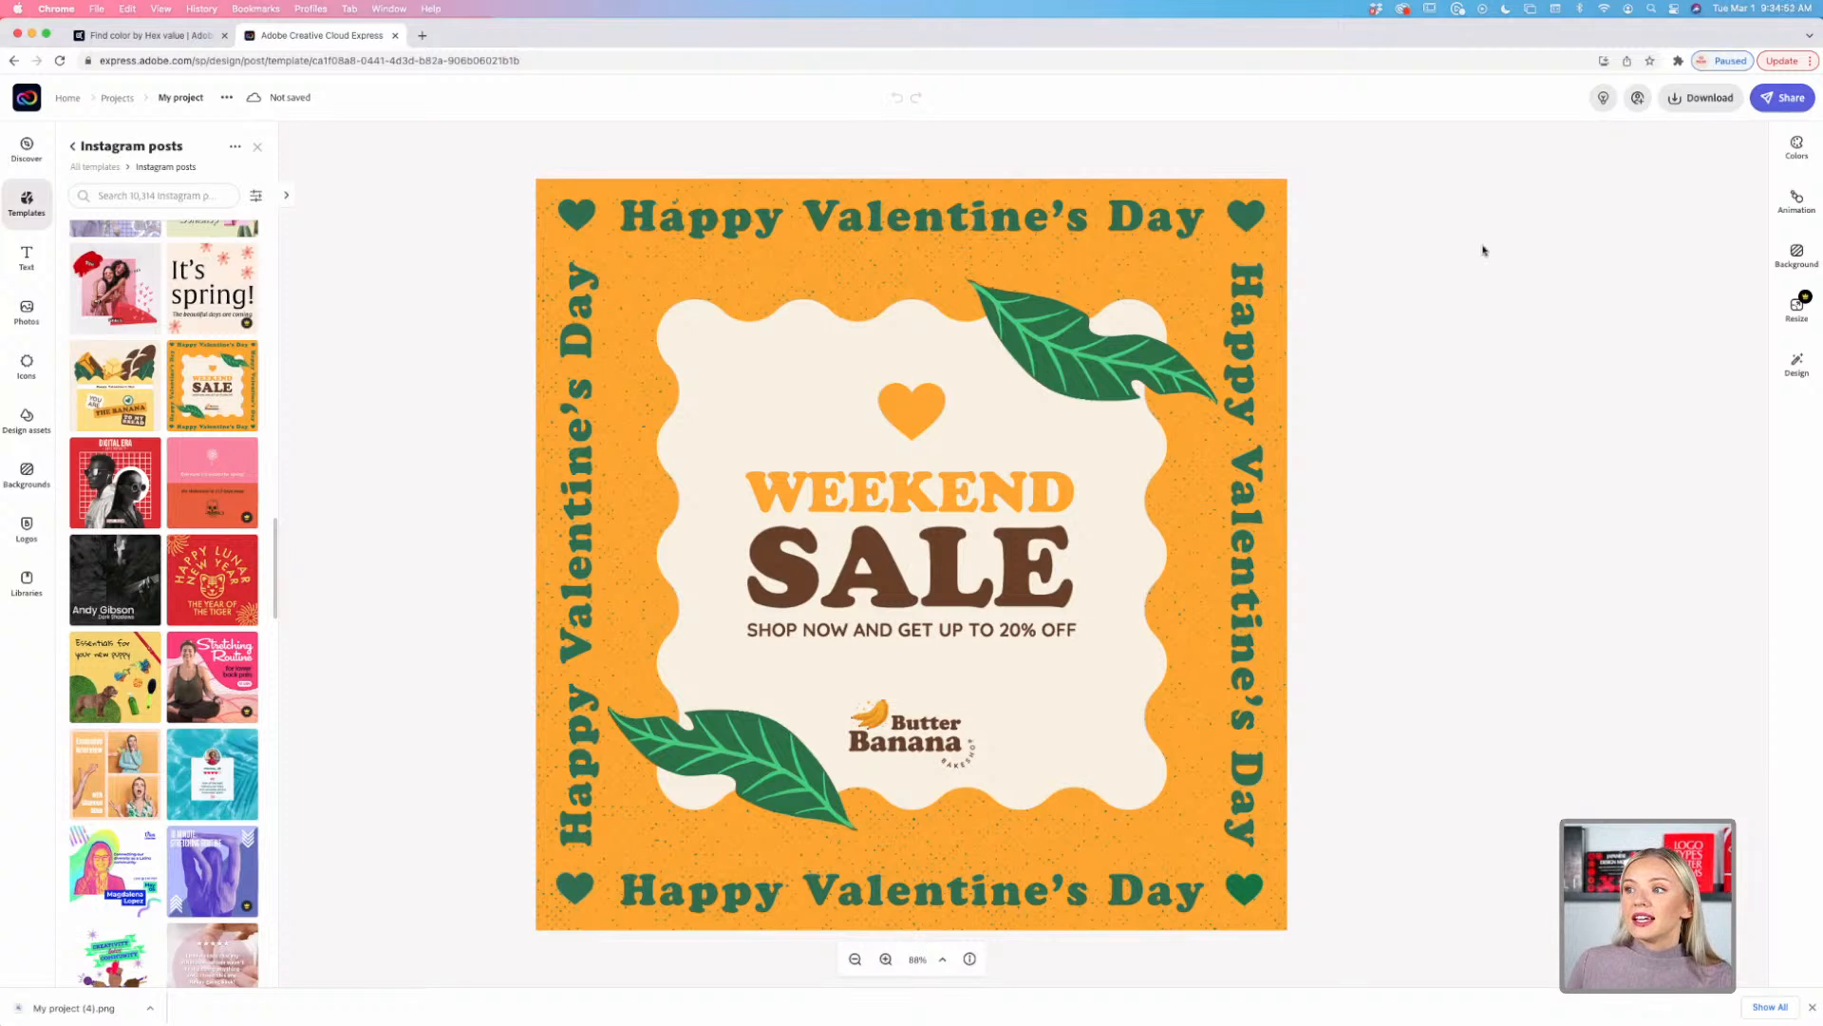
Step: Browse more Instagram post templates, and select and deselect the central Weekend Sale group on the canvas
{"action": "left_click", "coordinate": [1725, 103]}
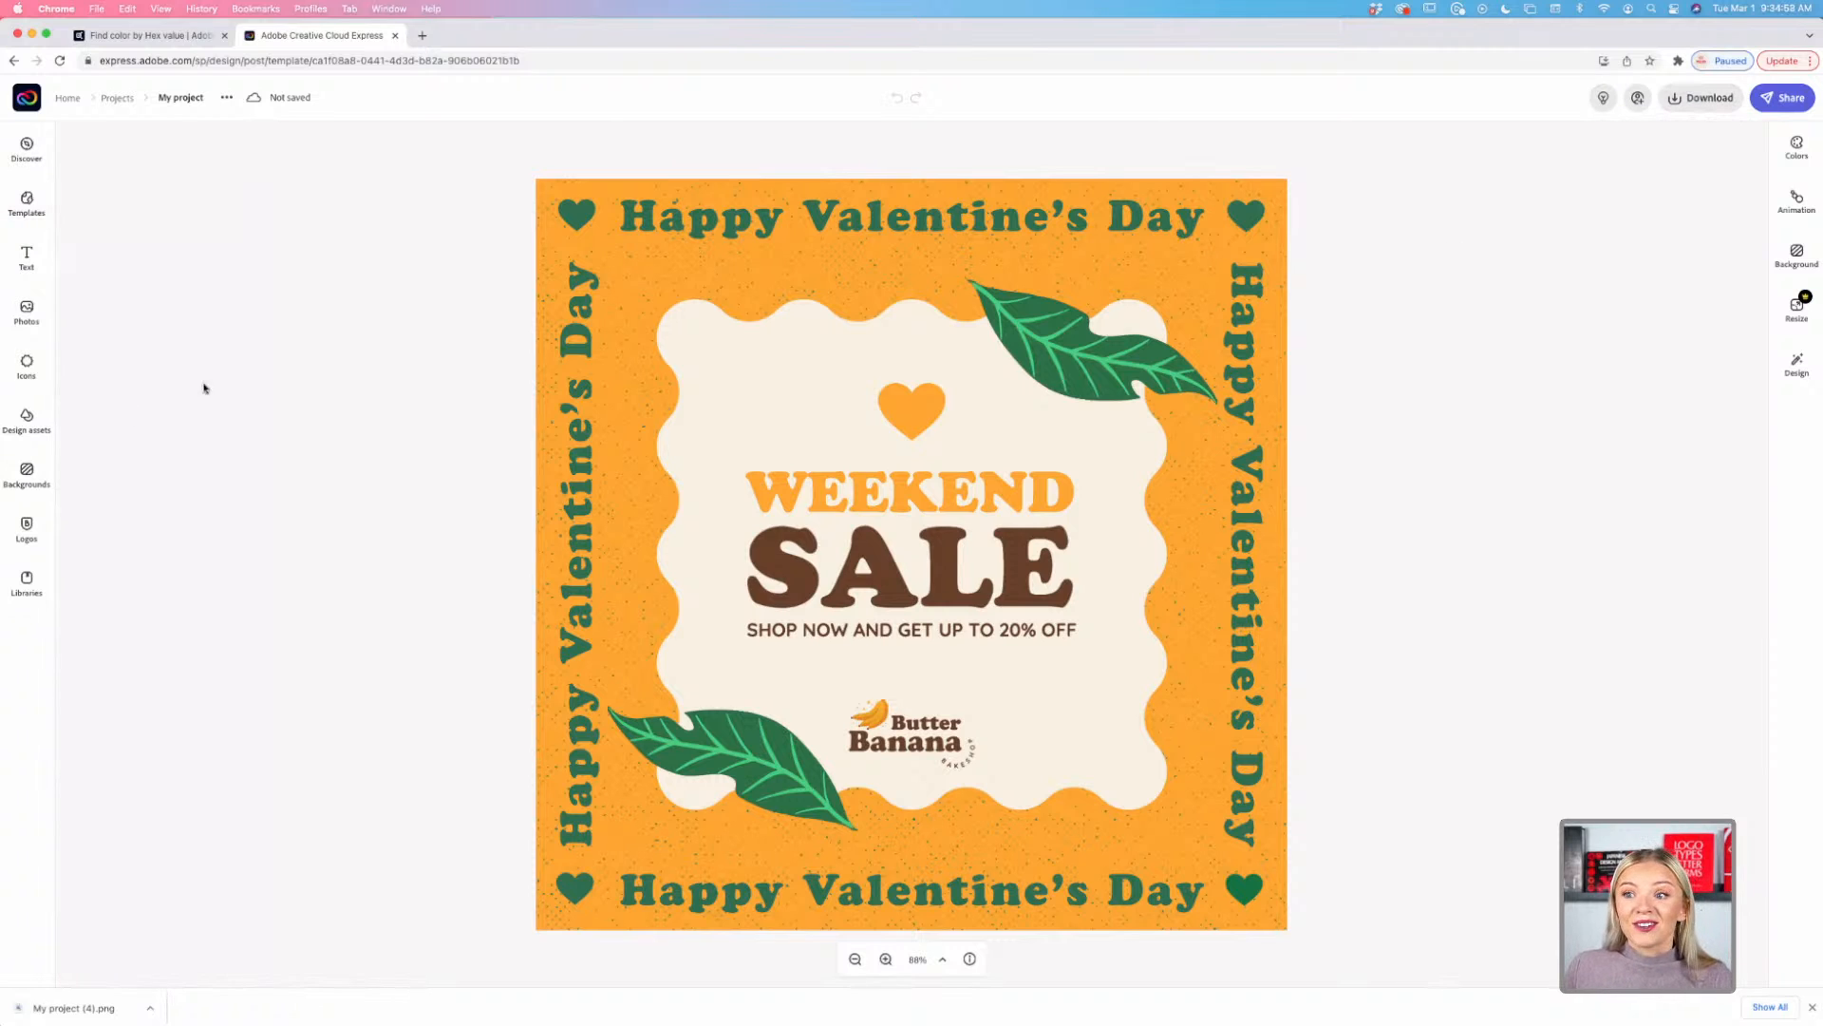
{"action": "left_click", "coordinate": [26, 202]}
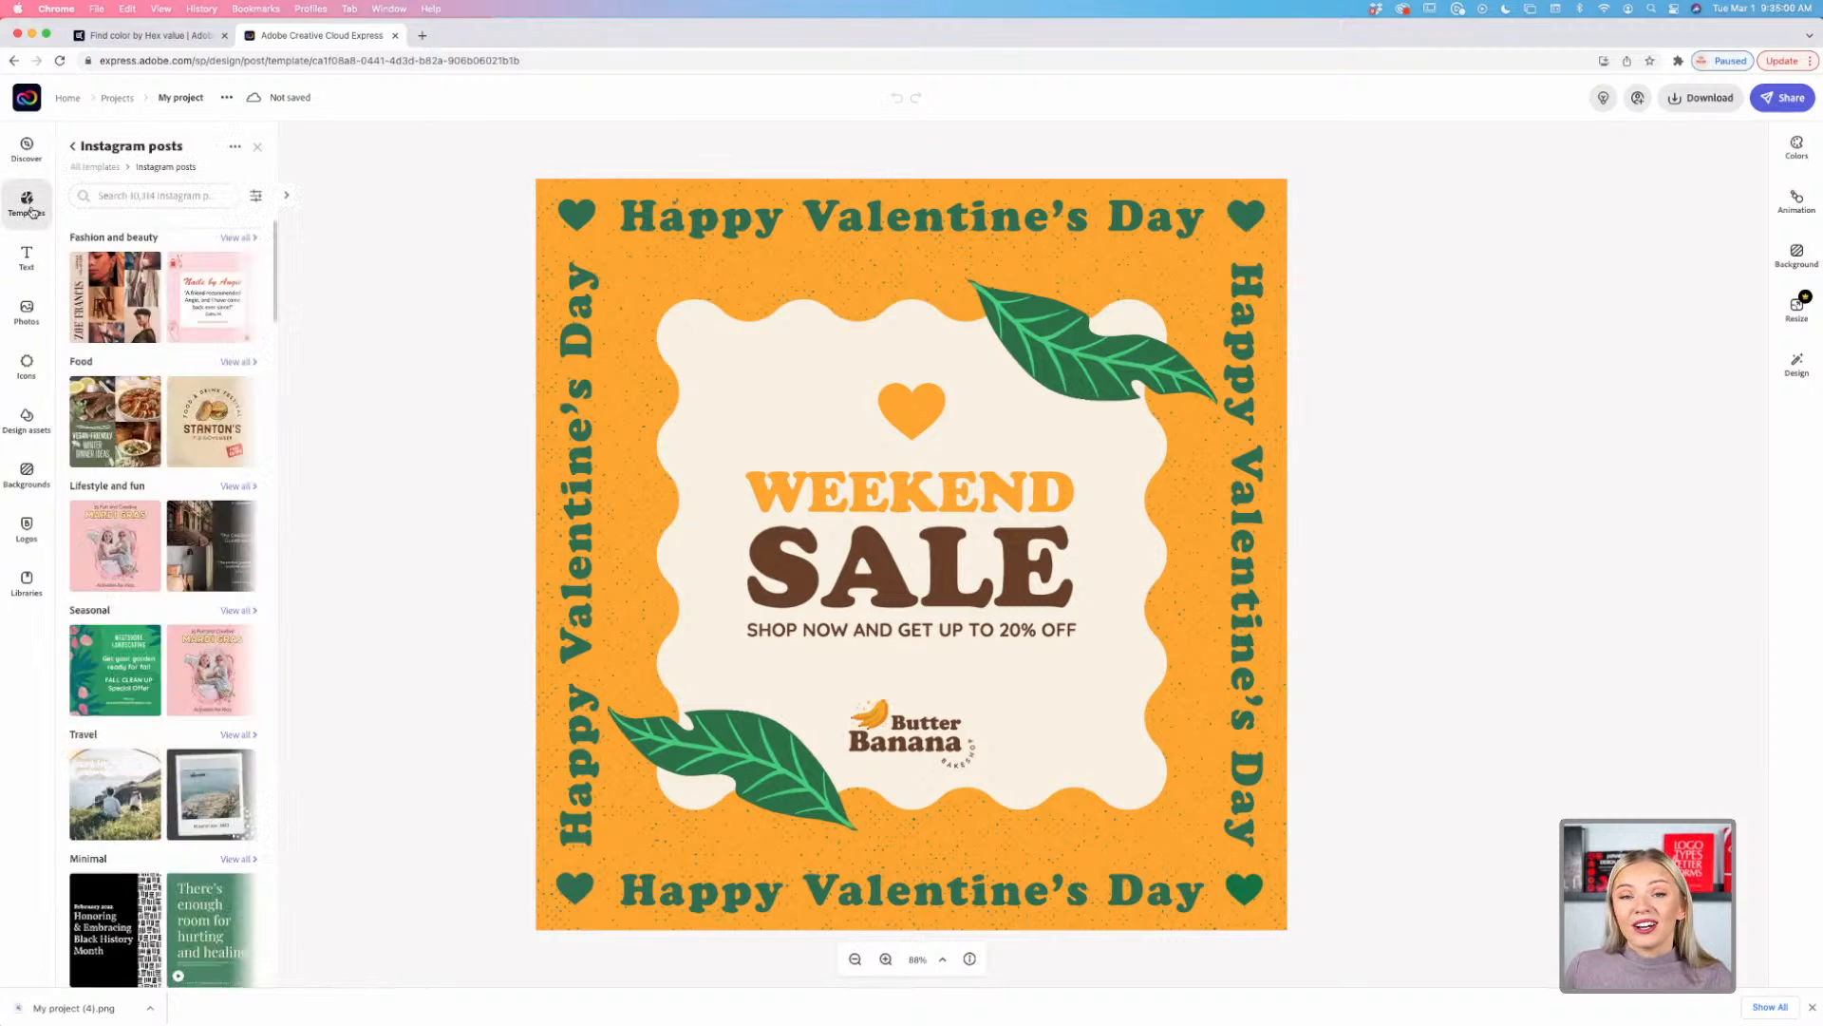
{"action": "scroll", "coordinate": [219, 617], "scroll_direction": "down", "scroll_amount": 5}
{"action": "scroll", "coordinate": [246, 694], "scroll_direction": "down", "scroll_amount": 10}
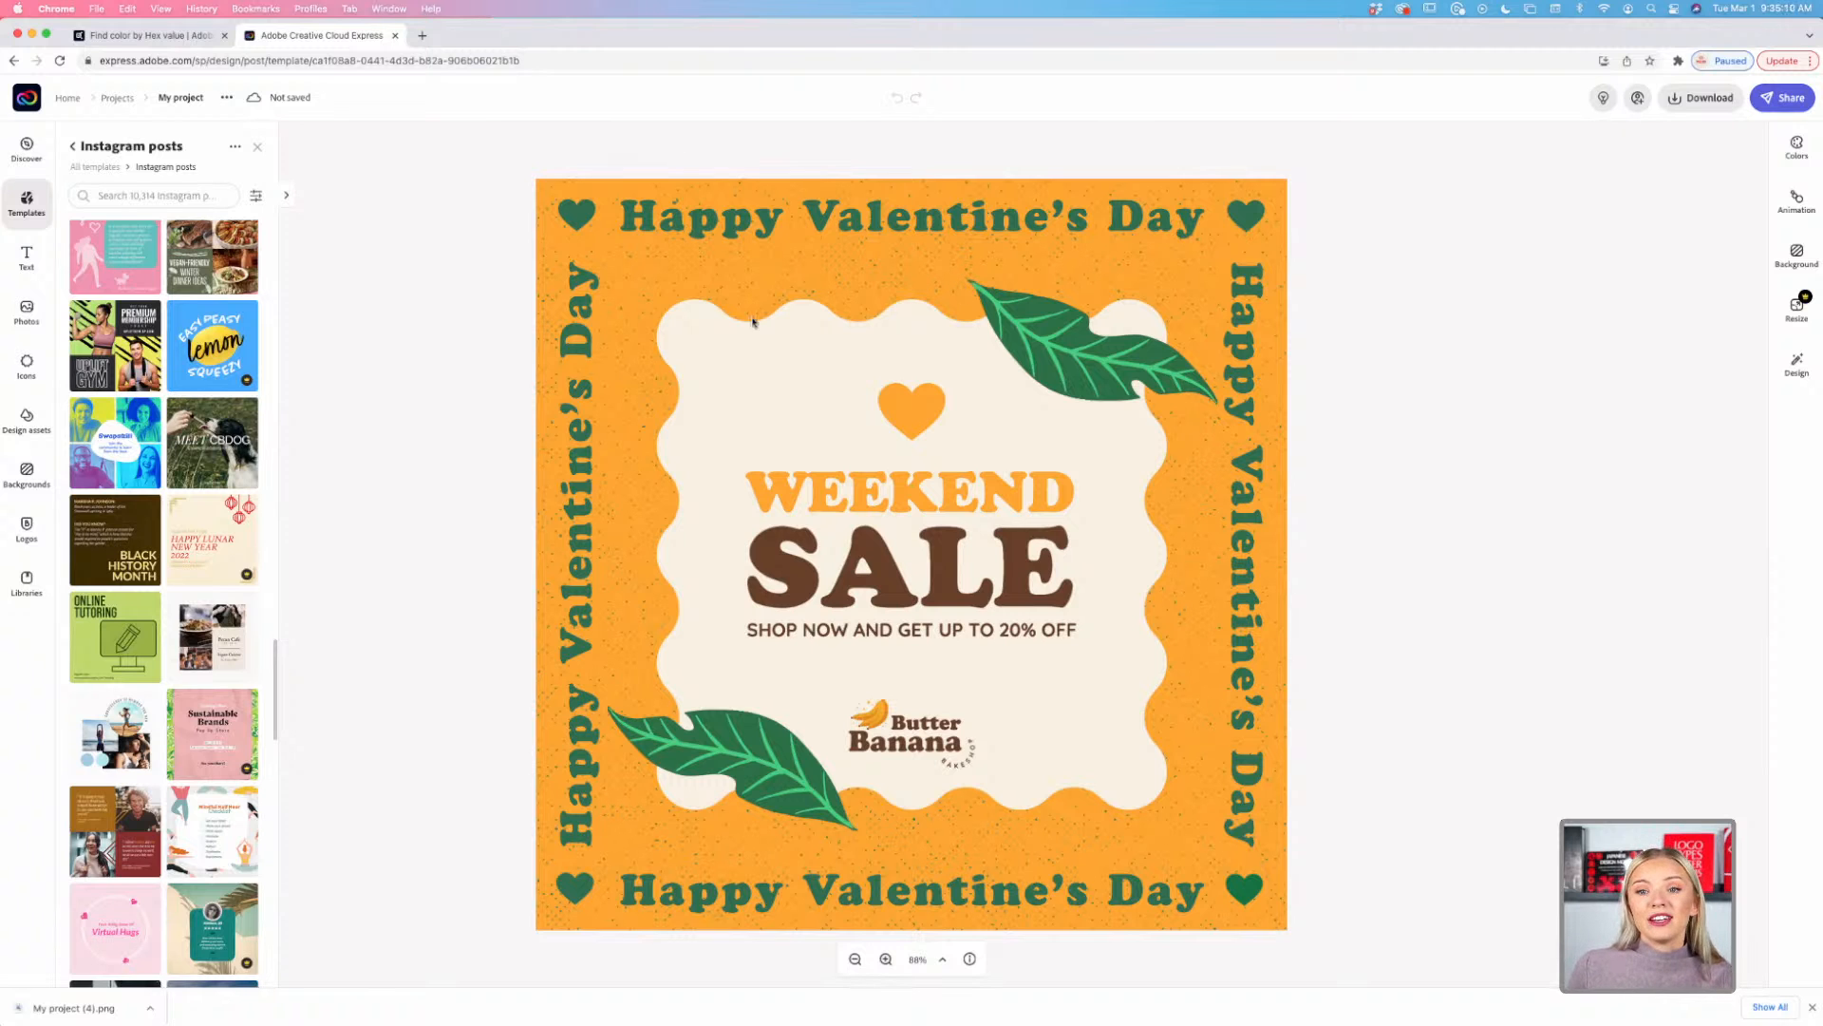
{"action": "scroll", "coordinate": [179, 617], "scroll_direction": "down", "scroll_amount": 10}
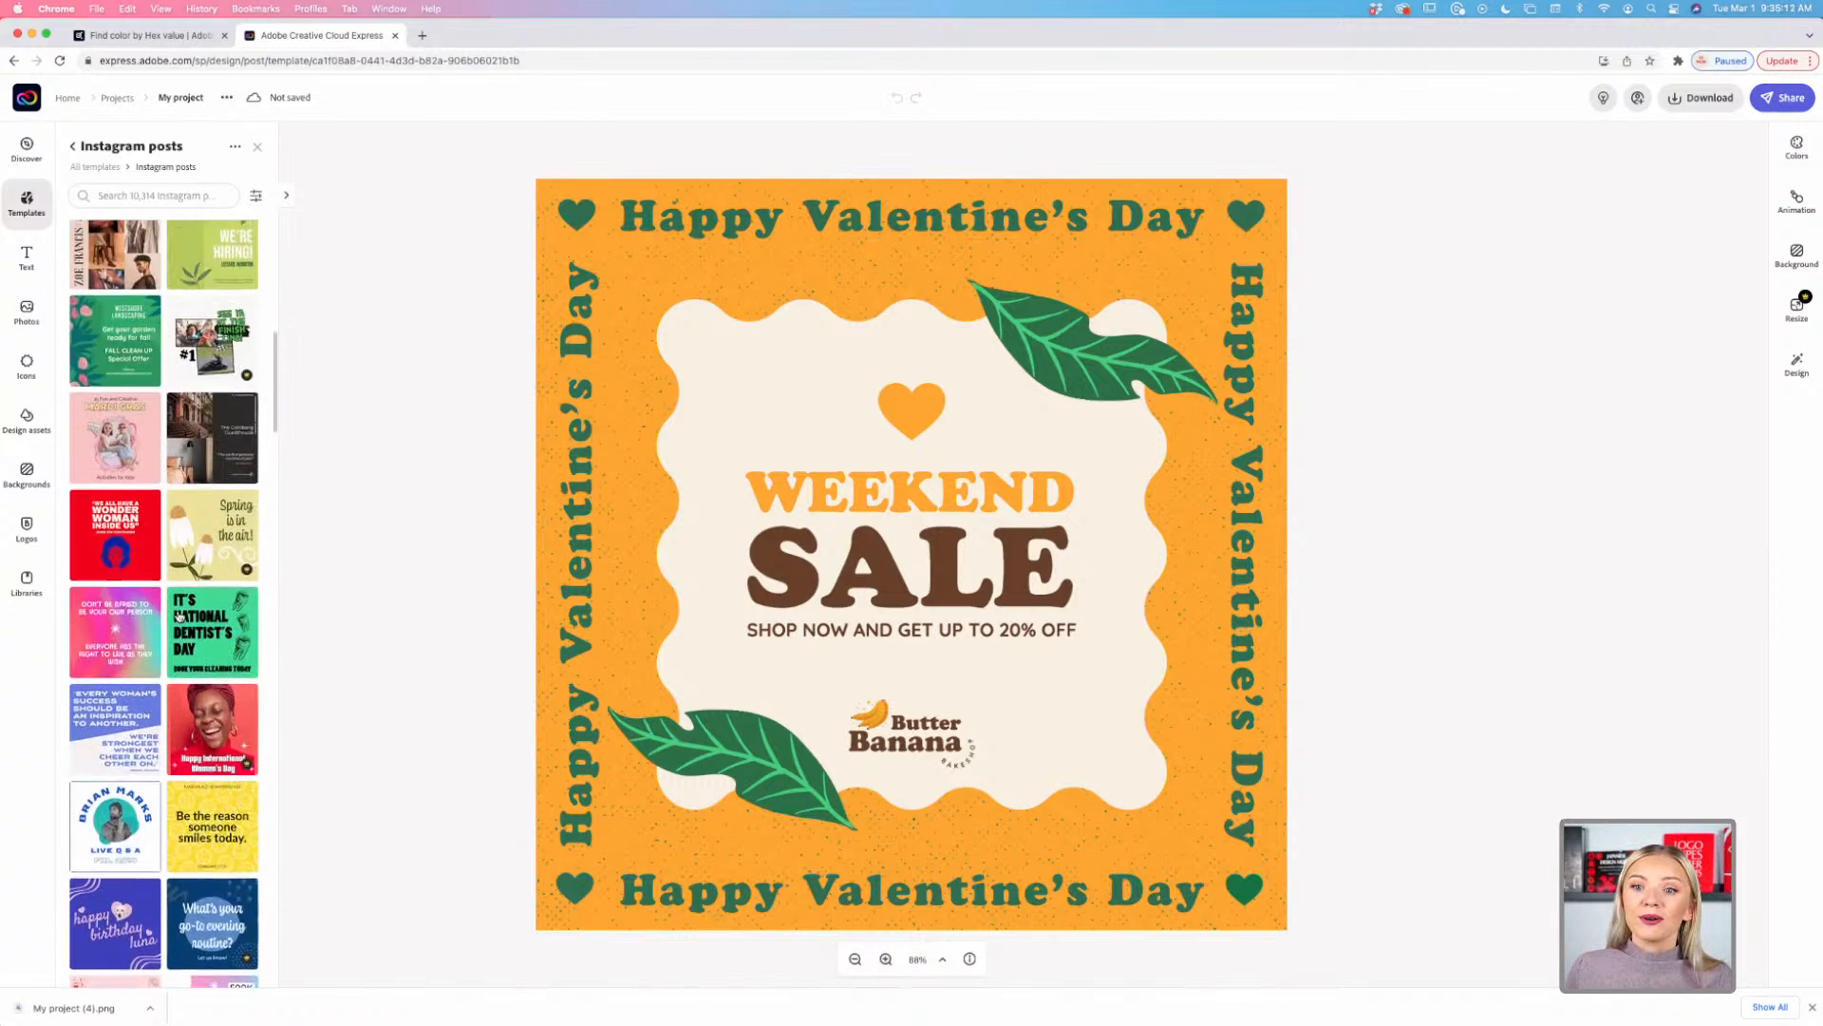
{"action": "left_click", "coordinate": [1045, 529]}
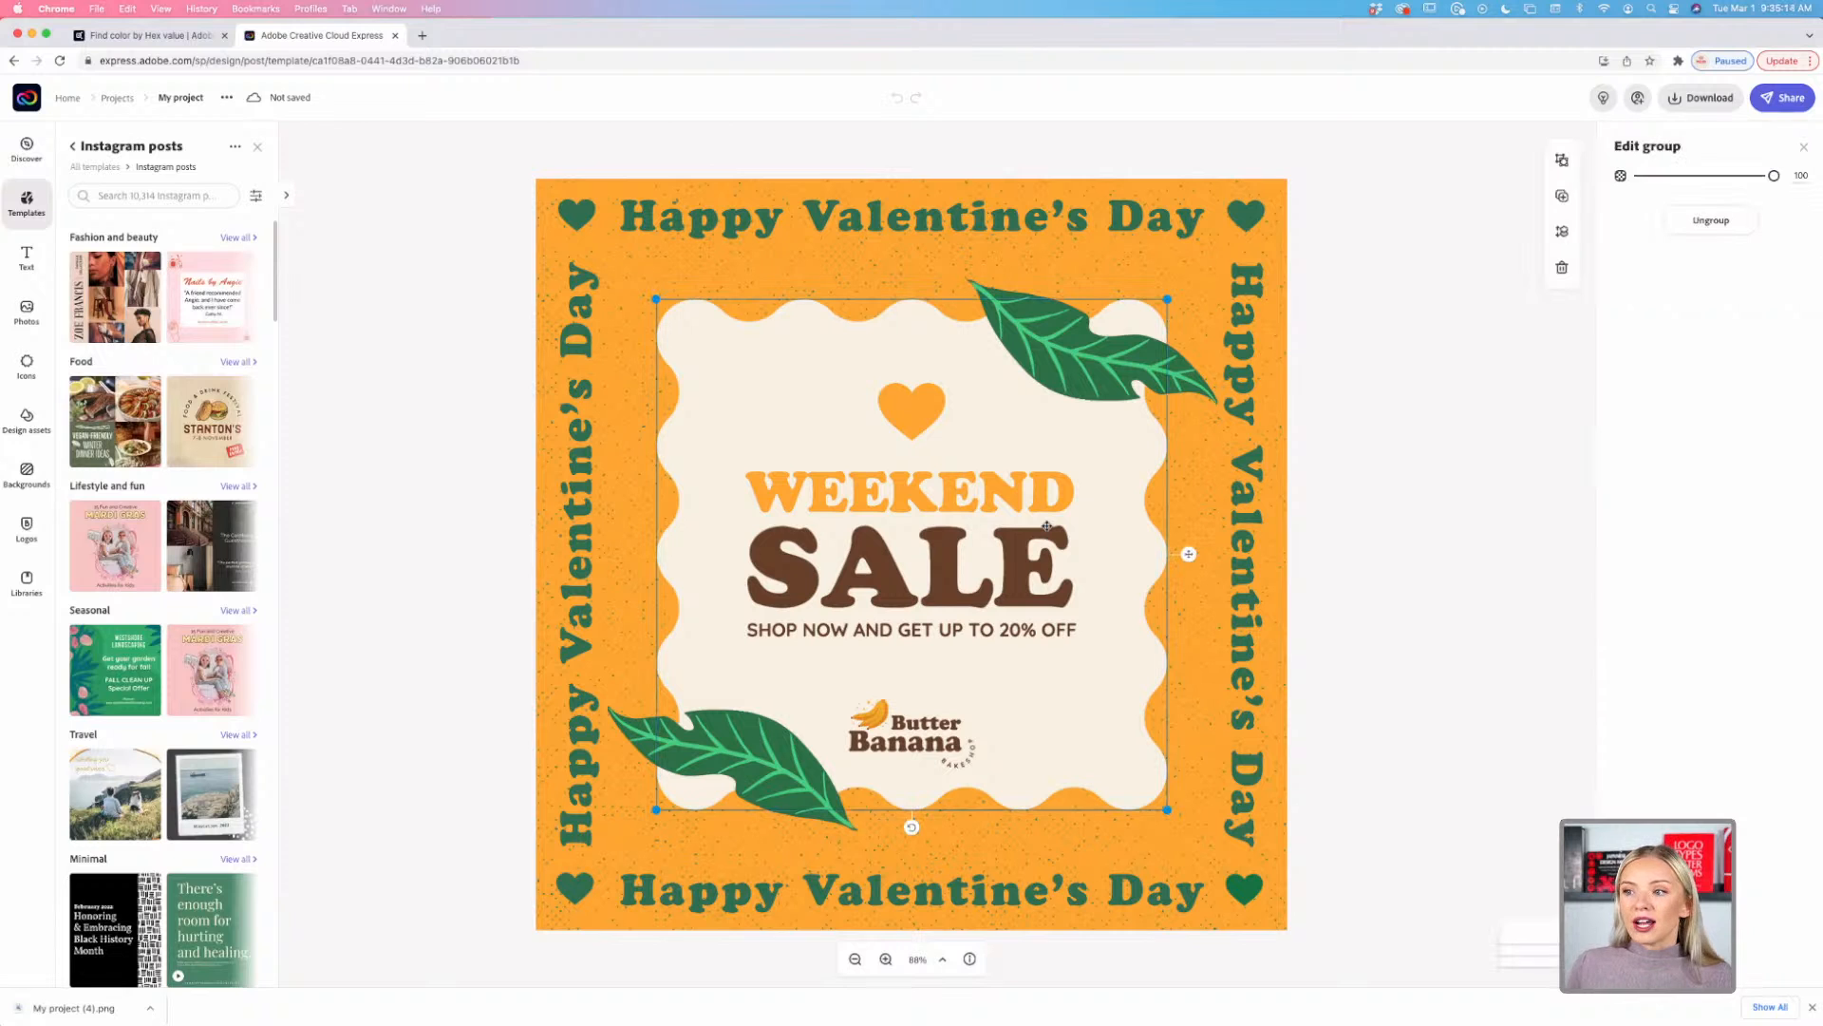
{"action": "left_click", "coordinate": [385, 359]}
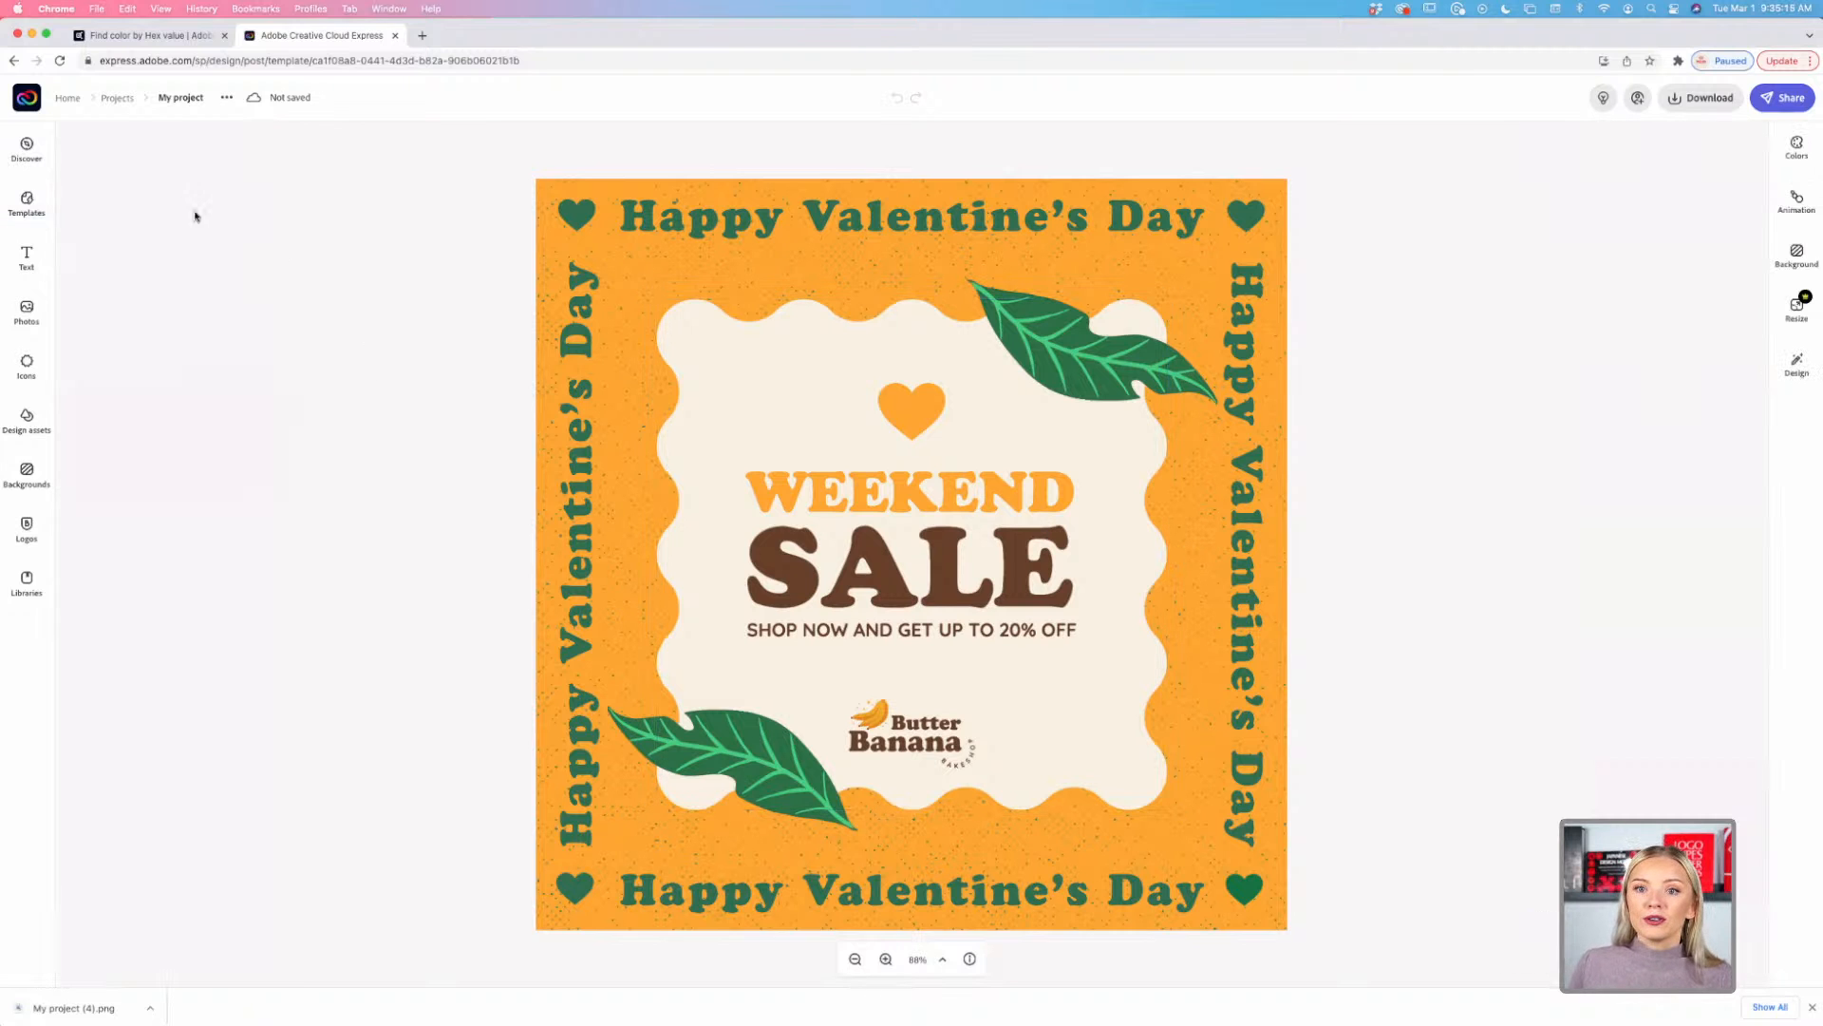
Step: Return to the saved projects and start a new blank Instagram post
{"action": "left_click", "coordinate": [113, 101]}
{"action": "left_click", "coordinate": [1009, 581]}
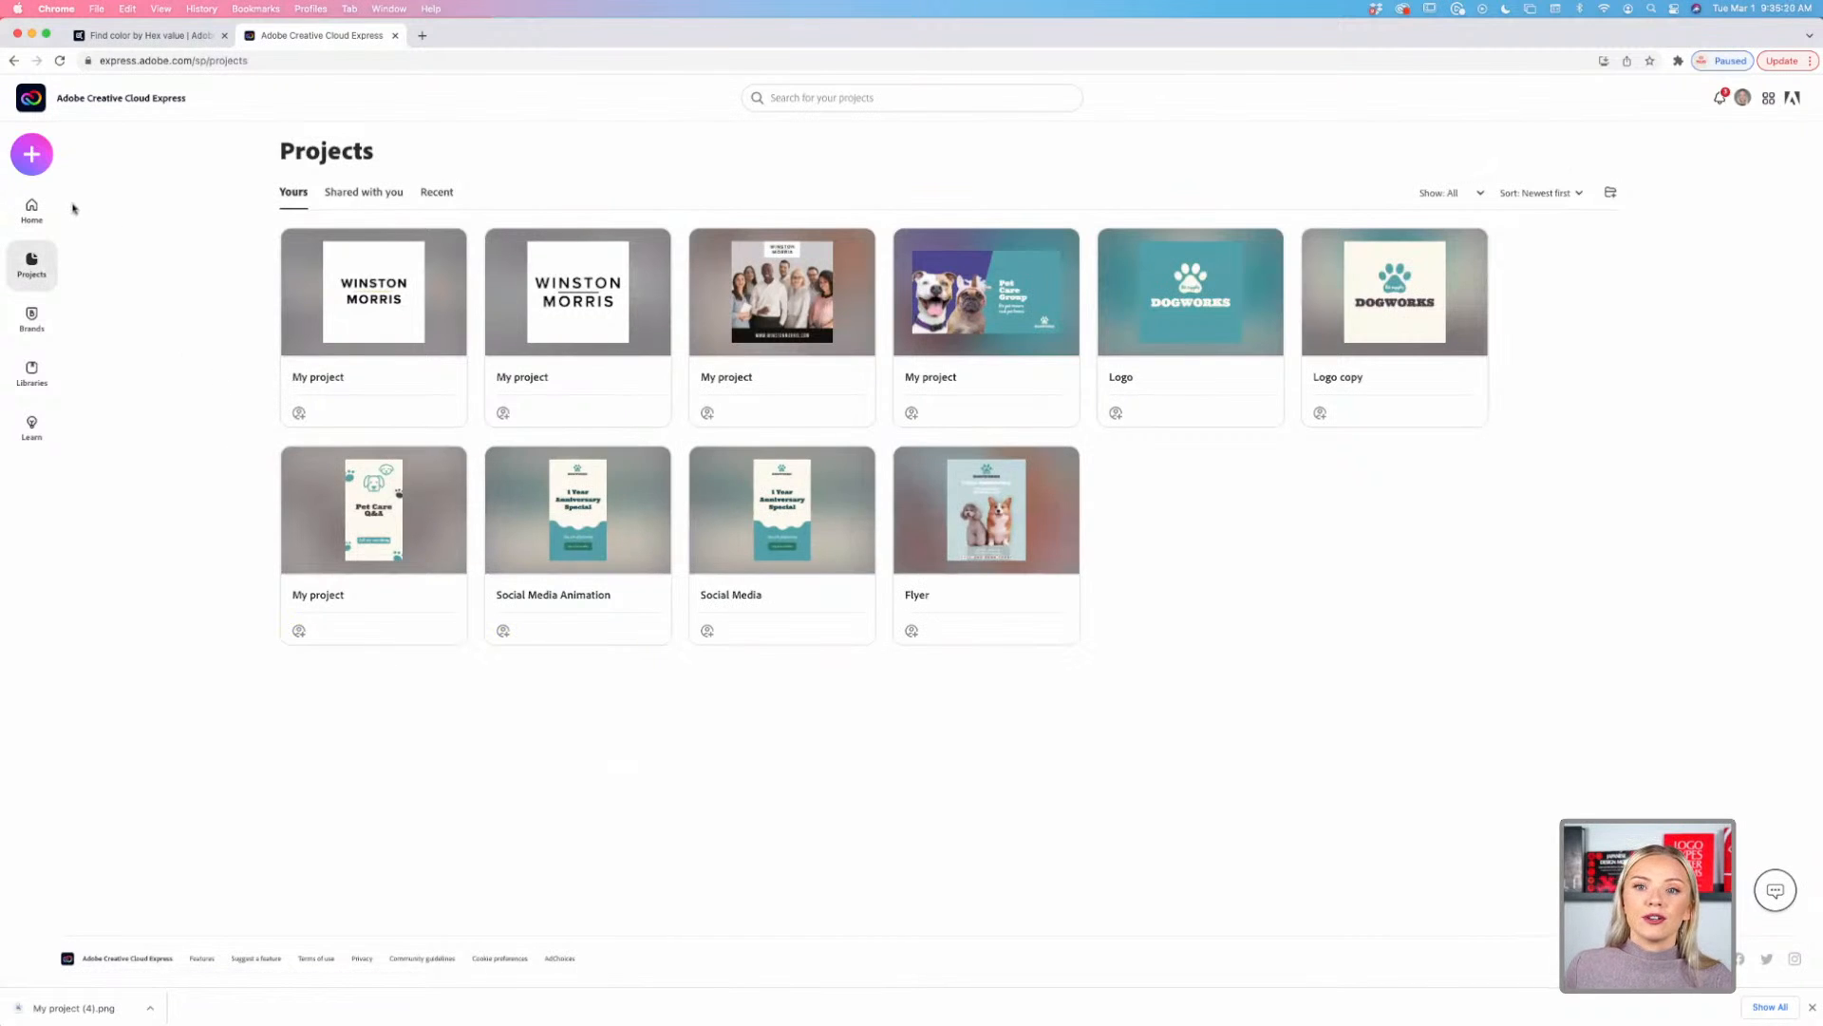
{"action": "left_click", "coordinate": [31, 154]}
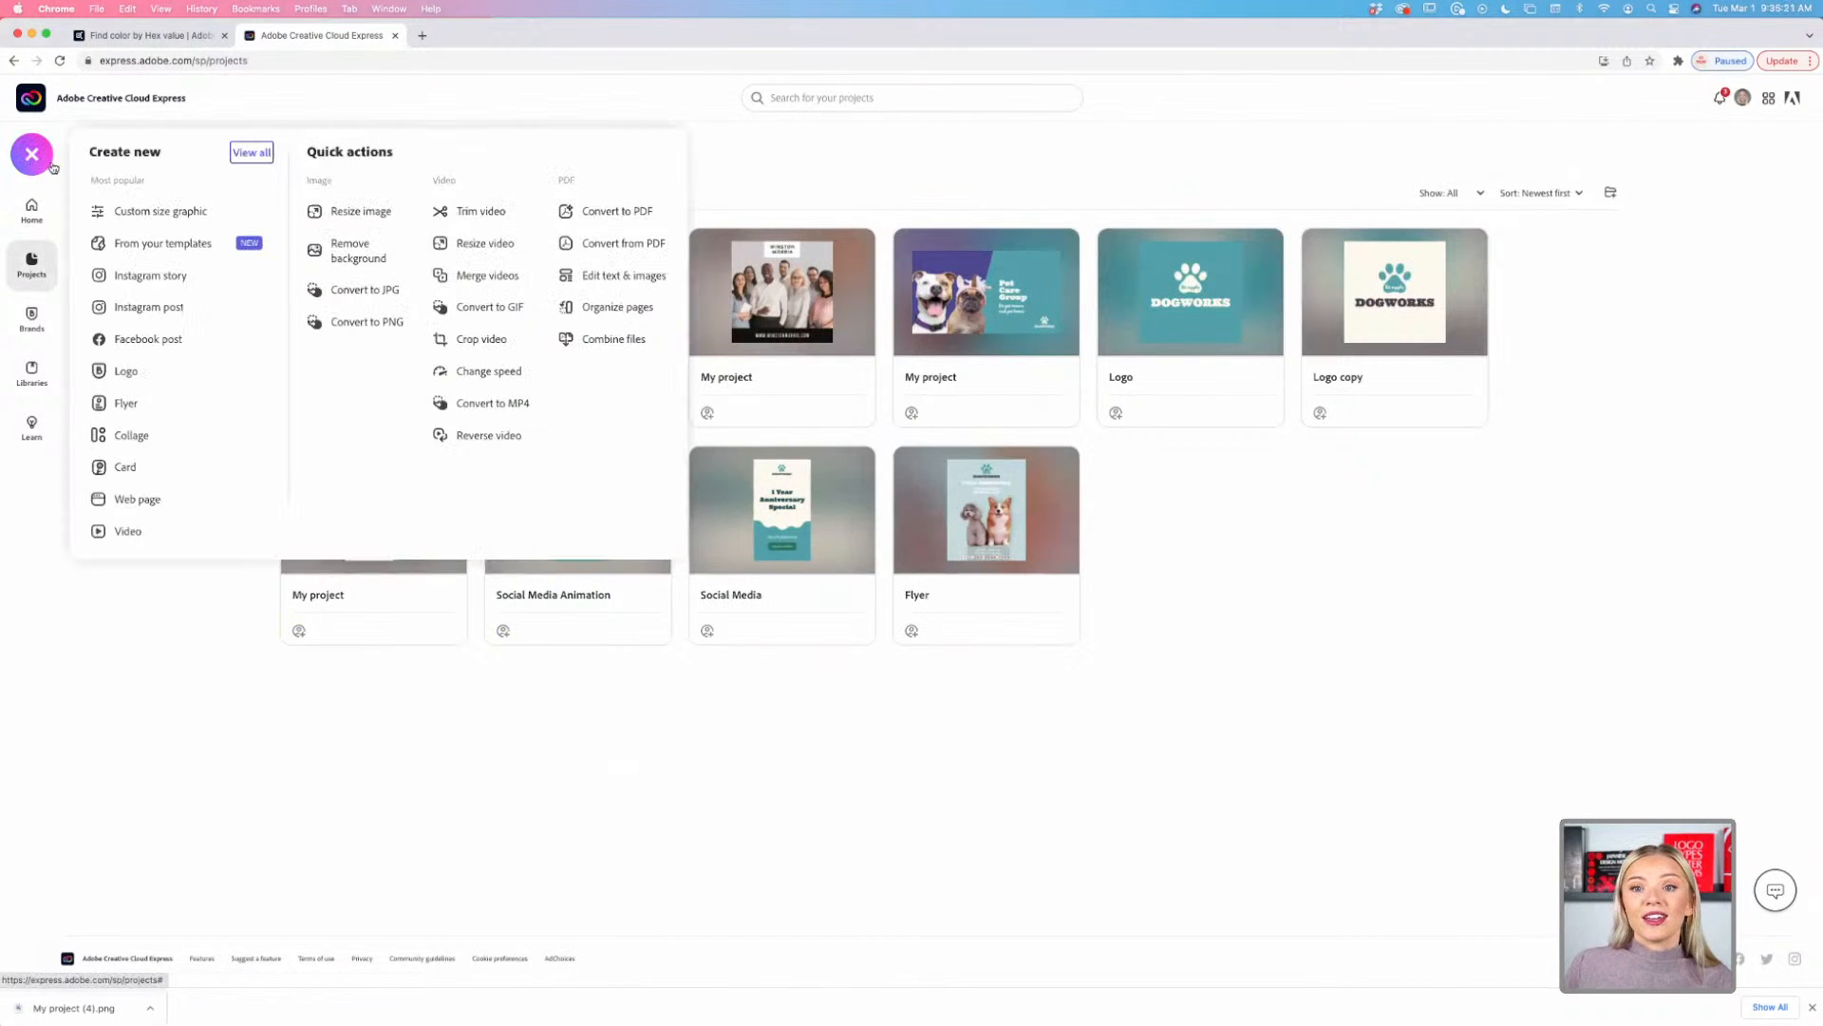
{"action": "left_click", "coordinate": [149, 309]}
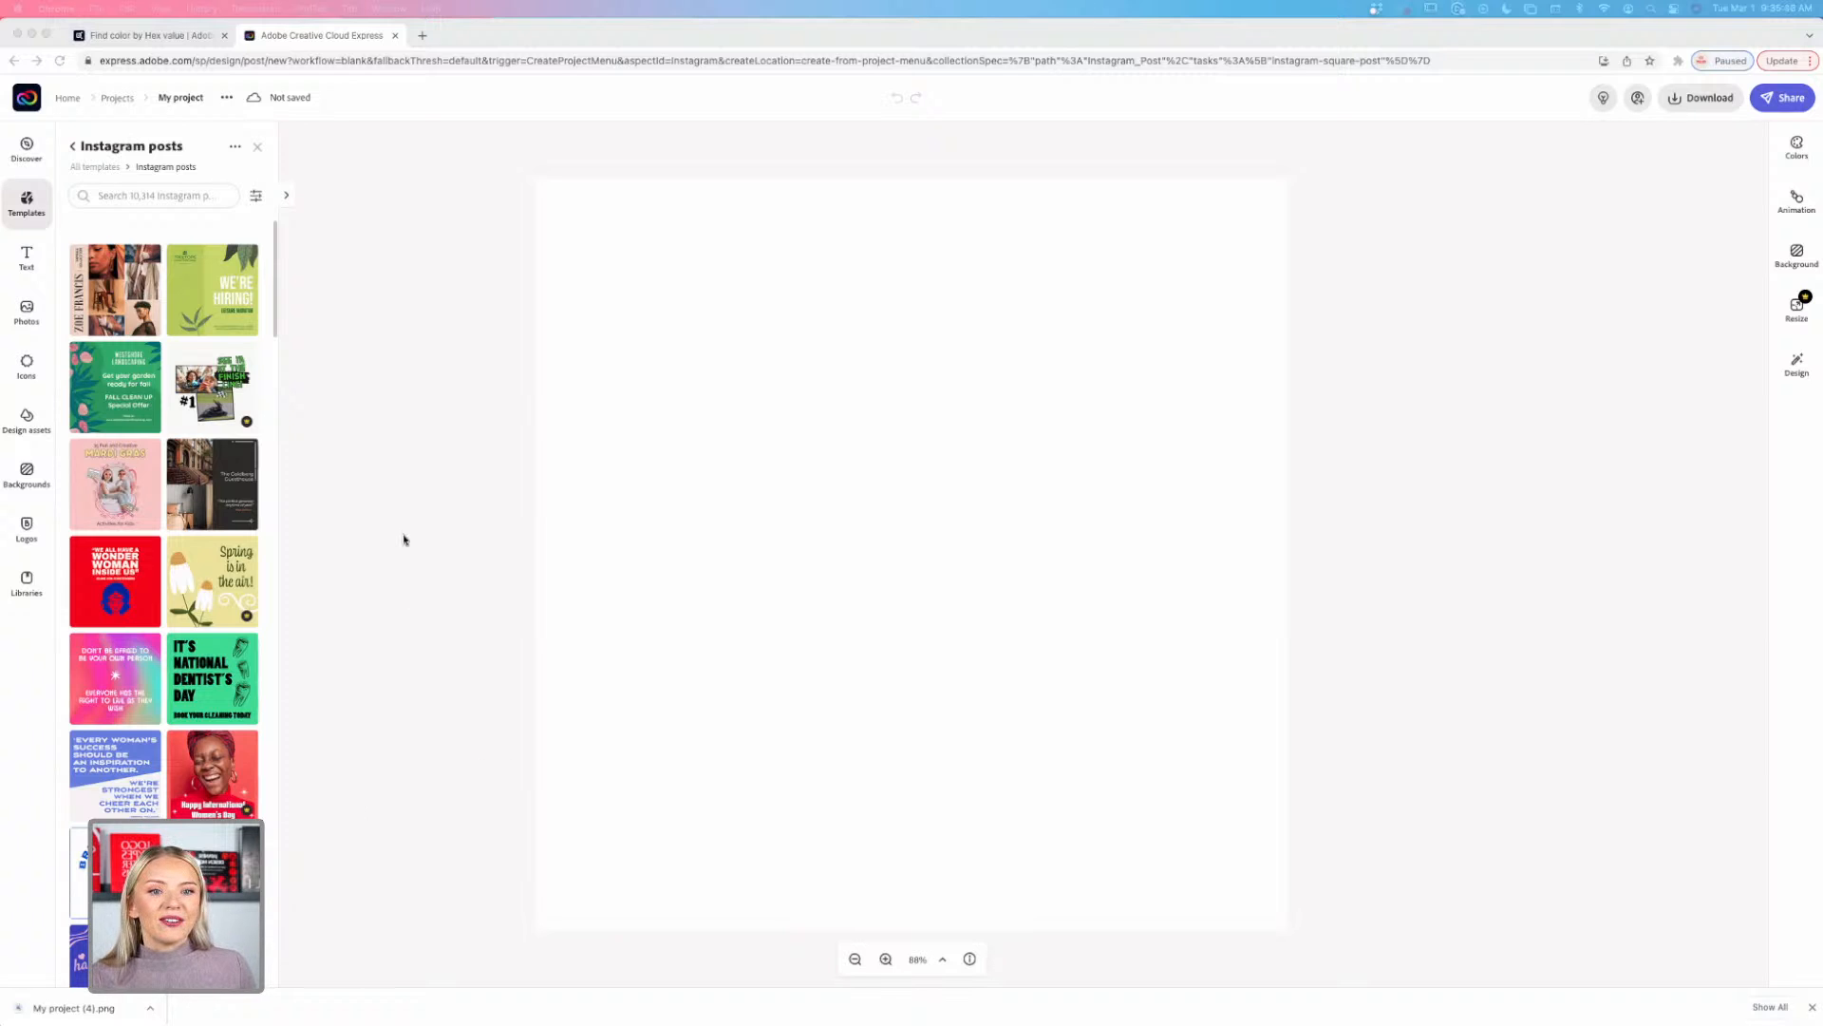
Step: Try to set the blank post's background color to the pale cream swatch of the current palette
{"action": "left_click", "coordinate": [856, 561]}
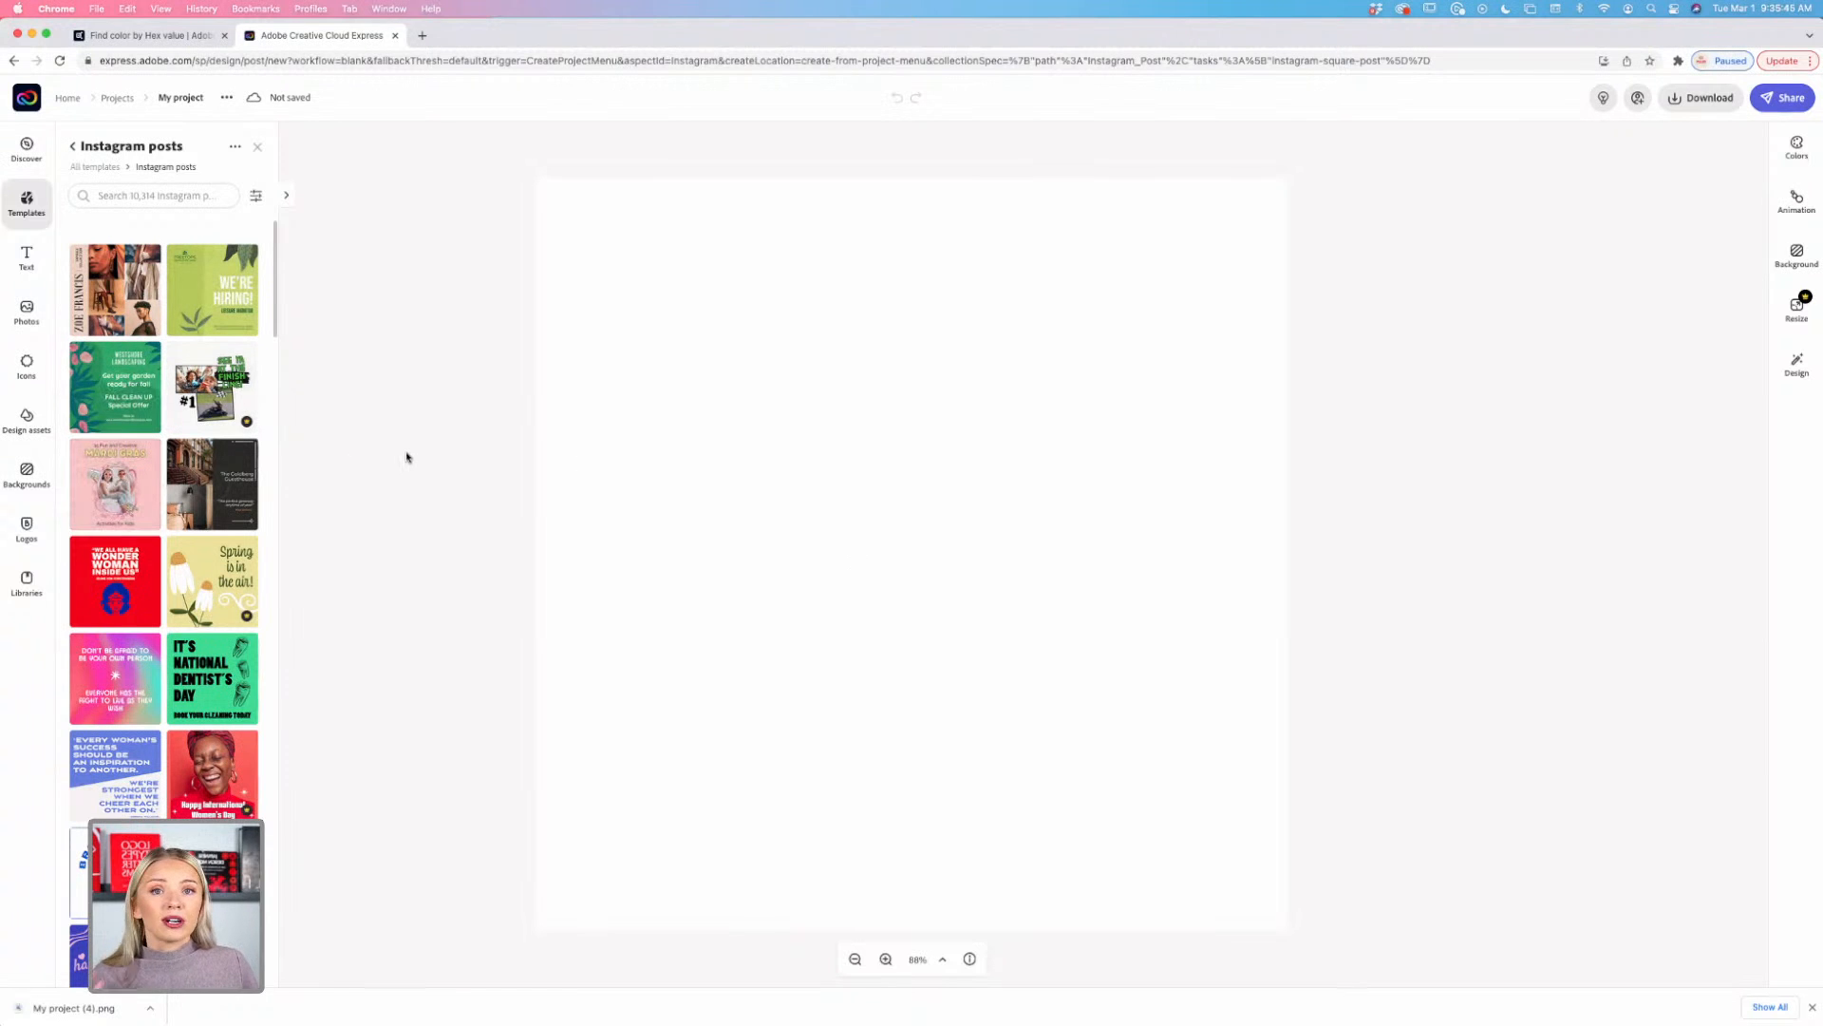
{"action": "left_click", "coordinate": [869, 456]}
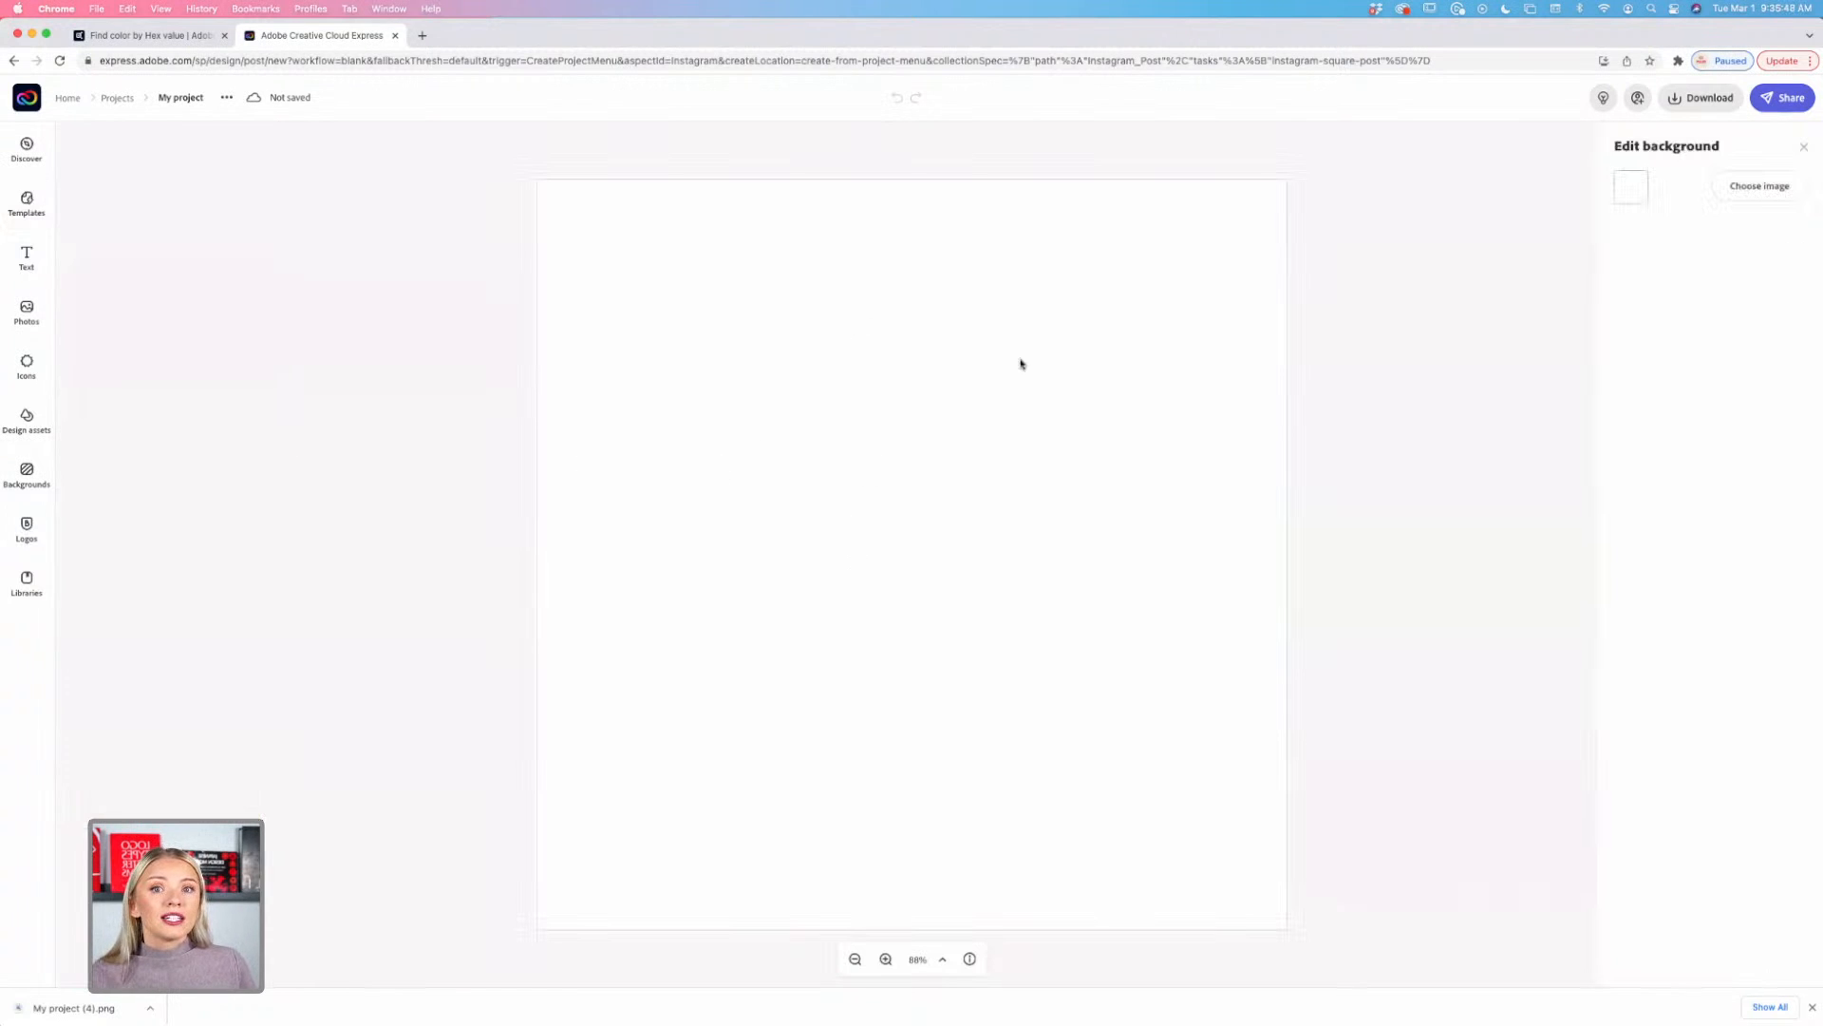
{"action": "left_click", "coordinate": [1632, 188]}
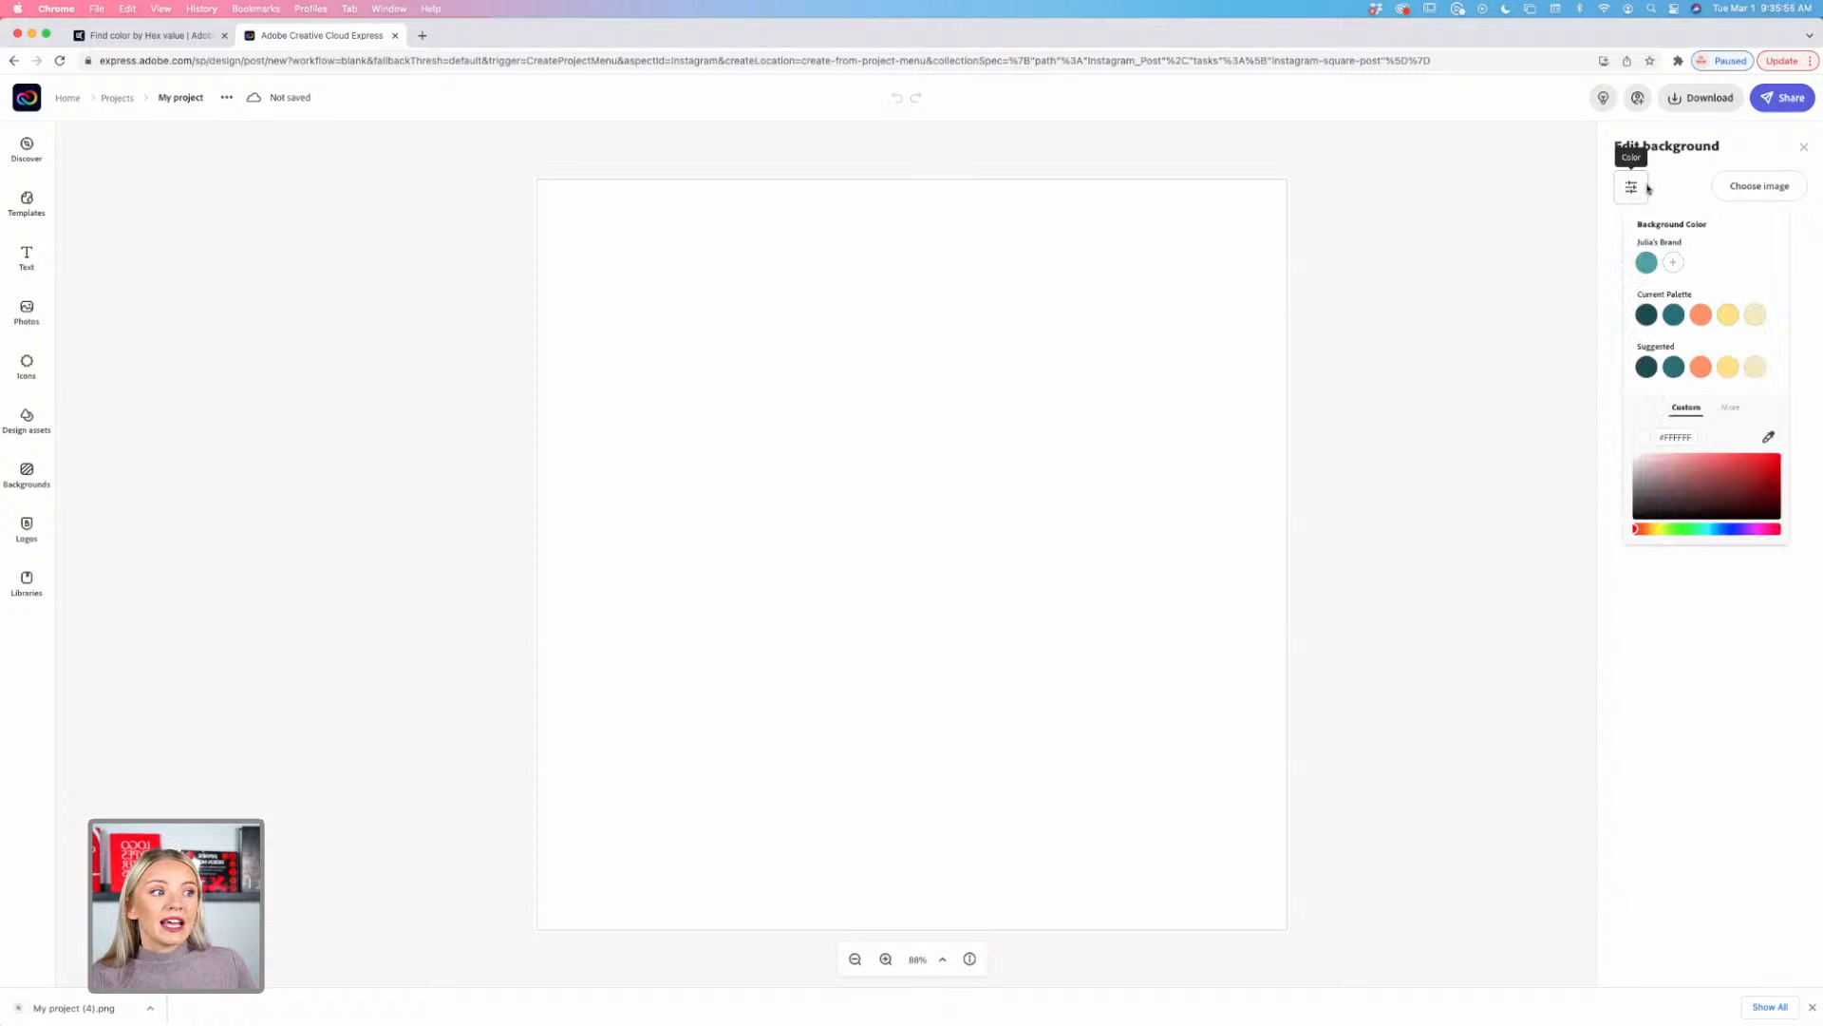
{"action": "left_click", "coordinate": [1756, 316]}
{"action": "left_click", "coordinate": [1414, 311]}
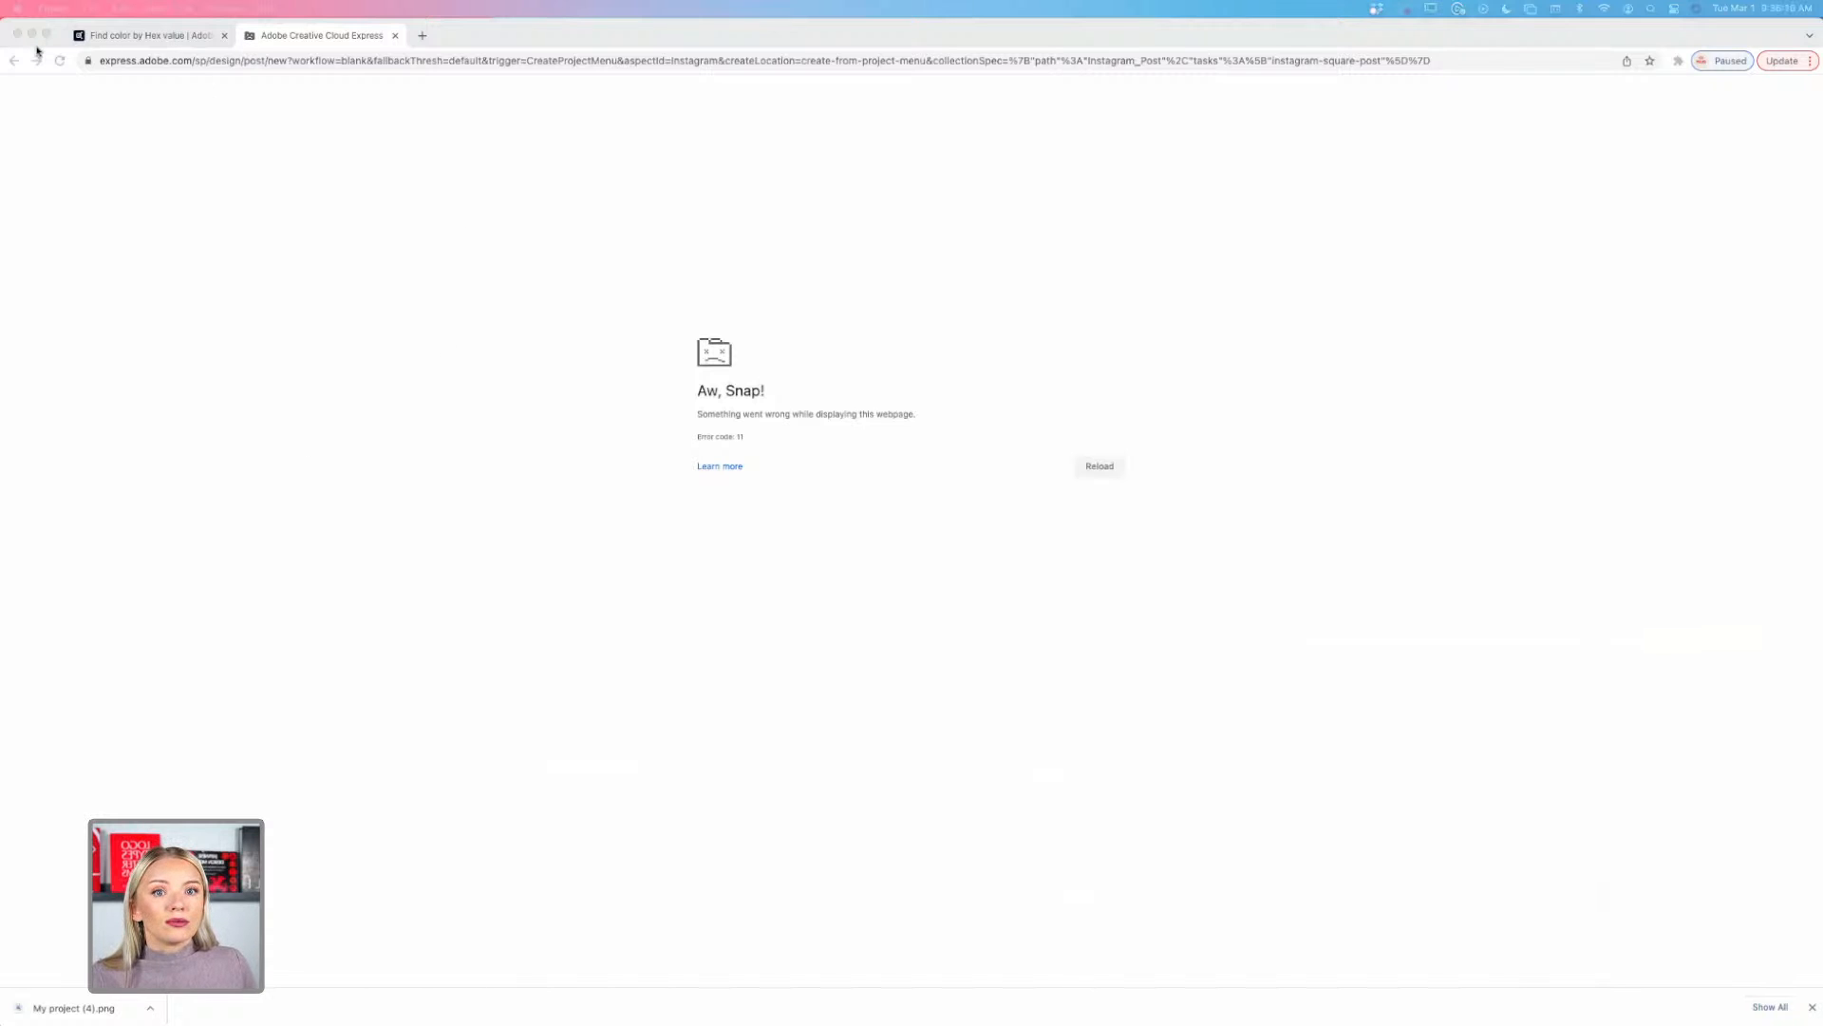
Step: Go back from the crashed page to the projects and create another blank Instagram post
{"action": "left_click", "coordinate": [15, 60]}
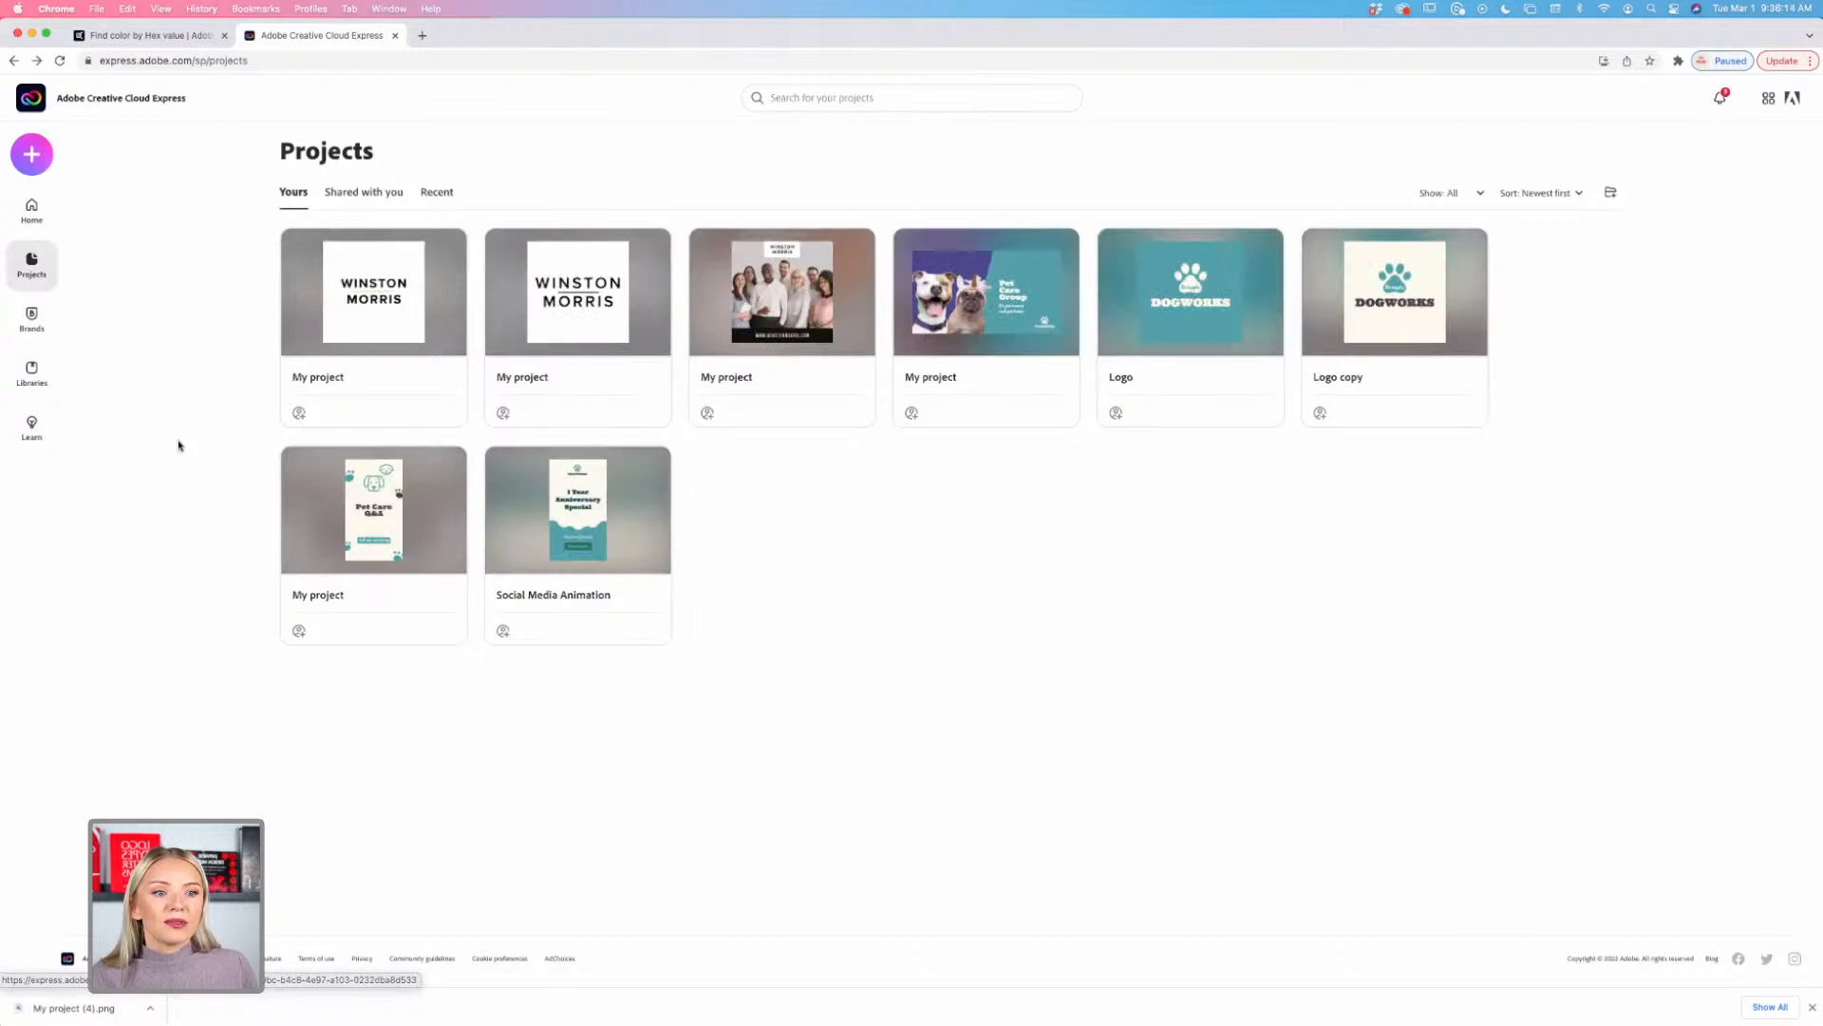
{"action": "left_click", "coordinate": [32, 154]}
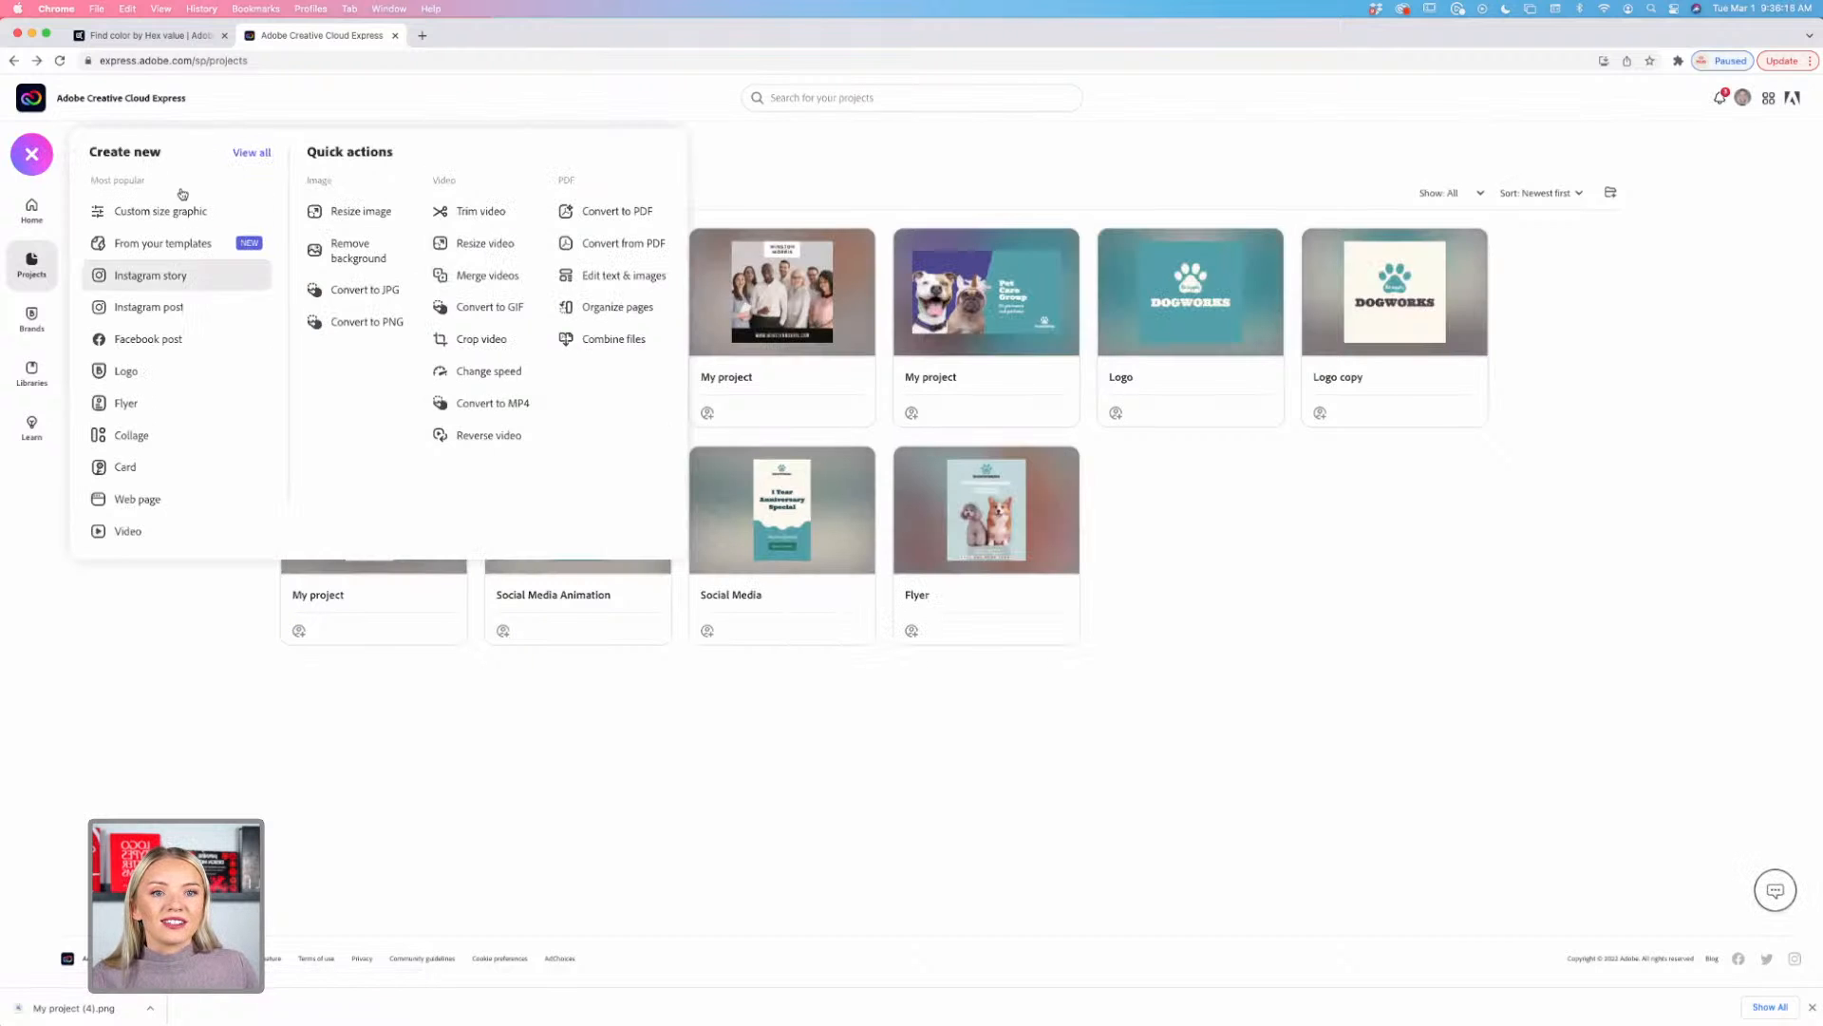
{"action": "left_click", "coordinate": [152, 306]}
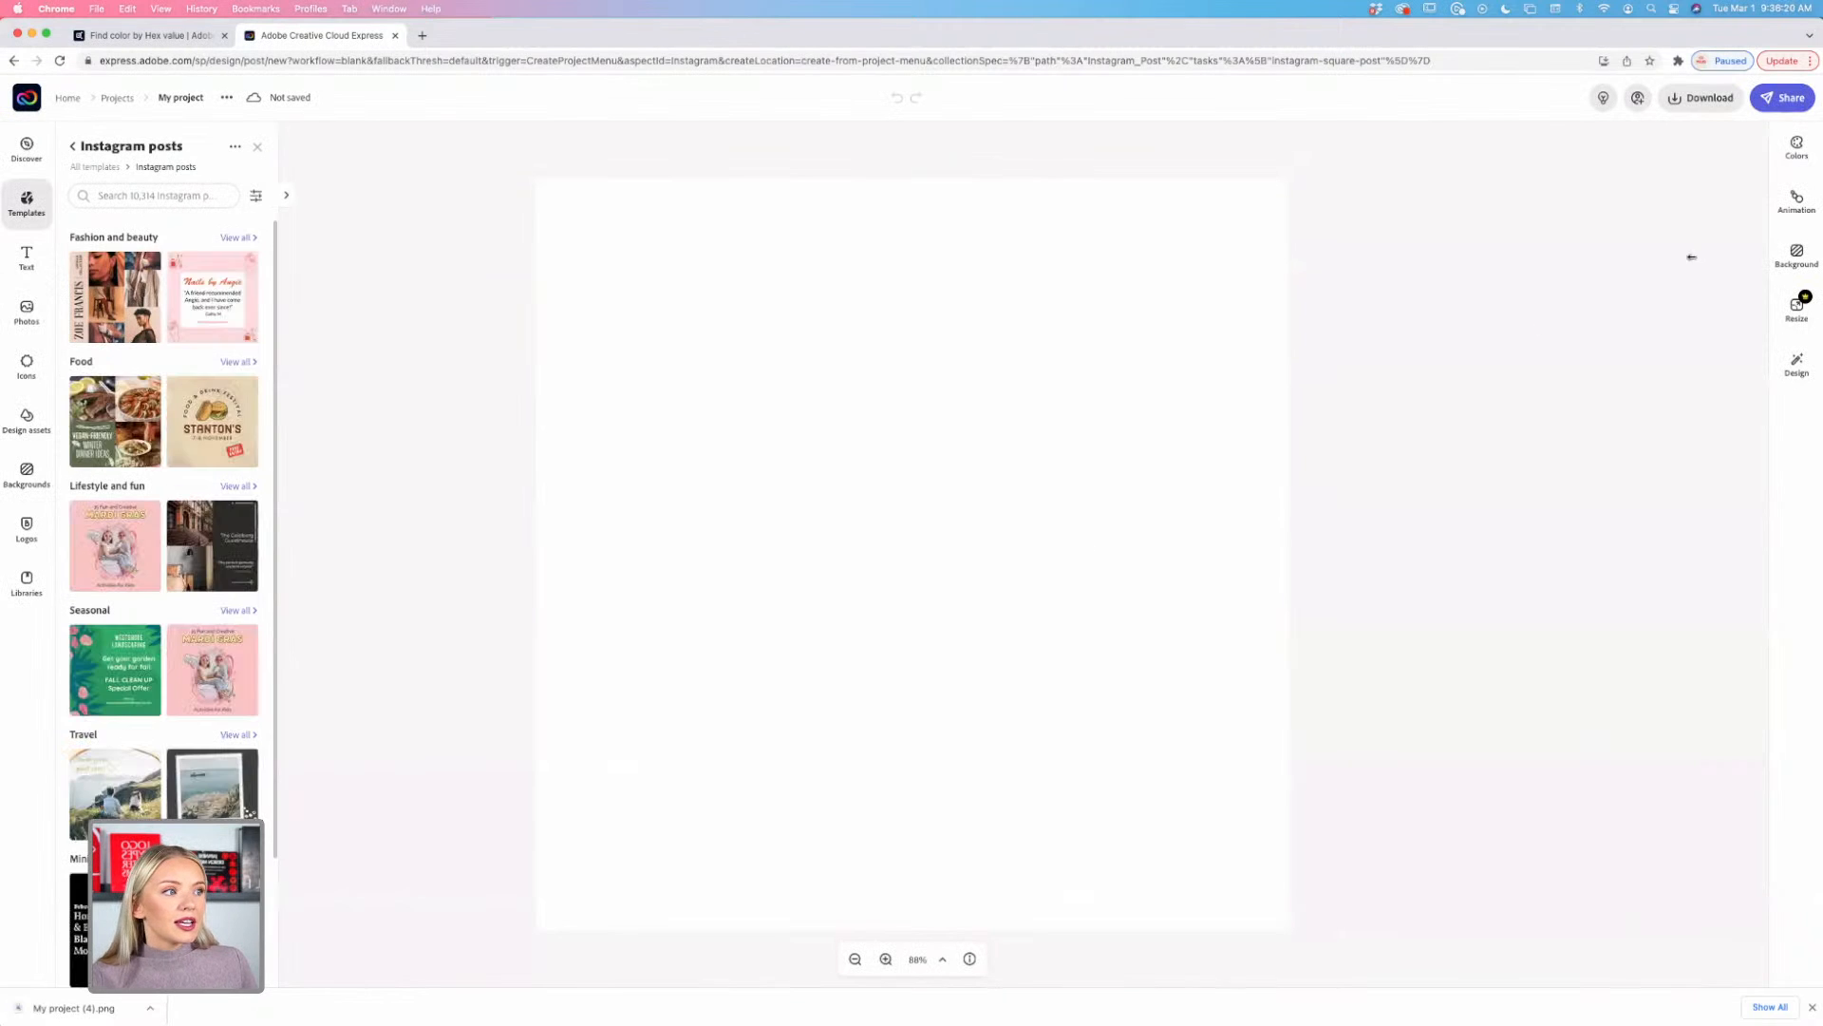
Step: Fill the new post's background with the pale cream color from the current palette
{"action": "left_click", "coordinate": [1184, 301]}
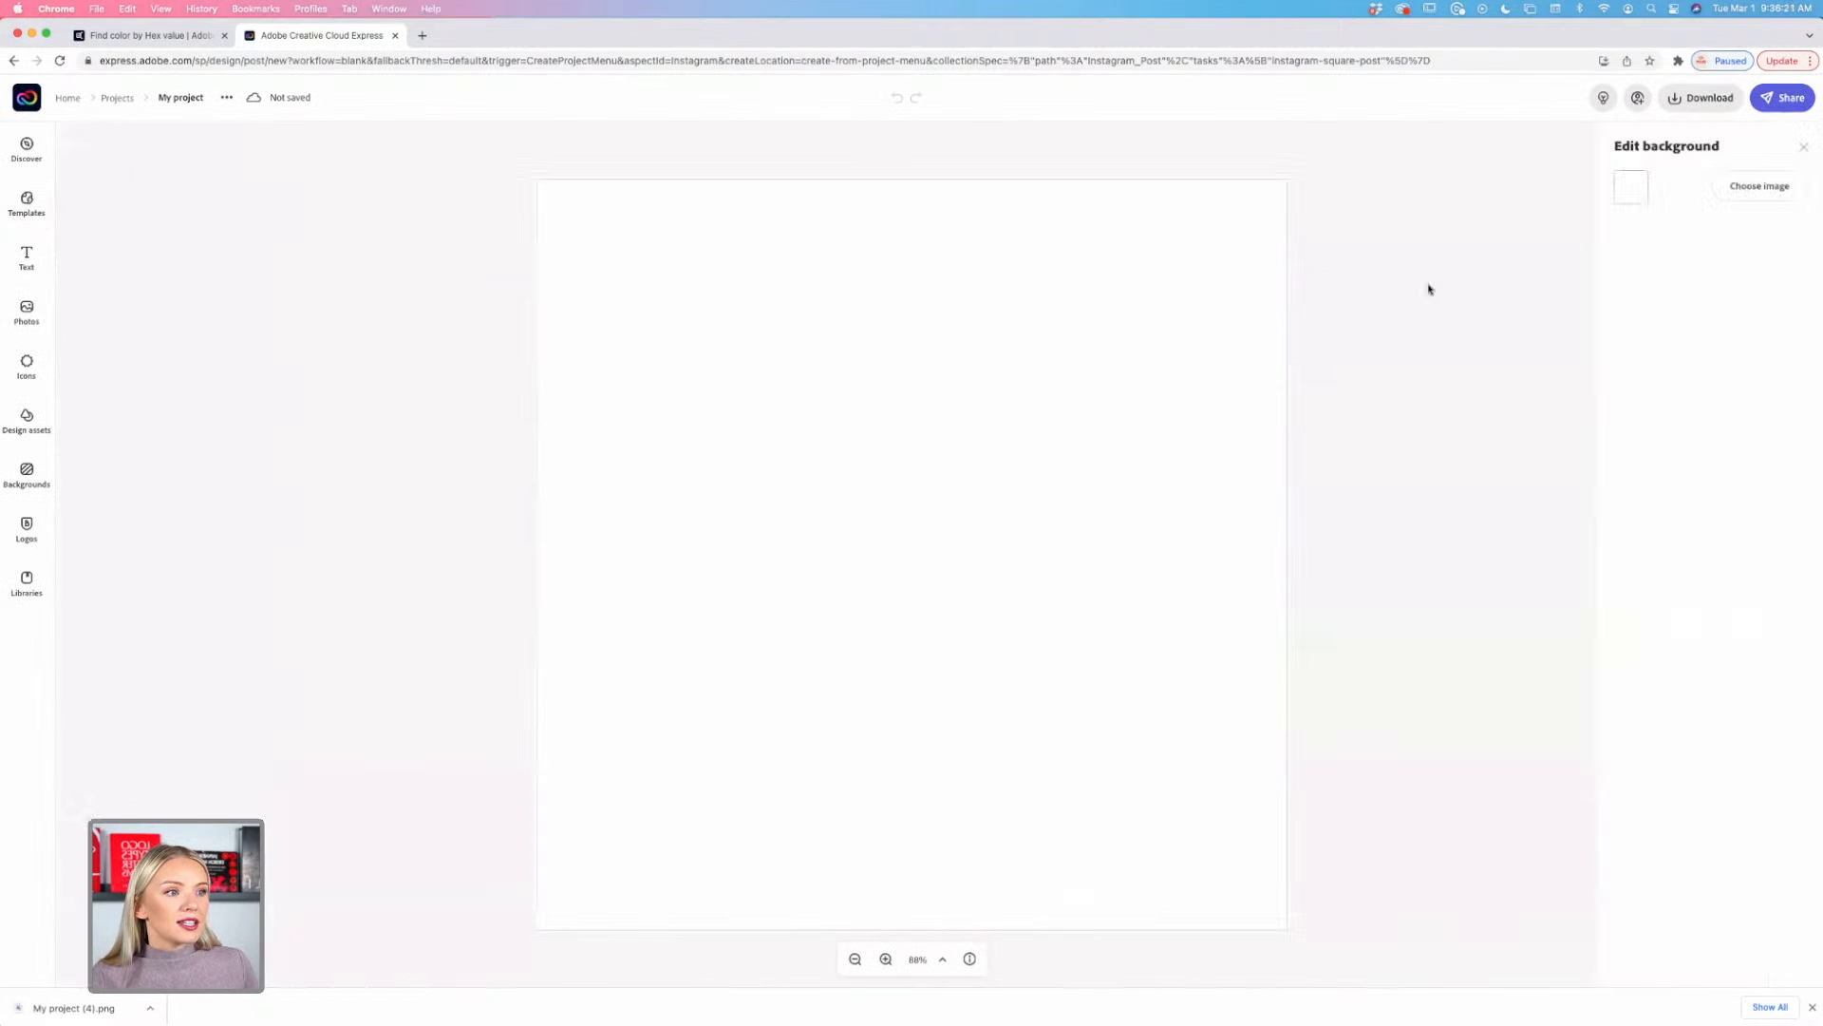
{"action": "left_click", "coordinate": [1640, 187]}
{"action": "left_click", "coordinate": [1763, 319]}
{"action": "left_click", "coordinate": [959, 548]}
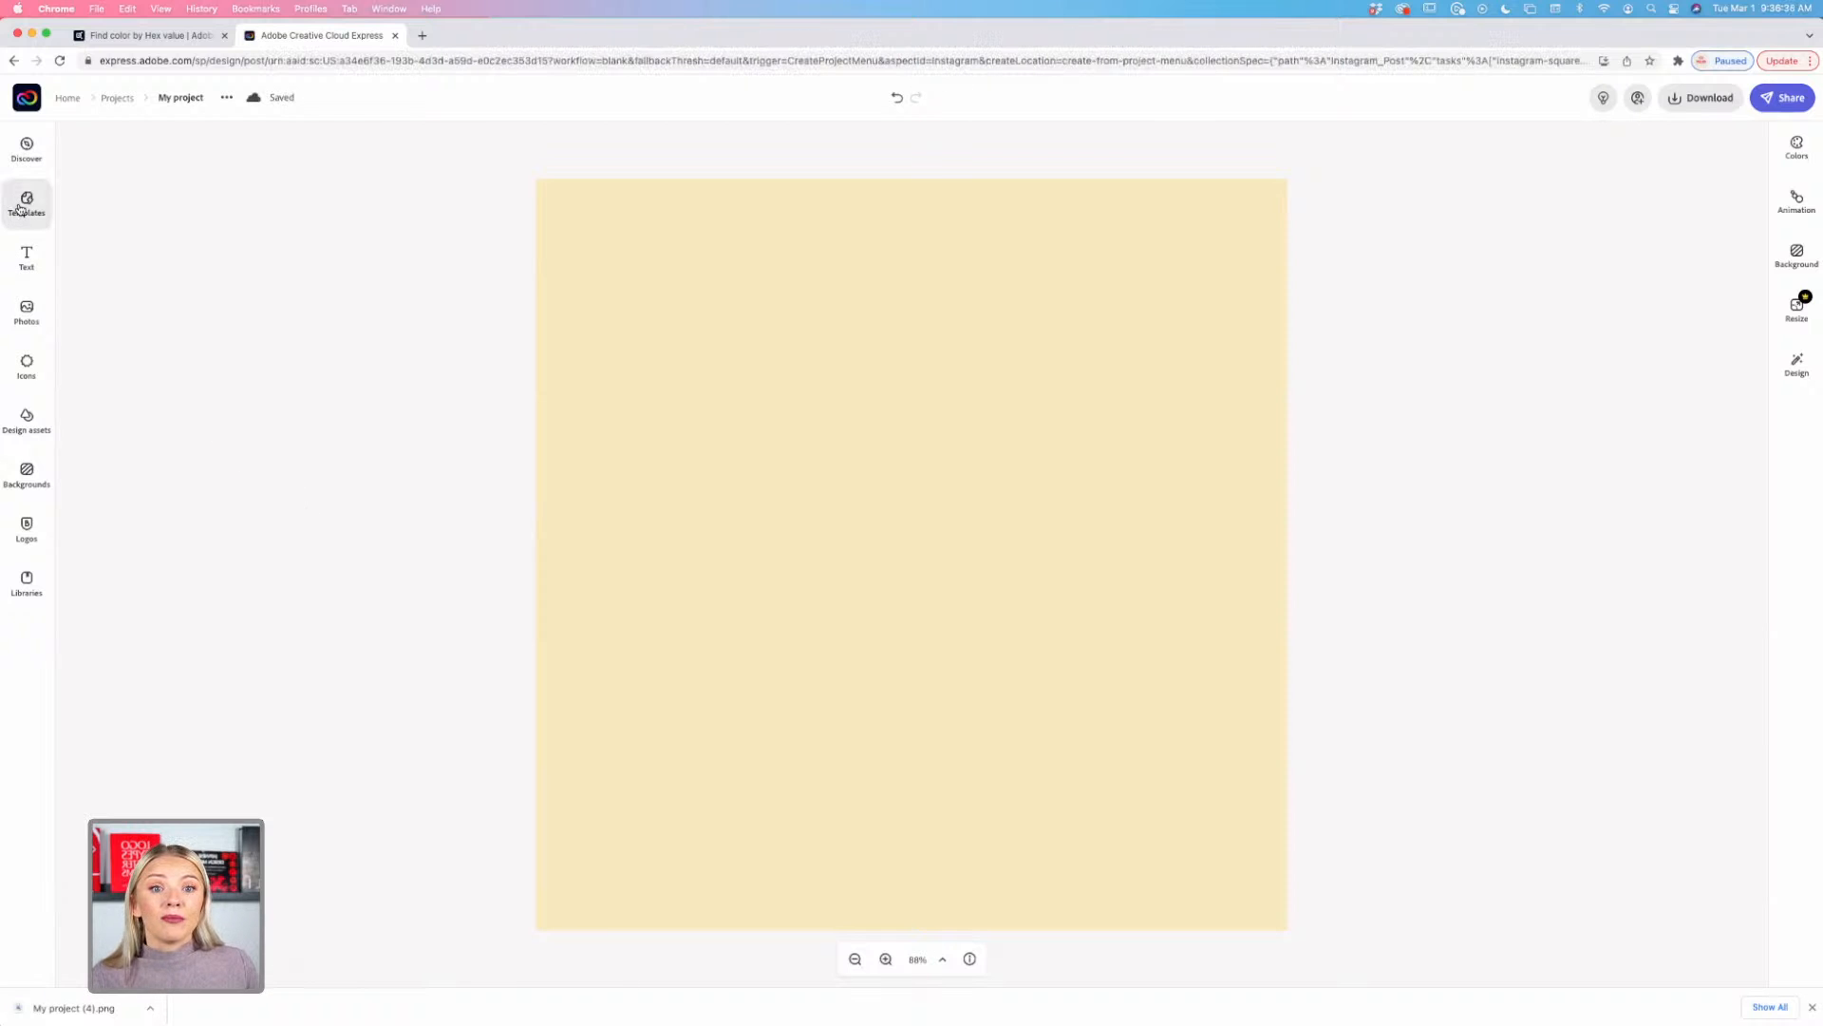
Step: Browse the stock photo categories and search the photos for "team"
{"action": "left_click", "coordinate": [26, 307]}
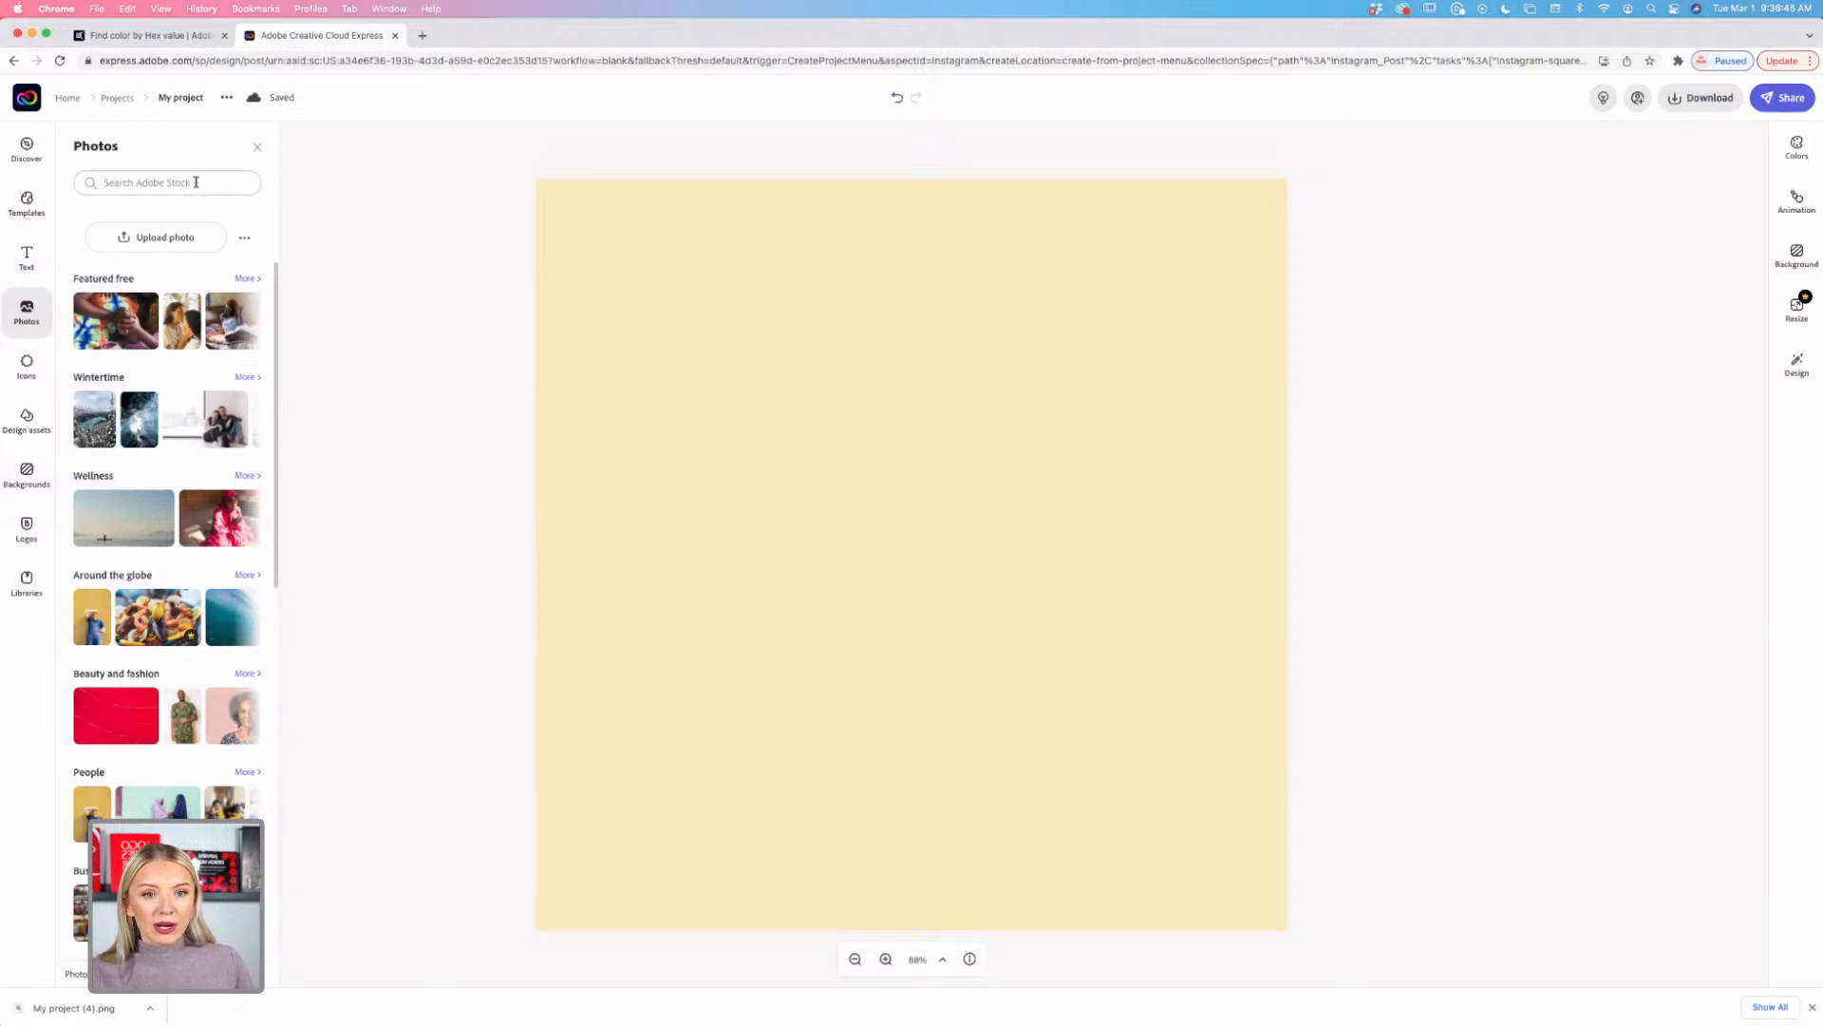
{"action": "scroll", "coordinate": [155, 399], "scroll_direction": "down", "scroll_amount": 2}
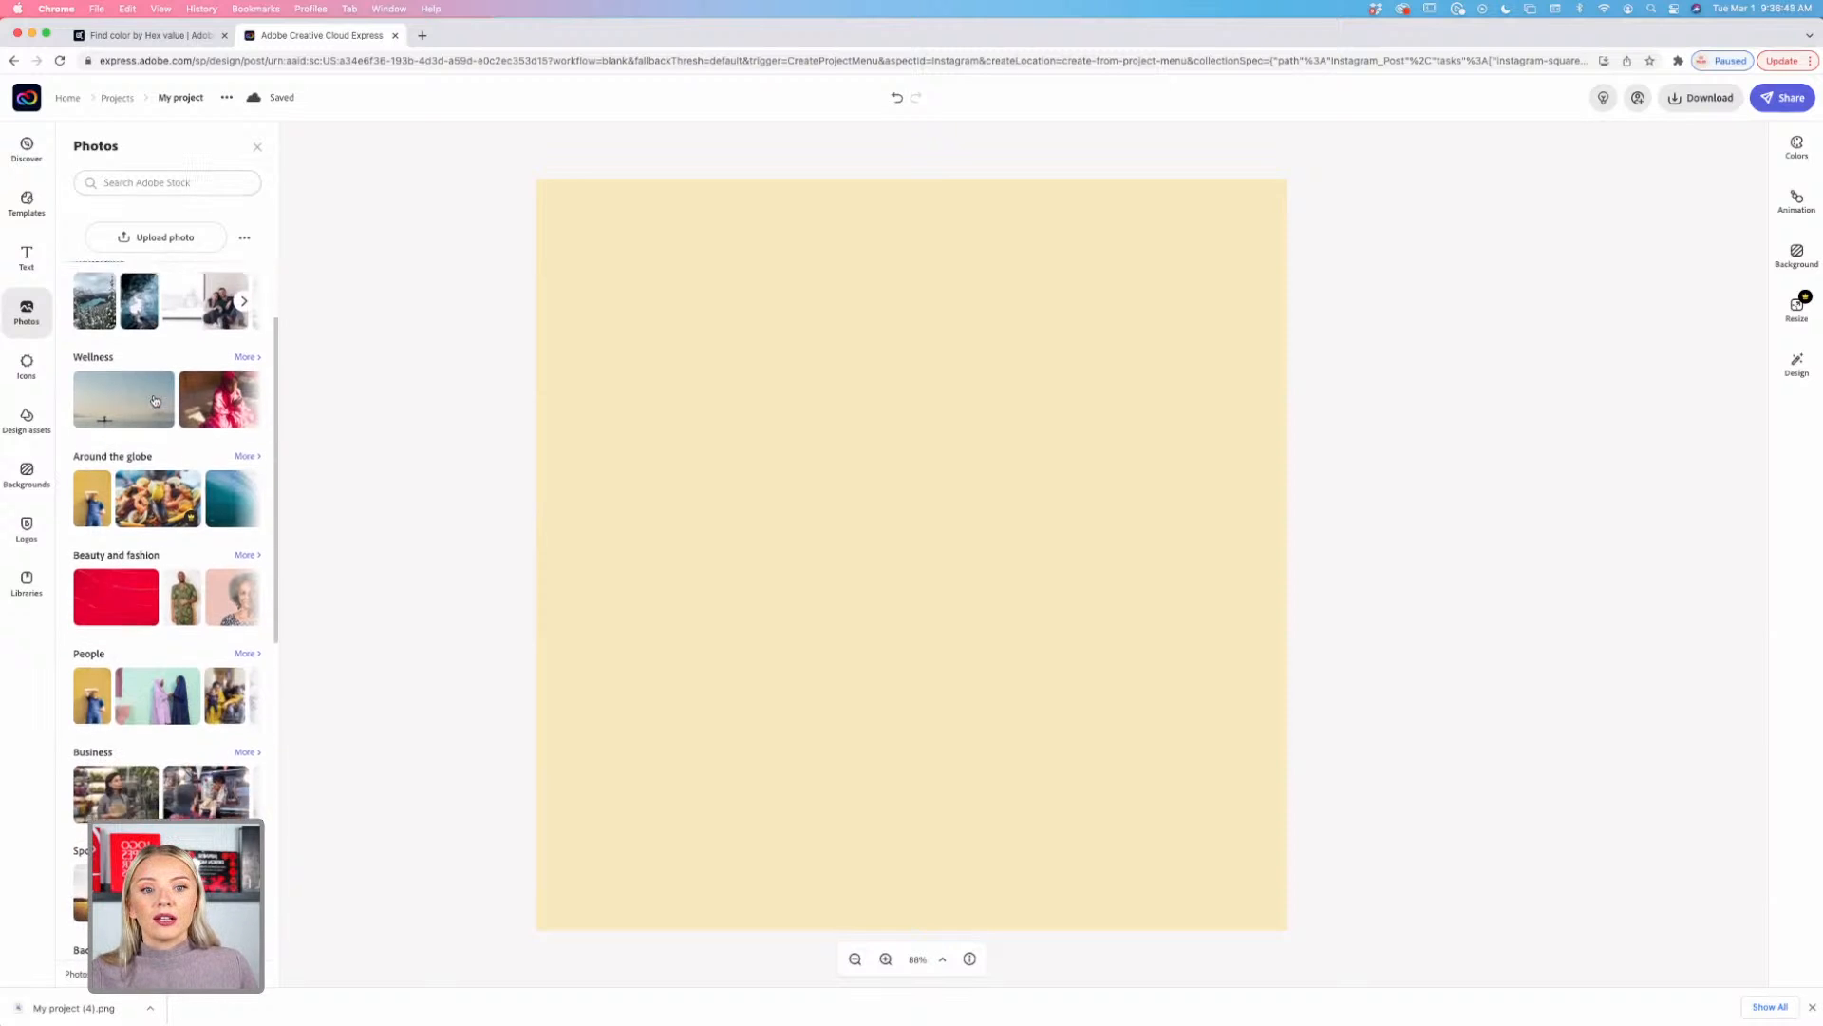
{"action": "scroll", "coordinate": [155, 399], "scroll_direction": "up", "scroll_amount": 1}
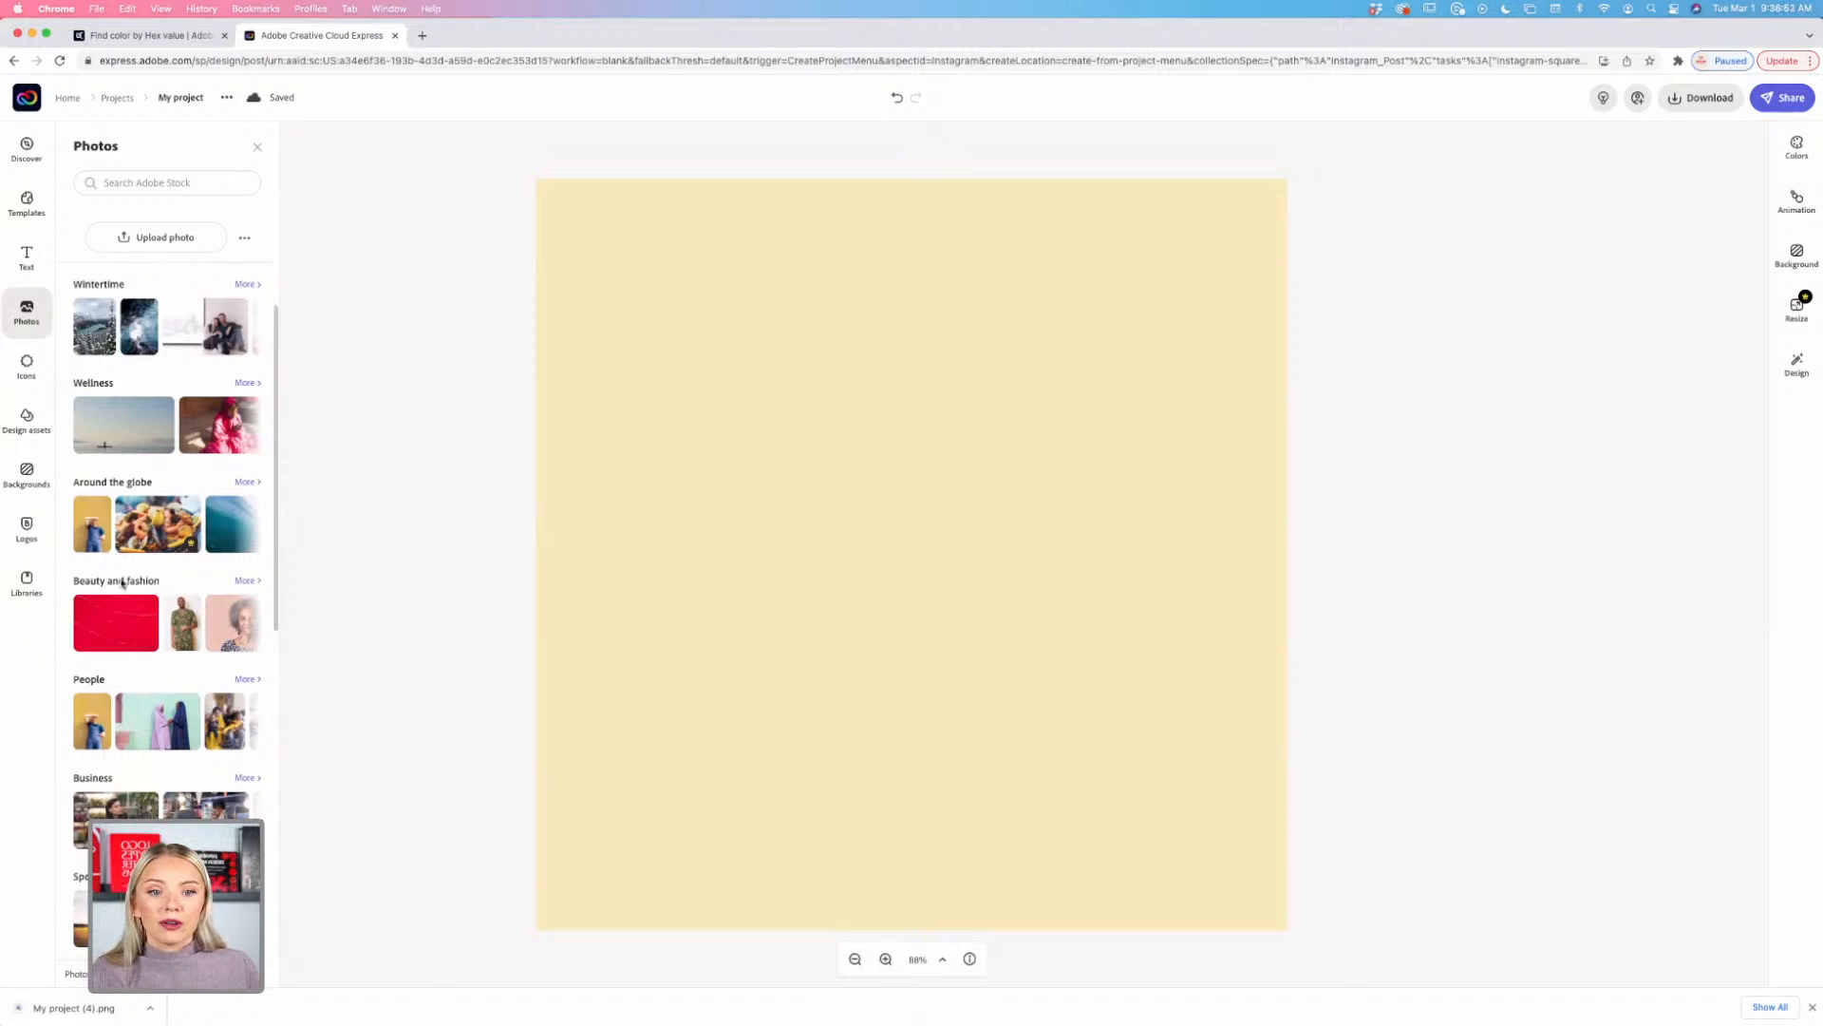
{"action": "scroll", "coordinate": [121, 582], "scroll_direction": "down", "scroll_amount": 3}
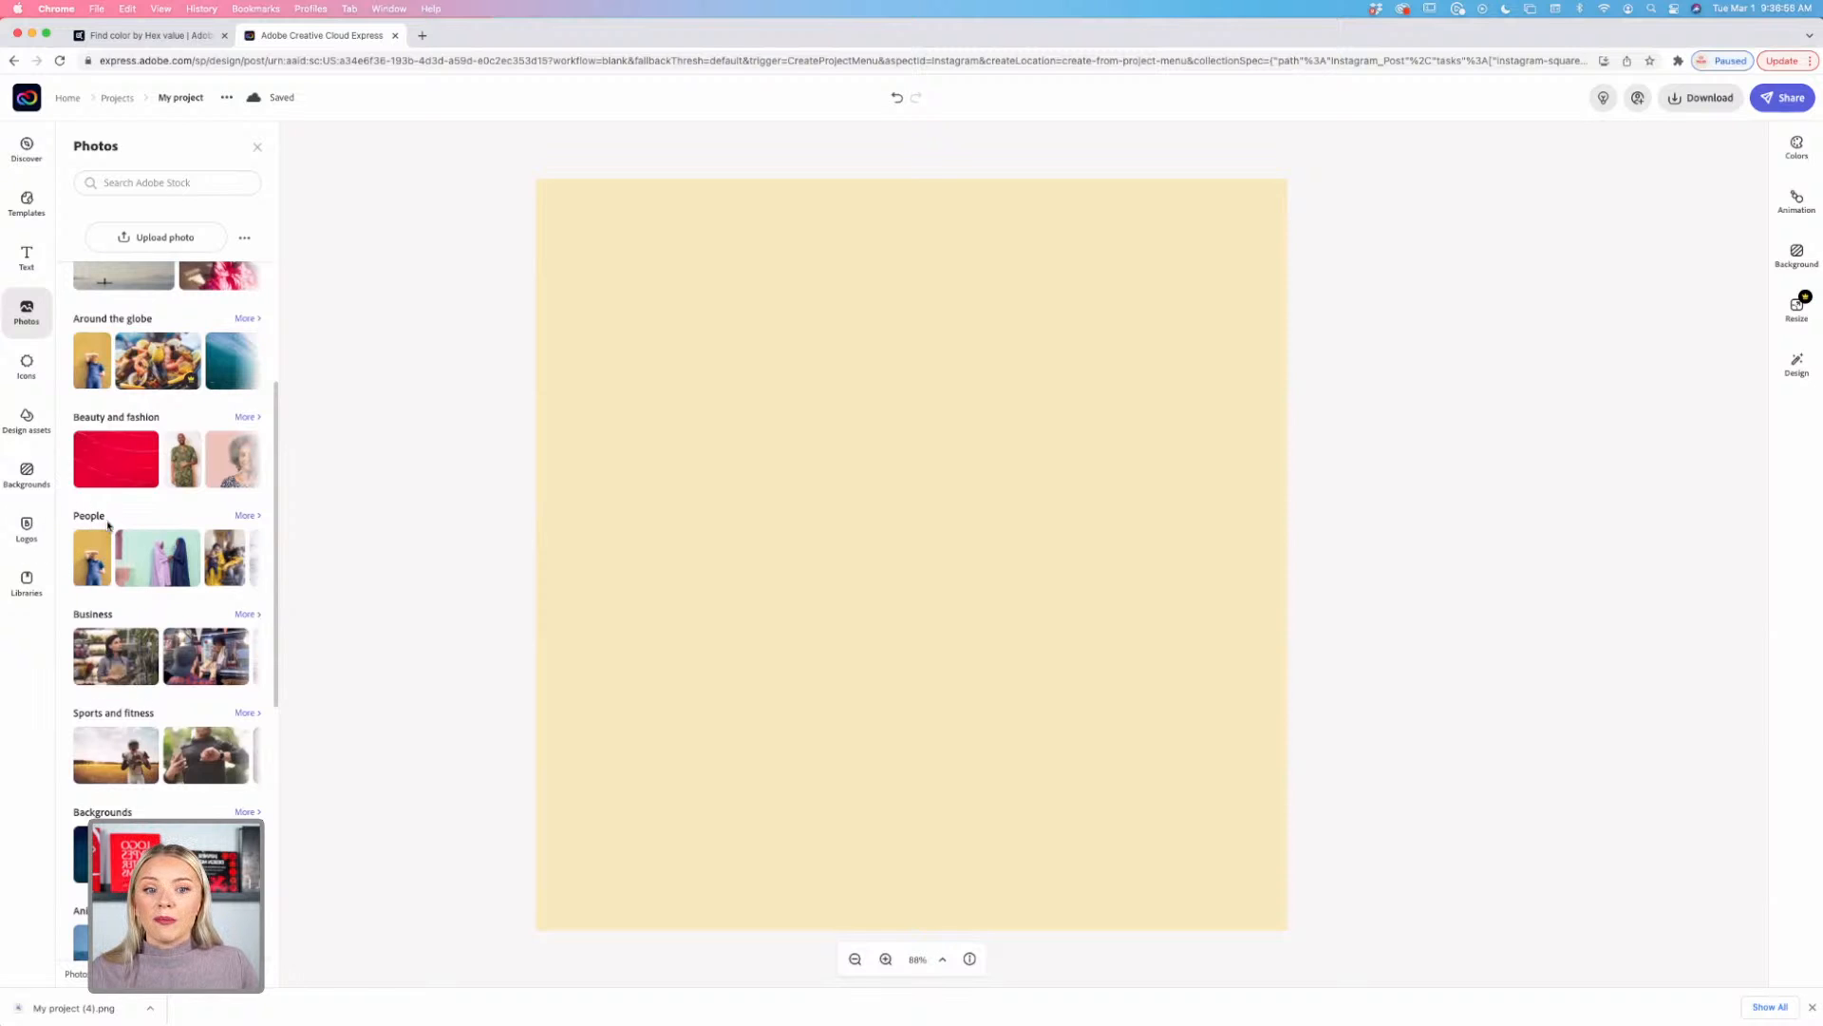
{"action": "scroll", "coordinate": [116, 615], "scroll_direction": "down", "scroll_amount": 3}
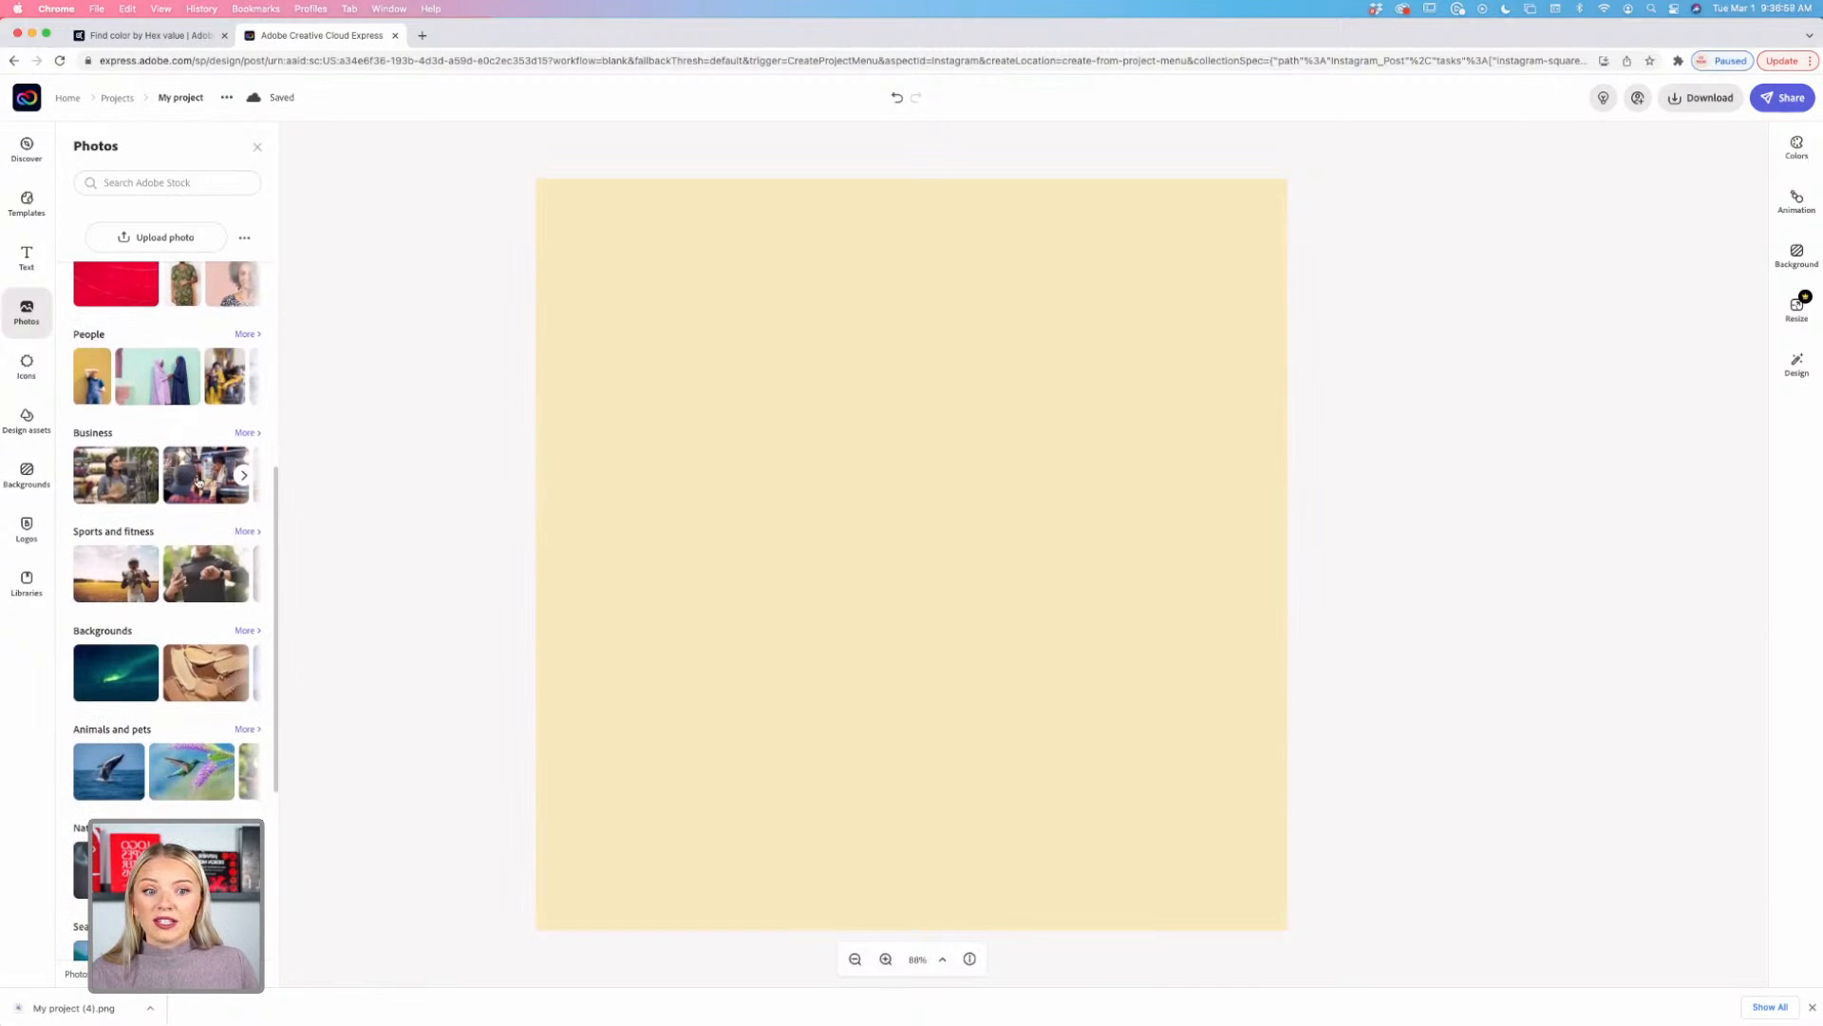
{"action": "scroll", "coordinate": [198, 482], "scroll_direction": "up", "scroll_amount": 8}
{"action": "left_click", "coordinate": [149, 180]}
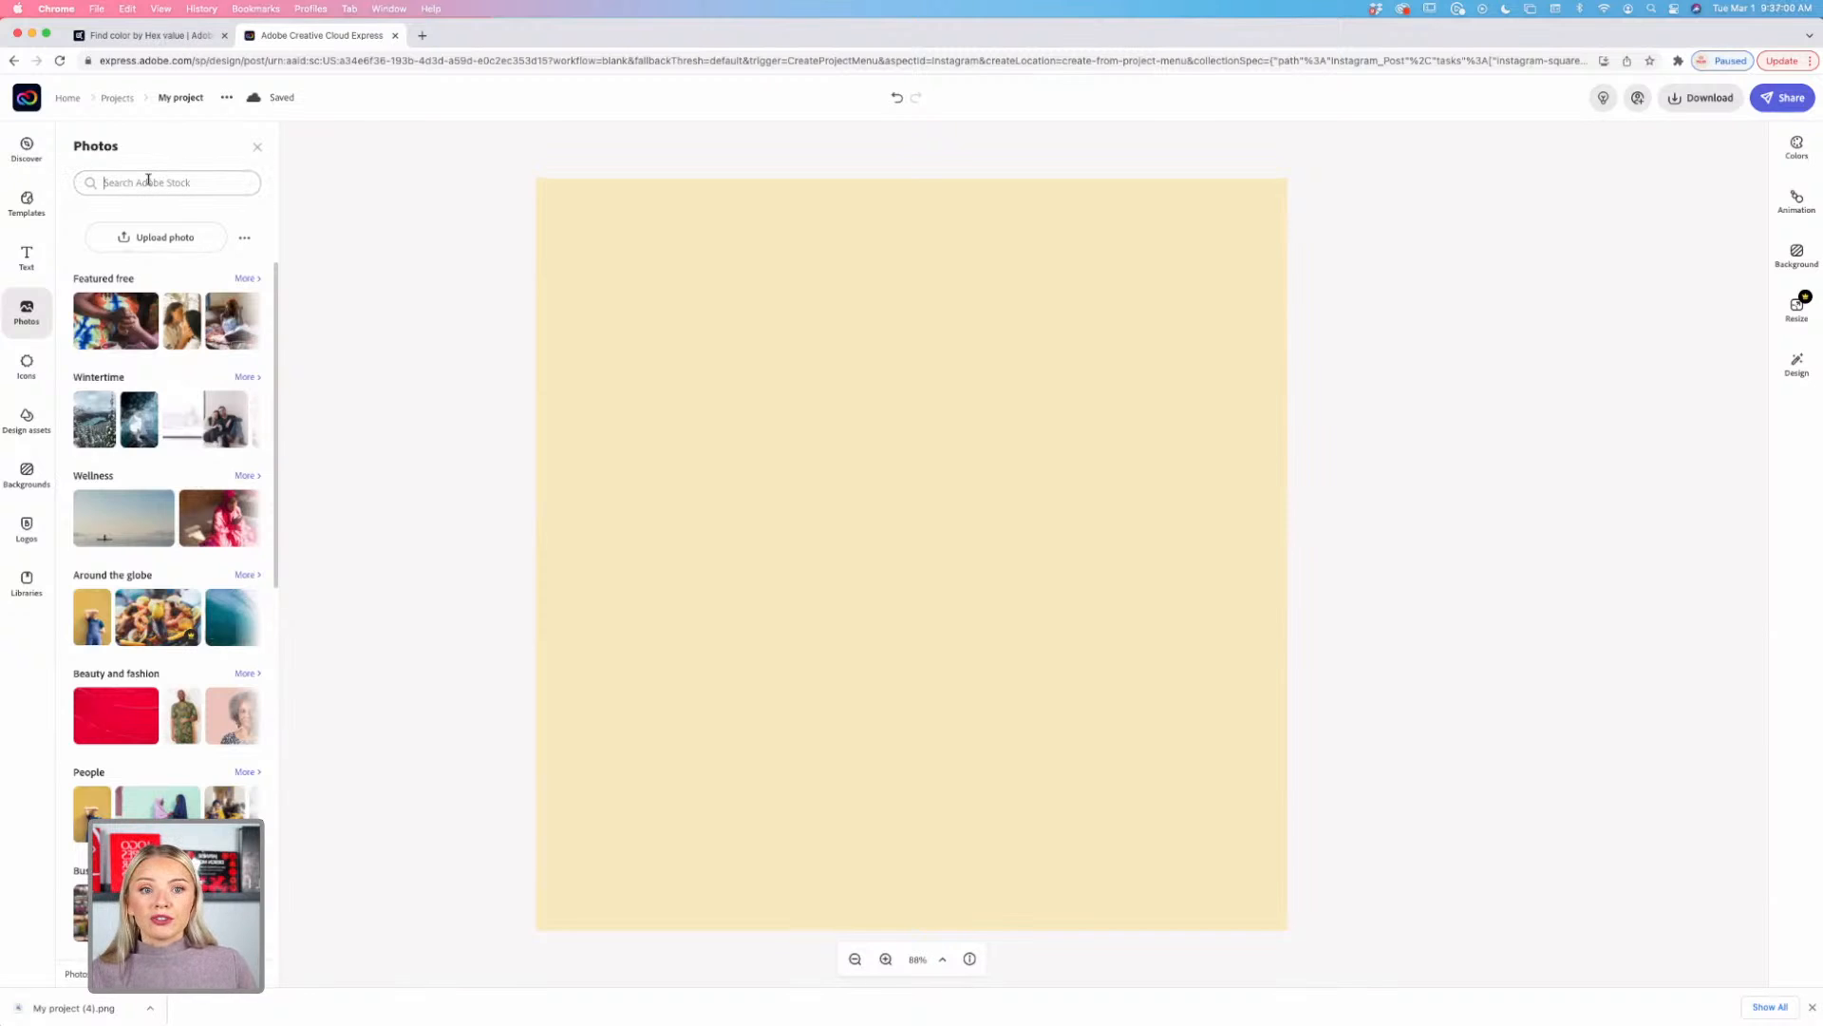
{"action": "type", "text": "team"}
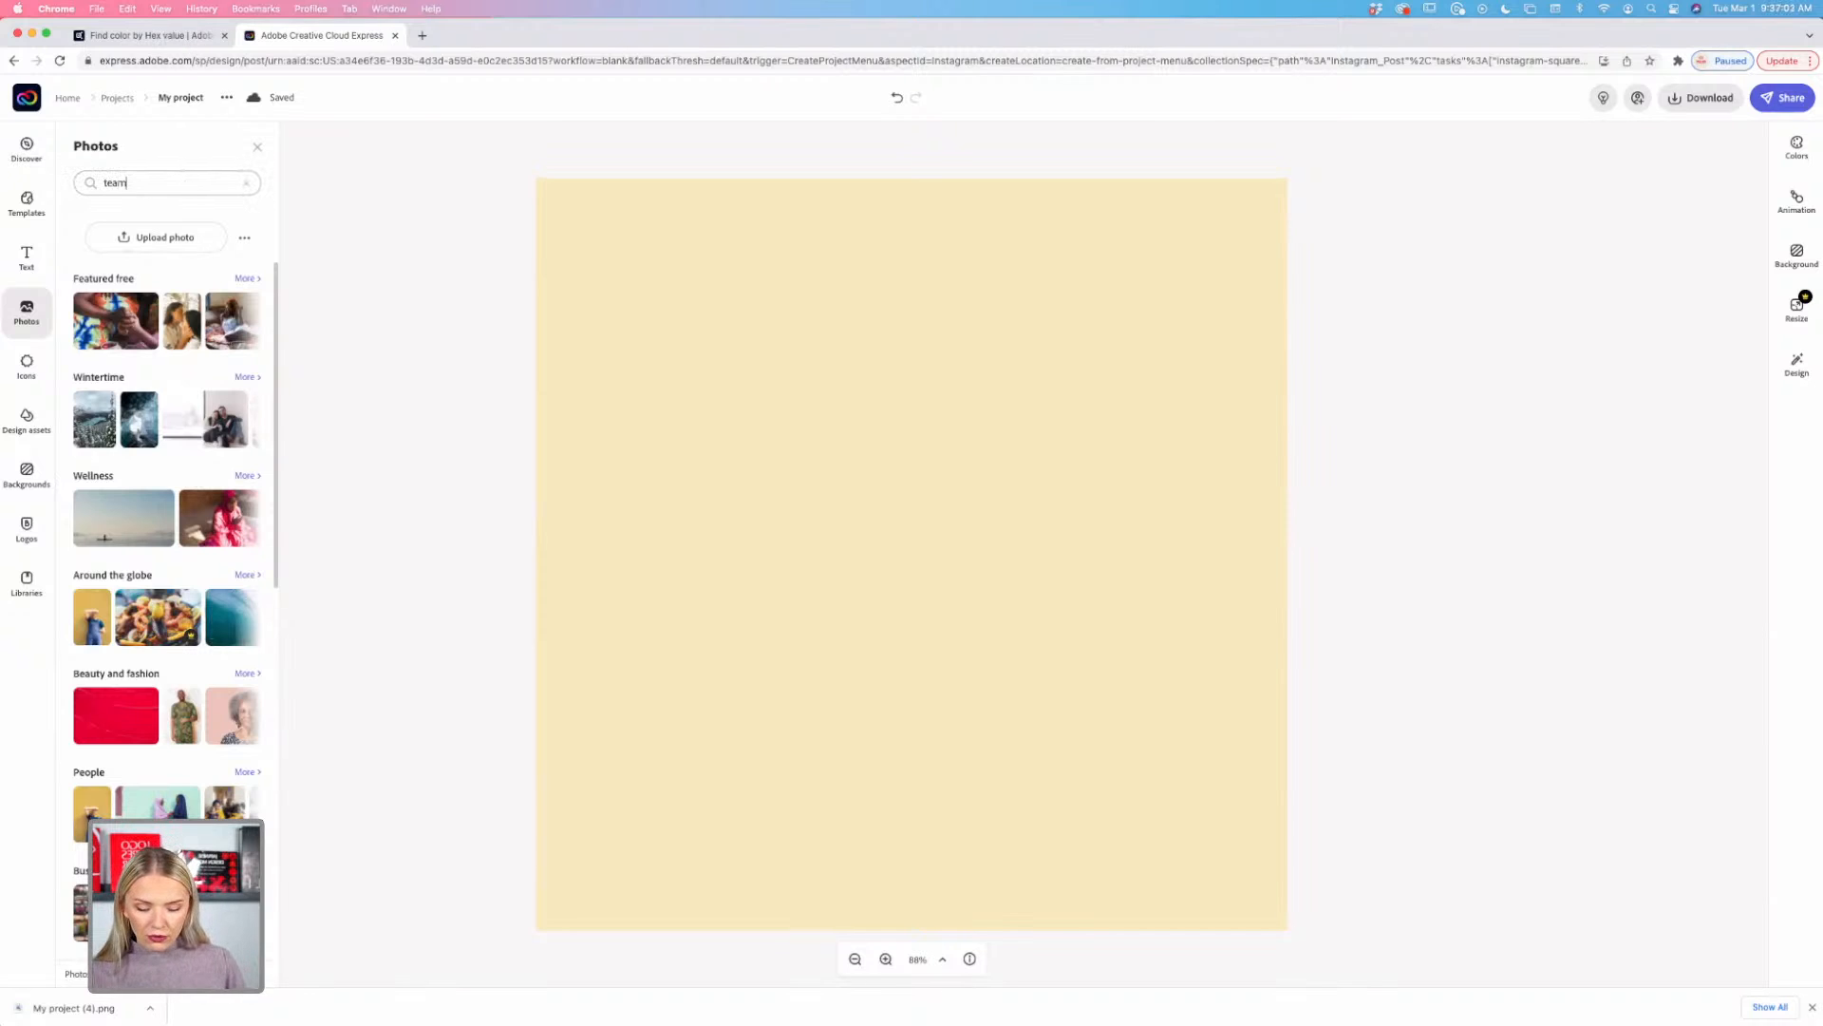
{"action": "key", "text": "Return"}
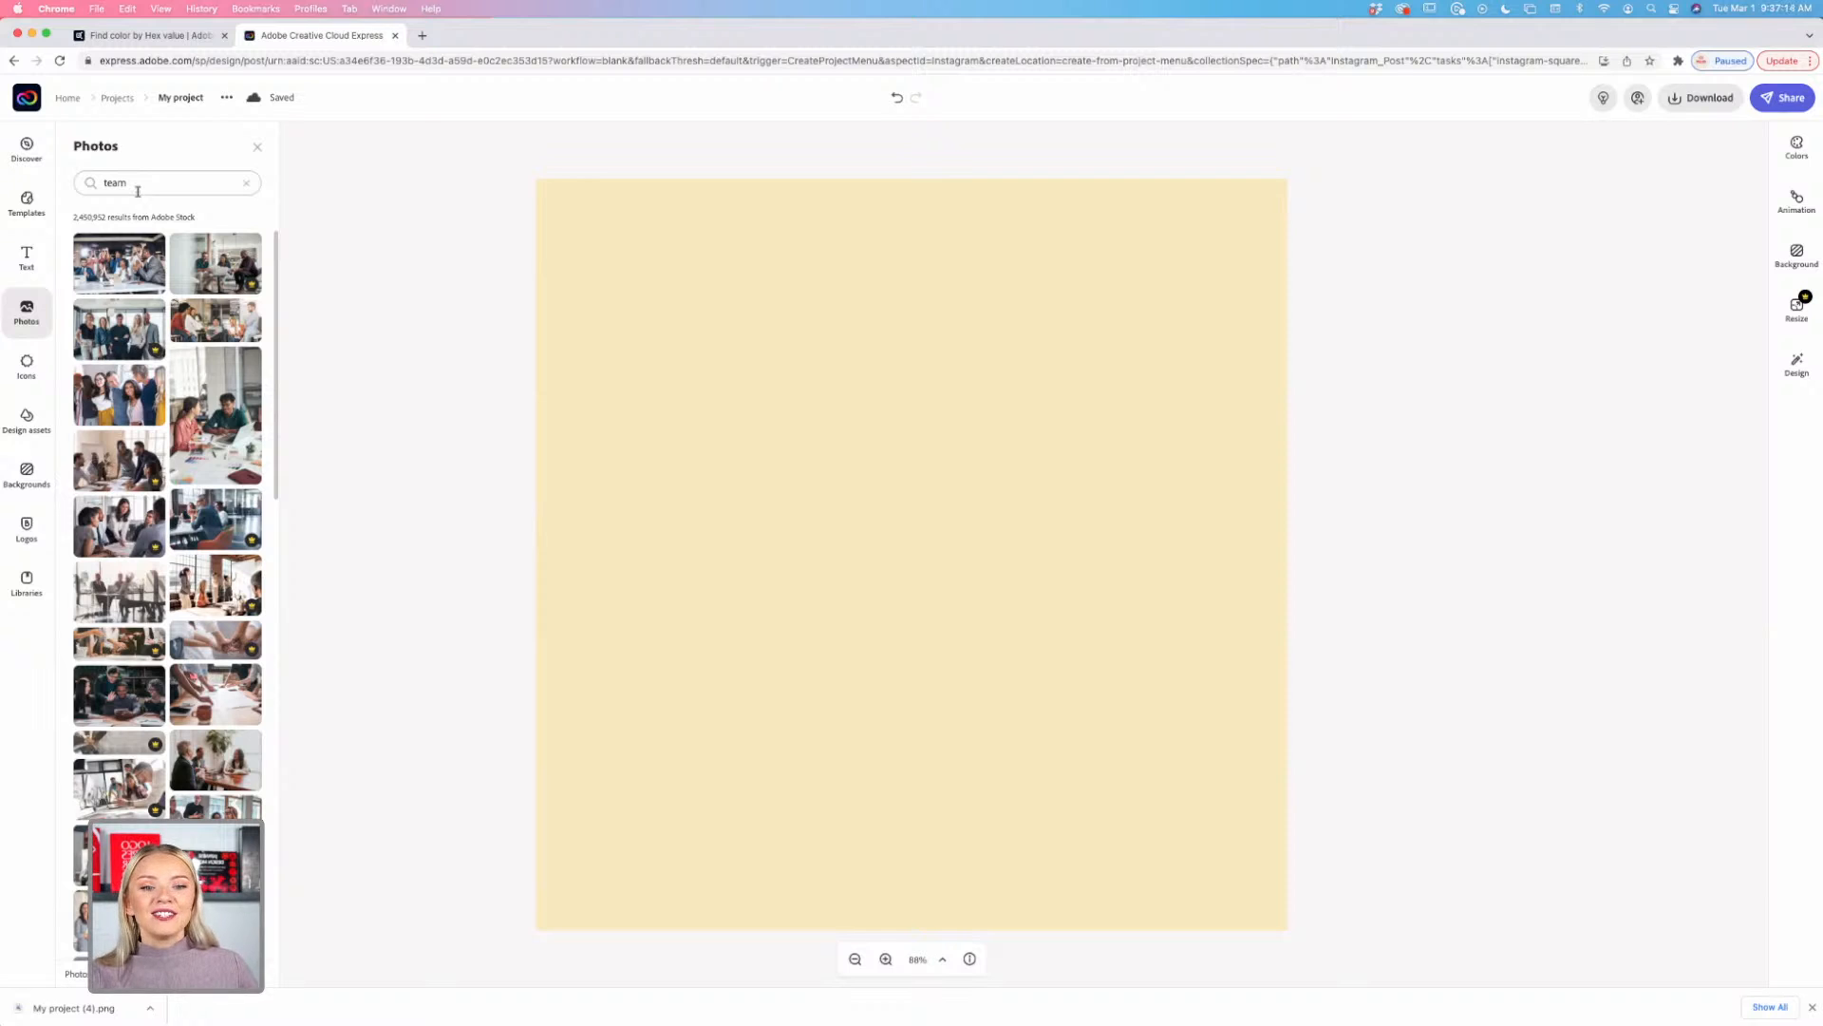
Step: Add the stock photo of seven smiling coworkers, with a man holding a coffee cup, to the design
{"action": "scroll", "coordinate": [206, 583], "scroll_direction": "down", "scroll_amount": 5}
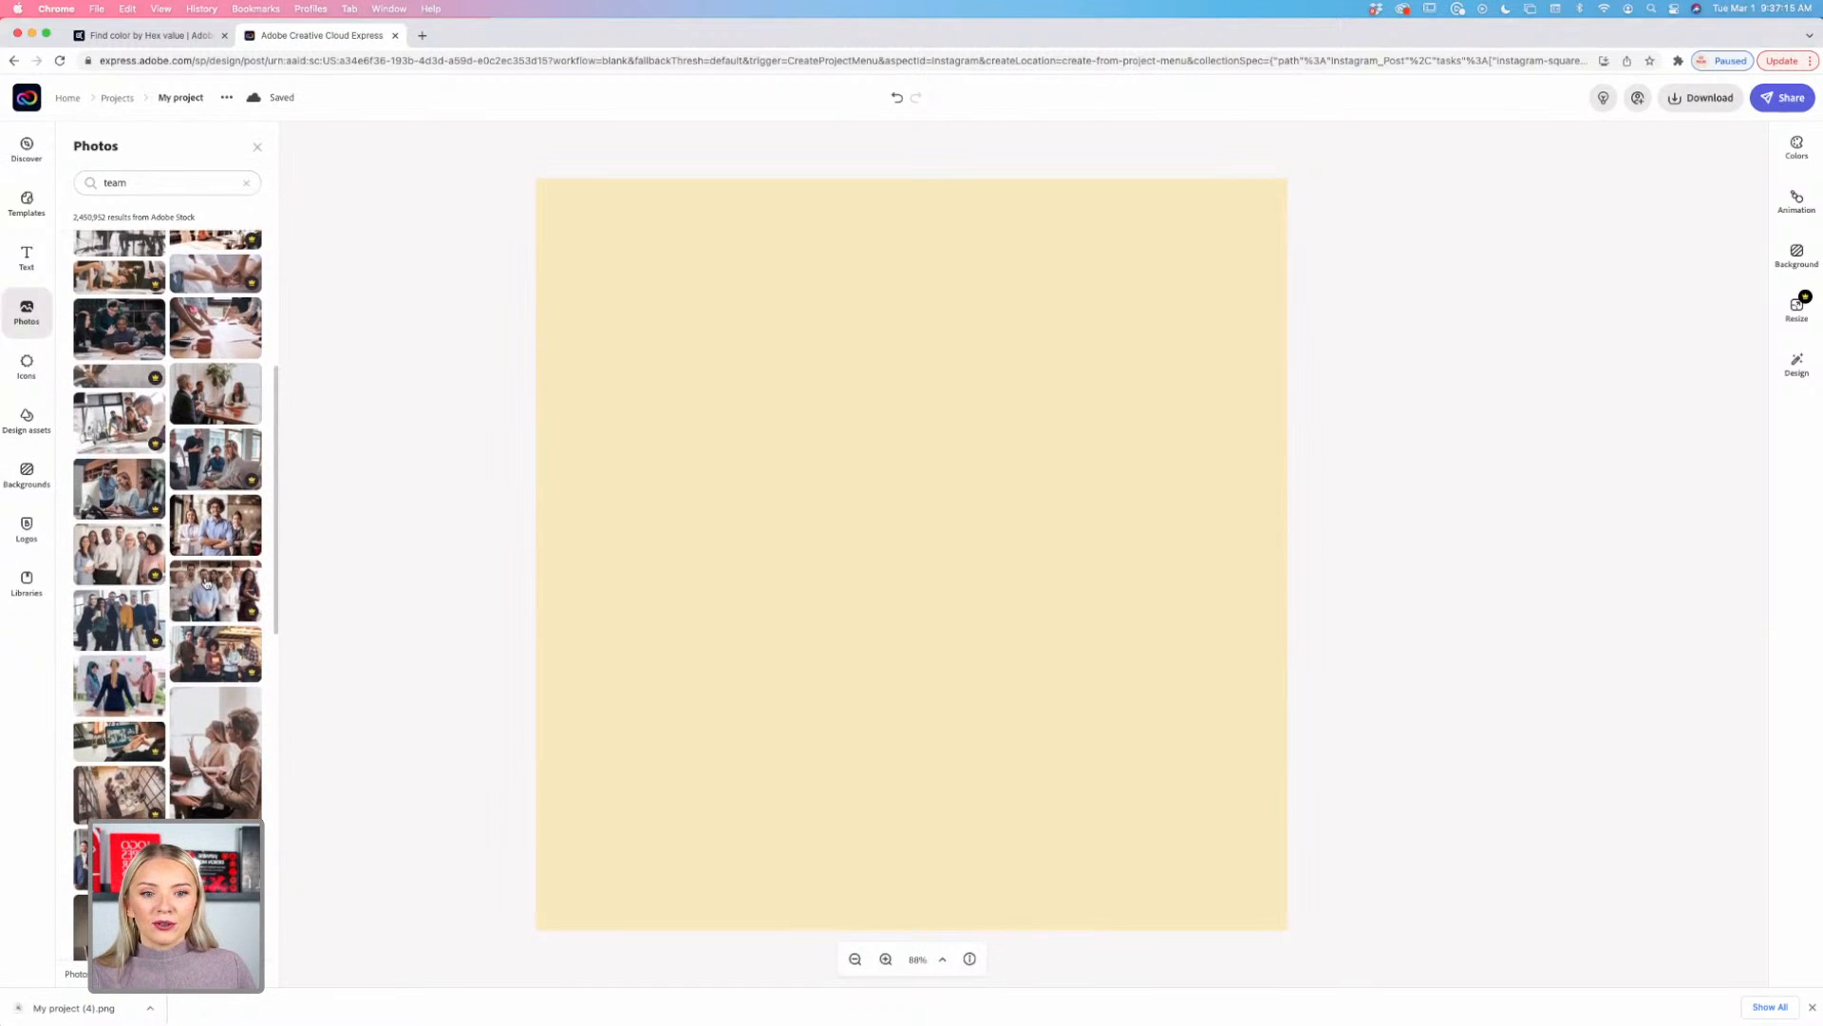
{"action": "scroll", "coordinate": [206, 584], "scroll_direction": "down", "scroll_amount": 1}
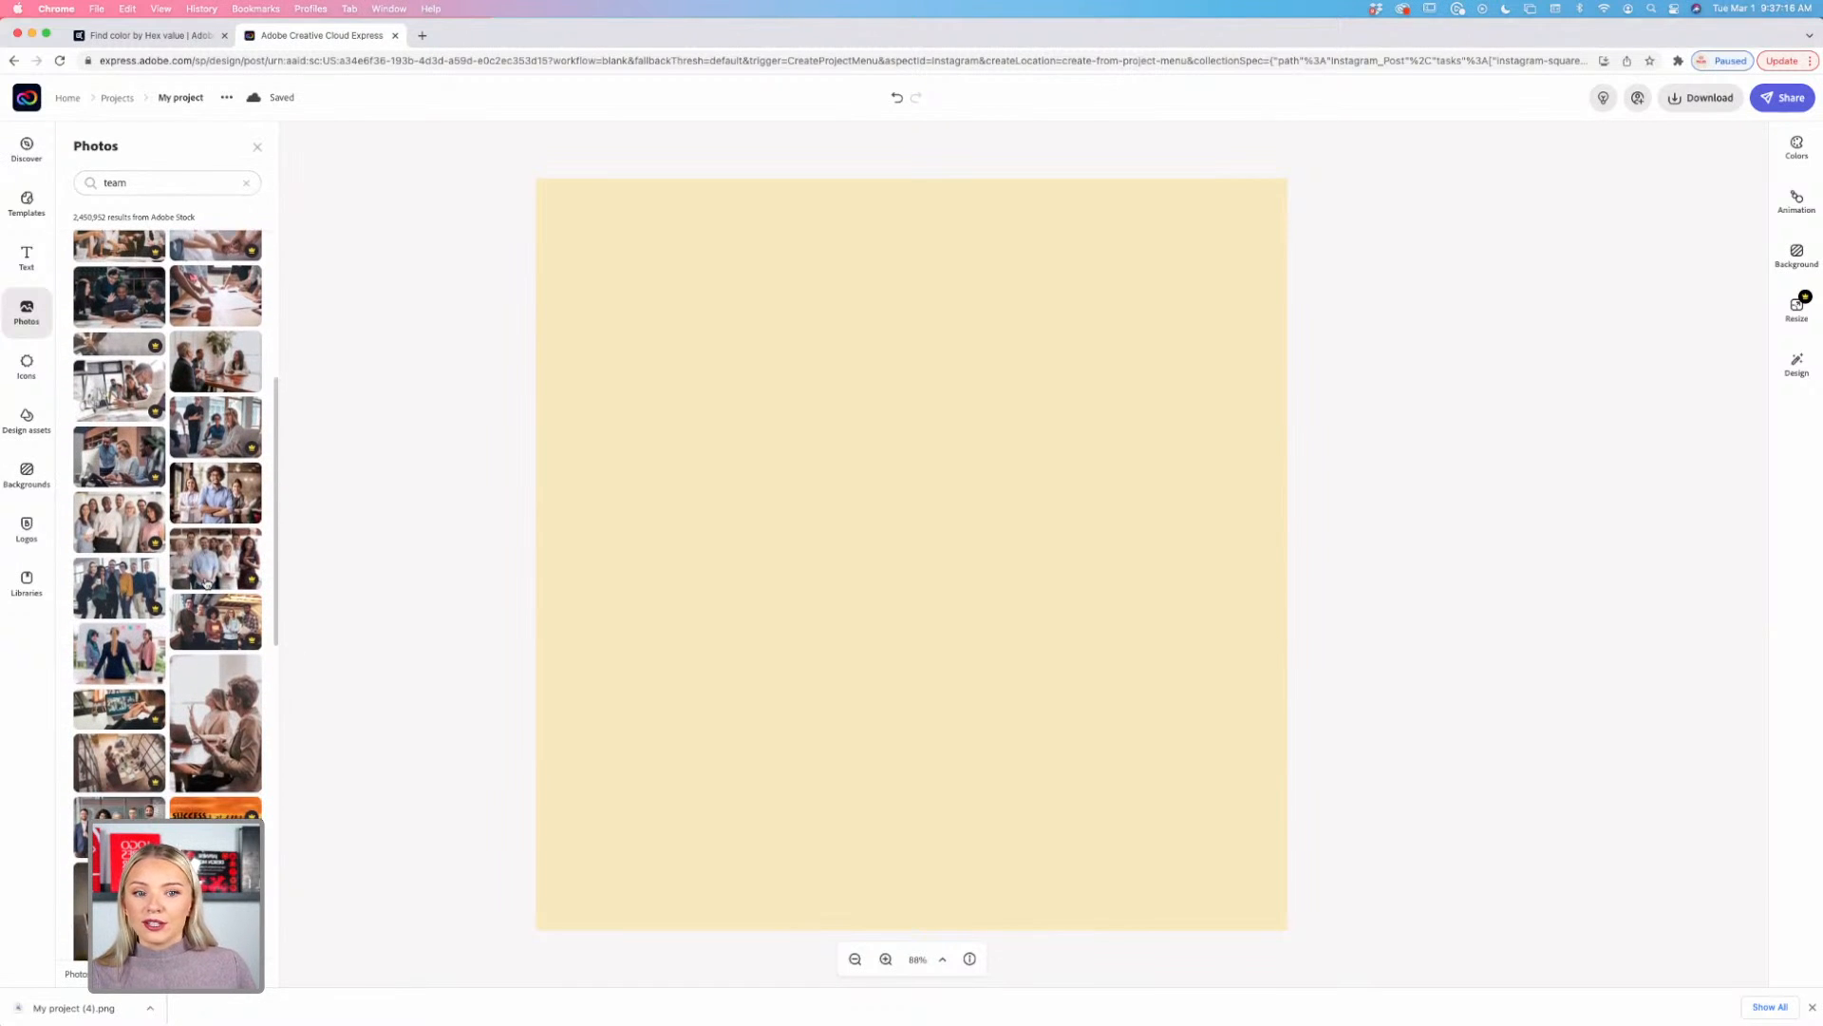
{"action": "left_click", "coordinate": [107, 528]}
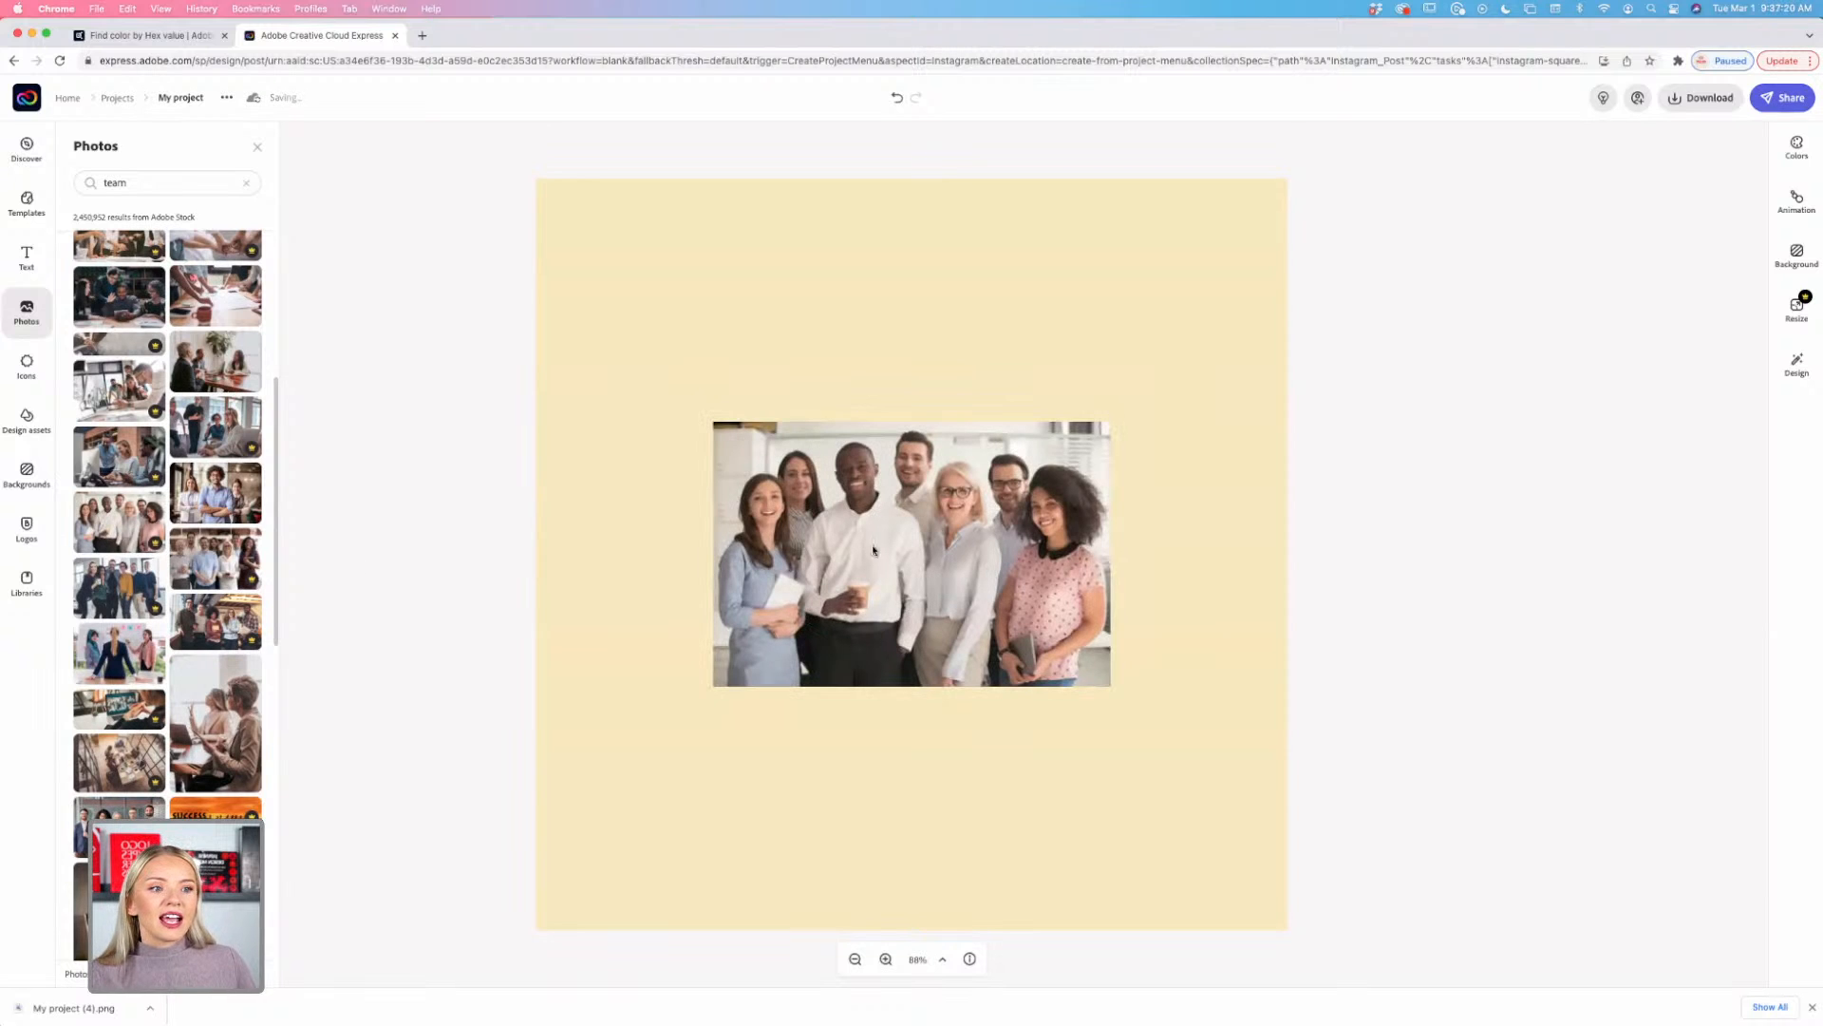
Step: Enlarge and reposition the team photo to span the full canvas width, and remove its background
{"action": "left_click", "coordinate": [879, 548]}
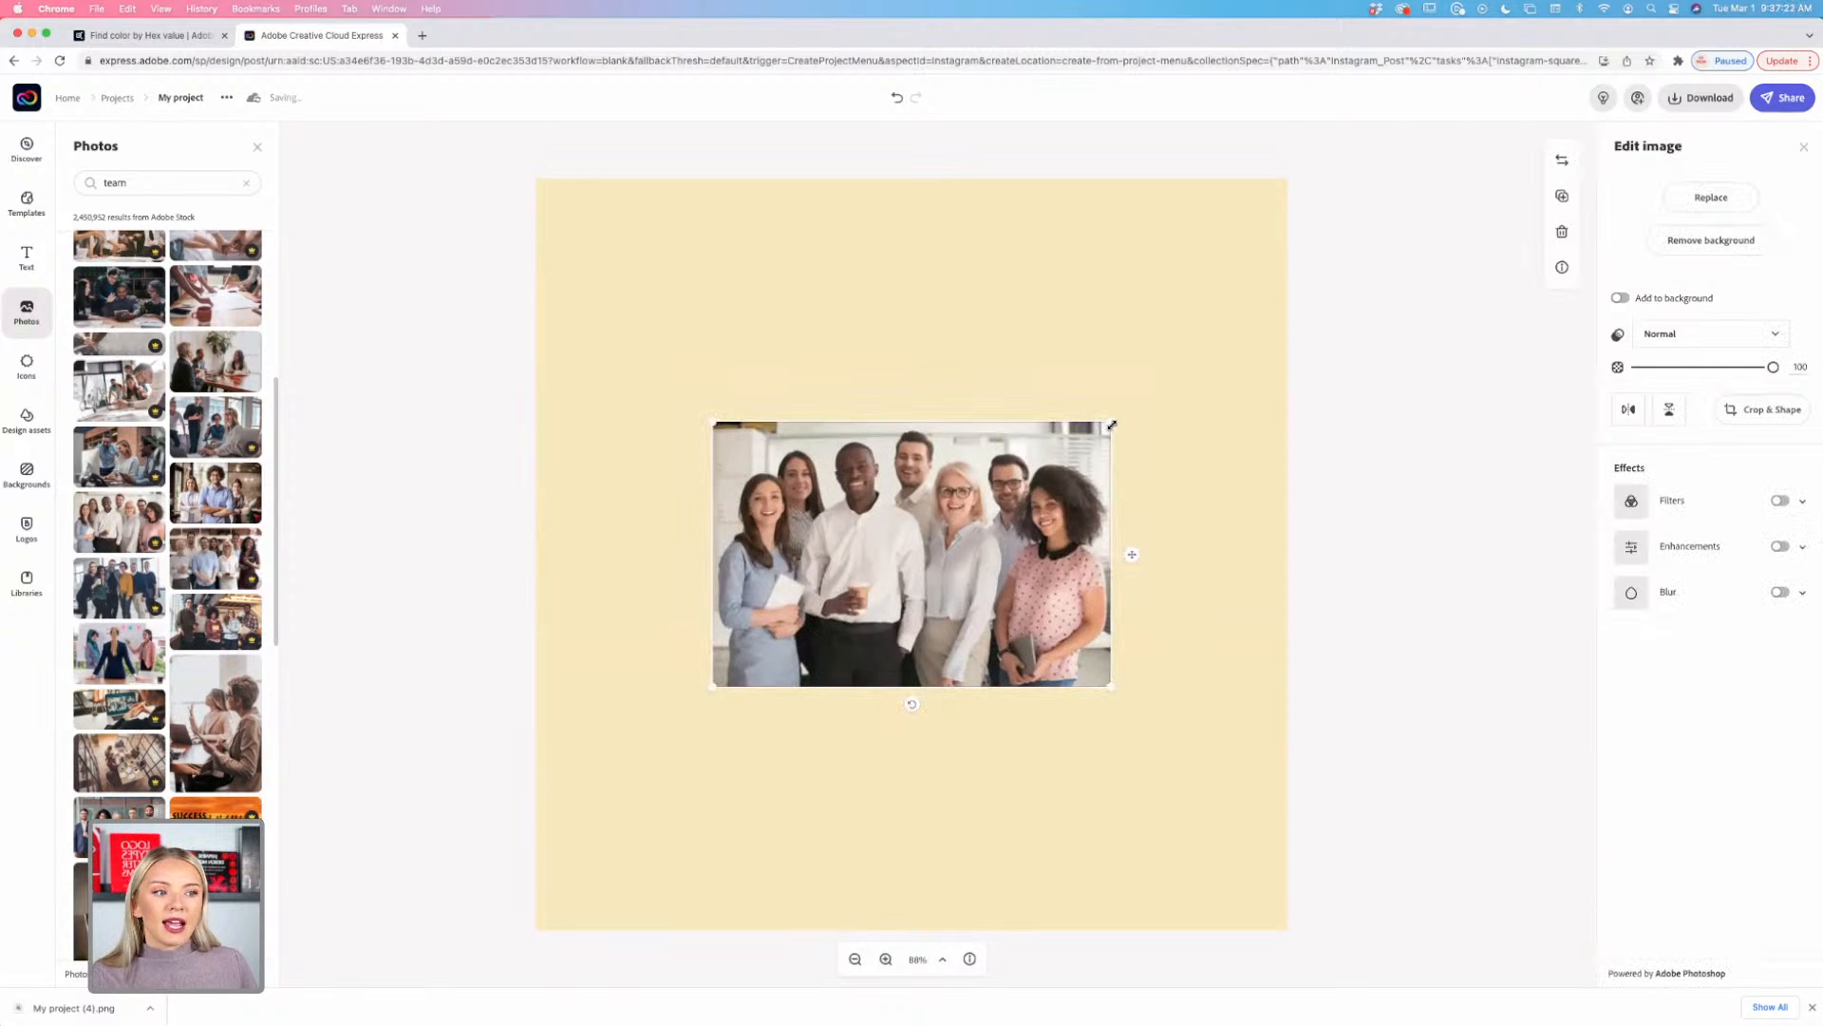
{"action": "left_click_drag", "start_coordinate": [1112, 422], "coordinate": [1033, 504]}
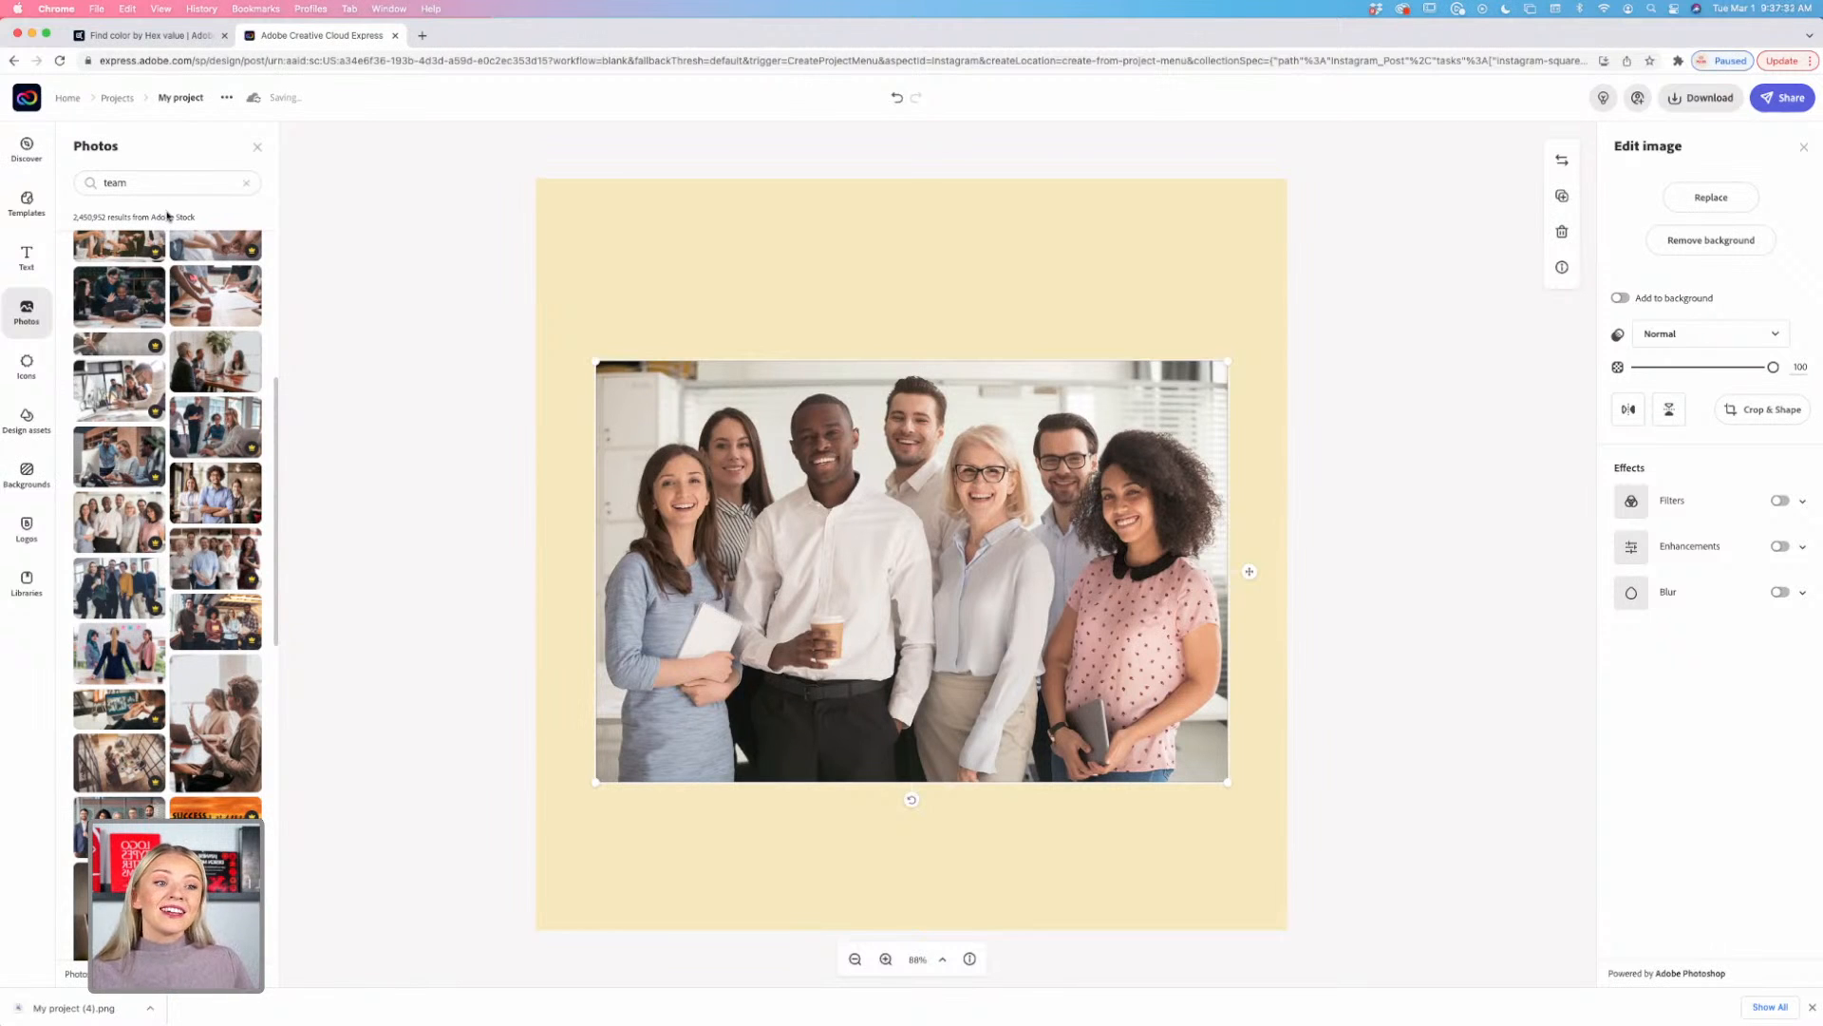
{"action": "left_click_drag", "start_coordinate": [832, 563], "coordinate": [832, 540]}
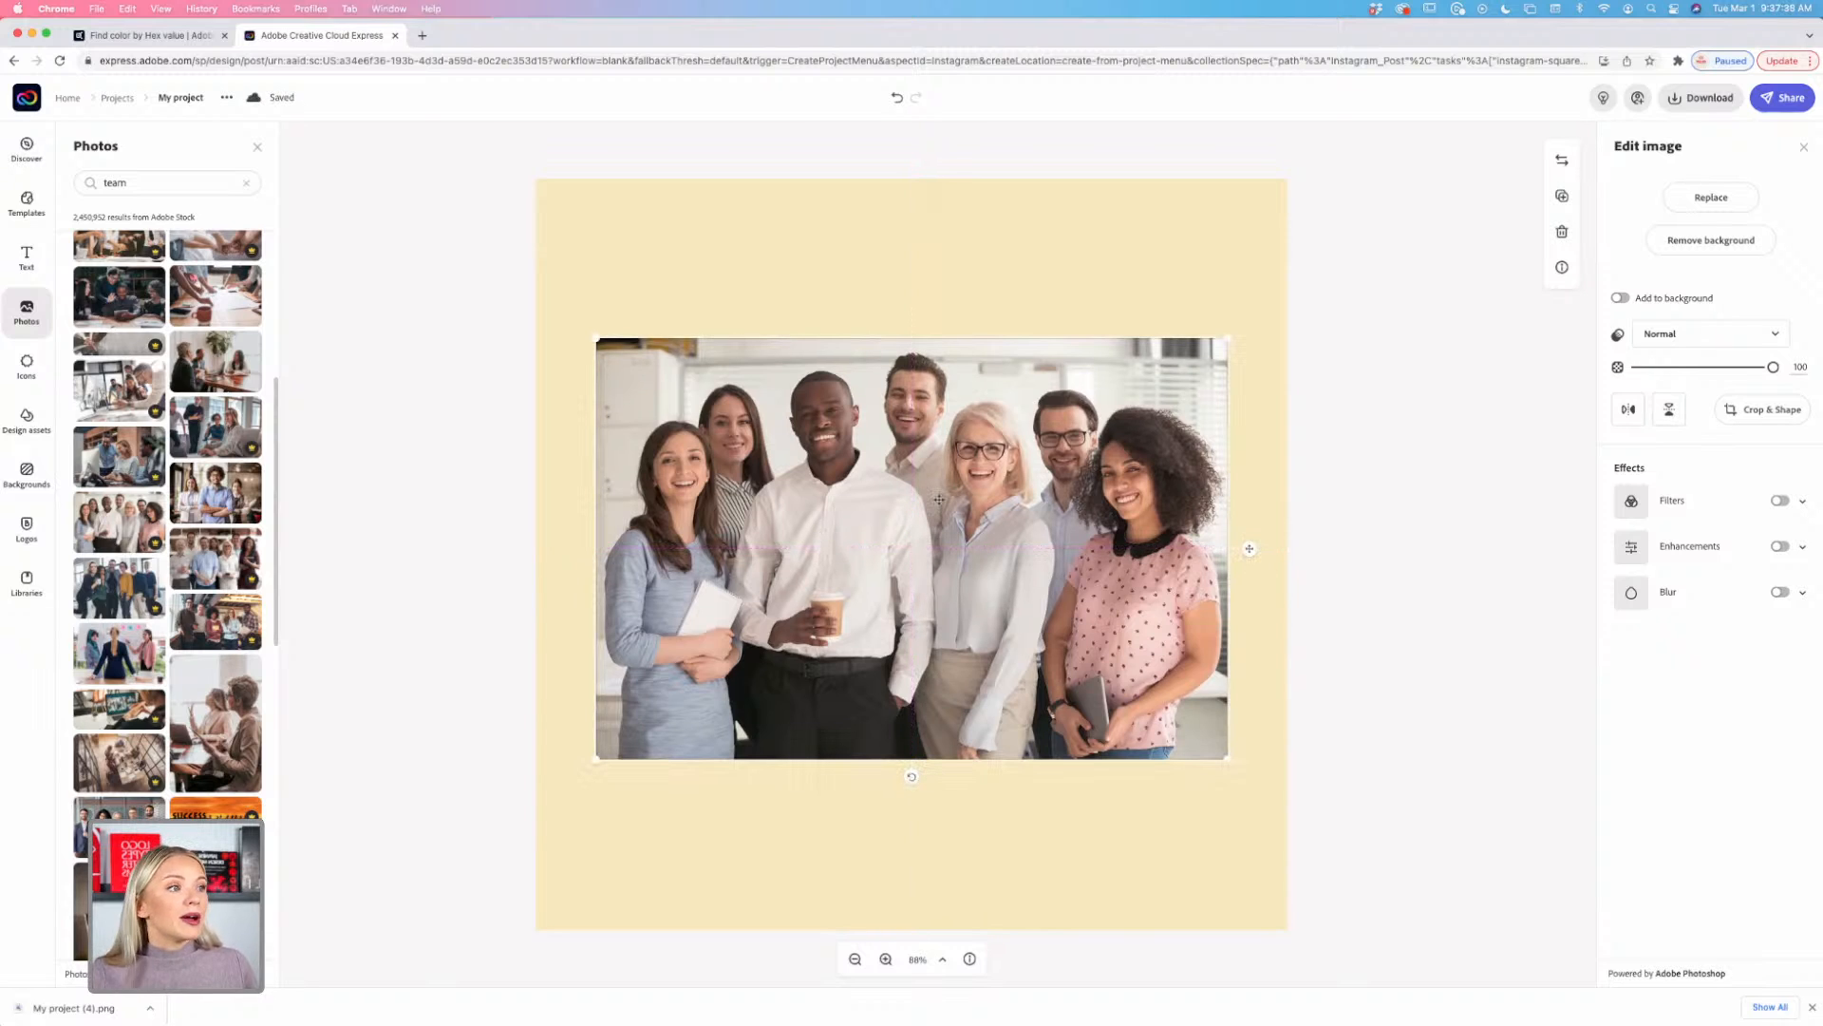
{"action": "left_click_drag", "start_coordinate": [862, 541], "coordinate": [811, 565]}
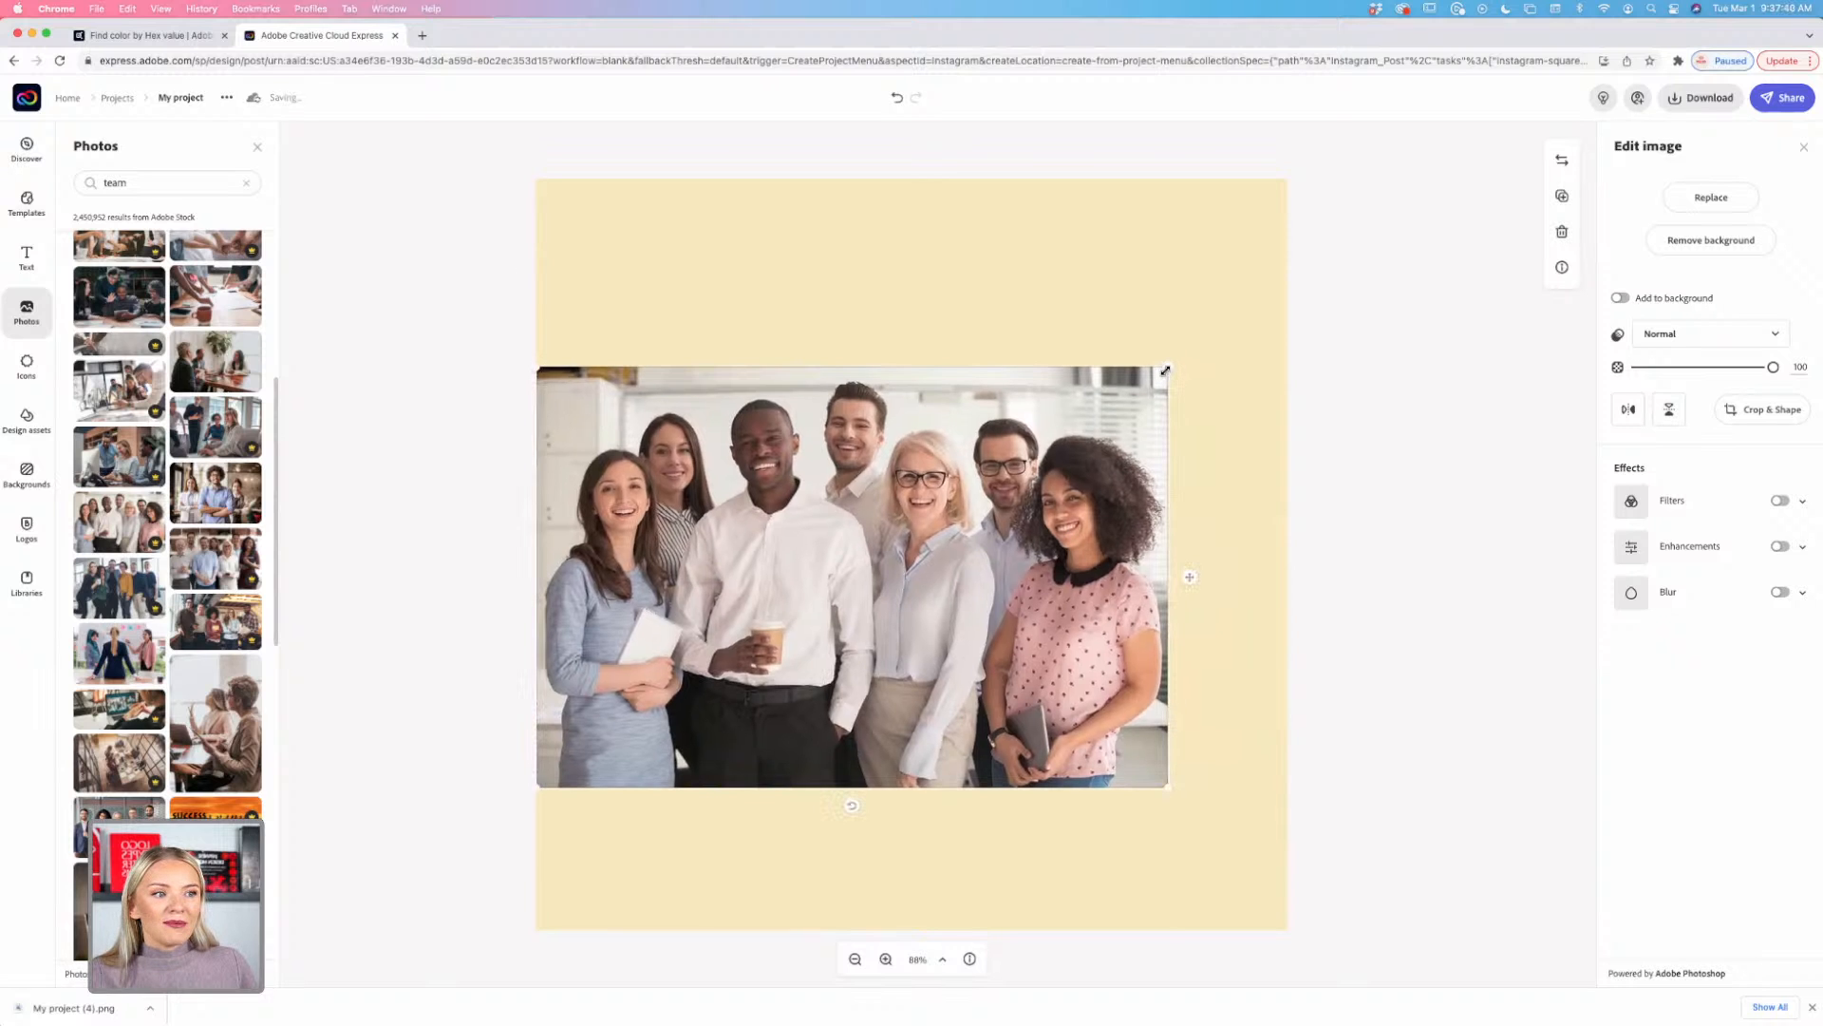
{"action": "left_click_drag", "start_coordinate": [1162, 369], "coordinate": [1286, 287]}
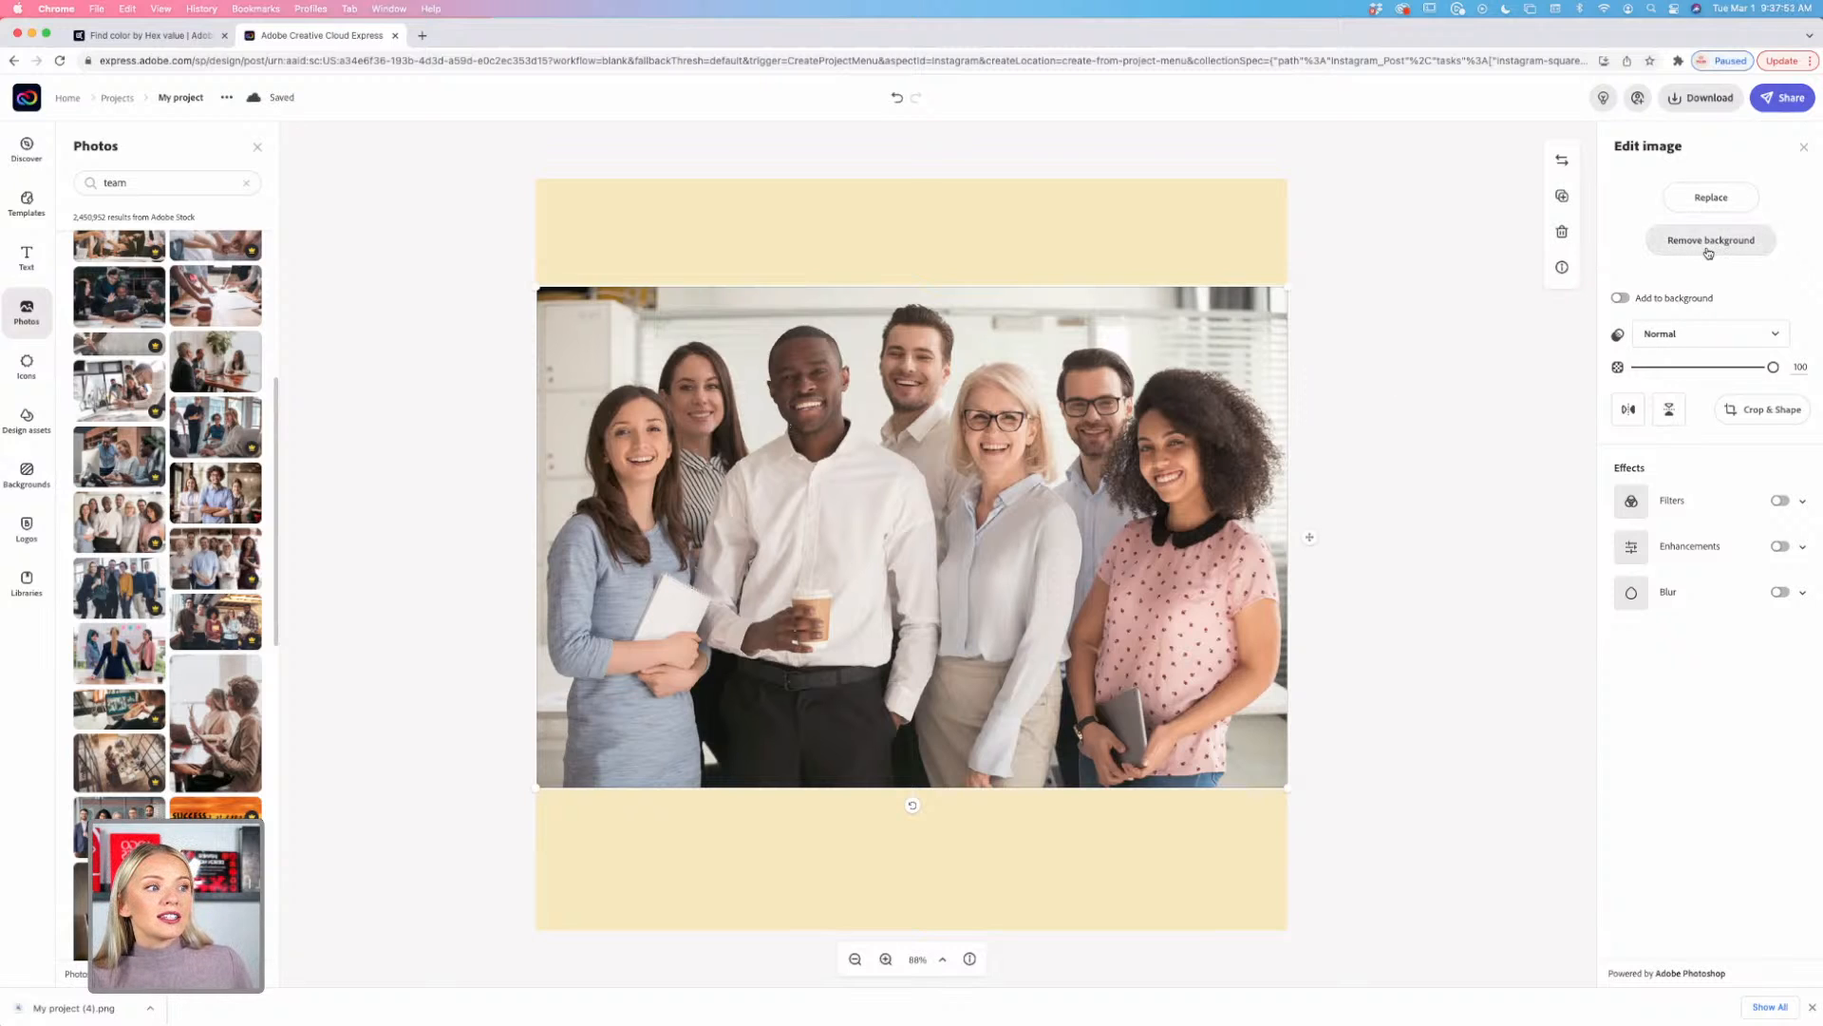
{"action": "left_click", "coordinate": [1709, 250]}
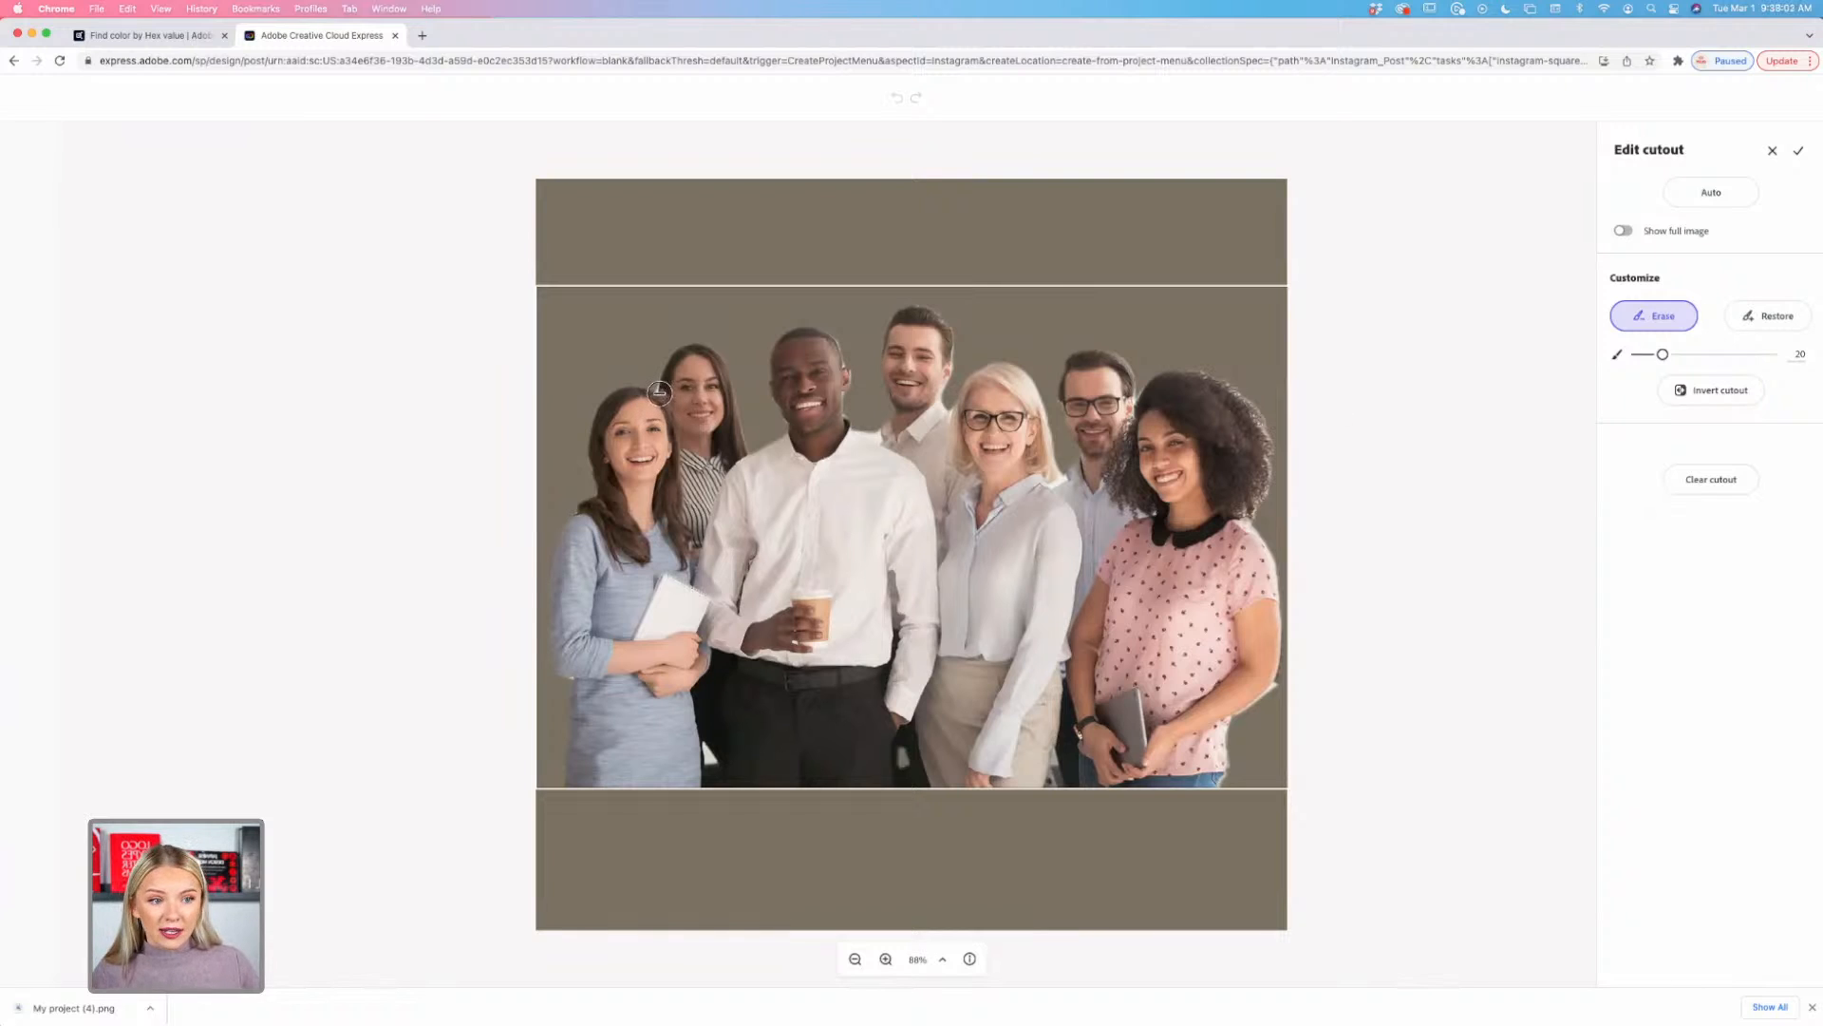
Step: Try erasing the leftover background between the two dark-haired women's heads with the size 20 brush, and undo the stroke
{"action": "left_click", "coordinate": [880, 960]}
{"action": "scroll", "coordinate": [595, 557], "scroll_direction": "left", "scroll_amount": 4}
{"action": "scroll", "coordinate": [595, 558], "scroll_direction": "up", "scroll_amount": 3}
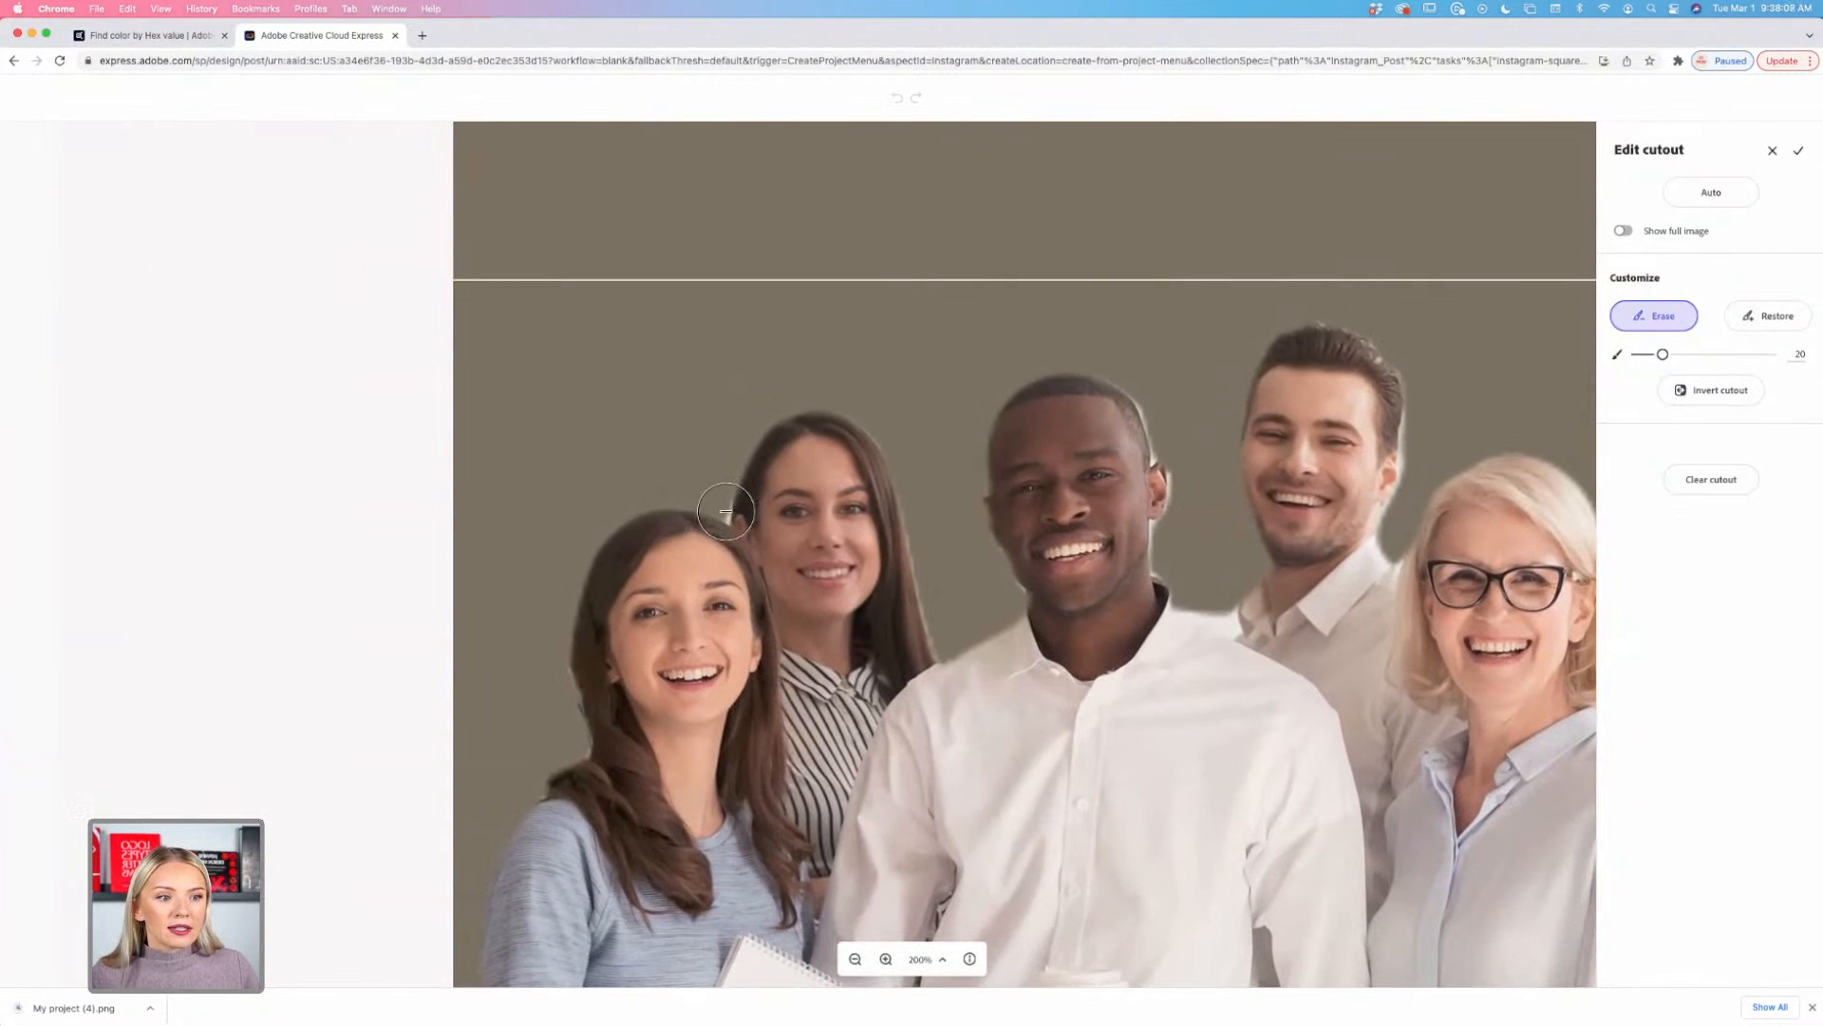
{"action": "left_click_drag", "start_coordinate": [720, 527], "coordinate": [735, 504]}
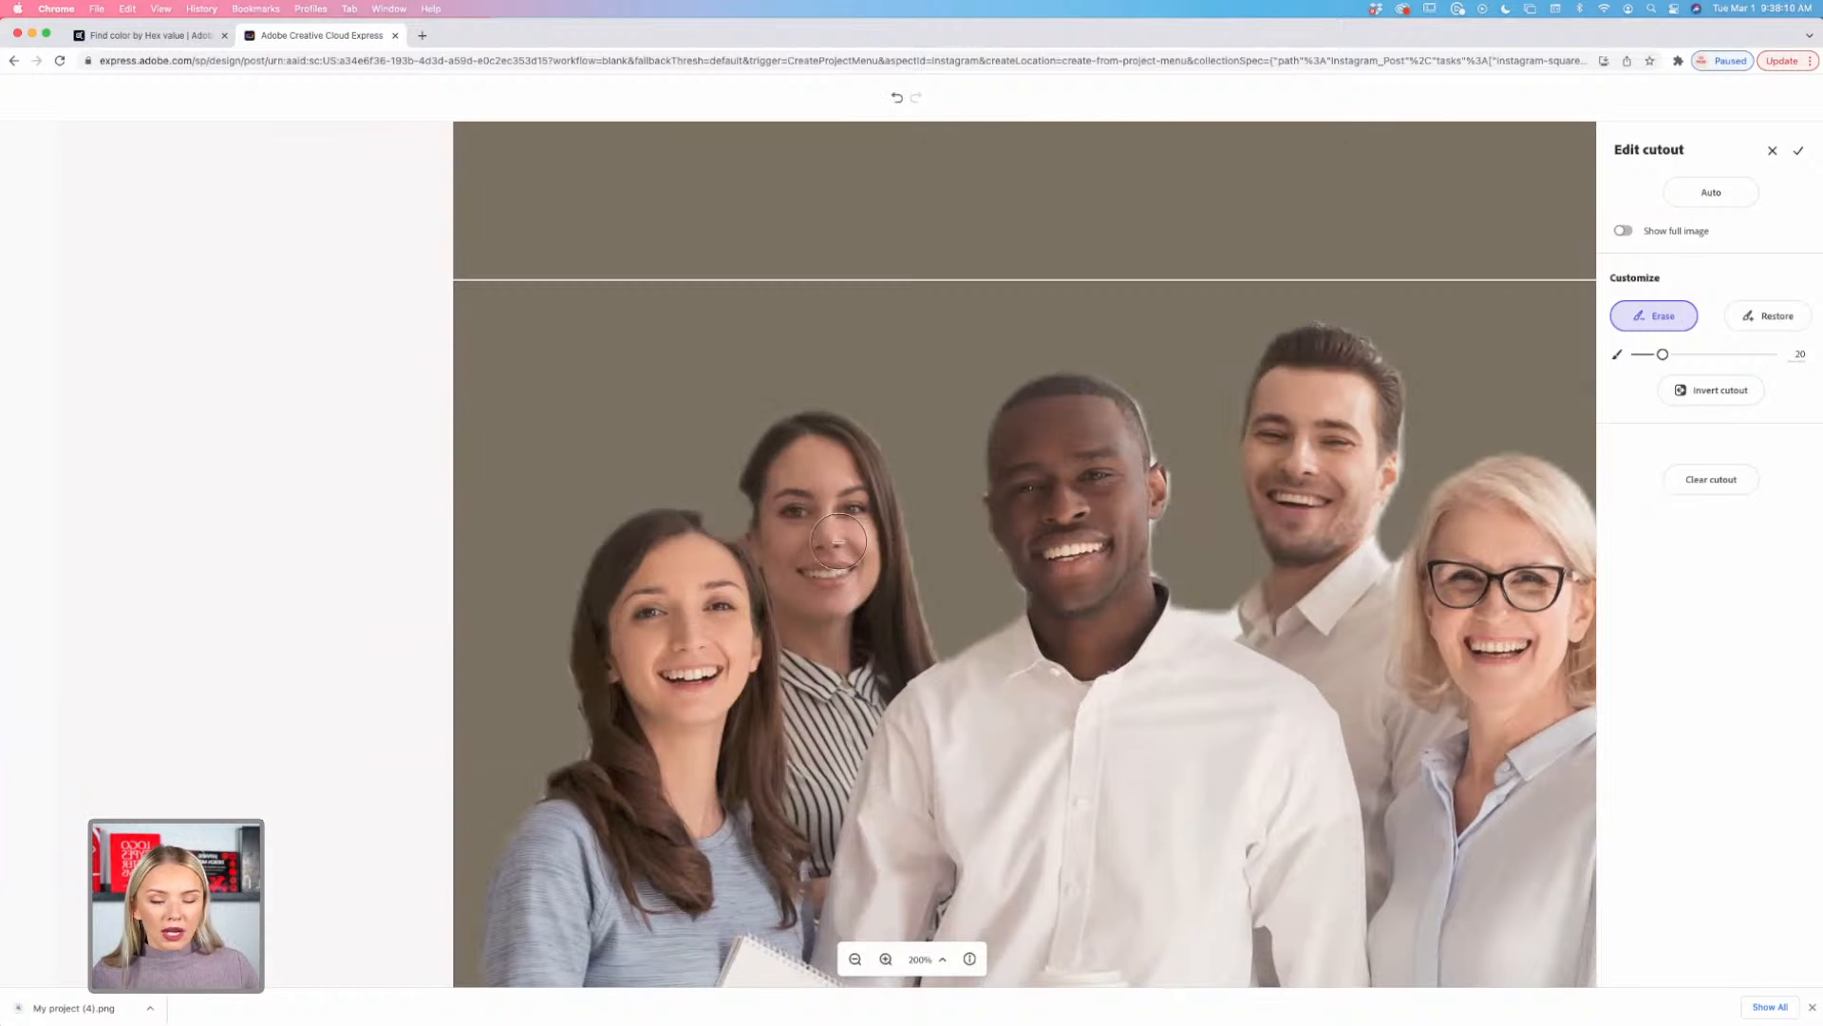
{"action": "left_click", "coordinate": [897, 97]}
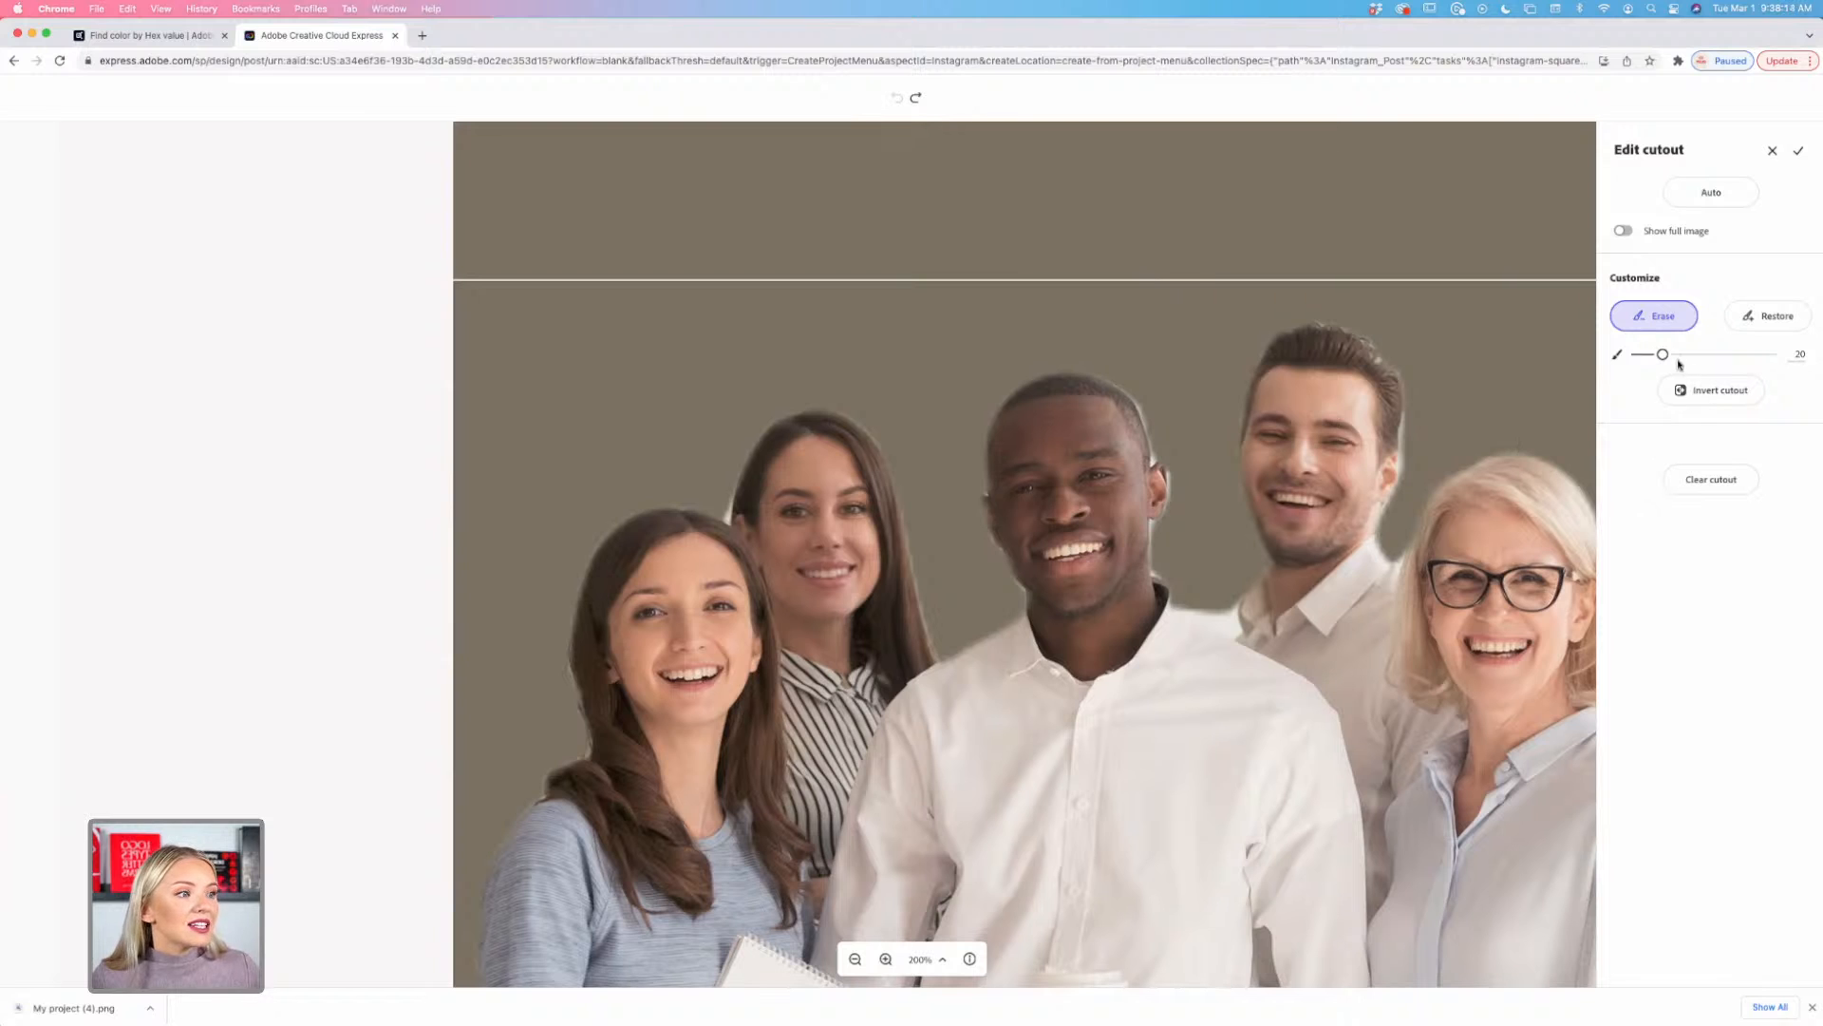
Step: Set the erase brush to size 5 and erase the leftover background between the two dark-haired women's heads
{"action": "left_click_drag", "start_coordinate": [1663, 354], "coordinate": [1642, 358]}
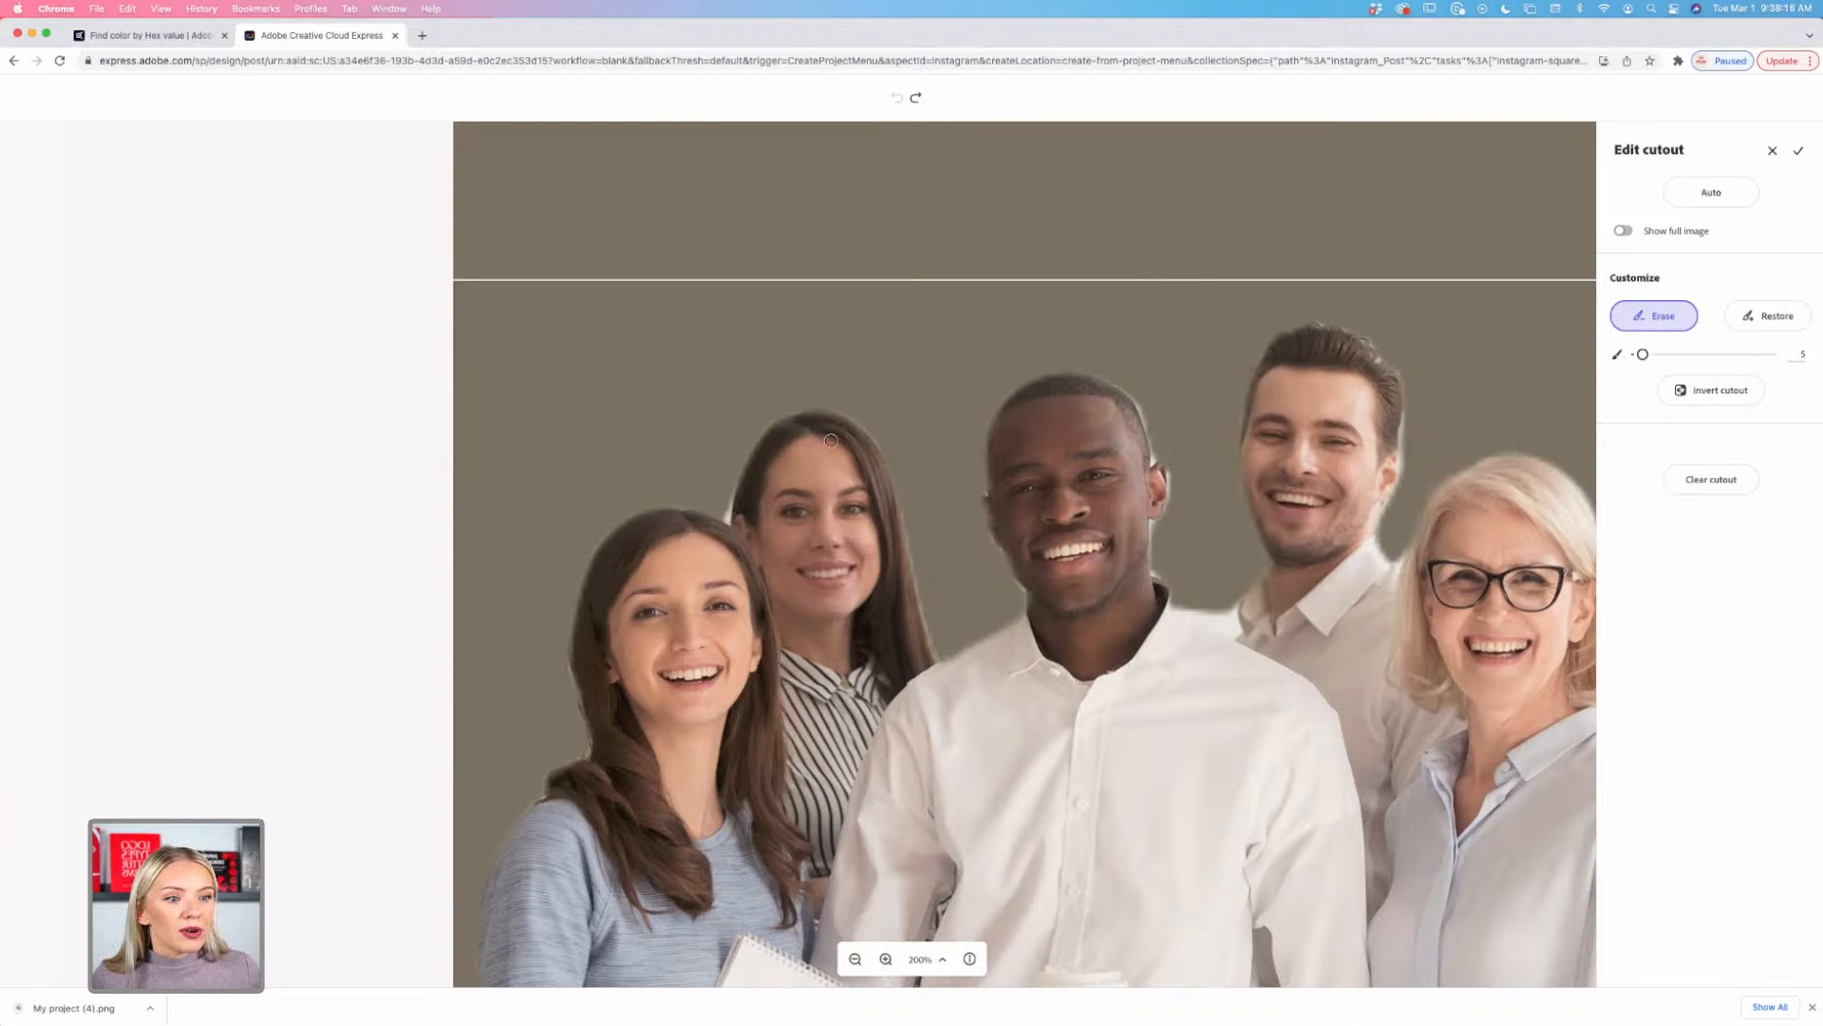
{"action": "left_click", "coordinate": [885, 959]}
{"action": "scroll", "coordinate": [716, 639], "scroll_direction": "up", "scroll_amount": 10}
{"action": "scroll", "coordinate": [721, 652], "scroll_direction": "left", "scroll_amount": 8}
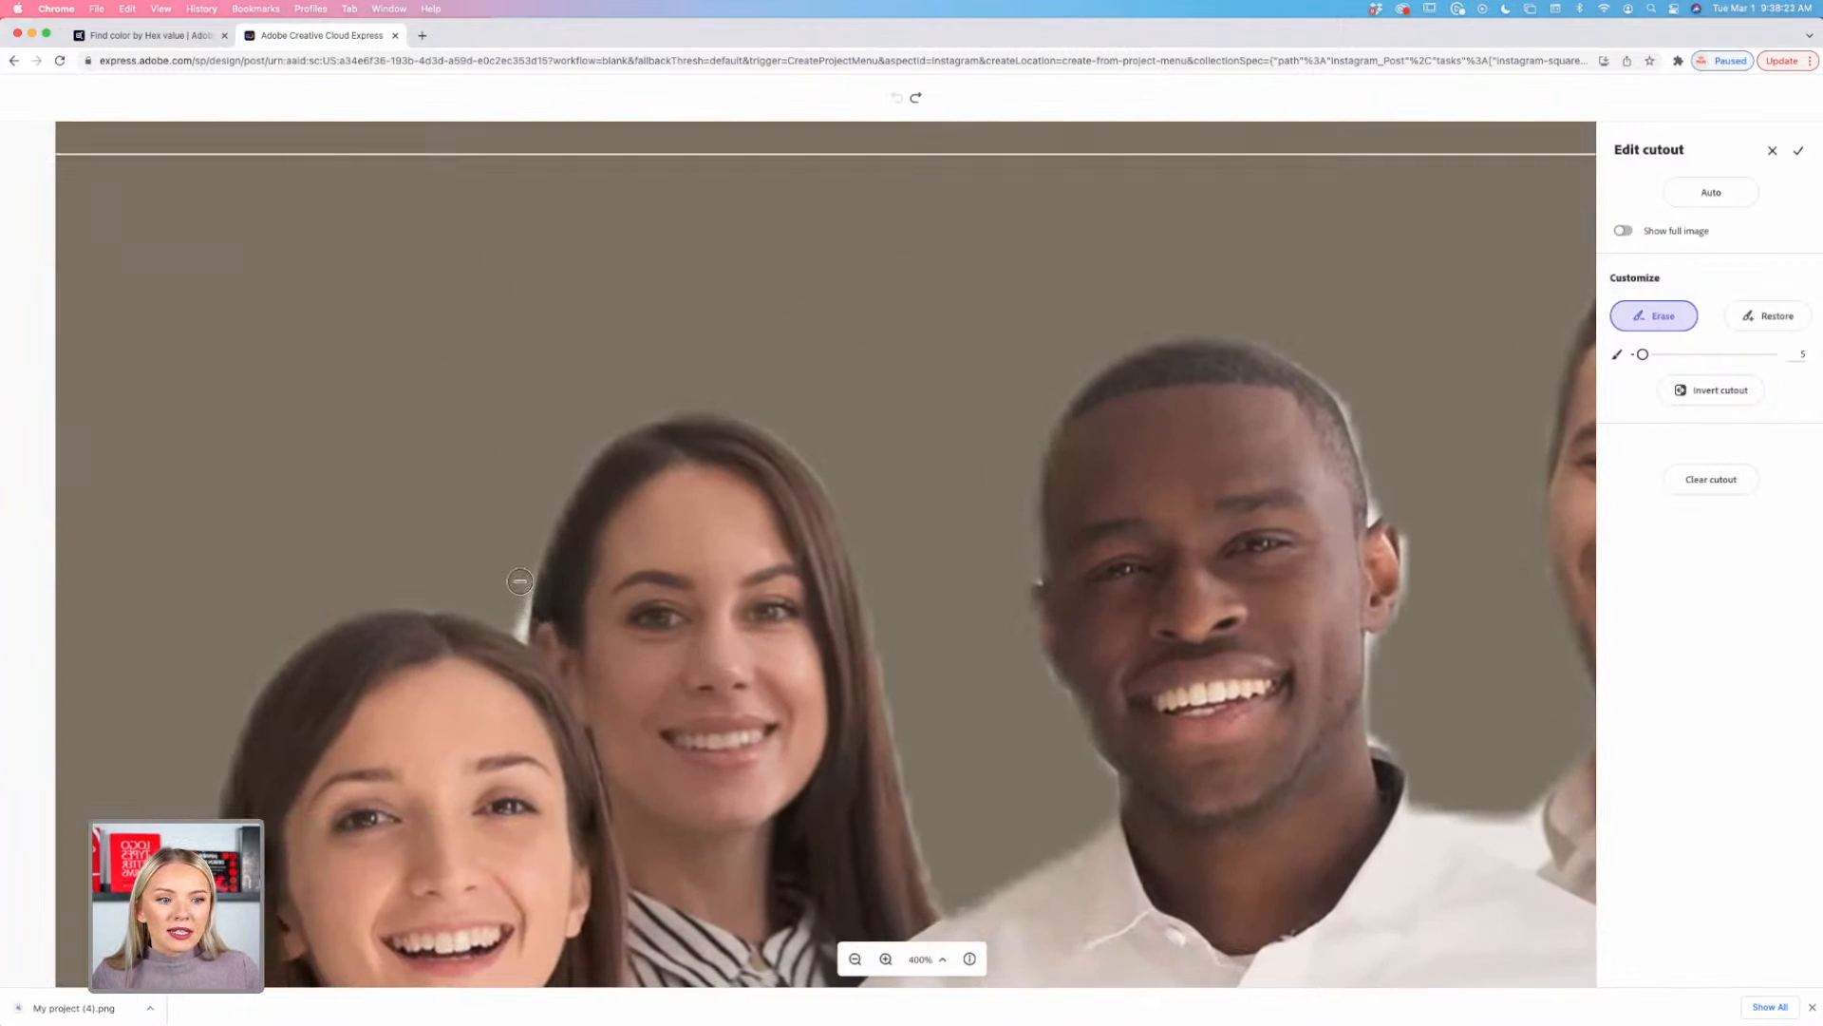
{"action": "left_click_drag", "start_coordinate": [521, 586], "coordinate": [515, 621]}
{"action": "left_click_drag", "start_coordinate": [515, 625], "coordinate": [526, 602]}
Step: Erase the leftover background edges beside the heads of the three men with the size 5 brush
{"action": "scroll", "coordinate": [846, 770], "scroll_direction": "right", "scroll_amount": 10}
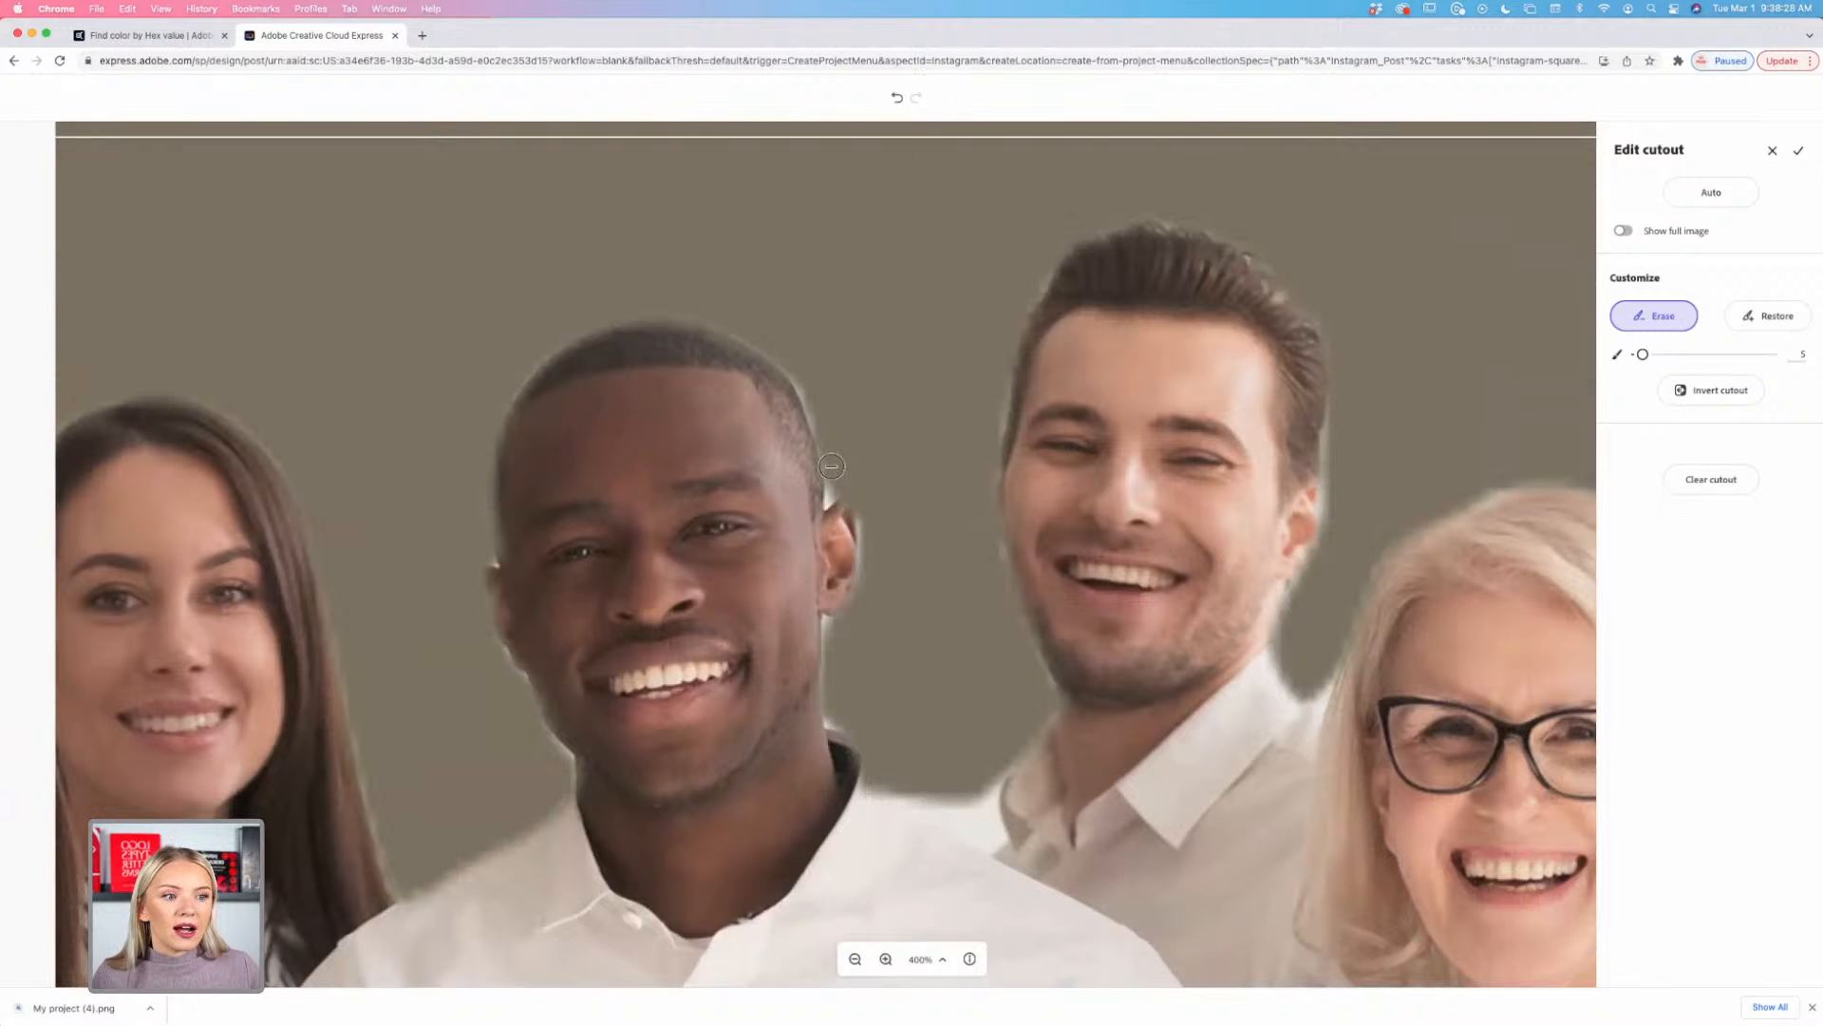
{"action": "left_click_drag", "start_coordinate": [831, 466], "coordinate": [830, 499]}
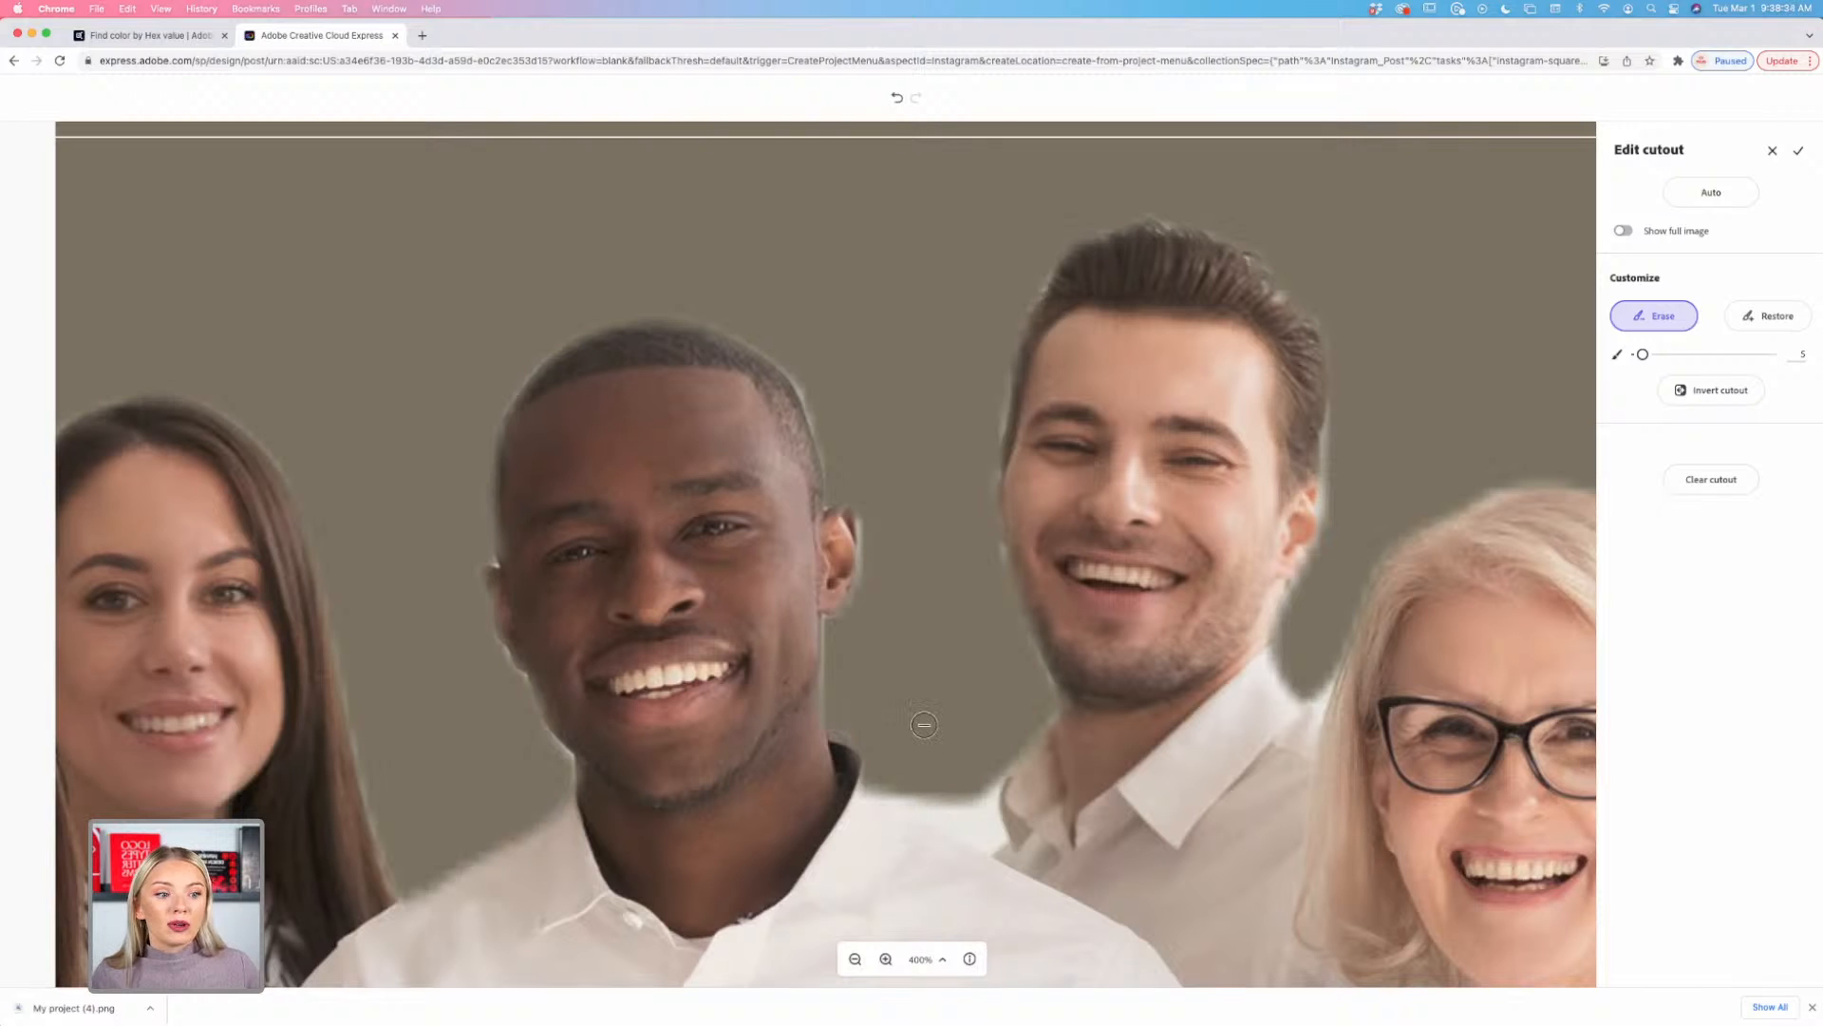
{"action": "scroll", "coordinate": [912, 722], "scroll_direction": "right", "scroll_amount": 12}
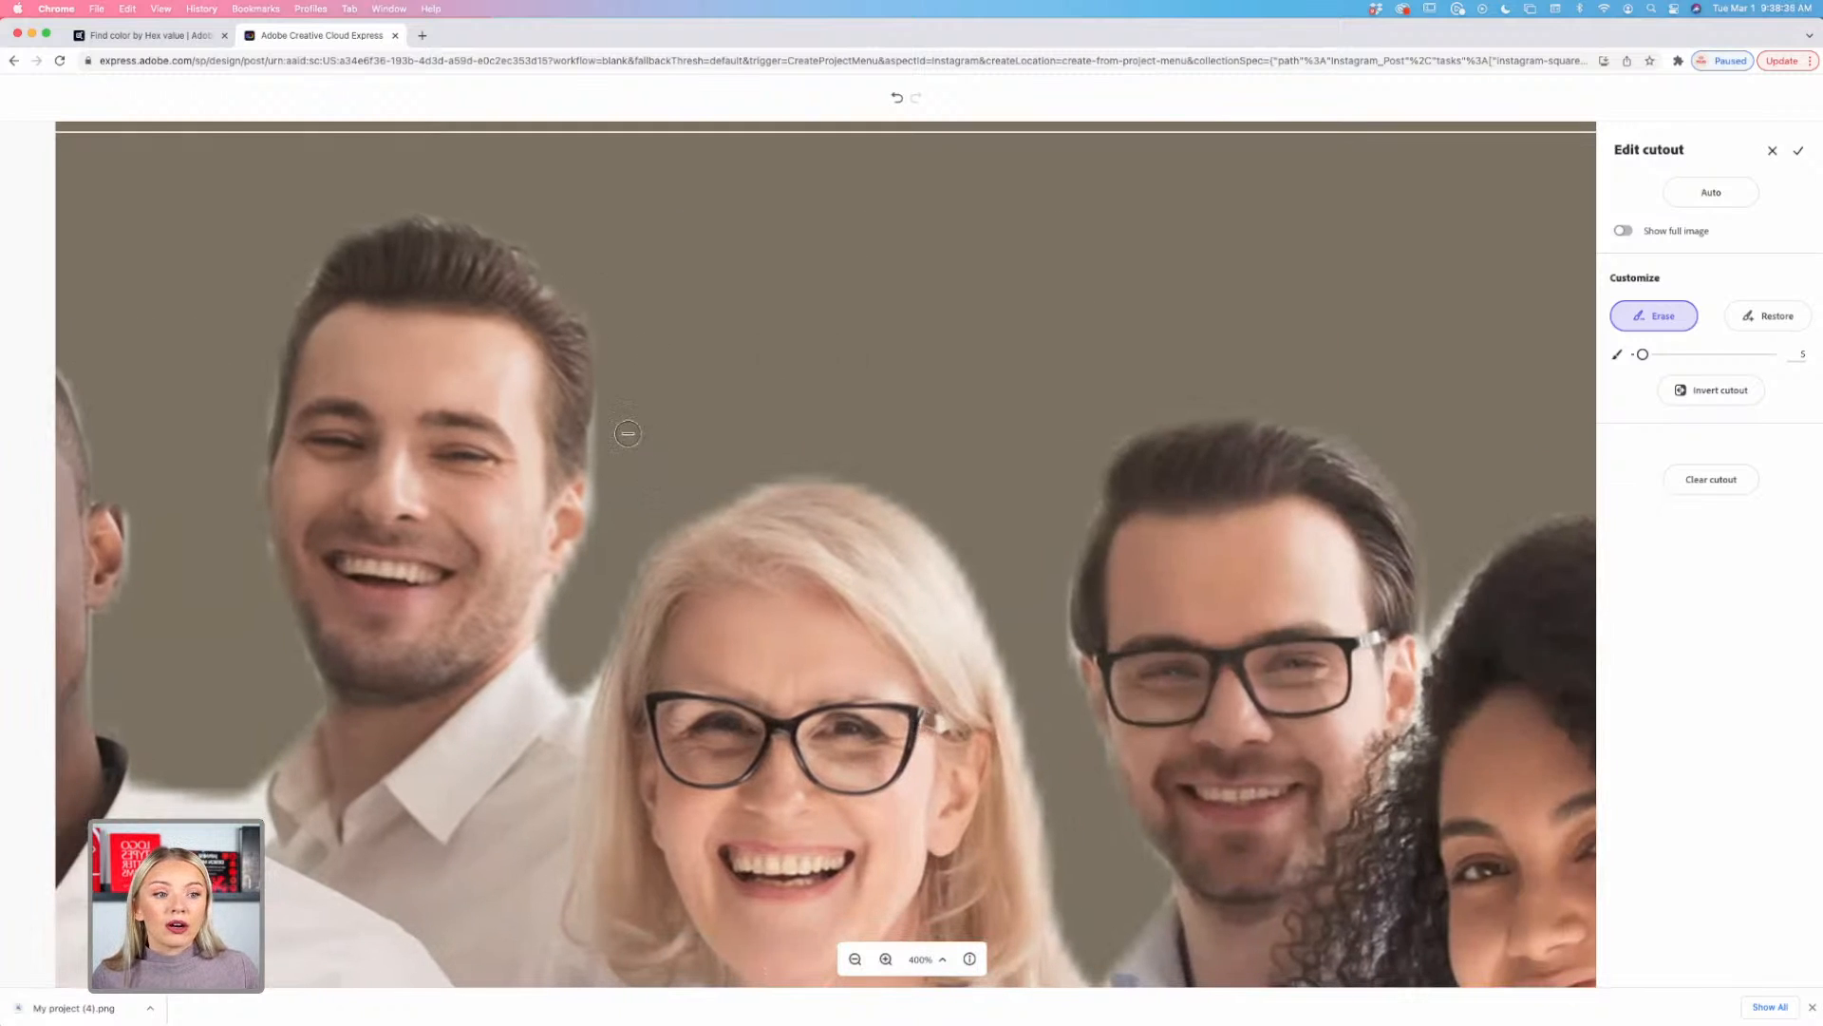
{"action": "mouse_move", "coordinate": [617, 410]}
{"action": "left_mouse_down"}
{"action": "mouse_move", "coordinate": [606, 534]}
{"action": "mouse_move", "coordinate": [556, 622]}
{"action": "left_mouse_up"}
{"action": "scroll", "coordinate": [656, 570], "scroll_direction": "right", "scroll_amount": 6}
{"action": "scroll", "coordinate": [665, 551], "scroll_direction": "down", "scroll_amount": 2}
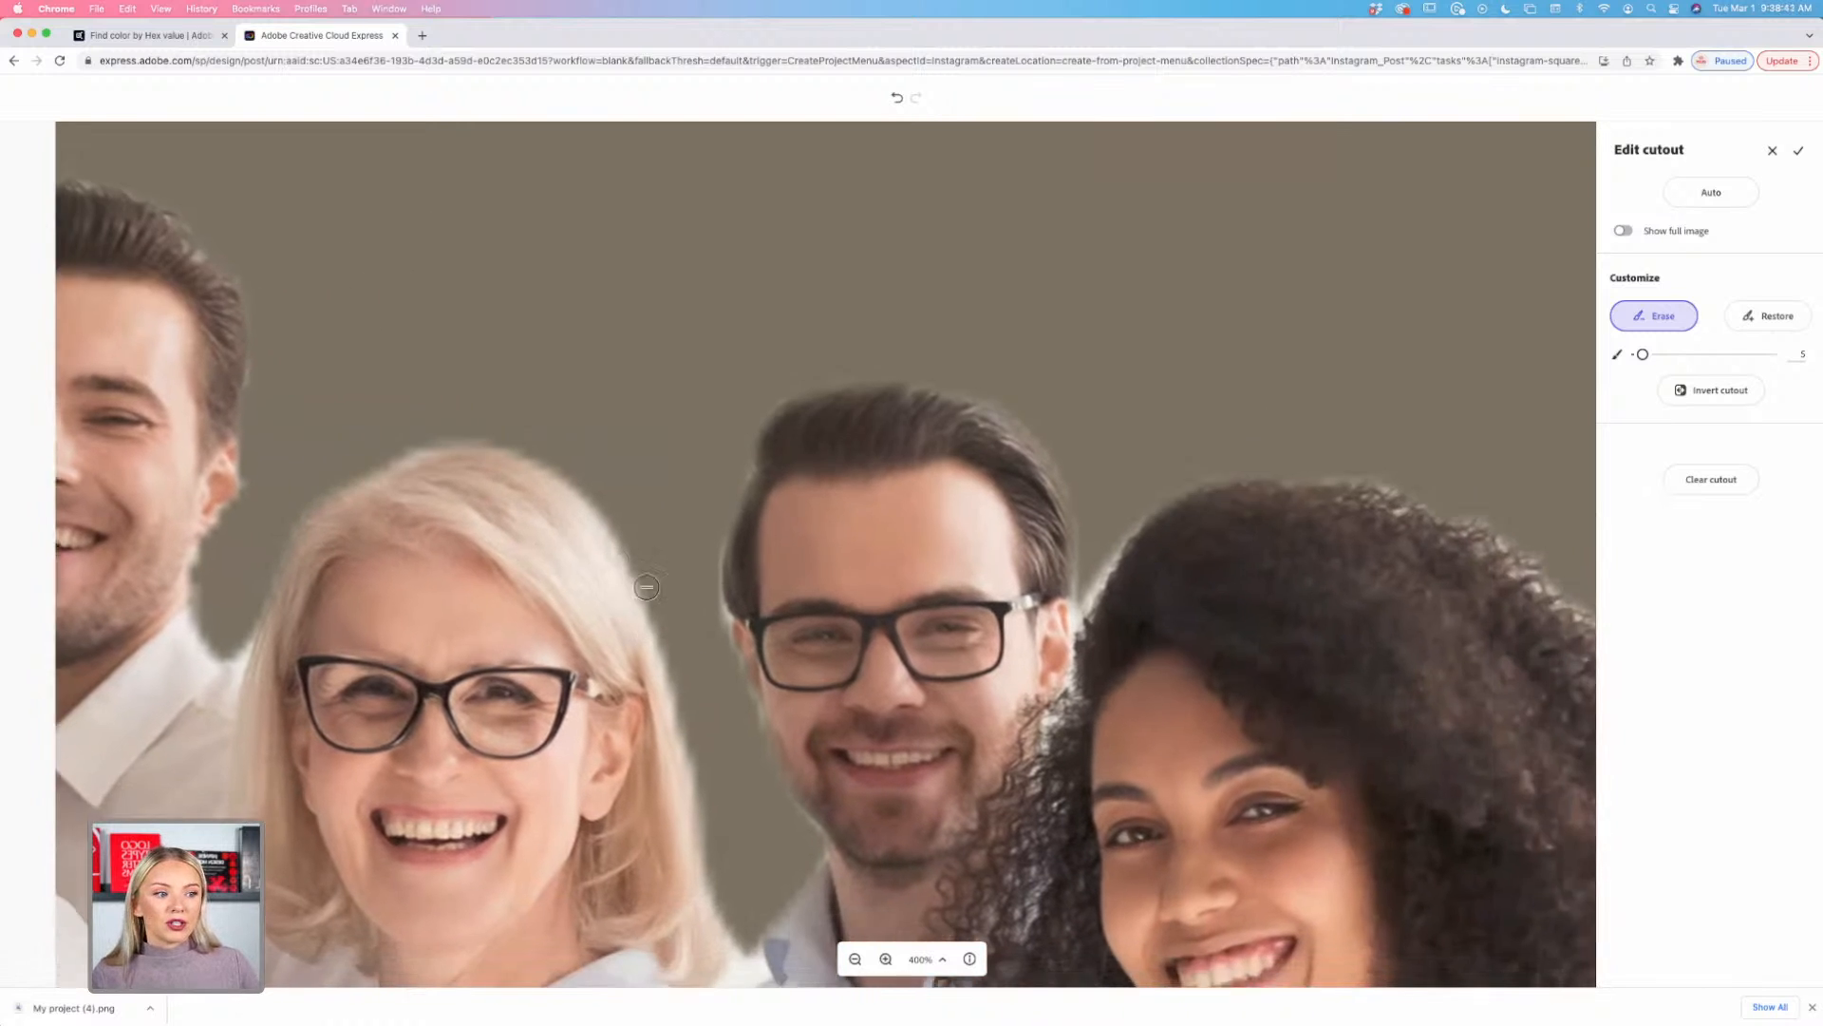
{"action": "left_click_drag", "start_coordinate": [692, 517], "coordinate": [715, 591]}
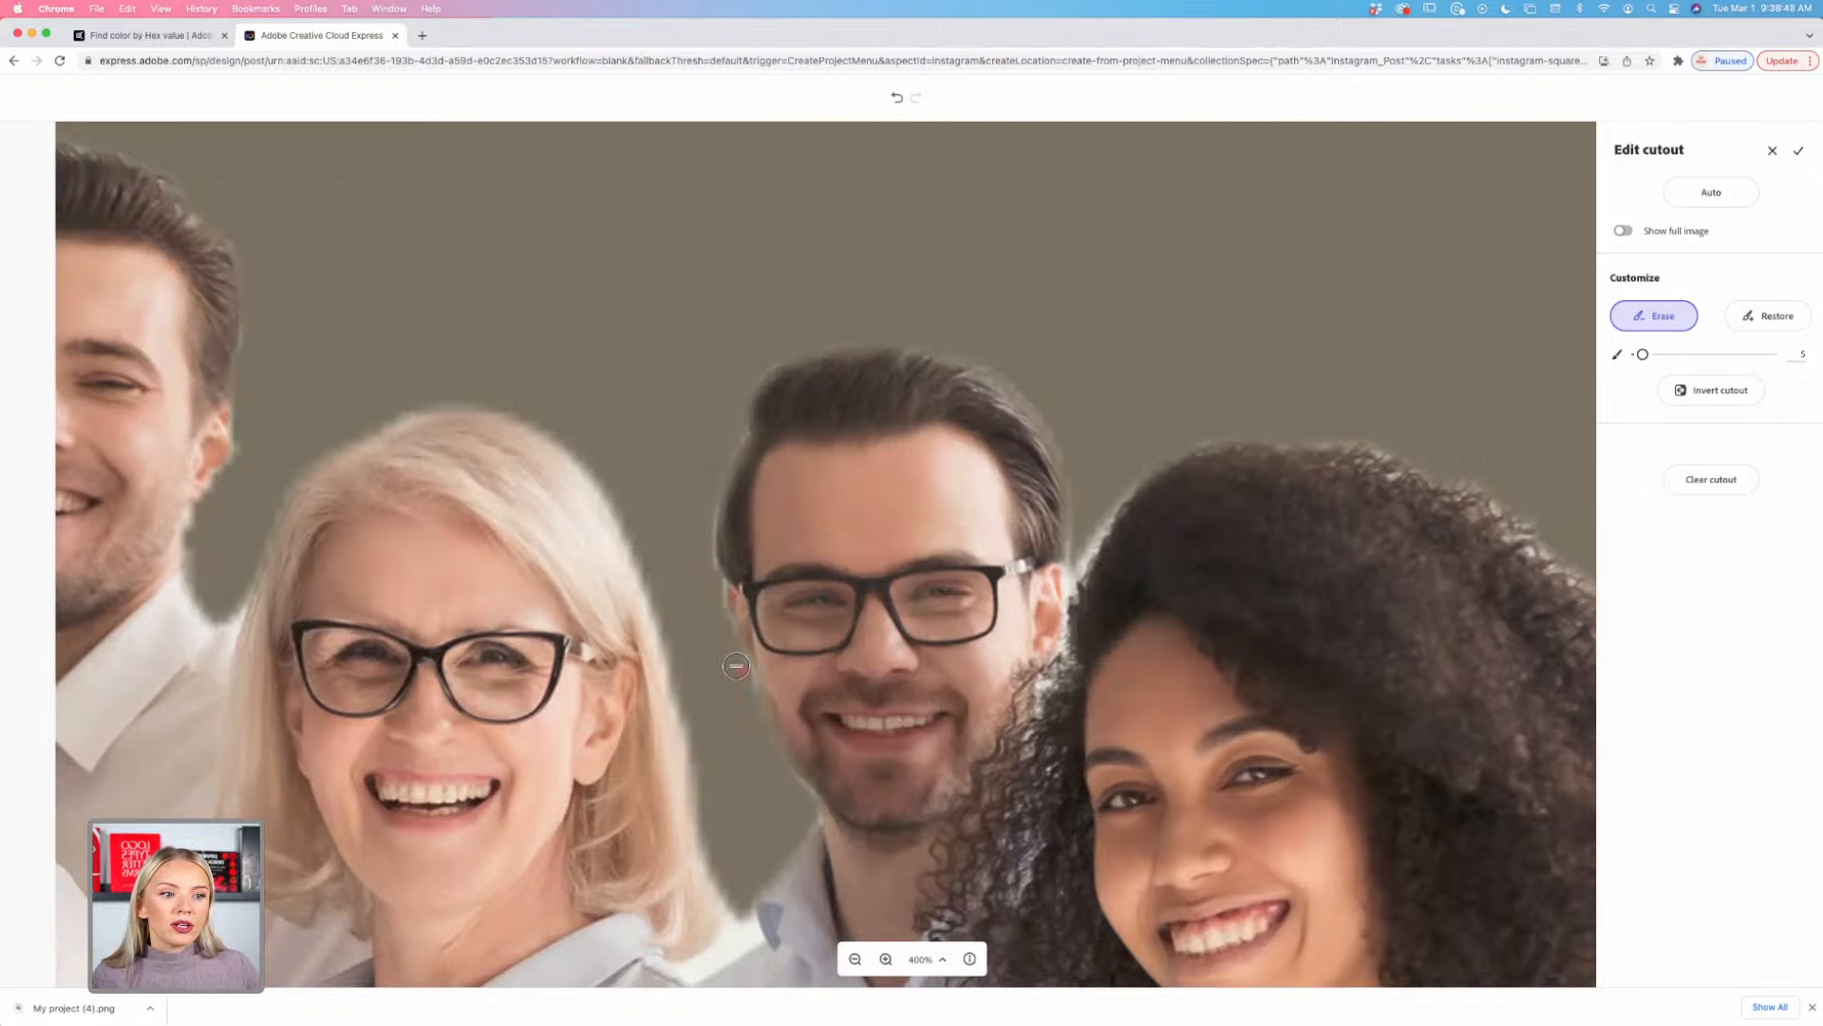
Step: Try erasing the leftover background between the man with glasses and the curly-haired woman, and undo the stroke
{"action": "scroll", "coordinate": [759, 701], "scroll_direction": "right", "scroll_amount": 3}
{"action": "mouse_move", "coordinate": [977, 573]}
{"action": "left_mouse_down"}
{"action": "mouse_move", "coordinate": [928, 566]}
{"action": "mouse_move", "coordinate": [925, 584]}
{"action": "mouse_move", "coordinate": [964, 503]}
{"action": "left_mouse_up"}
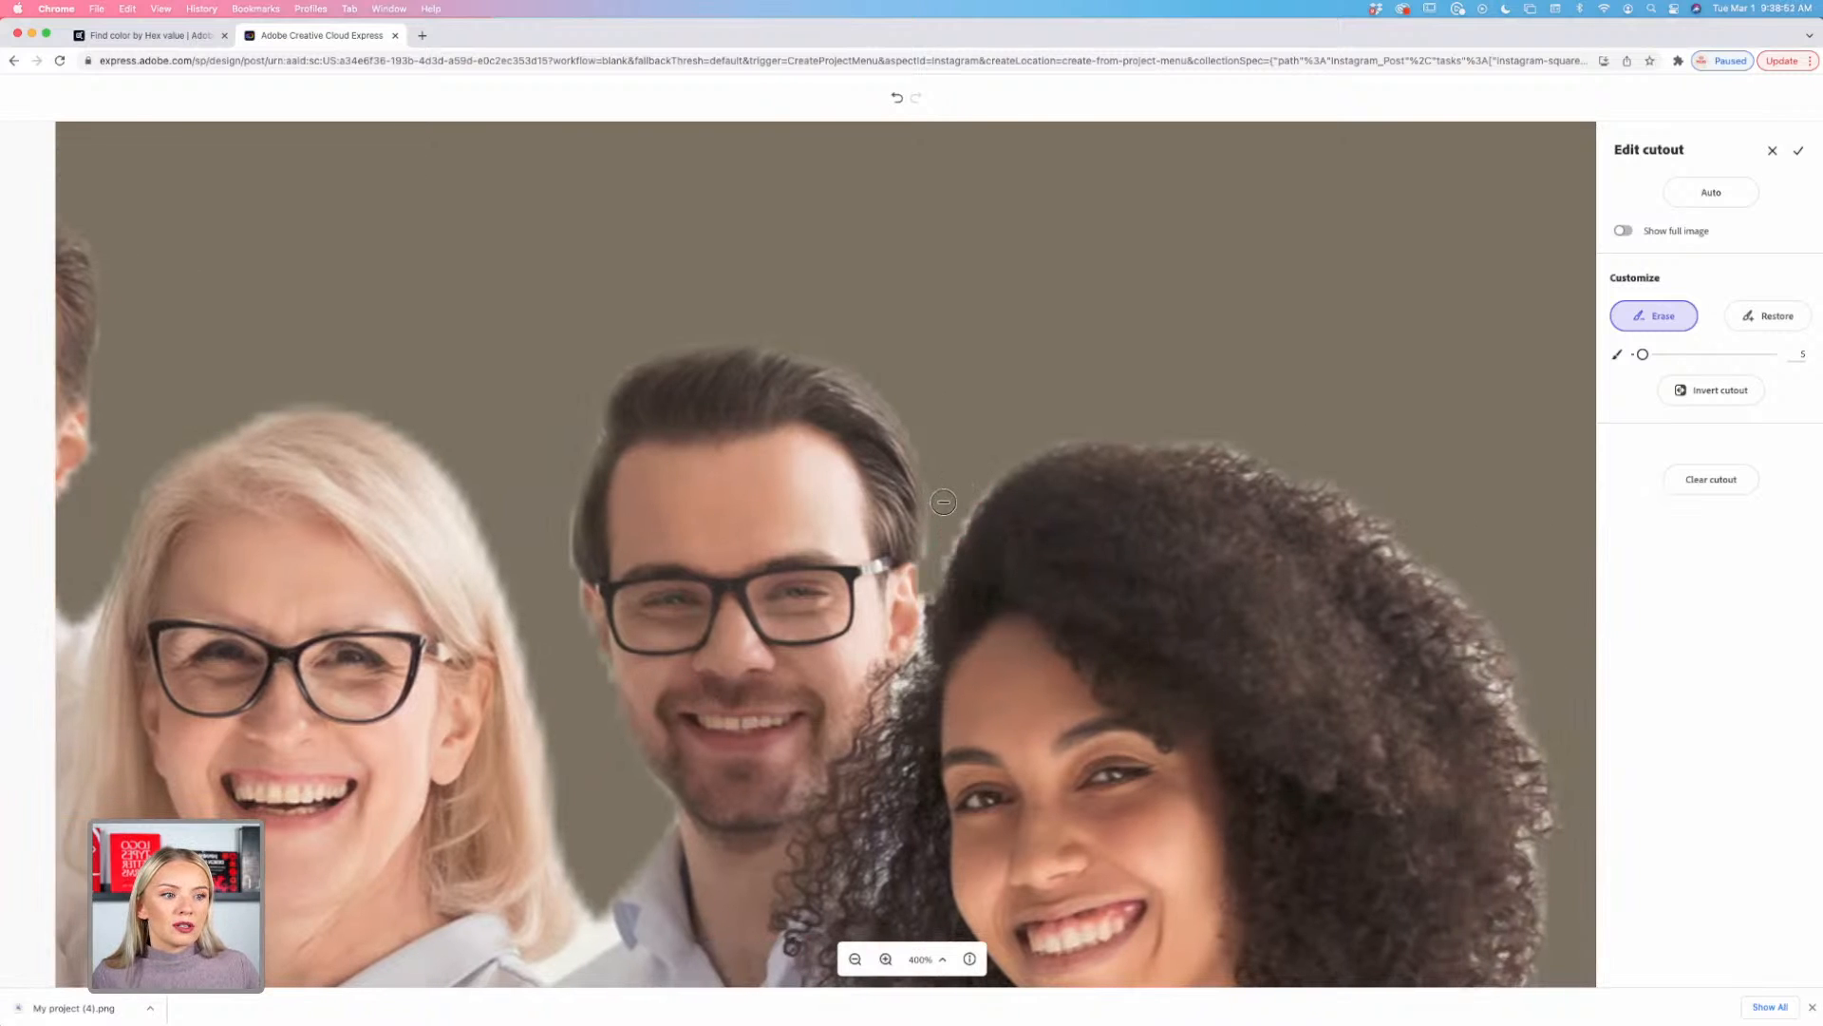
{"action": "scroll", "coordinate": [920, 598], "scroll_direction": "down", "scroll_amount": 3}
{"action": "scroll", "coordinate": [921, 597], "scroll_direction": "right", "scroll_amount": 3}
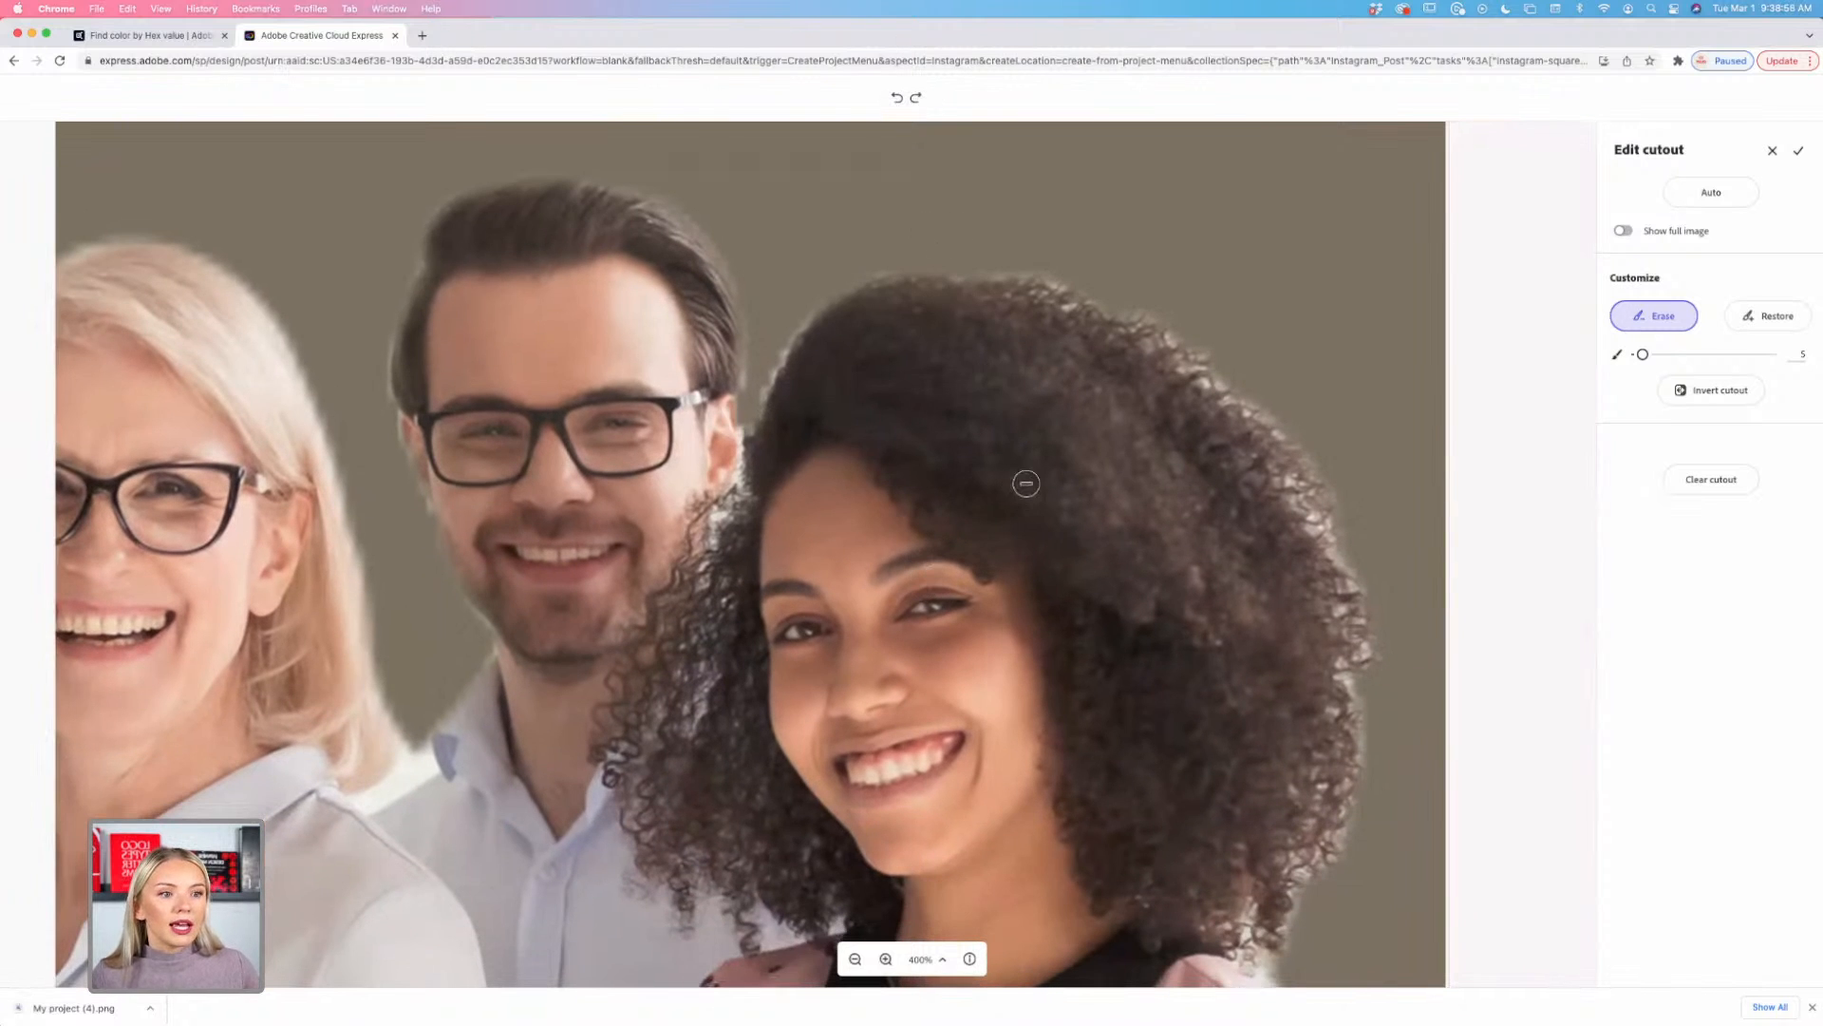
{"action": "scroll", "coordinate": [1026, 481], "scroll_direction": "down", "scroll_amount": 3}
{"action": "scroll", "coordinate": [1025, 484], "scroll_direction": "up", "scroll_amount": 1}
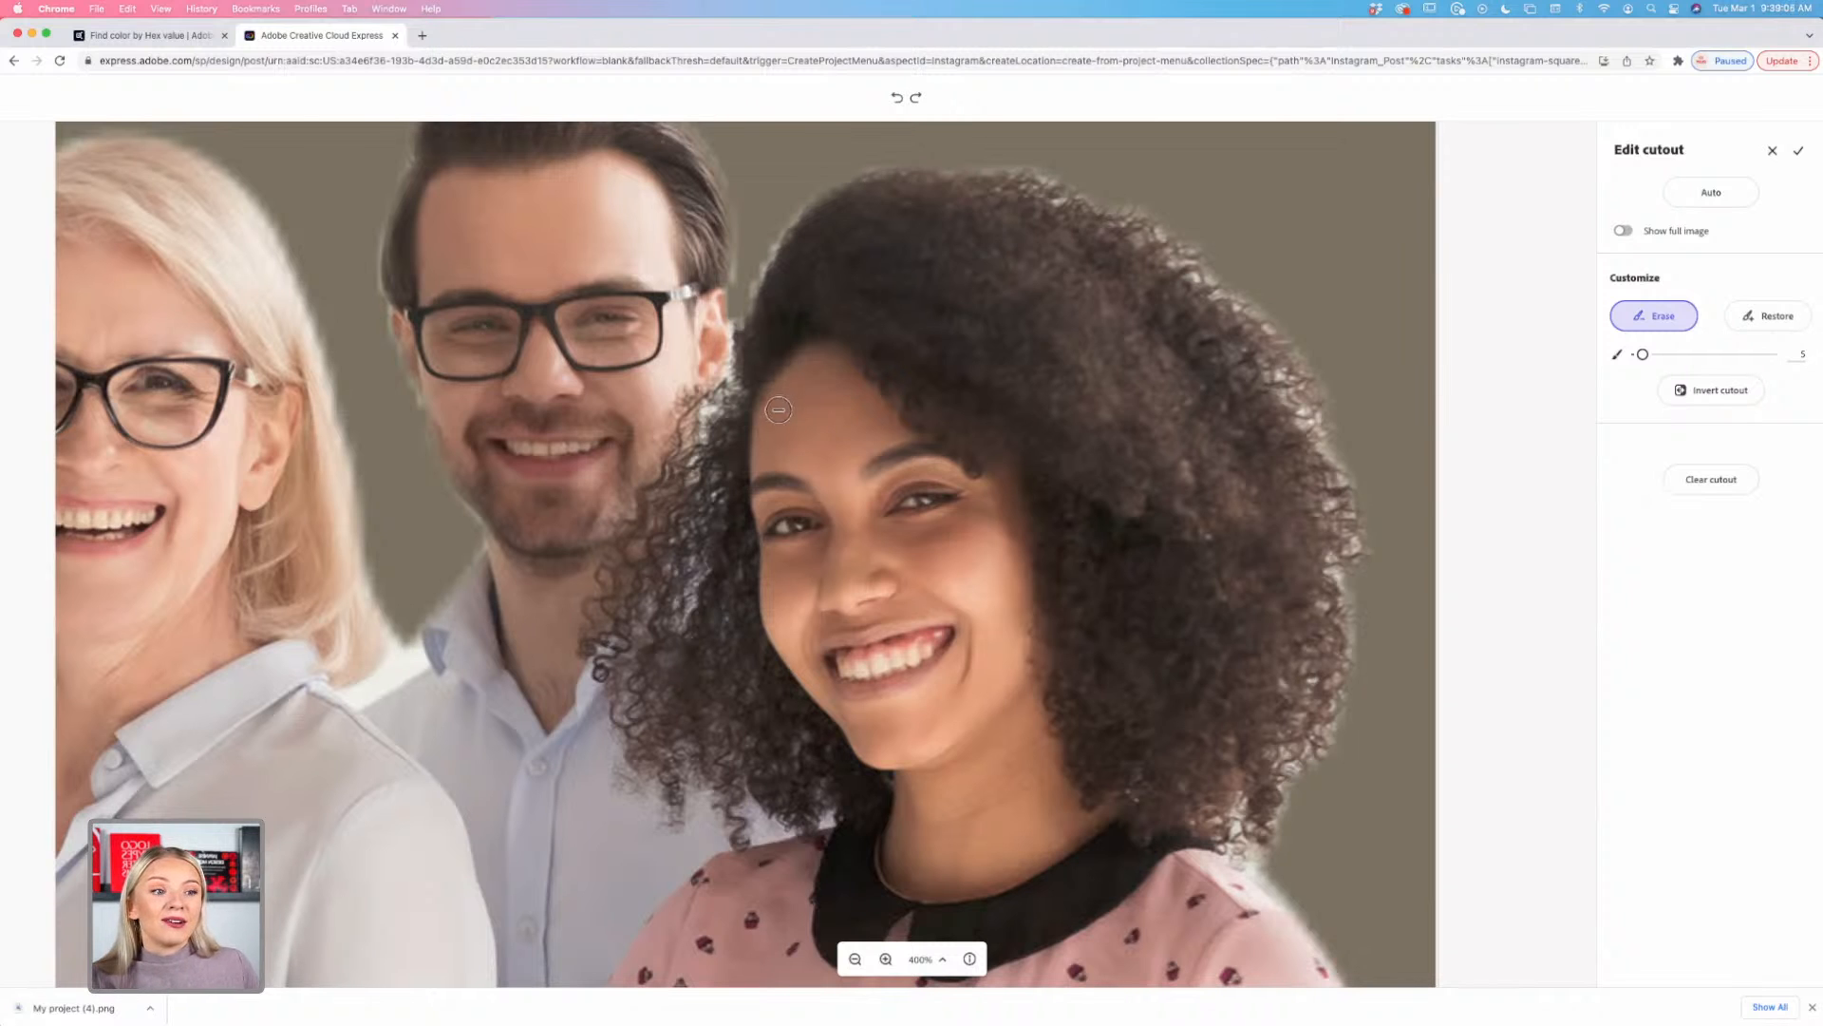
{"action": "scroll", "coordinate": [1221, 274], "scroll_direction": "down", "scroll_amount": 3}
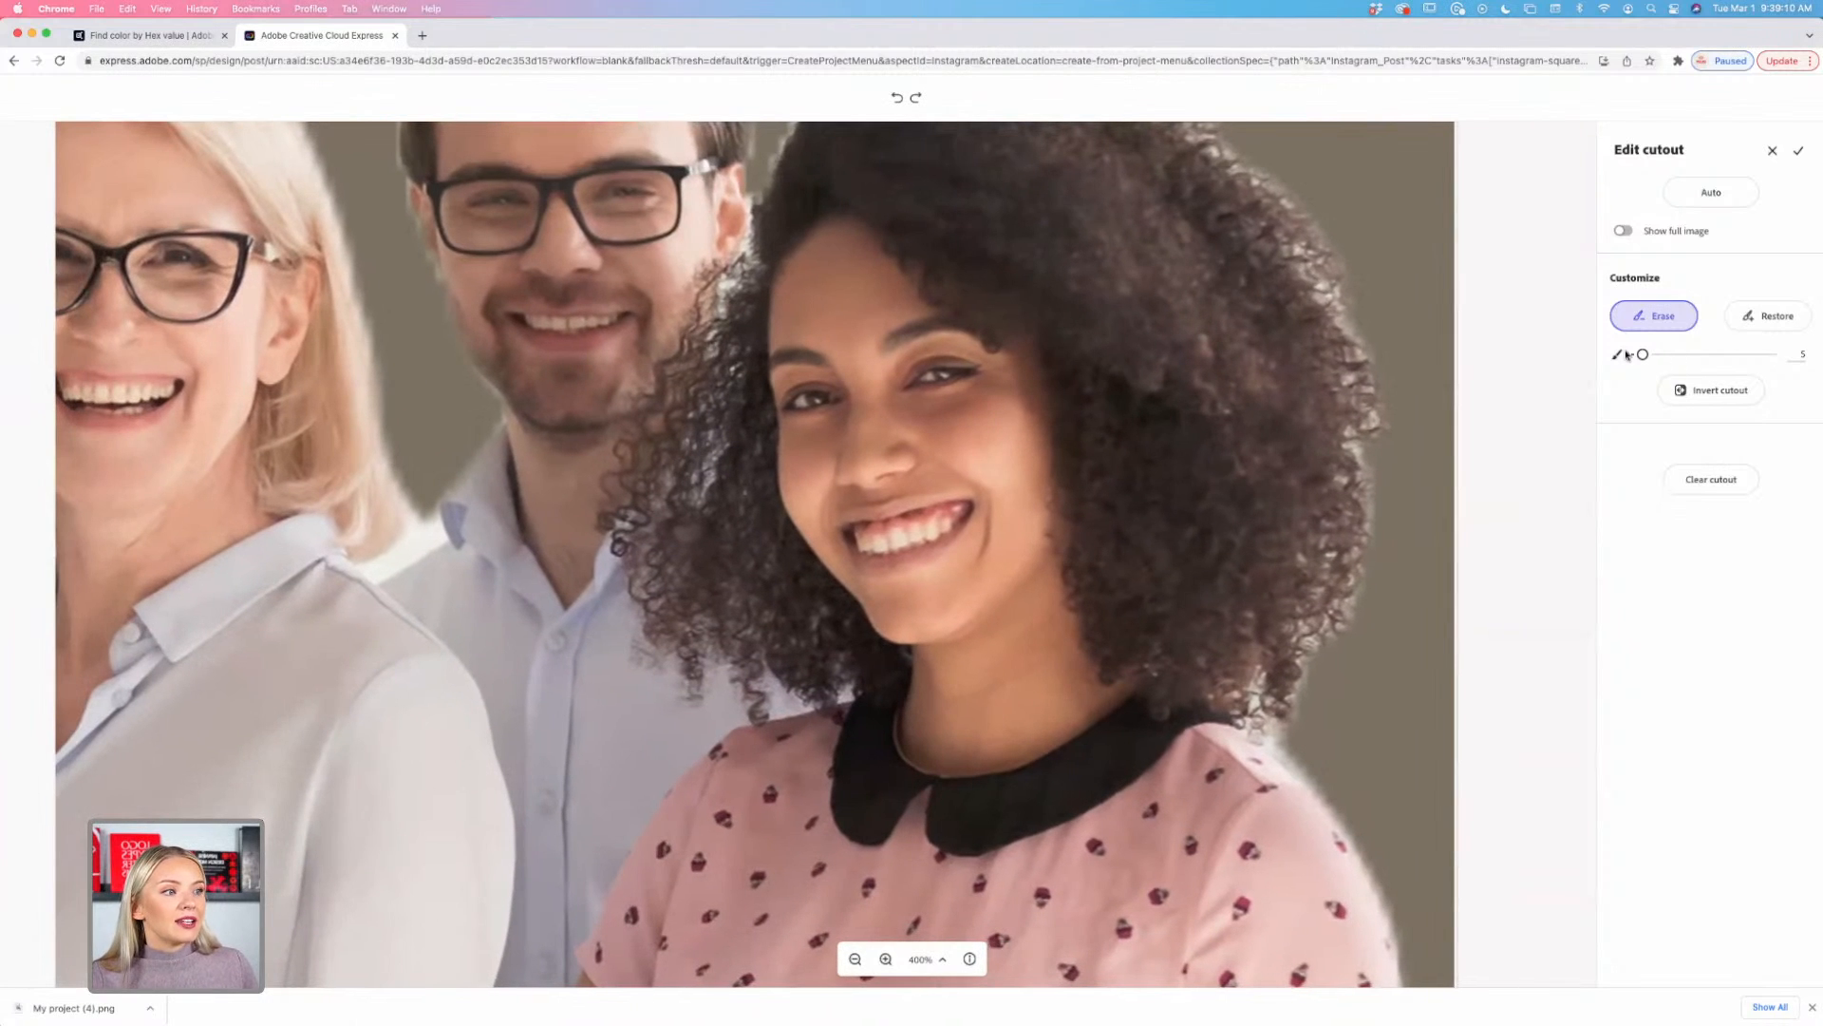
Step: Try the erase brush at size 87 over the coworkers
{"action": "left_click_drag", "start_coordinate": [1644, 356], "coordinate": [1756, 358]}
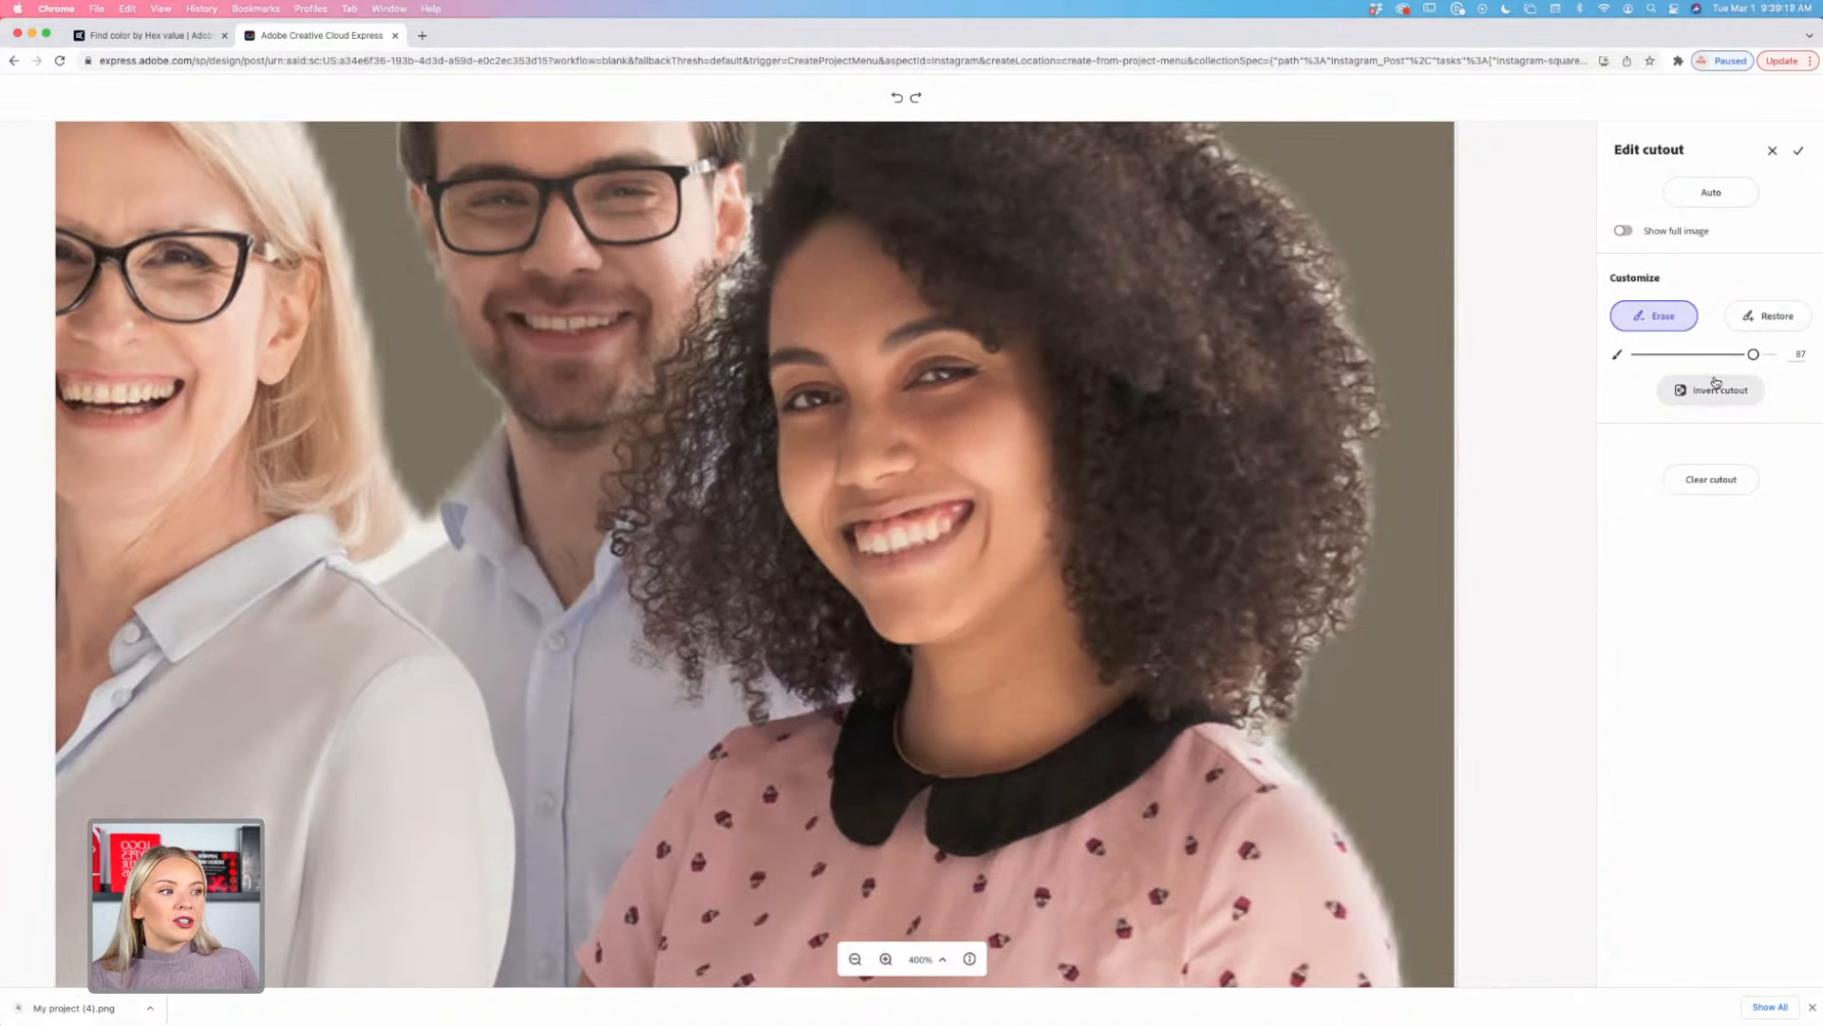
{"action": "scroll", "coordinate": [1140, 452], "scroll_direction": "down", "scroll_amount": 1}
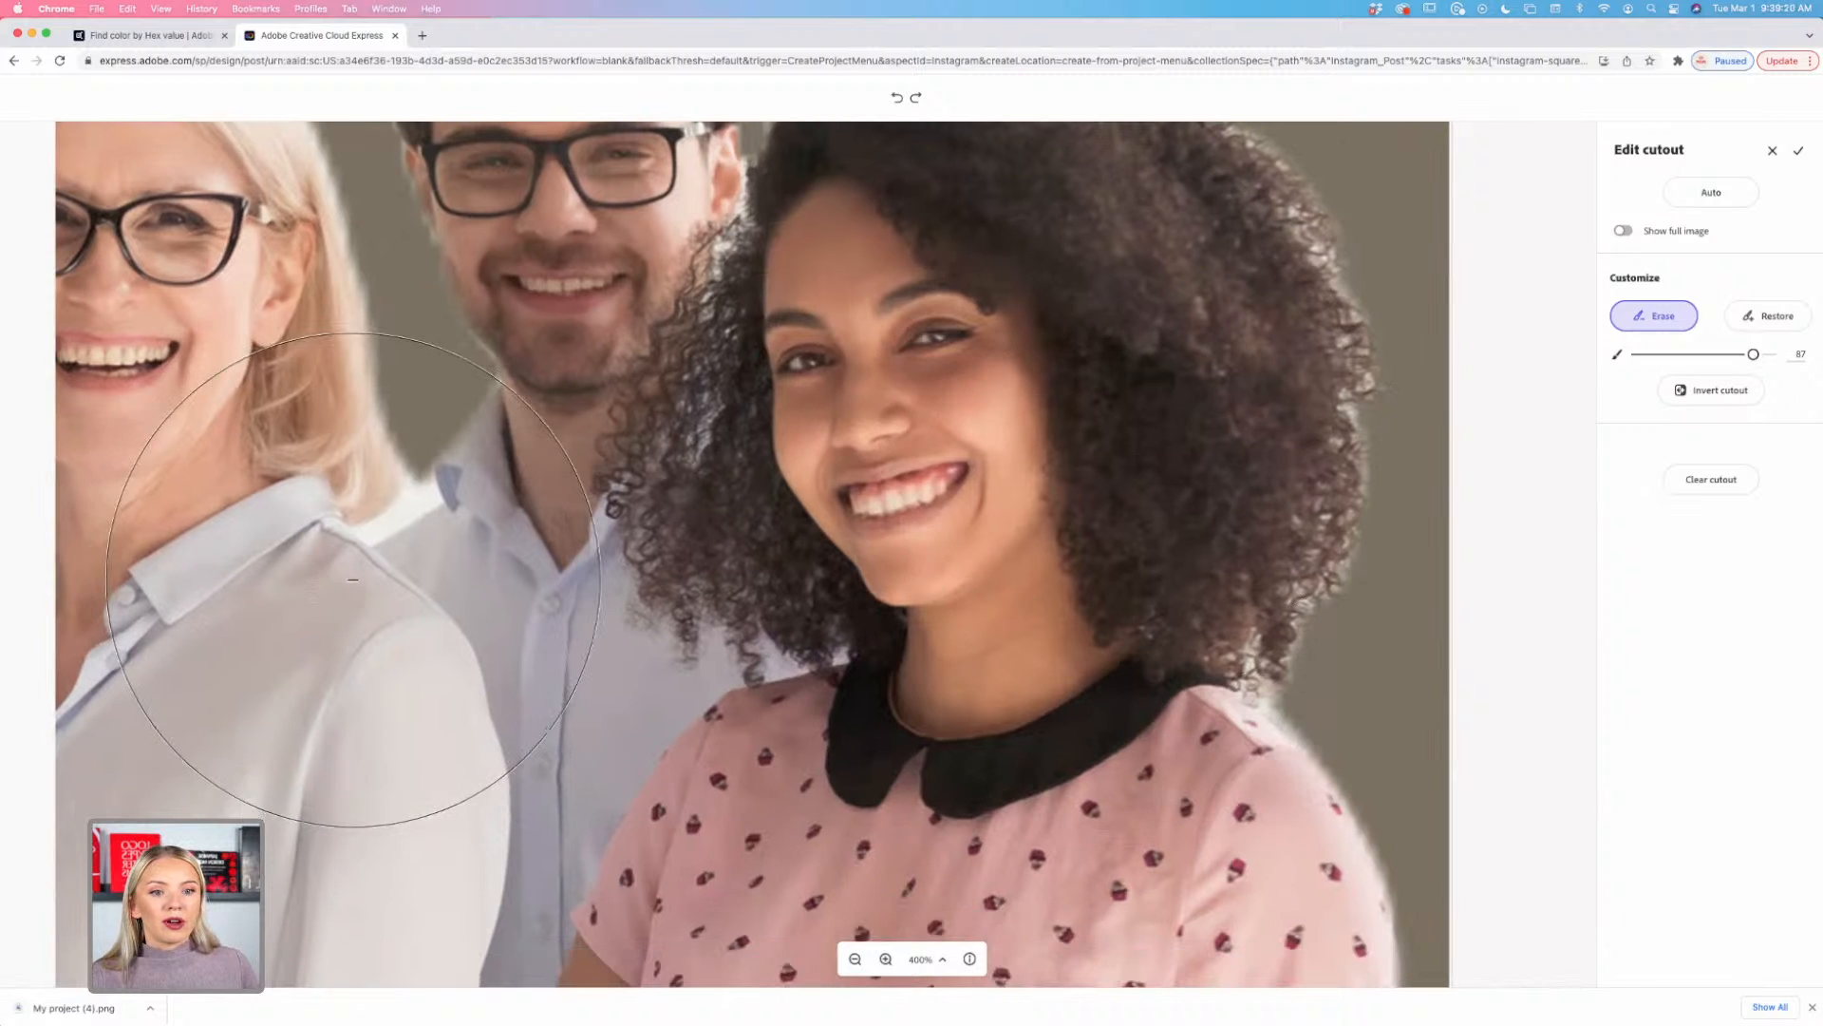
{"action": "scroll", "coordinate": [303, 669], "scroll_direction": "left", "scroll_amount": 5}
{"action": "scroll", "coordinate": [304, 669], "scroll_direction": "up", "scroll_amount": 4}
{"action": "scroll", "coordinate": [1424, 532], "scroll_direction": "right", "scroll_amount": 5}
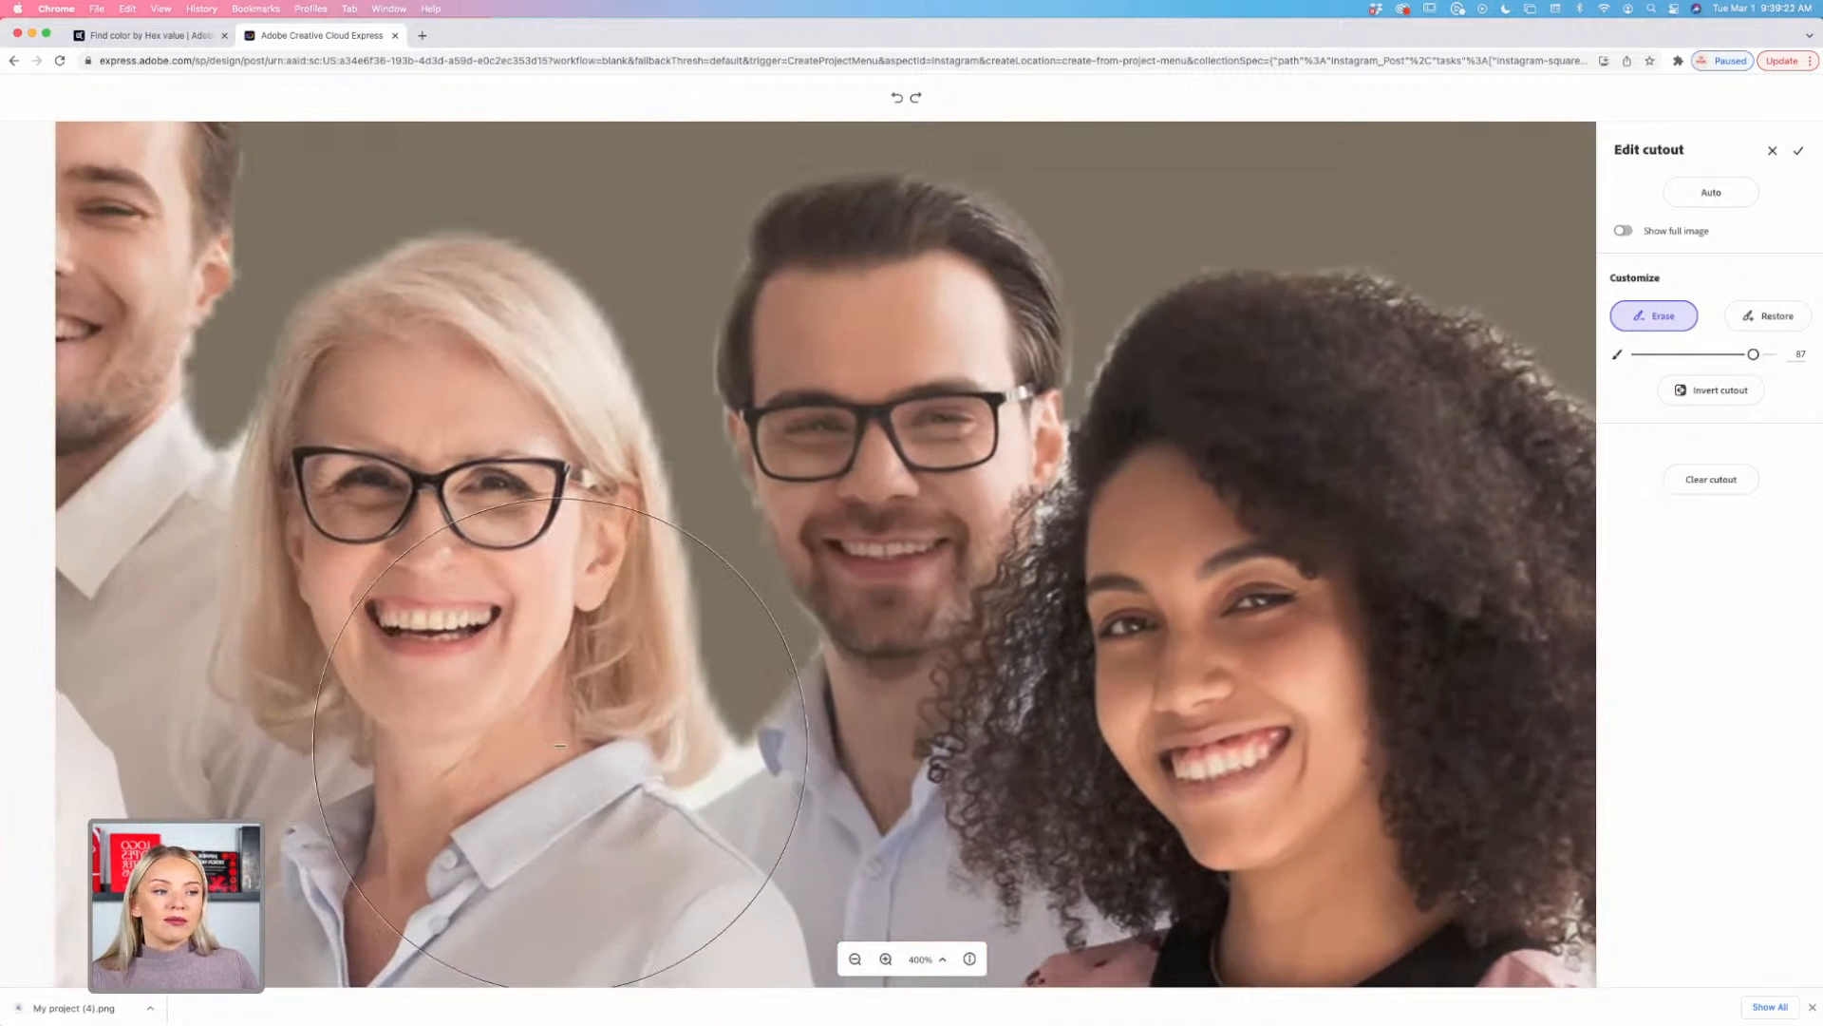
Step: With the erase brush at size 2, clean up beside the curly-haired woman's hair and above her shoulder, and apply the cutout
{"action": "left_click_drag", "start_coordinate": [1753, 354], "coordinate": [1637, 356]}
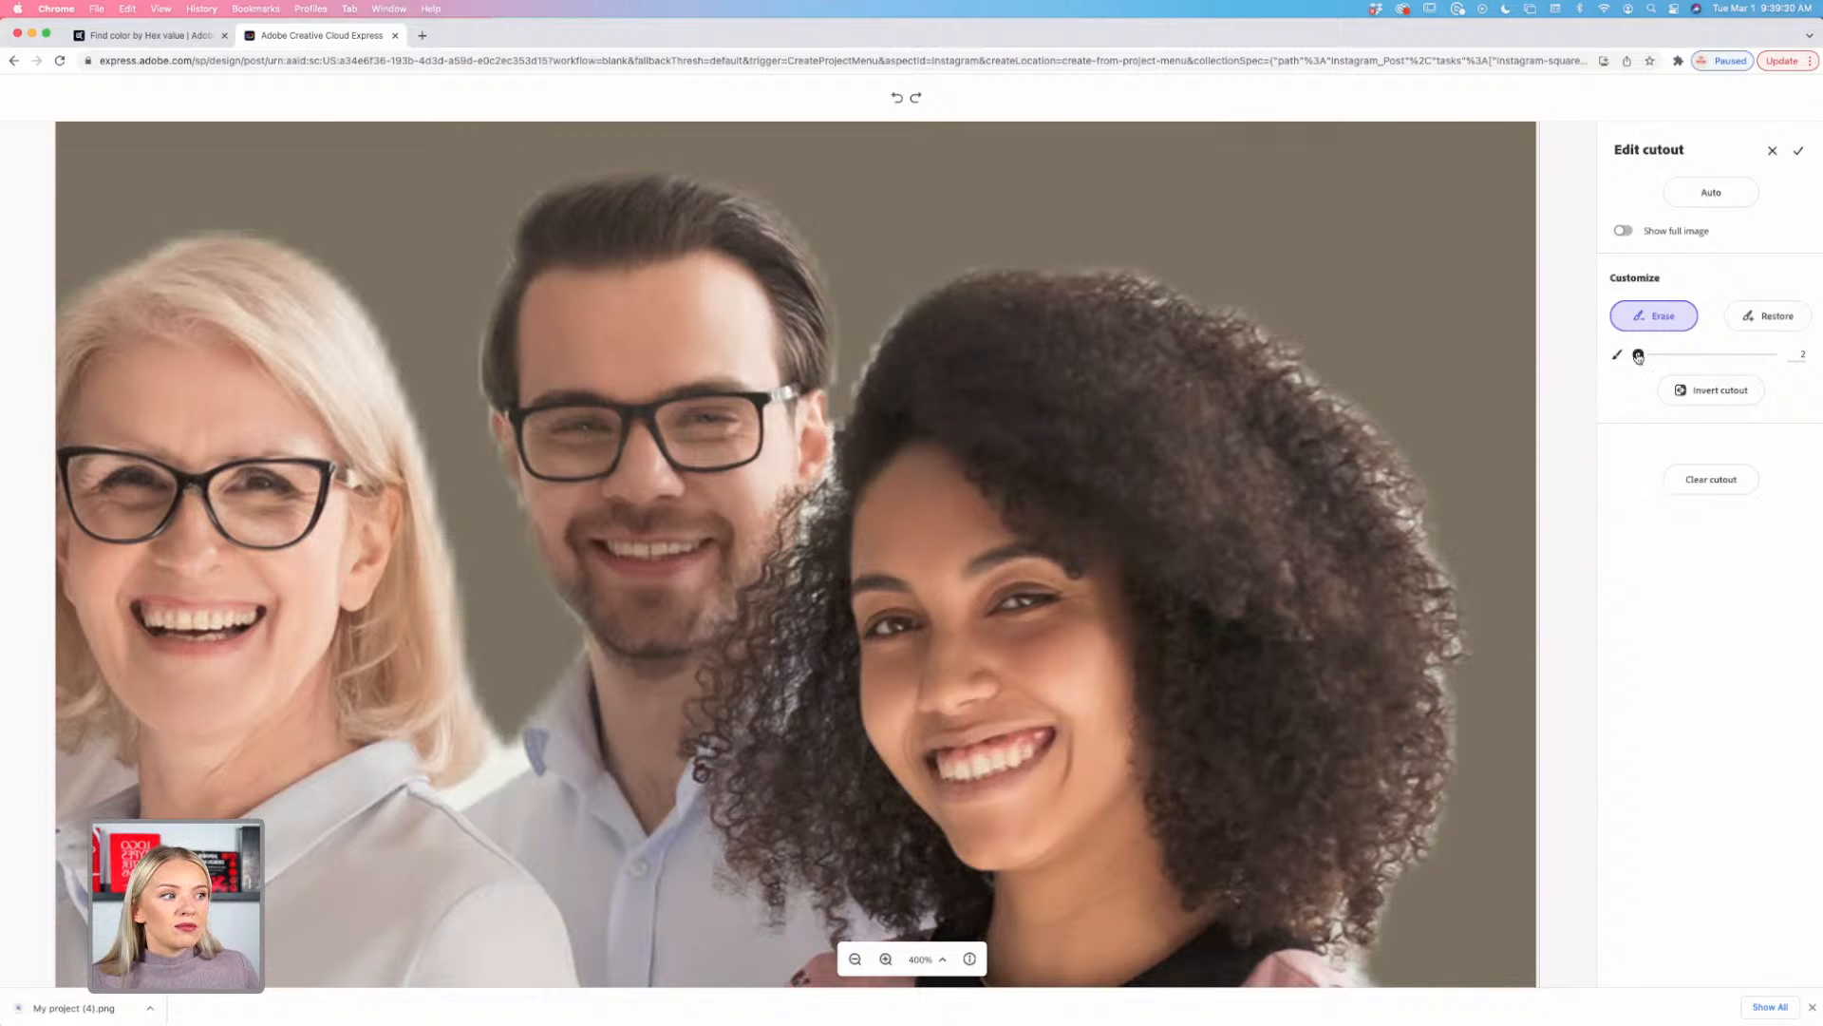
{"action": "mouse_move", "coordinate": [839, 413]}
{"action": "left_mouse_down"}
{"action": "mouse_move", "coordinate": [832, 441]}
{"action": "mouse_move", "coordinate": [854, 391]}
{"action": "left_mouse_up"}
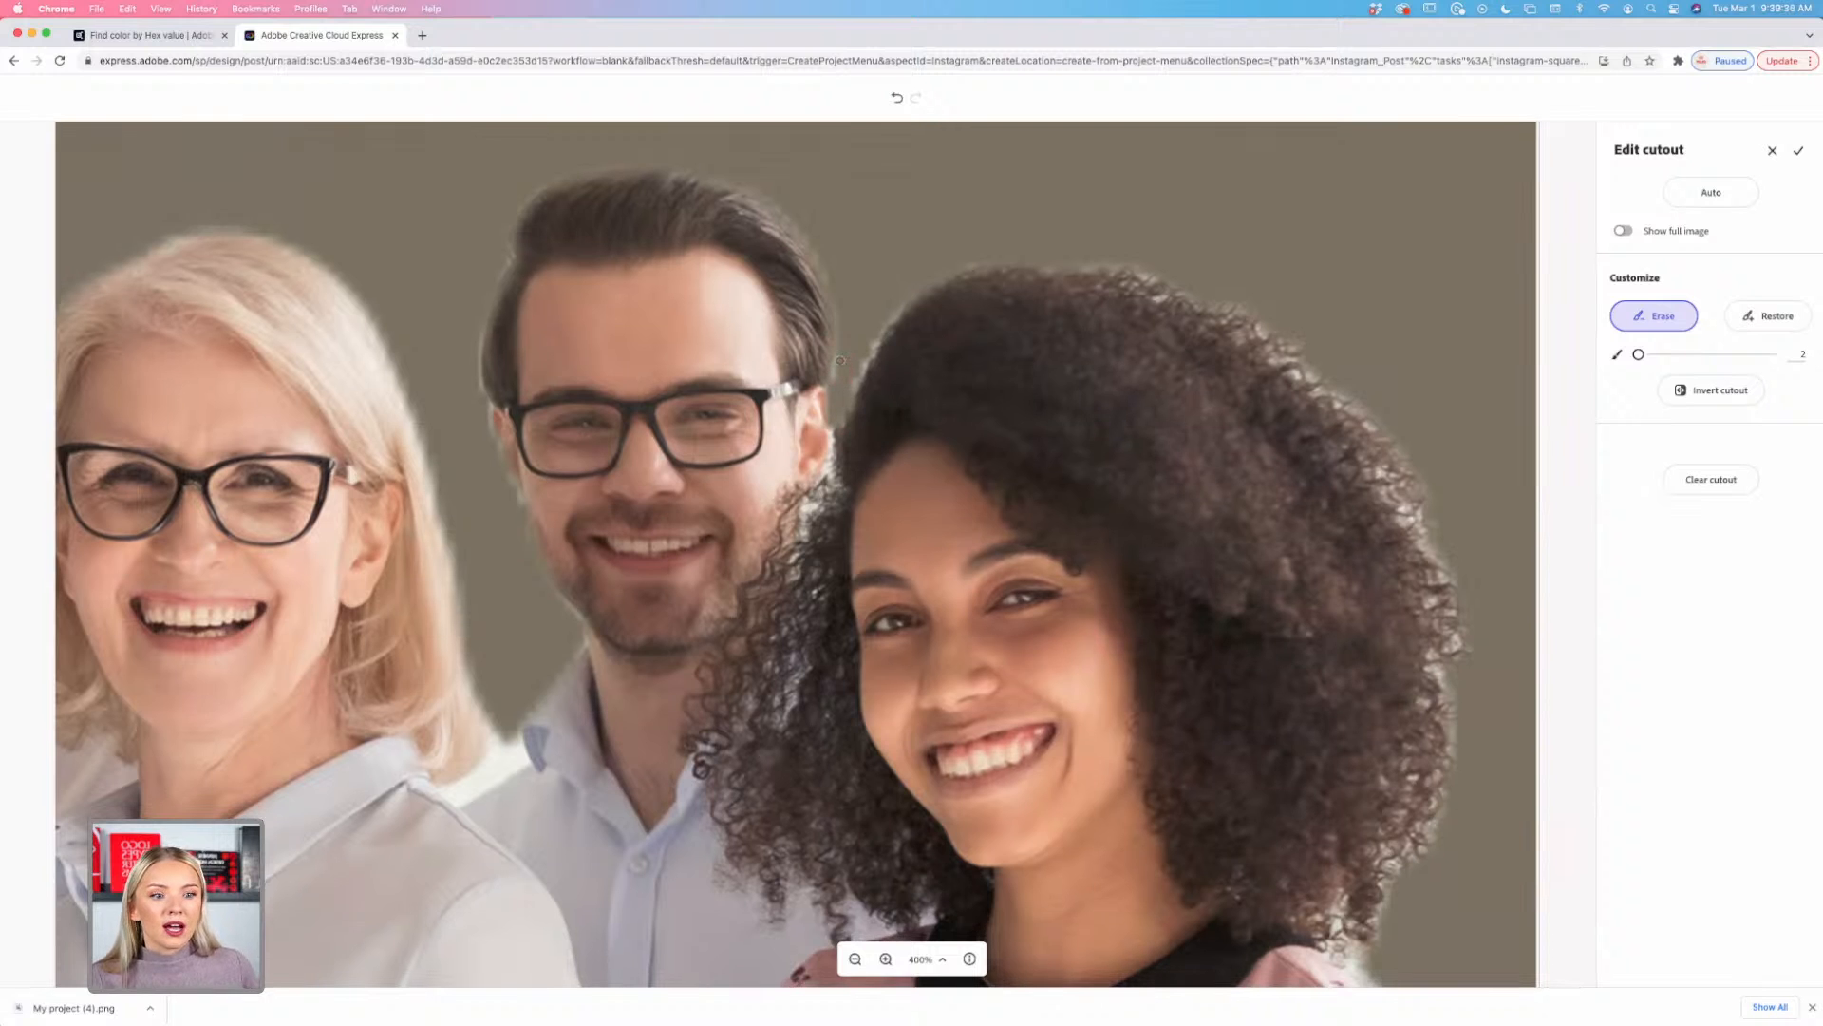
{"action": "scroll", "coordinate": [950, 380], "scroll_direction": "down", "scroll_amount": 8}
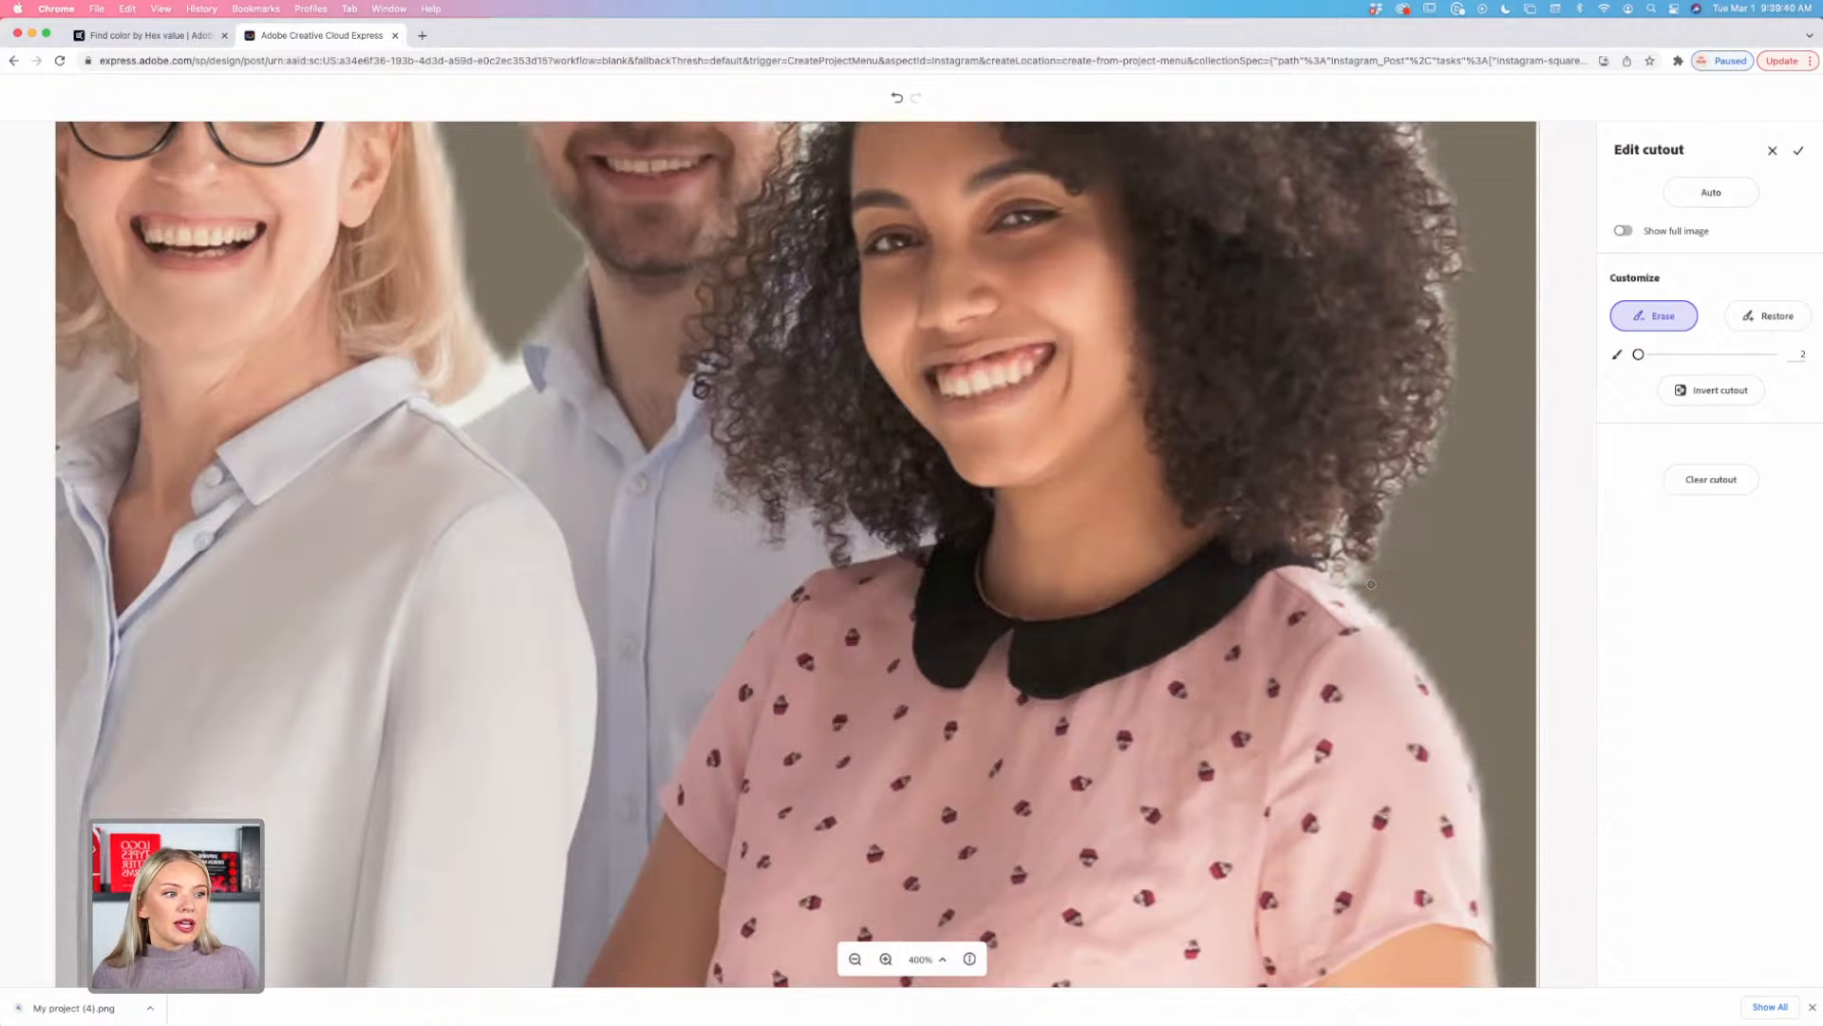
{"action": "left_click_drag", "start_coordinate": [1371, 584], "coordinate": [1355, 570]}
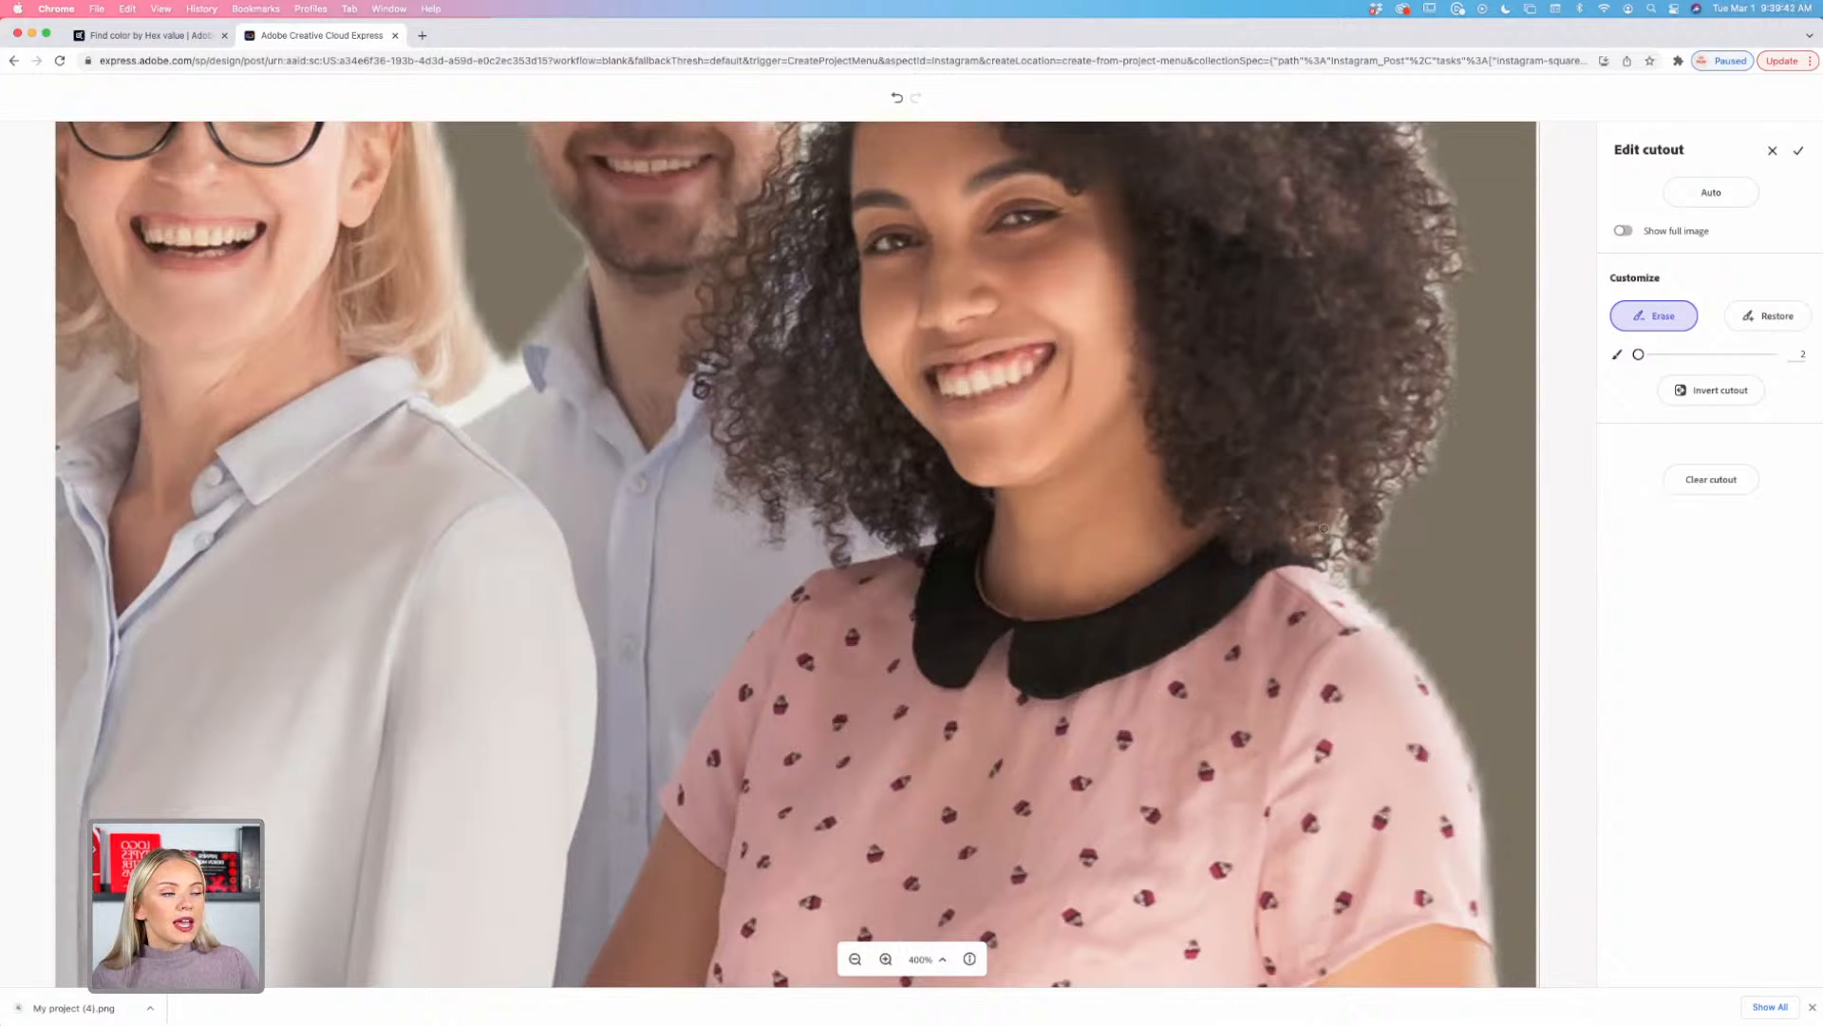
{"action": "left_click", "coordinate": [1798, 152]}
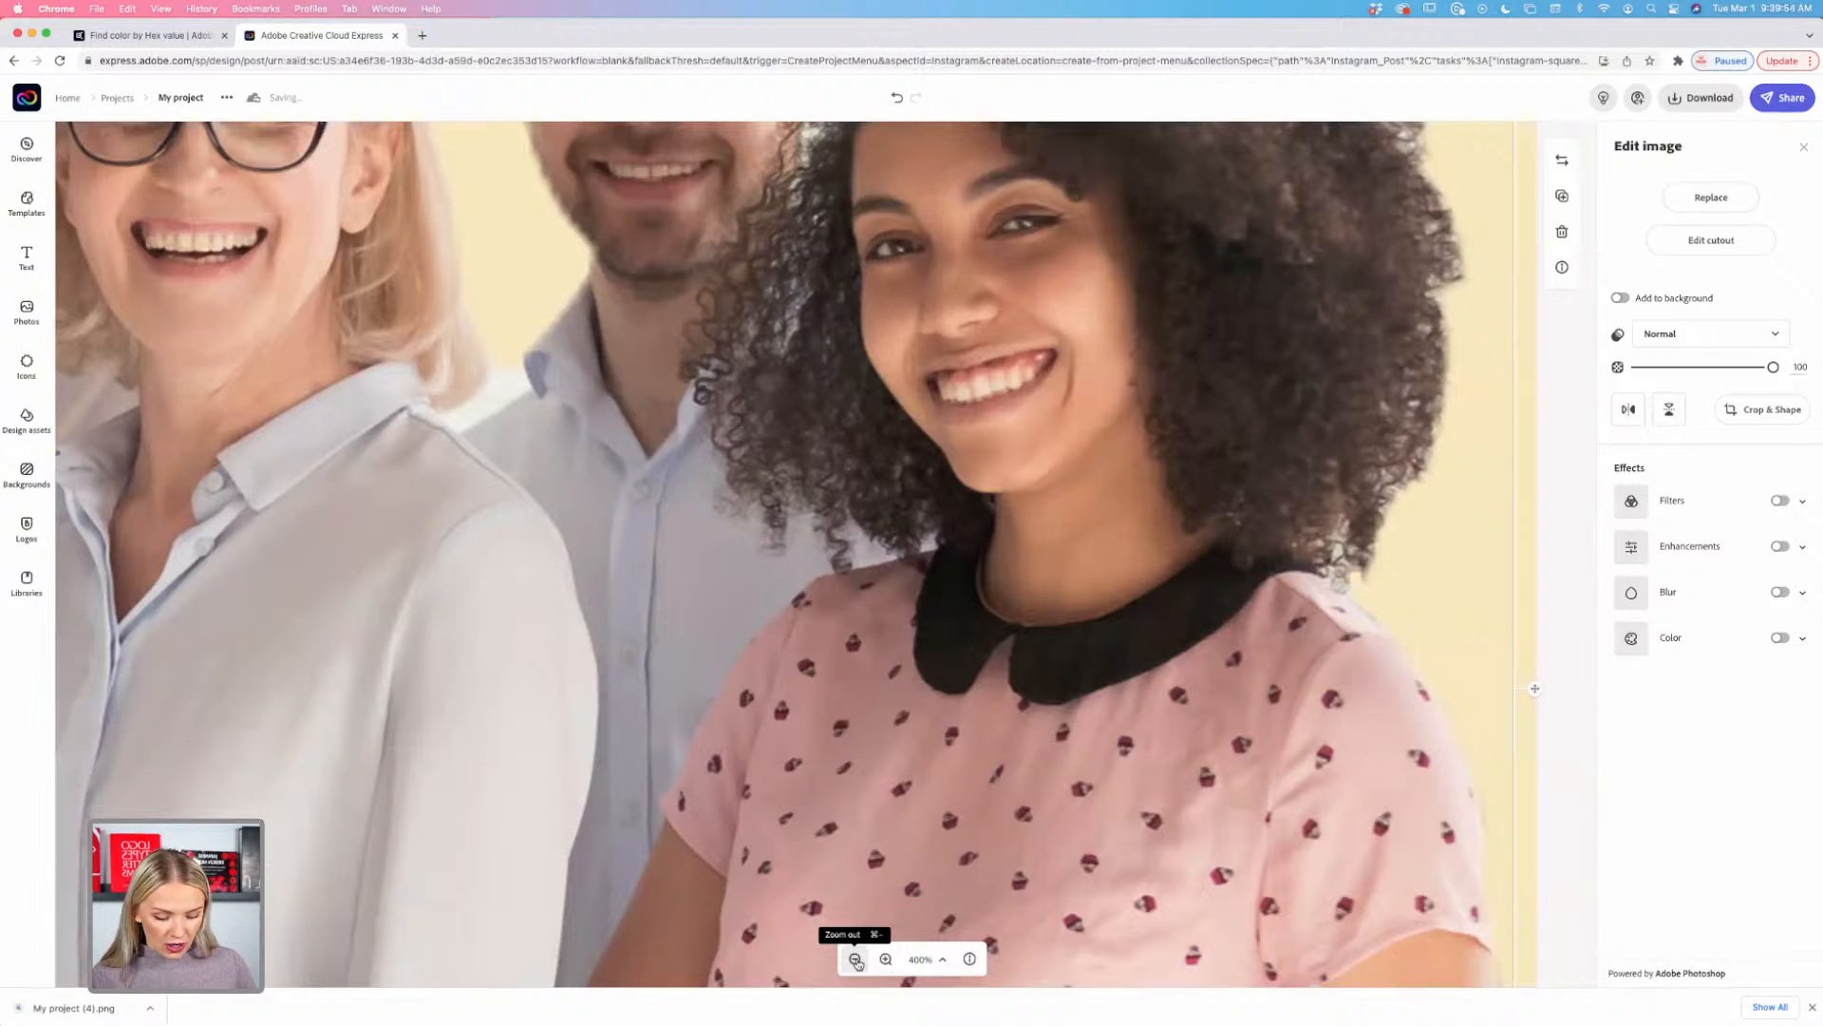
Step: Examine the team cutout against the cream background up close and as a whole, and deselect the photo
{"action": "left_click", "coordinate": [855, 960]}
{"action": "left_click", "coordinate": [856, 959]}
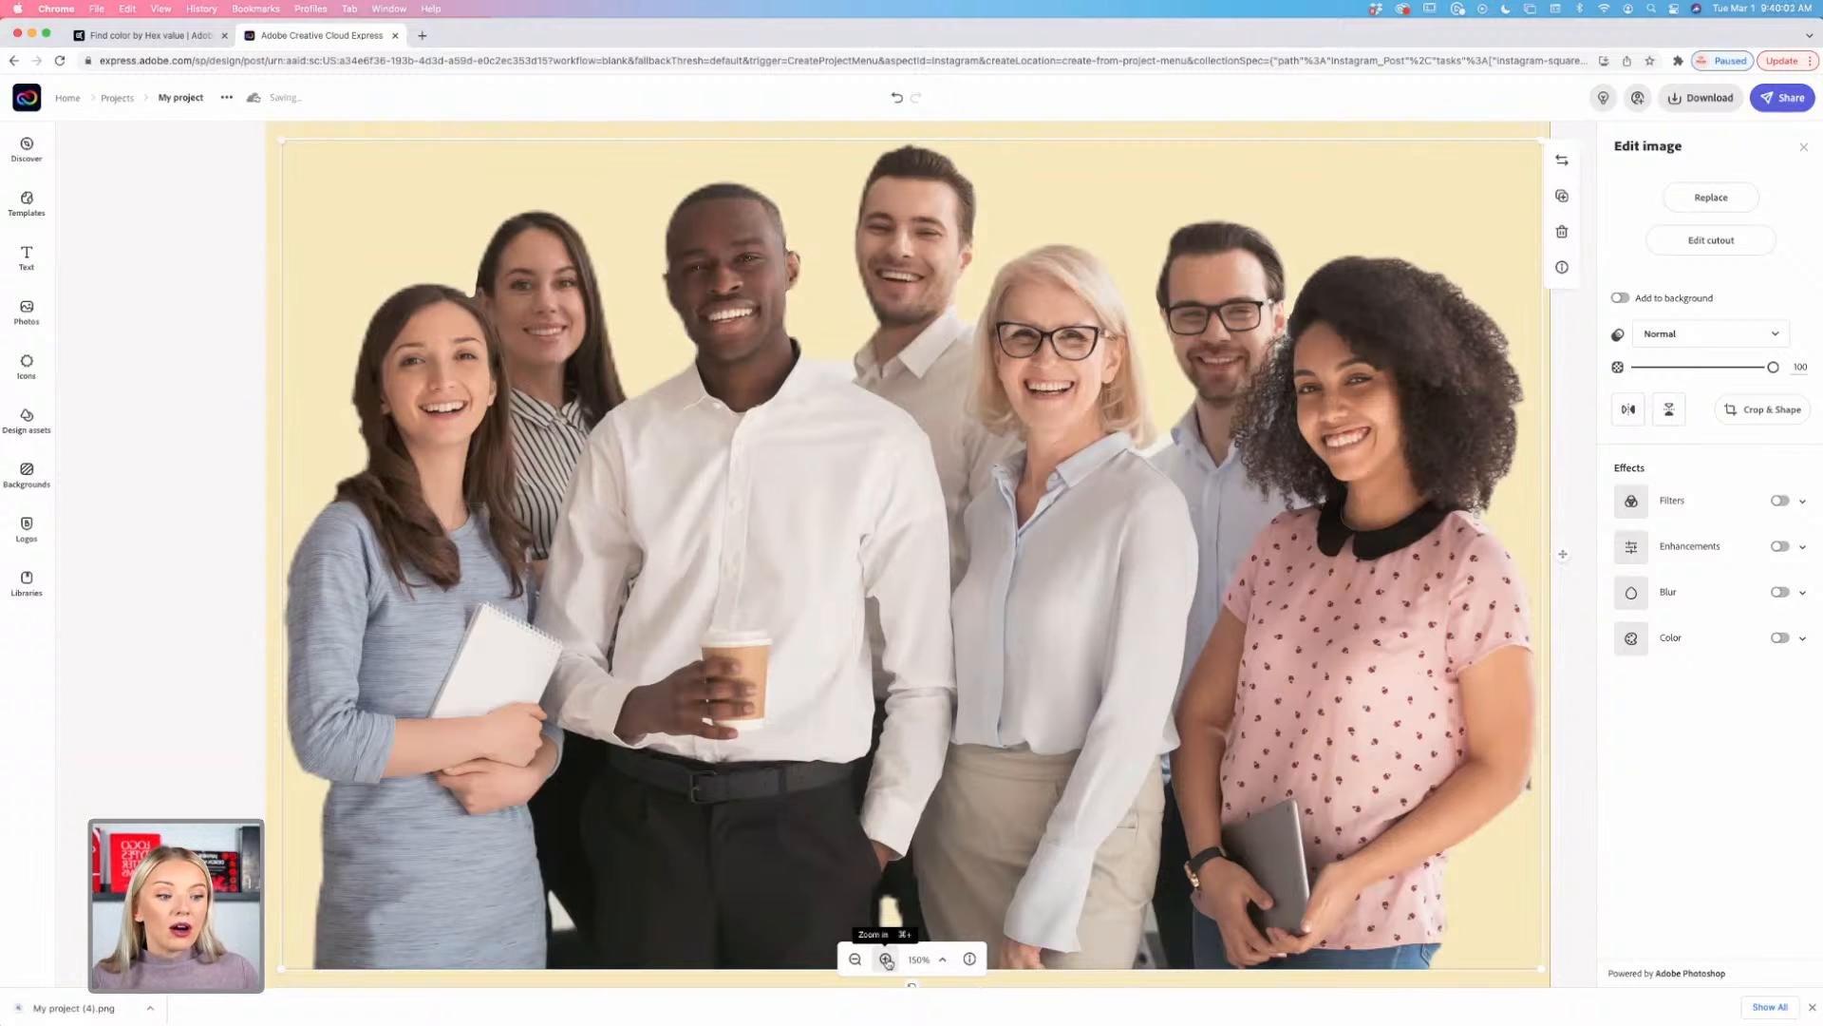
{"action": "key", "text": "super+plus"}
{"action": "key", "text": "super+plus"}
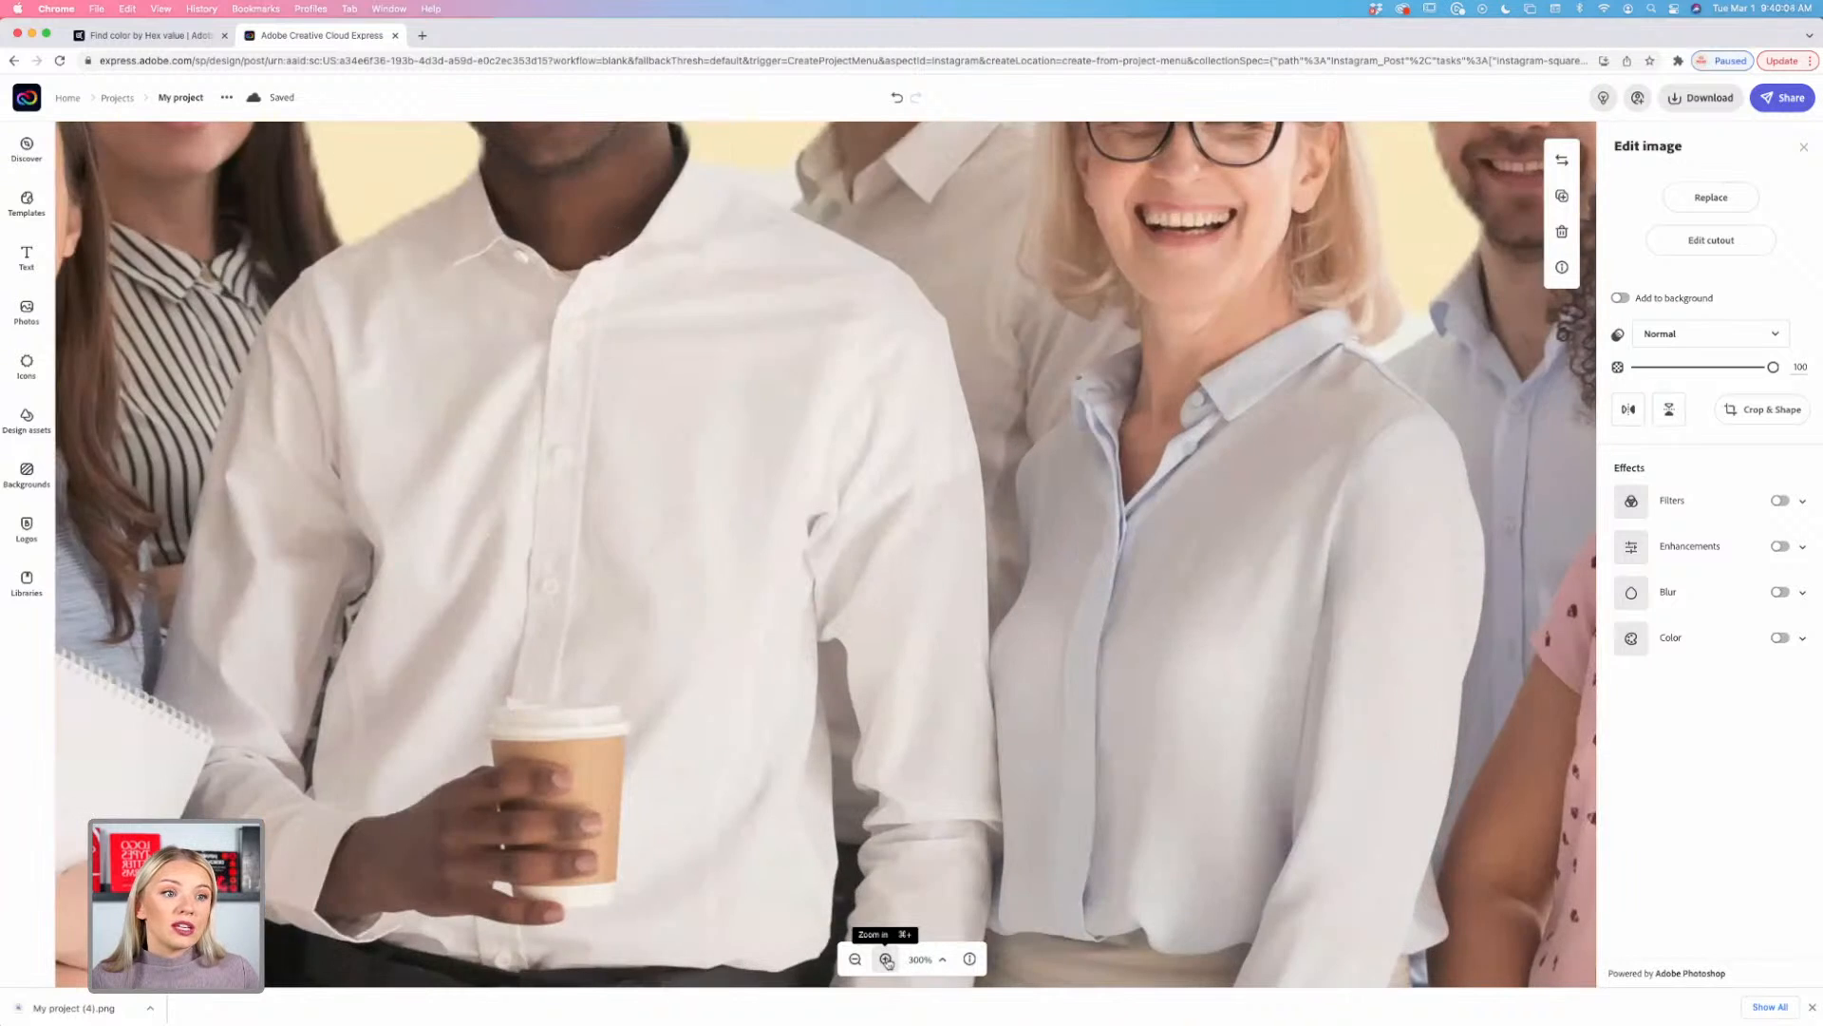
{"action": "key", "text": "super+minus"}
{"action": "key", "text": "super+minus"}
{"action": "key", "text": "super+minus"}
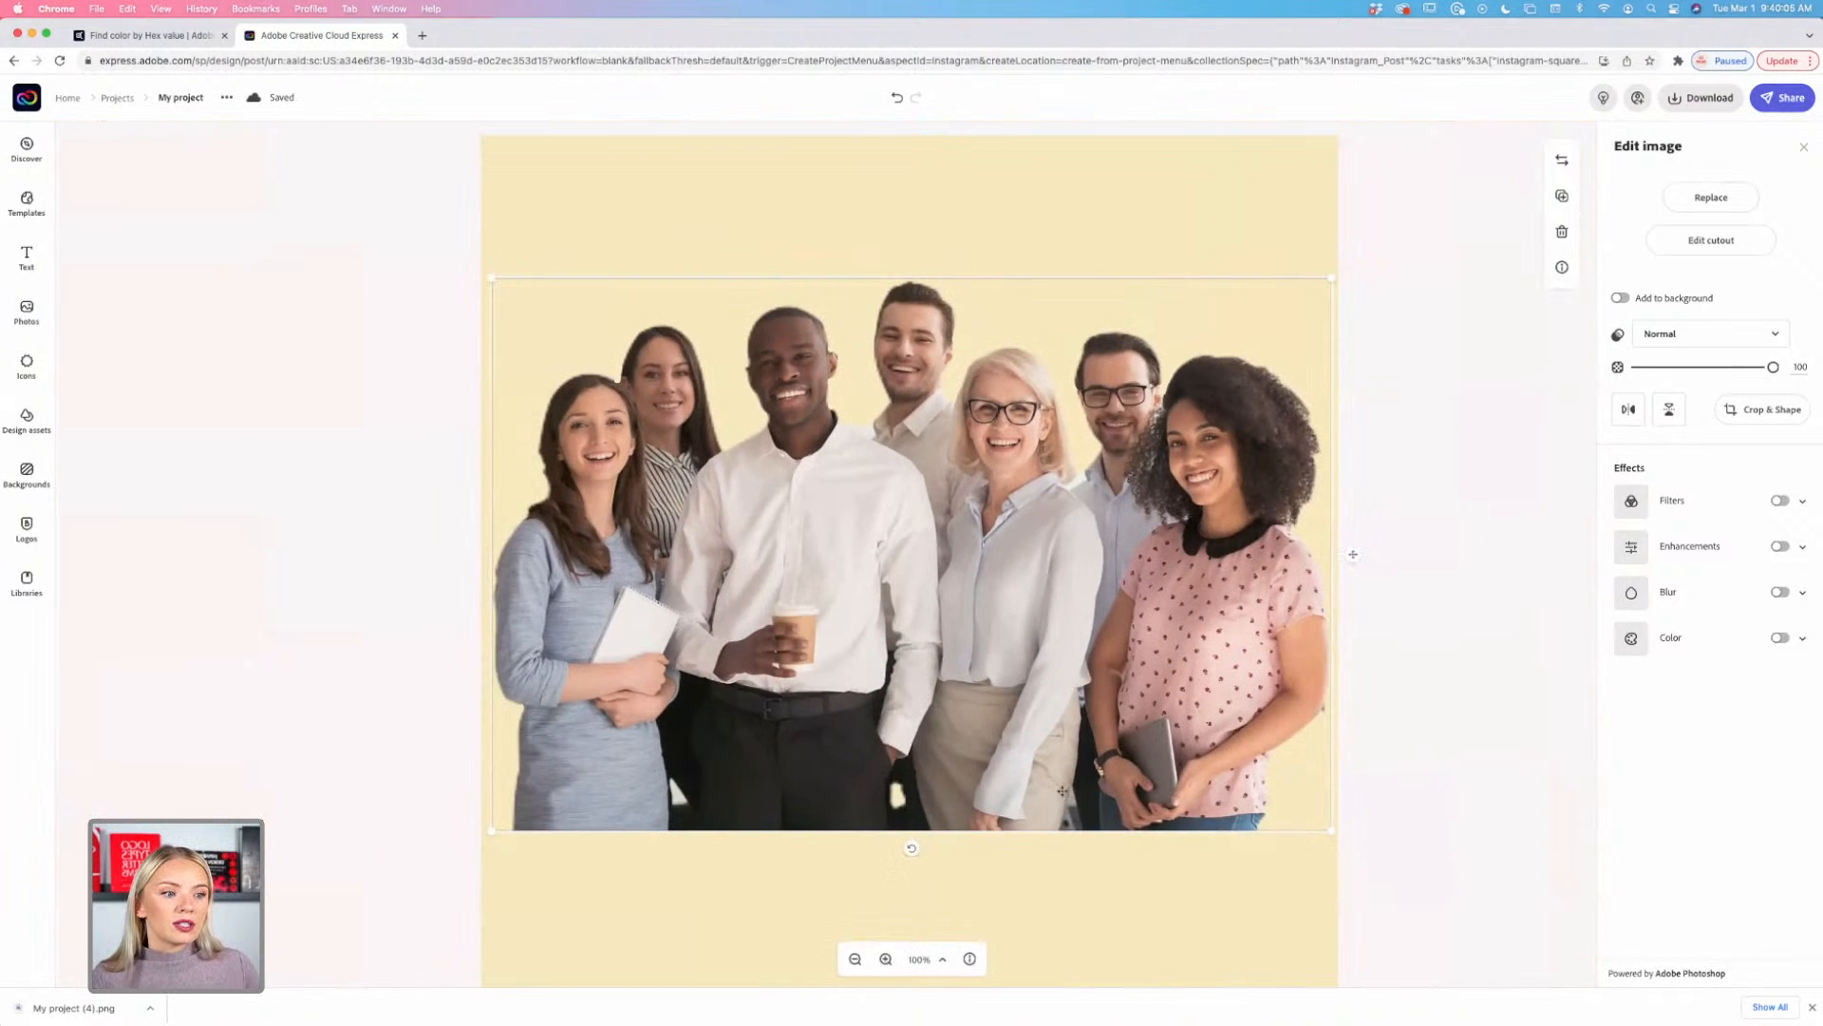
{"action": "scroll", "coordinate": [1065, 786], "scroll_direction": "right", "scroll_amount": 2}
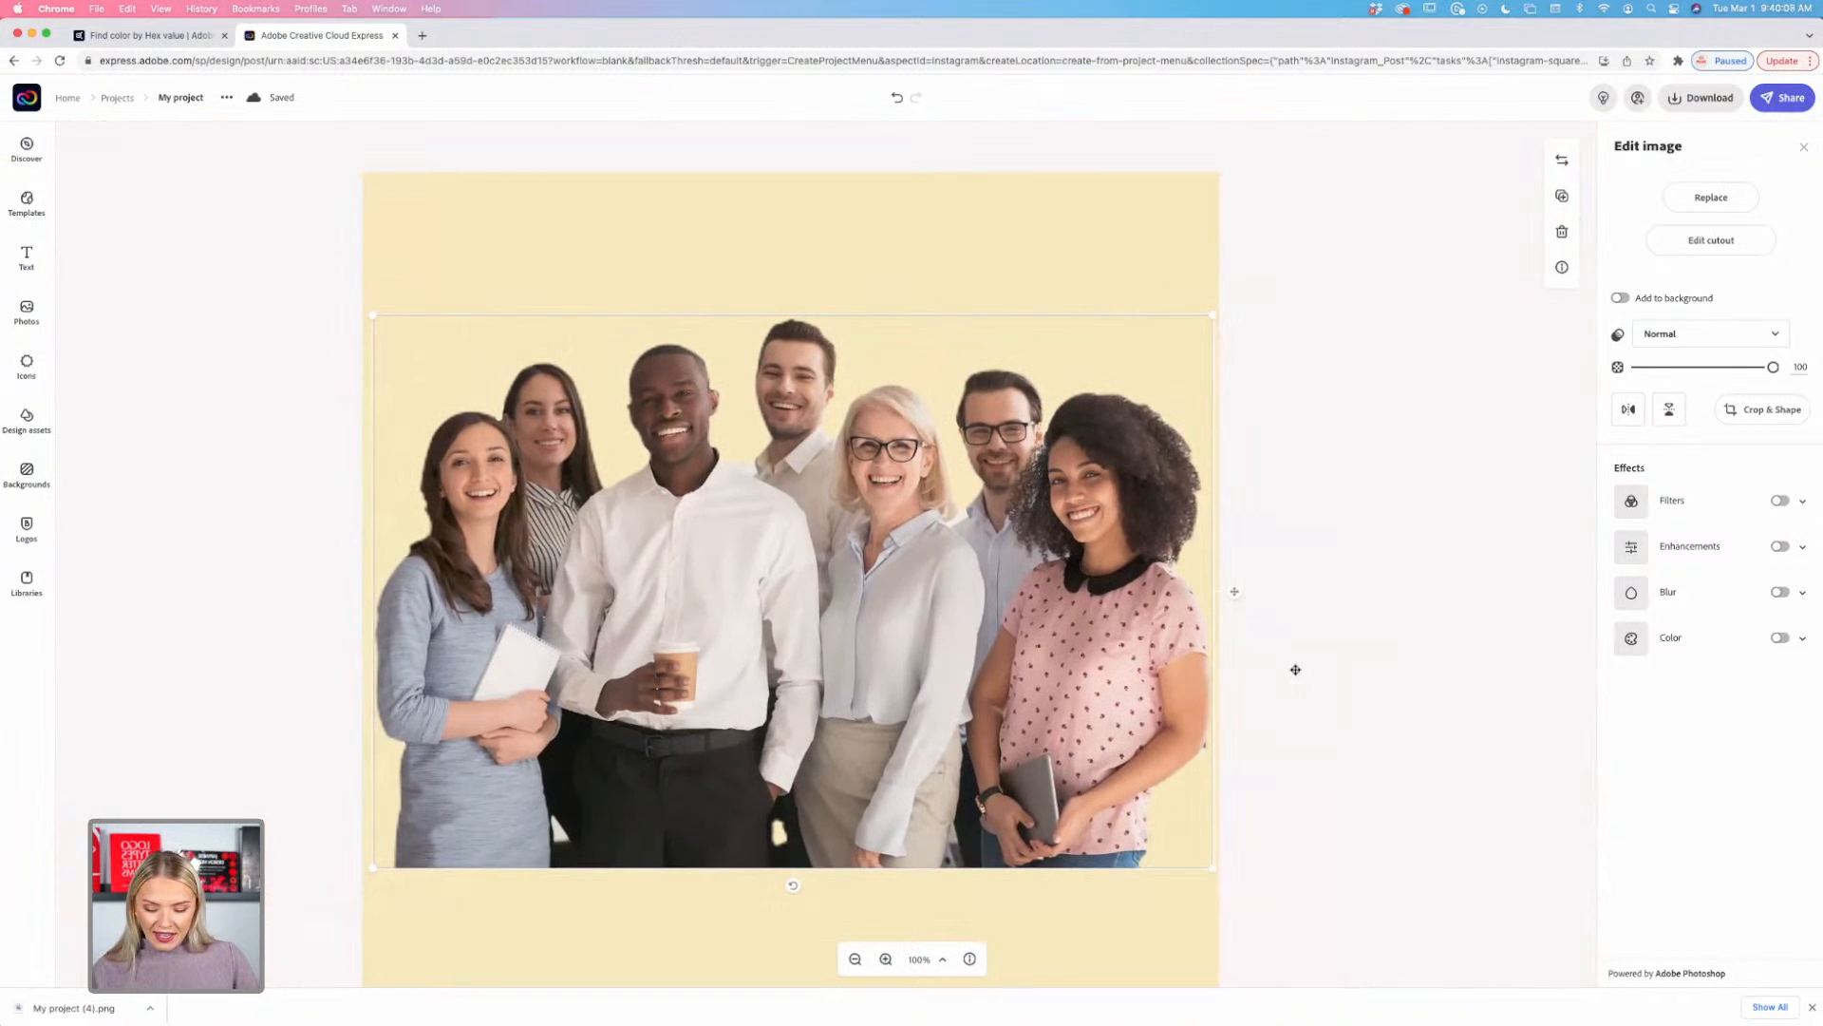
{"action": "left_click", "coordinate": [1316, 672]}
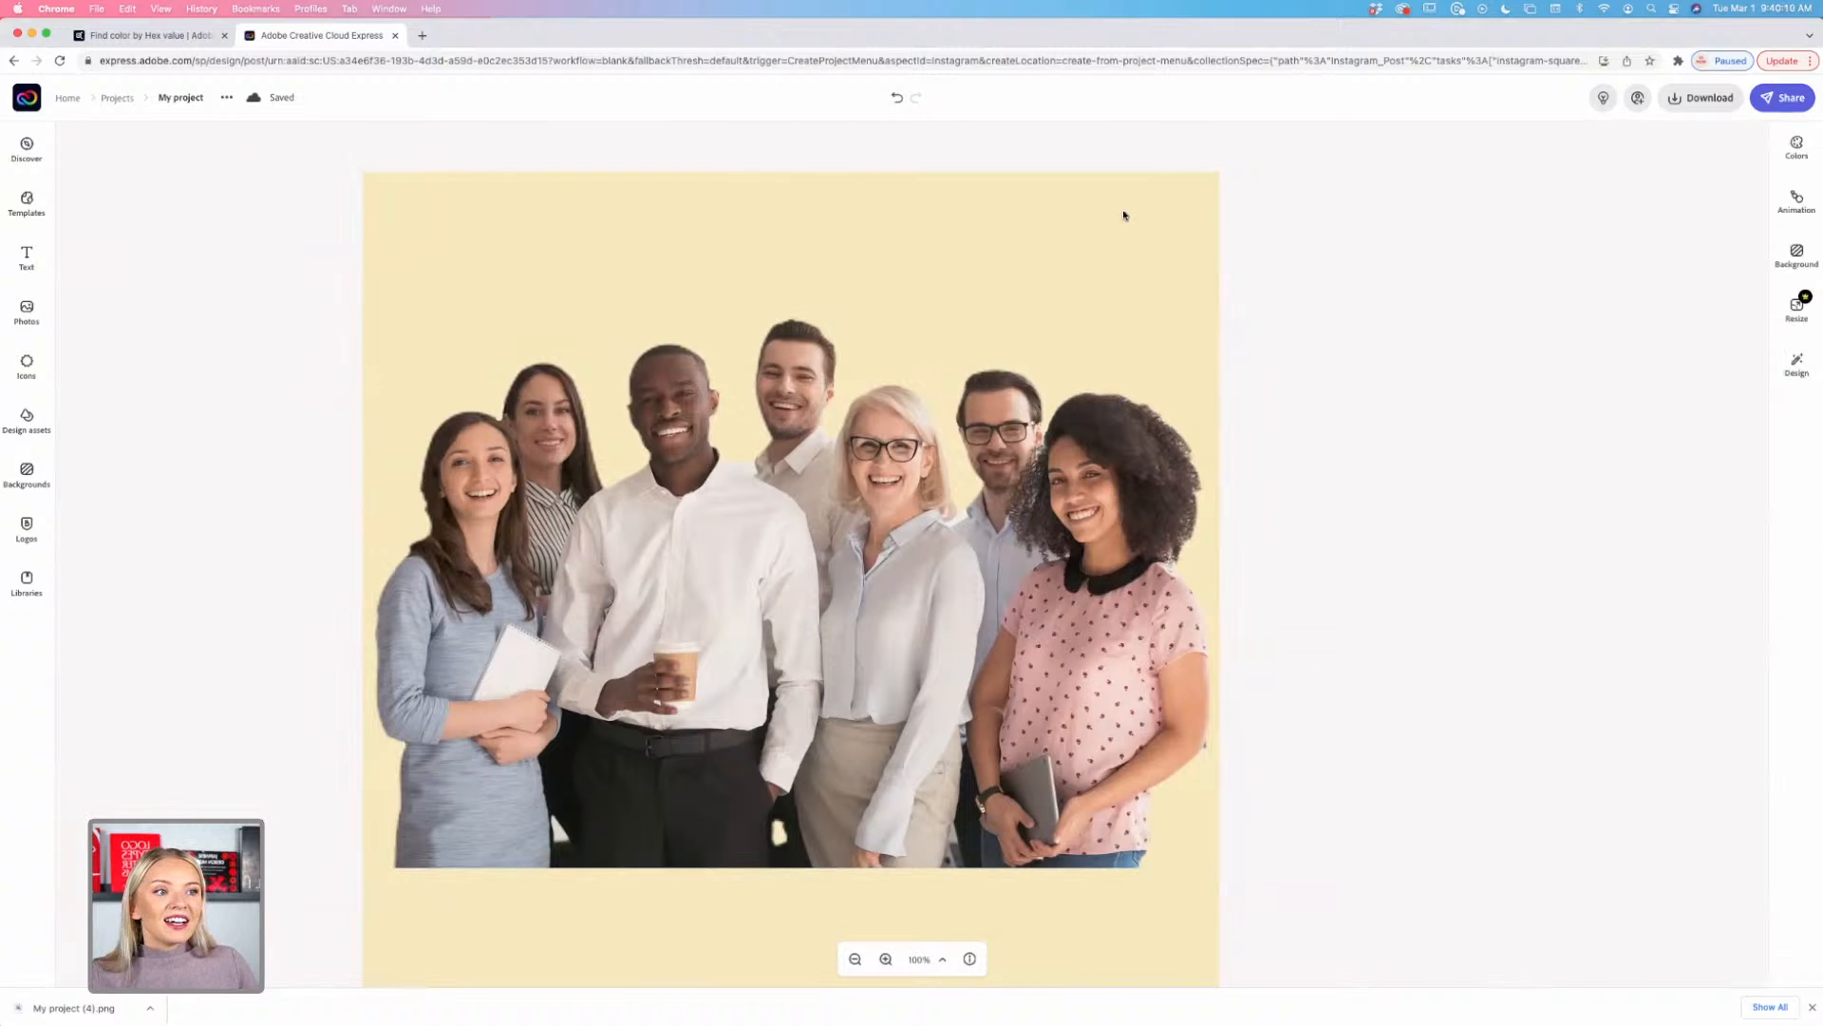
Step: Change the canvas background to the custom pale beige #ECE9DF
{"action": "left_click", "coordinate": [1093, 242]}
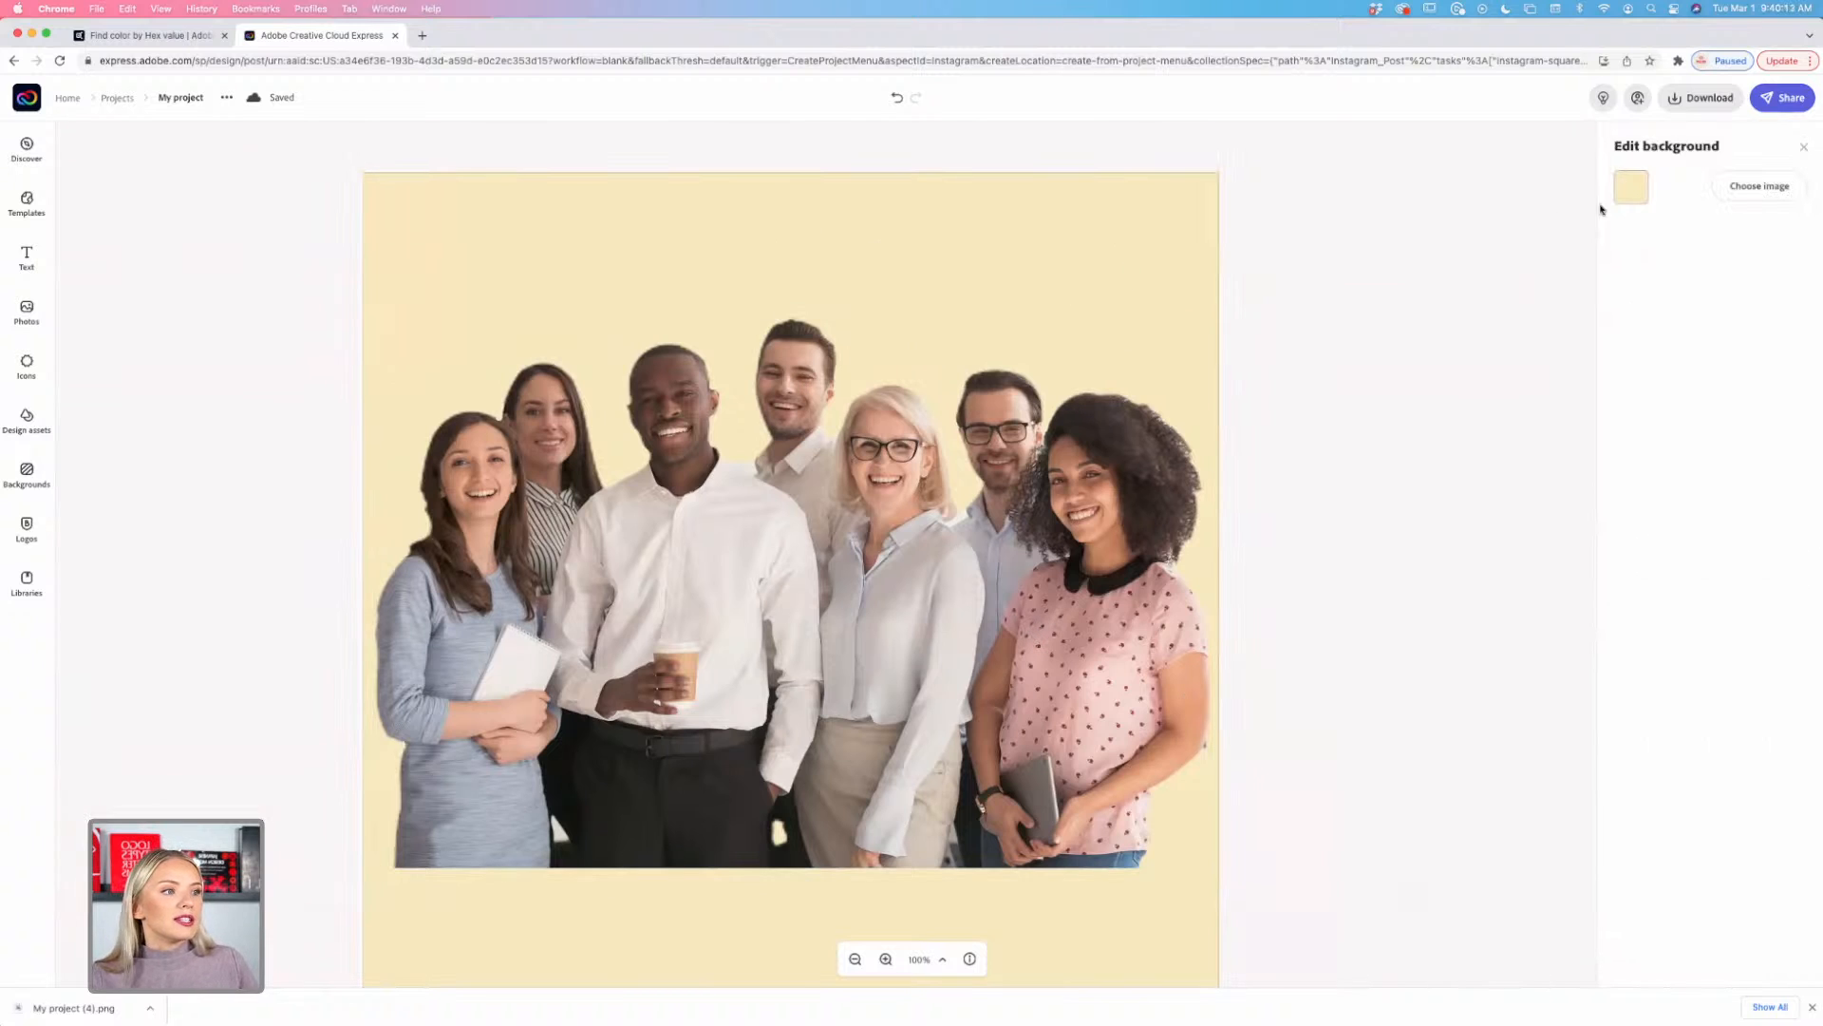
{"action": "left_click", "coordinate": [1624, 197]}
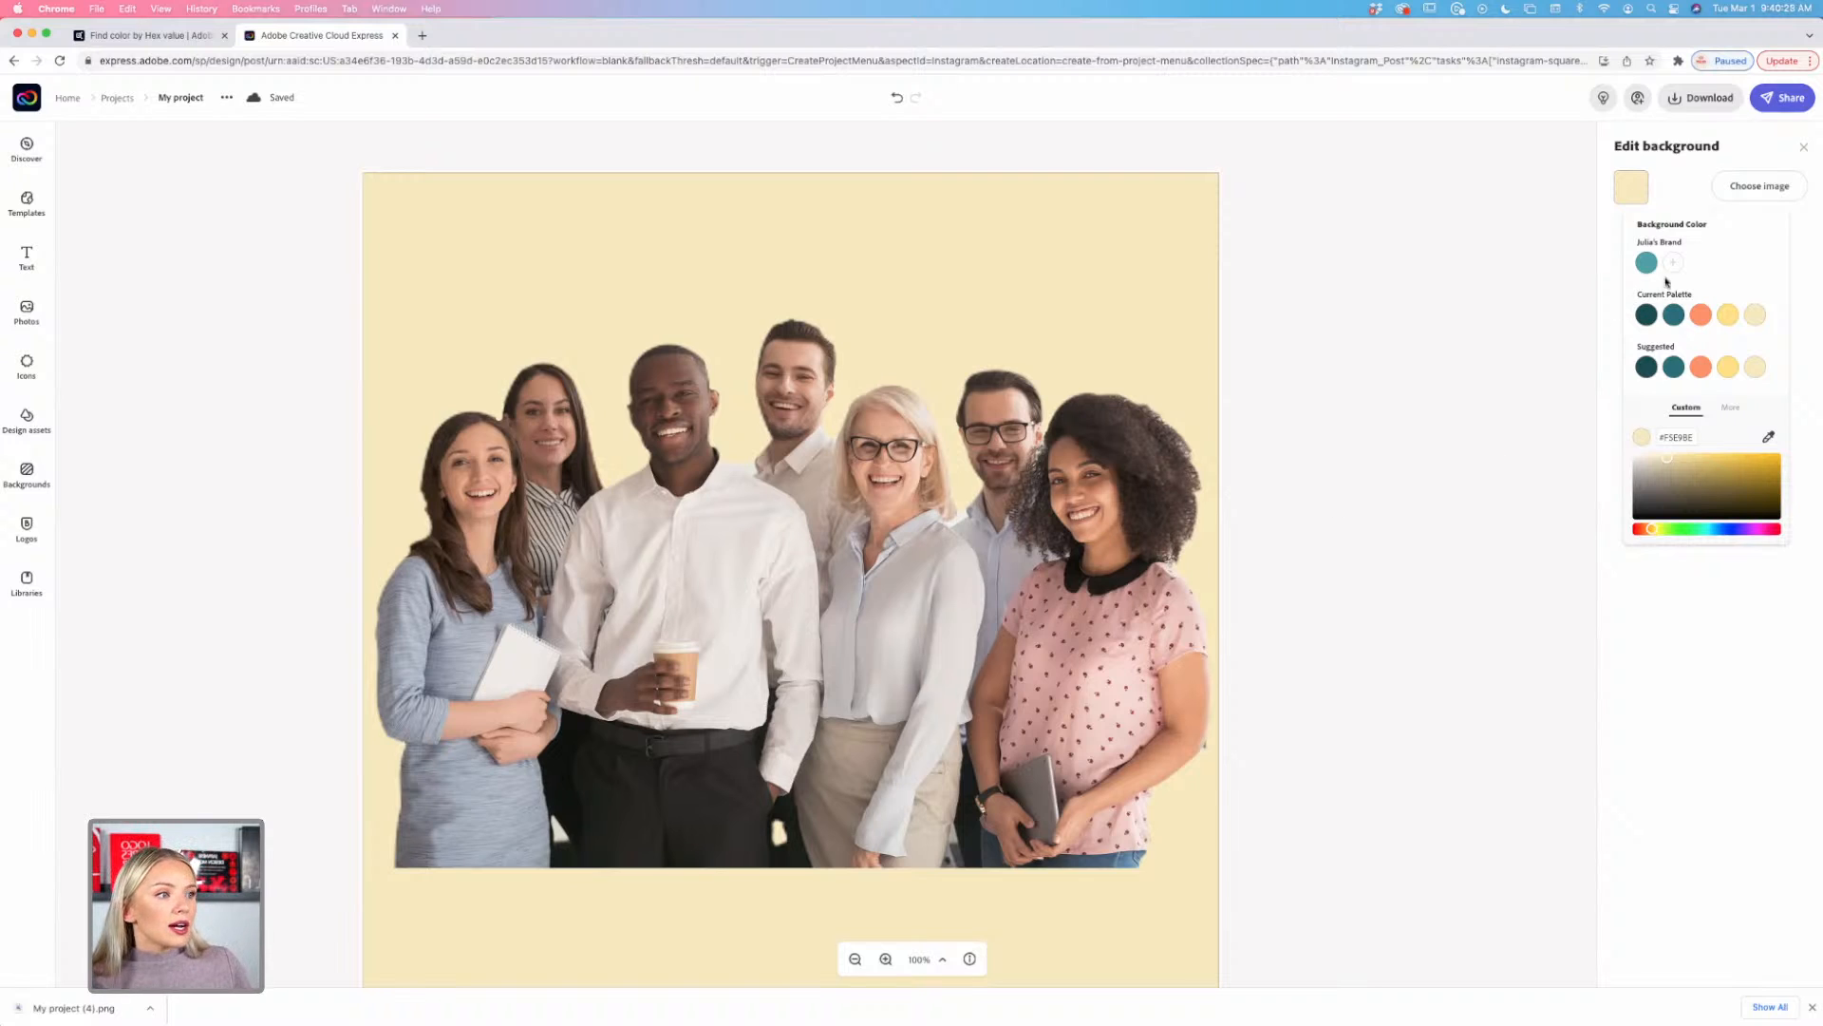
{"action": "left_click", "coordinate": [1646, 462]}
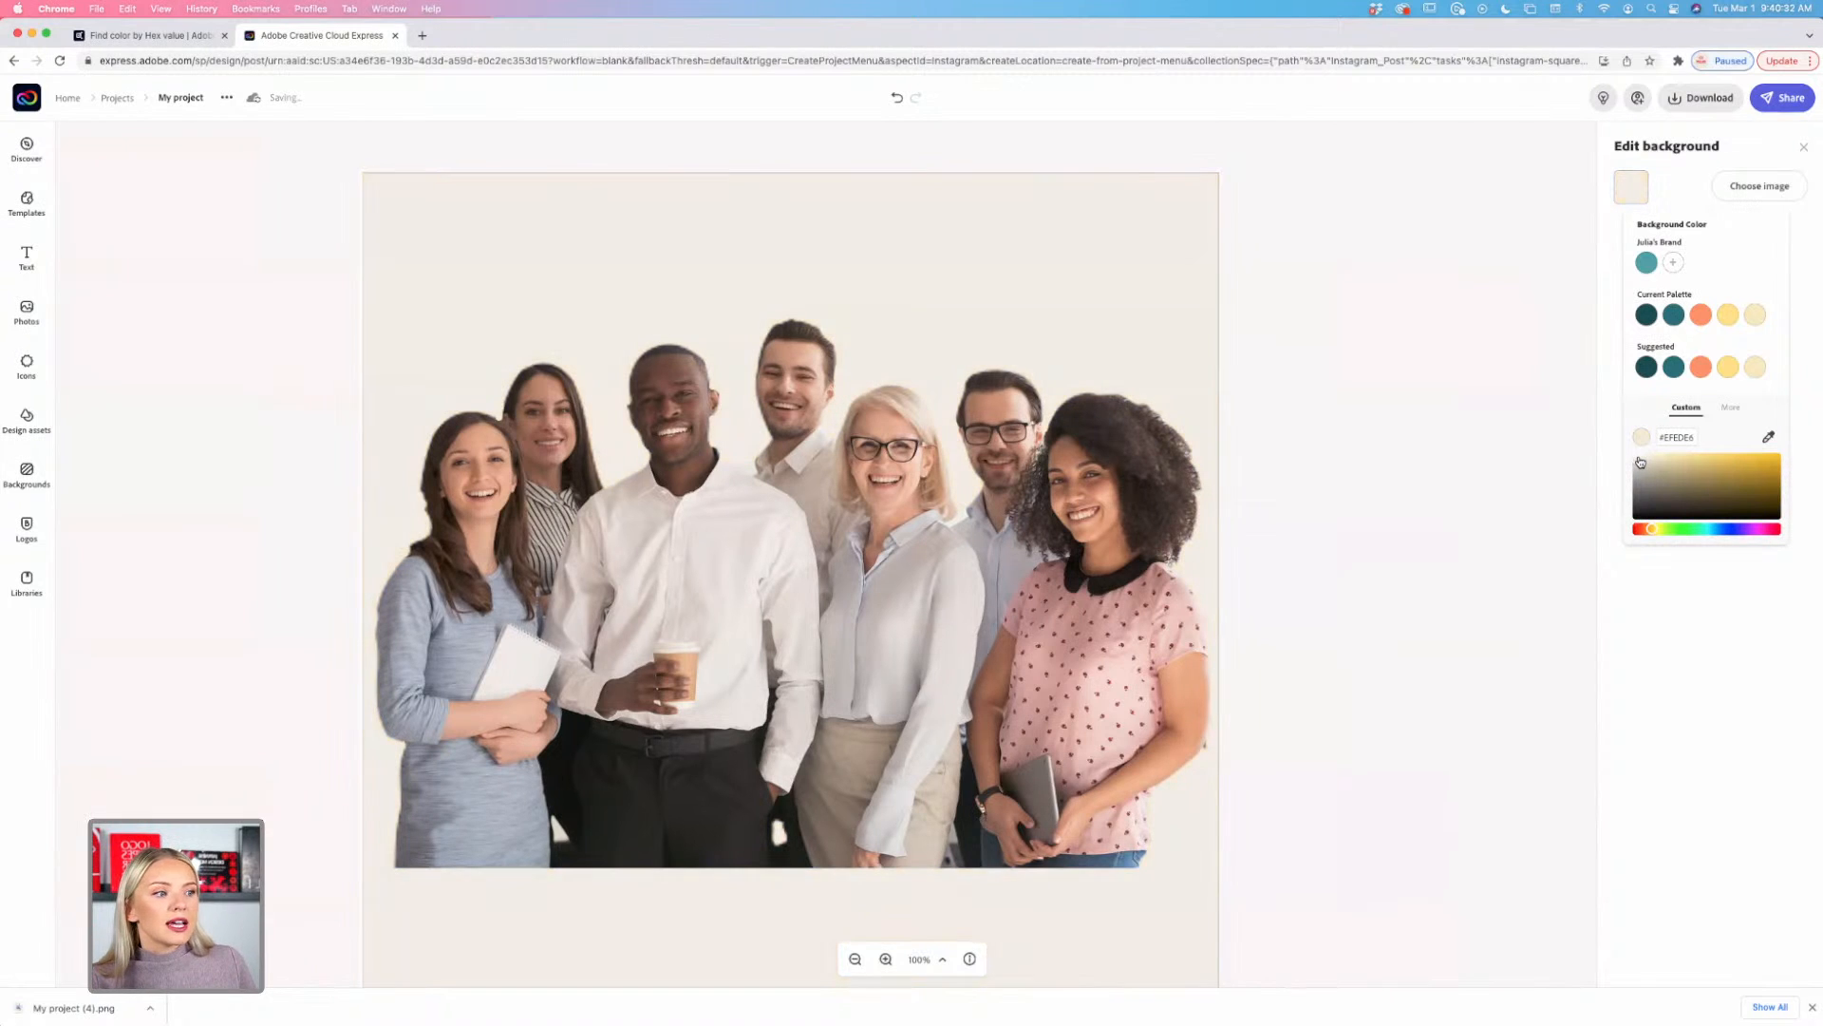
{"action": "left_click", "coordinate": [1641, 460]}
{"action": "left_click", "coordinate": [1641, 462]}
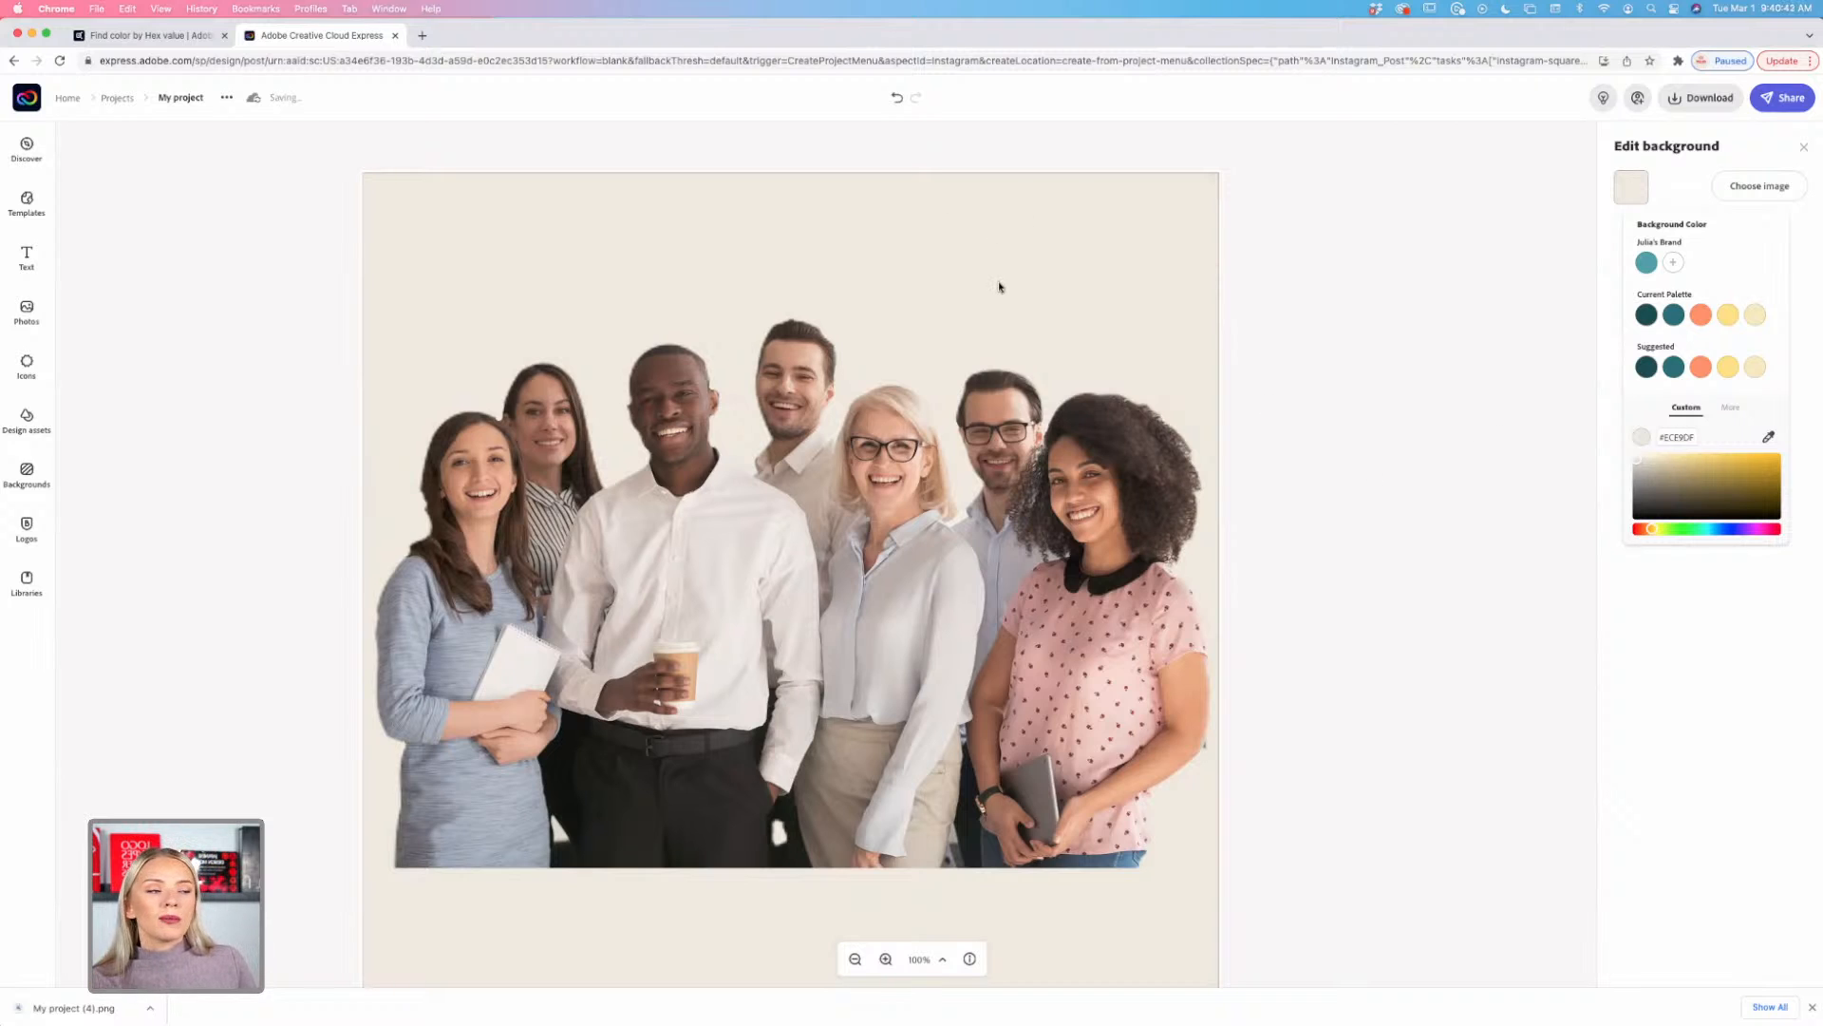
{"action": "left_click", "coordinate": [217, 220]}
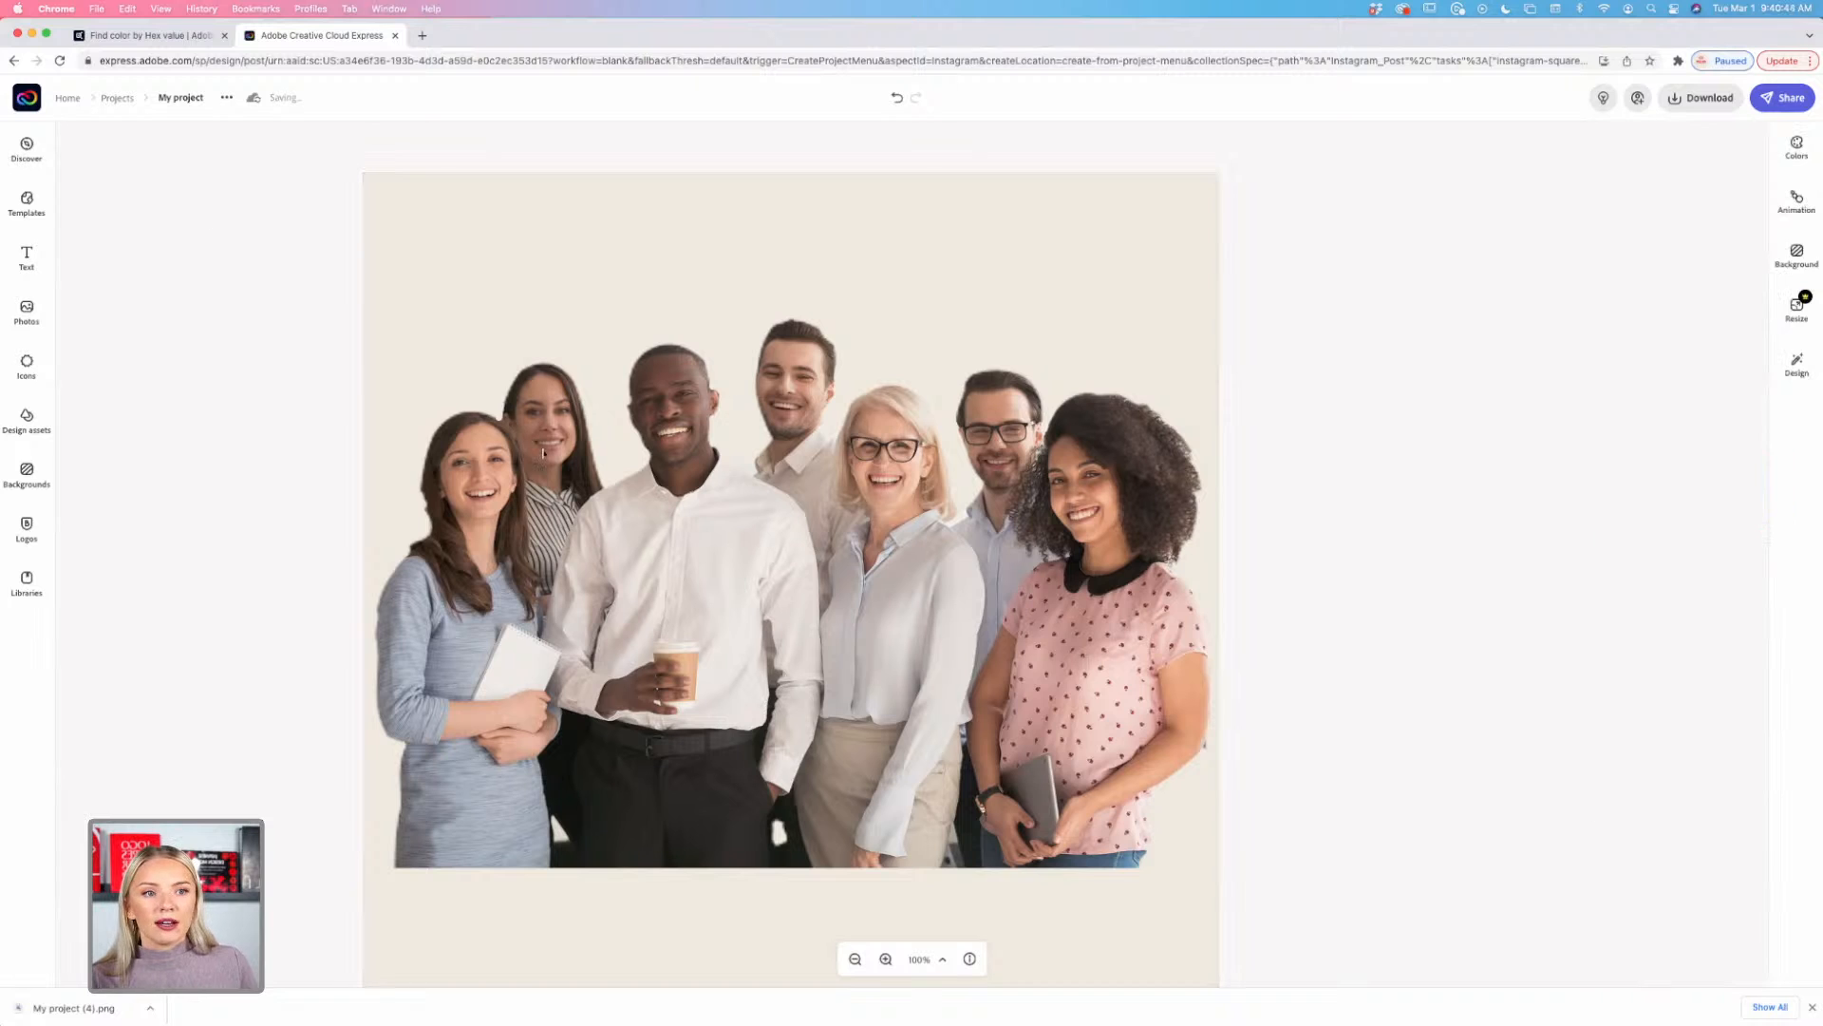
Step: Enlarge the team photo beyond both sides of the canvas and reposition the group across its lower part
{"action": "left_click", "coordinate": [700, 482]}
{"action": "left_click_drag", "start_coordinate": [696, 494], "coordinate": [694, 512]}
{"action": "scroll", "coordinate": [693, 512], "scroll_direction": "down", "scroll_amount": 3}
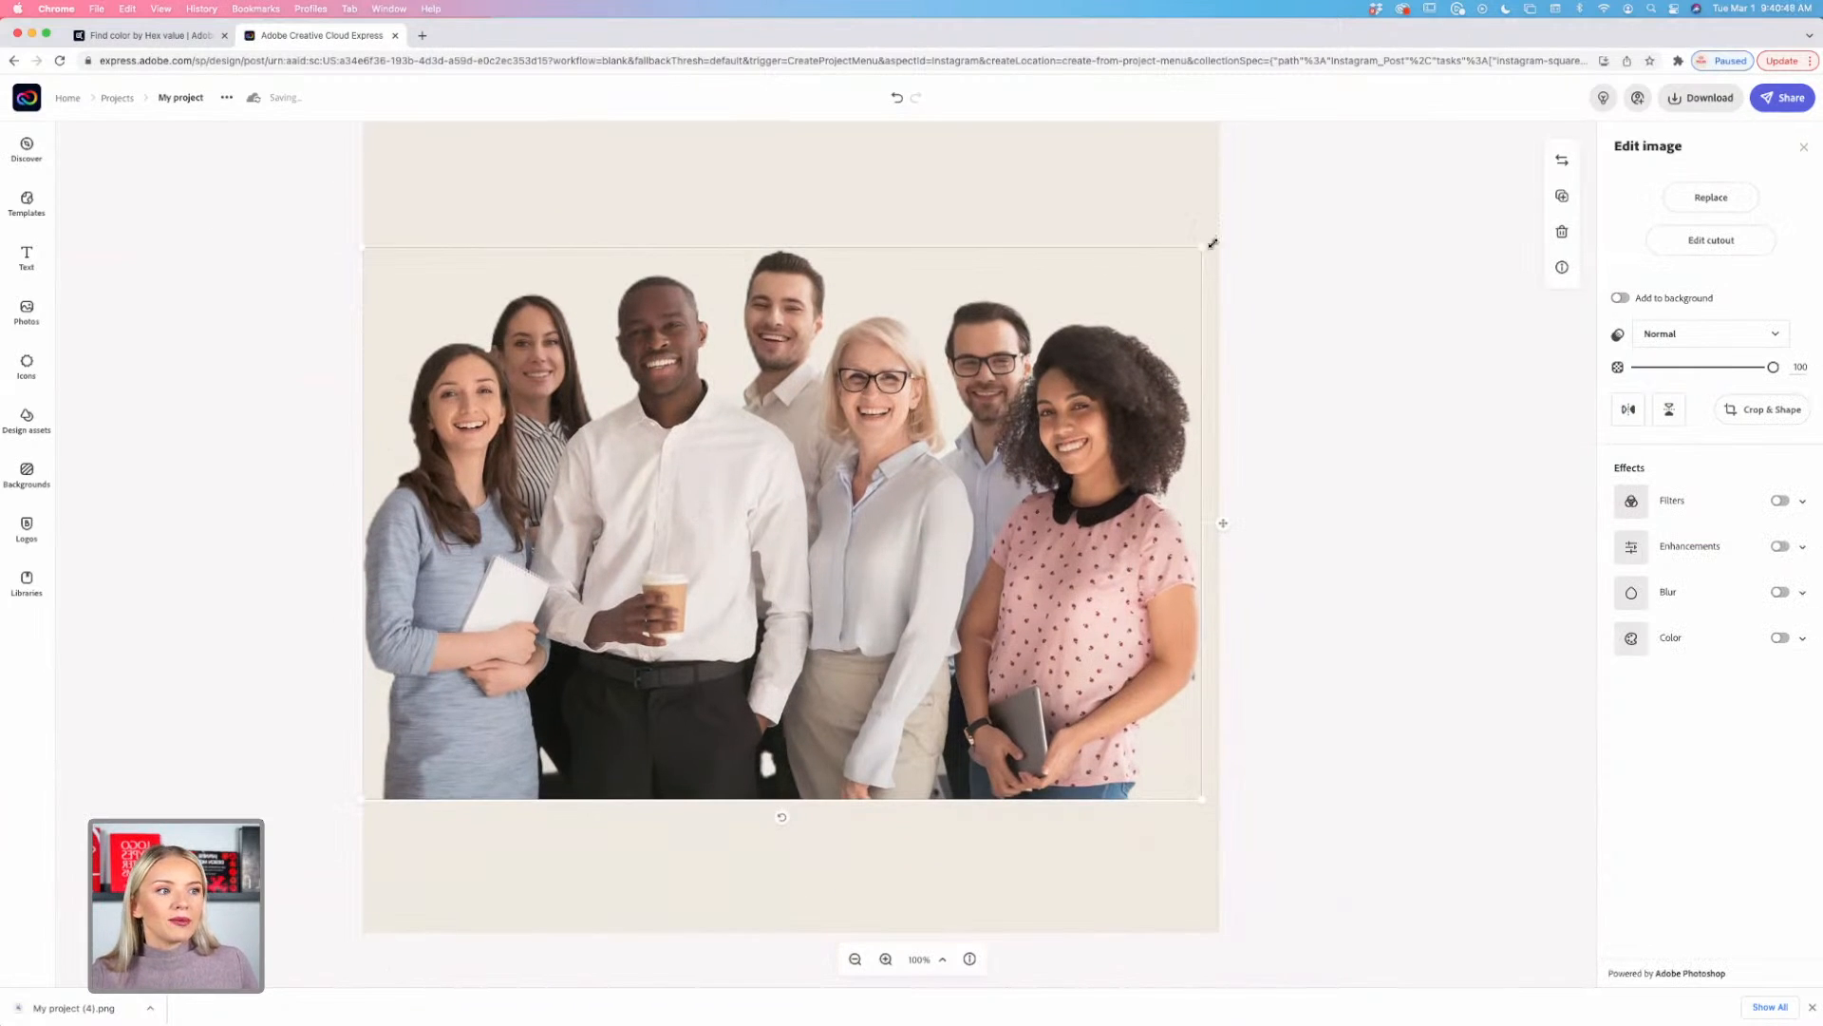
{"action": "left_click_drag", "start_coordinate": [1201, 246], "coordinate": [1270, 191]}
{"action": "mouse_move", "coordinate": [1038, 558]}
{"action": "left_mouse_down"}
{"action": "mouse_move", "coordinate": [1042, 590]}
{"action": "mouse_move", "coordinate": [1047, 572]}
{"action": "mouse_move", "coordinate": [1022, 575]}
{"action": "left_mouse_up"}
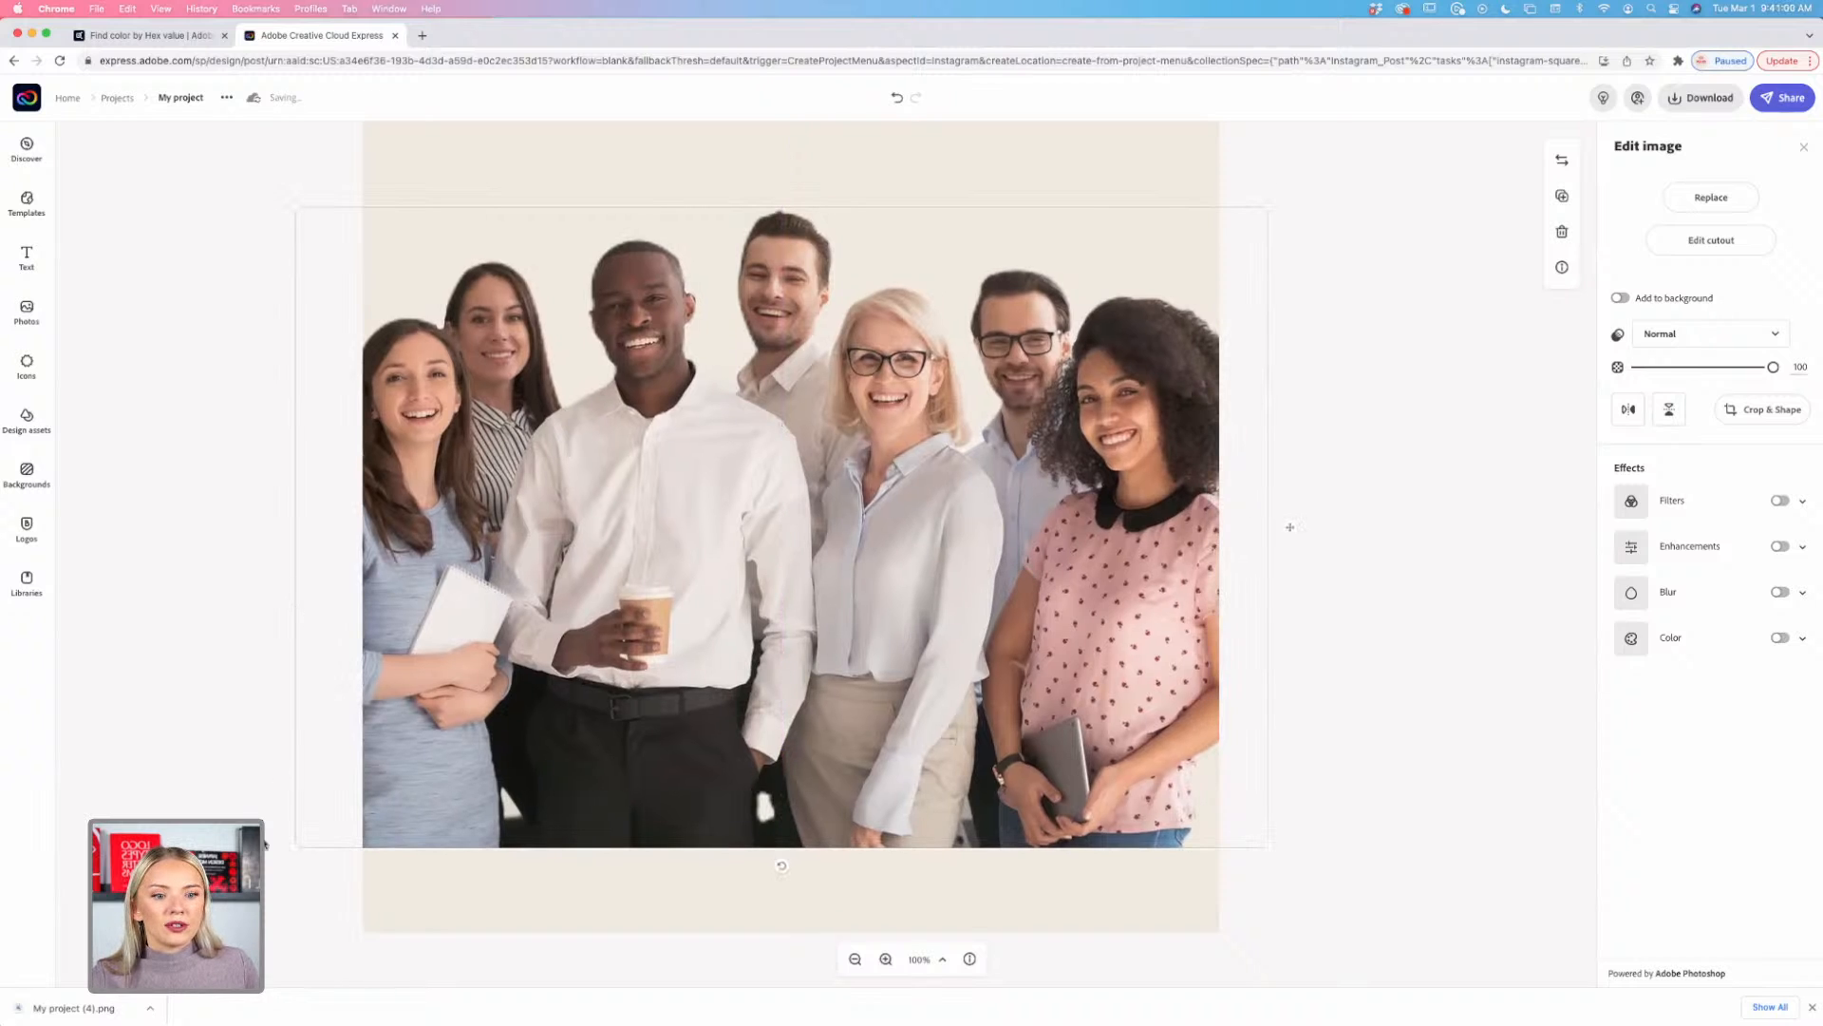
{"action": "scroll", "coordinate": [290, 853], "scroll_direction": "down", "scroll_amount": 1}
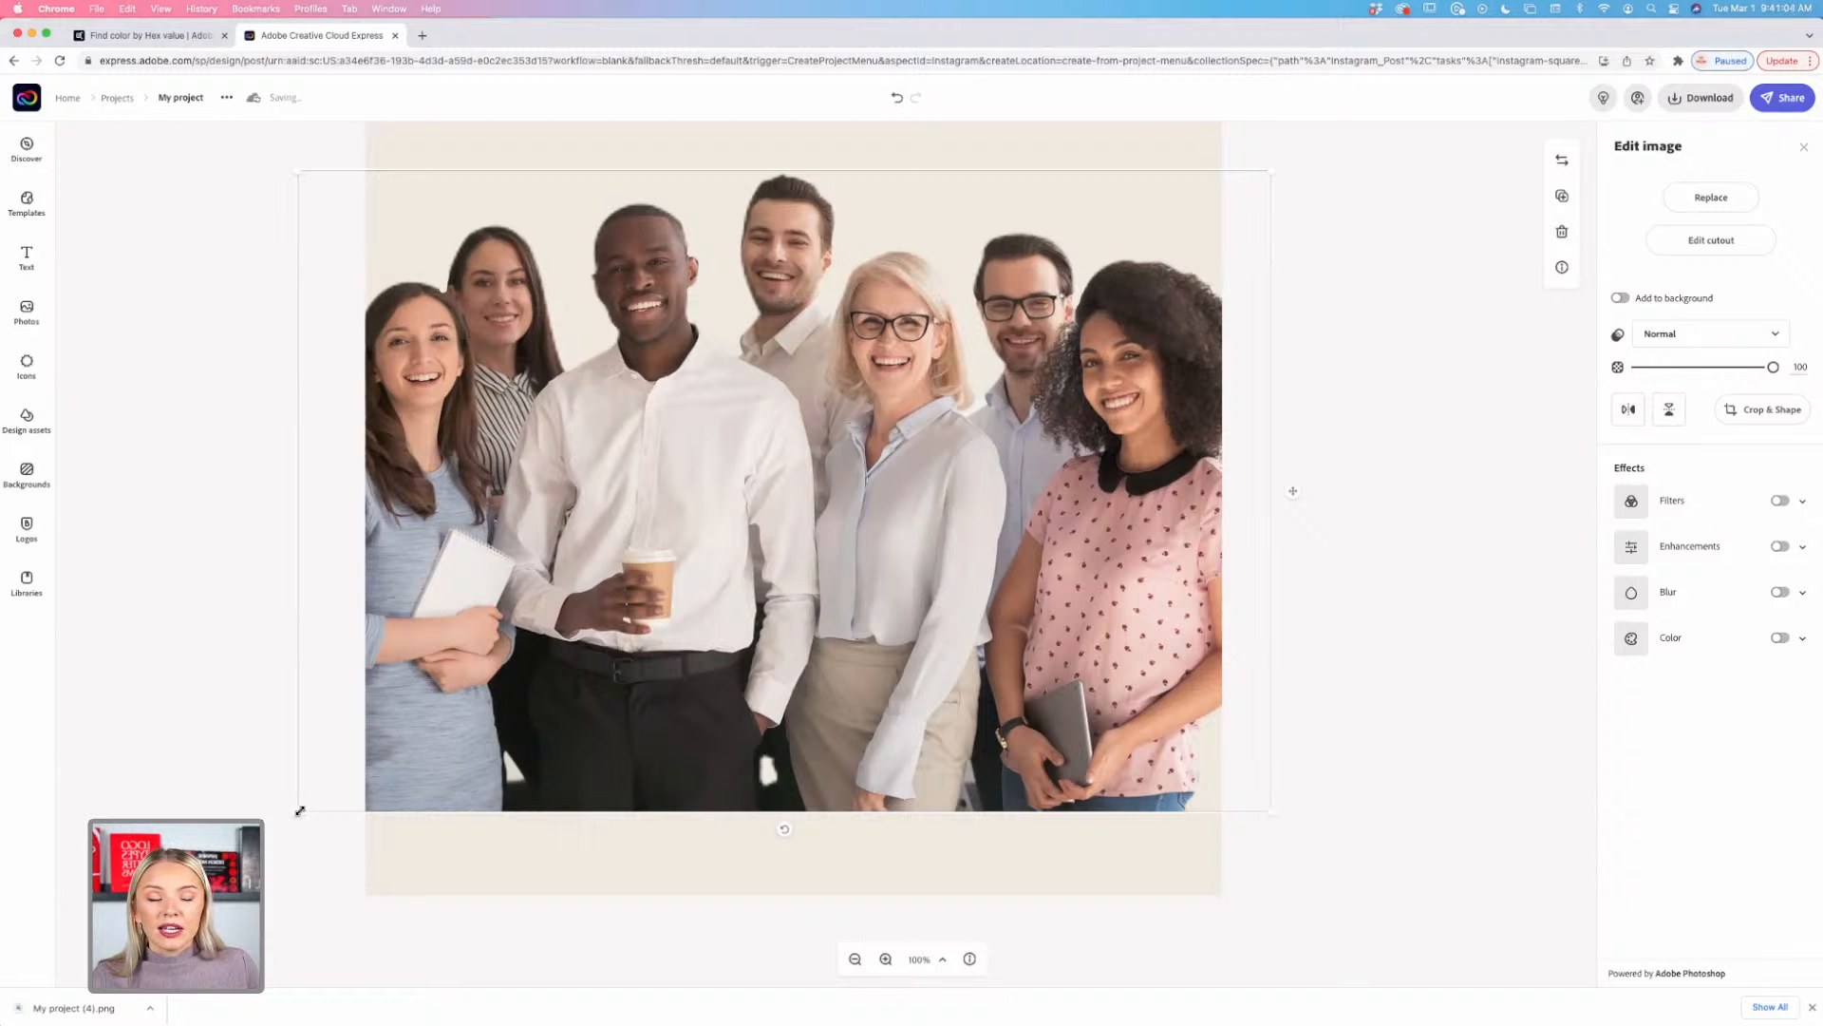
{"action": "left_click_drag", "start_coordinate": [290, 814], "coordinate": [262, 839]}
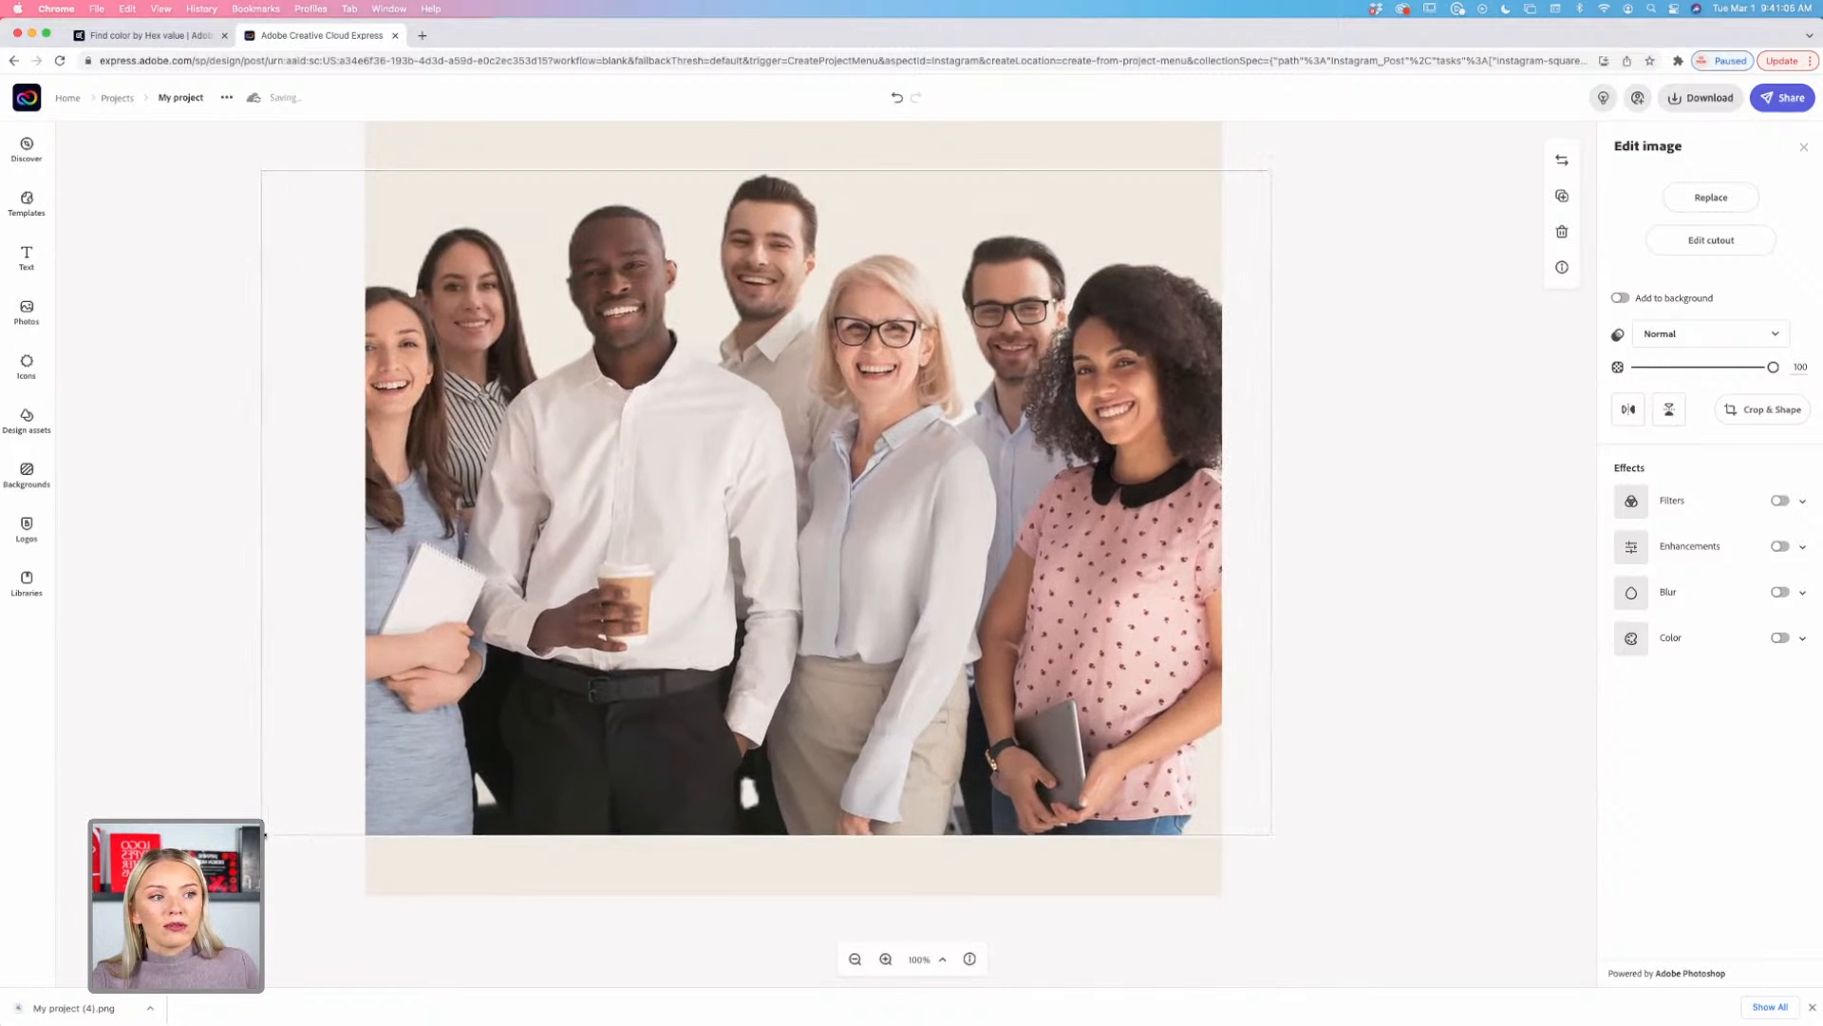
{"action": "left_click_drag", "start_coordinate": [581, 767], "coordinate": [616, 757]}
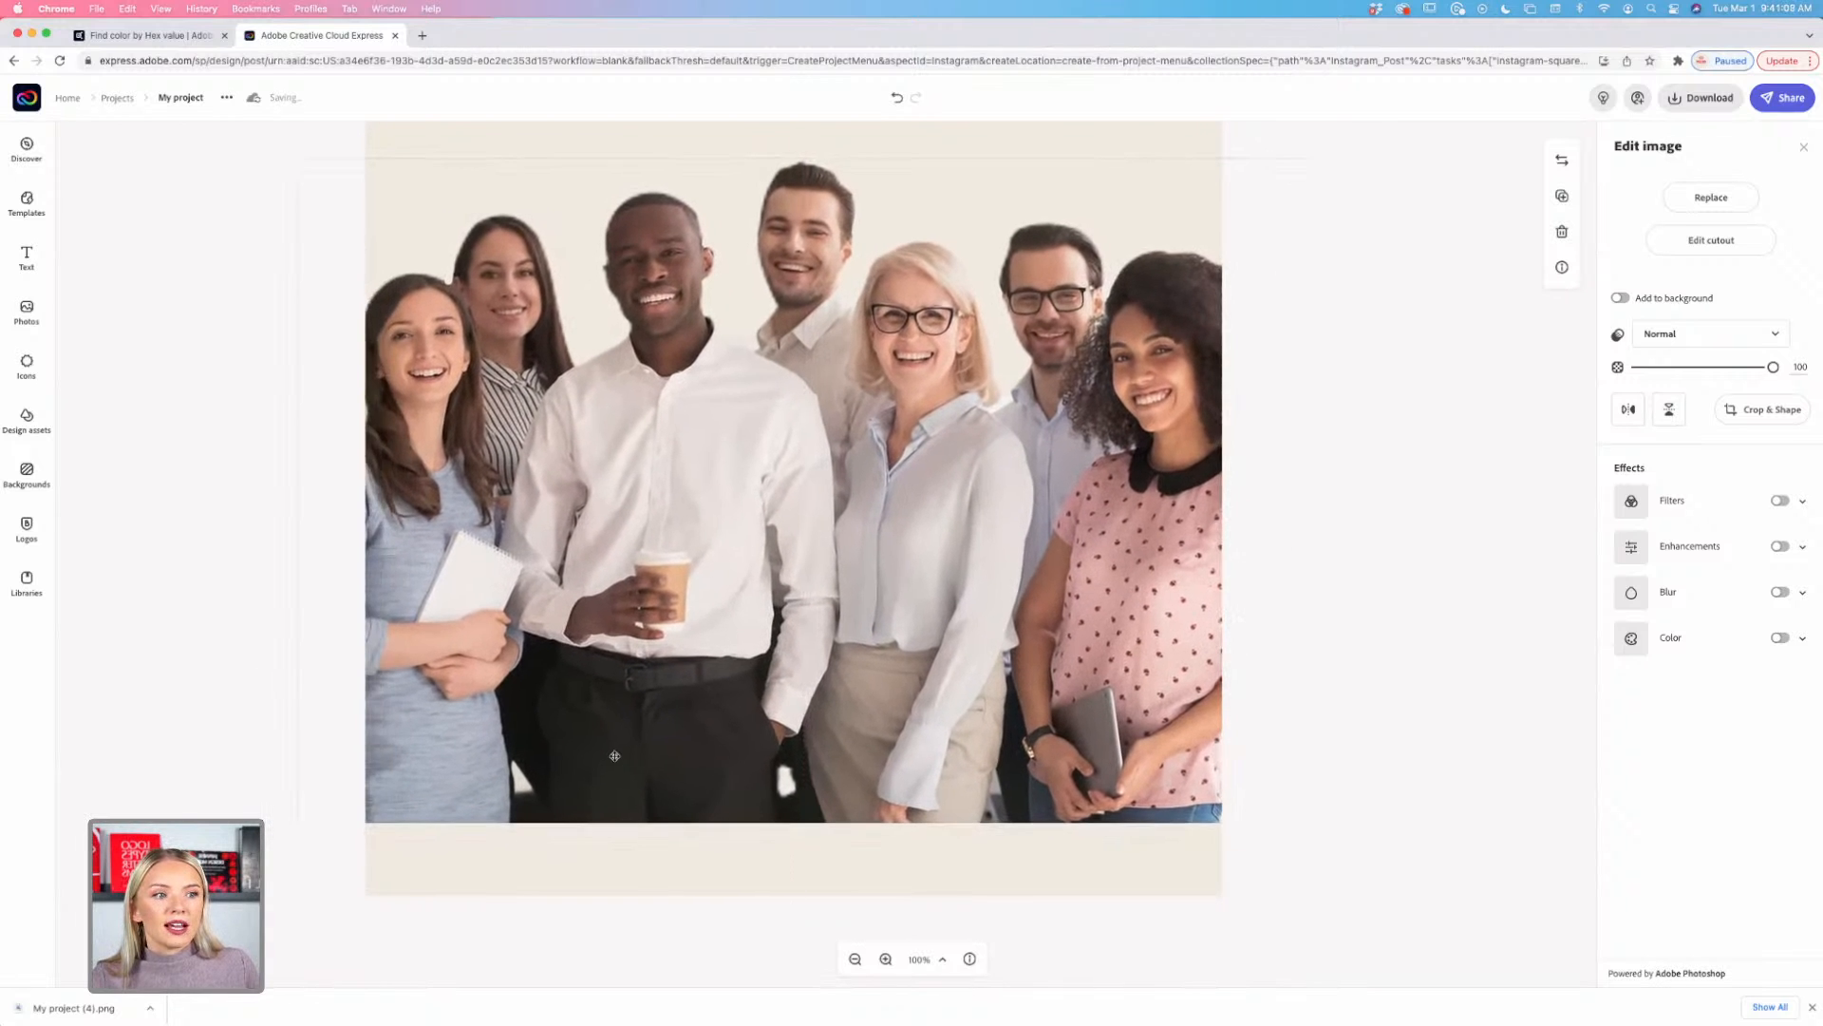
{"action": "scroll", "coordinate": [830, 632], "scroll_direction": "up", "scroll_amount": 5}
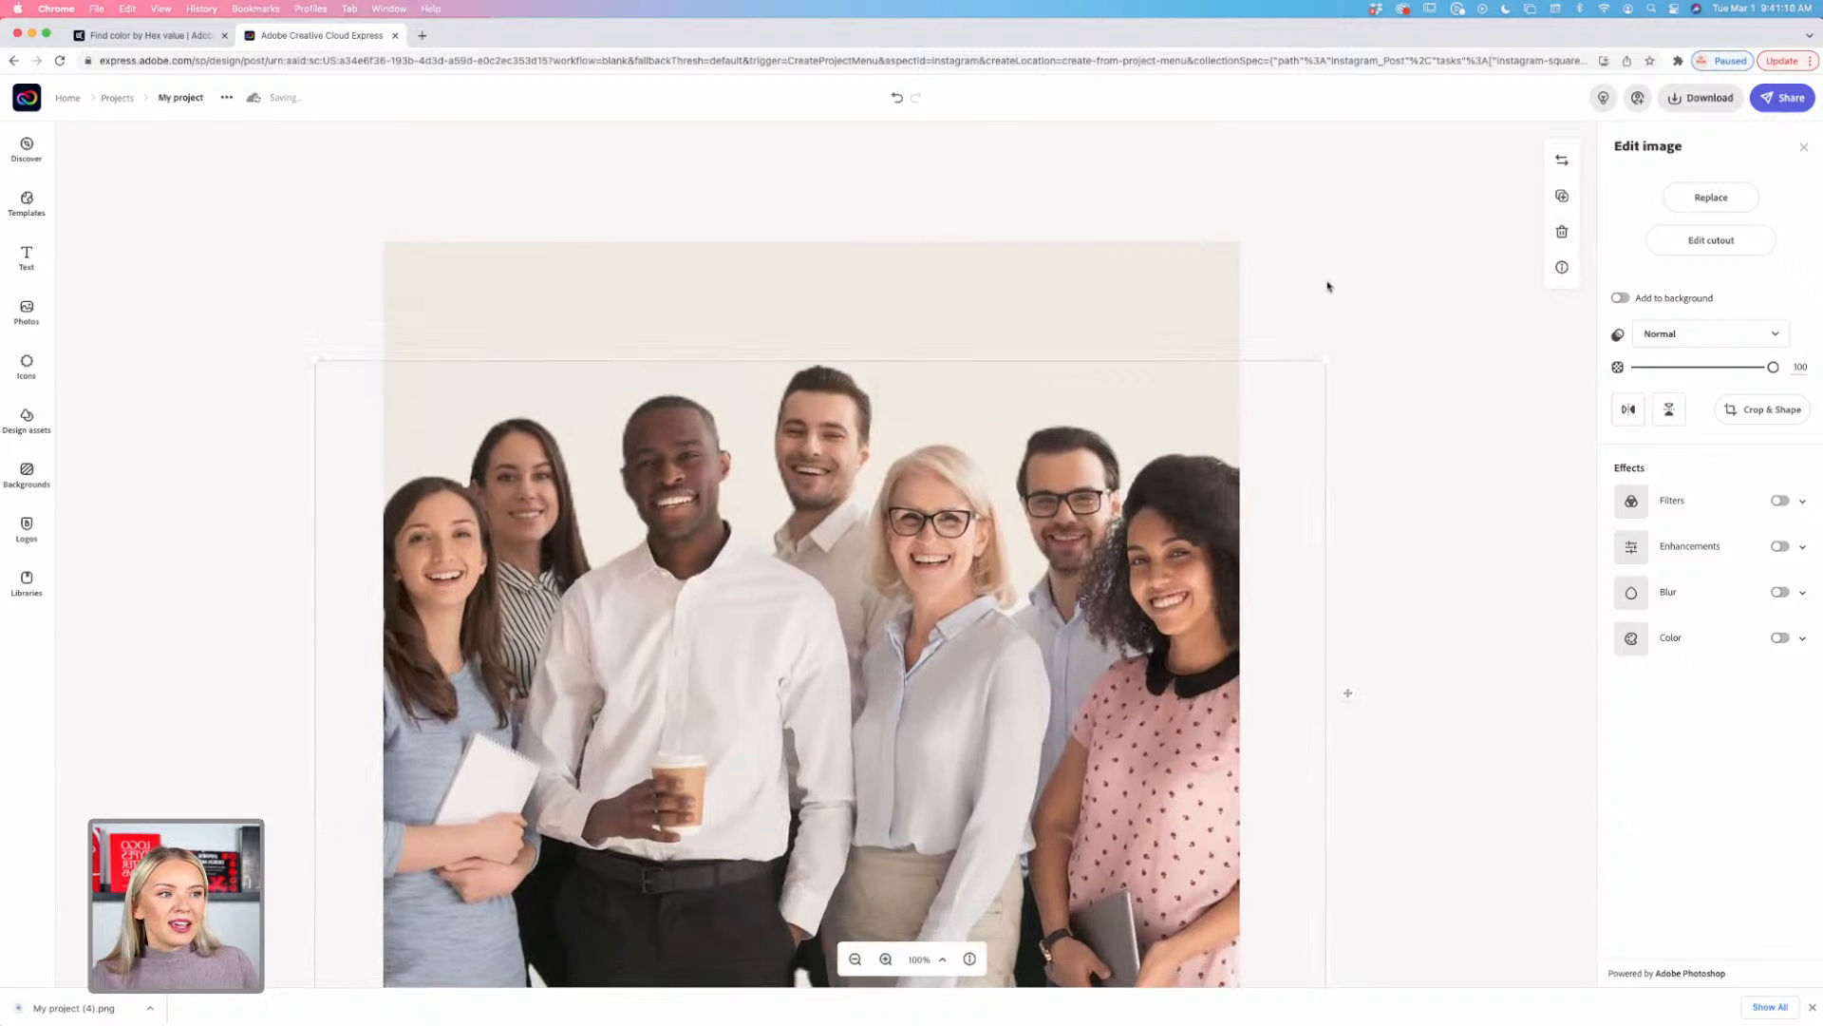
Step: Deselect the team photo and examine the composition and the beige strip beneath the group
{"action": "left_click", "coordinate": [1343, 472]}
{"action": "scroll", "coordinate": [1345, 473], "scroll_direction": "down", "scroll_amount": 3}
{"action": "scroll", "coordinate": [1345, 473], "scroll_direction": "down", "scroll_amount": 1}
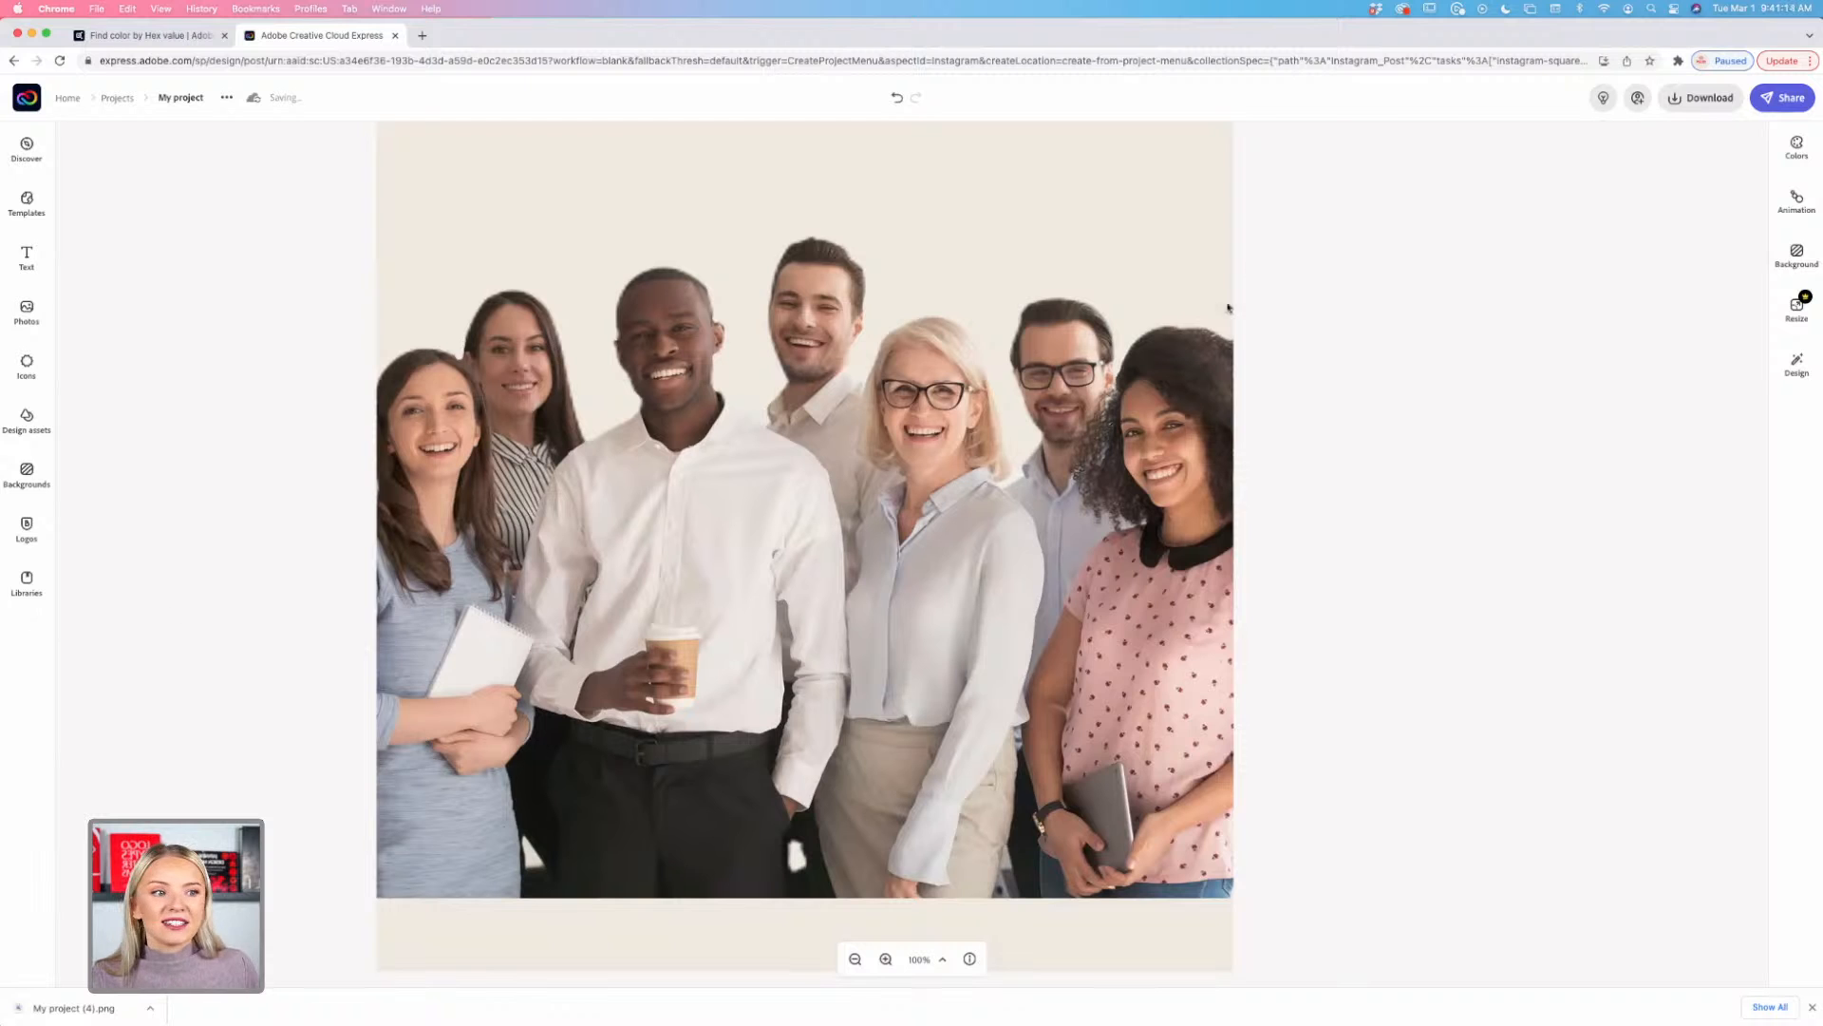
{"action": "scroll", "coordinate": [849, 260], "scroll_direction": "up", "scroll_amount": 1}
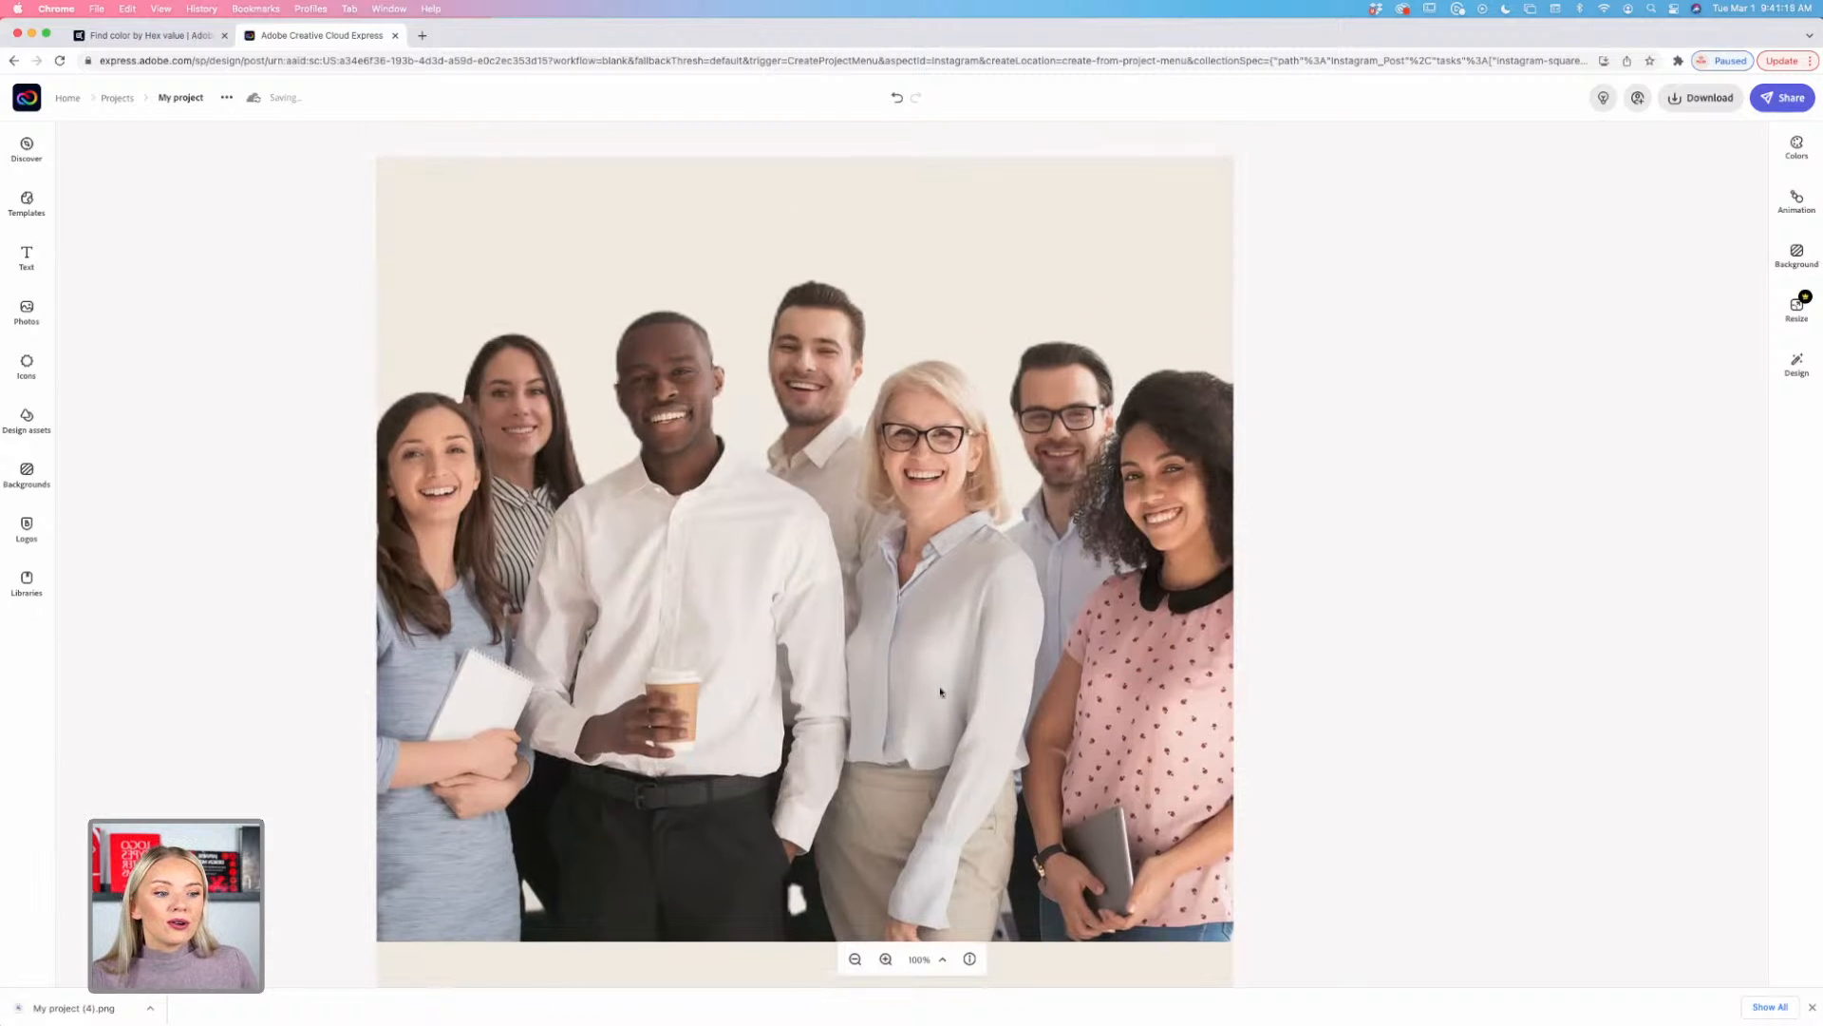
{"action": "scroll", "coordinate": [853, 751], "scroll_direction": "down", "scroll_amount": 5}
{"action": "scroll", "coordinate": [853, 755], "scroll_direction": "up", "scroll_amount": 5}
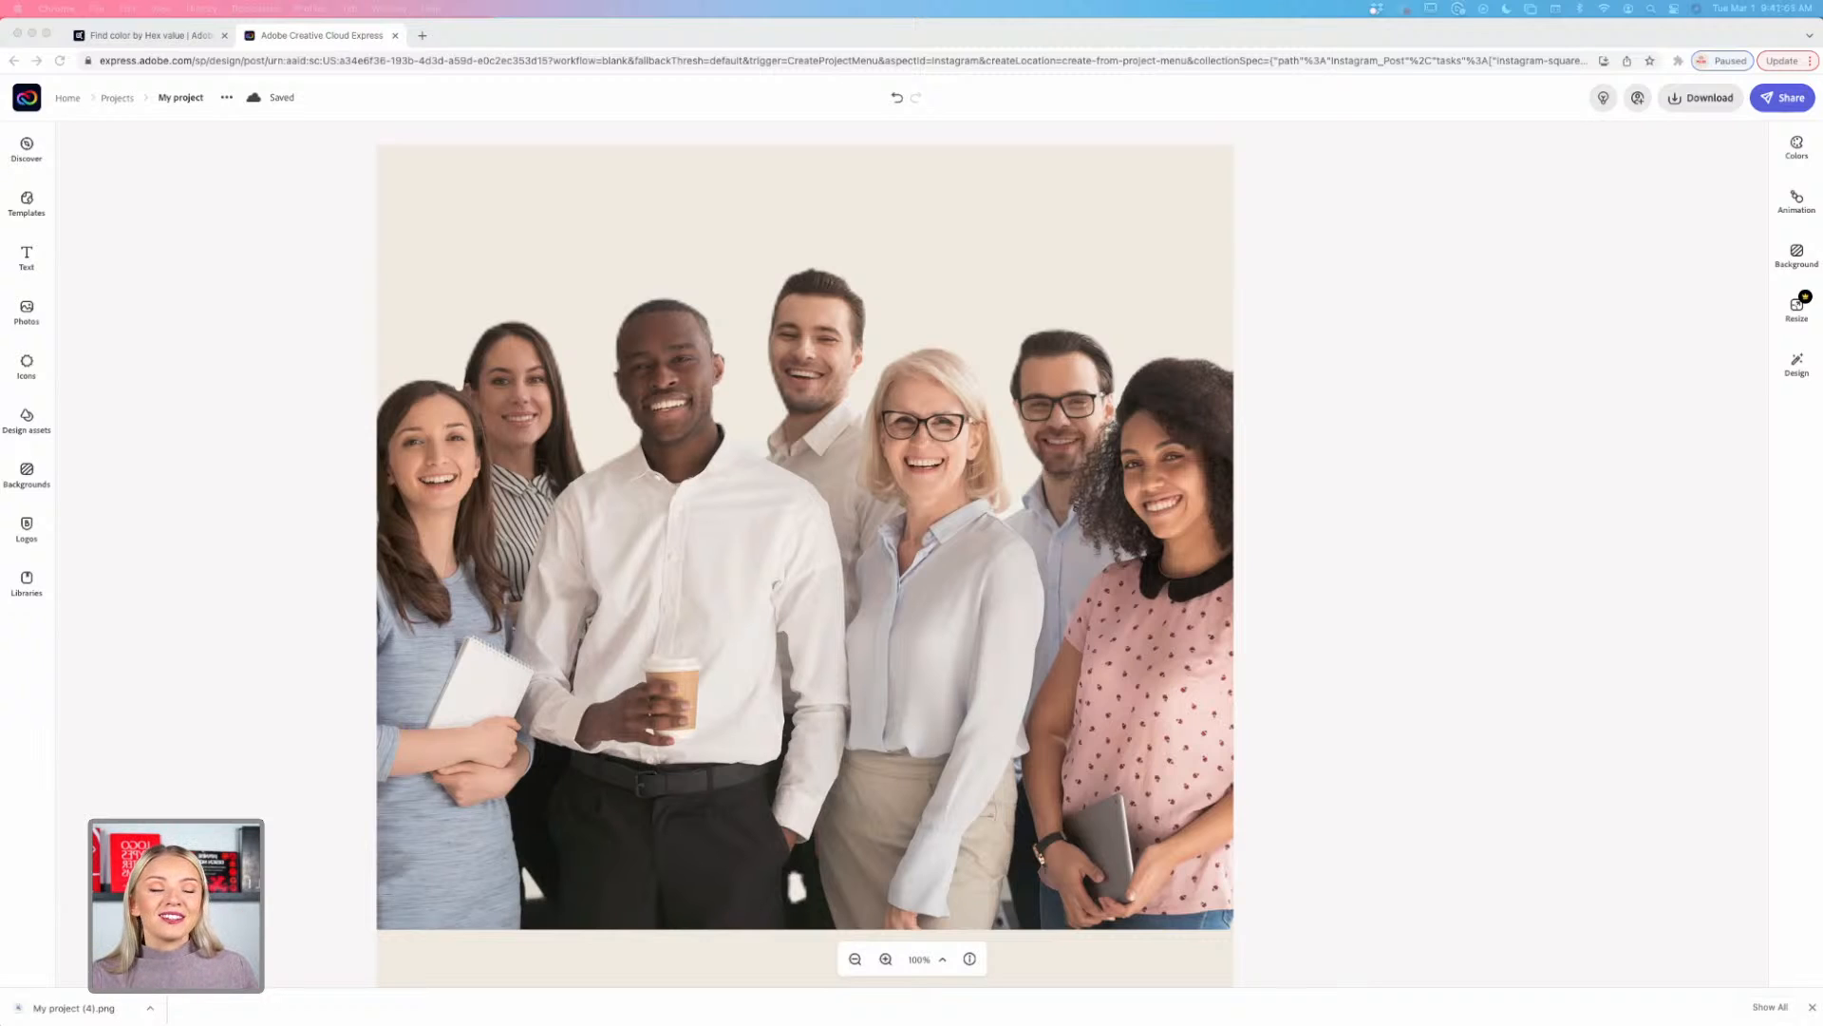
{"action": "scroll", "coordinate": [269, 599], "scroll_direction": "up", "scroll_amount": 1}
{"action": "scroll", "coordinate": [269, 599], "scroll_direction": "down", "scroll_amount": 1}
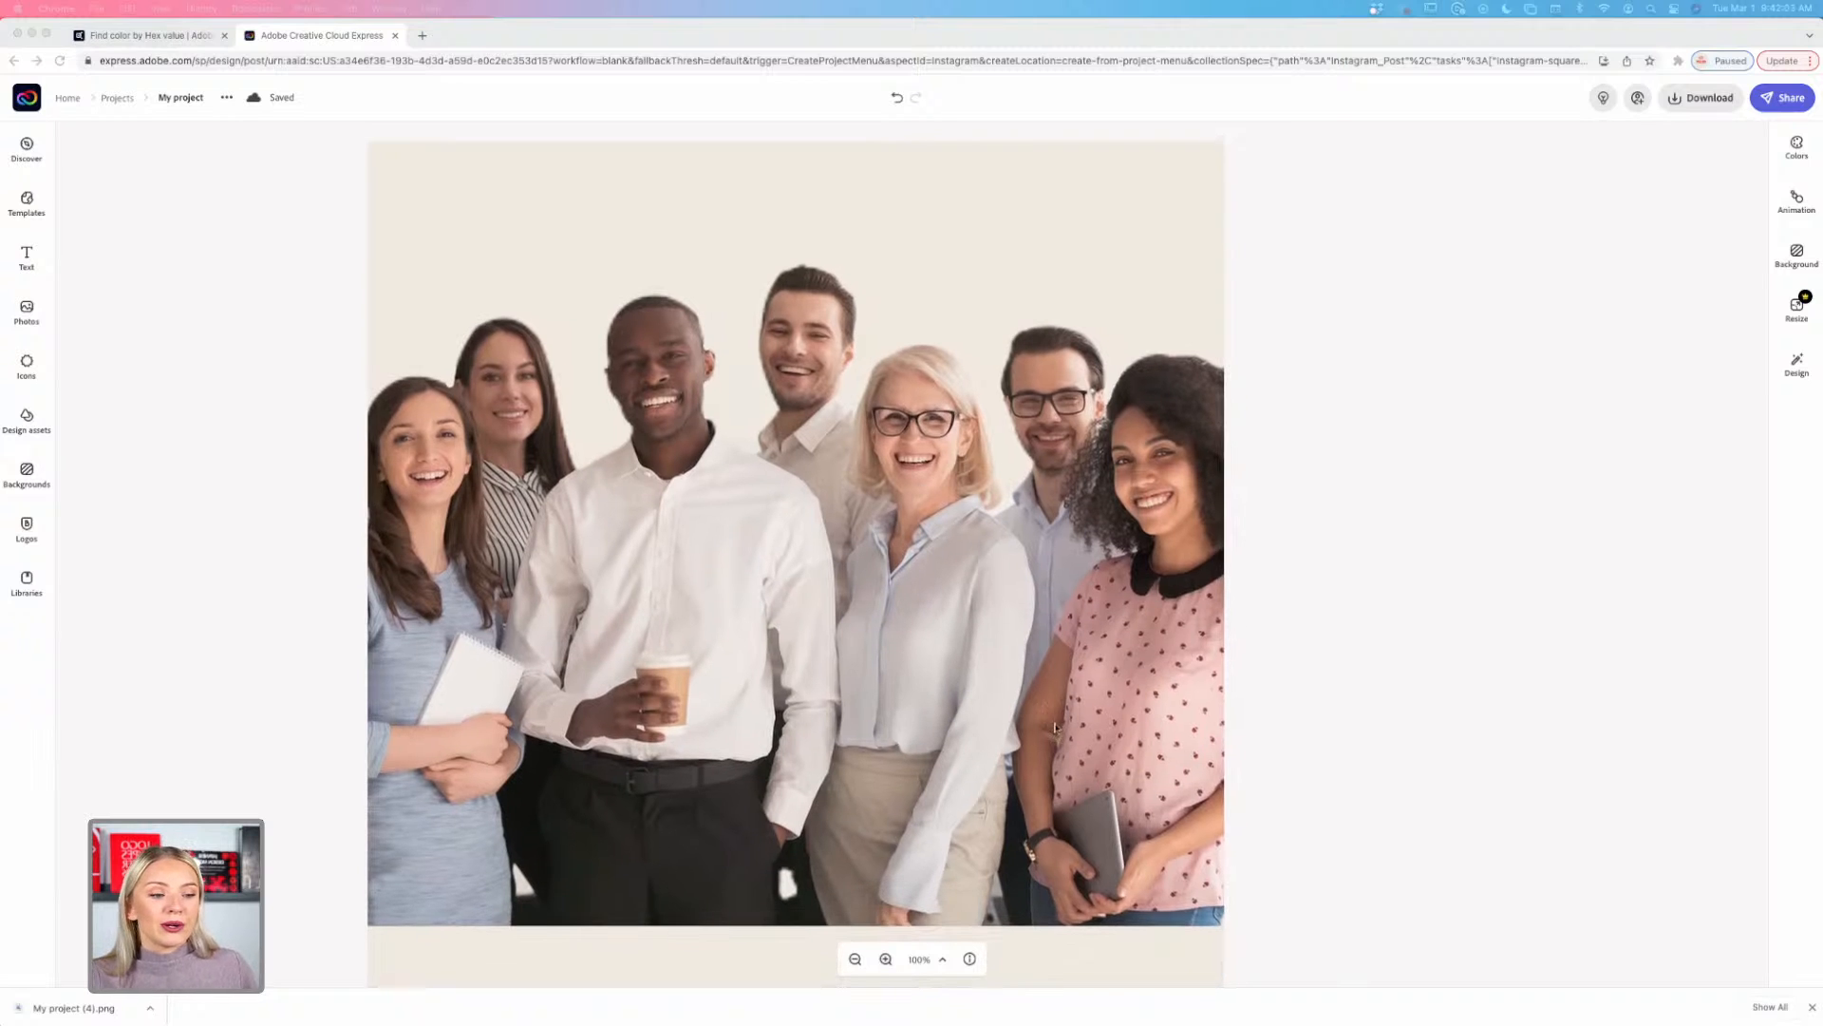
{"action": "scroll", "coordinate": [1386, 615], "scroll_direction": "down", "scroll_amount": 3}
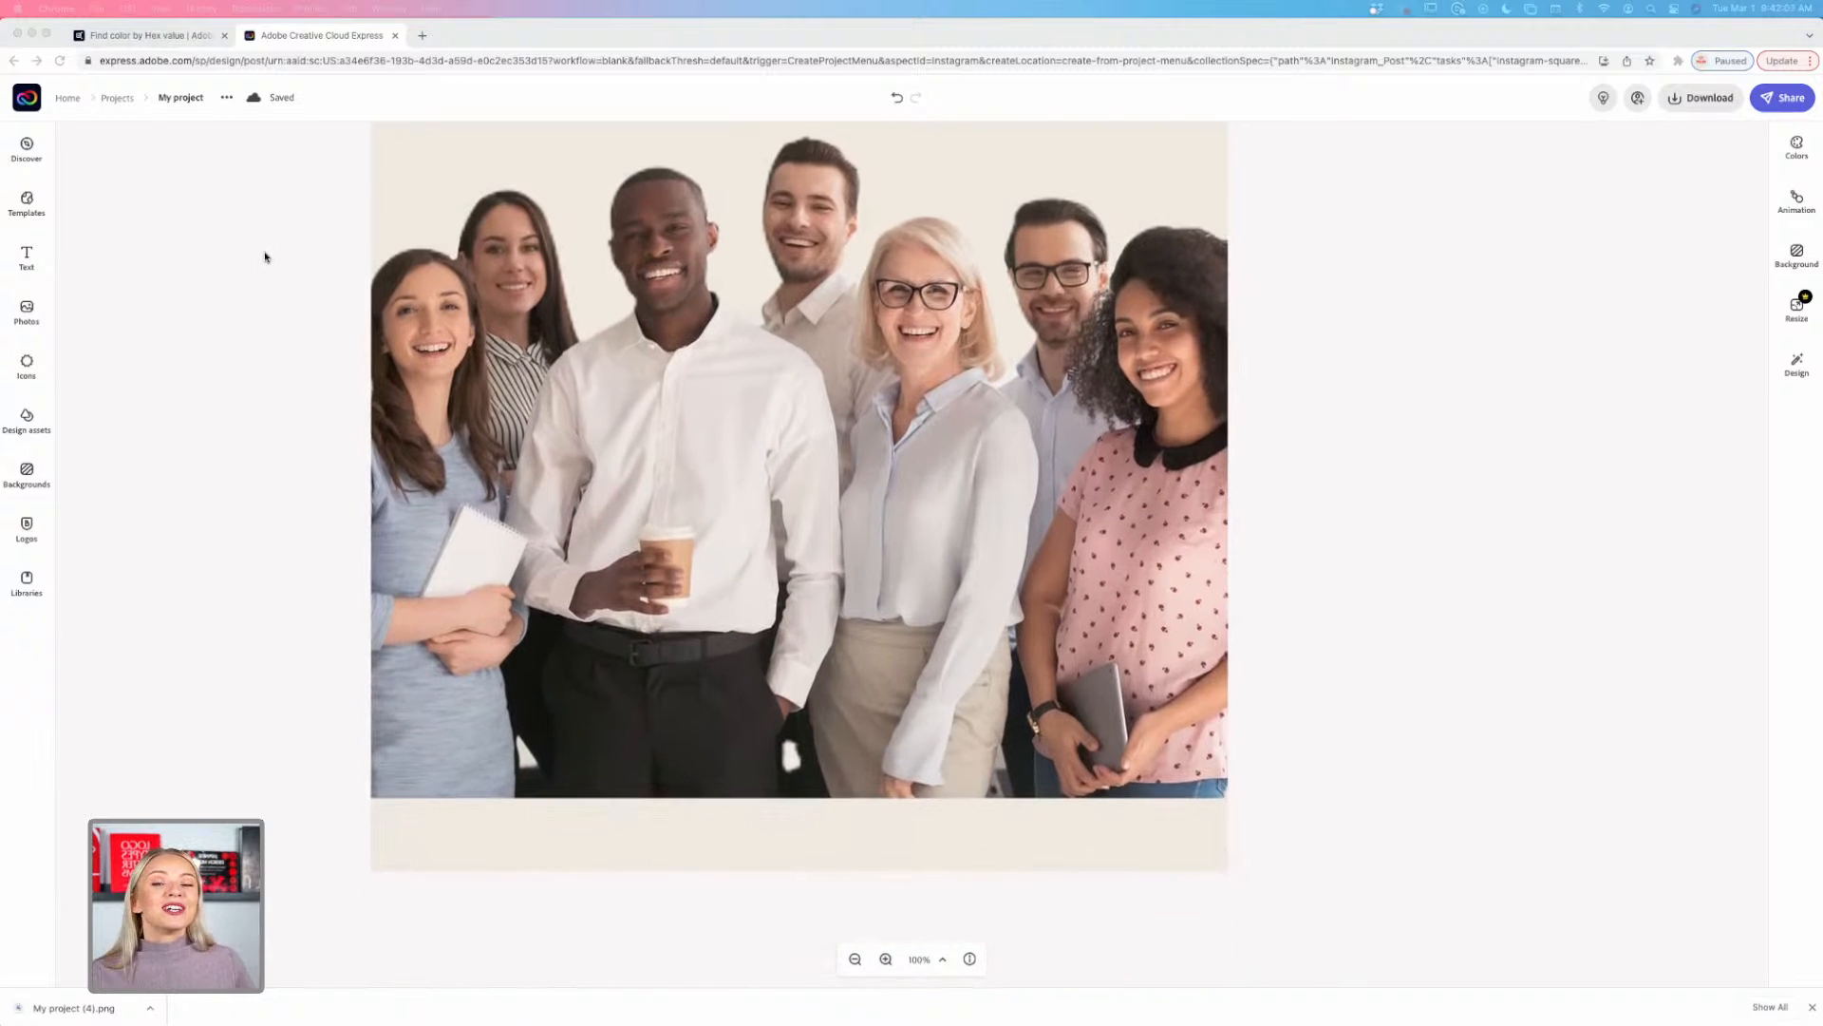
{"action": "scroll", "coordinate": [265, 256], "scroll_direction": "up", "scroll_amount": 2}
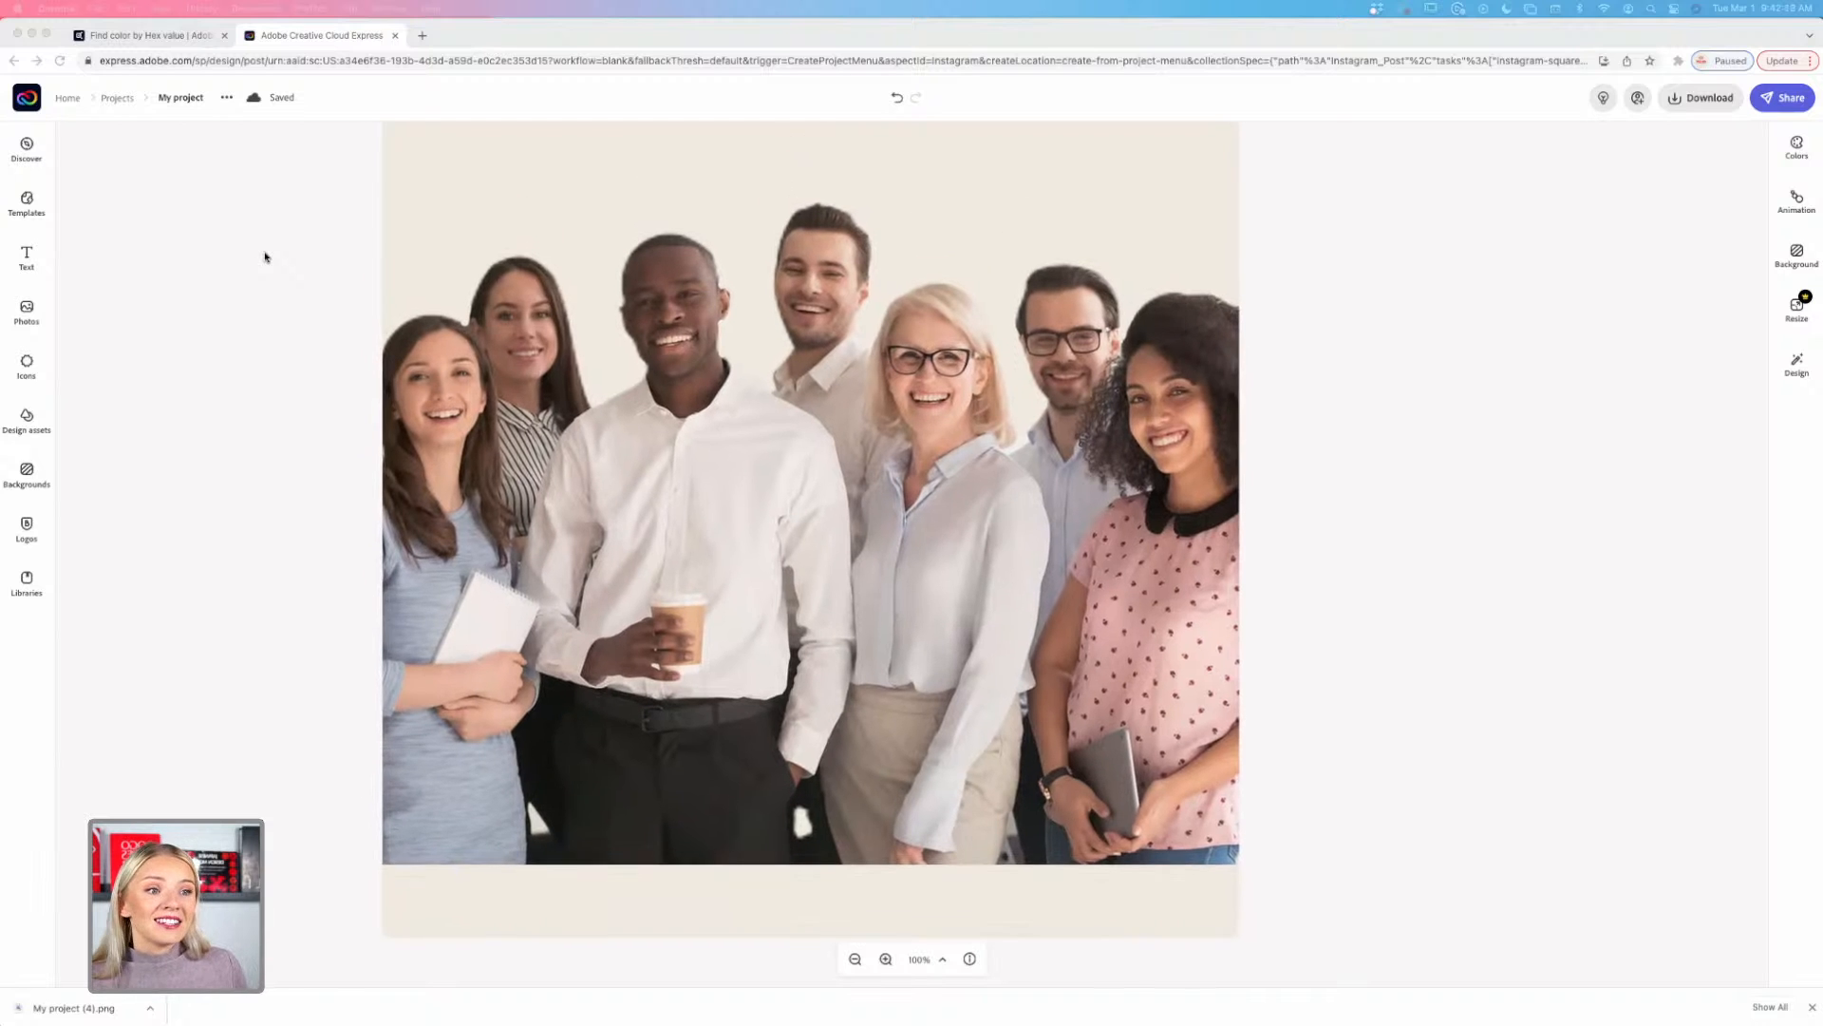
{"action": "scroll", "coordinate": [265, 256], "scroll_direction": "up", "scroll_amount": 2}
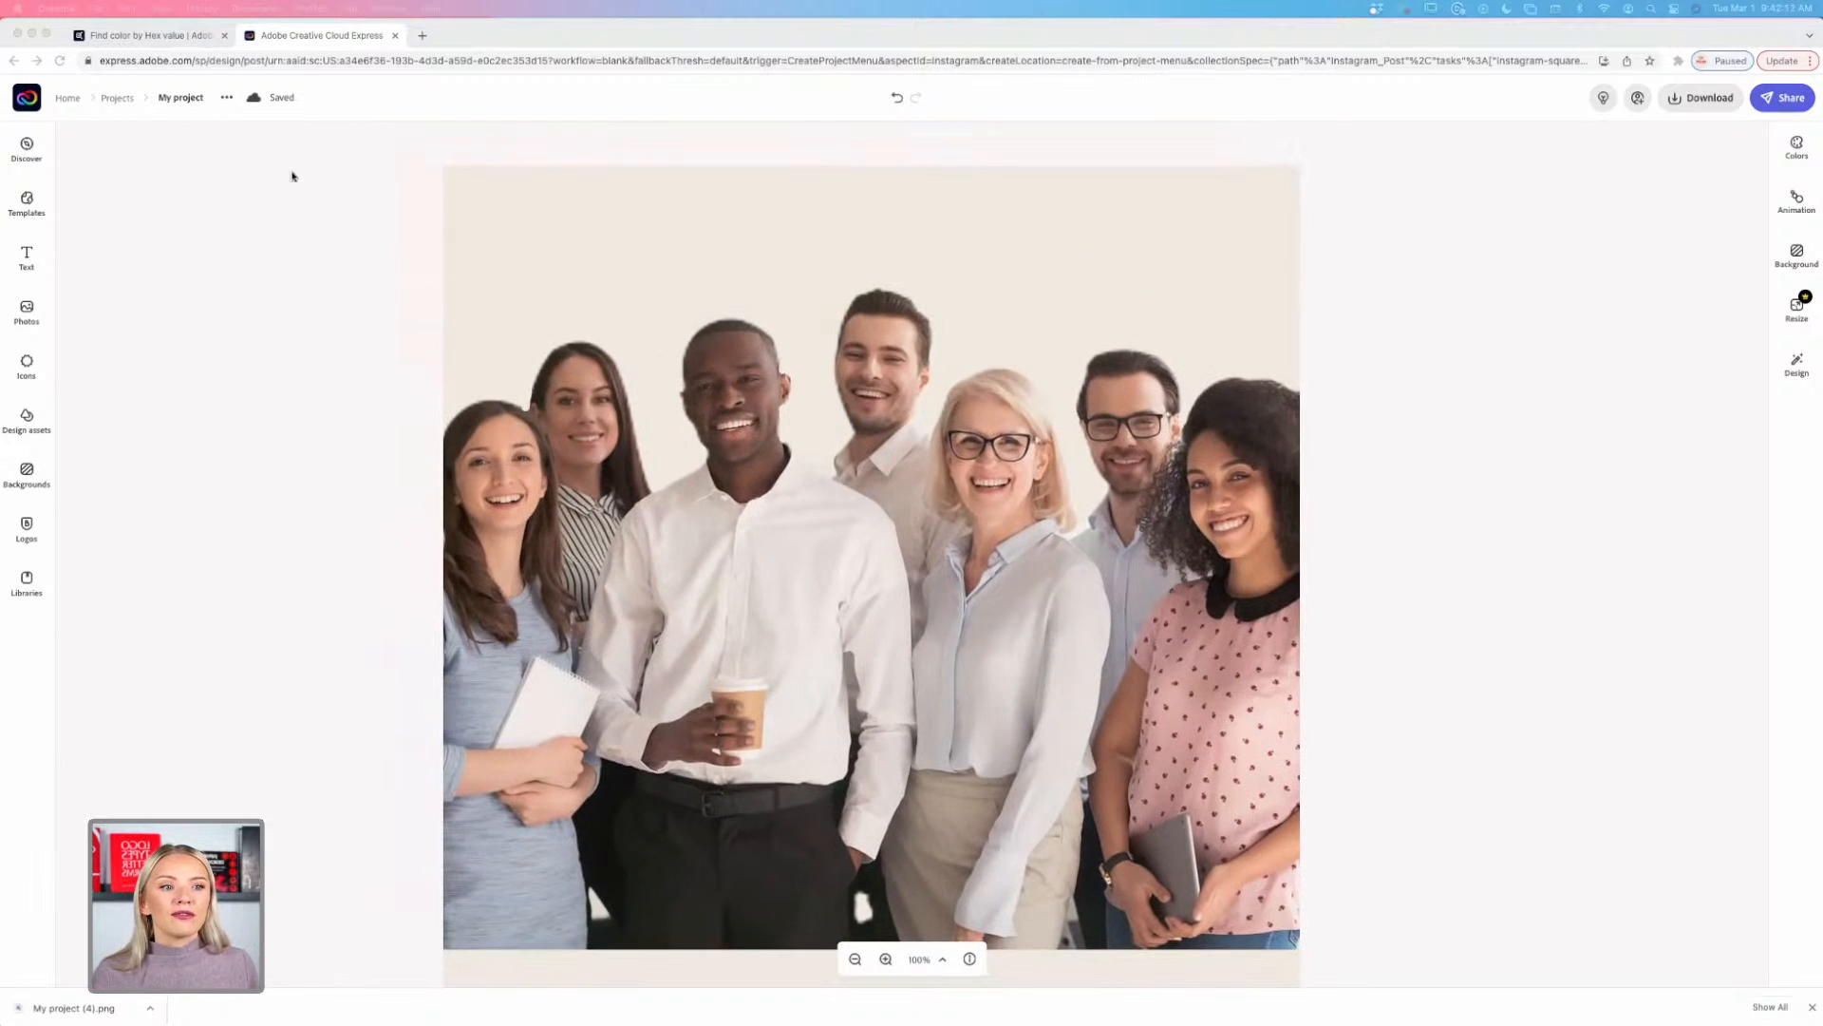
{"action": "scroll", "coordinate": [1248, 409], "scroll_direction": "down", "scroll_amount": 3}
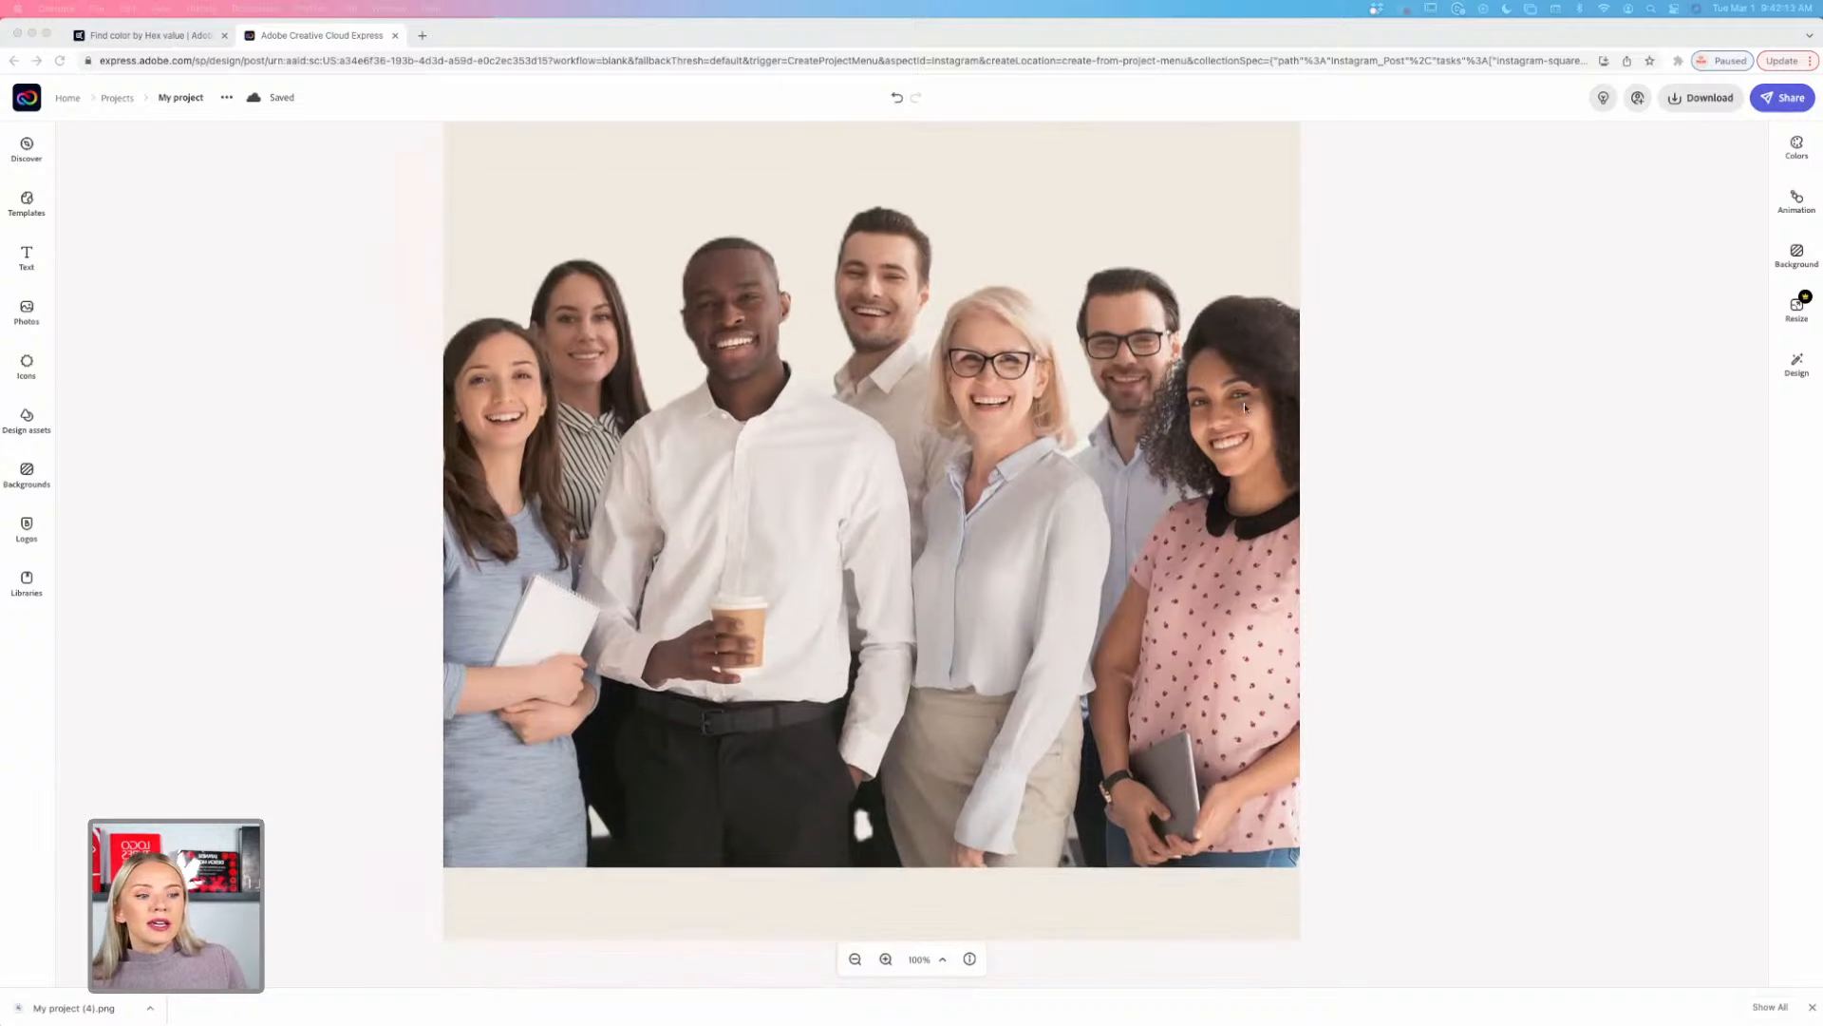
Step: Move the team photo down until its lower edge meets the bottom edge of the canvas
{"action": "left_click_drag", "start_coordinate": [1003, 739], "coordinate": [999, 805]}
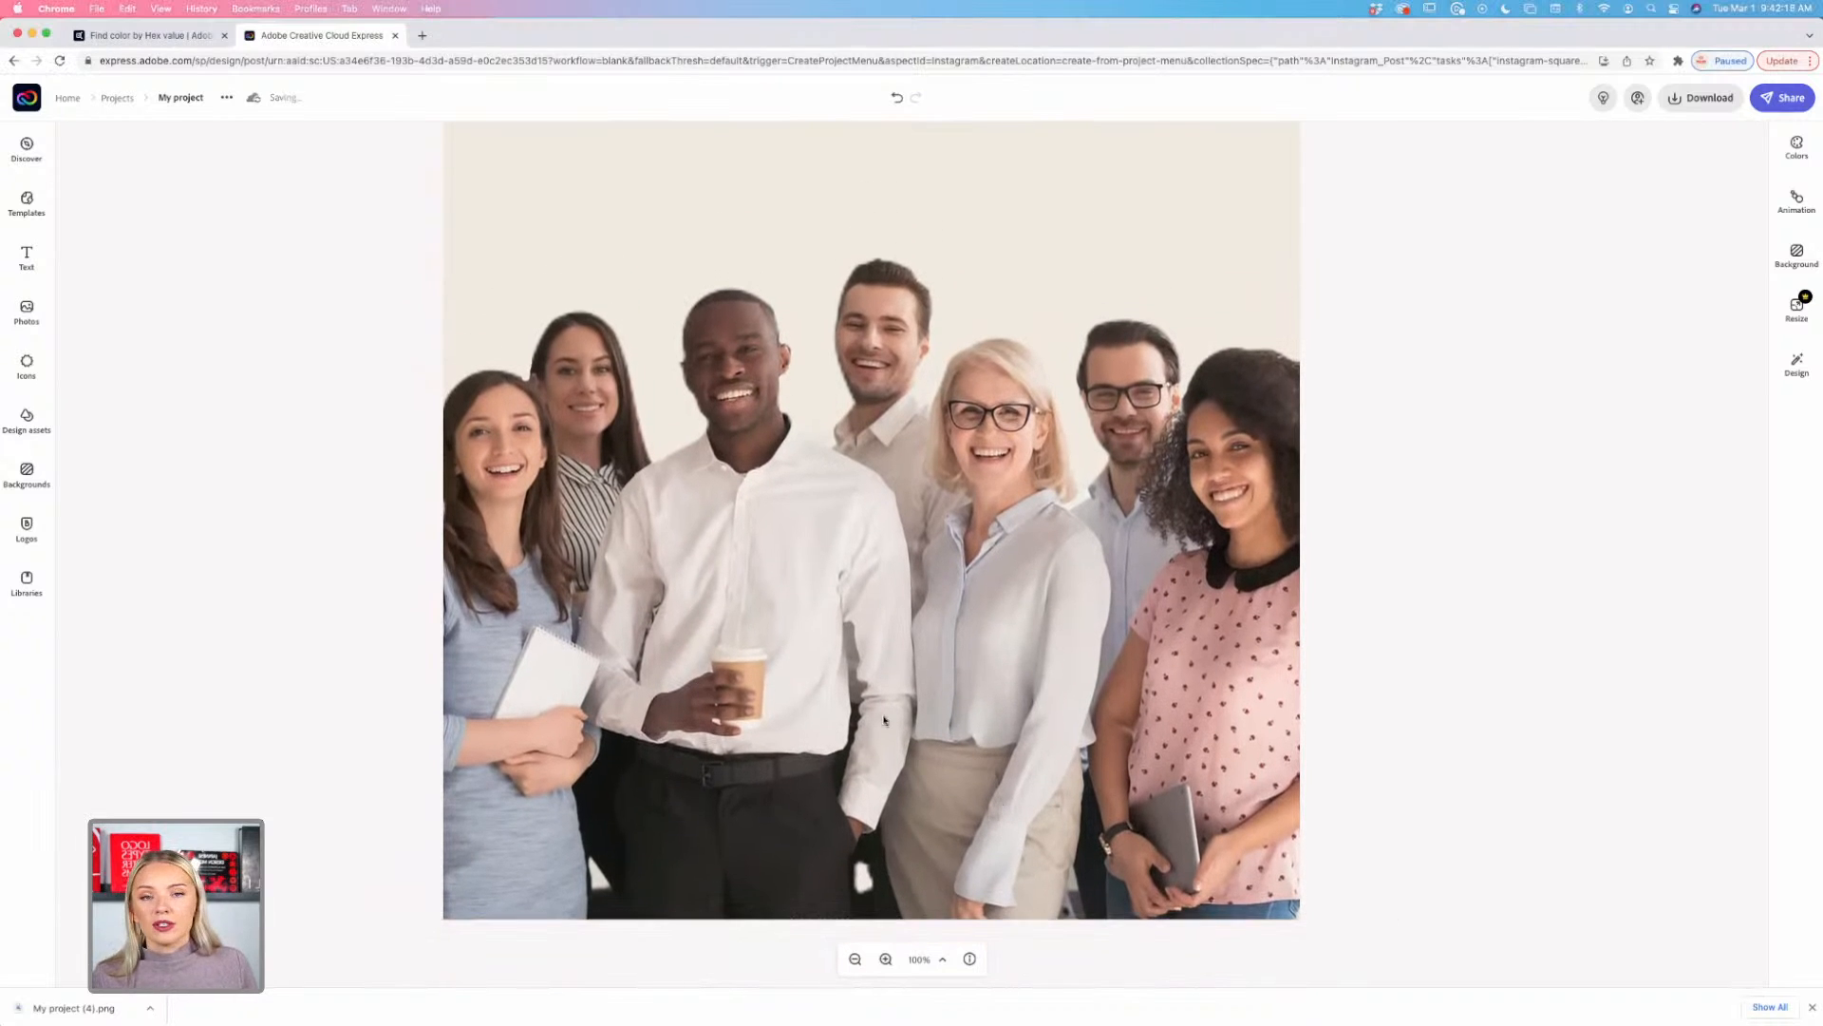
{"action": "scroll", "coordinate": [885, 719], "scroll_direction": "up", "scroll_amount": 2}
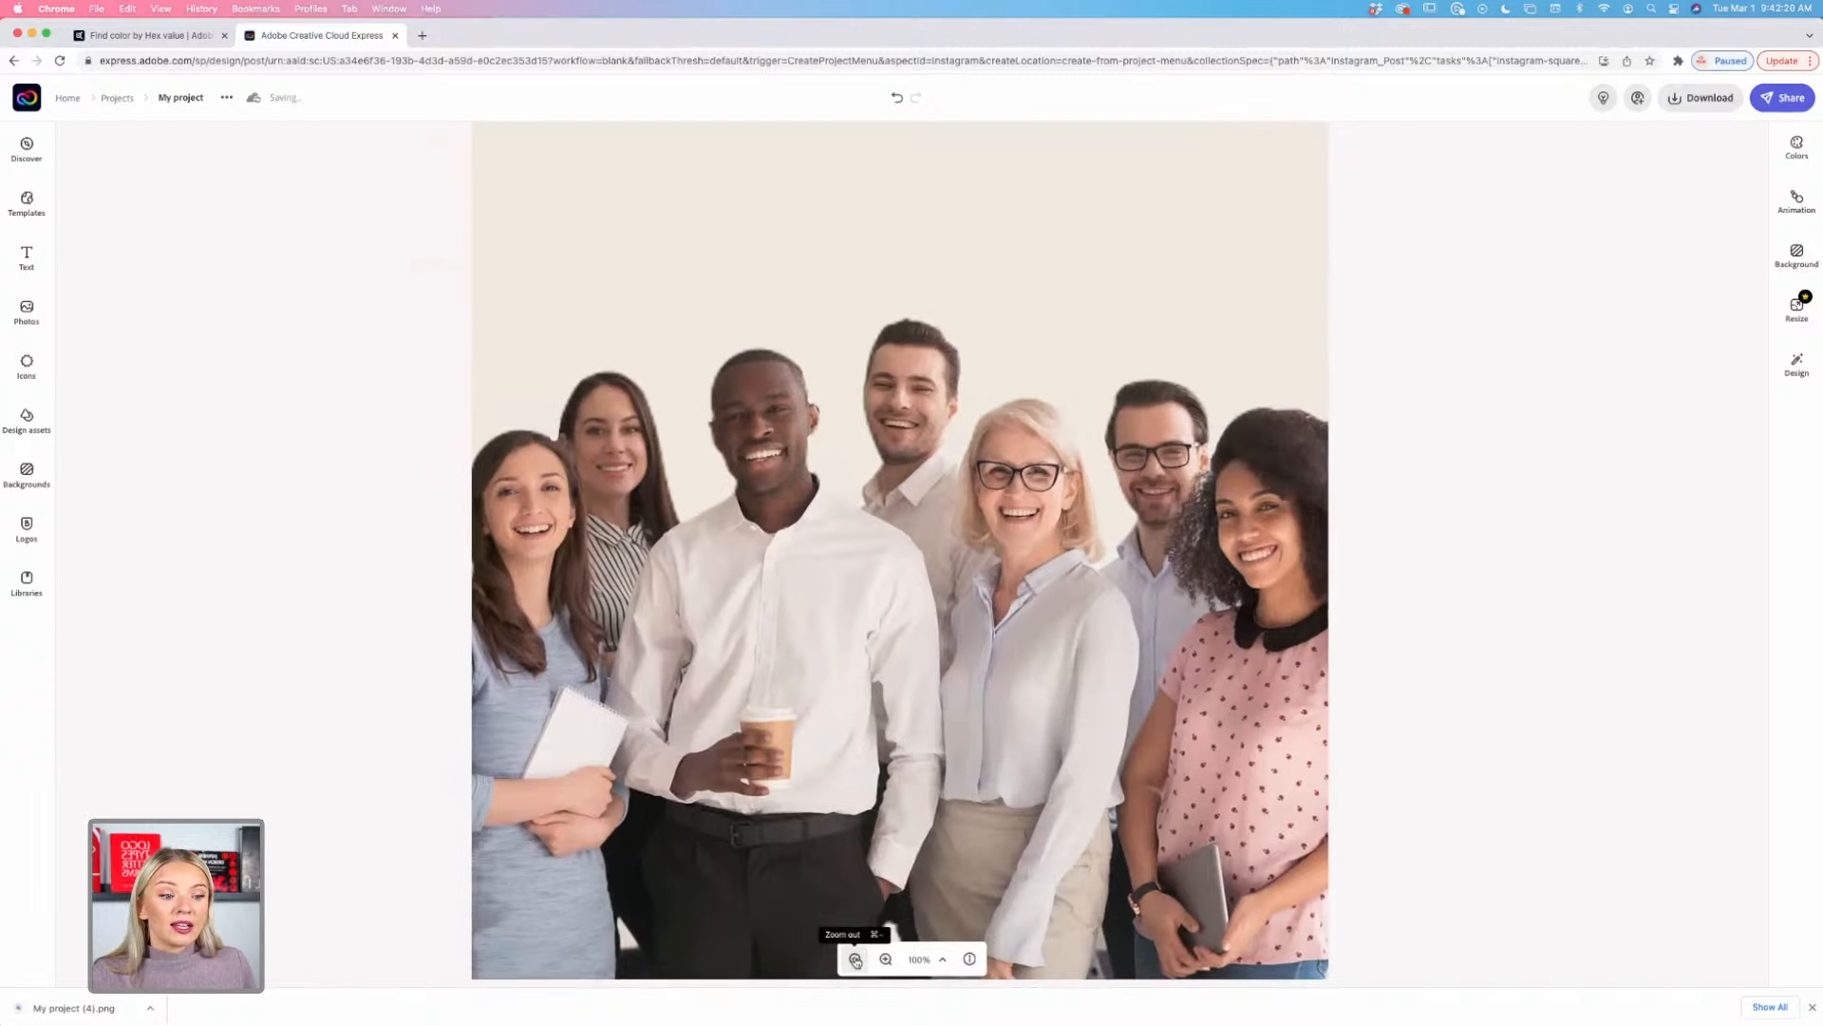
{"action": "left_click", "coordinate": [855, 959]}
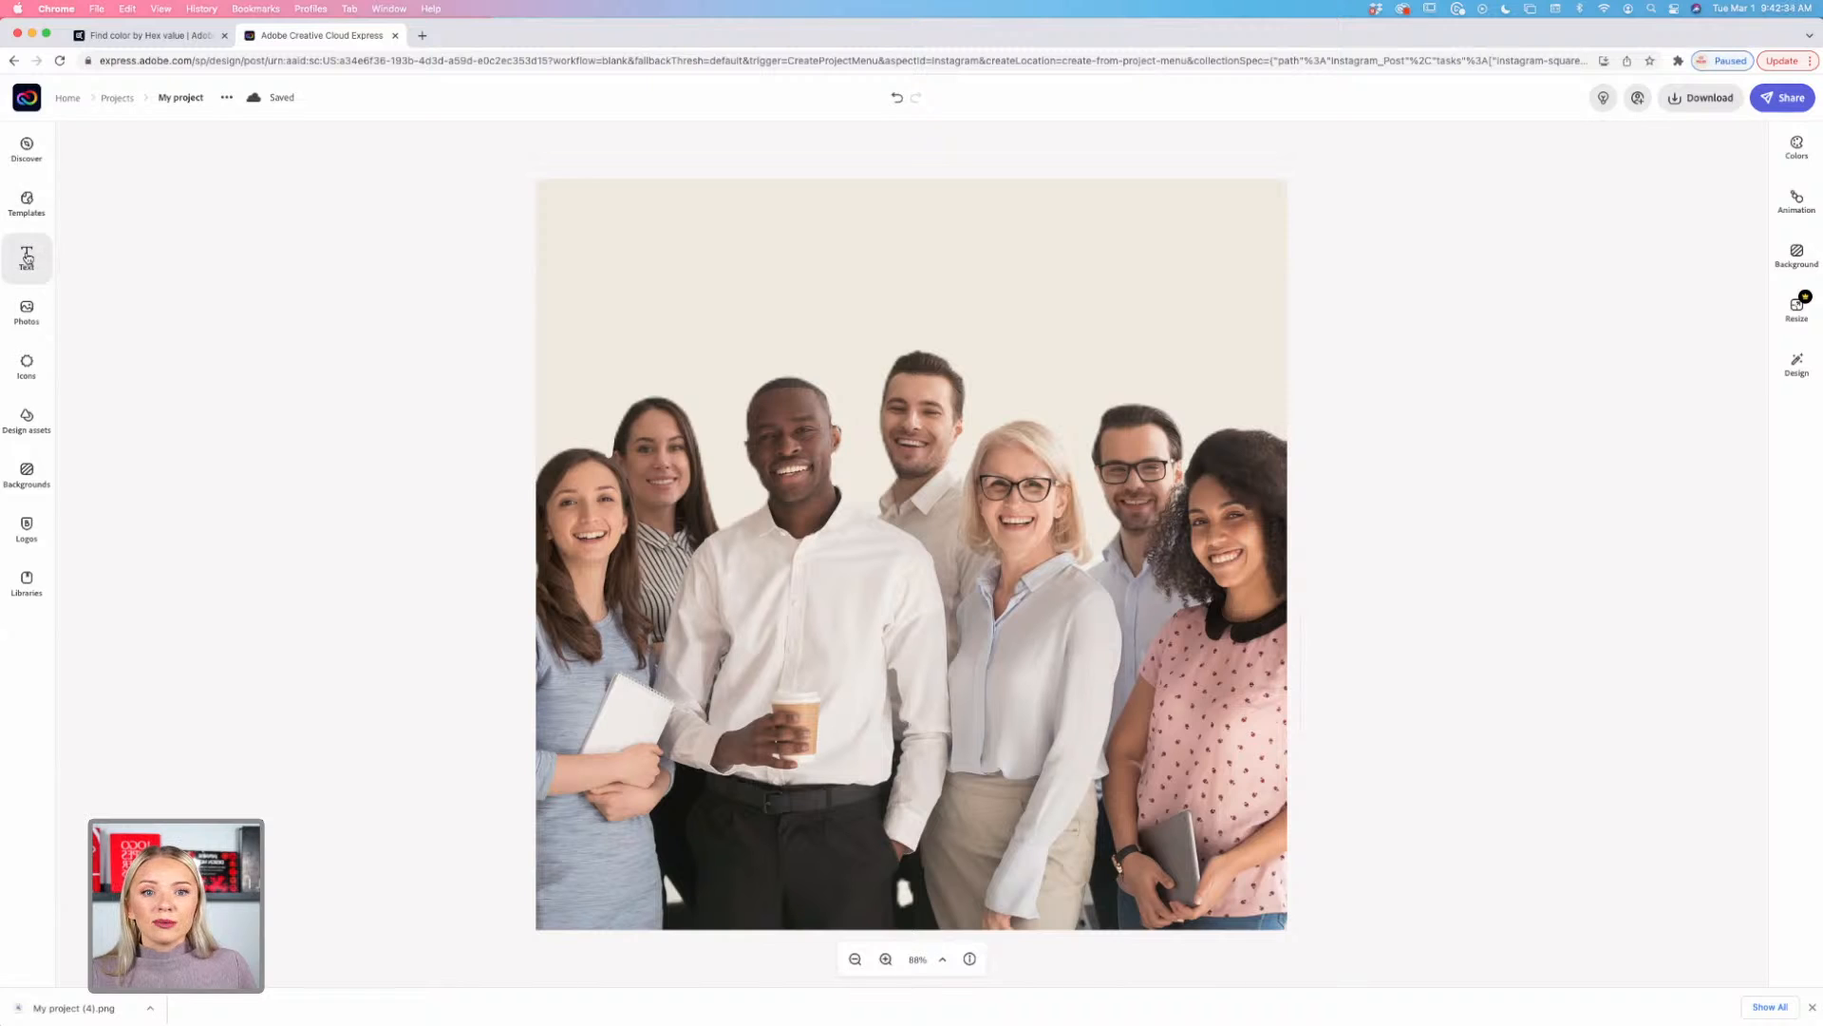
Step: Search the icon library for "fun" and browse through the results
{"action": "left_click", "coordinate": [27, 368]}
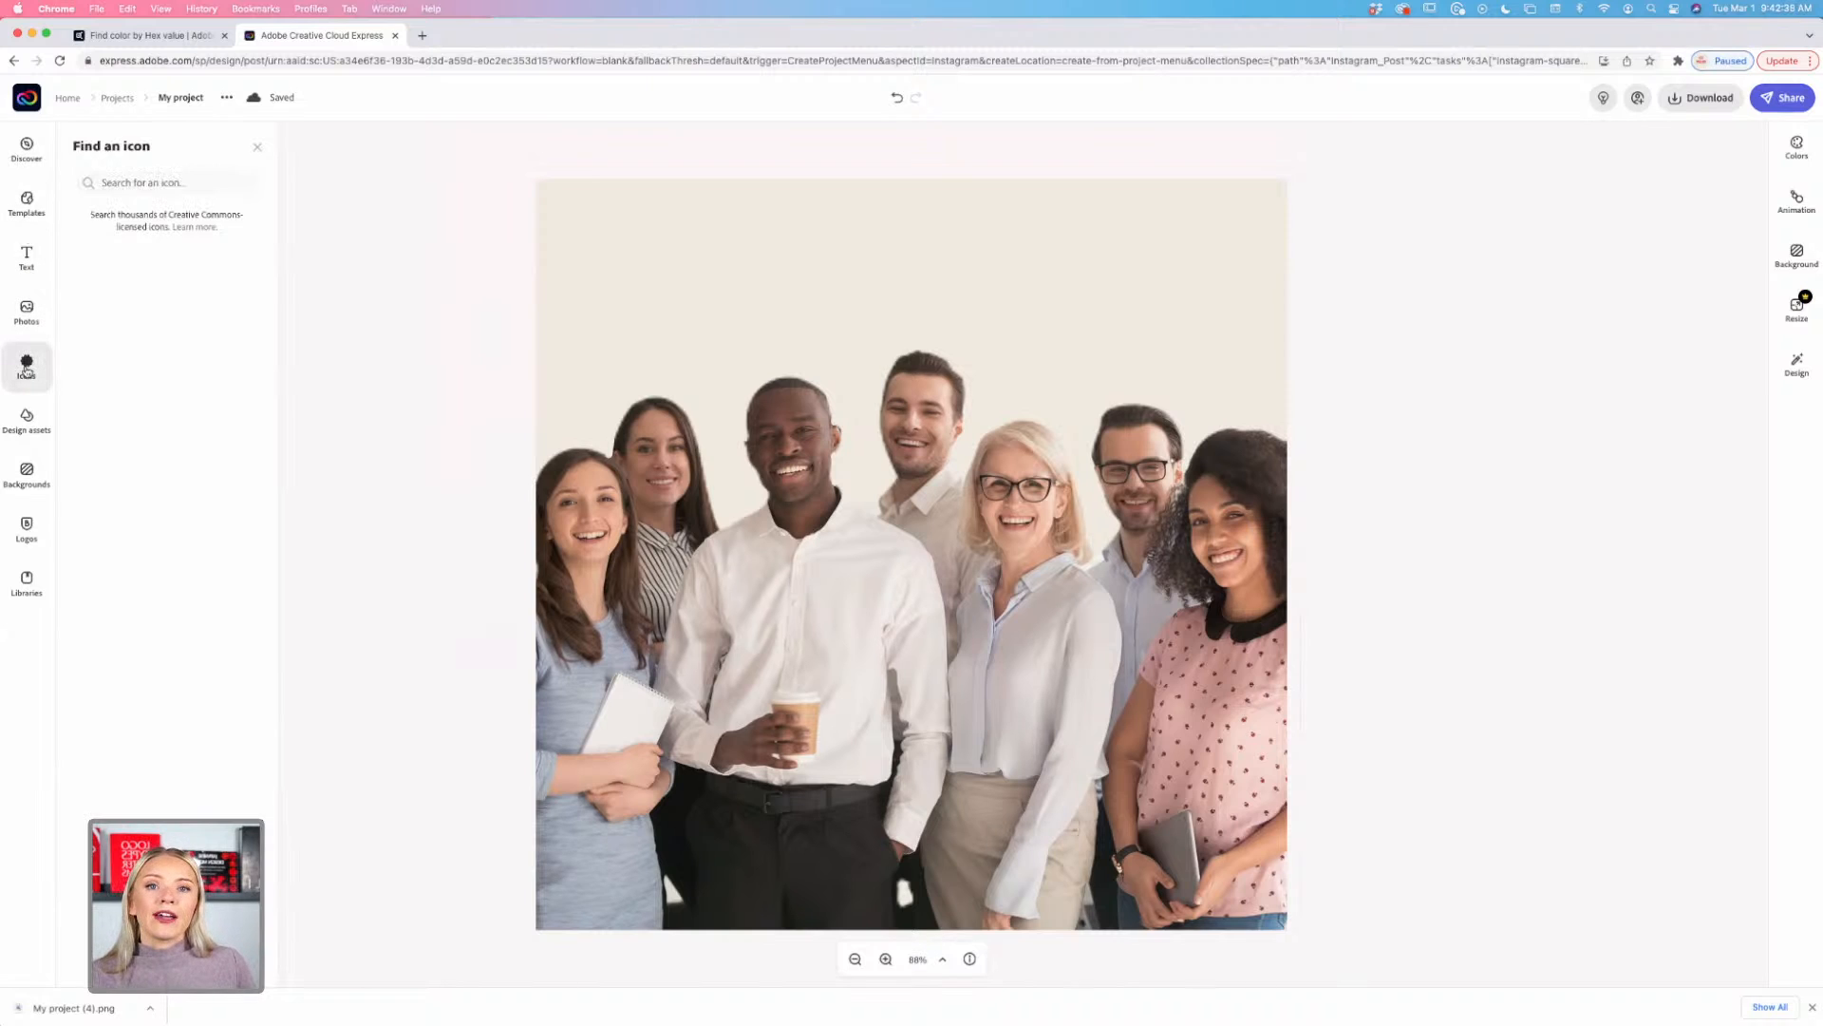
{"action": "type", "text": "fun"}
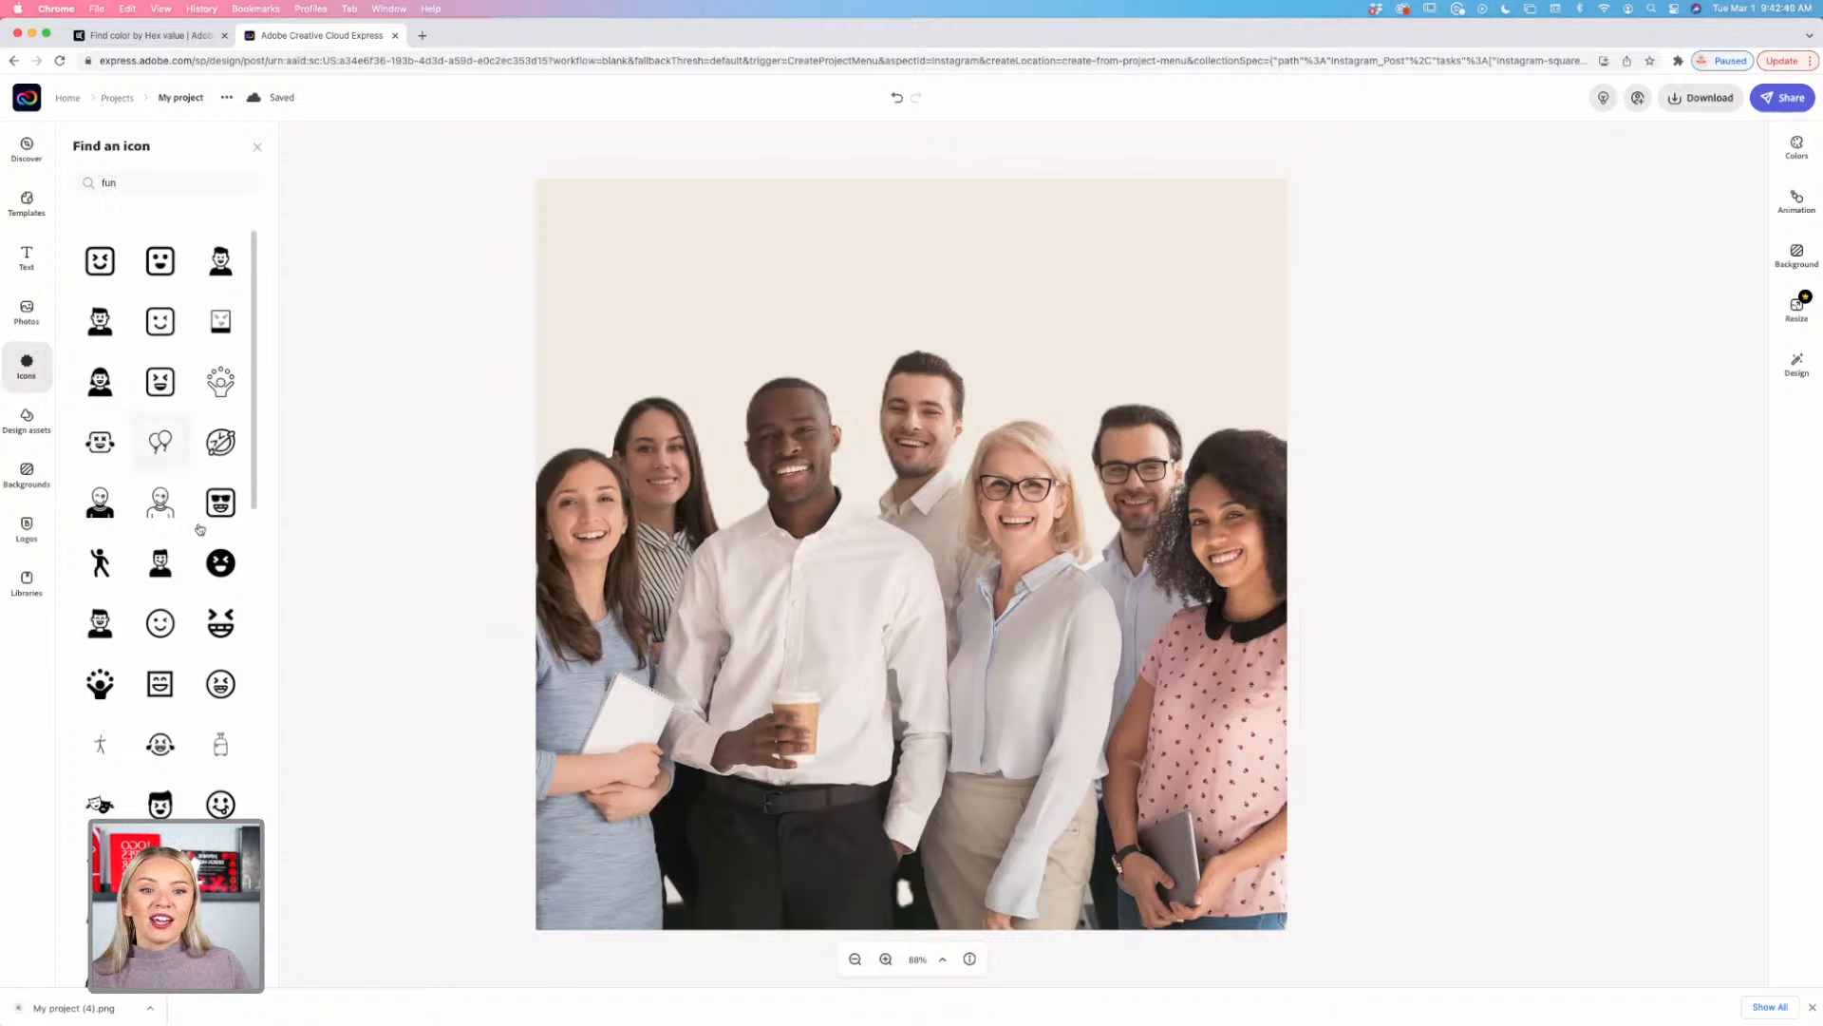
{"action": "scroll", "coordinate": [181, 541], "scroll_direction": "down", "scroll_amount": 3}
{"action": "scroll", "coordinate": [184, 554], "scroll_direction": "up", "scroll_amount": 3}
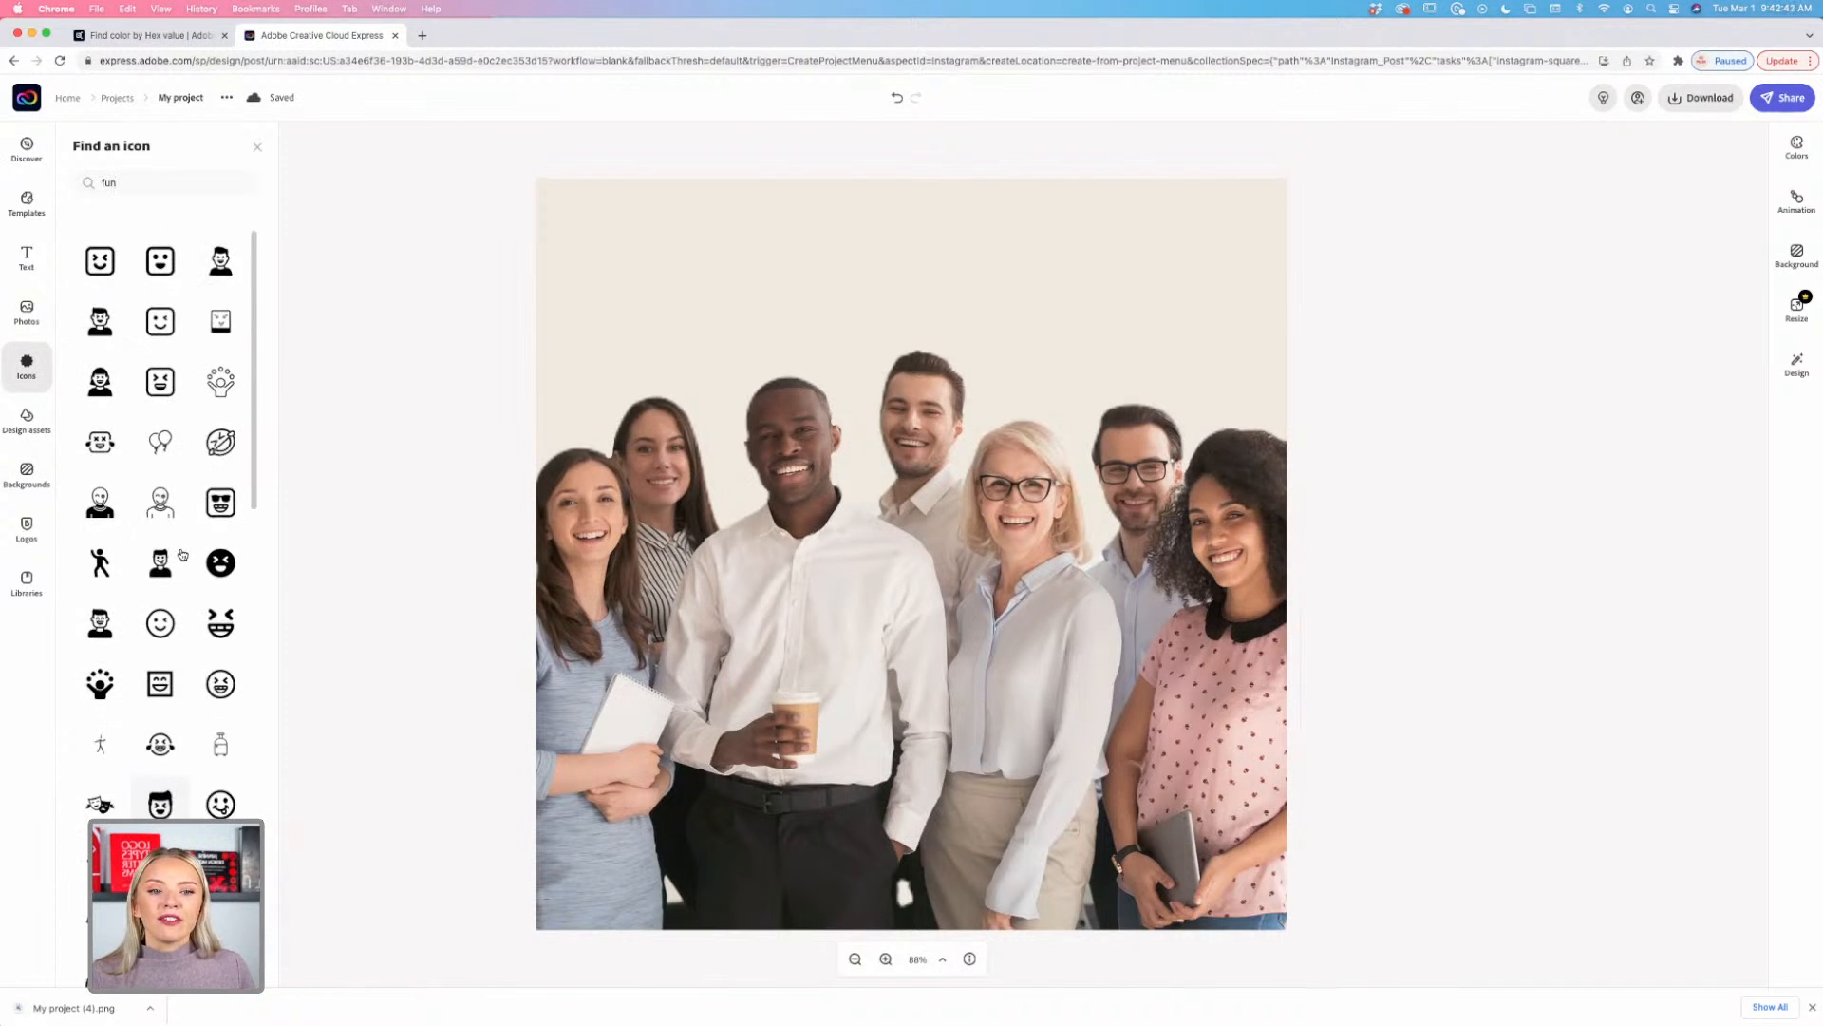
{"action": "scroll", "coordinate": [184, 554], "scroll_direction": "down", "scroll_amount": 10}
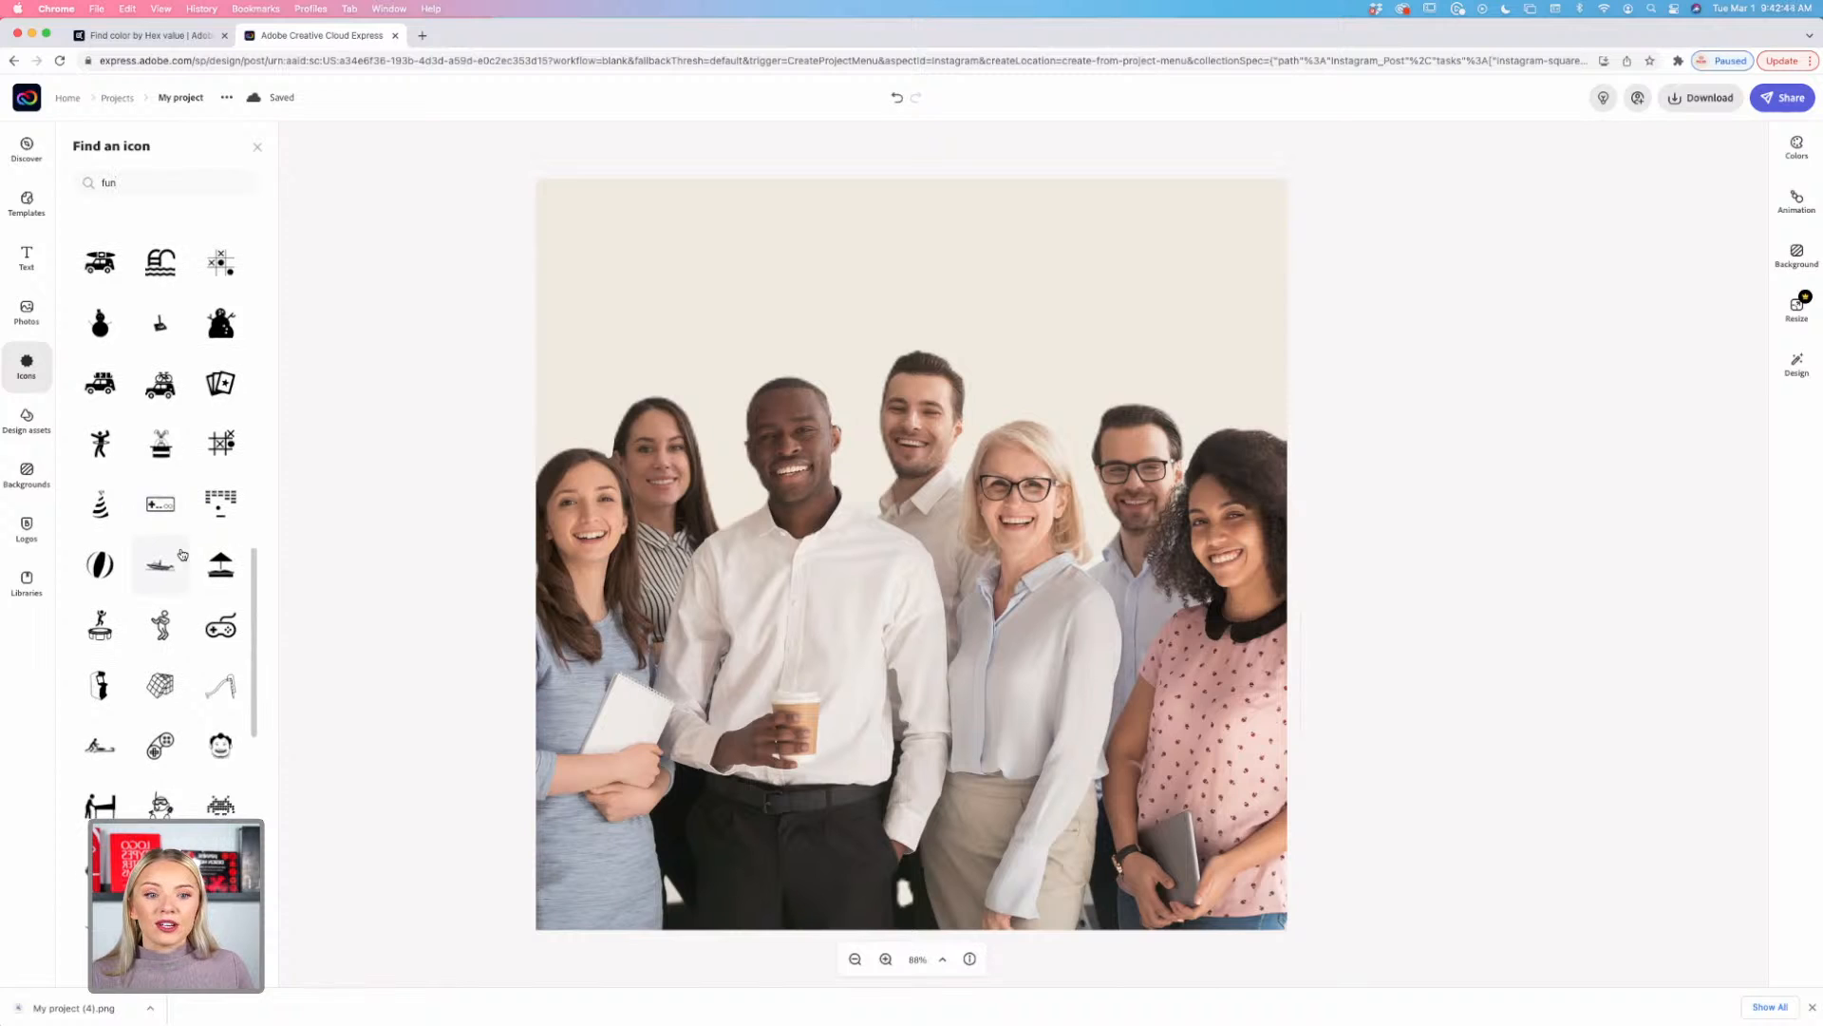
{"action": "scroll", "coordinate": [184, 555], "scroll_direction": "up", "scroll_amount": 10}
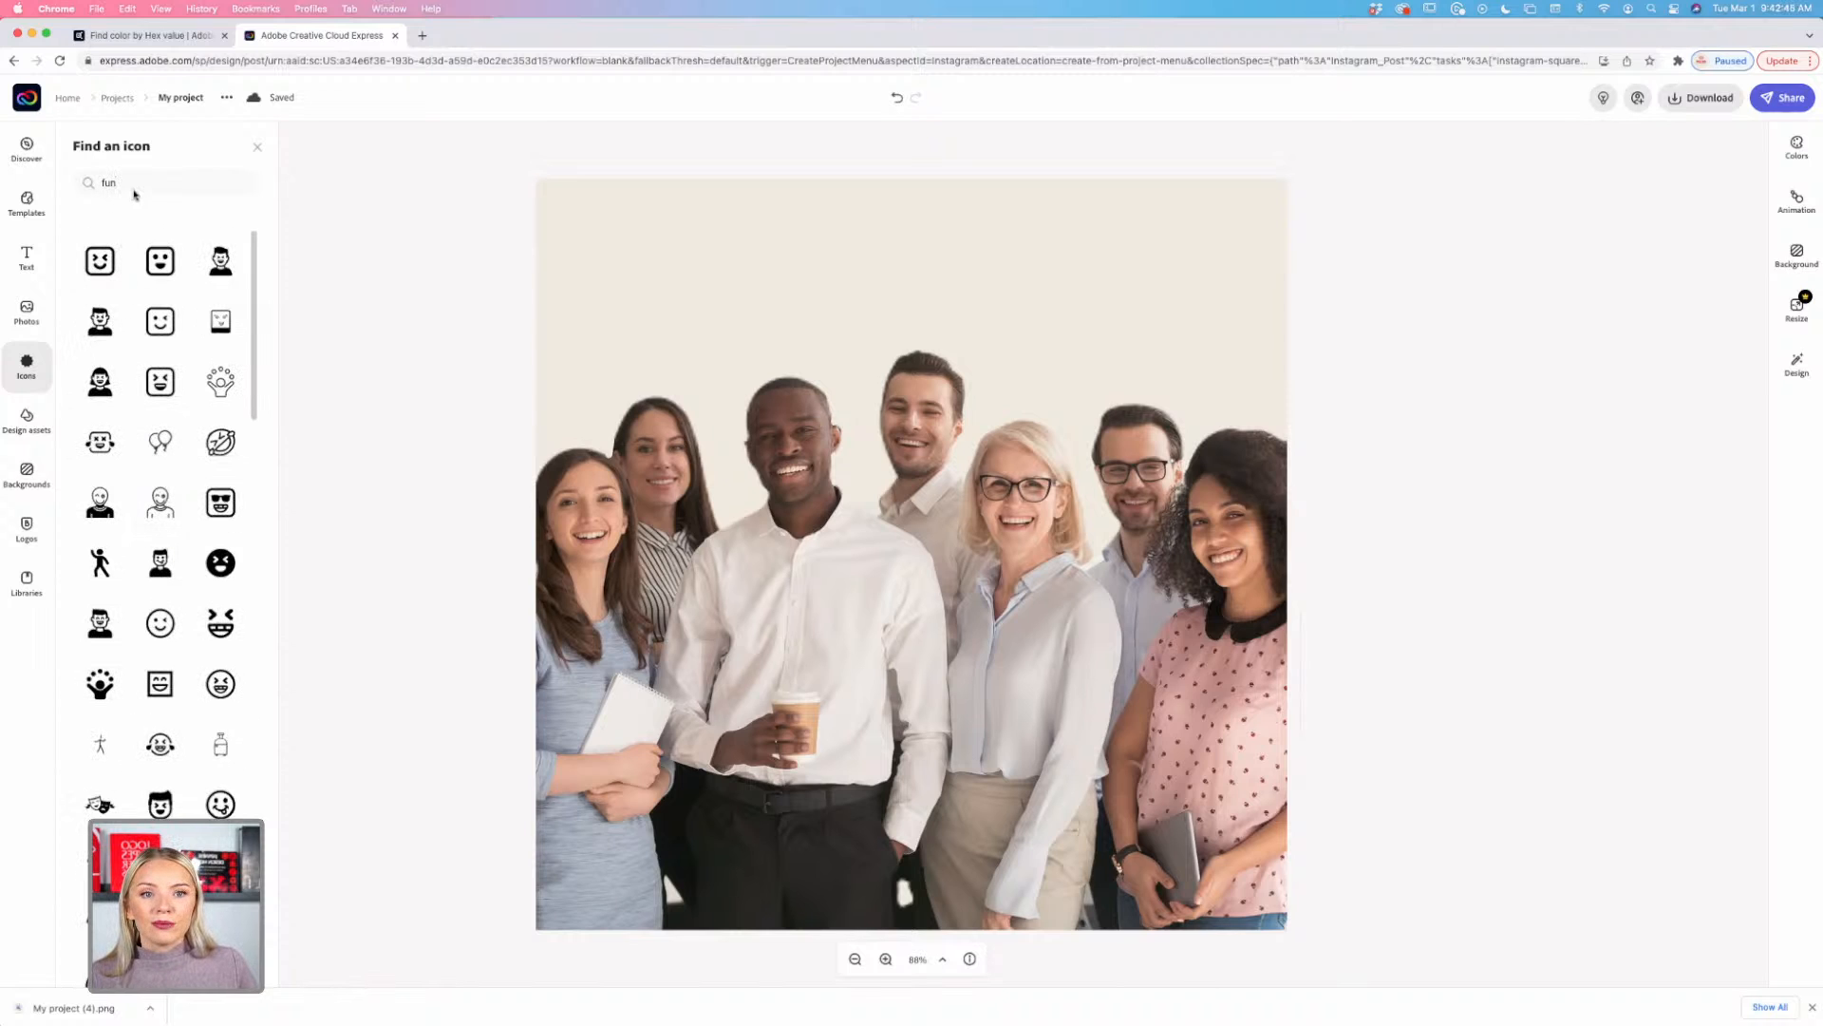
Step: Search the icon library for "rectangle" instead
{"action": "double_click", "coordinate": [134, 184]}
{"action": "key", "text": "BackSpace"}
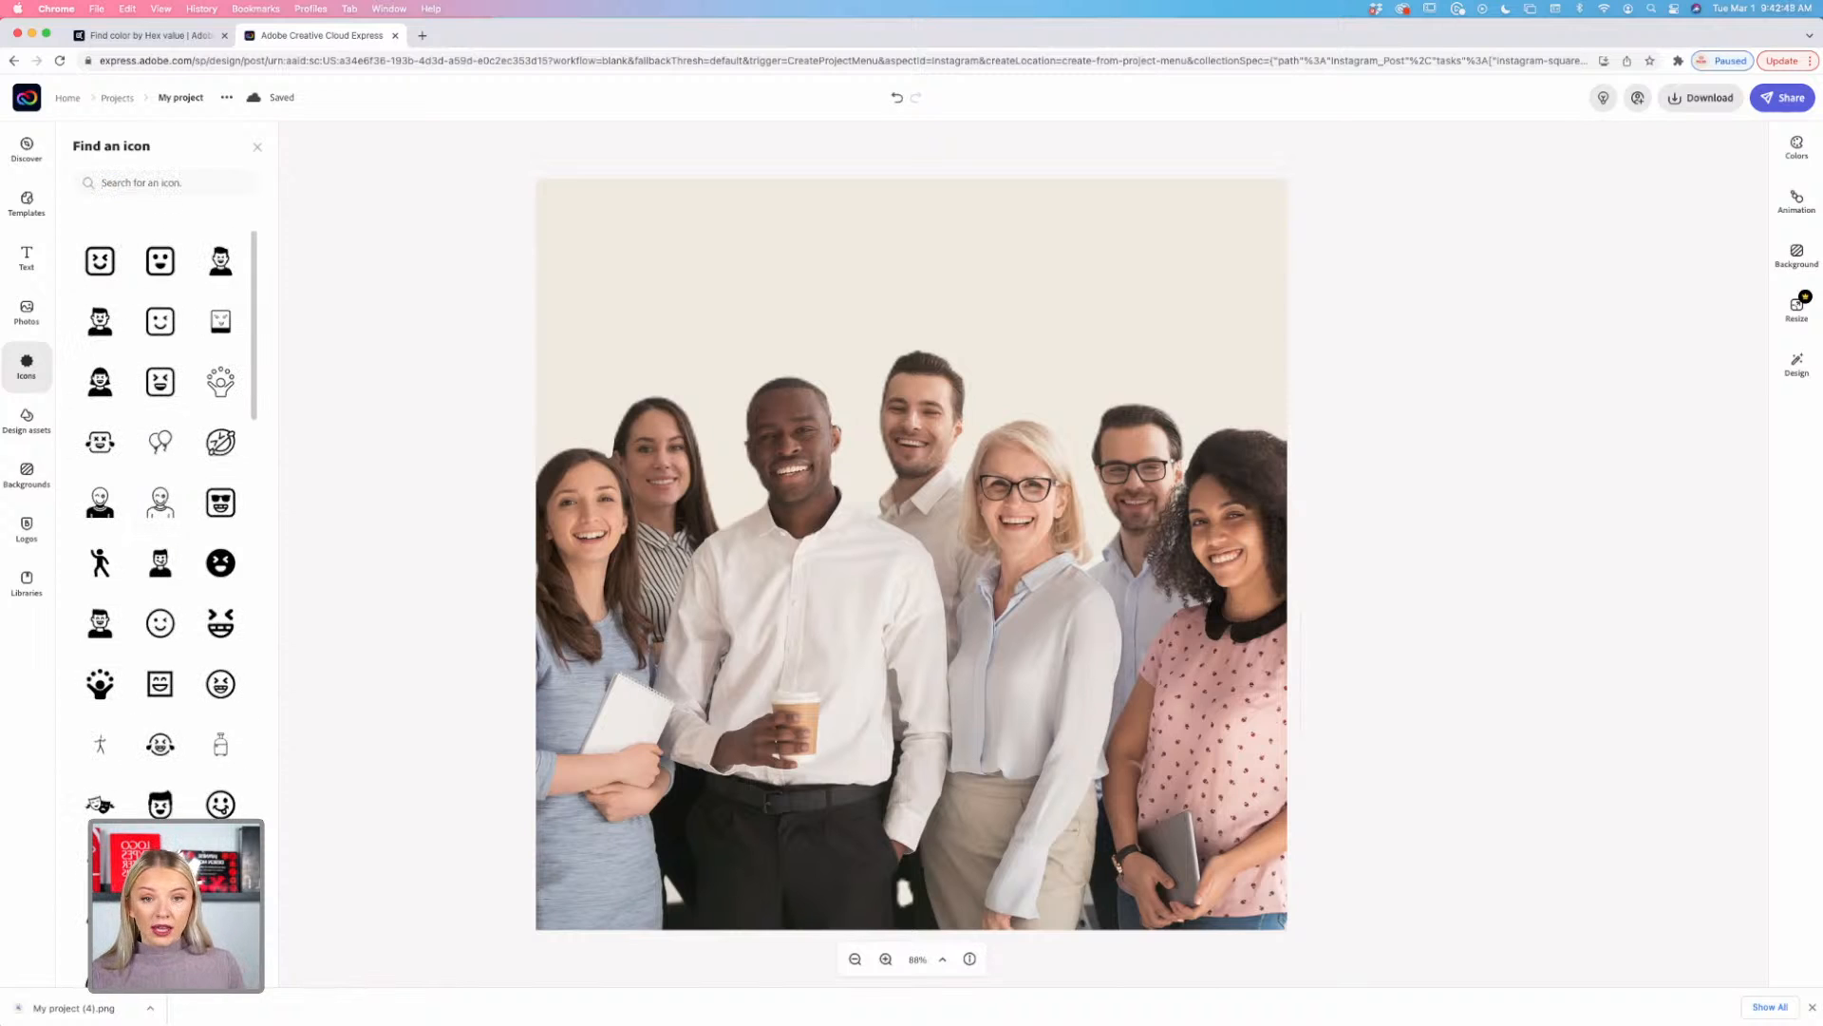
{"action": "type", "text": "rectangle"}
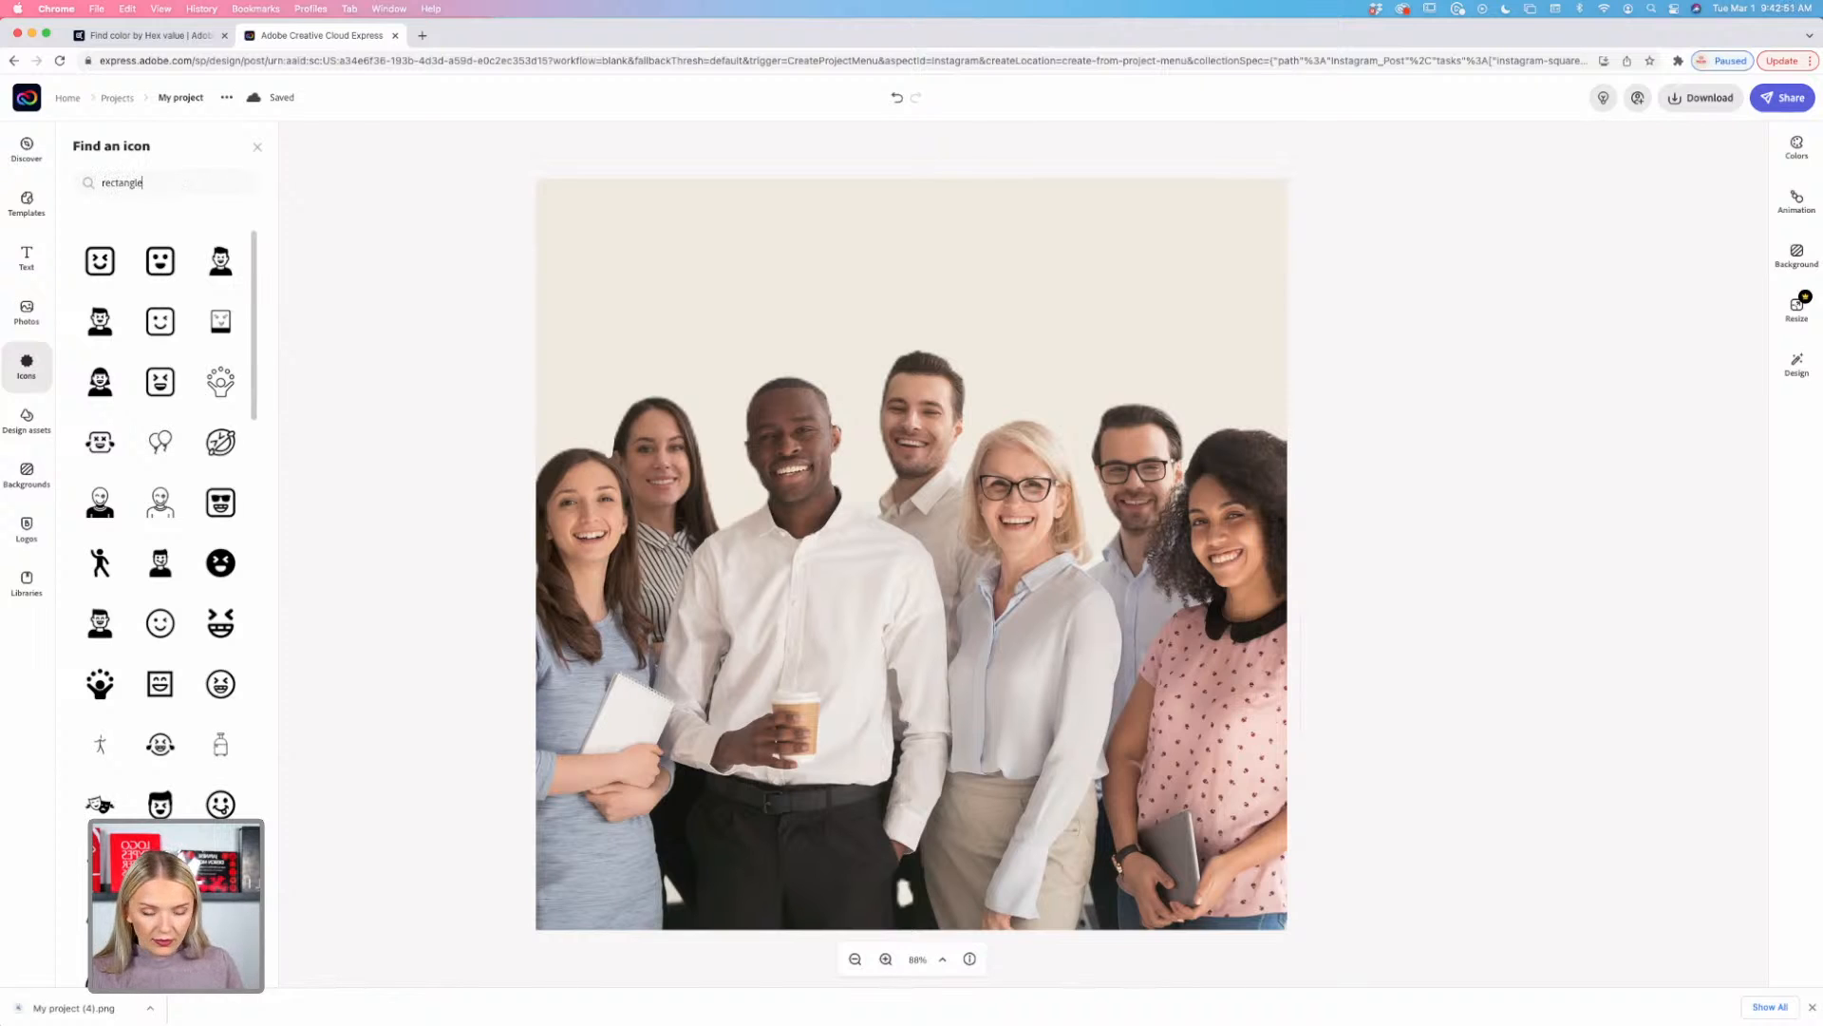
{"action": "key", "text": "Return"}
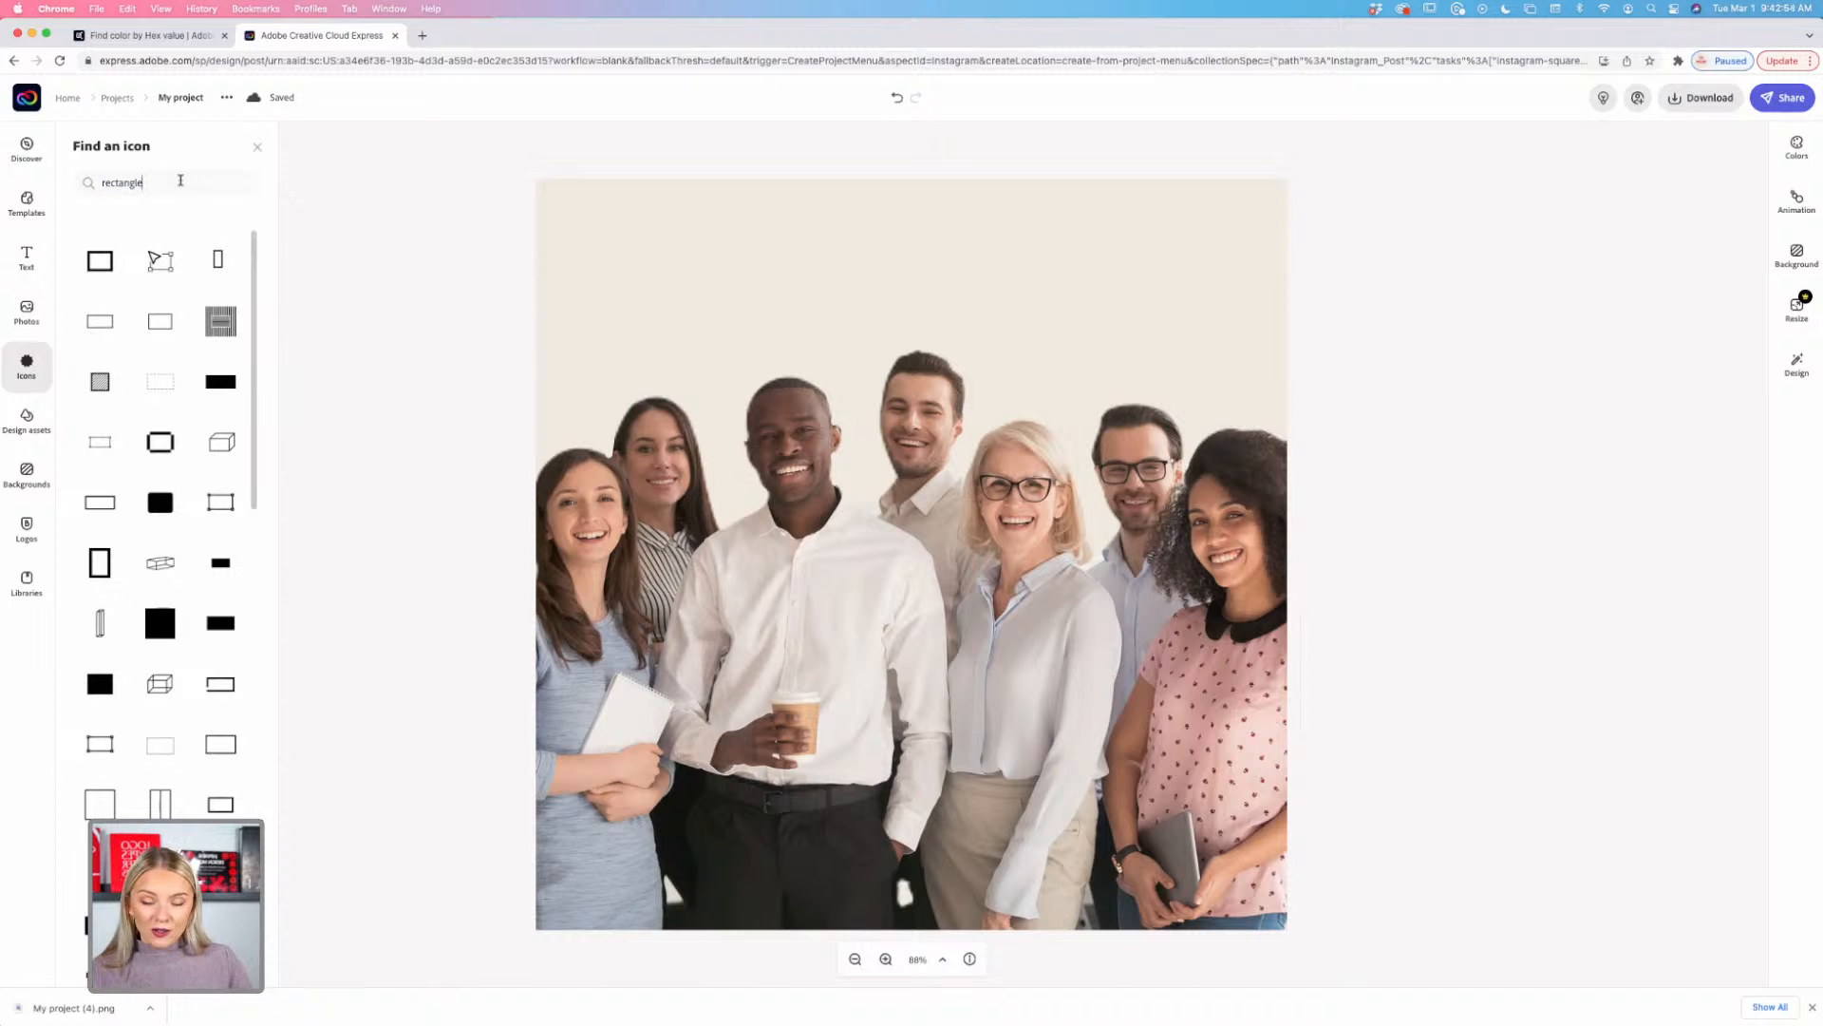
Step: Search the icons for "blob" and add the solid shape made of two merged circles to the canvas
{"action": "key", "text": "super+a"}
{"action": "type", "text": "bl"}
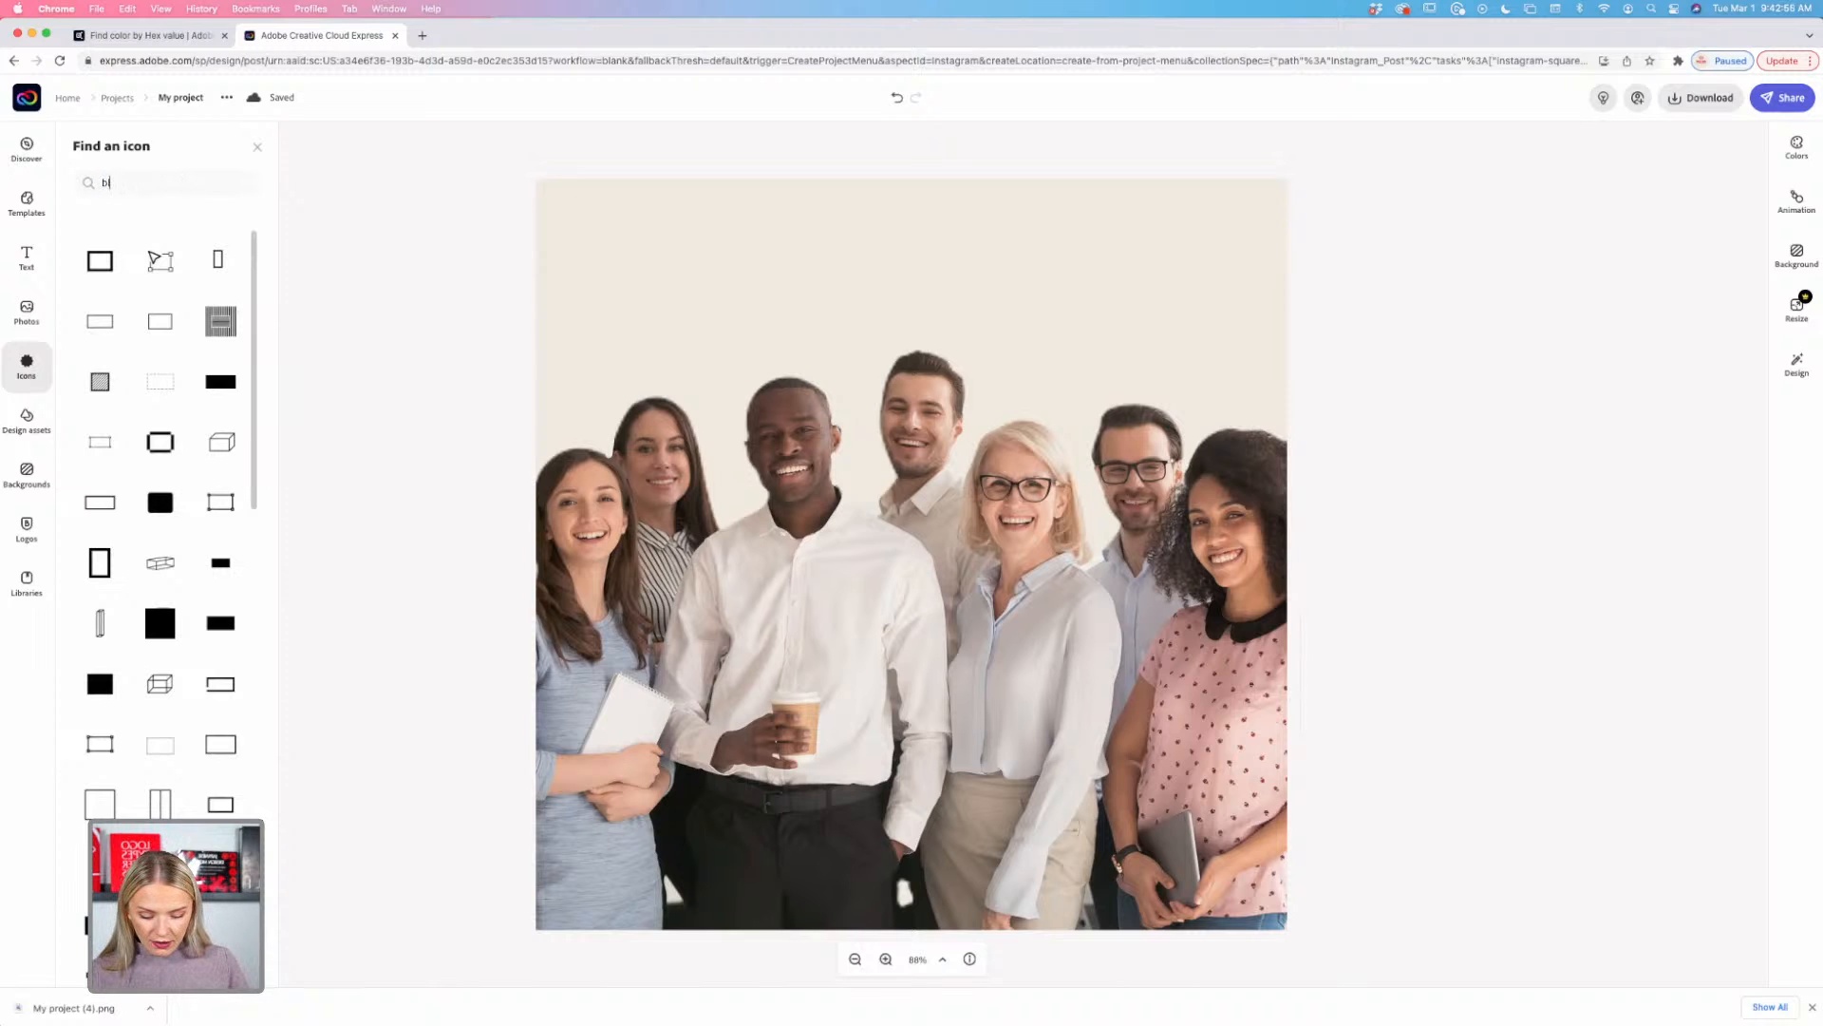
{"action": "type", "text": "ob"}
{"action": "key", "text": "Return"}
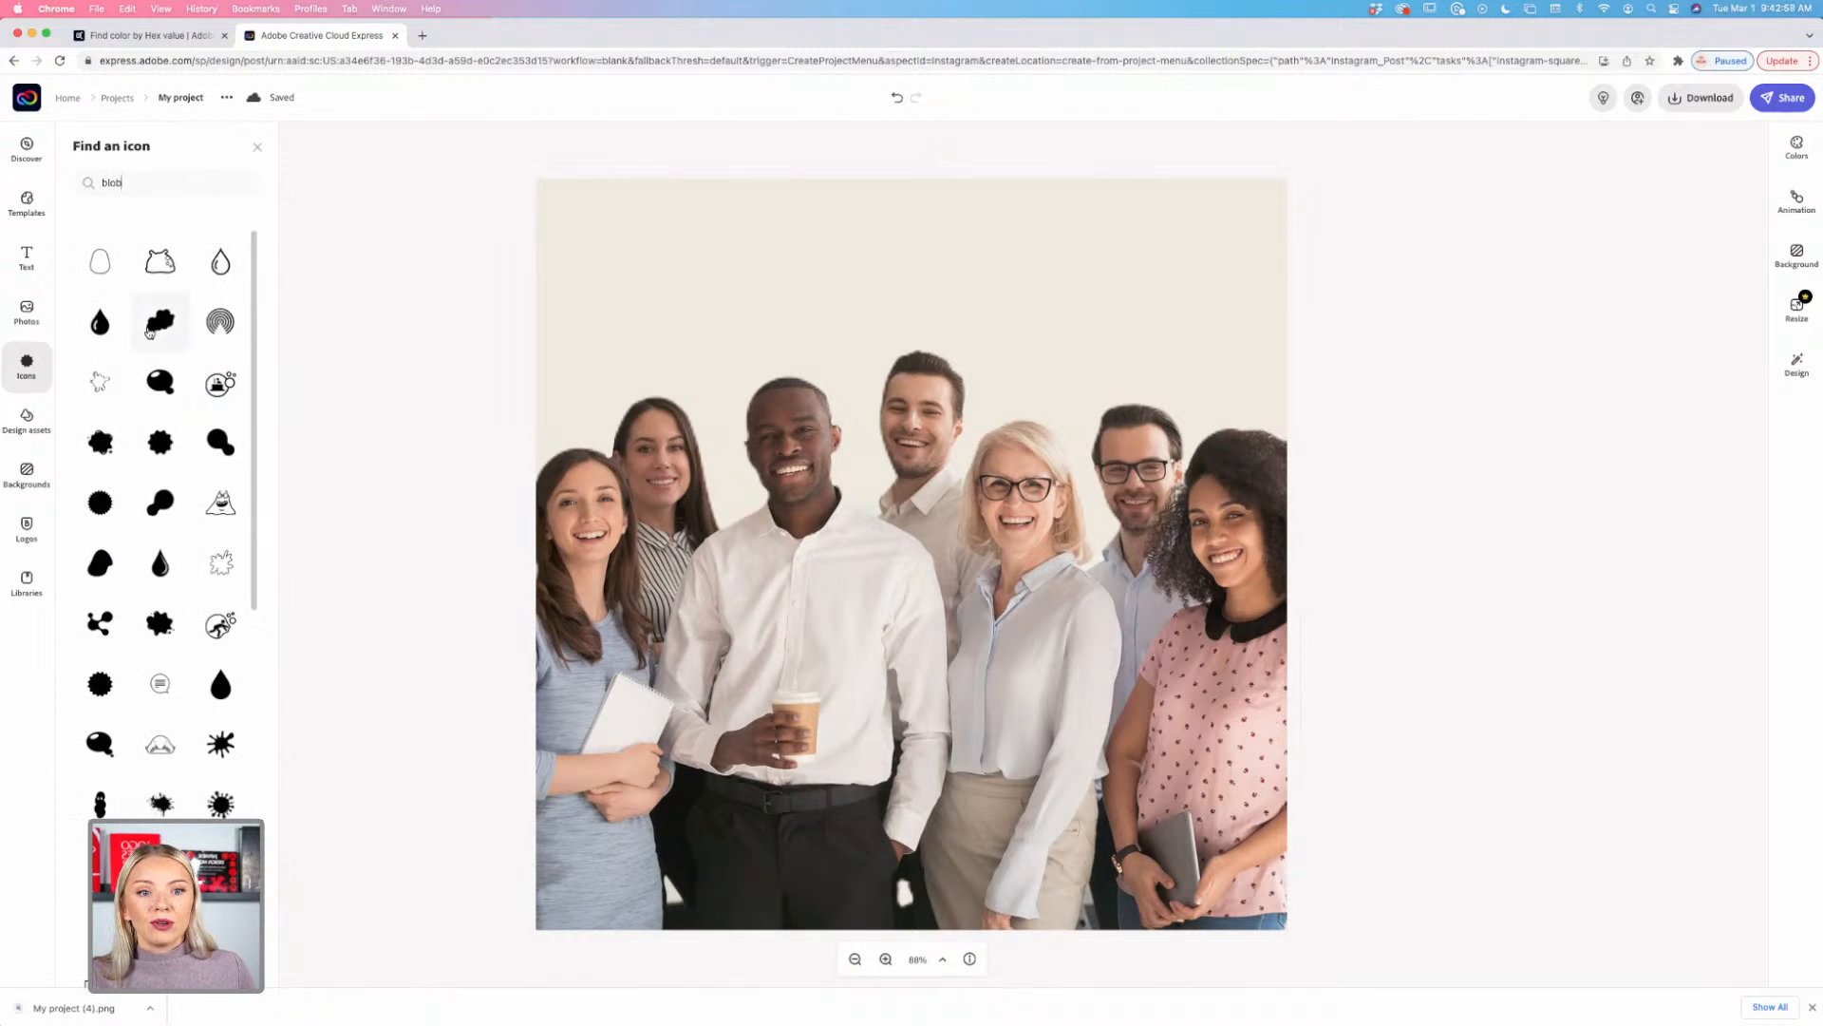
{"action": "scroll", "coordinate": [133, 513], "scroll_direction": "down", "scroll_amount": 1}
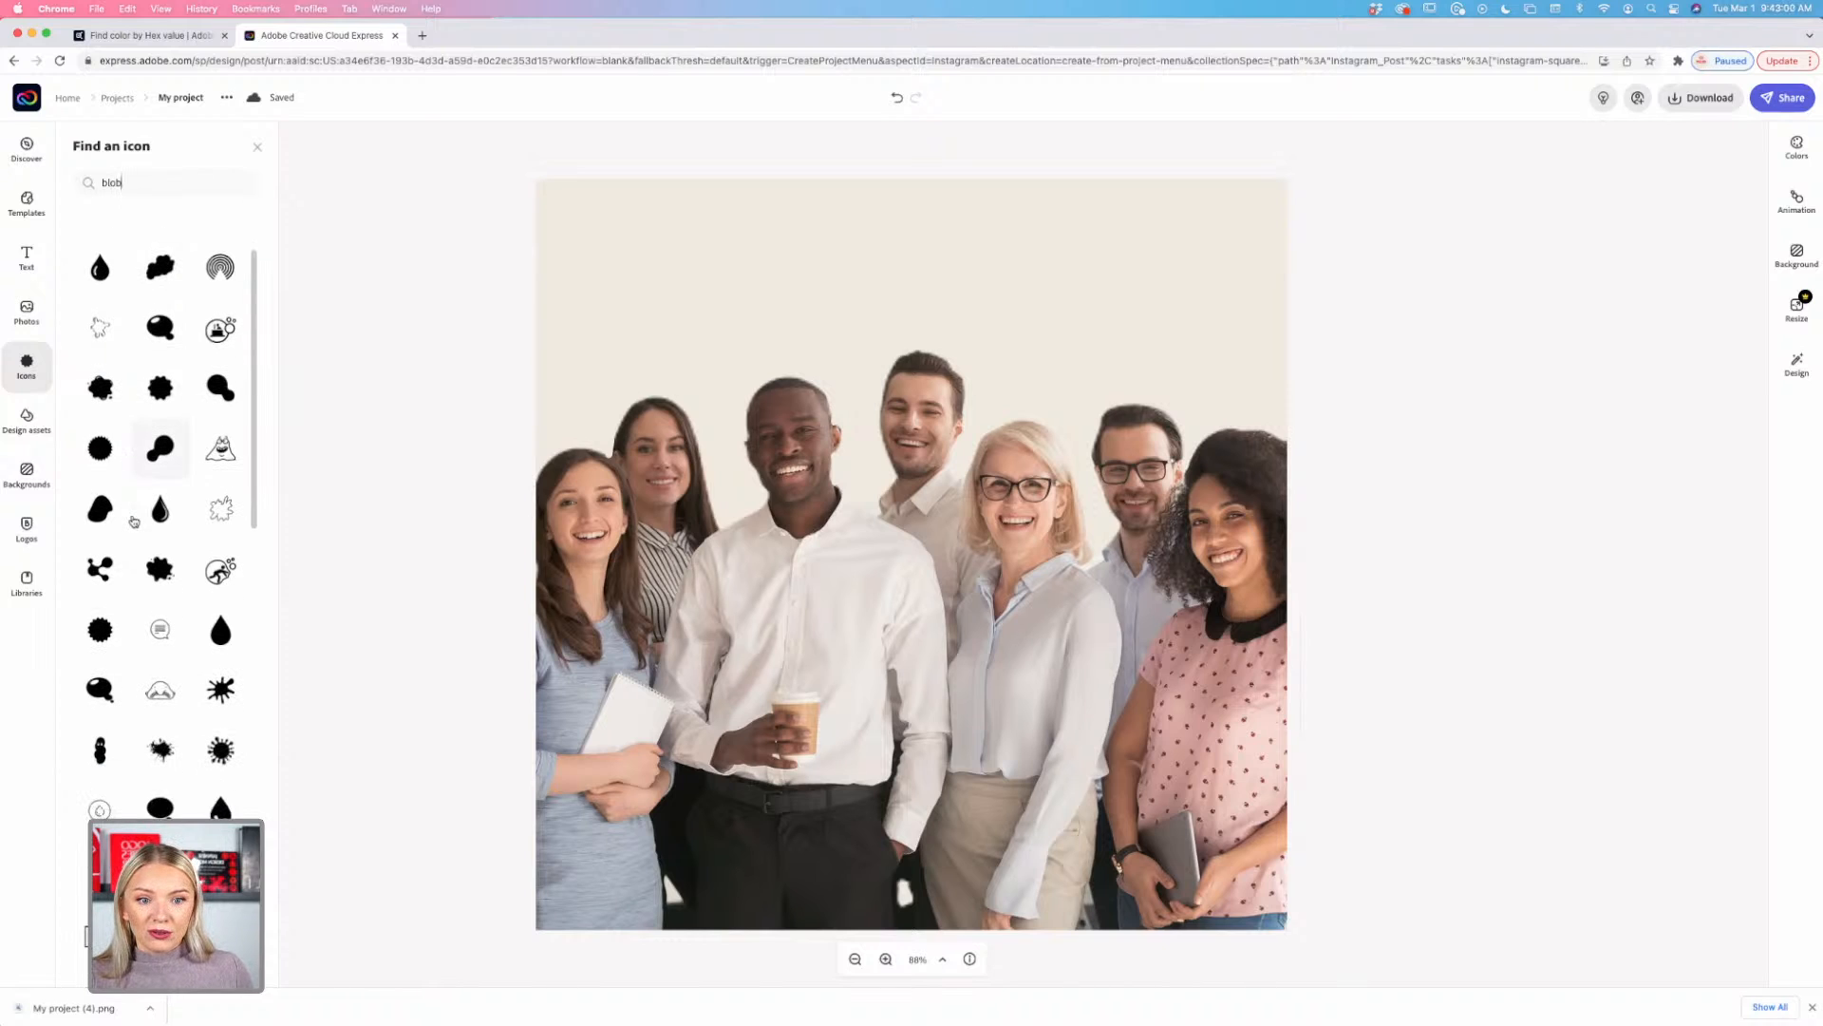
{"action": "left_click", "coordinate": [161, 458]}
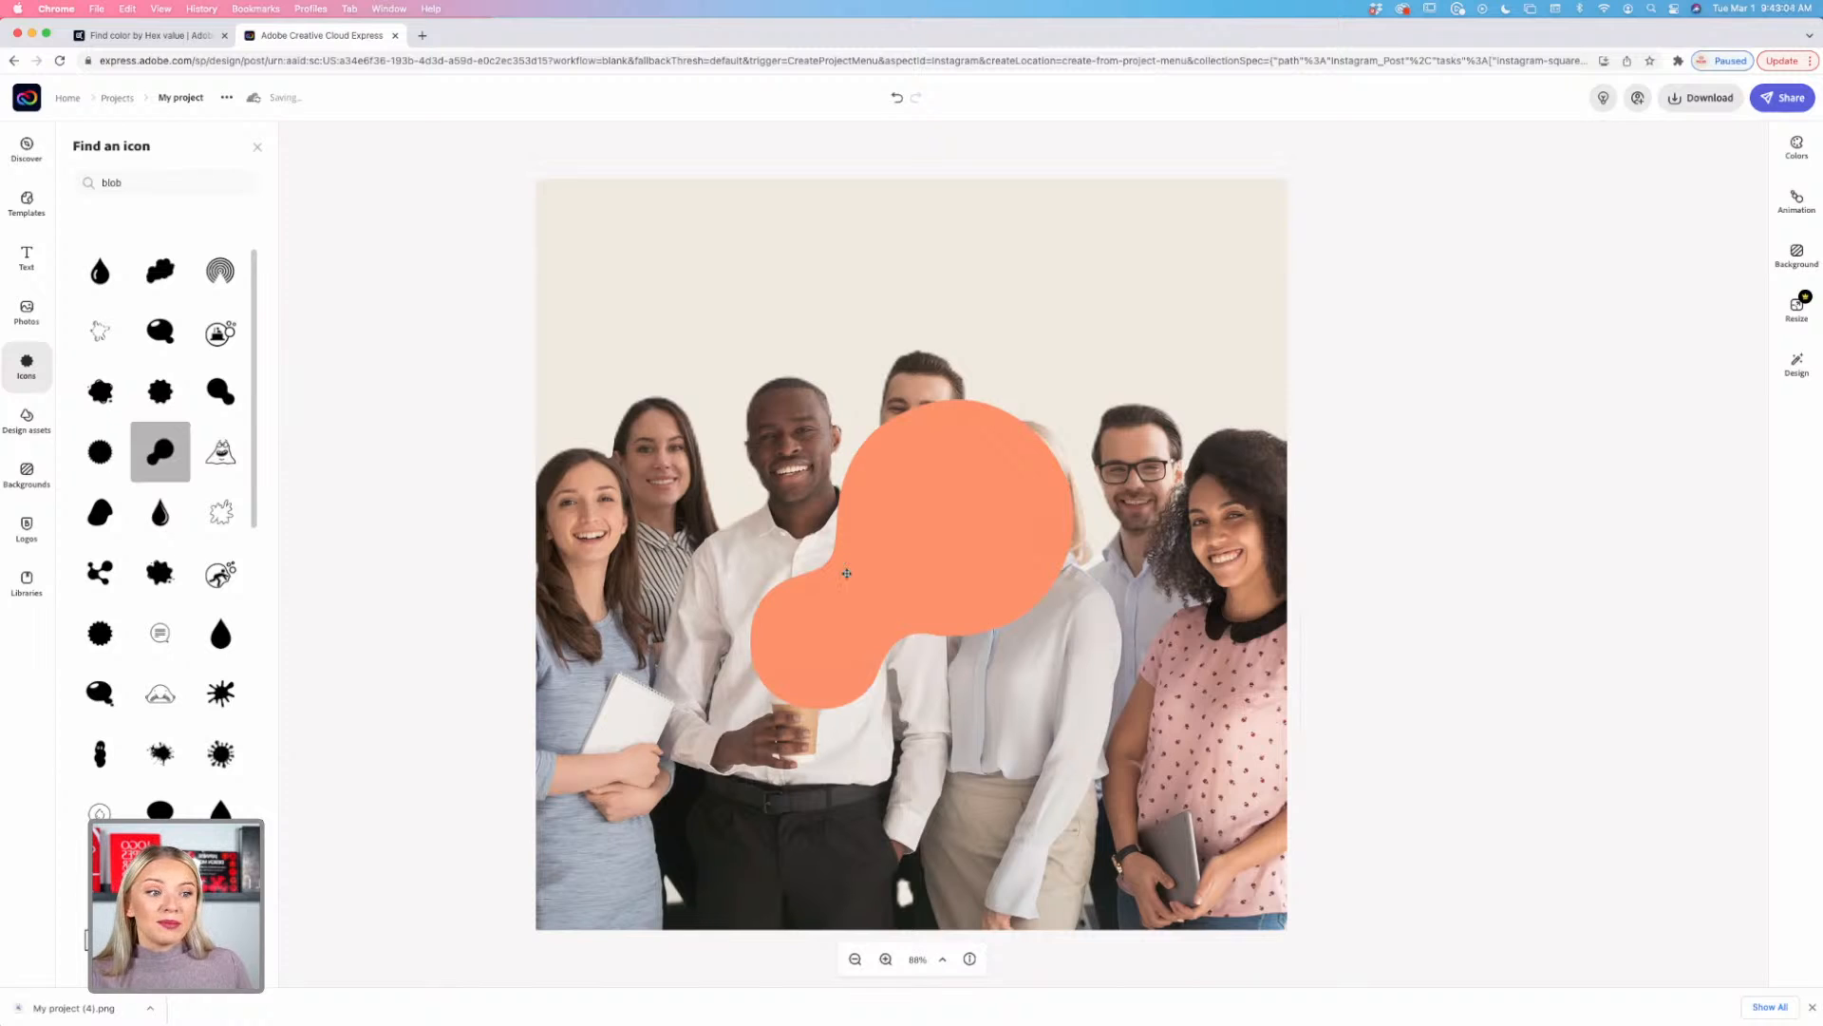
Step: Enlarge the blob icon and move it partly off the canvas at the lower-right corner
{"action": "left_click", "coordinate": [846, 574]}
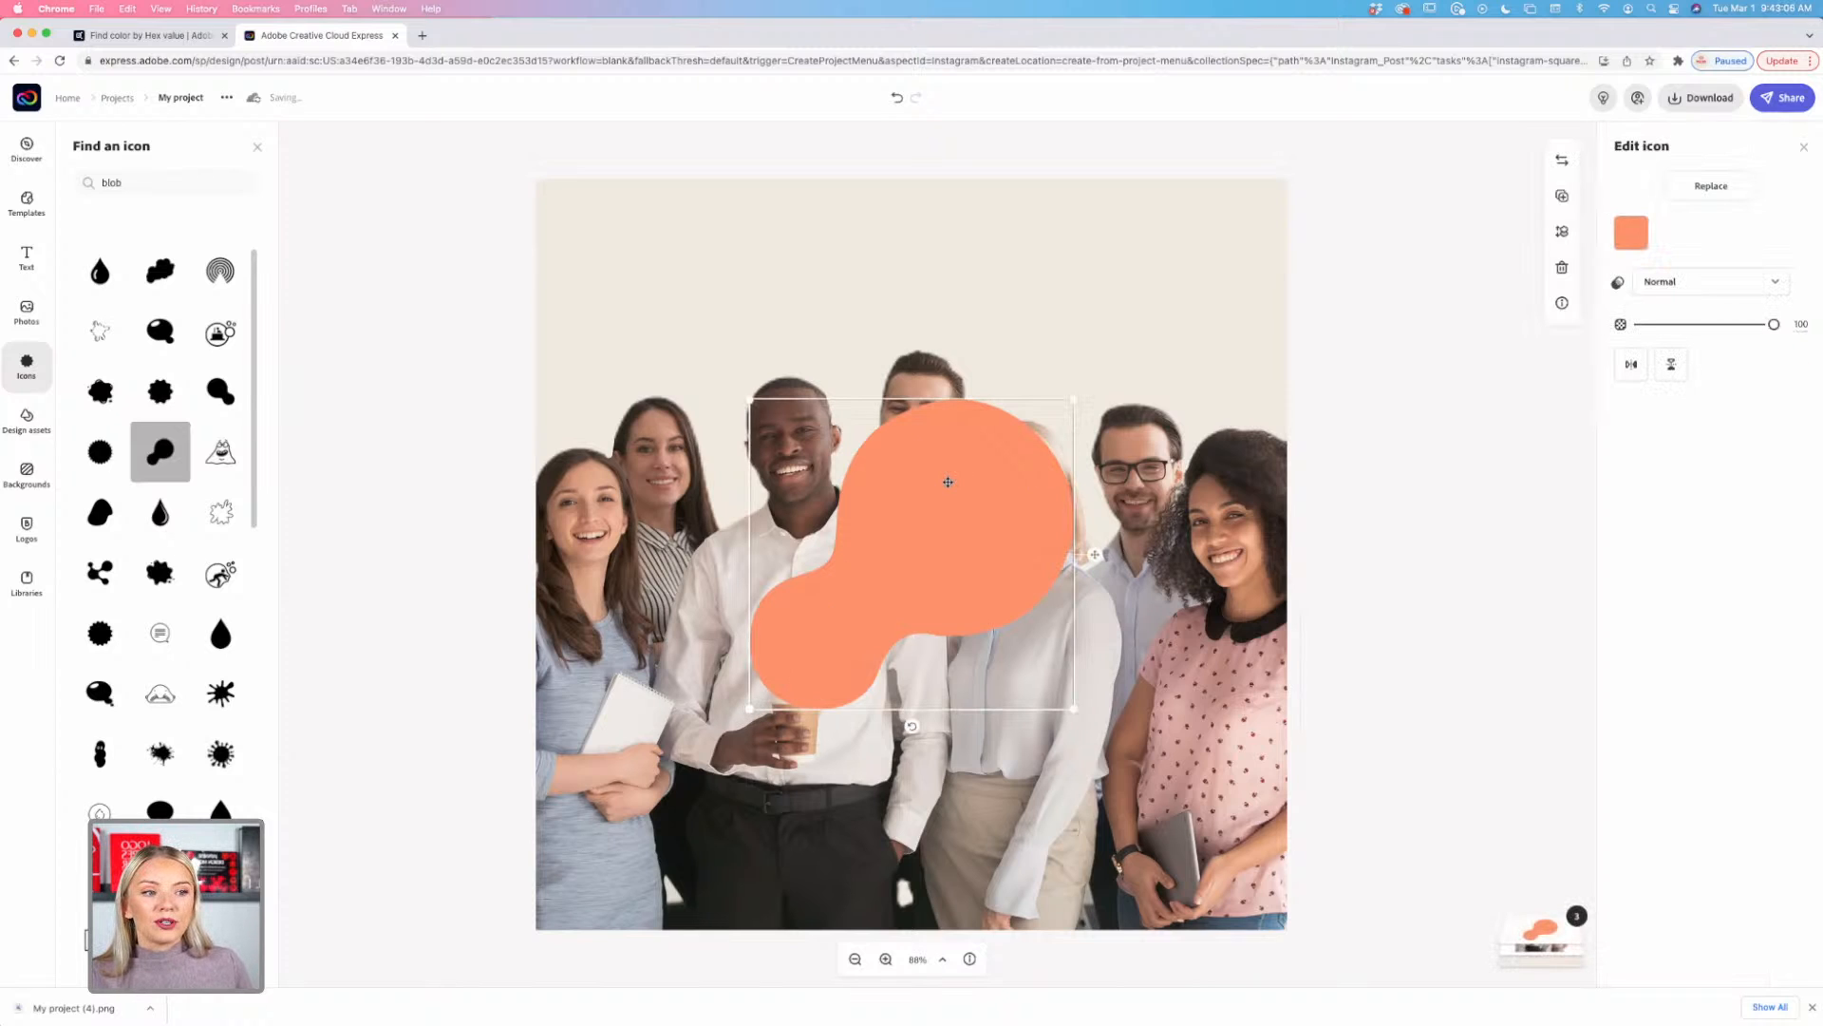
{"action": "left_click_drag", "start_coordinate": [1076, 402], "coordinate": [1296, 206]}
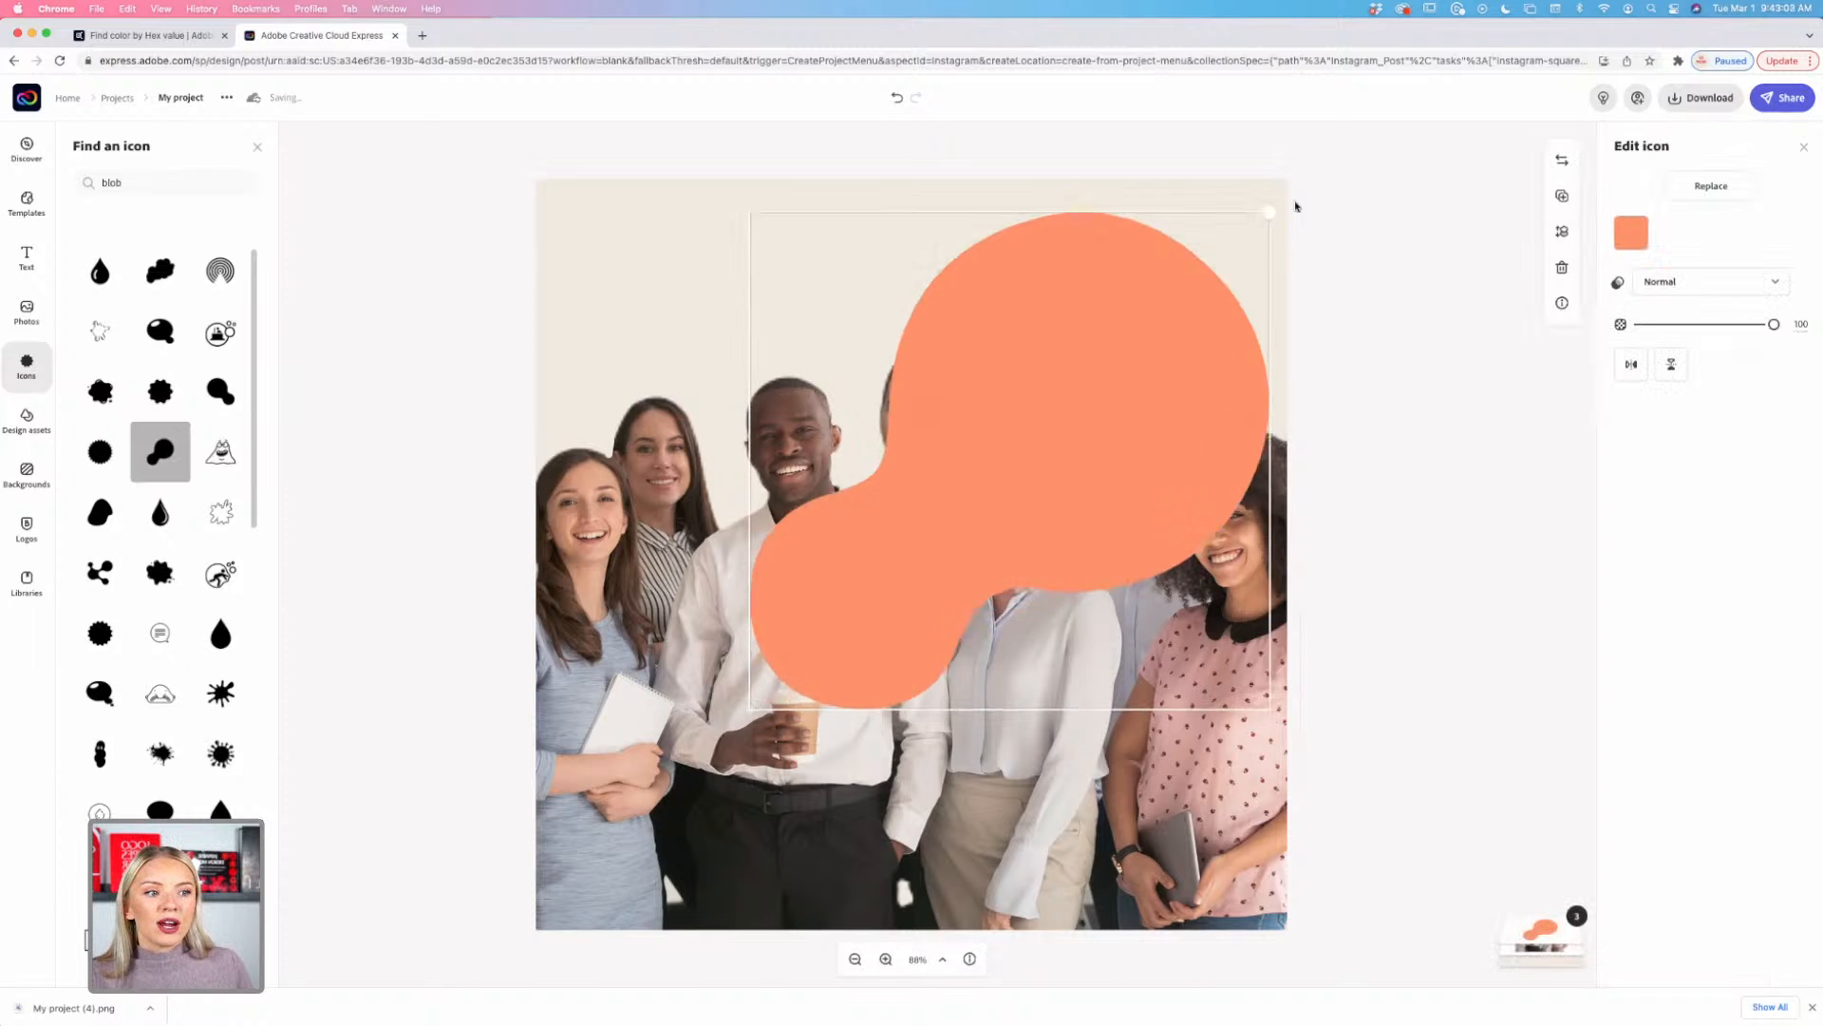
{"action": "left_click_drag", "start_coordinate": [1131, 309], "coordinate": [1332, 740]}
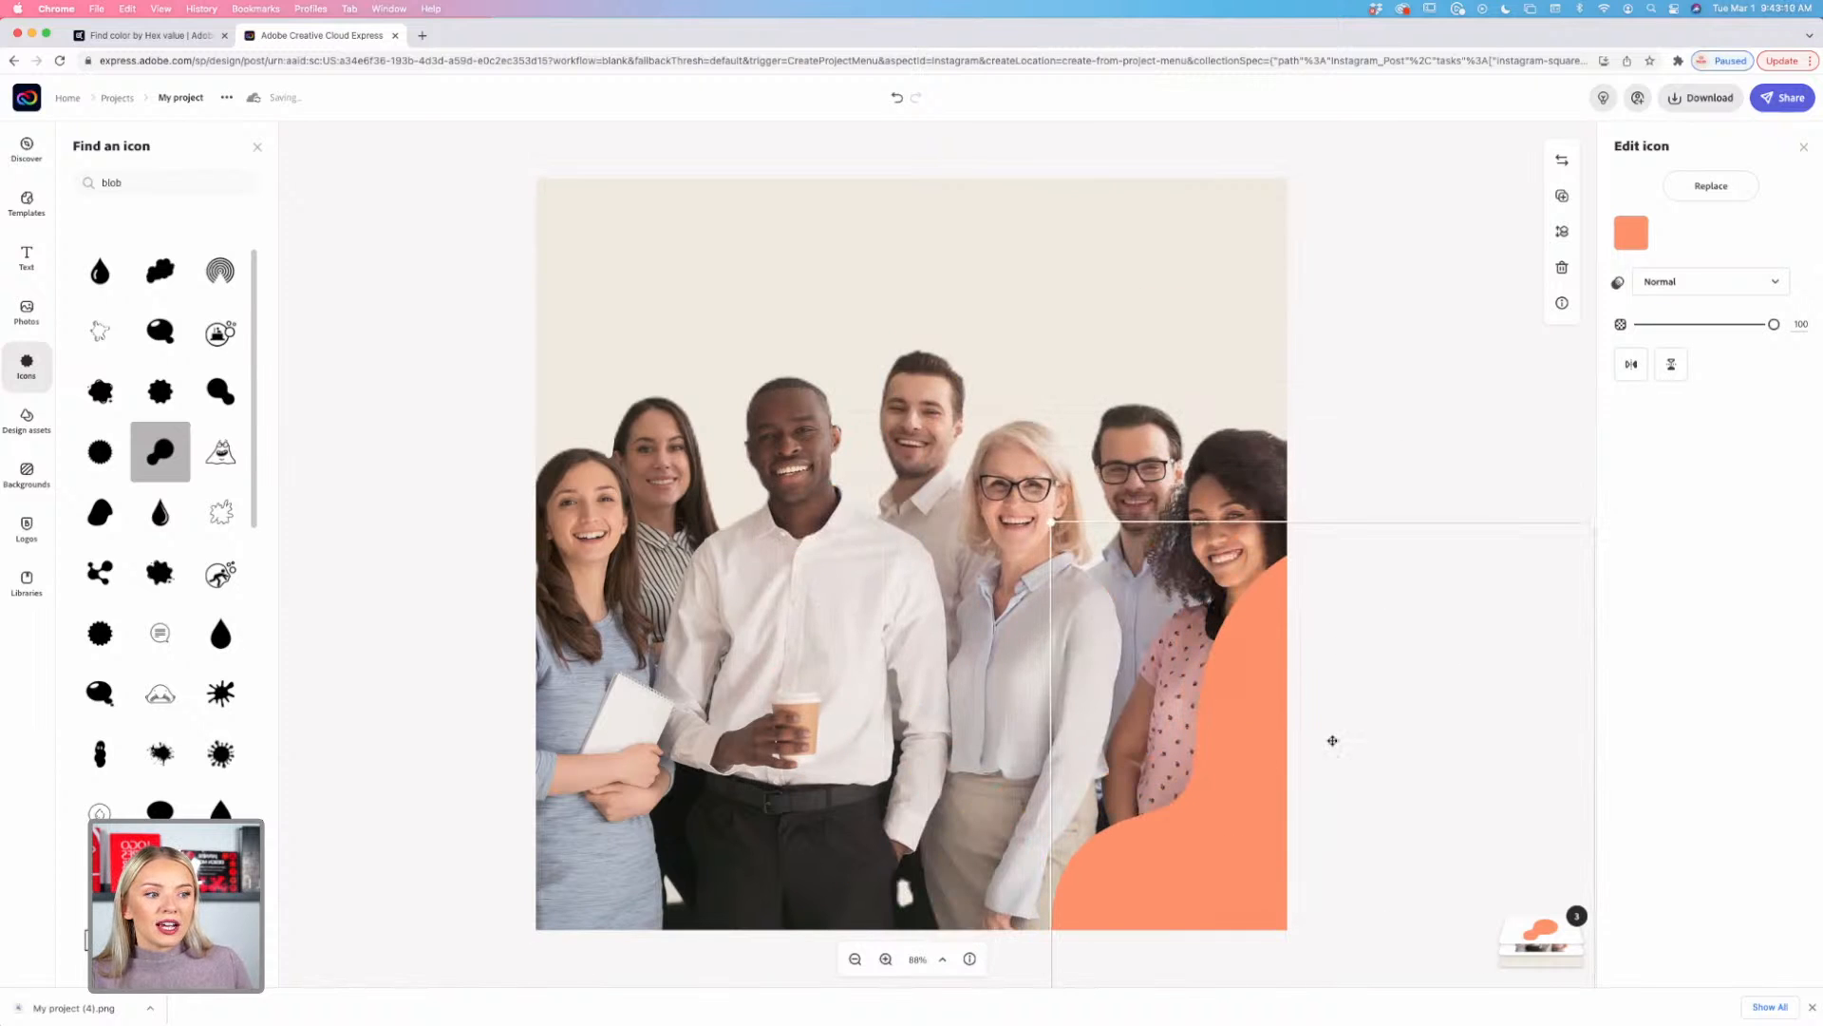
{"action": "left_click_drag", "start_coordinate": [1205, 830], "coordinate": [1194, 863]}
{"action": "left_click", "coordinate": [1305, 475]}
{"action": "left_click", "coordinate": [1262, 721]}
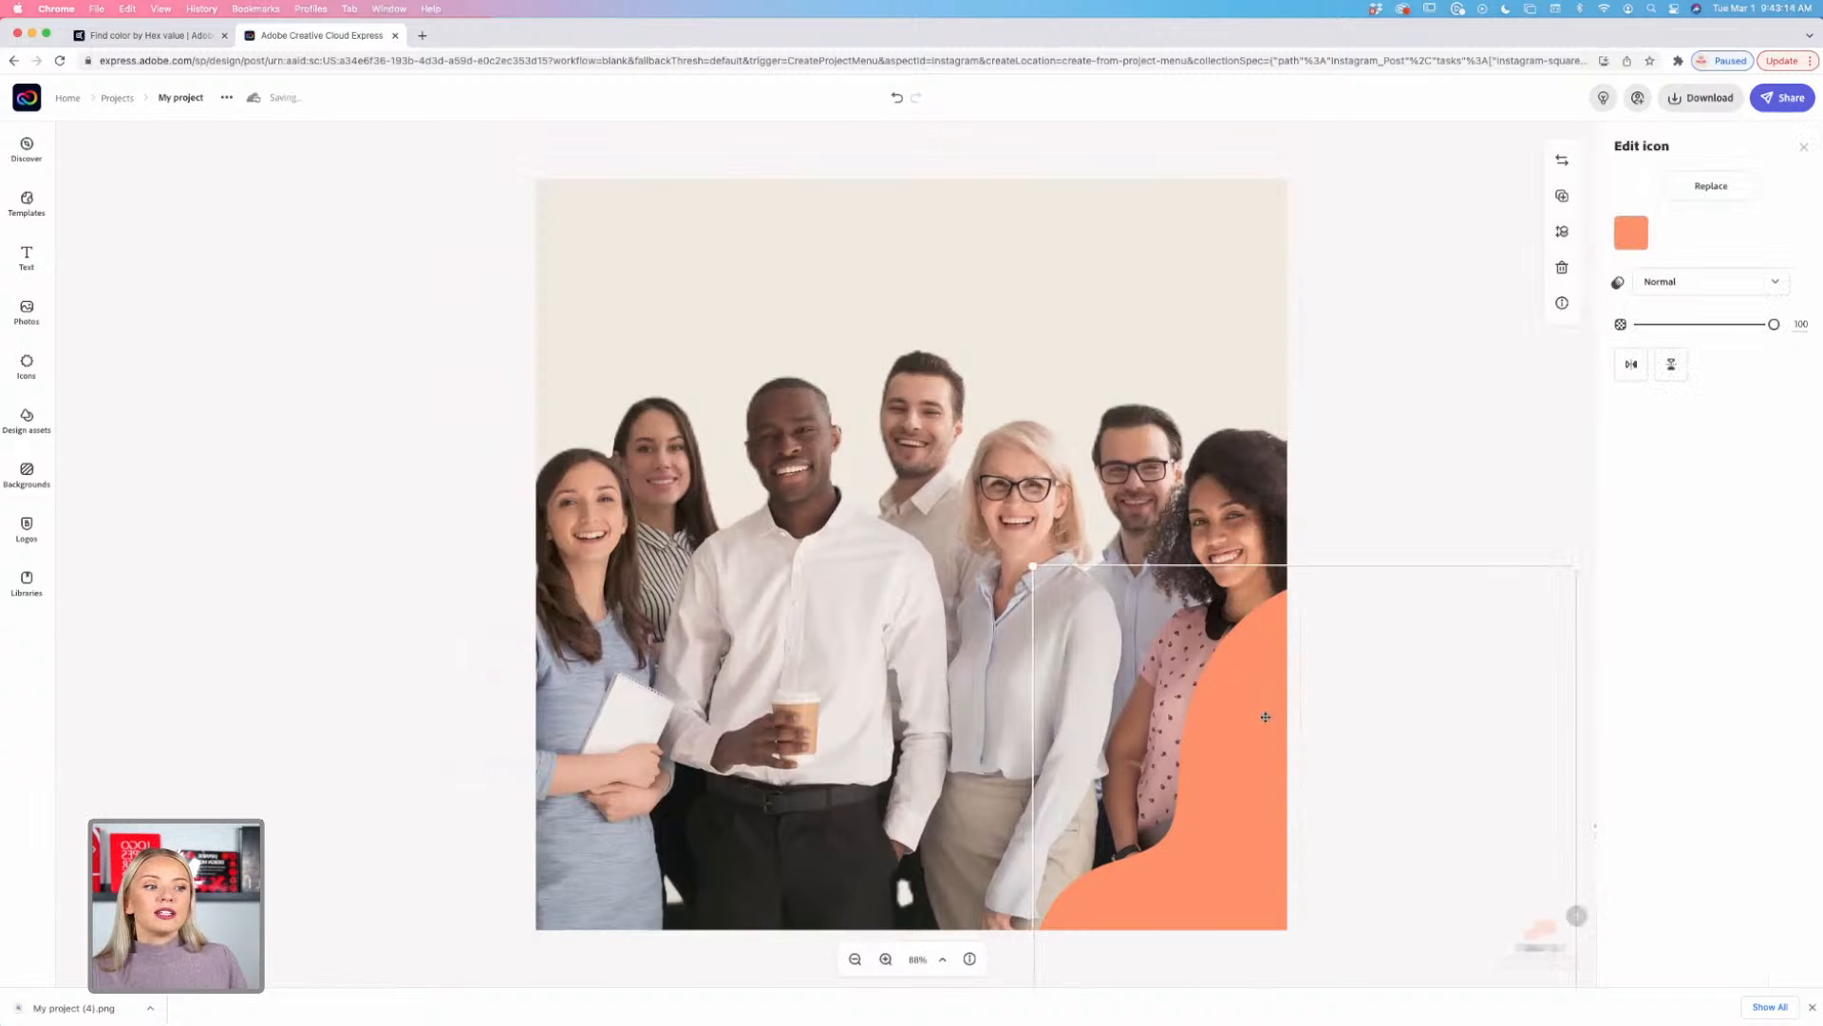
Step: Move the blob icon to the canvas's lower-left corner so only its large rounded part overlaps the group
{"action": "left_click_drag", "start_coordinate": [1263, 721], "coordinate": [512, 786]}
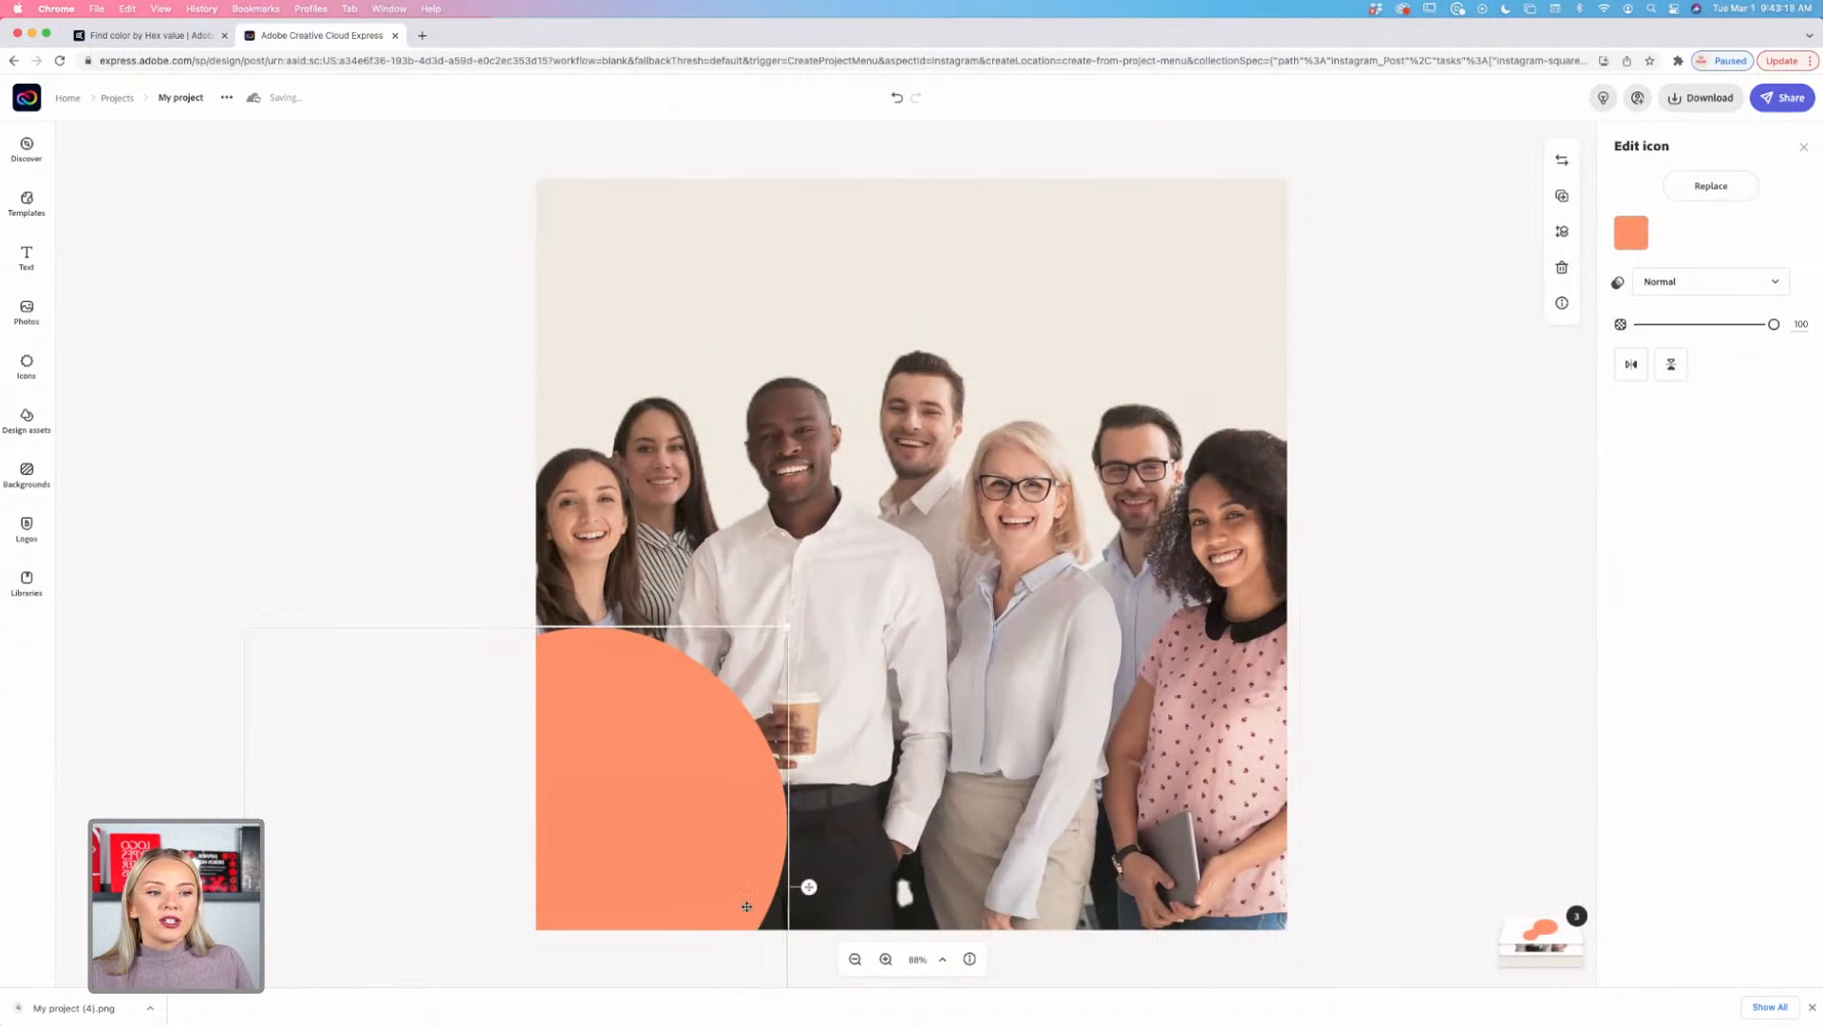
{"action": "left_click_drag", "start_coordinate": [652, 832], "coordinate": [768, 838]}
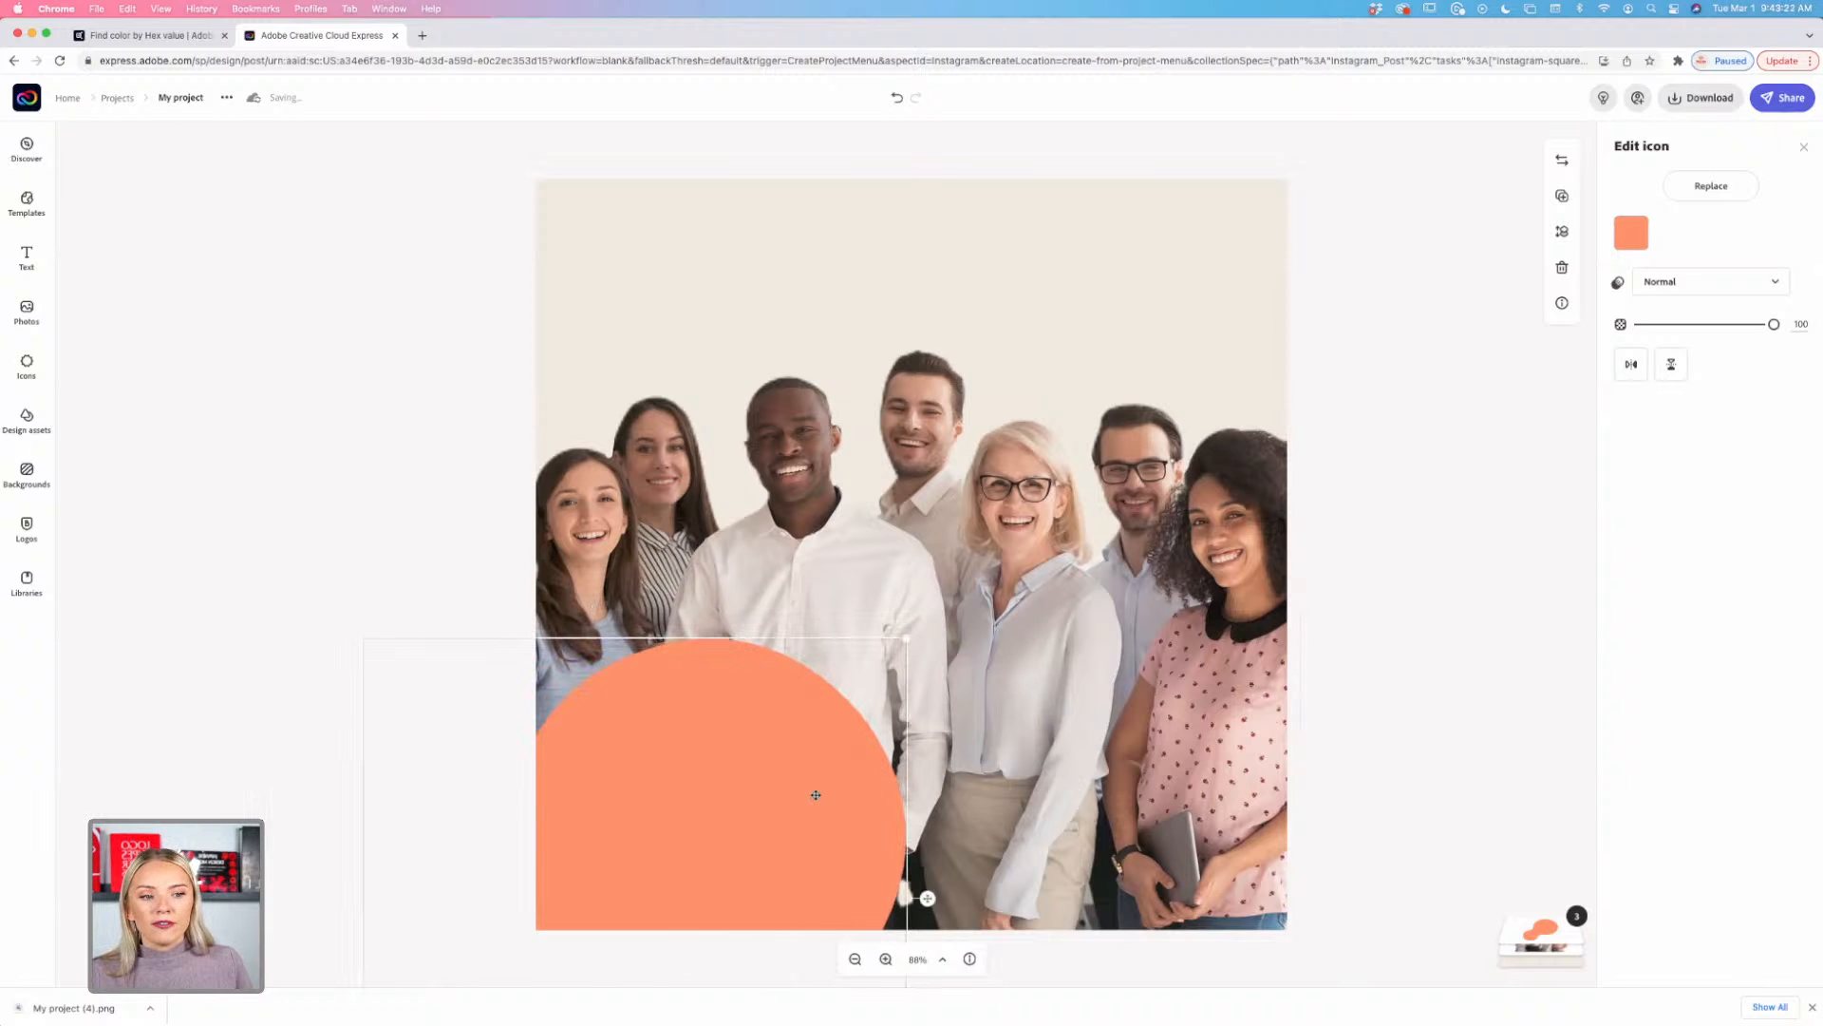
{"action": "left_click_drag", "start_coordinate": [846, 761], "coordinate": [784, 780]}
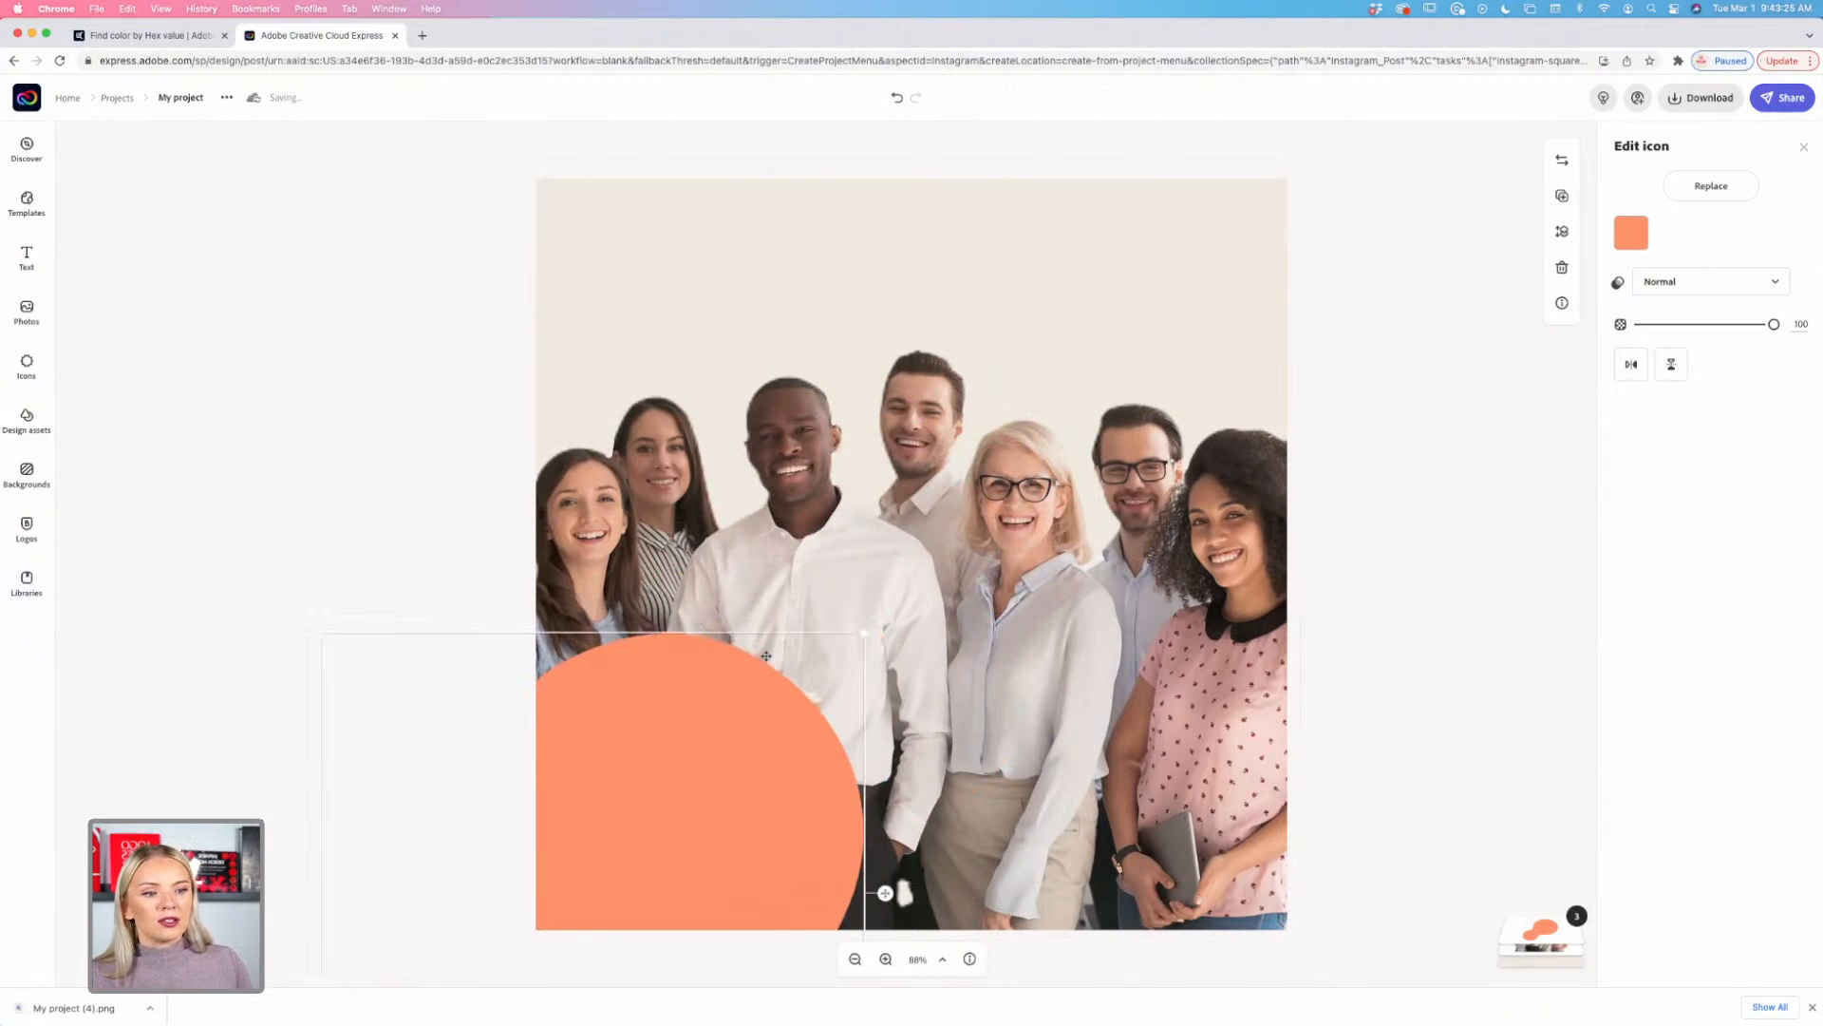
Step: Try recoloring the blob with the preset blue, light gray, white and brown swatches
{"action": "left_click", "coordinate": [1639, 234]}
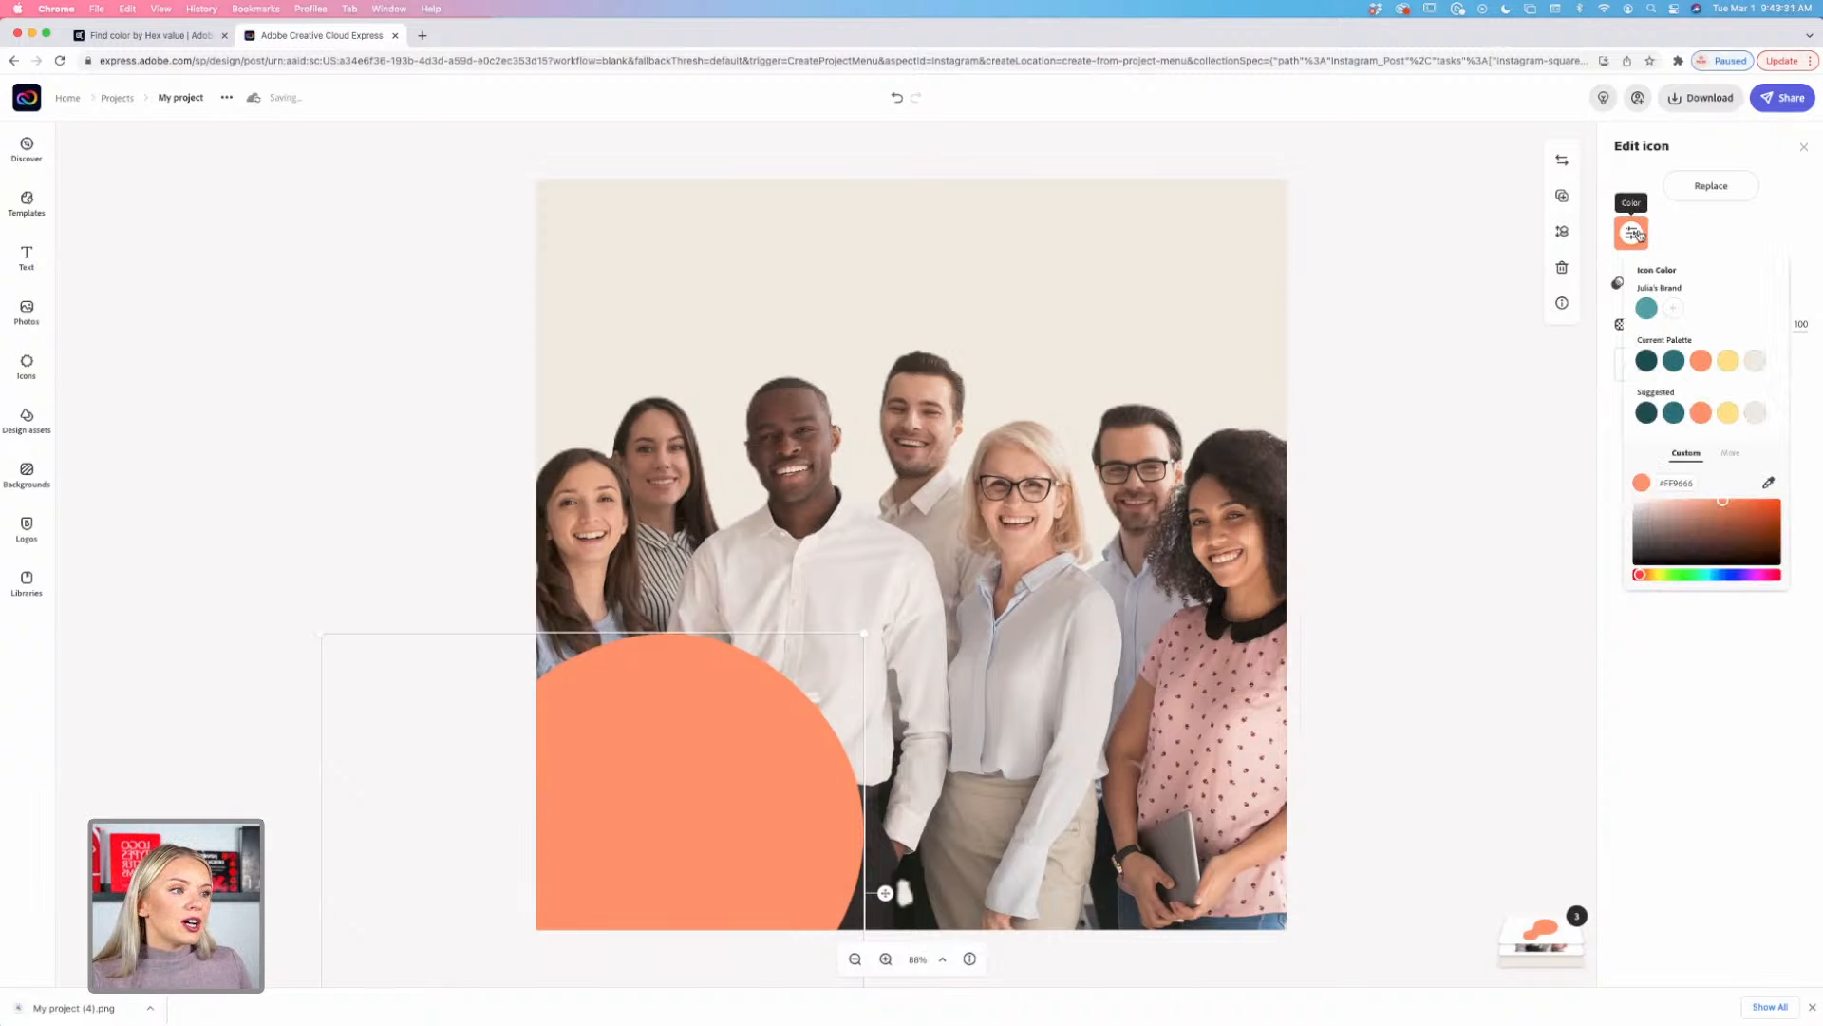
{"action": "left_click", "coordinate": [1730, 454]}
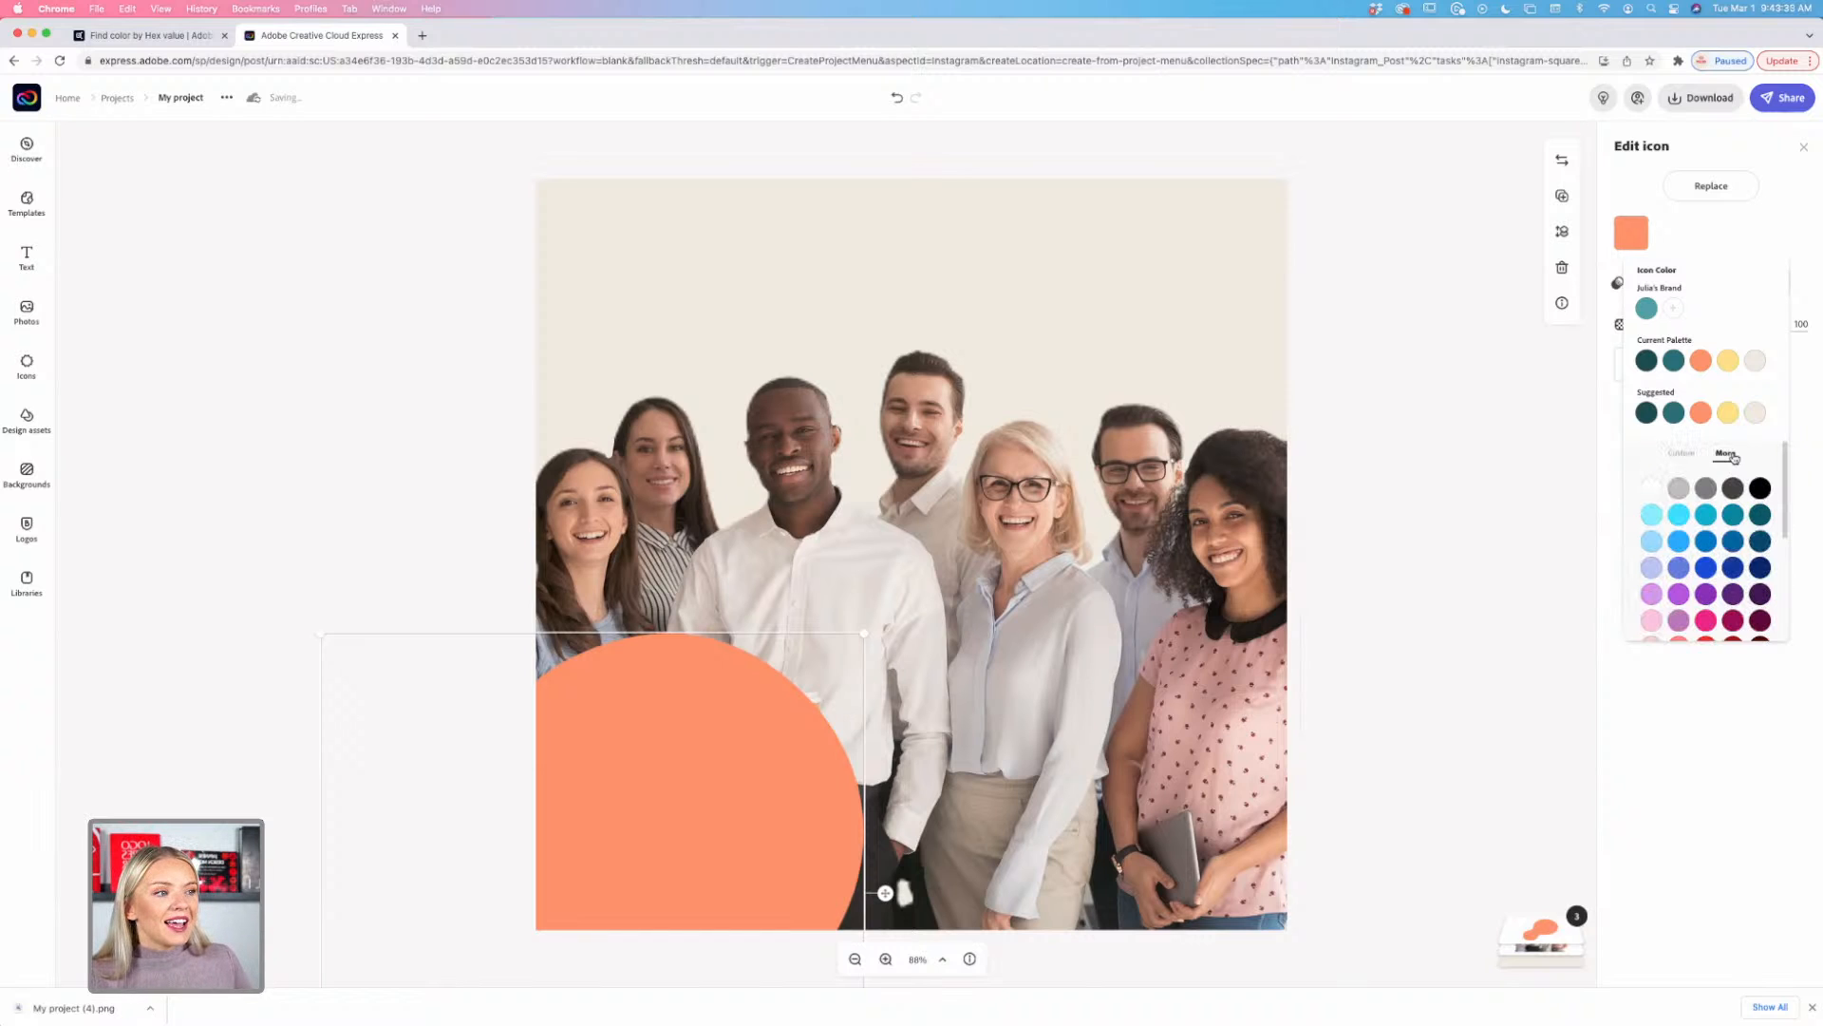
{"action": "scroll", "coordinate": [1734, 534], "scroll_direction": "down", "scroll_amount": 5}
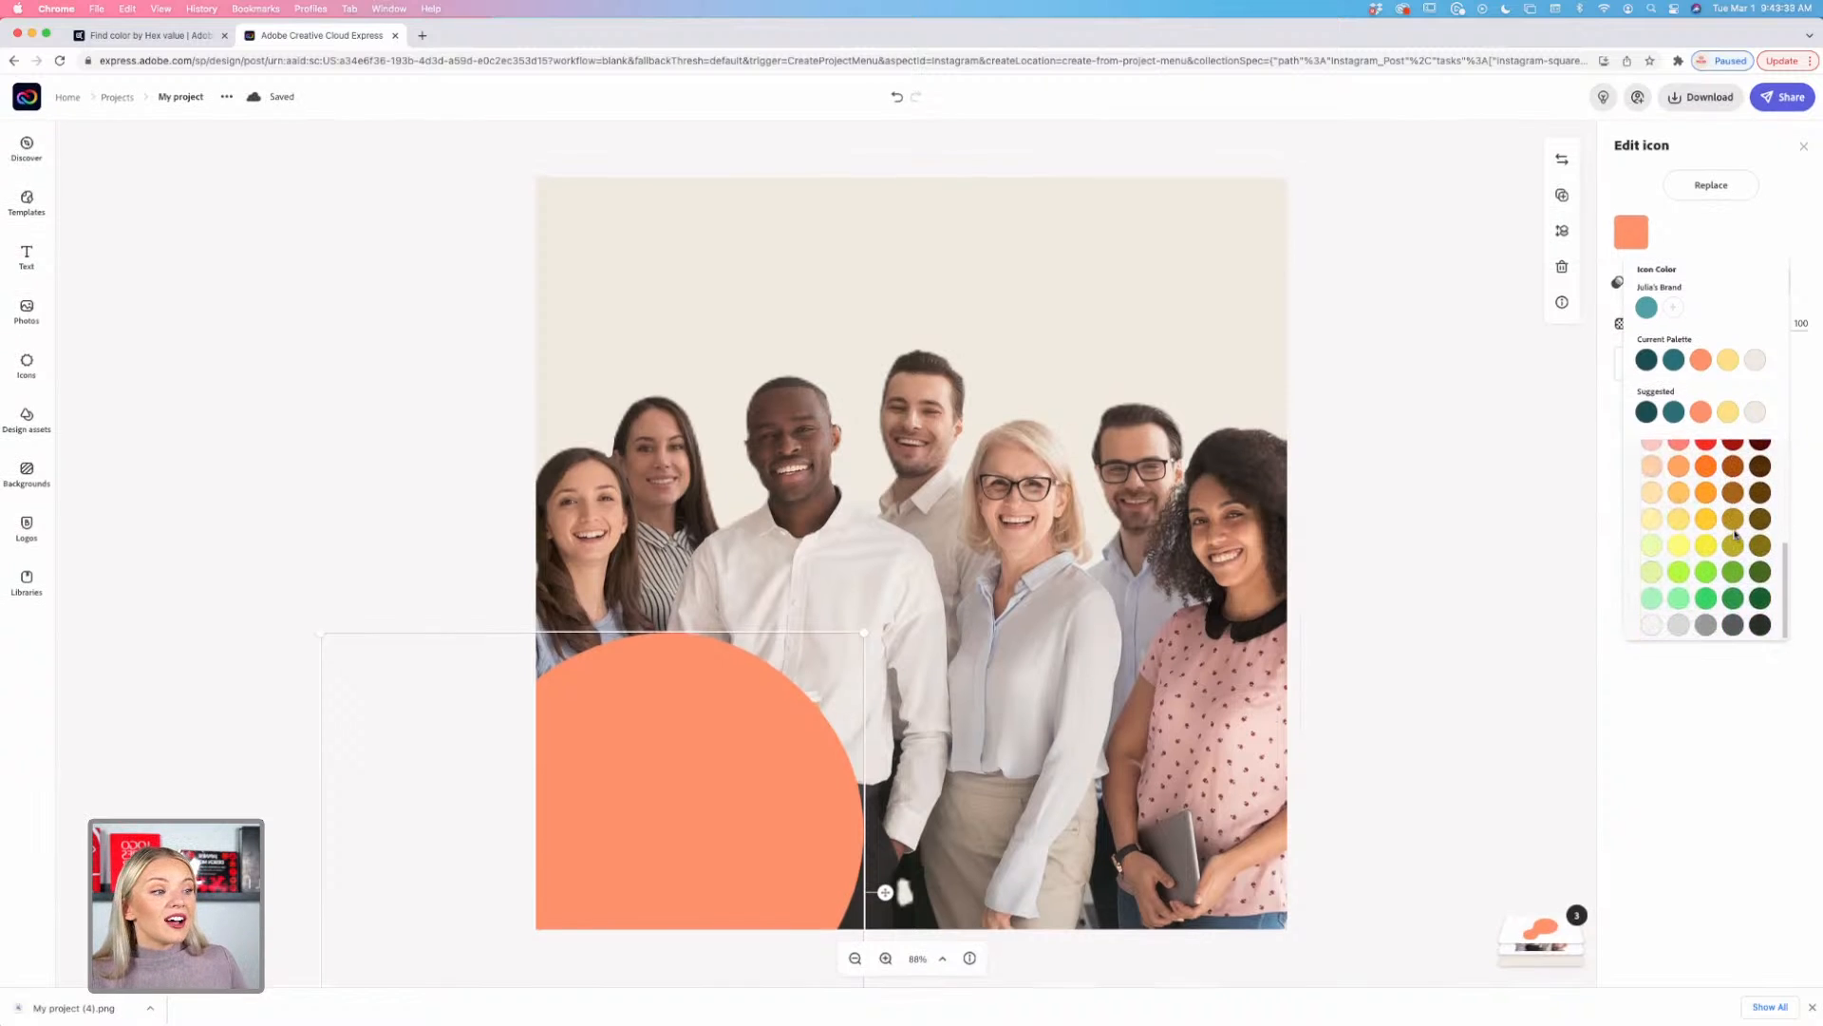
{"action": "scroll", "coordinate": [1734, 535], "scroll_direction": "up", "scroll_amount": 5}
{"action": "left_click", "coordinate": [1679, 541]}
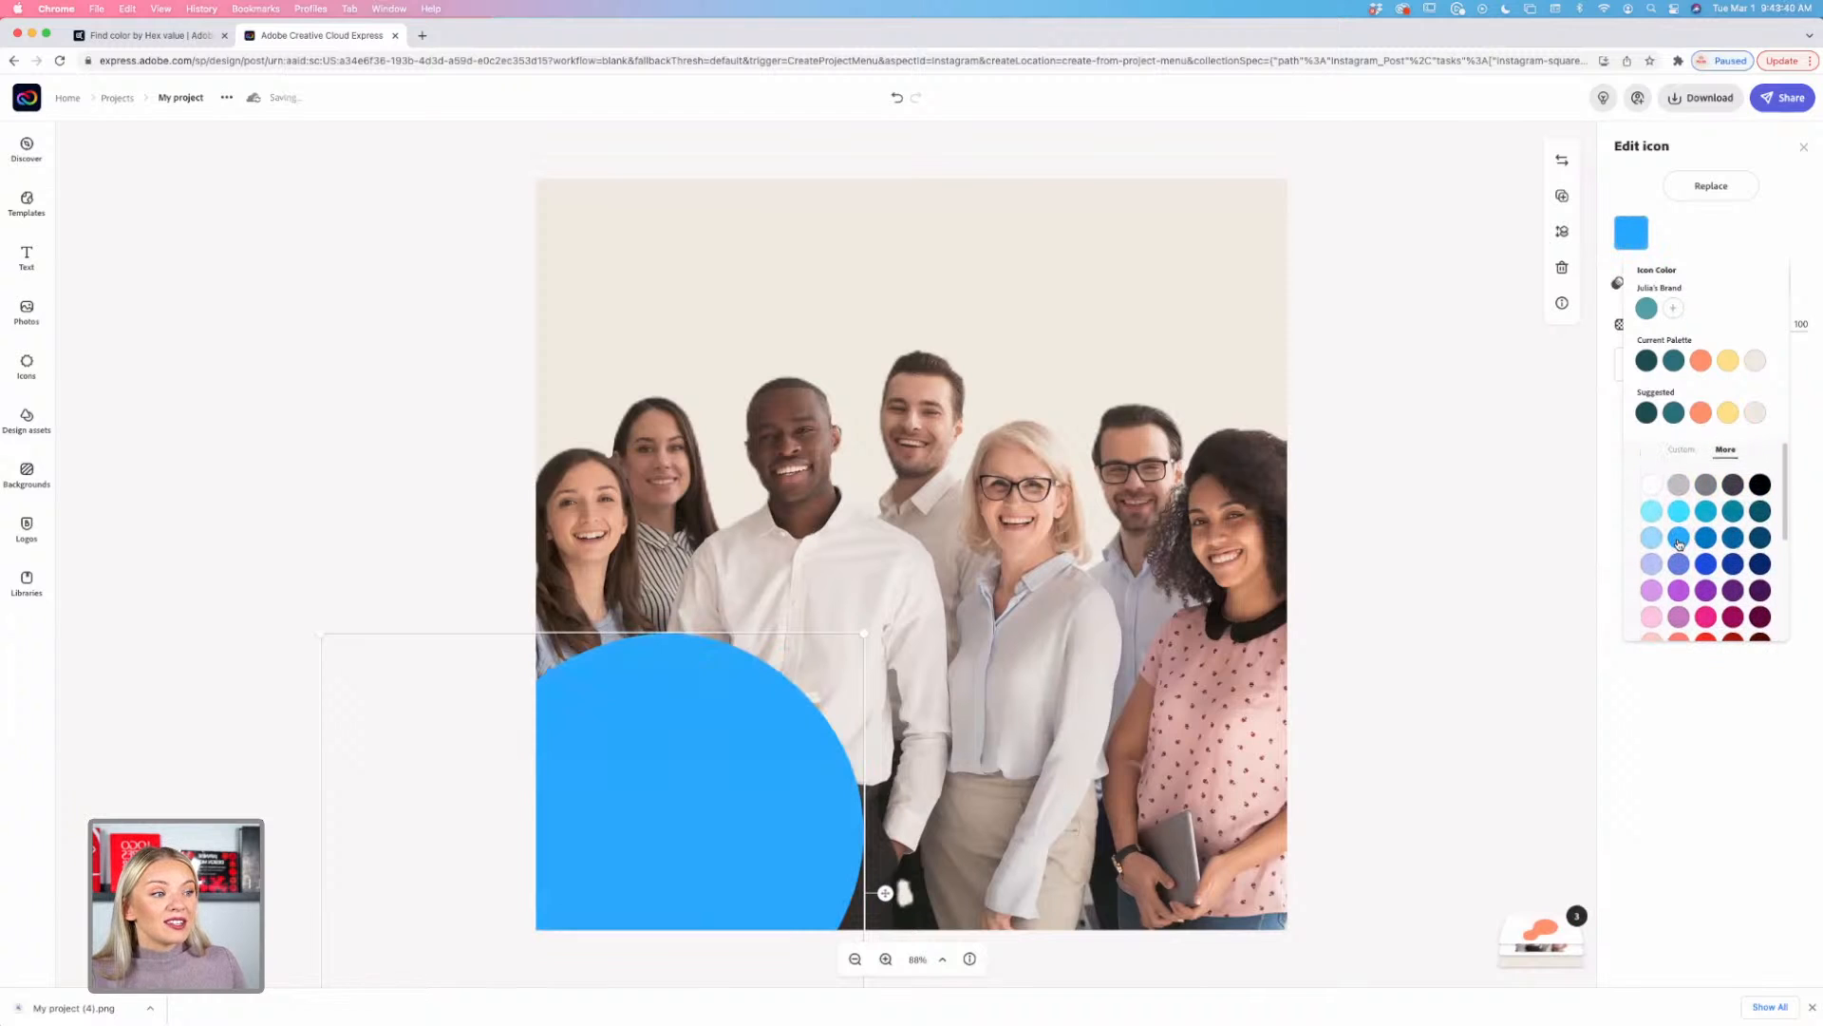
{"action": "left_click", "coordinate": [1681, 484]}
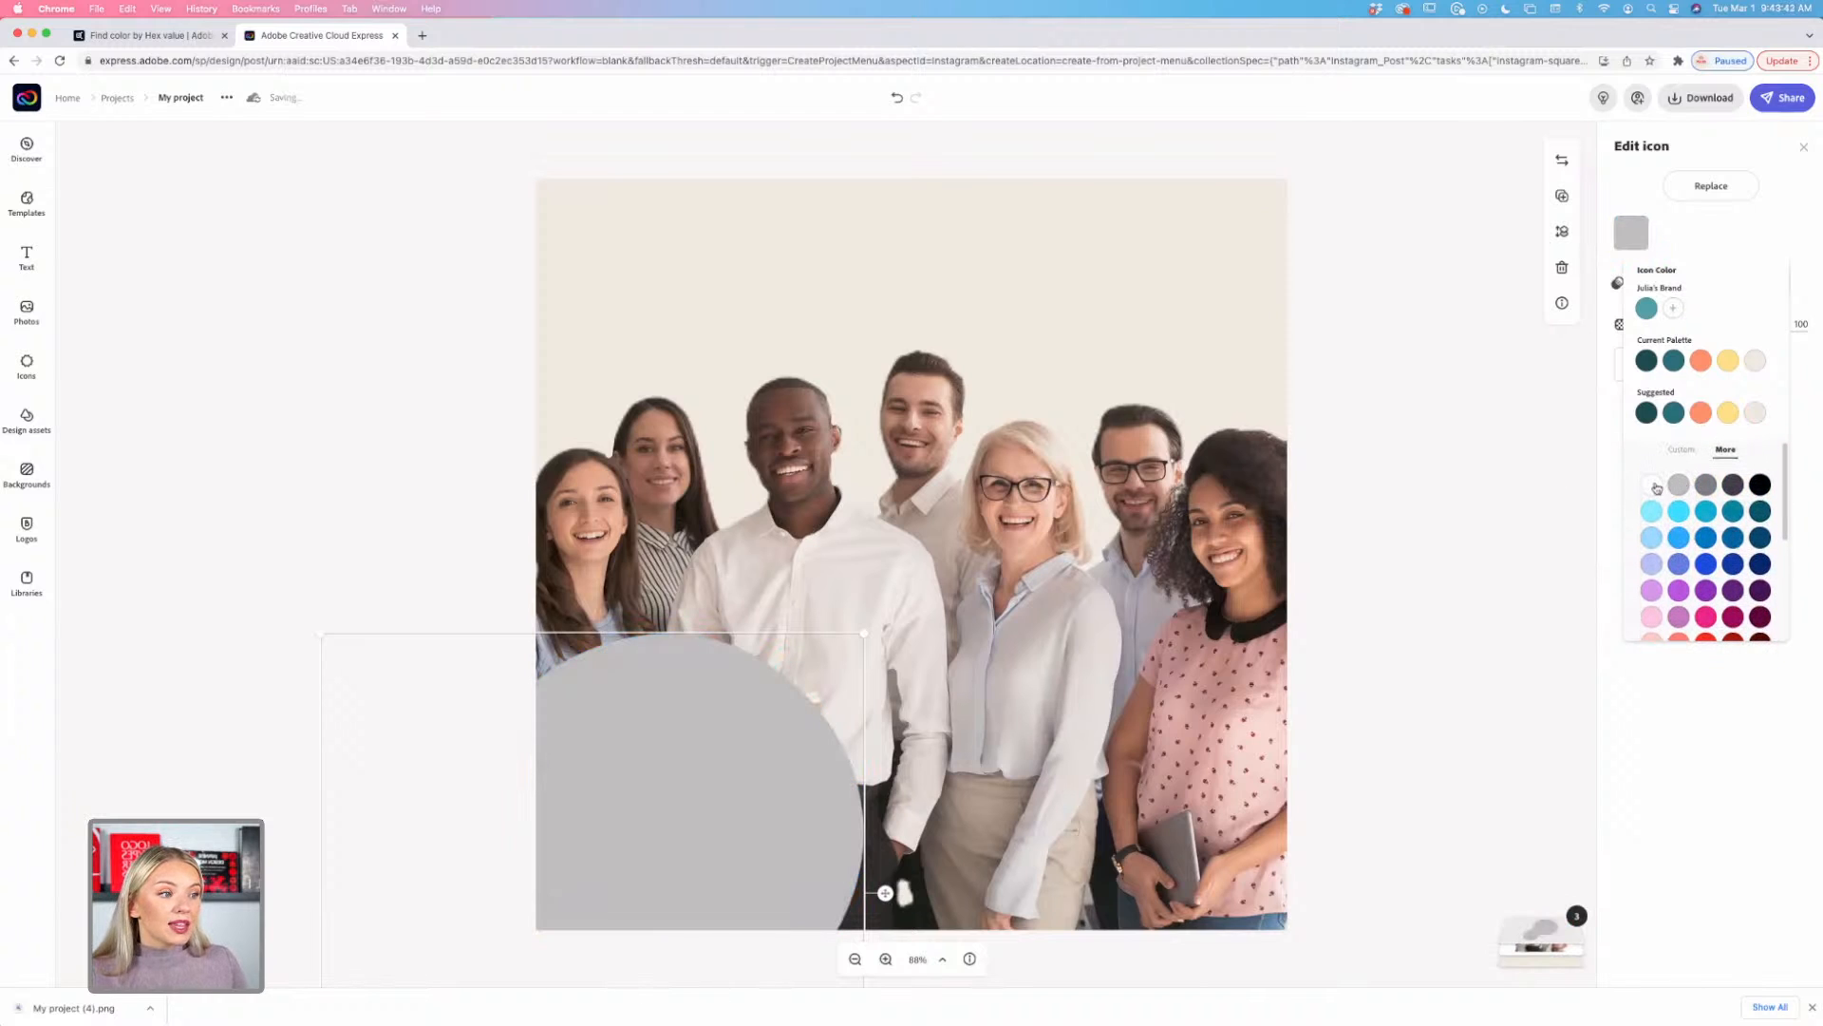
{"action": "left_click", "coordinate": [1655, 486]}
{"action": "scroll", "coordinate": [1733, 546], "scroll_direction": "down", "scroll_amount": 5}
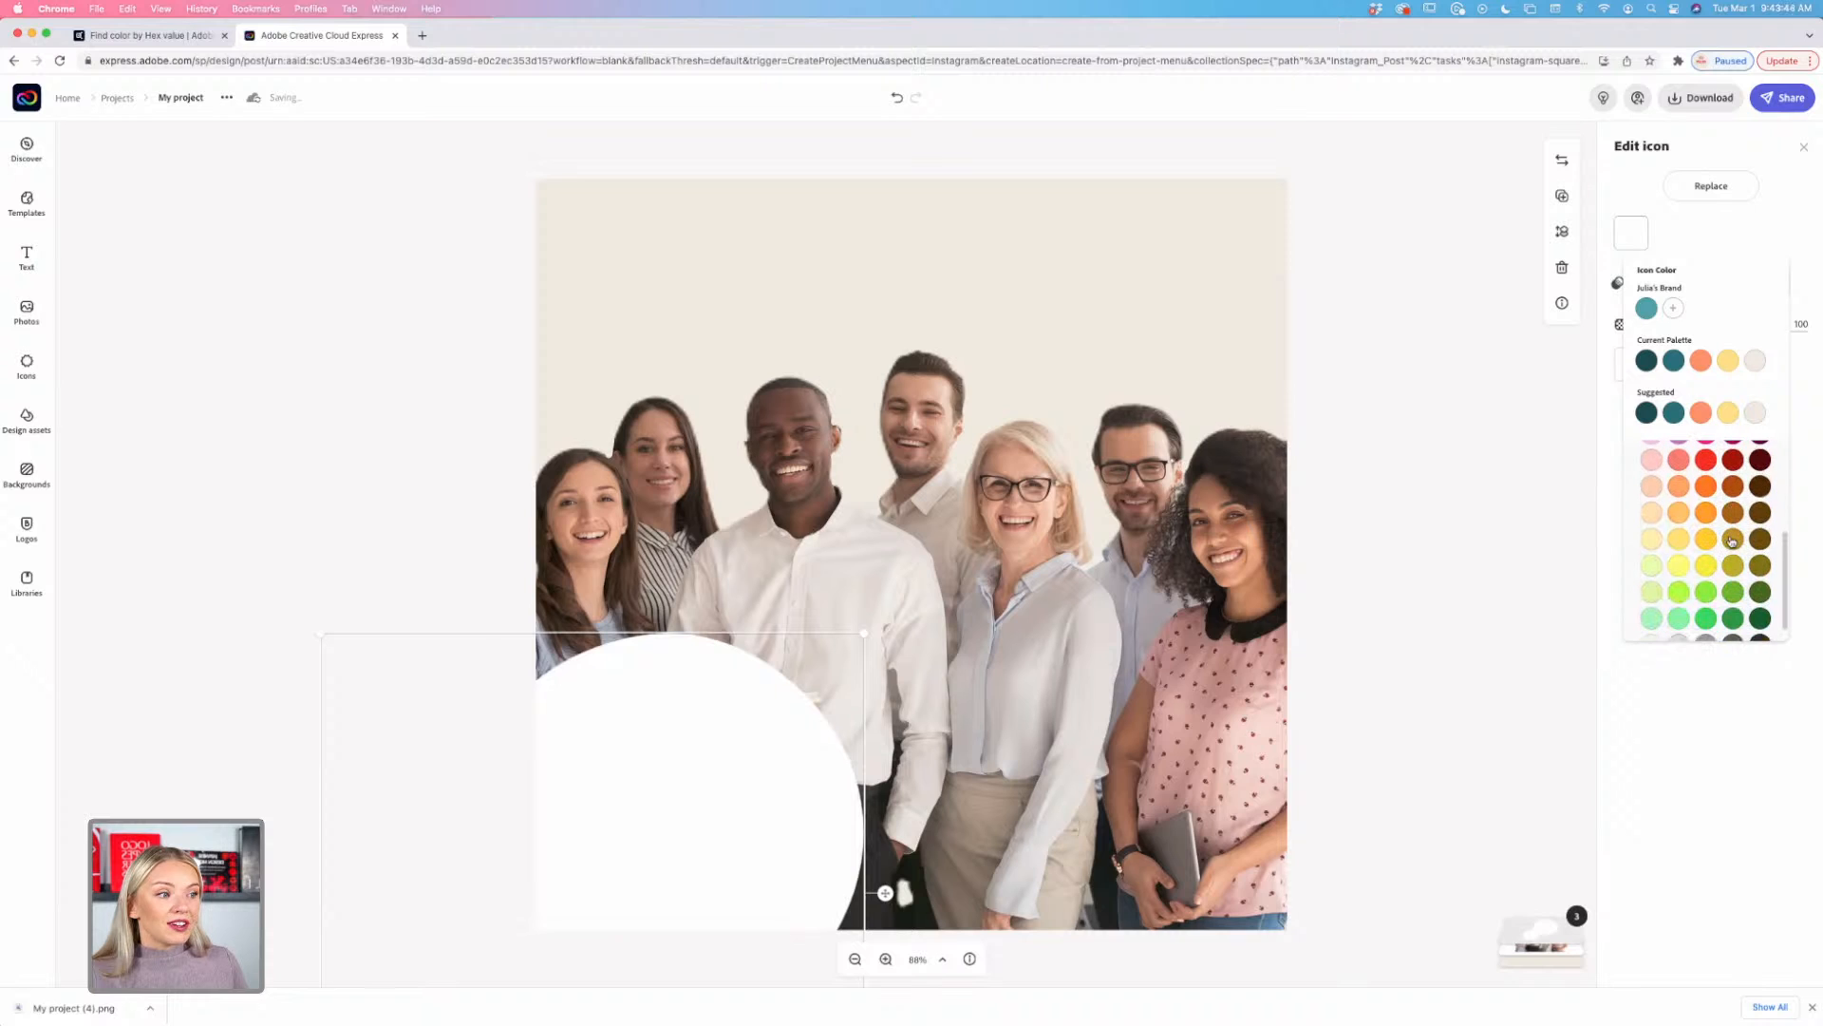
{"action": "left_click", "coordinate": [1734, 535]}
{"action": "left_click", "coordinate": [1733, 514]}
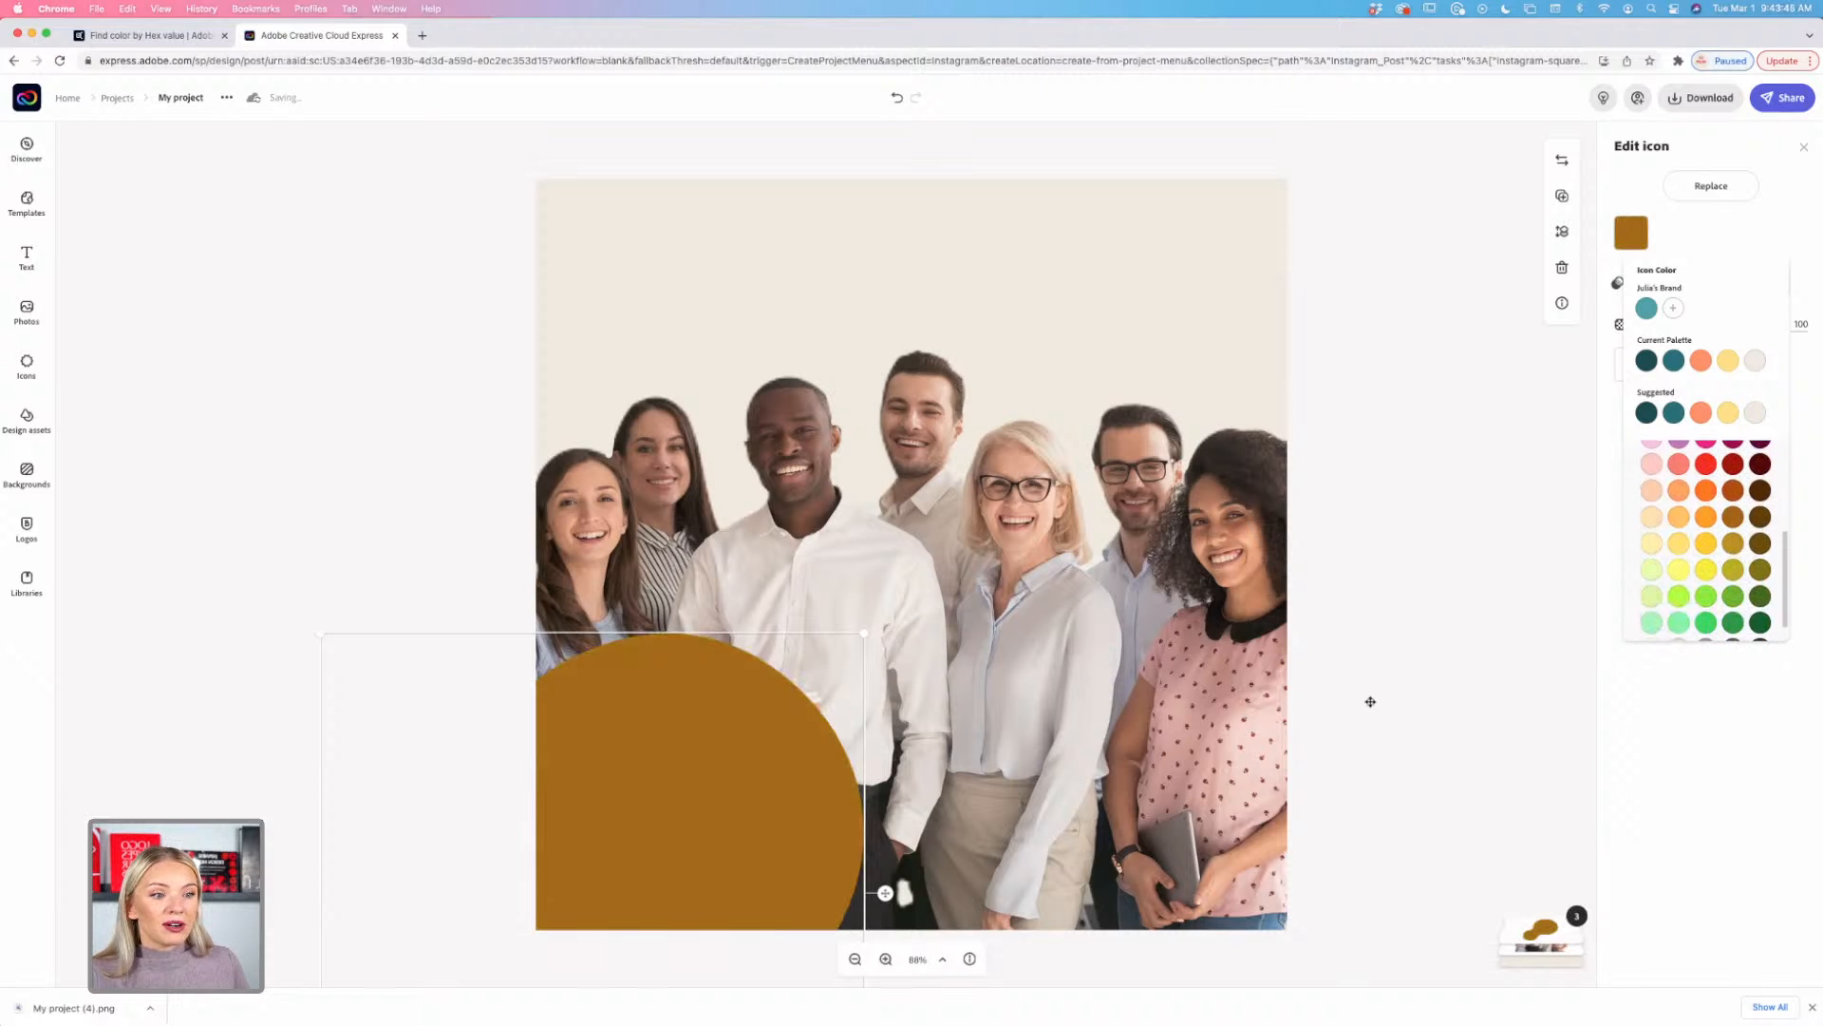
Step: Delete the blob from the canvas and shift the team photo slightly so it is centered horizontally
{"action": "key", "text": "Delete"}
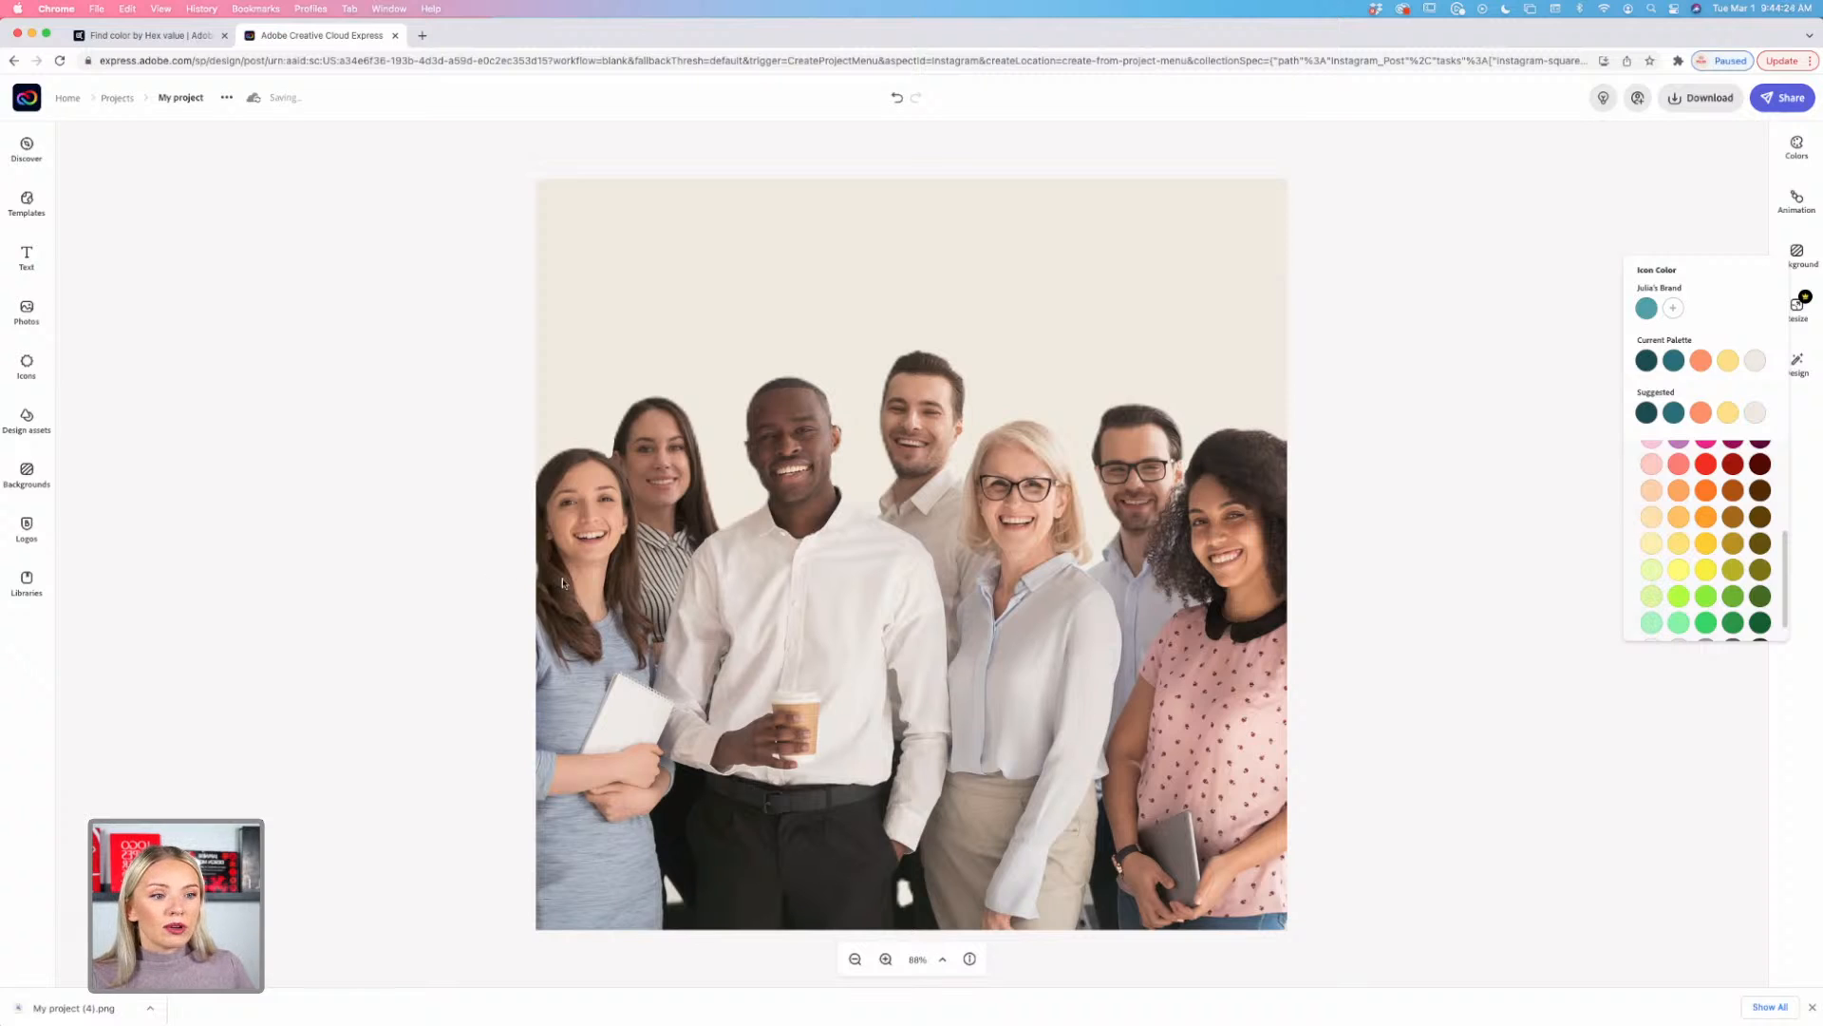
{"action": "left_click", "coordinate": [562, 582]}
{"action": "left_click_drag", "start_coordinate": [602, 600], "coordinate": [594, 600]}
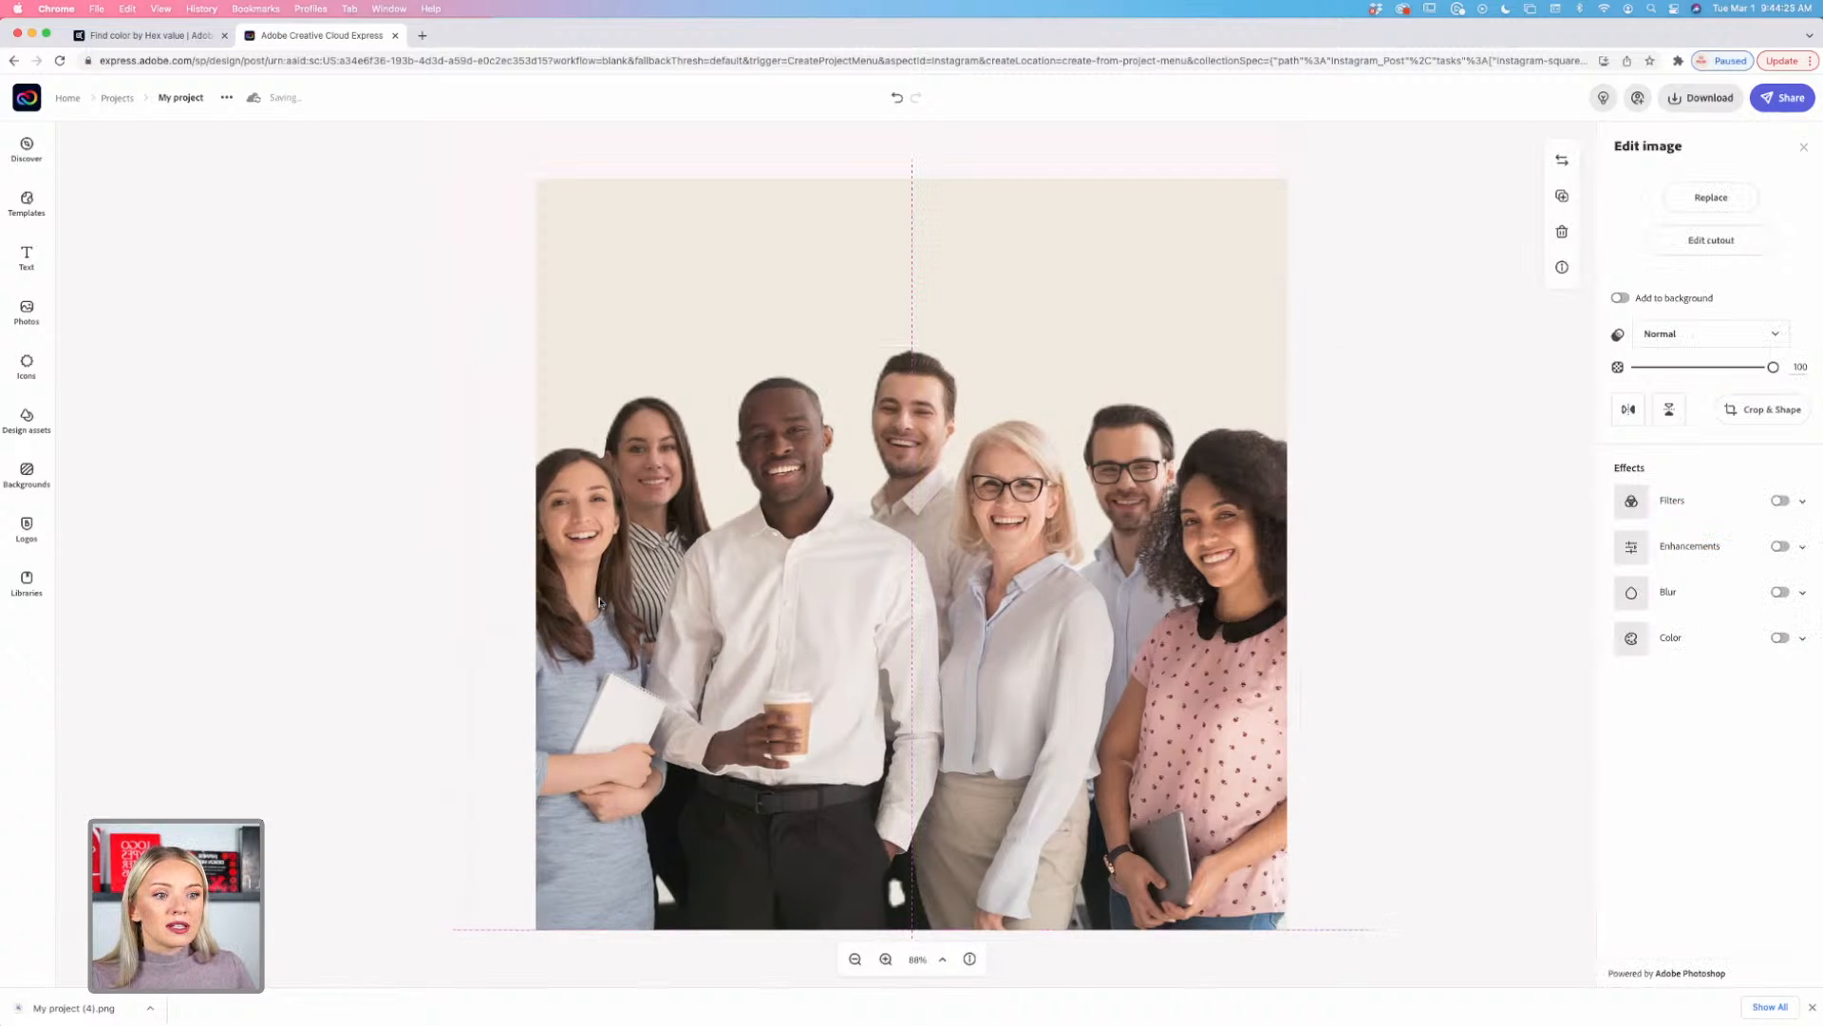
{"action": "left_click", "coordinate": [347, 604]}
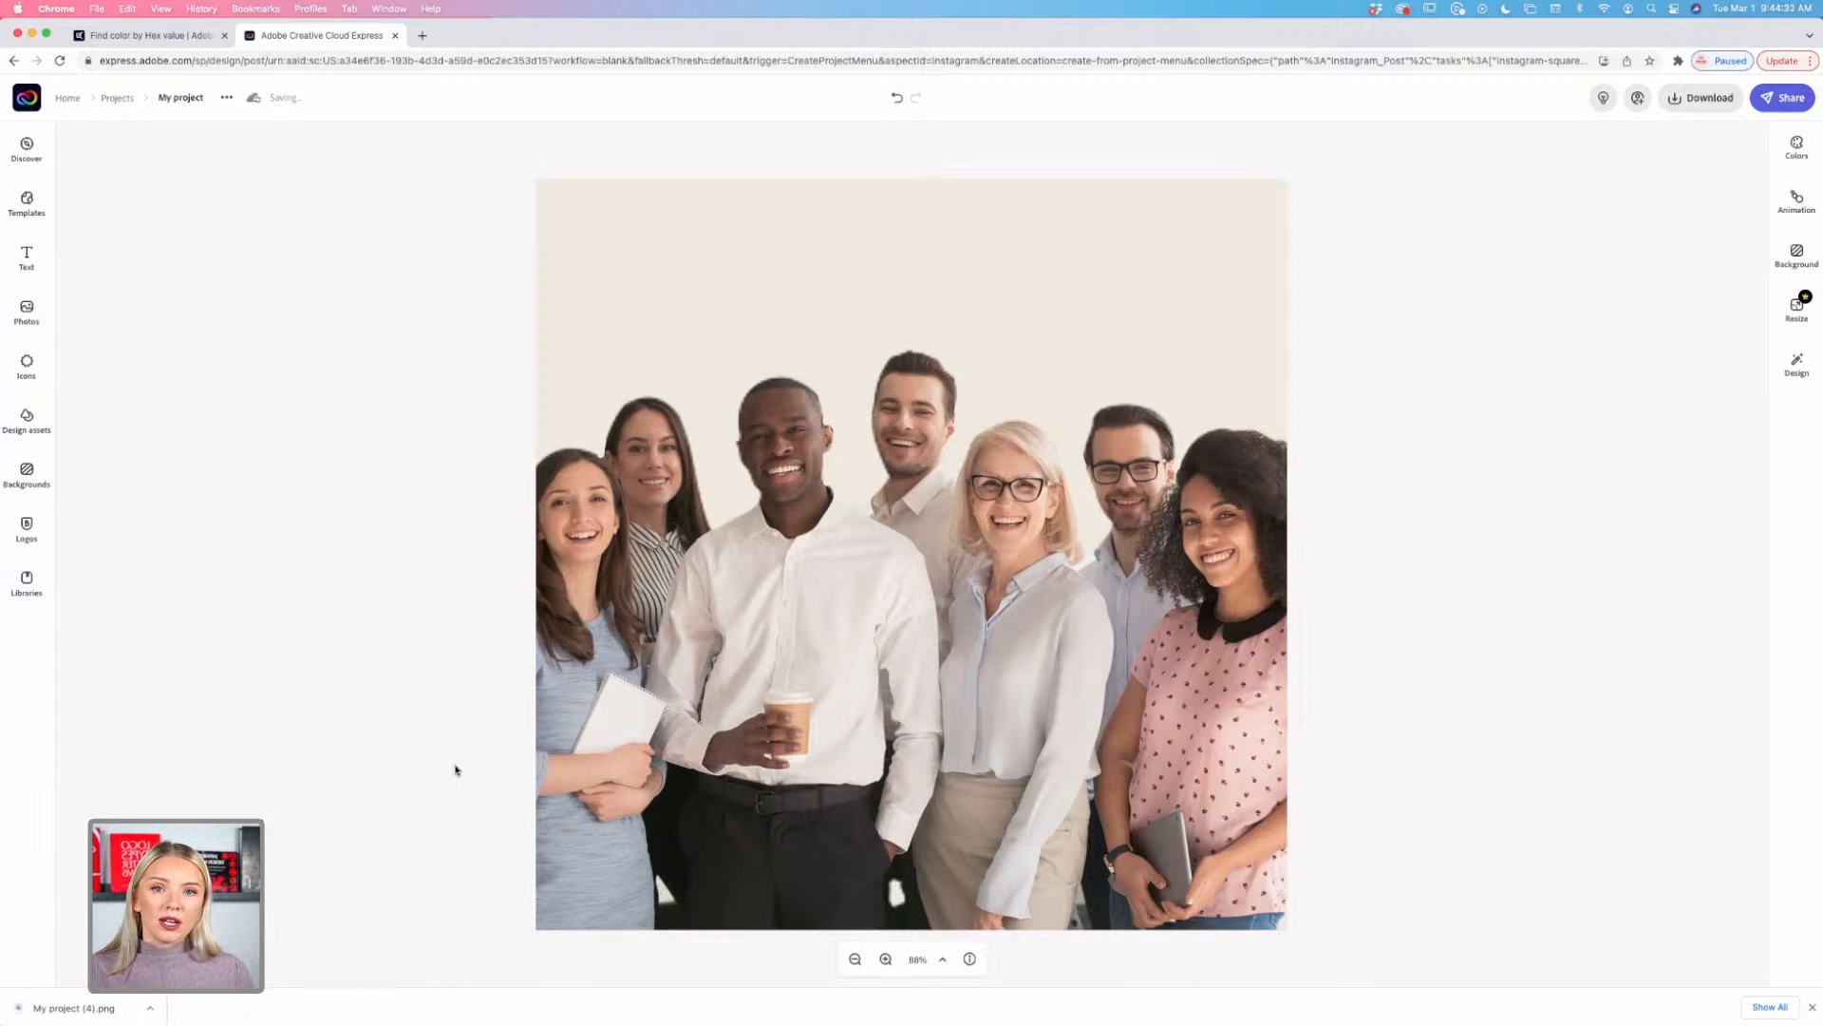
Step: Search the icons for "rectangle" and add the solid wide rectangle to the canvas over the group
{"action": "left_click", "coordinate": [29, 372]}
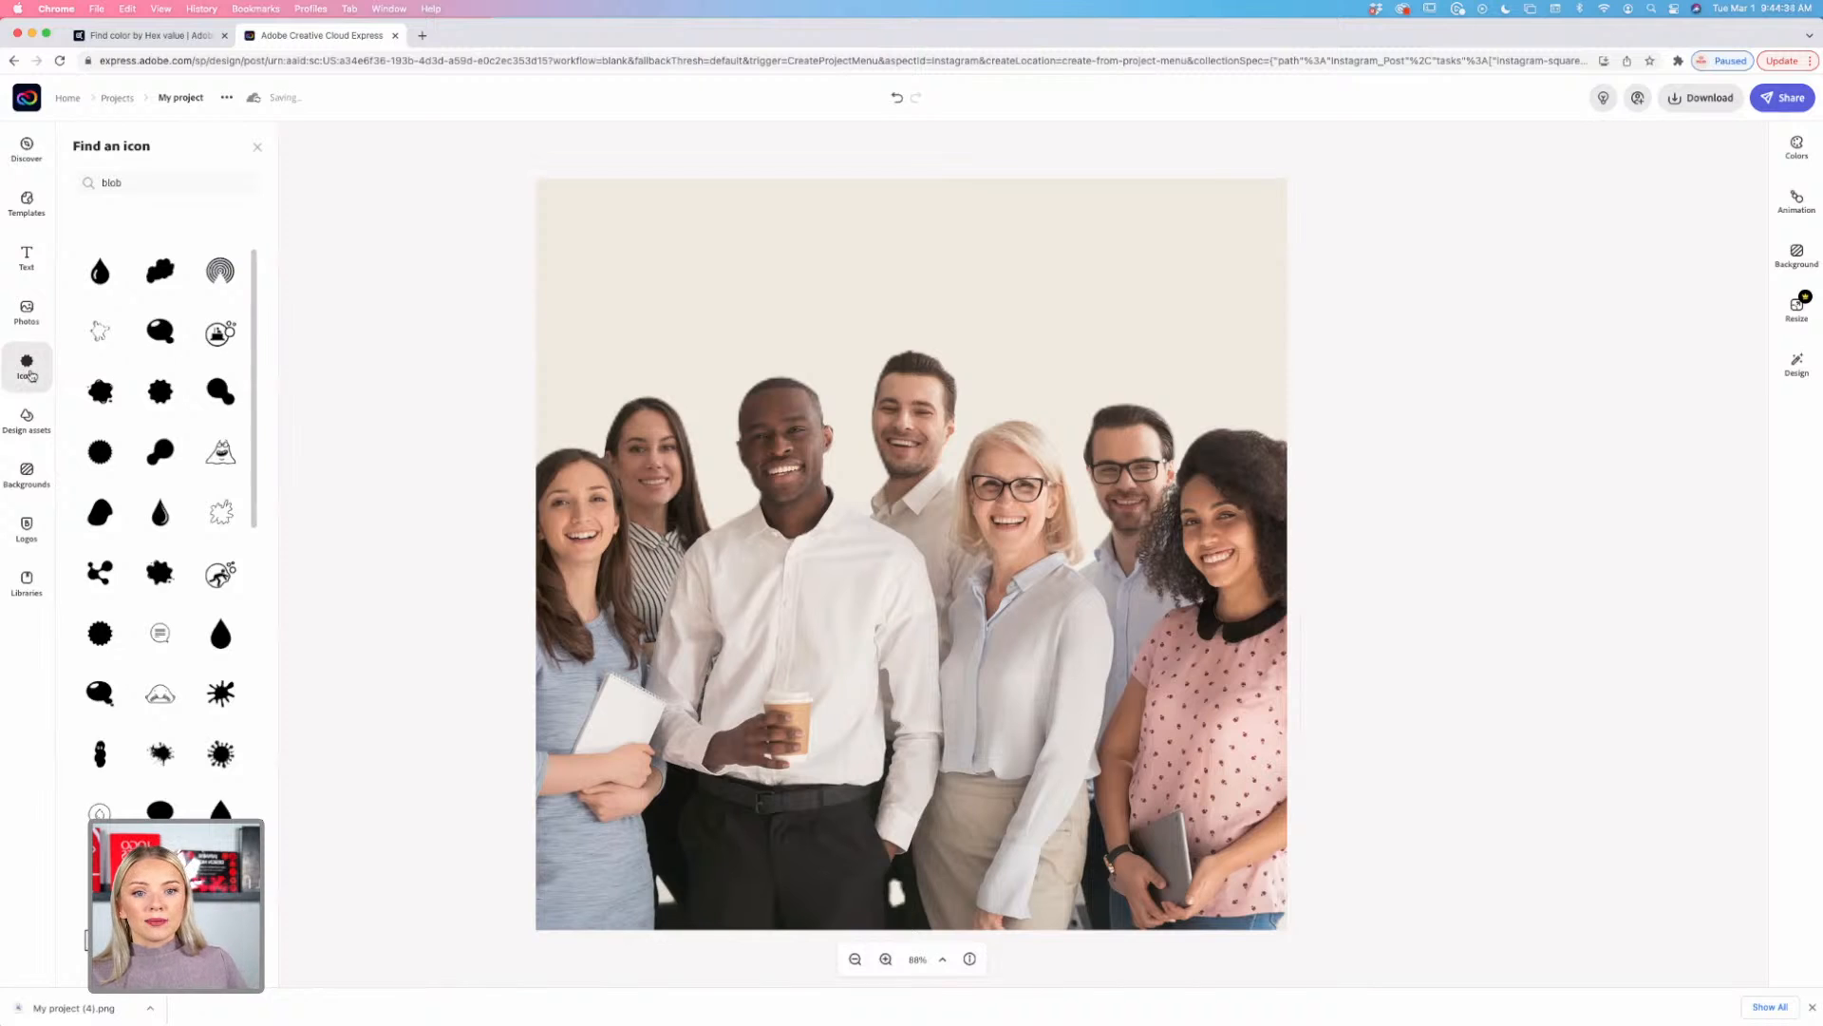
{"action": "left_click", "coordinate": [151, 185]}
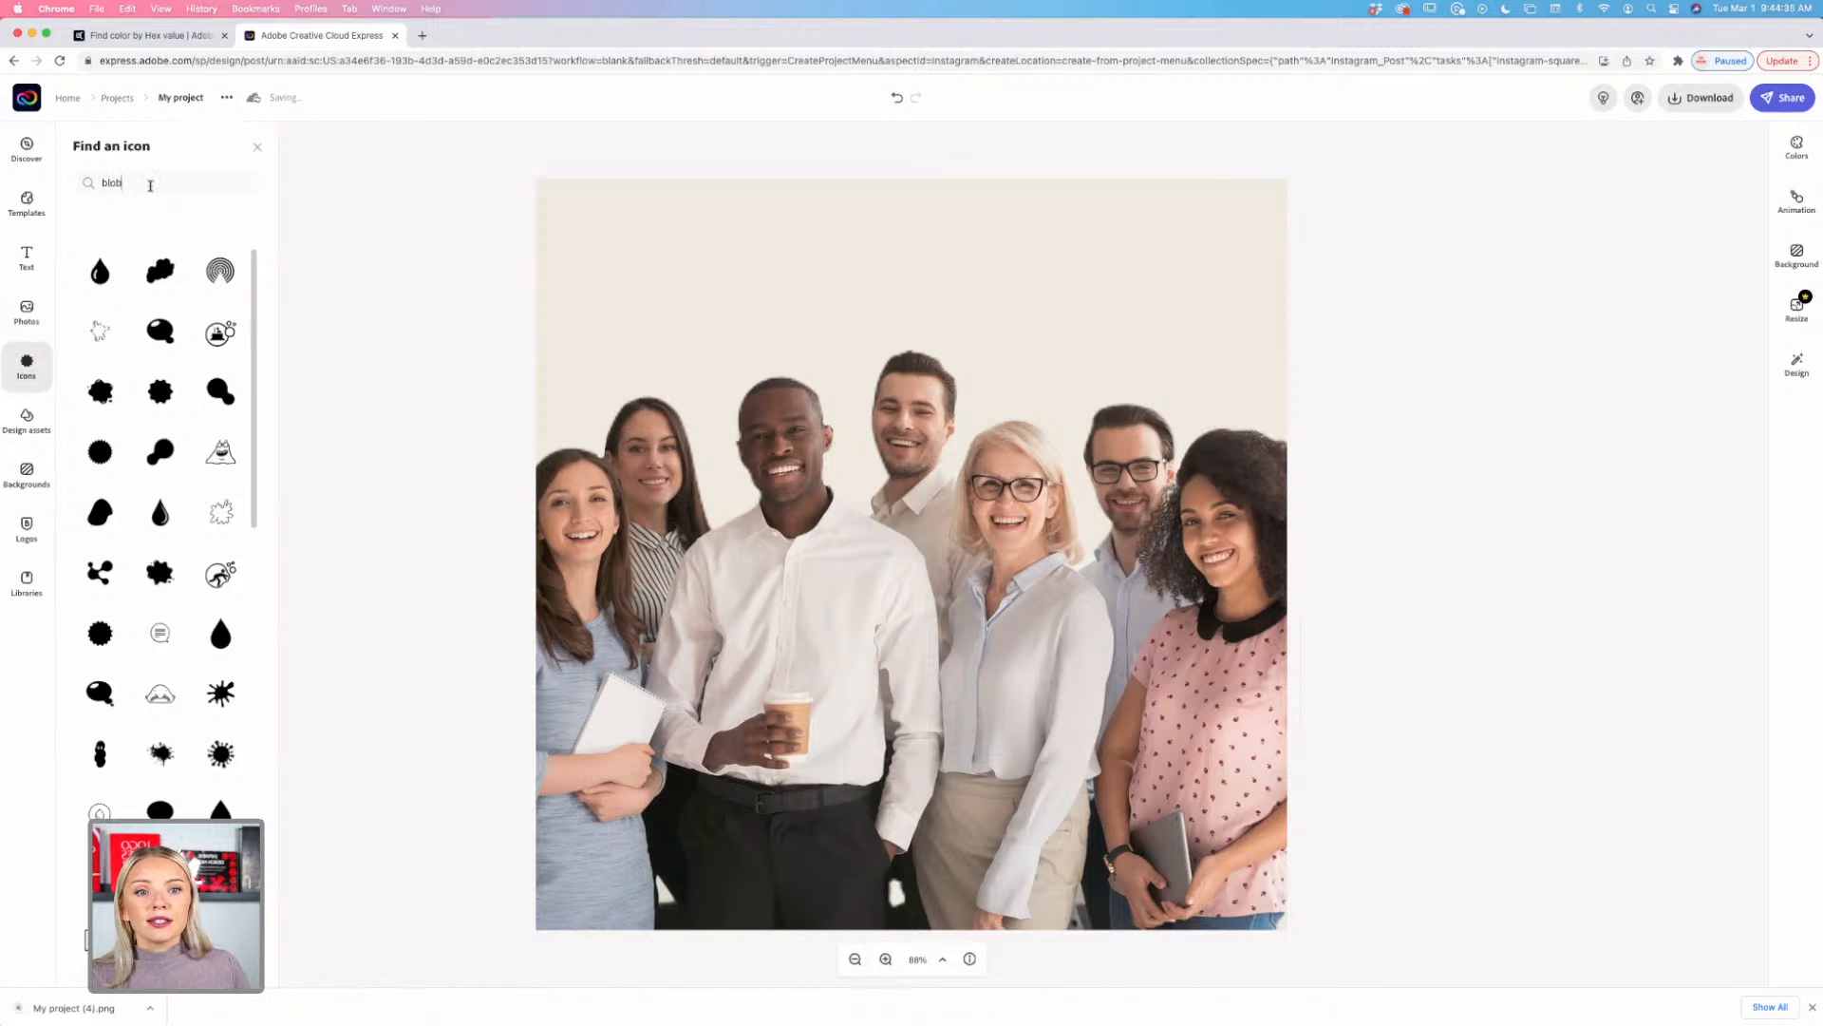
{"action": "key", "text": "super+a"}
{"action": "key", "text": "BackSpace"}
{"action": "type", "text": "rectan"}
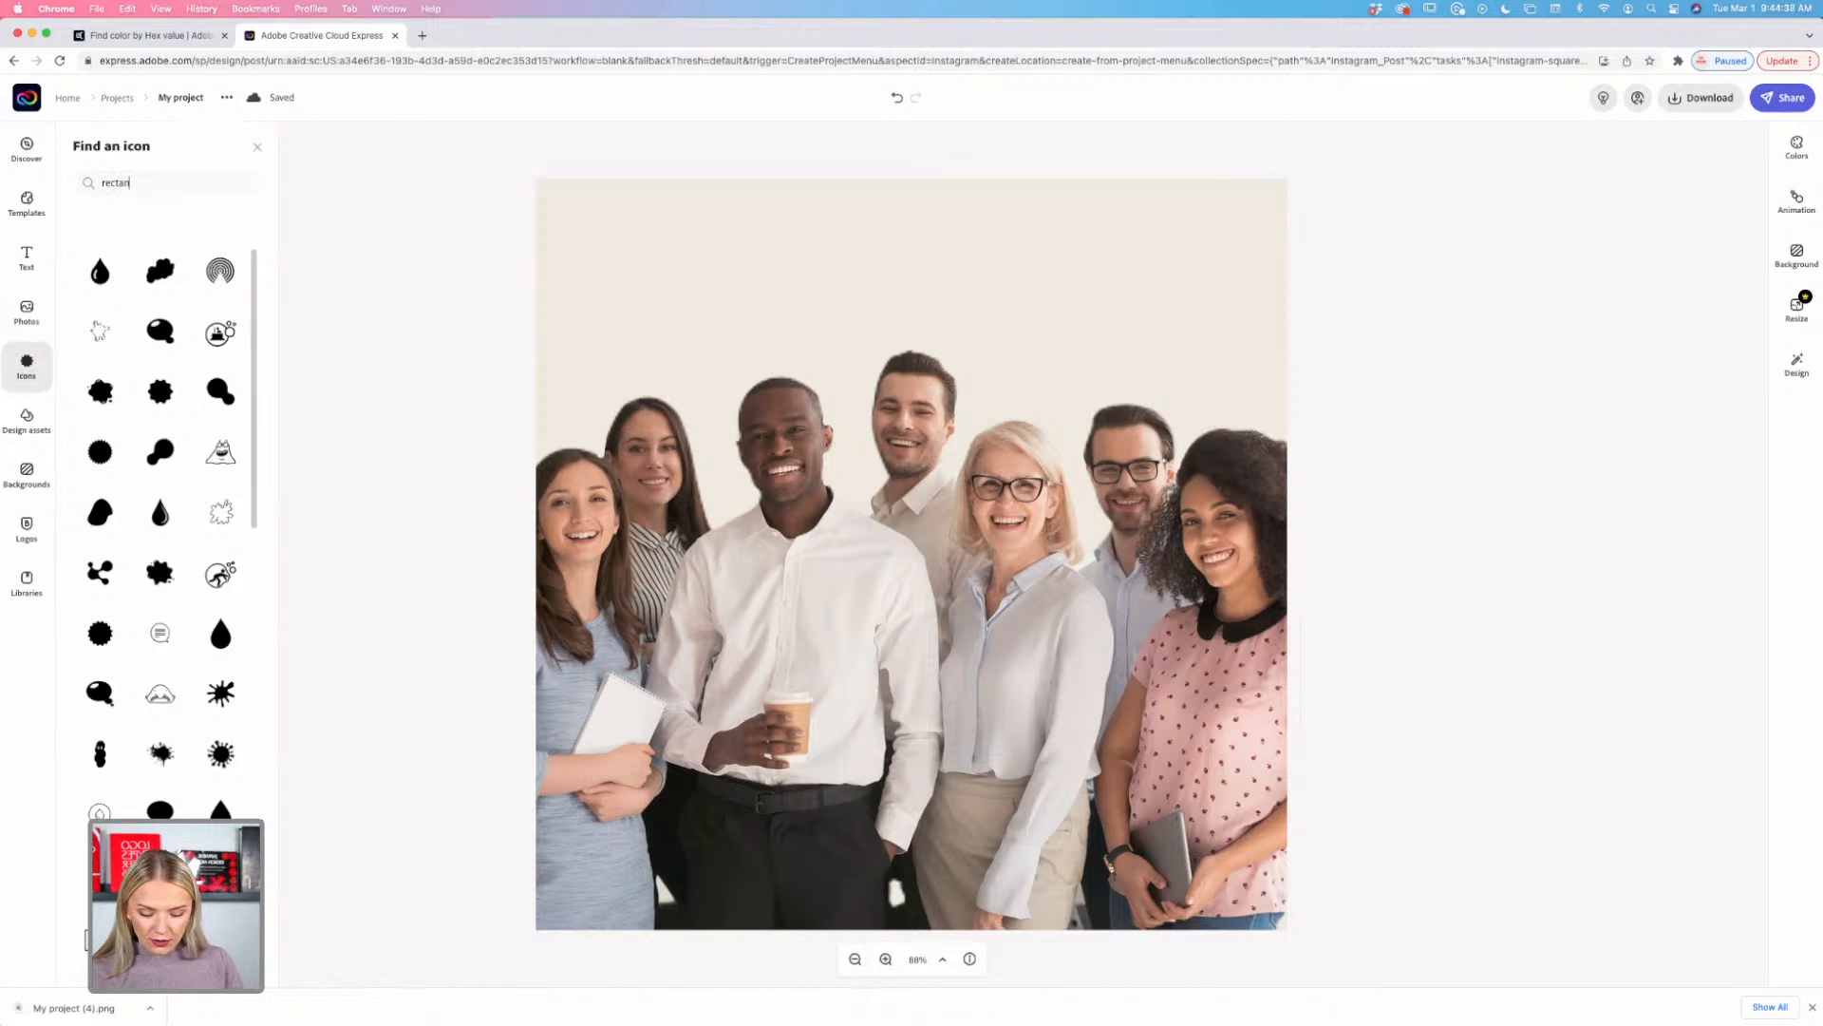
{"action": "type", "text": "gle"}
{"action": "key", "text": "Return"}
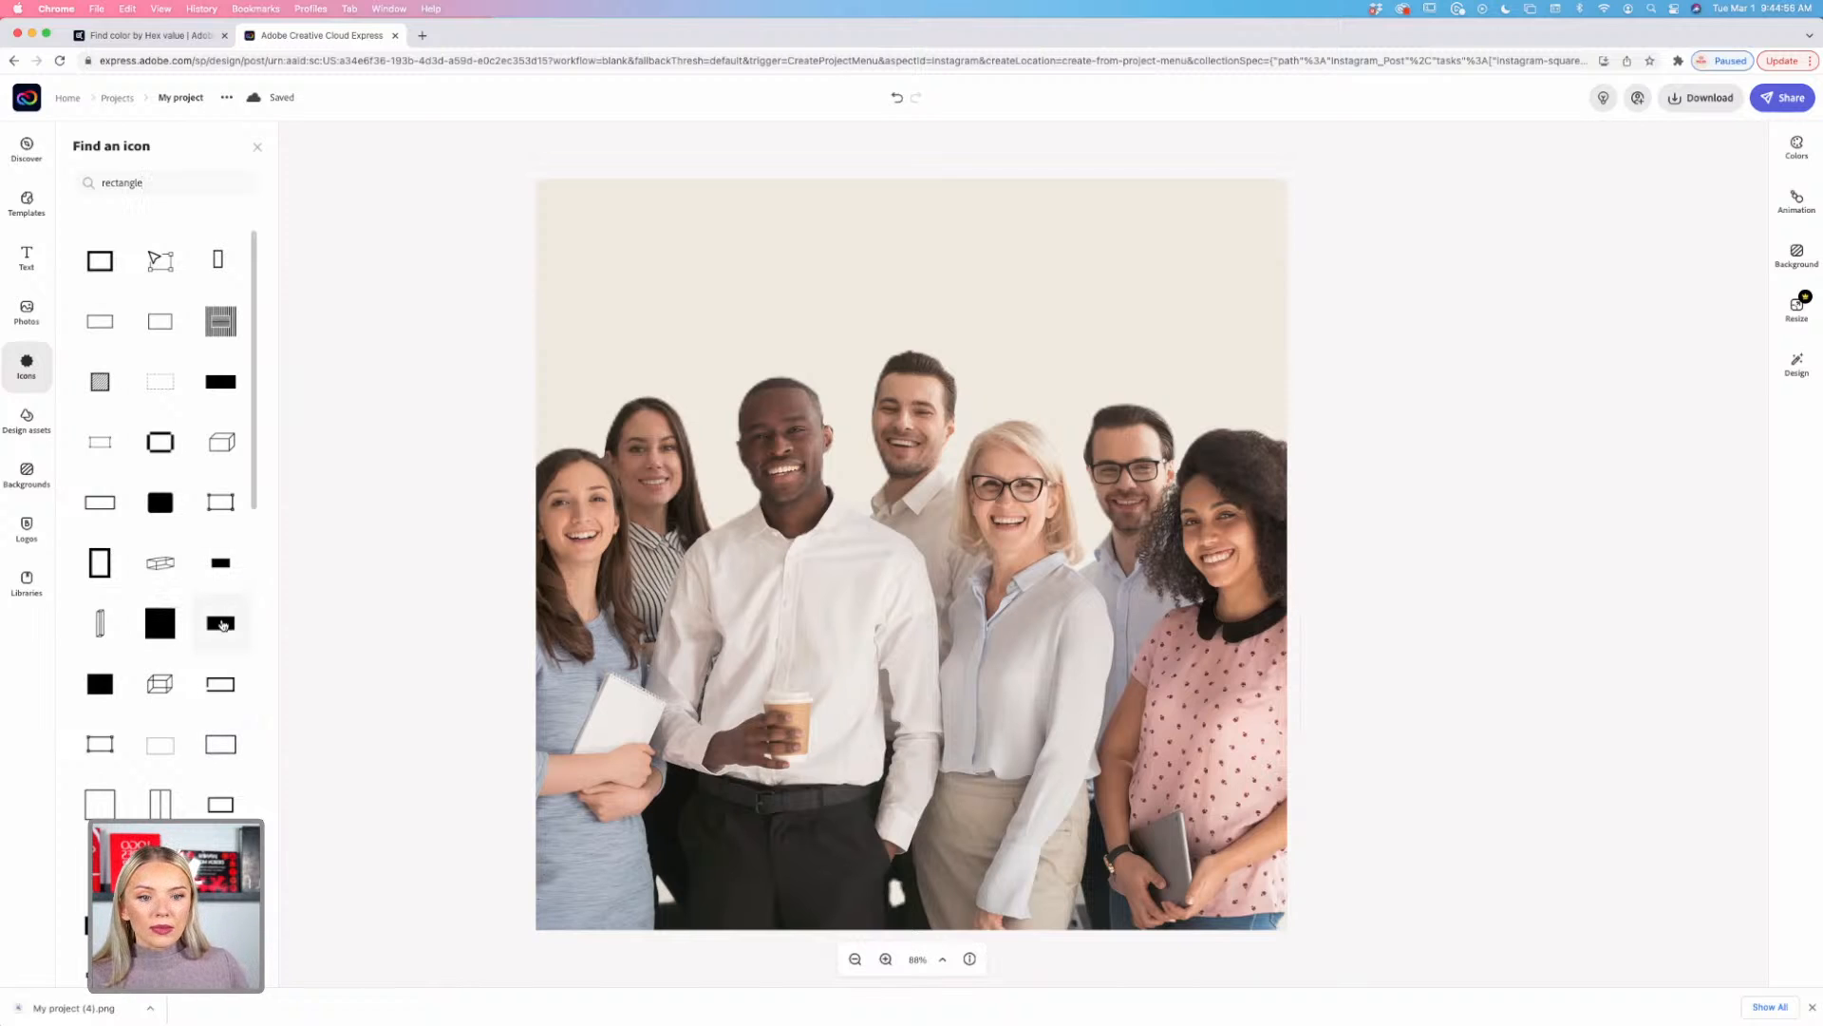
{"action": "left_click", "coordinate": [222, 624]}
{"action": "left_click", "coordinate": [1030, 494]}
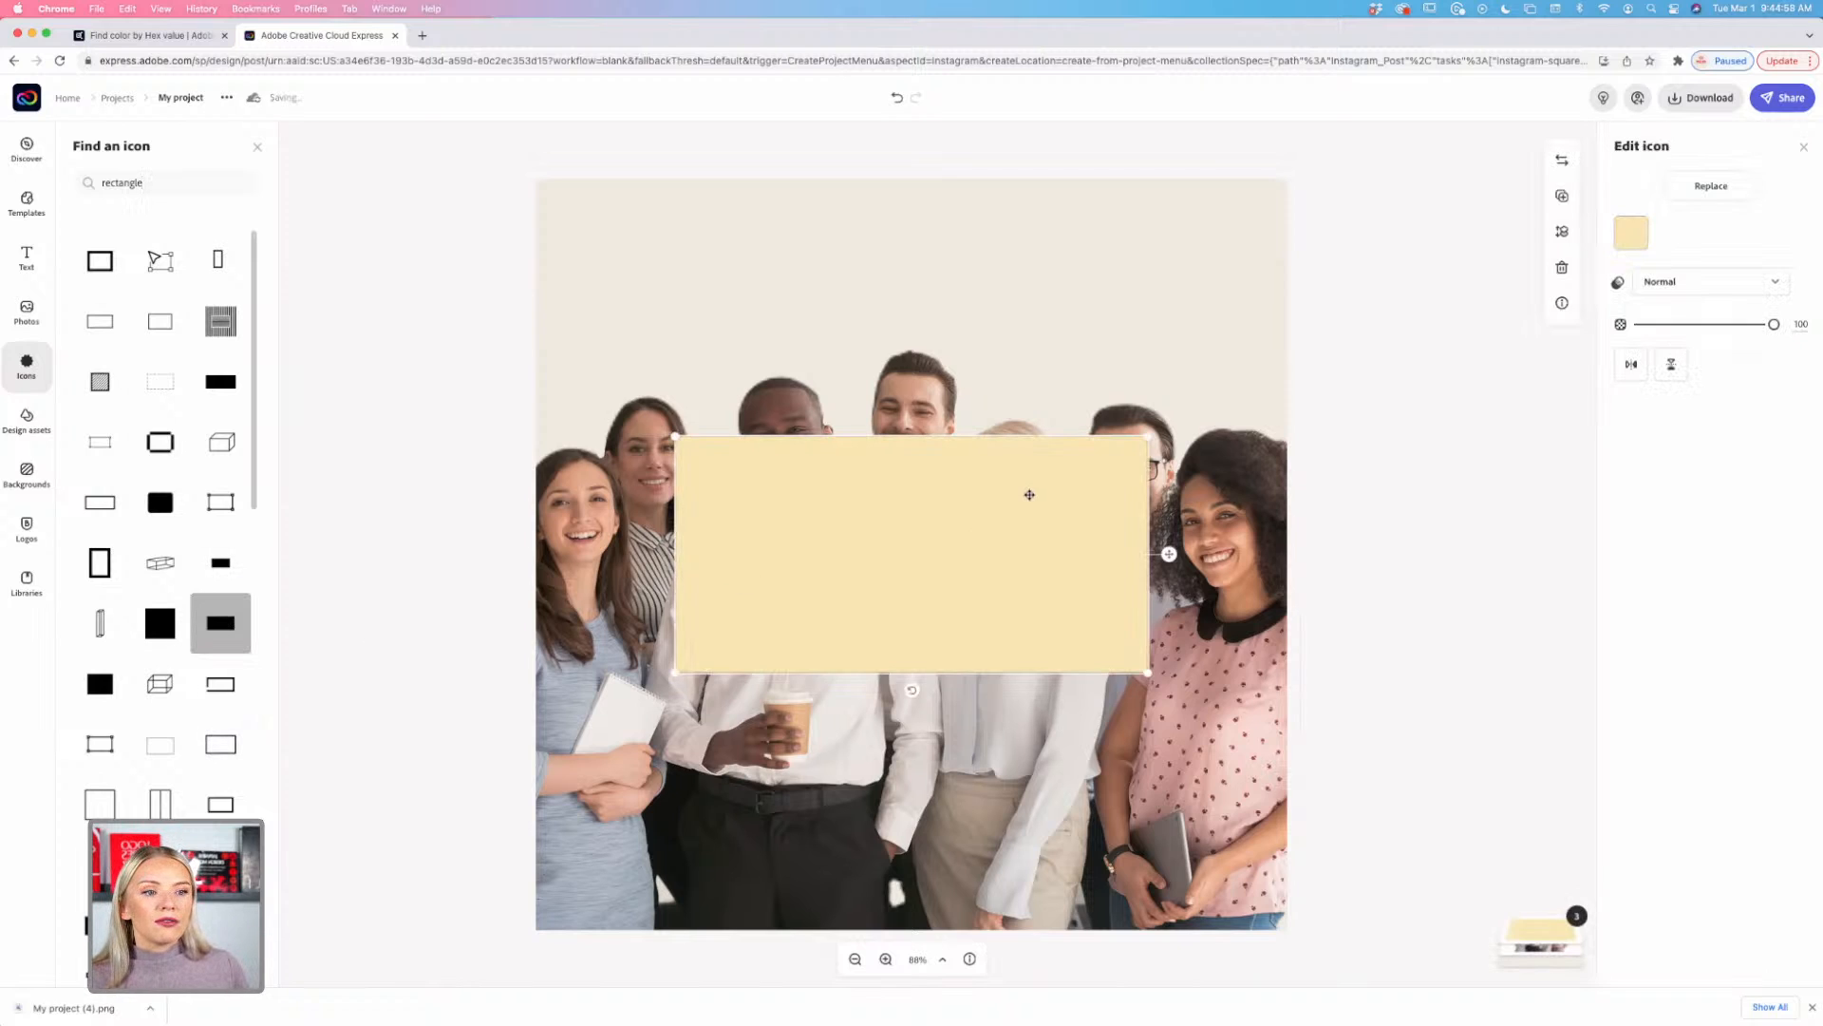
{"action": "left_click_drag", "start_coordinate": [1030, 494], "coordinate": [1074, 574]}
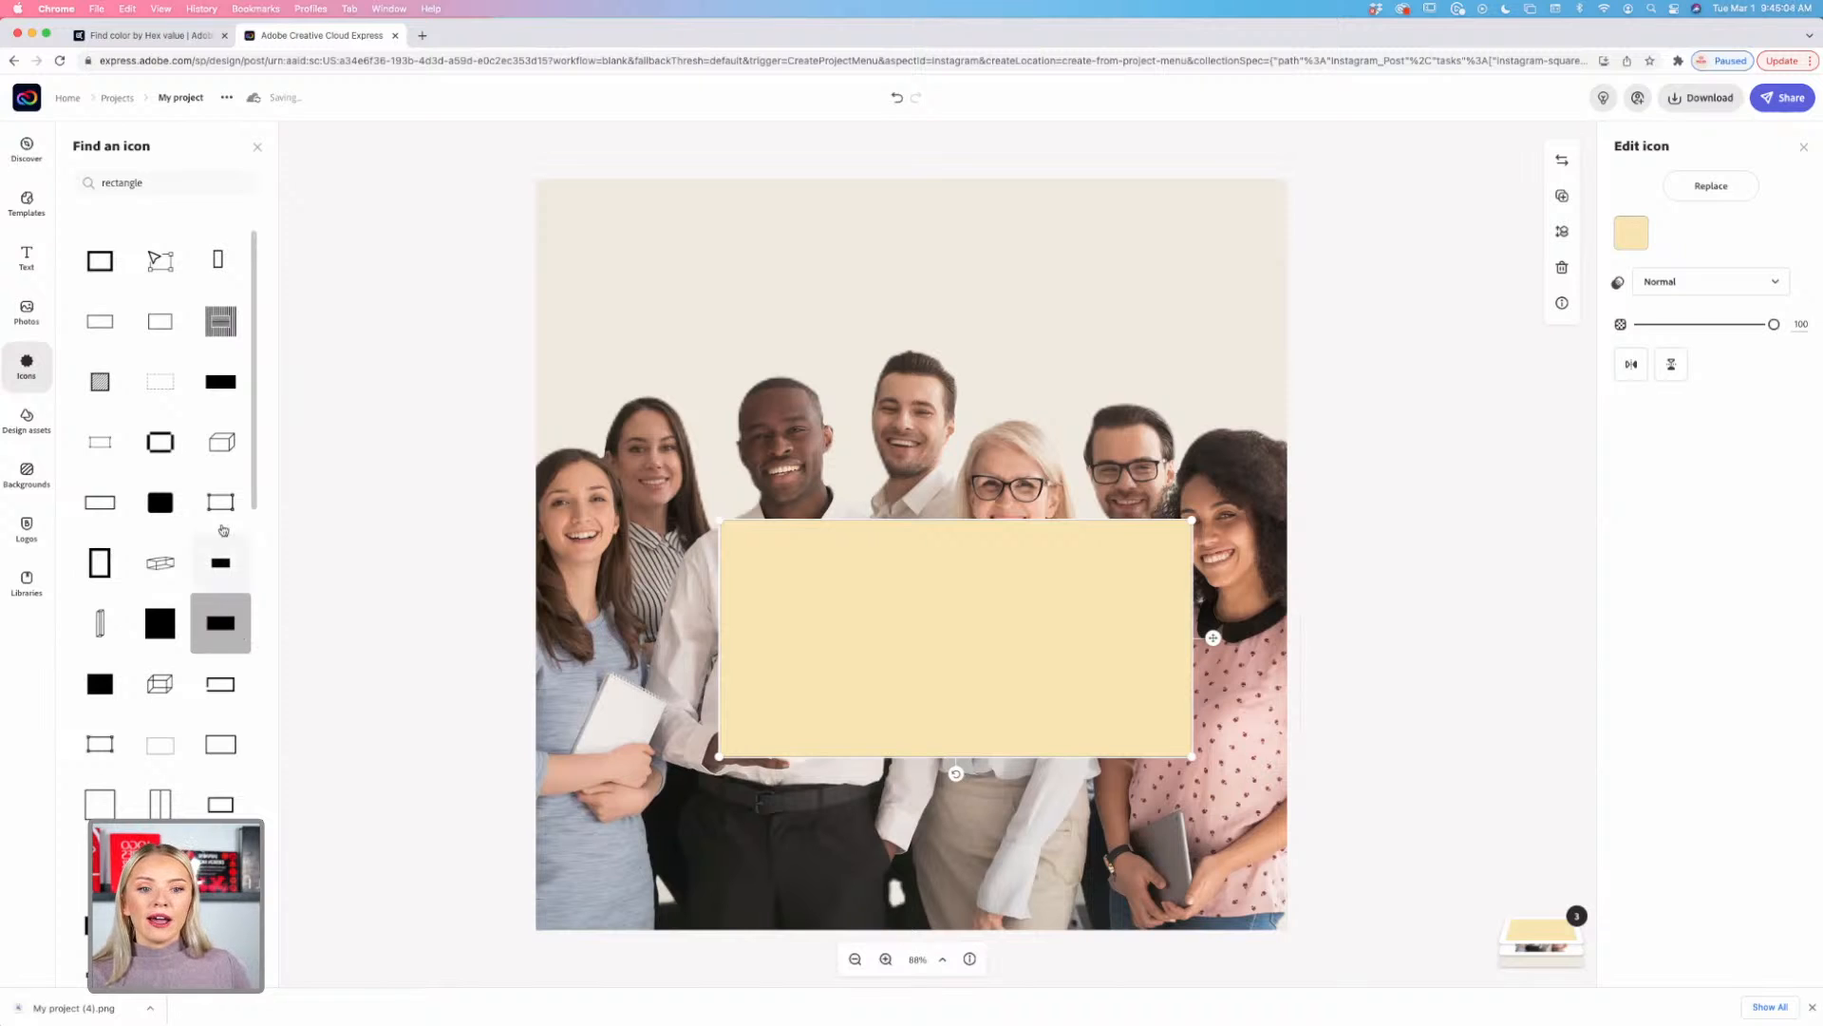
Step: Try out a thin outlined rectangle icon in the upper part of the canvas and delete it
{"action": "scroll", "coordinate": [154, 766], "scroll_direction": "down", "scroll_amount": 5}
{"action": "scroll", "coordinate": [154, 766], "scroll_direction": "down", "scroll_amount": 3}
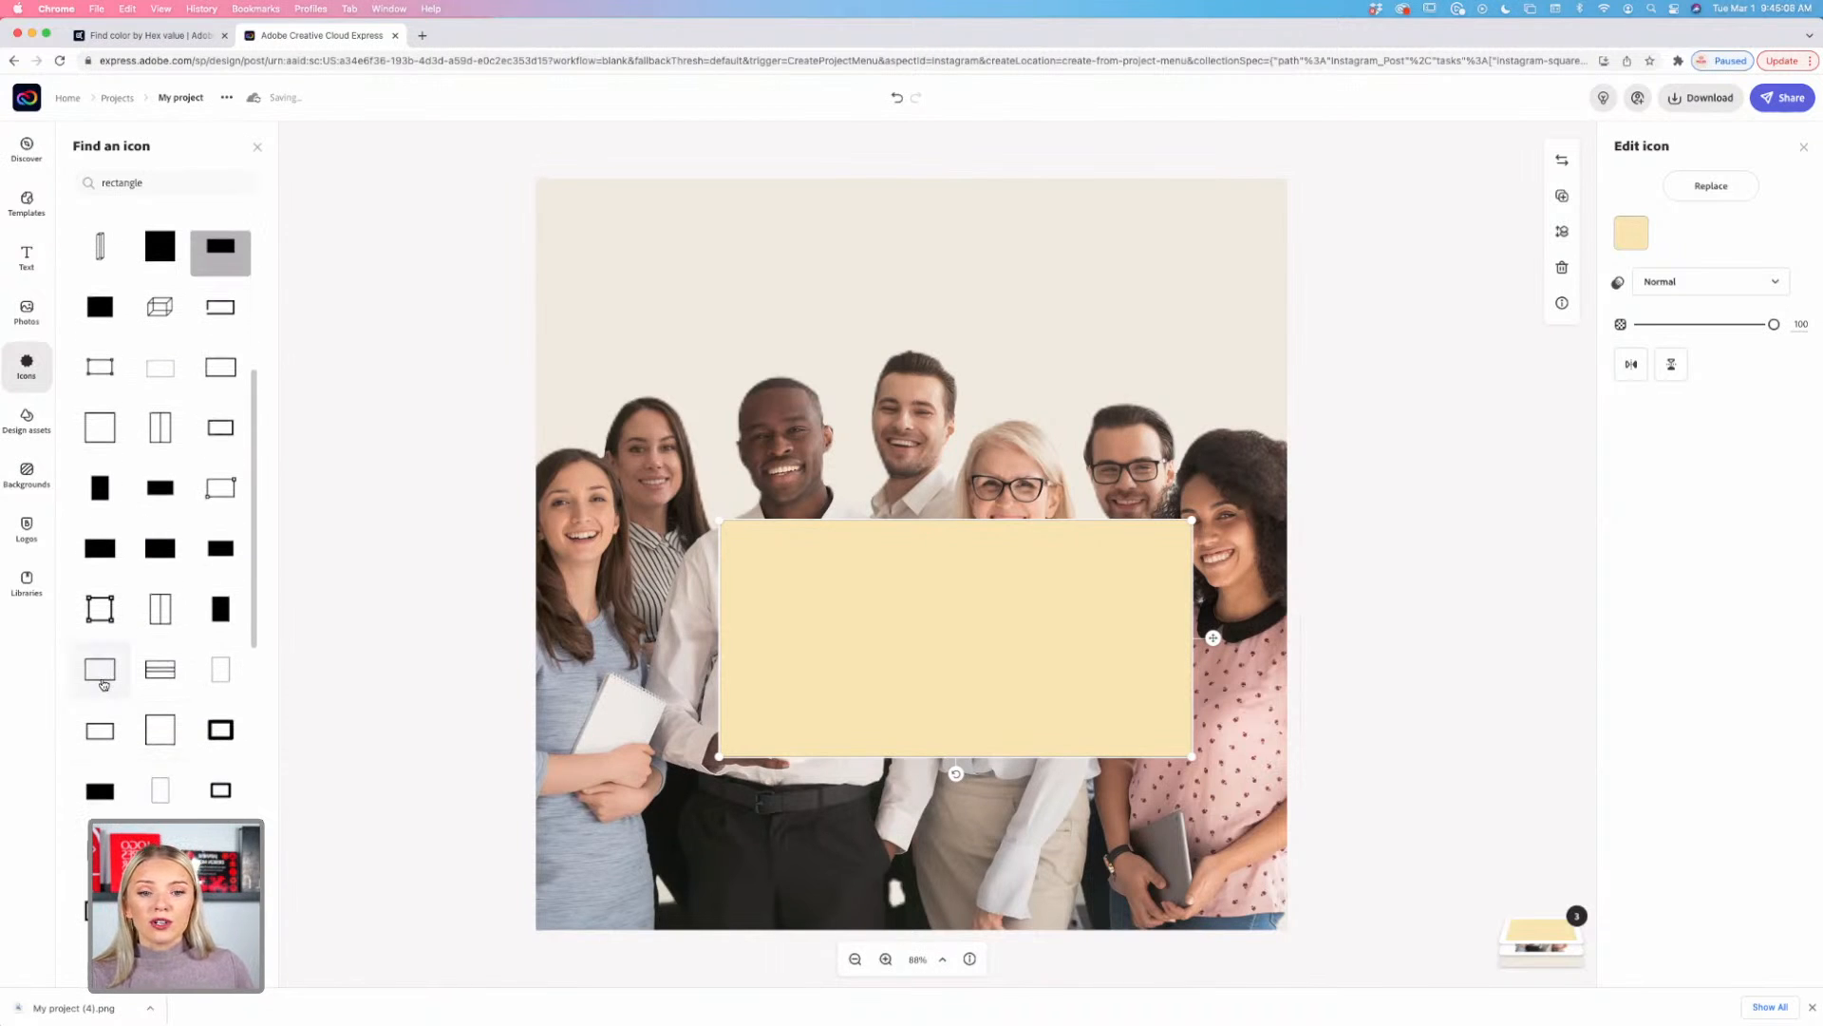
{"action": "left_click", "coordinate": [100, 671]}
{"action": "left_click_drag", "start_coordinate": [846, 501], "coordinate": [997, 463]}
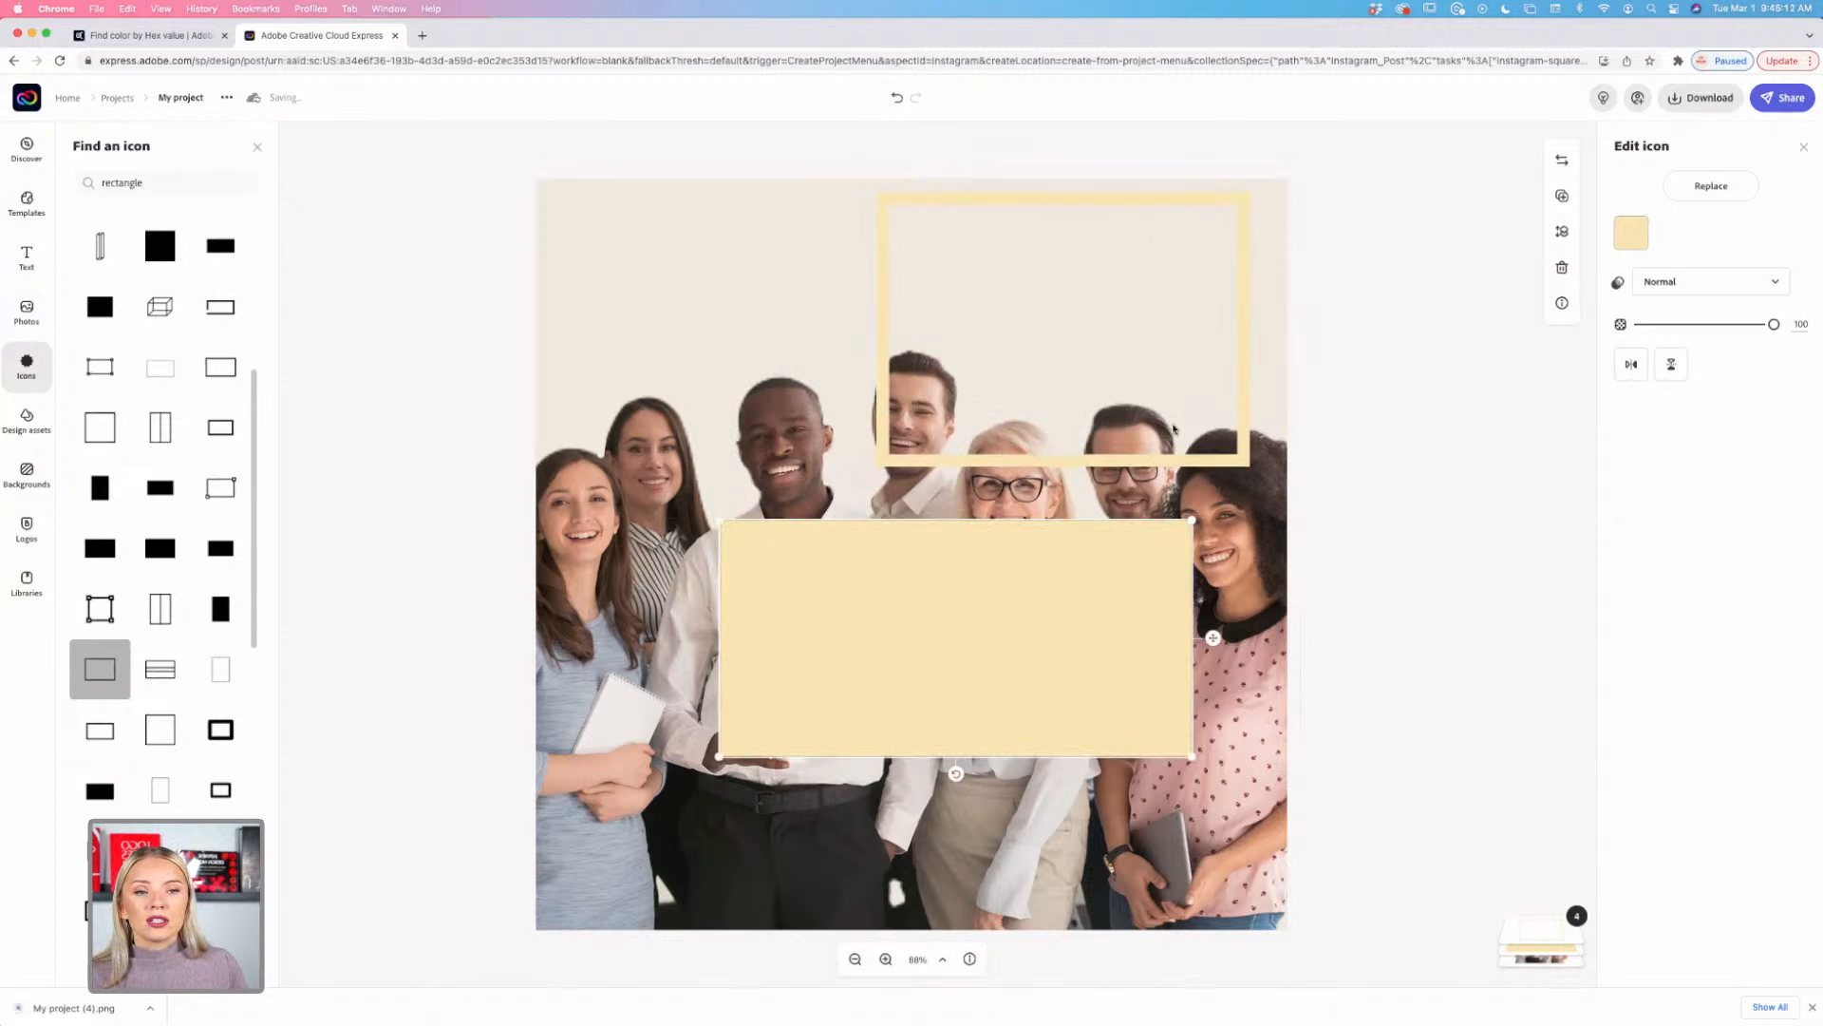
{"action": "left_click", "coordinate": [1109, 463]}
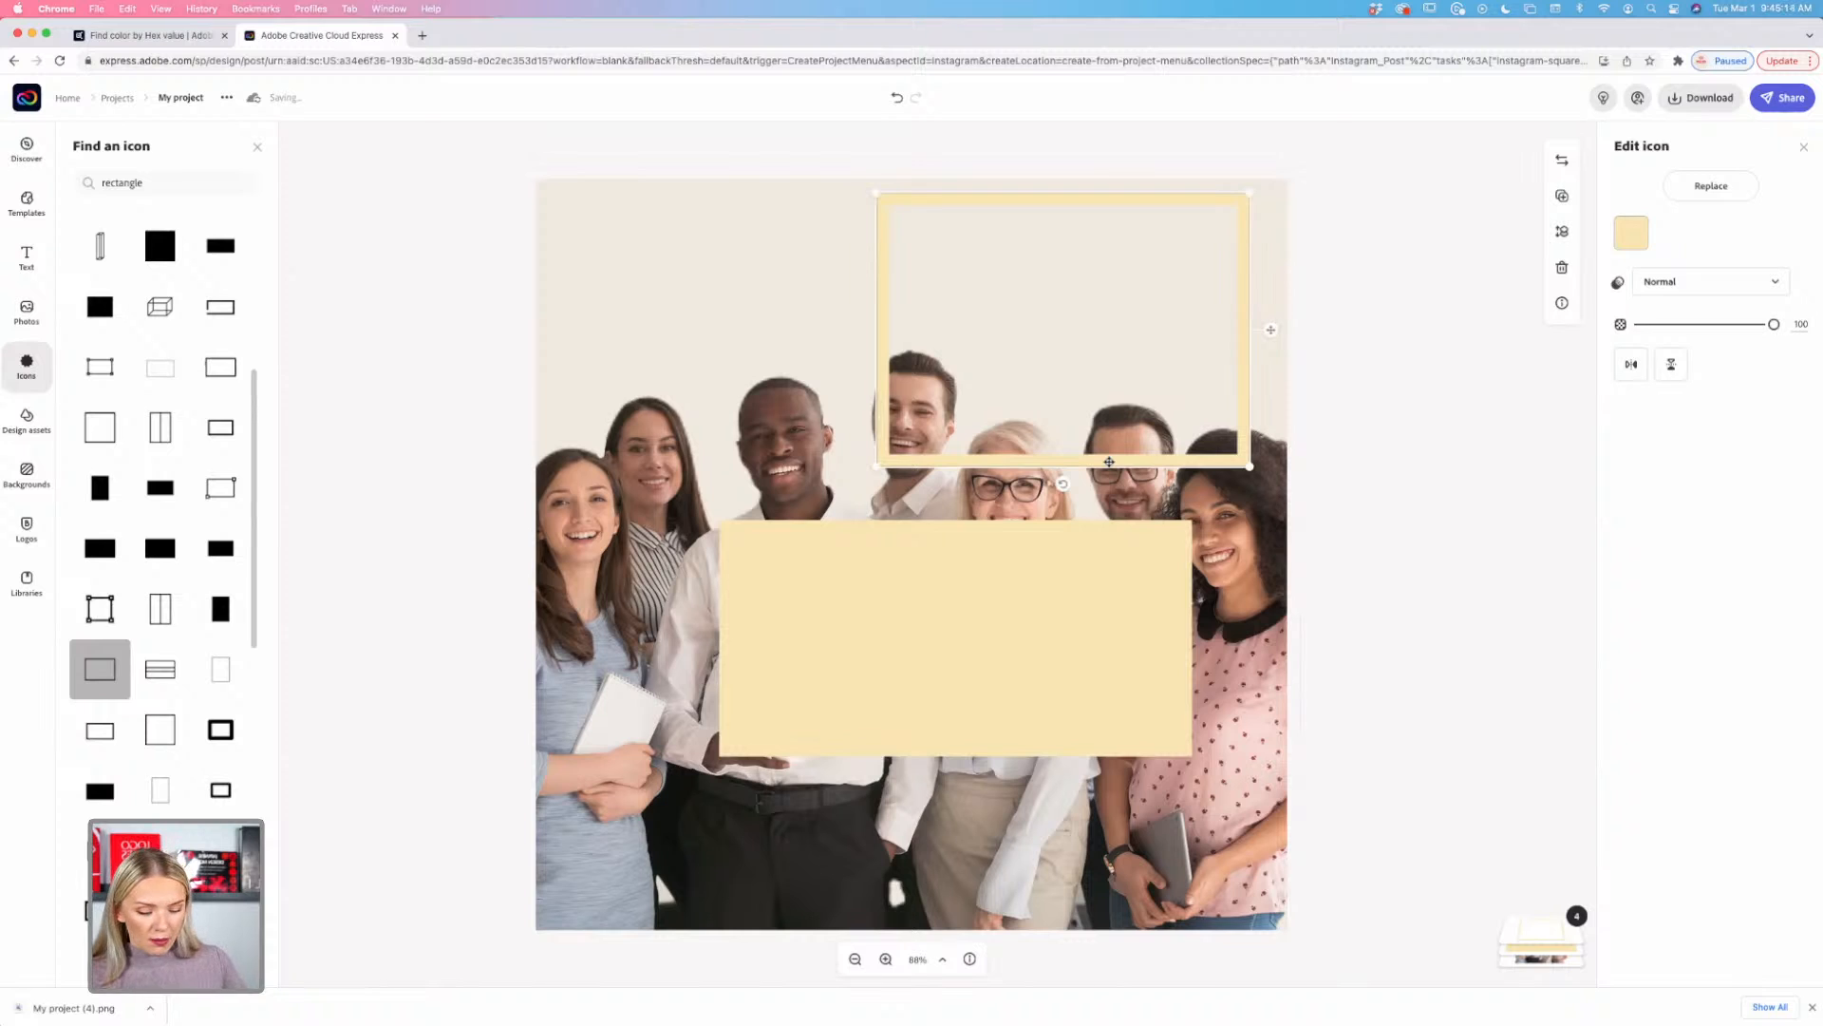
{"action": "key", "text": "Delete"}
Step: Move the solid rectangle to the canvas's lower-left corner and resize it into a shallow full-width band along the lower edge
{"action": "left_click_drag", "start_coordinate": [988, 612], "coordinate": [590, 351]}
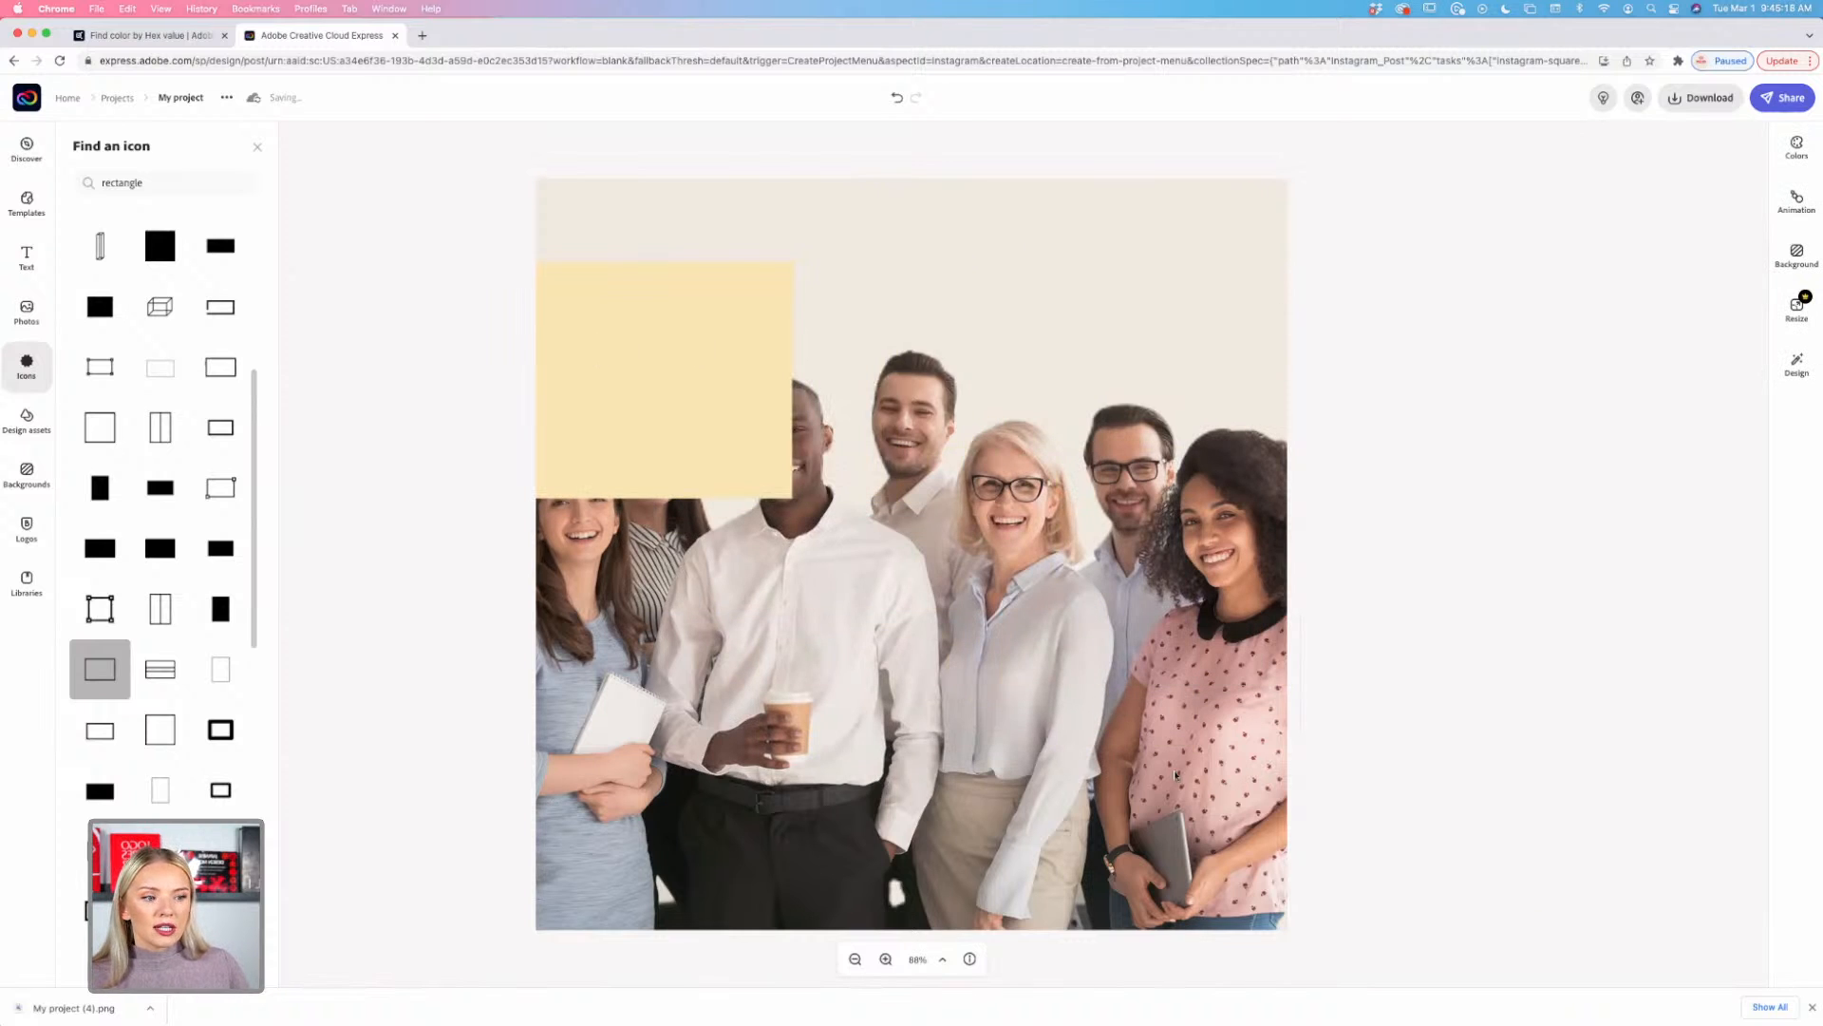
{"action": "left_click_drag", "start_coordinate": [681, 399], "coordinate": [898, 833]}
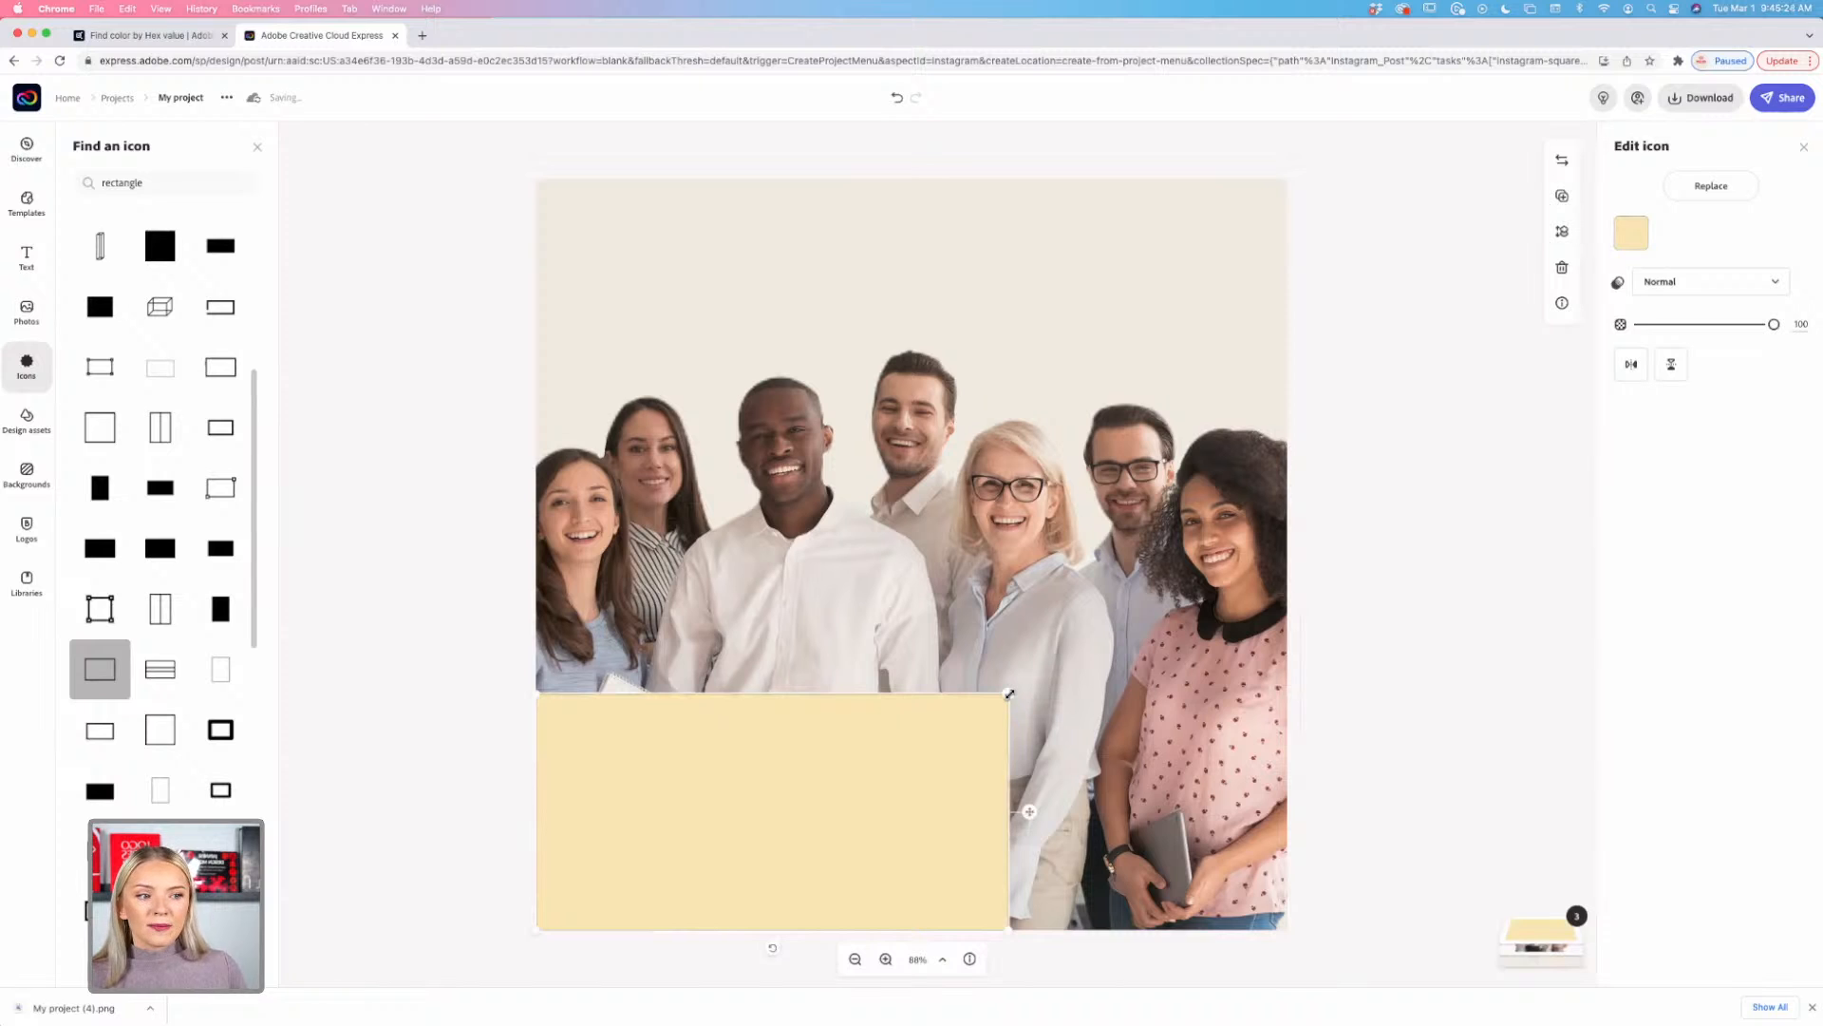
{"action": "left_click_drag", "start_coordinate": [1010, 694], "coordinate": [1290, 800]}
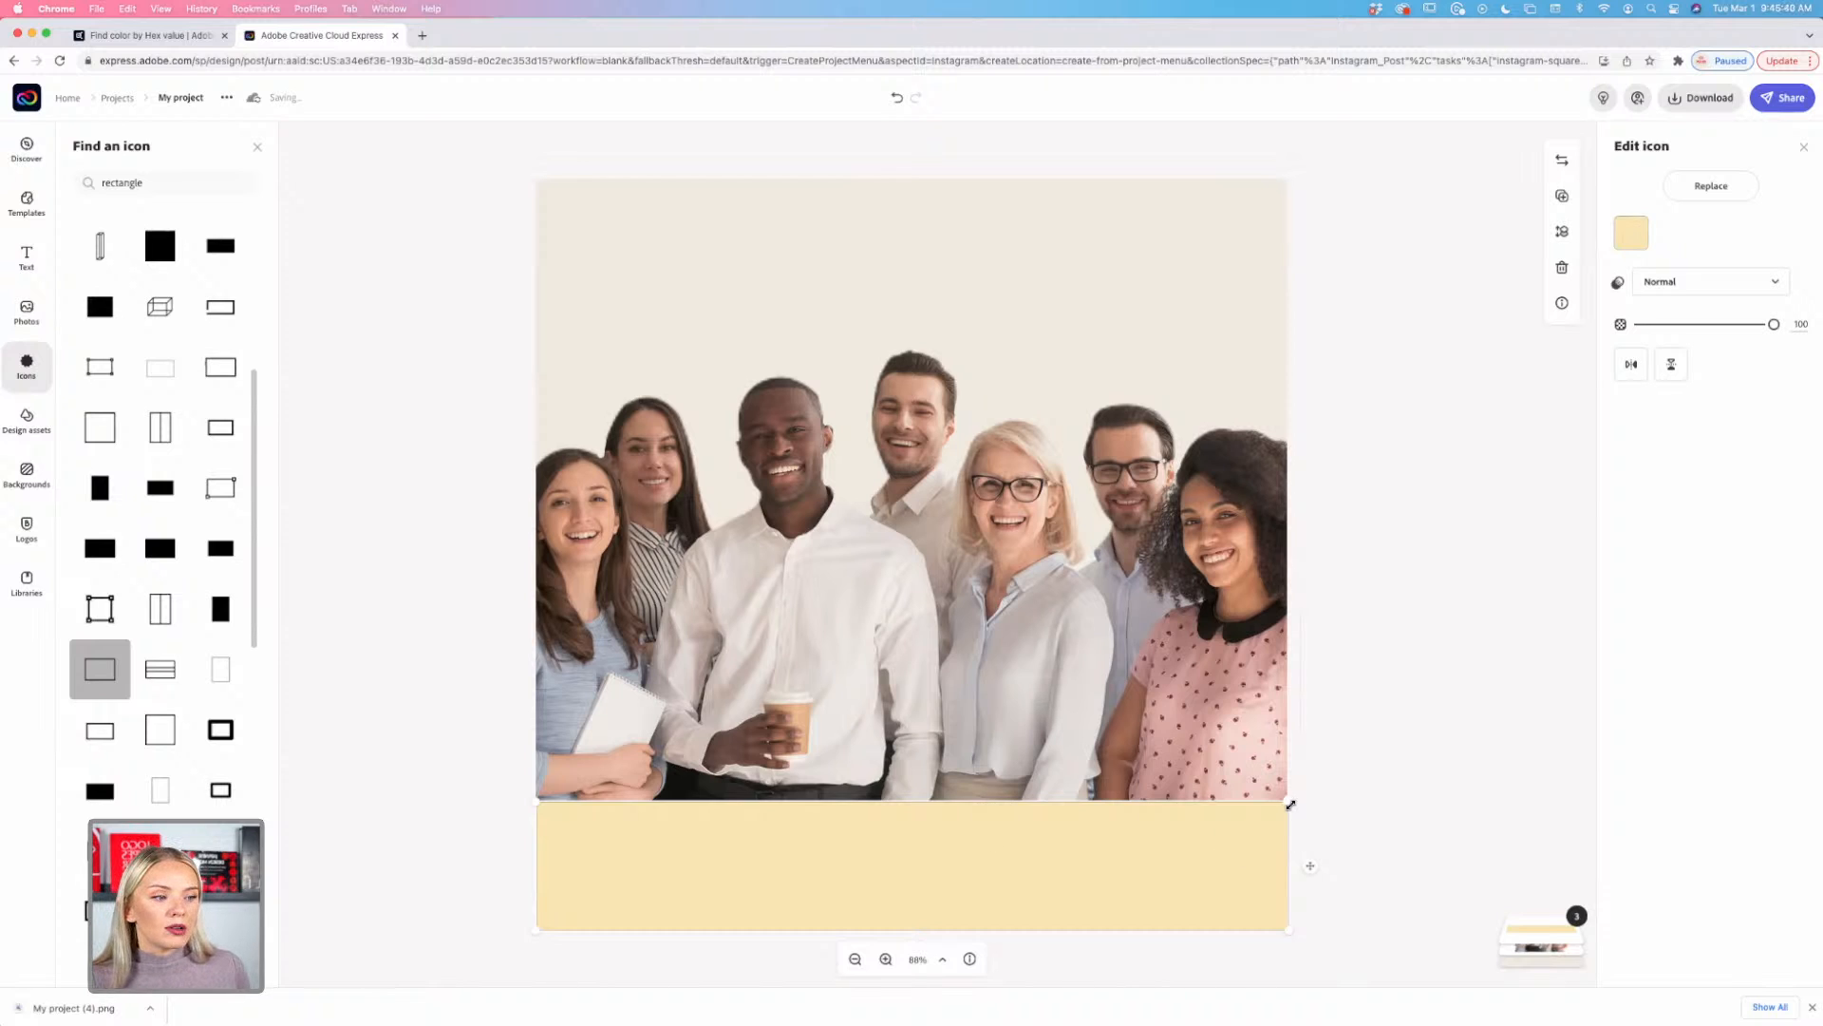
{"action": "left_click_drag", "start_coordinate": [1290, 800], "coordinate": [1292, 815]}
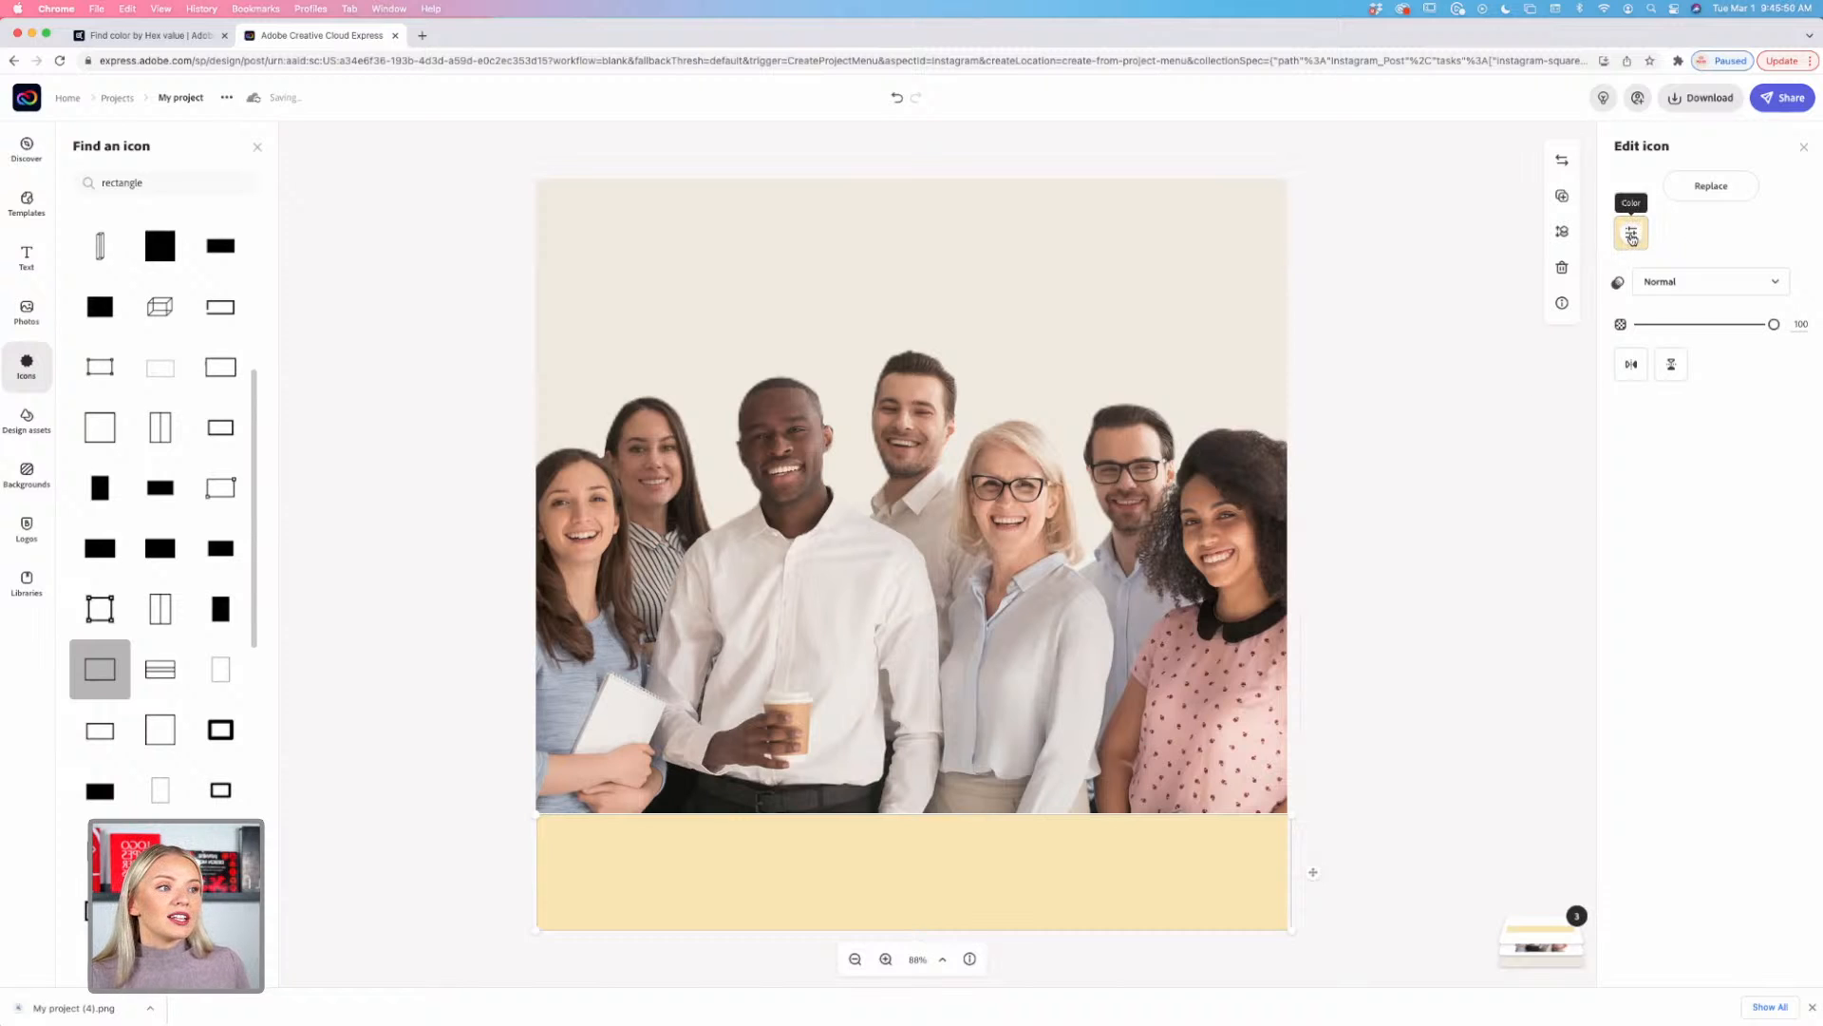
Step: Recolor the band with the palette's beige, switch it to the preset dark gray, and deselect it
{"action": "left_click", "coordinate": [1631, 232]}
{"action": "left_click", "coordinate": [1728, 360]}
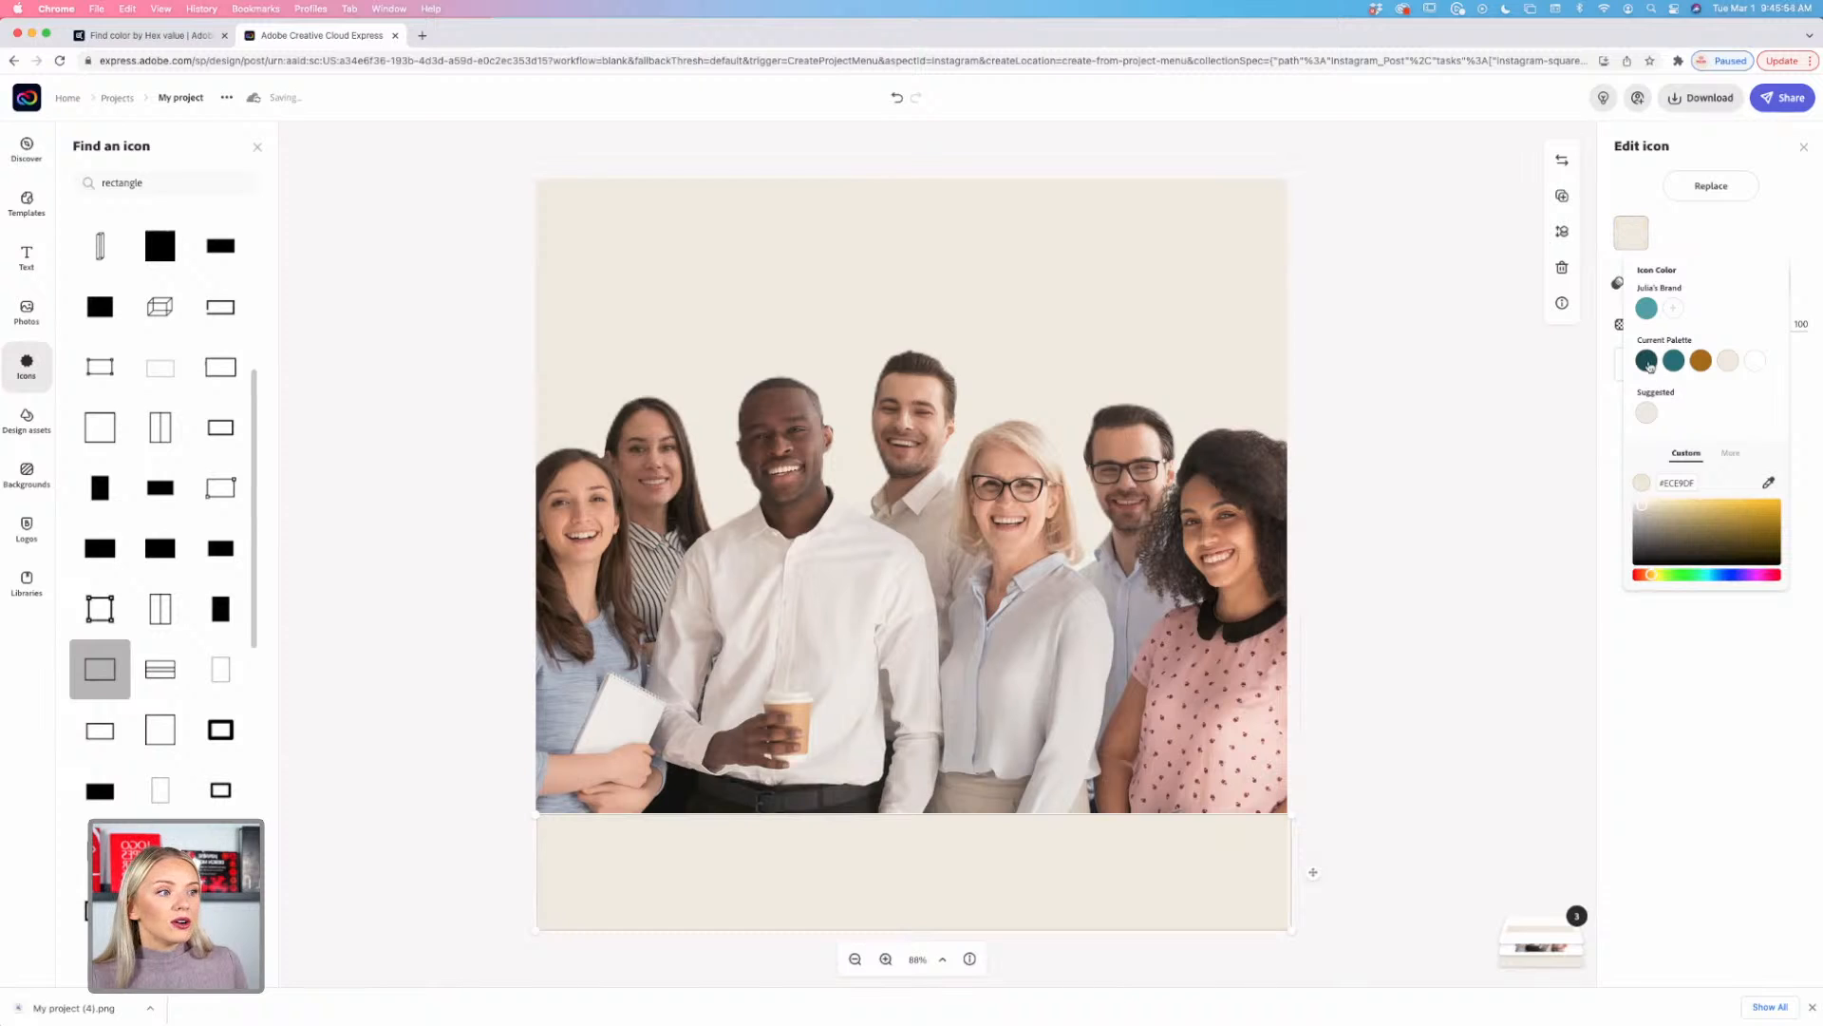
{"action": "left_click", "coordinate": [1729, 453]}
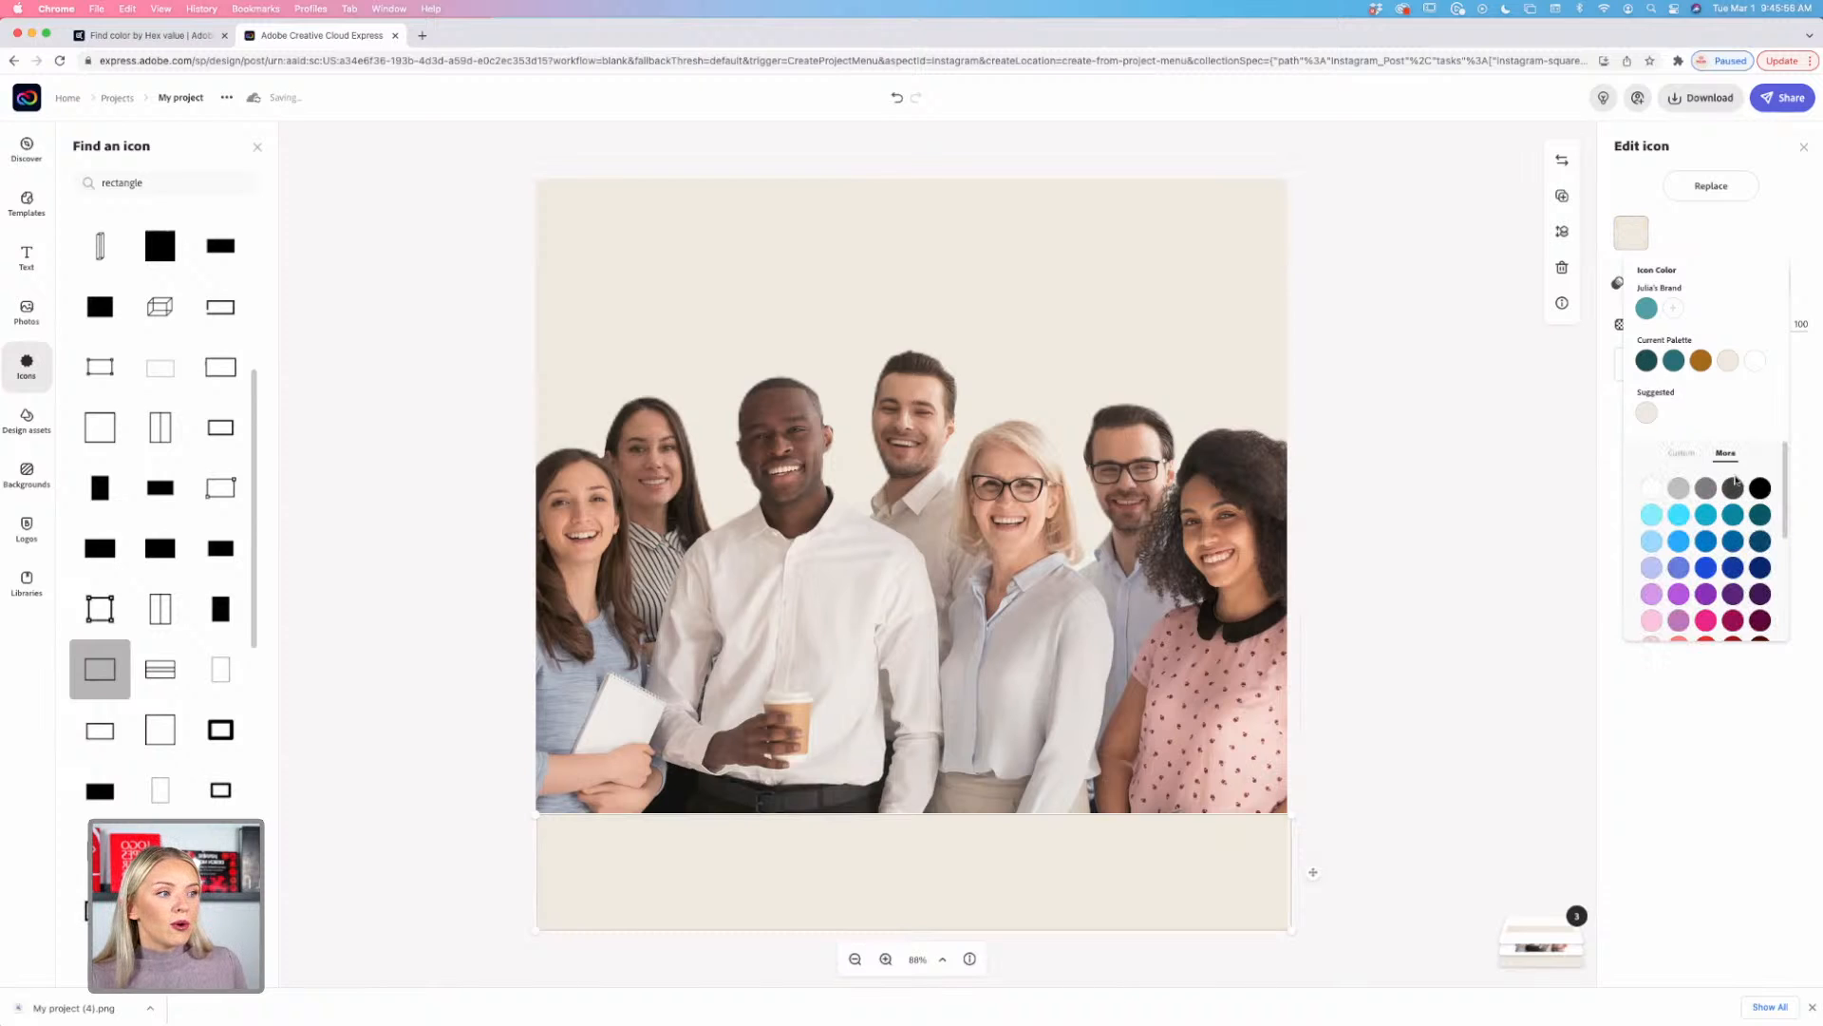
{"action": "left_click", "coordinate": [1733, 490]}
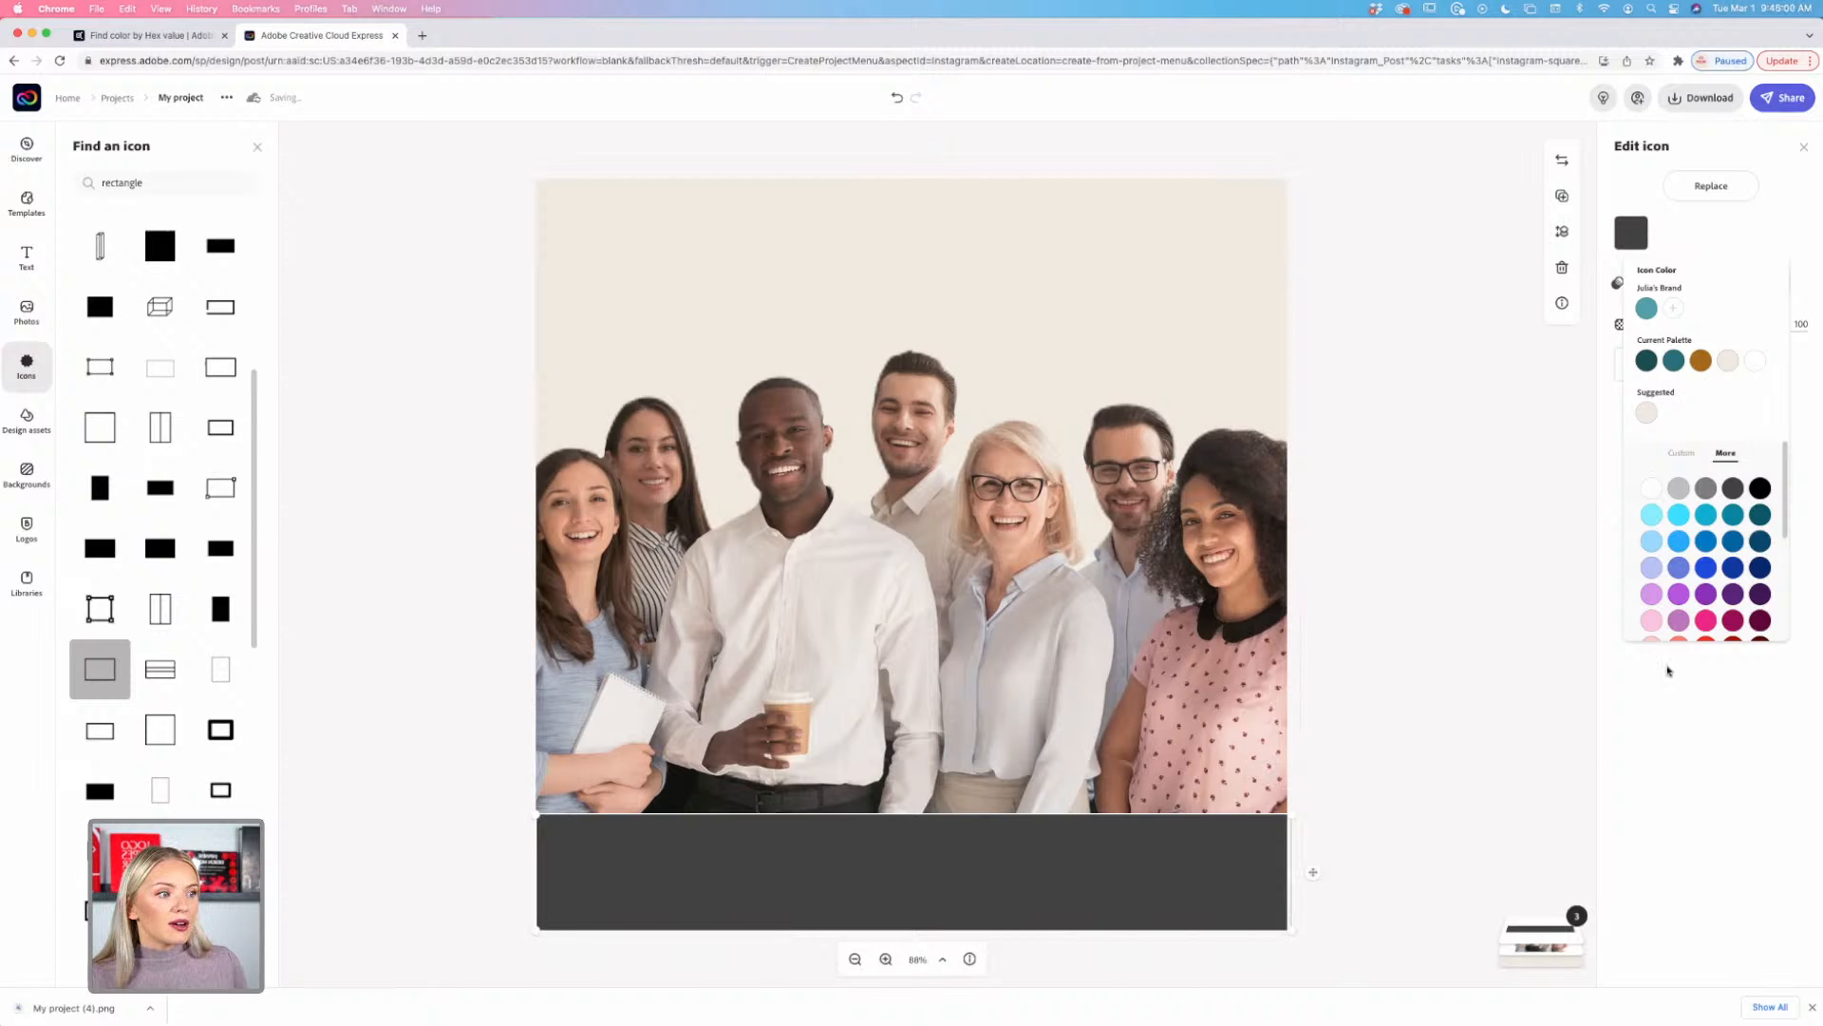
{"action": "left_click", "coordinate": [1713, 680]}
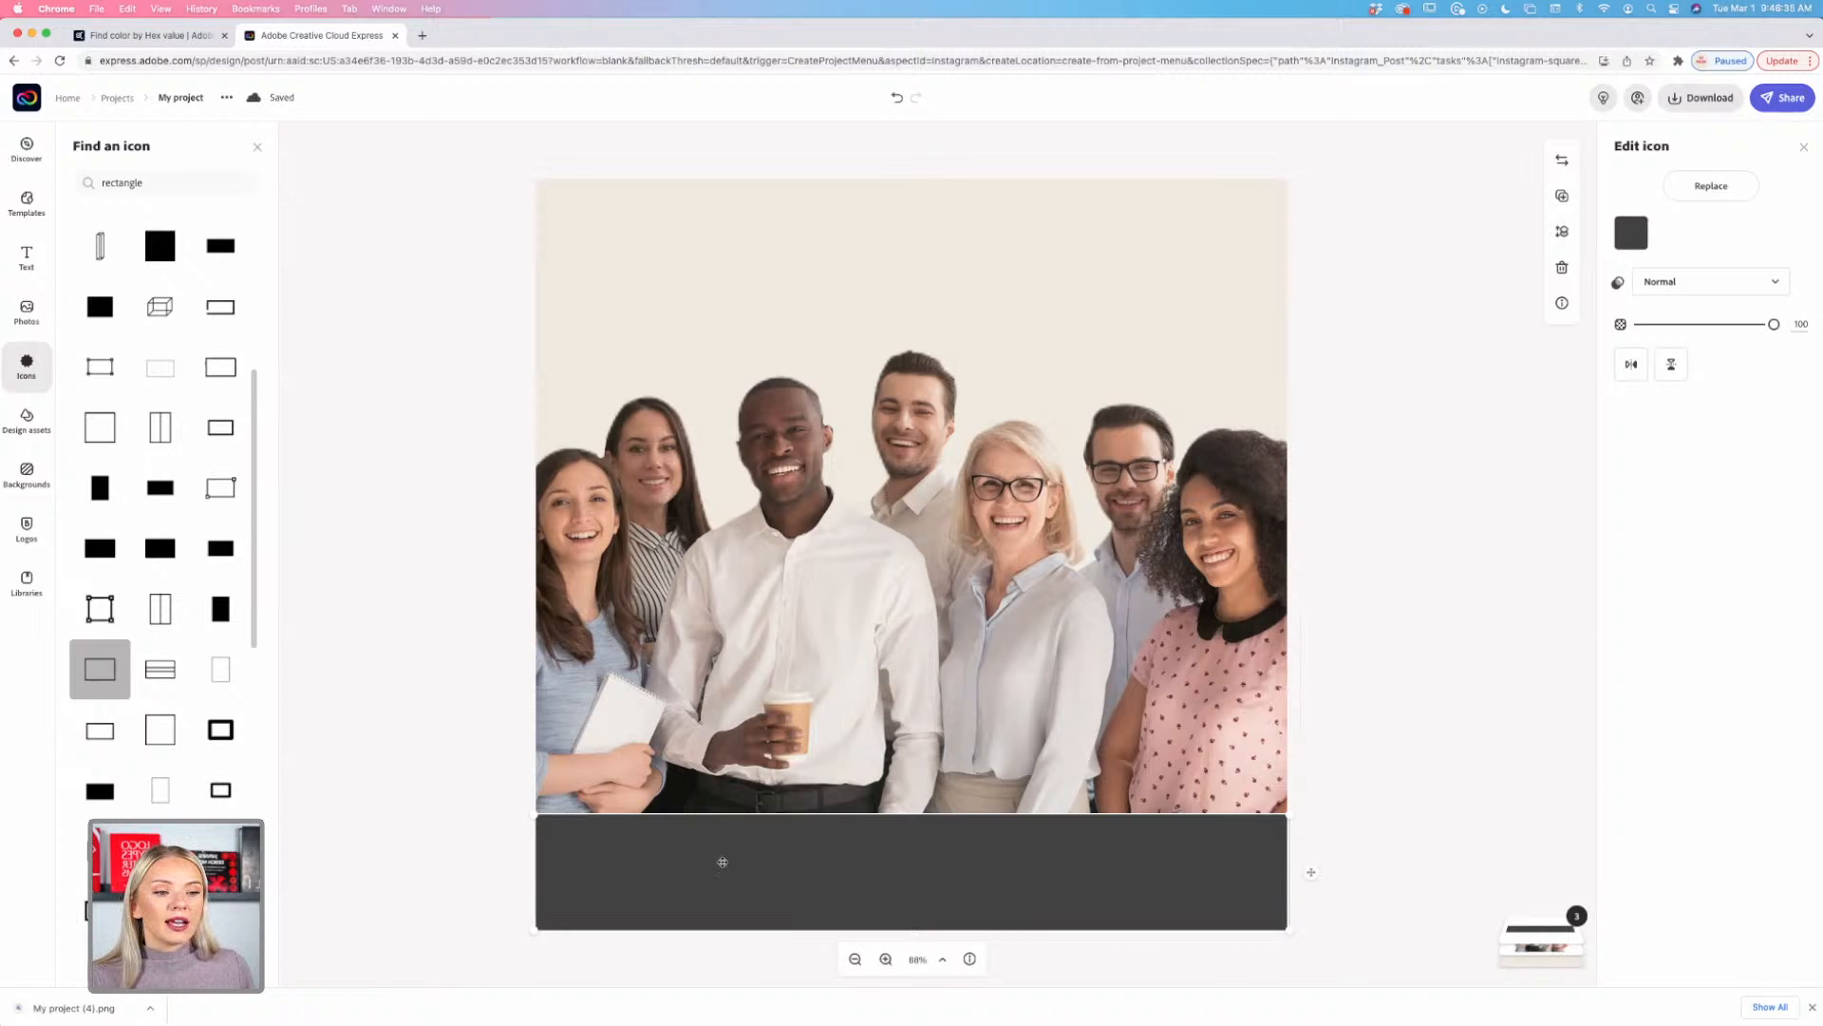
{"action": "left_click", "coordinate": [1389, 783]}
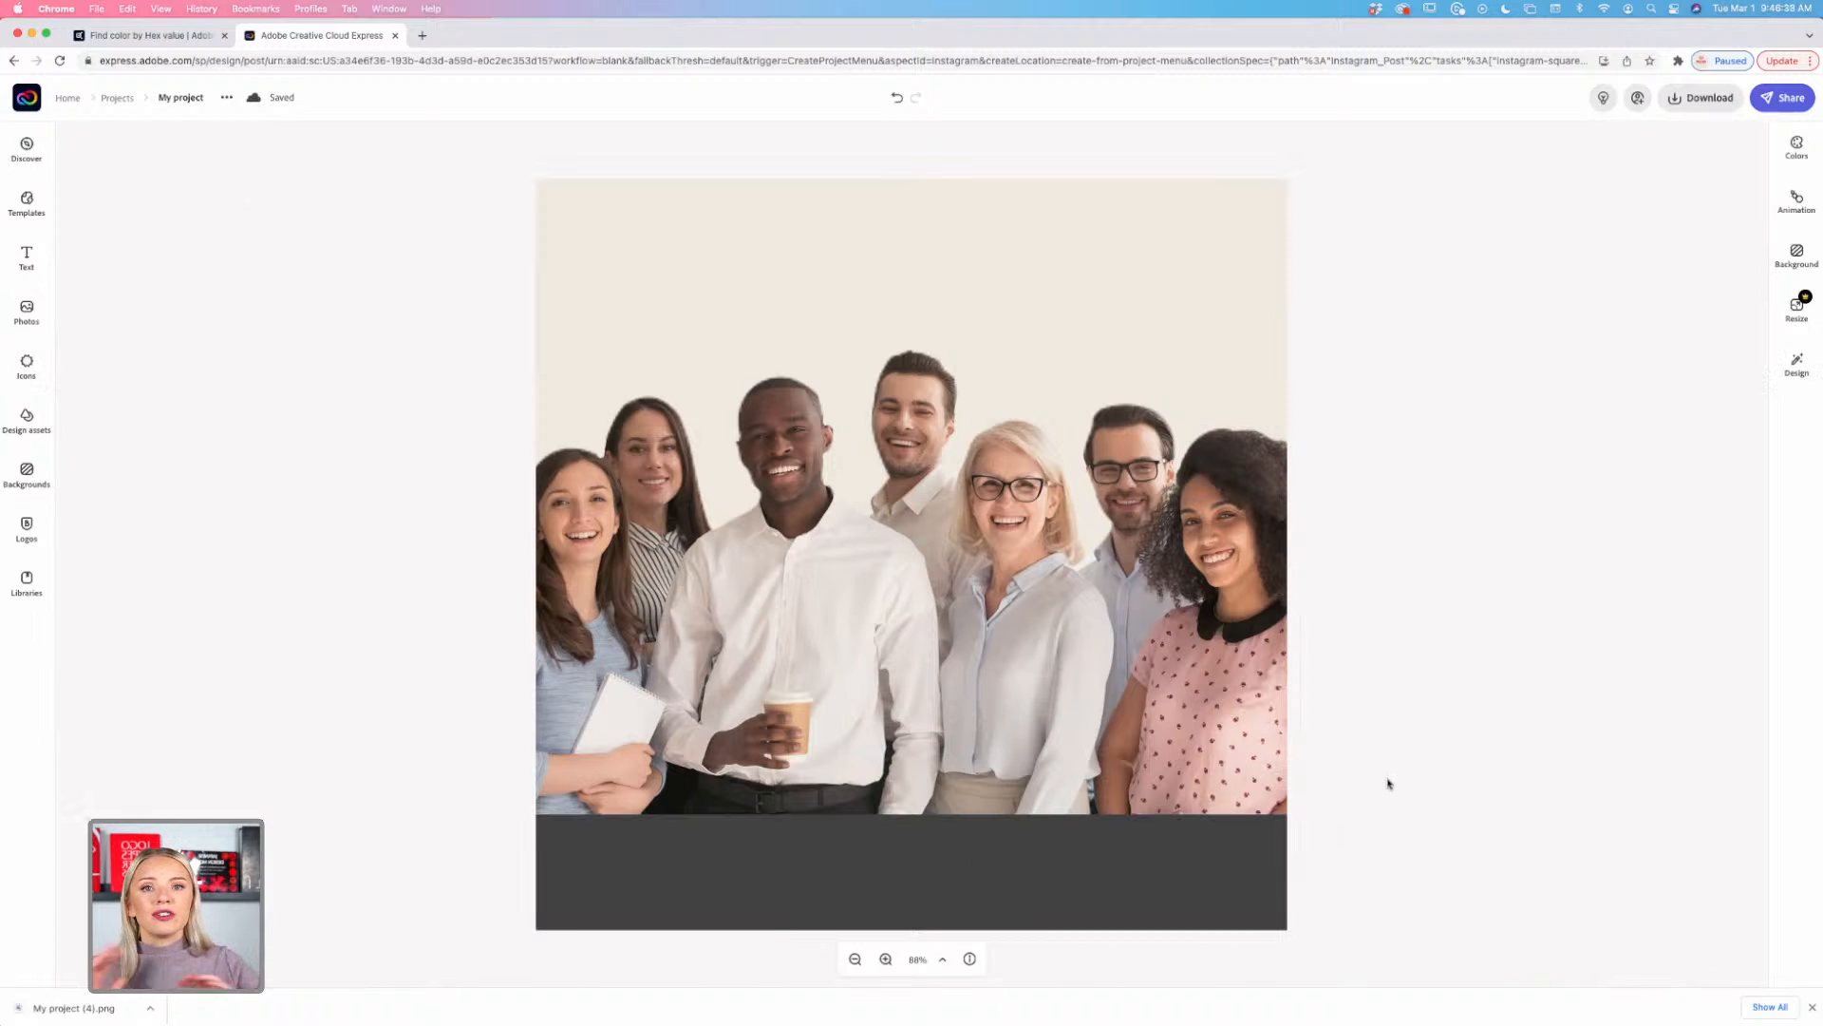
Step: Give the band a custom light turquoise color, #C2F2EF, after trying darker gray, muted red, bright red and pale pink
{"action": "left_click", "coordinate": [992, 892]}
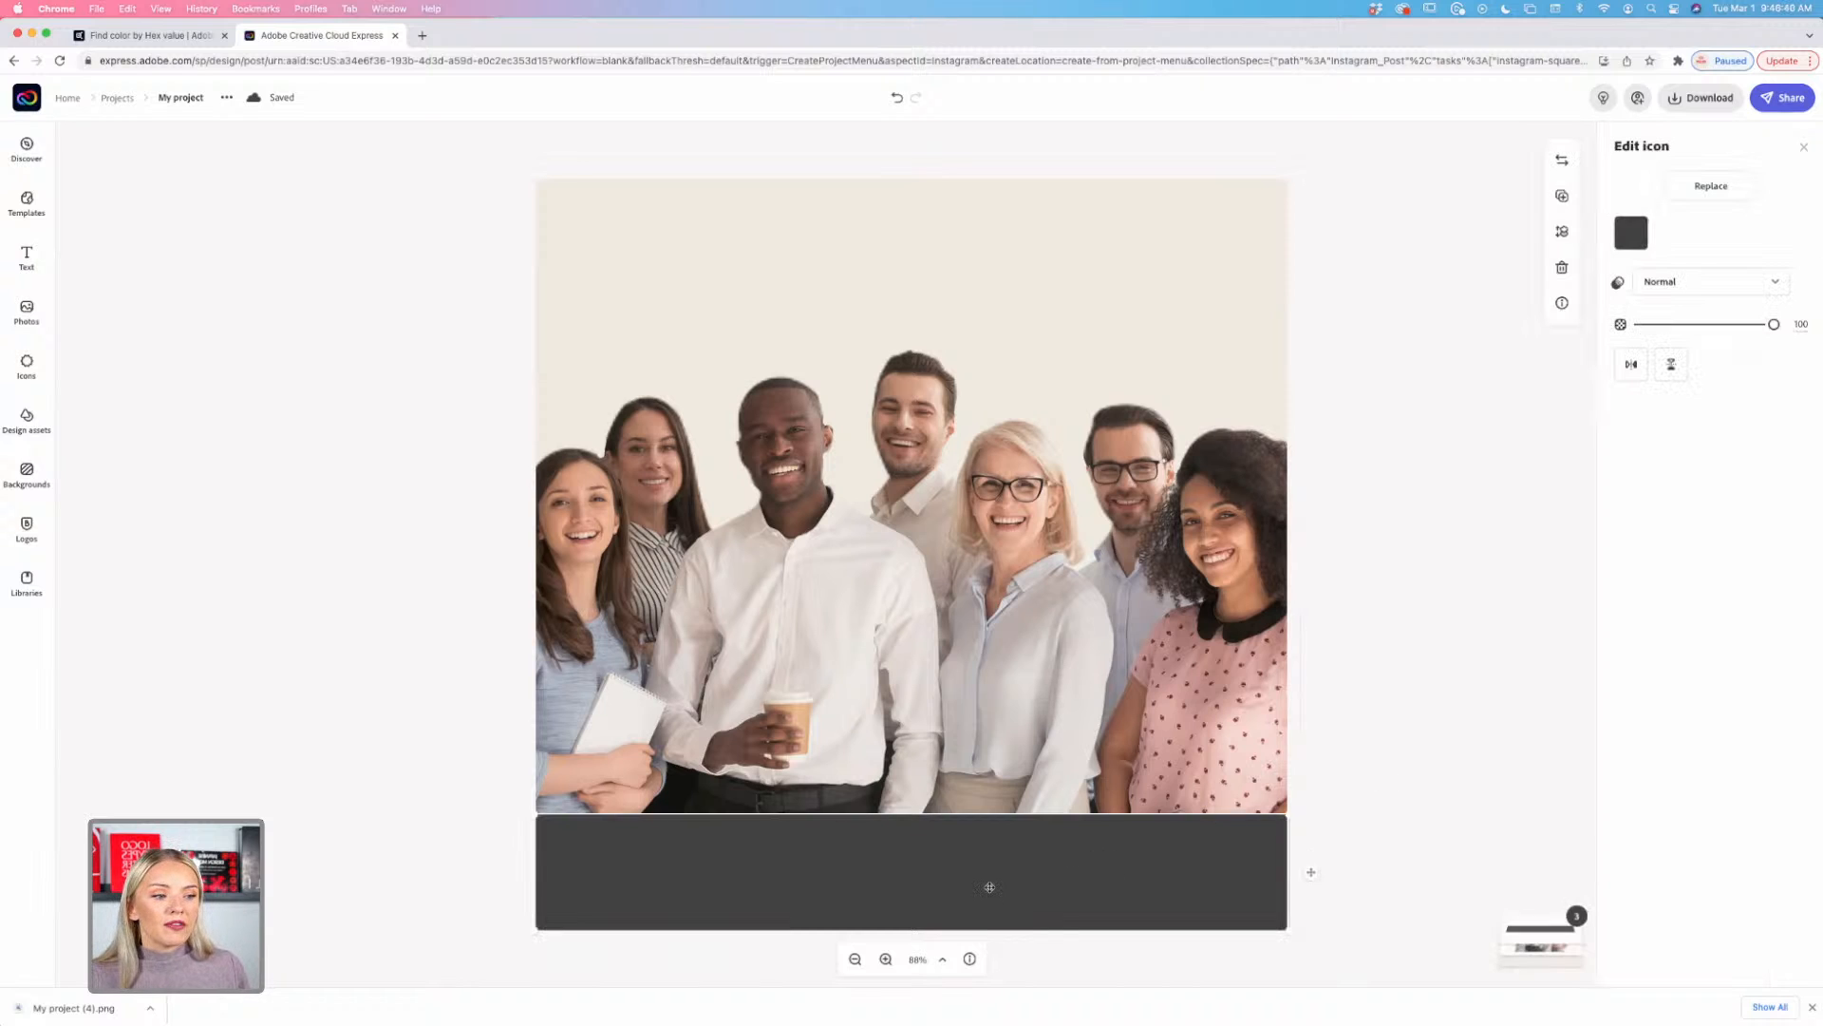
{"action": "left_click", "coordinate": [1629, 234]}
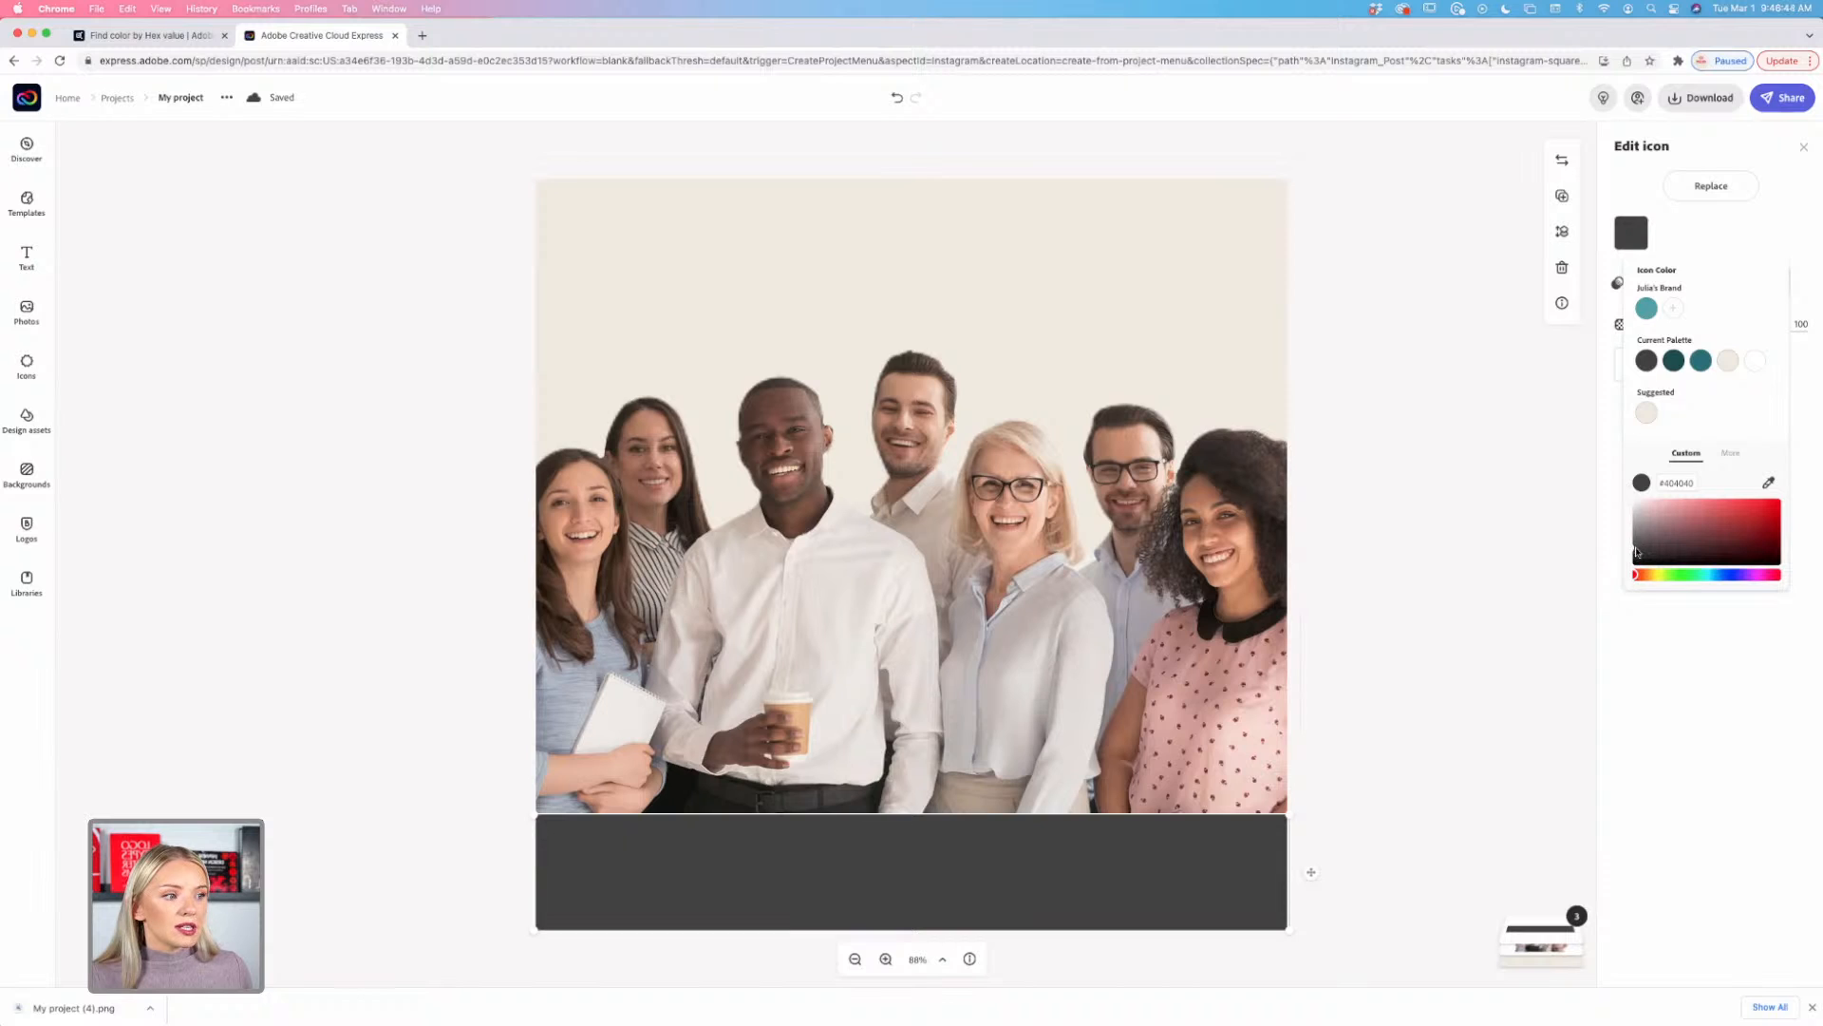
{"action": "left_click_drag", "start_coordinate": [1635, 551], "coordinate": [1634, 557]}
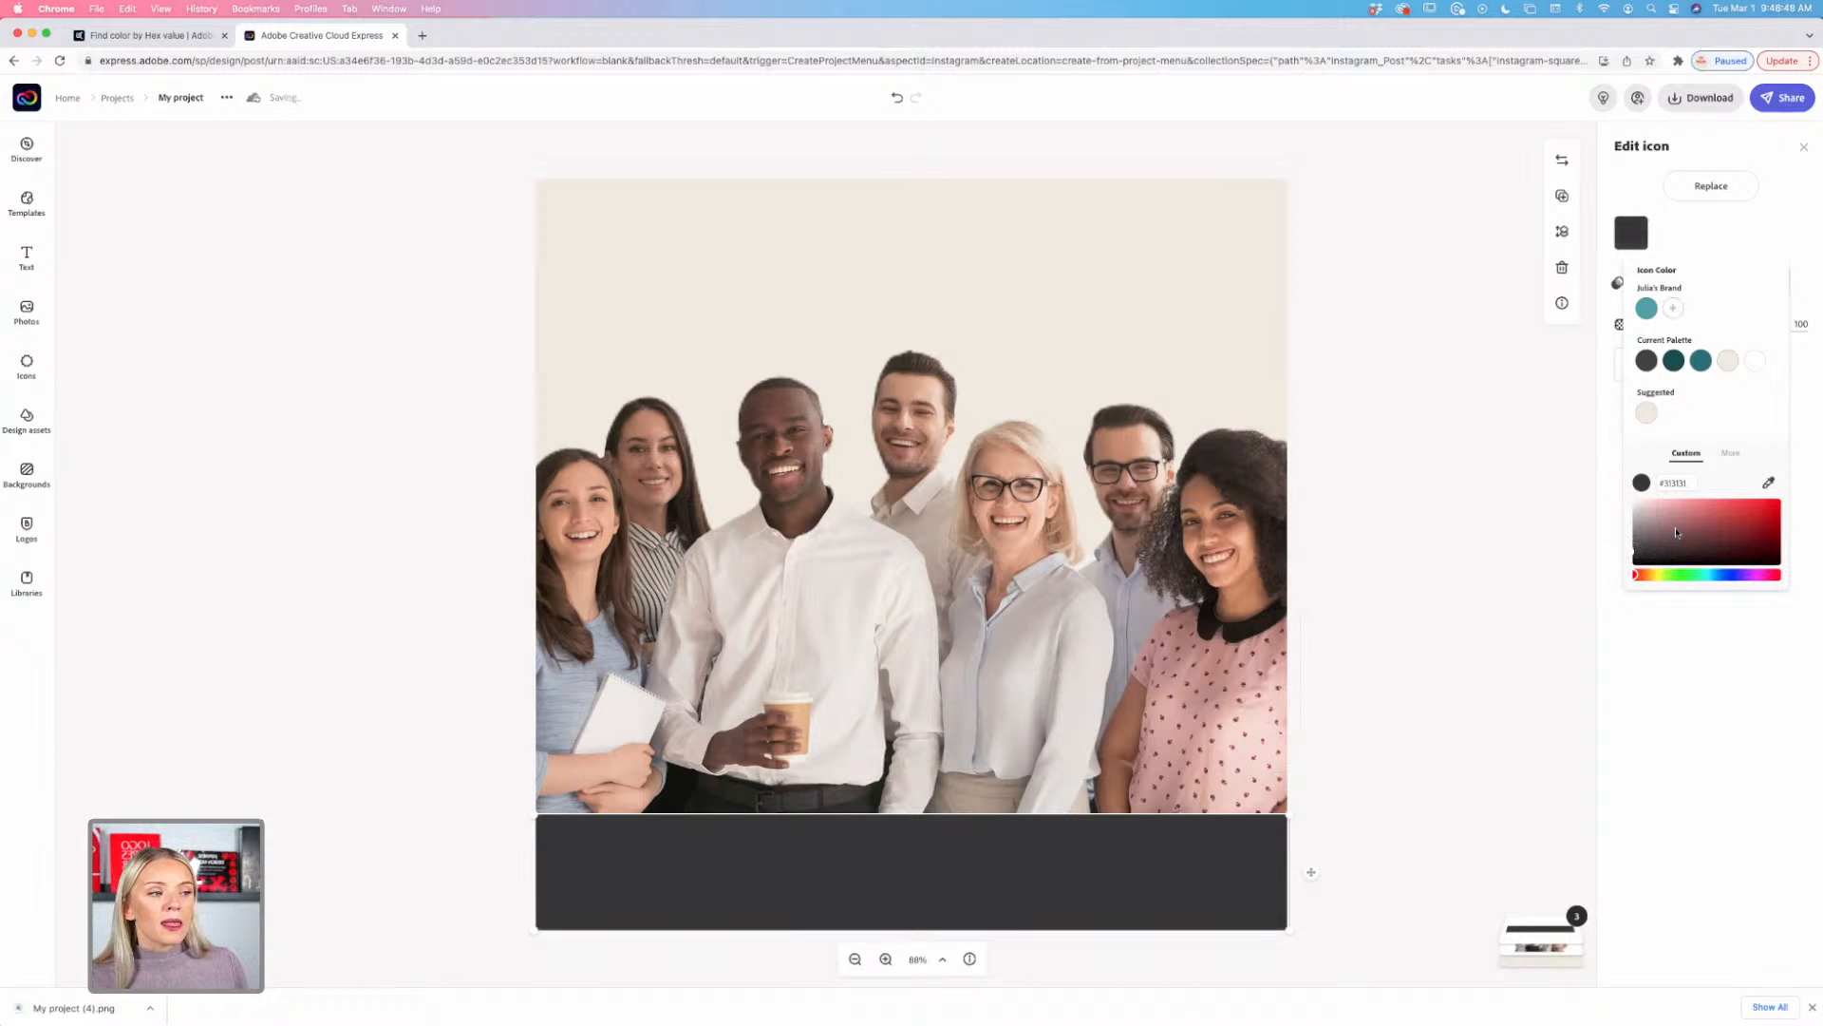
{"action": "mouse_move", "coordinate": [1668, 532]}
{"action": "left_mouse_down"}
{"action": "mouse_move", "coordinate": [1645, 512]}
{"action": "mouse_move", "coordinate": [1641, 553]}
{"action": "mouse_move", "coordinate": [1719, 551]}
{"action": "mouse_move", "coordinate": [1757, 517]}
{"action": "mouse_move", "coordinate": [1699, 531]}
{"action": "mouse_move", "coordinate": [1660, 509]}
{"action": "mouse_move", "coordinate": [1690, 528]}
{"action": "left_mouse_up"}
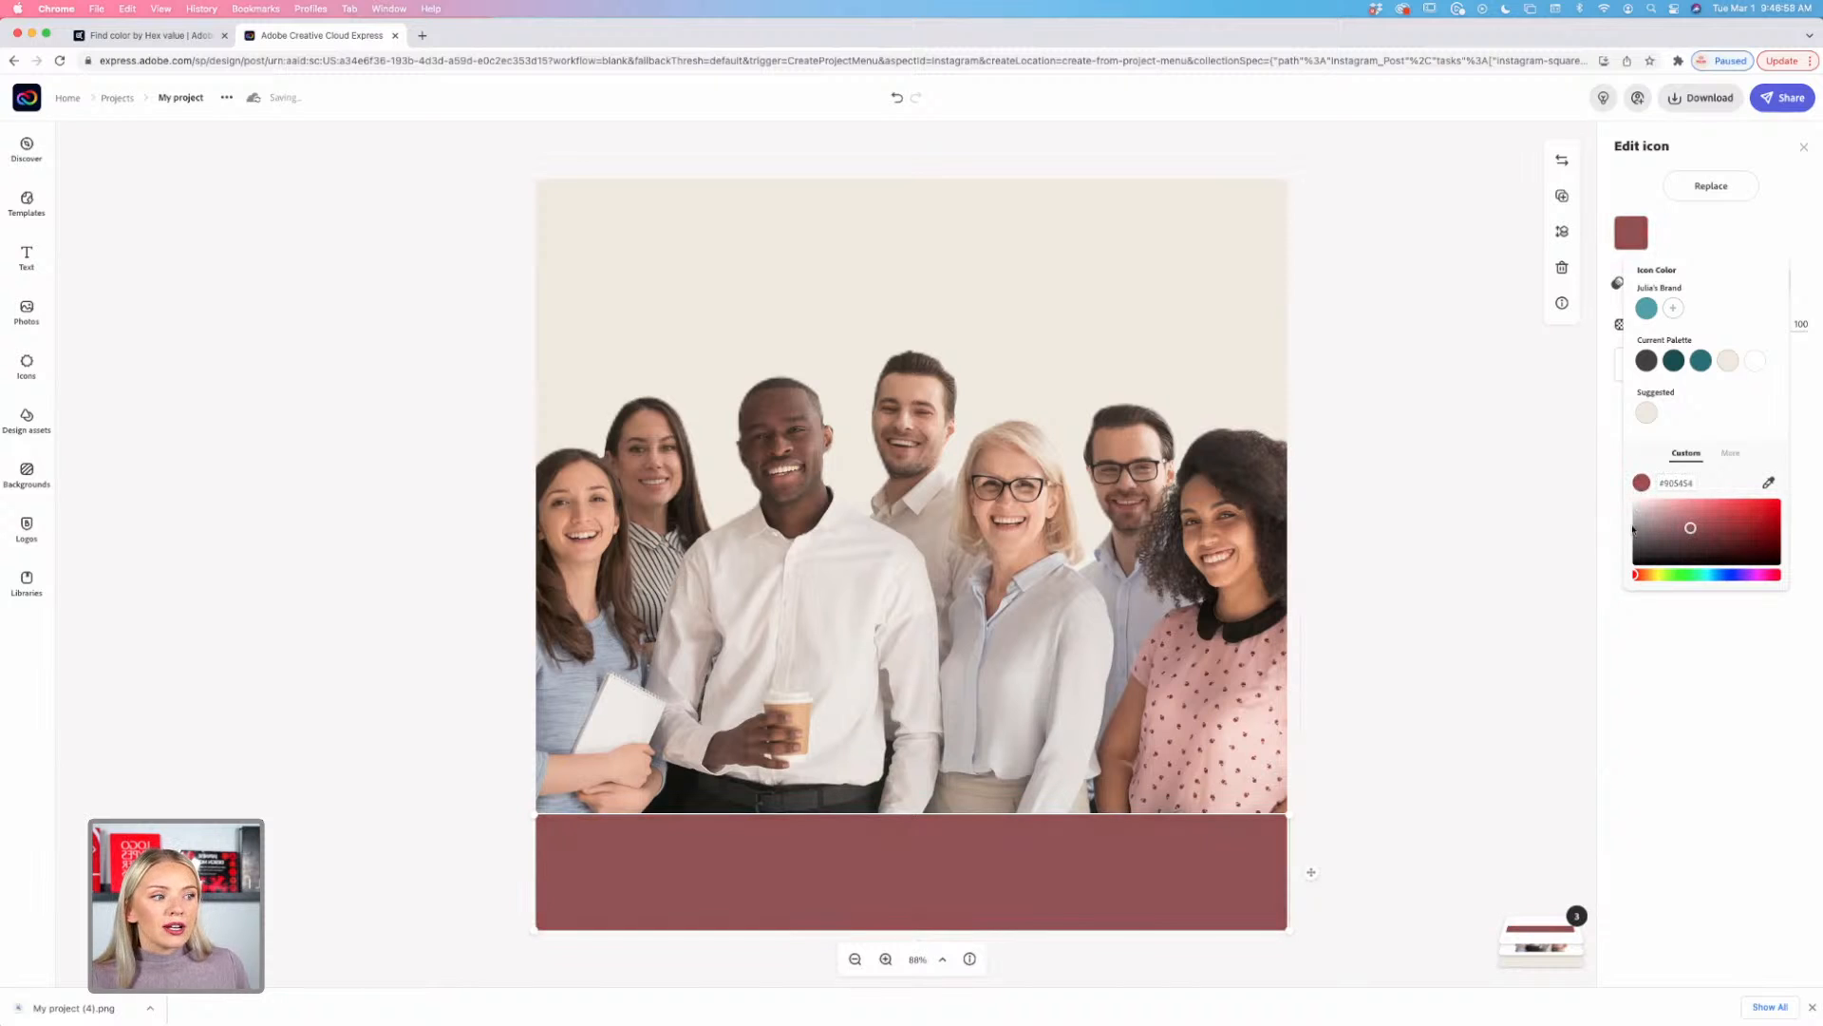
{"action": "left_click_drag", "start_coordinate": [1692, 531], "coordinate": [1791, 505]}
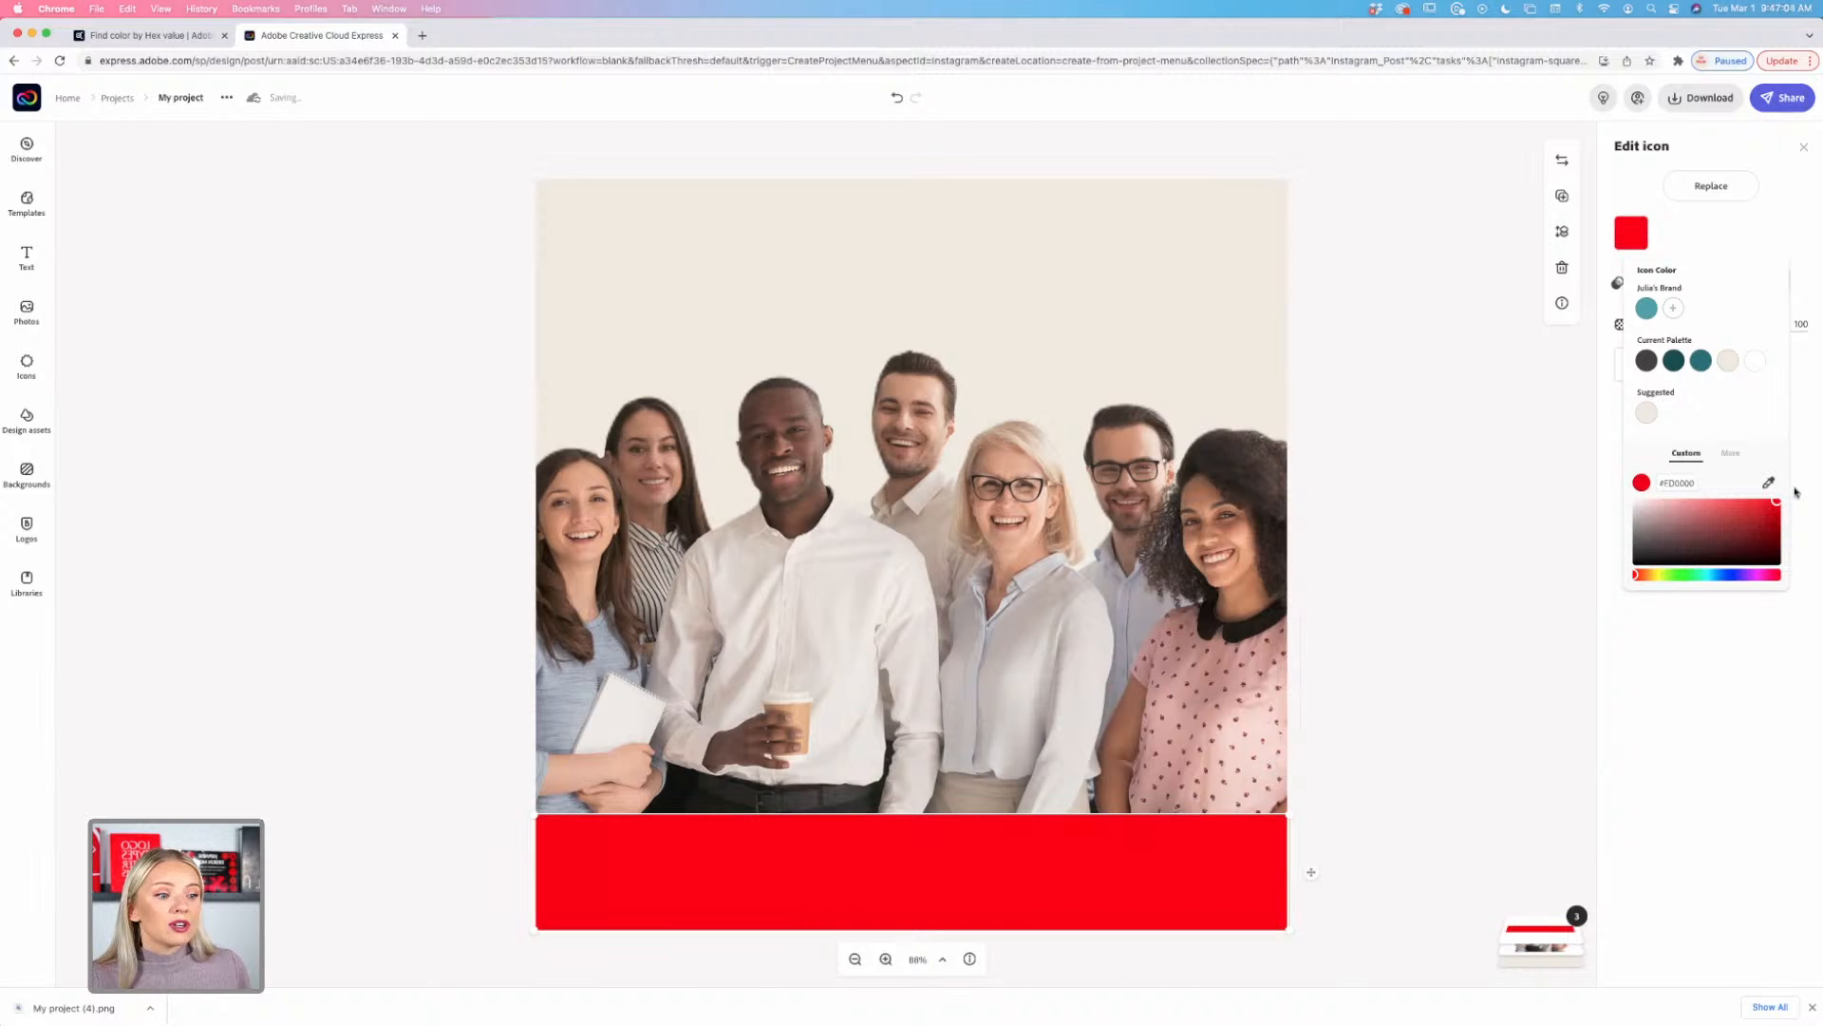
{"action": "left_click_drag", "start_coordinate": [1705, 518], "coordinate": [1665, 507]}
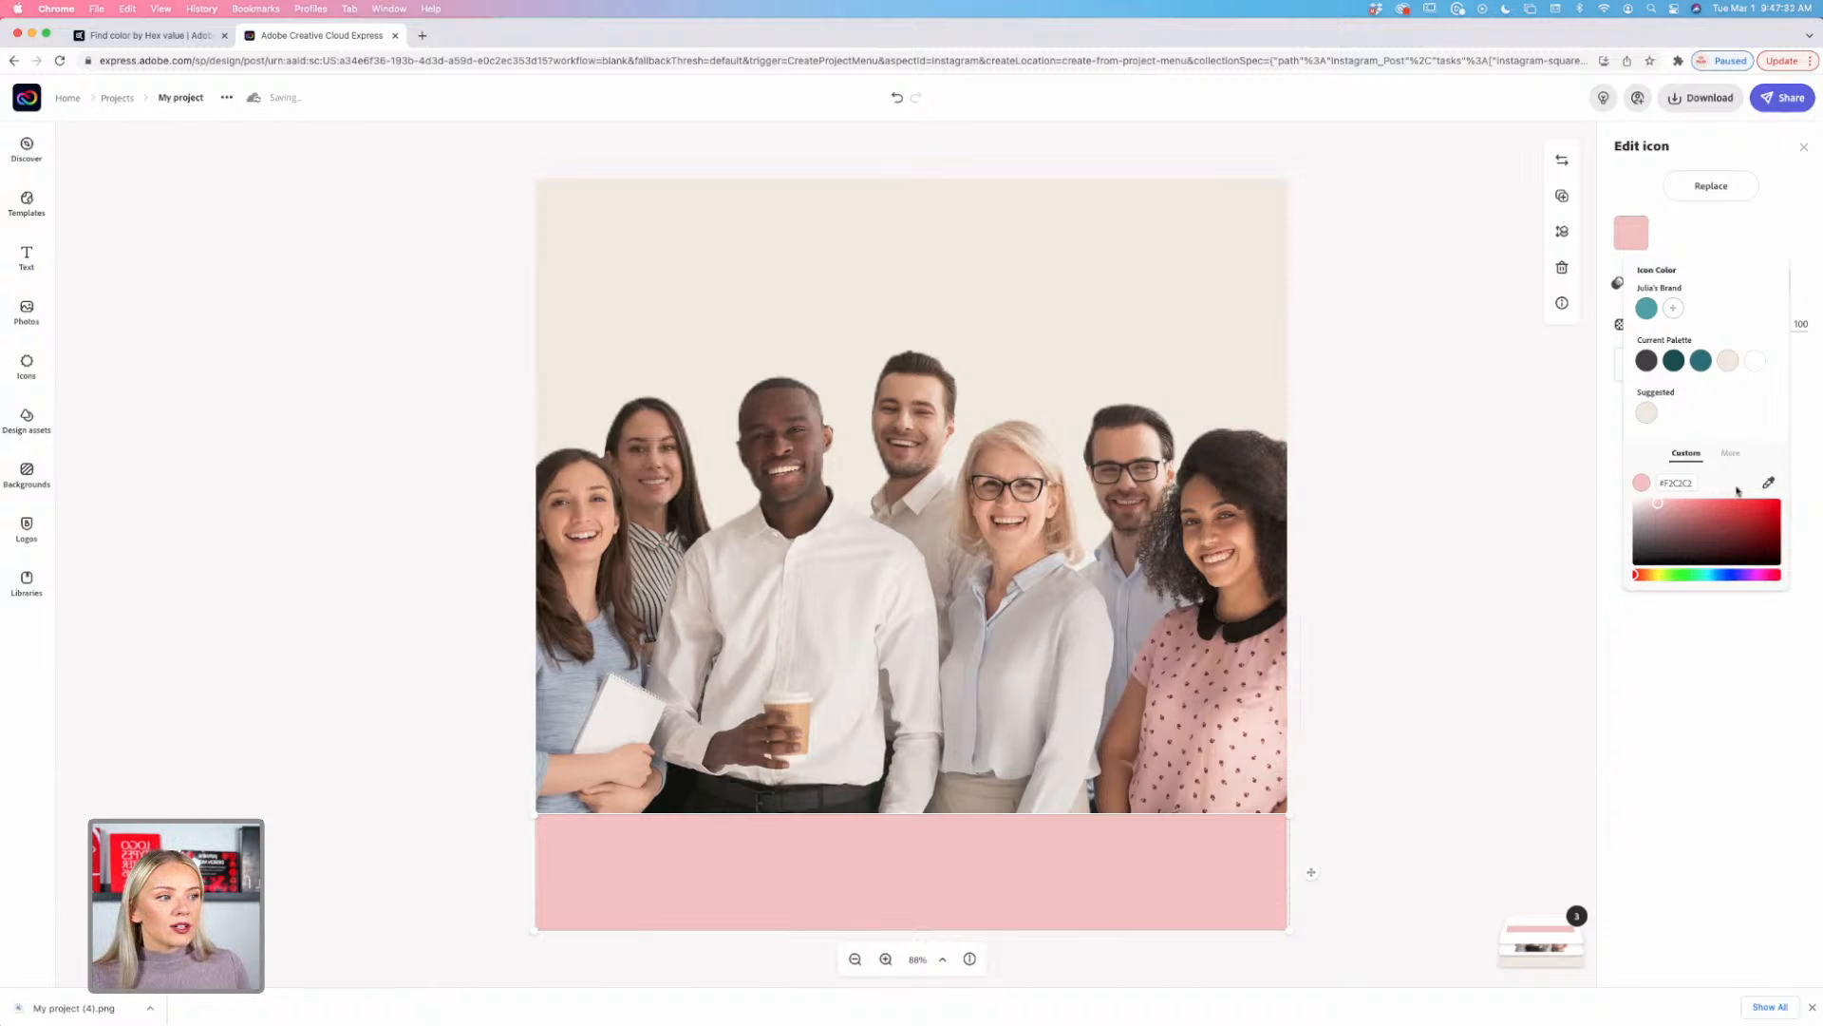
{"action": "left_click", "coordinate": [1707, 575]}
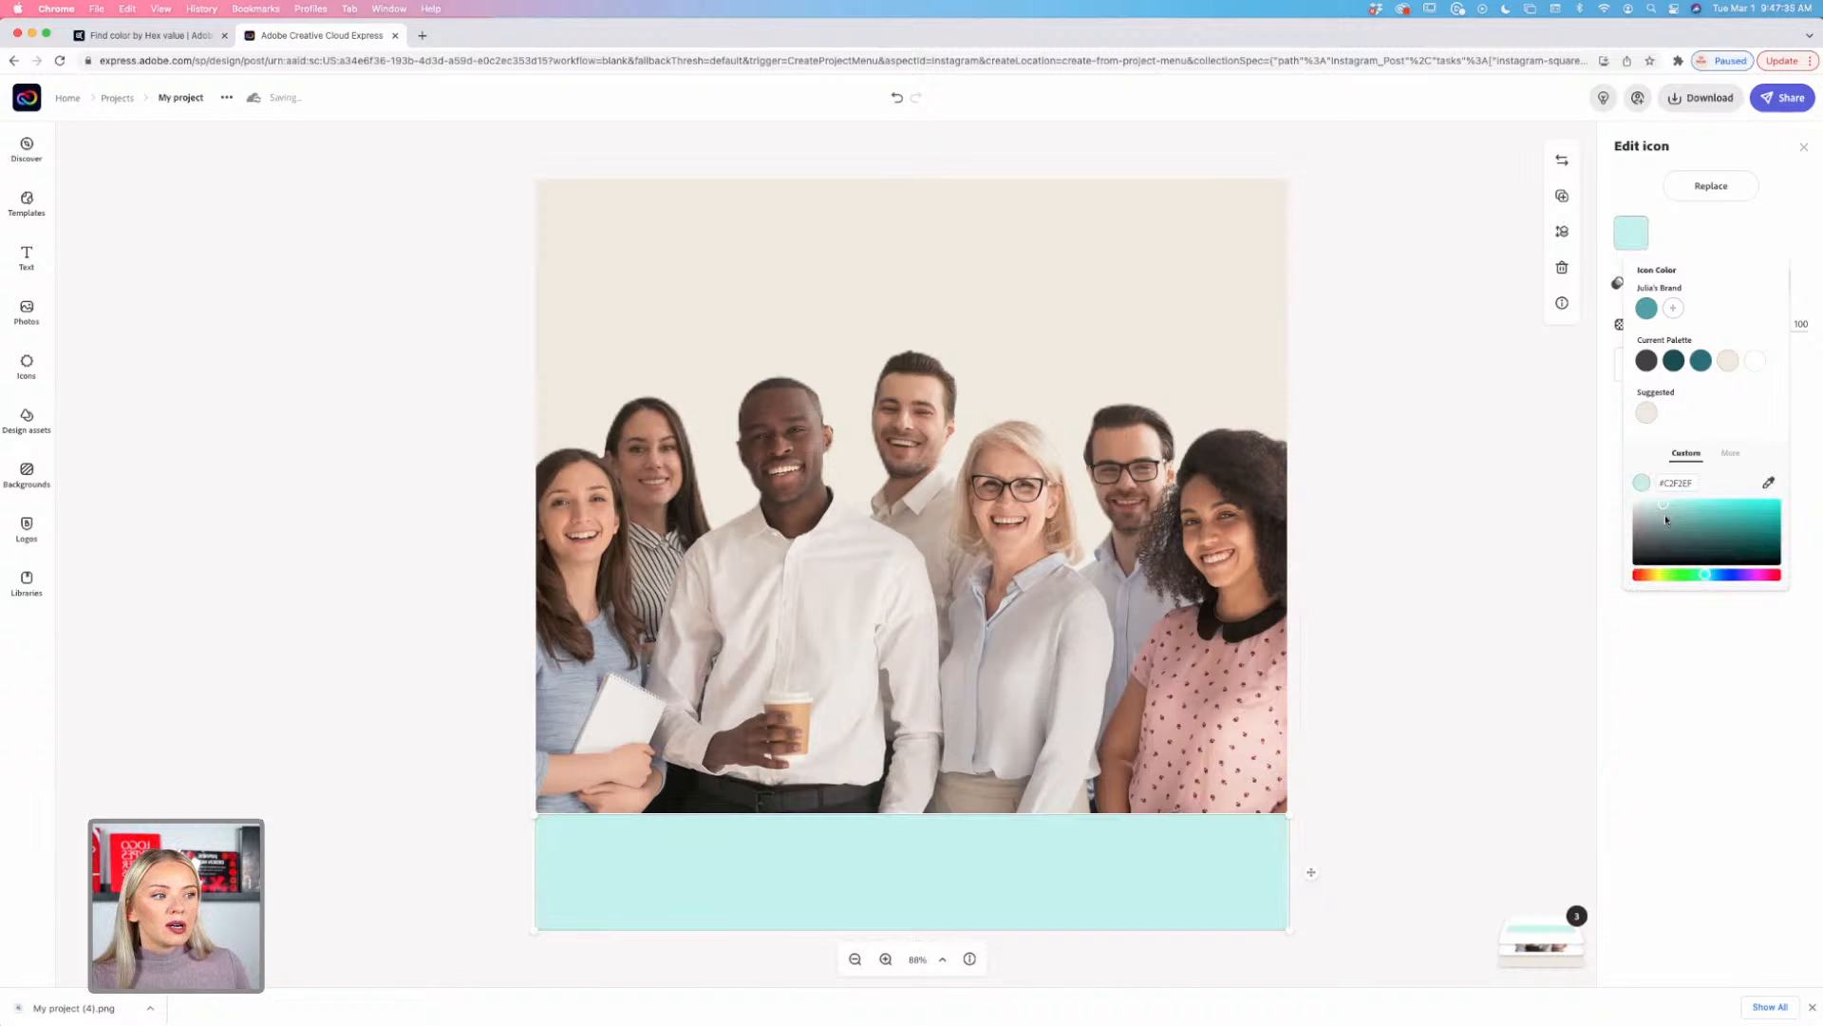
Step: Try a muted gray-teal on the band, then sample purple-gray and blue-gray tones from the team photo
{"action": "left_click_drag", "start_coordinate": [1662, 510], "coordinate": [1645, 511]}
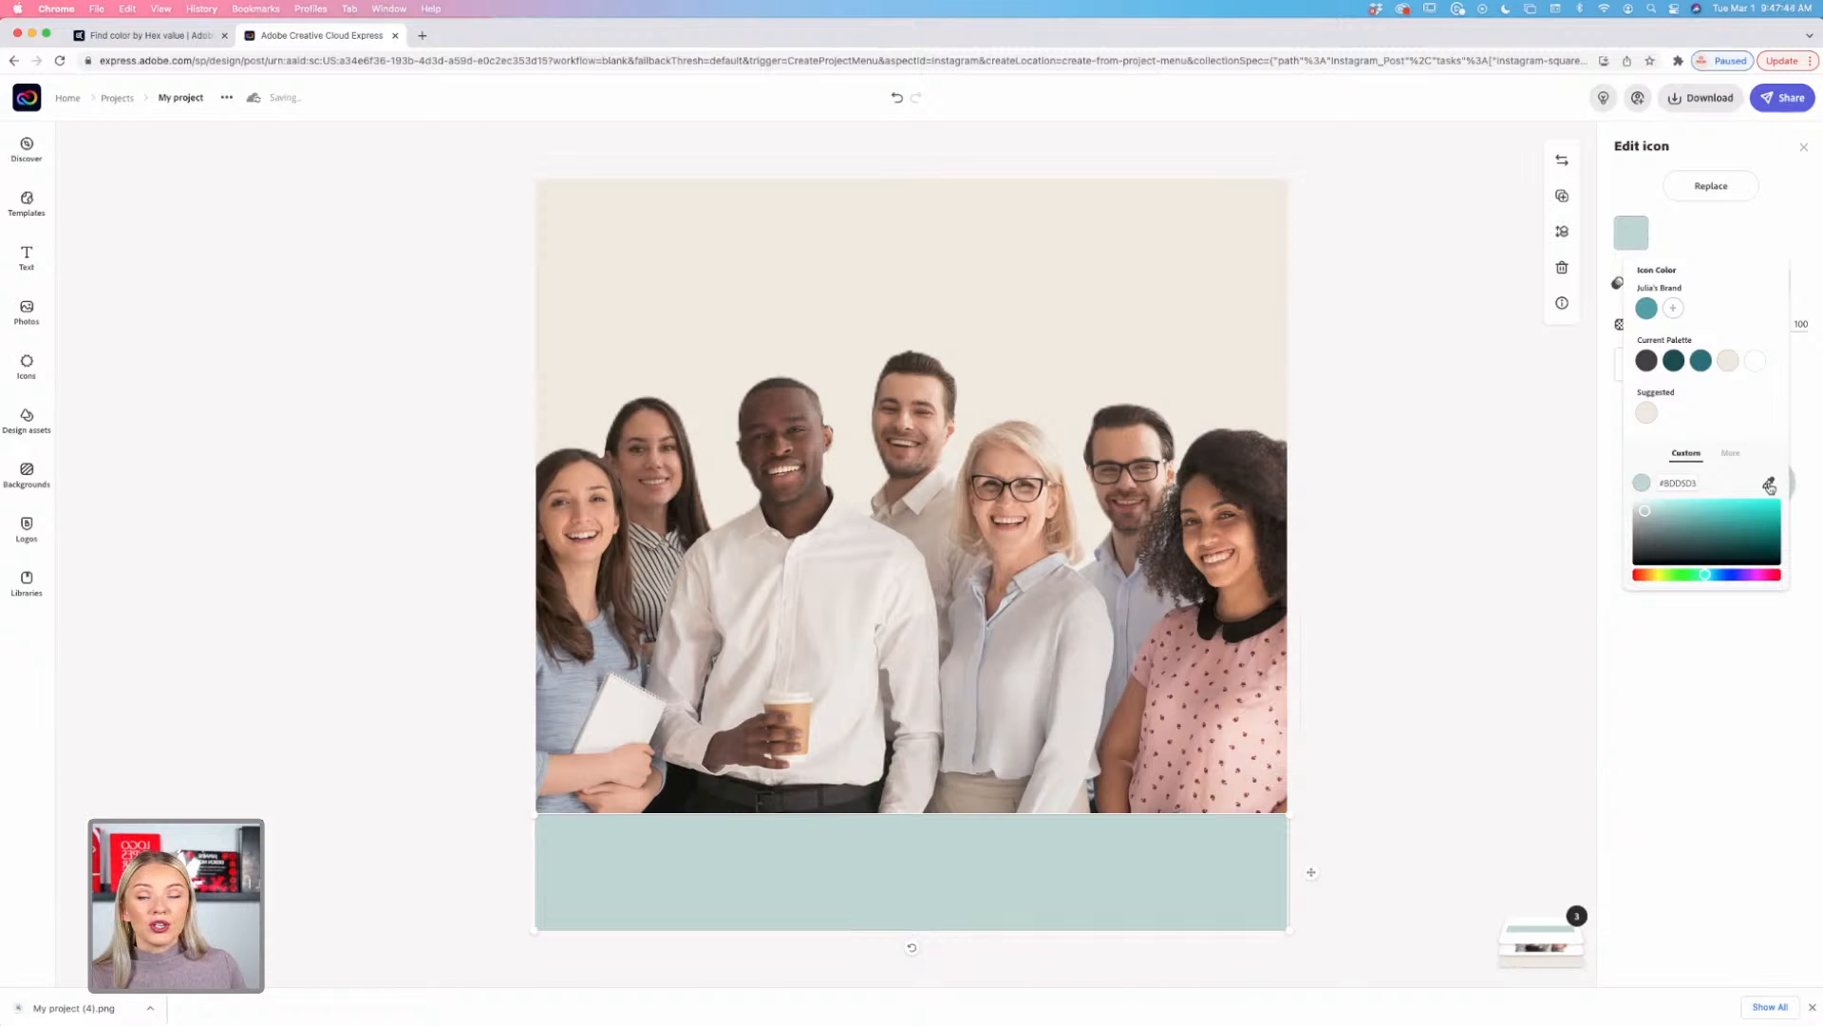
{"action": "left_click", "coordinate": [1769, 485]}
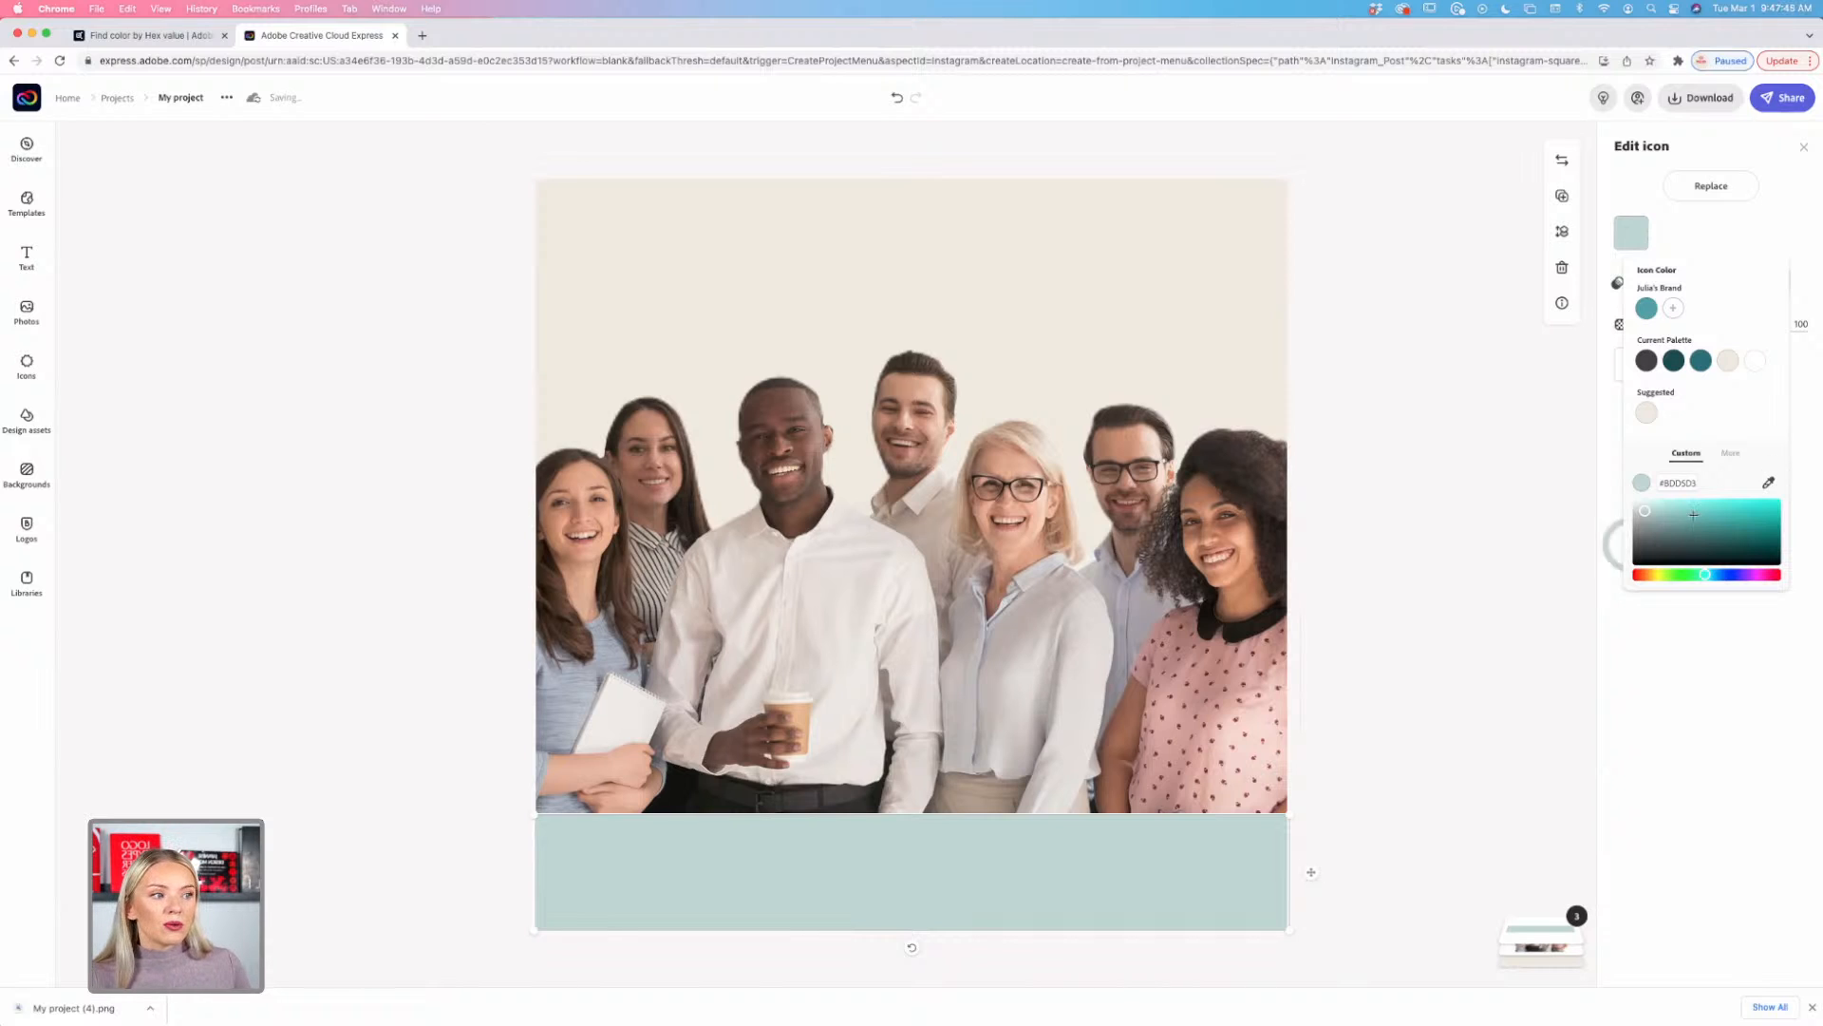
{"action": "left_click", "coordinate": [1141, 608]}
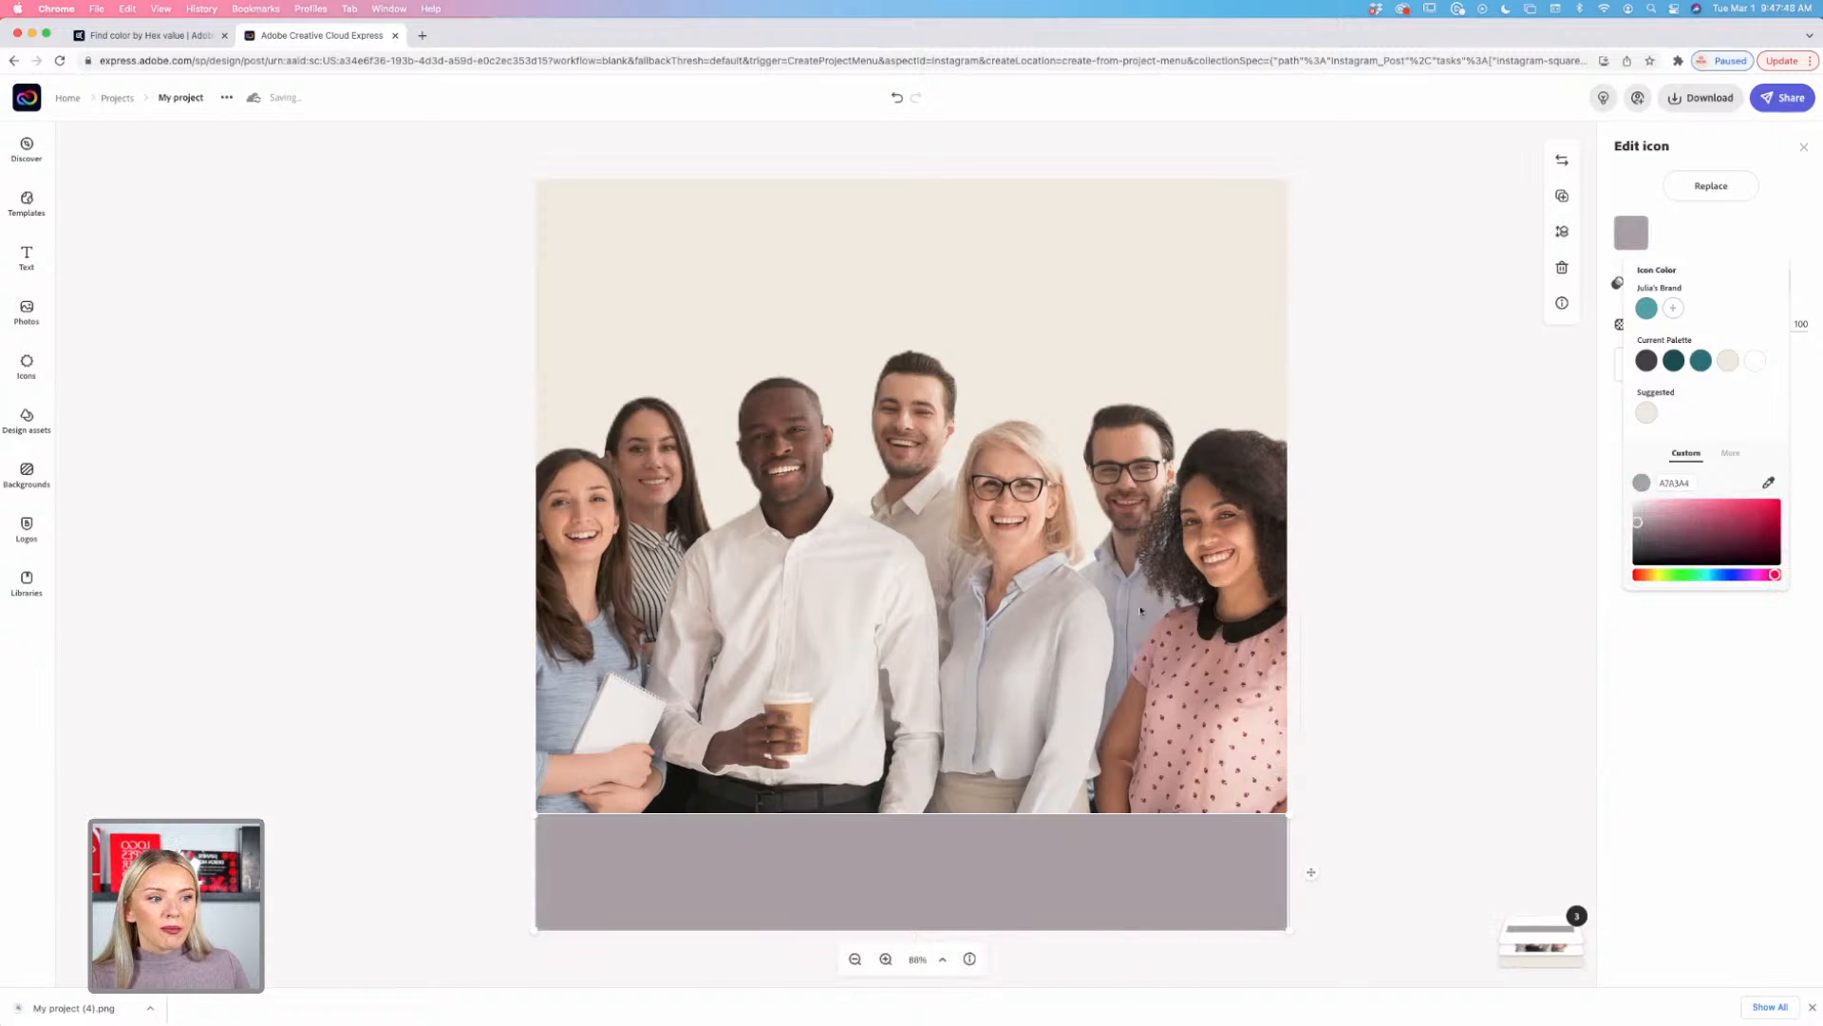
{"action": "left_click", "coordinate": [1771, 487]}
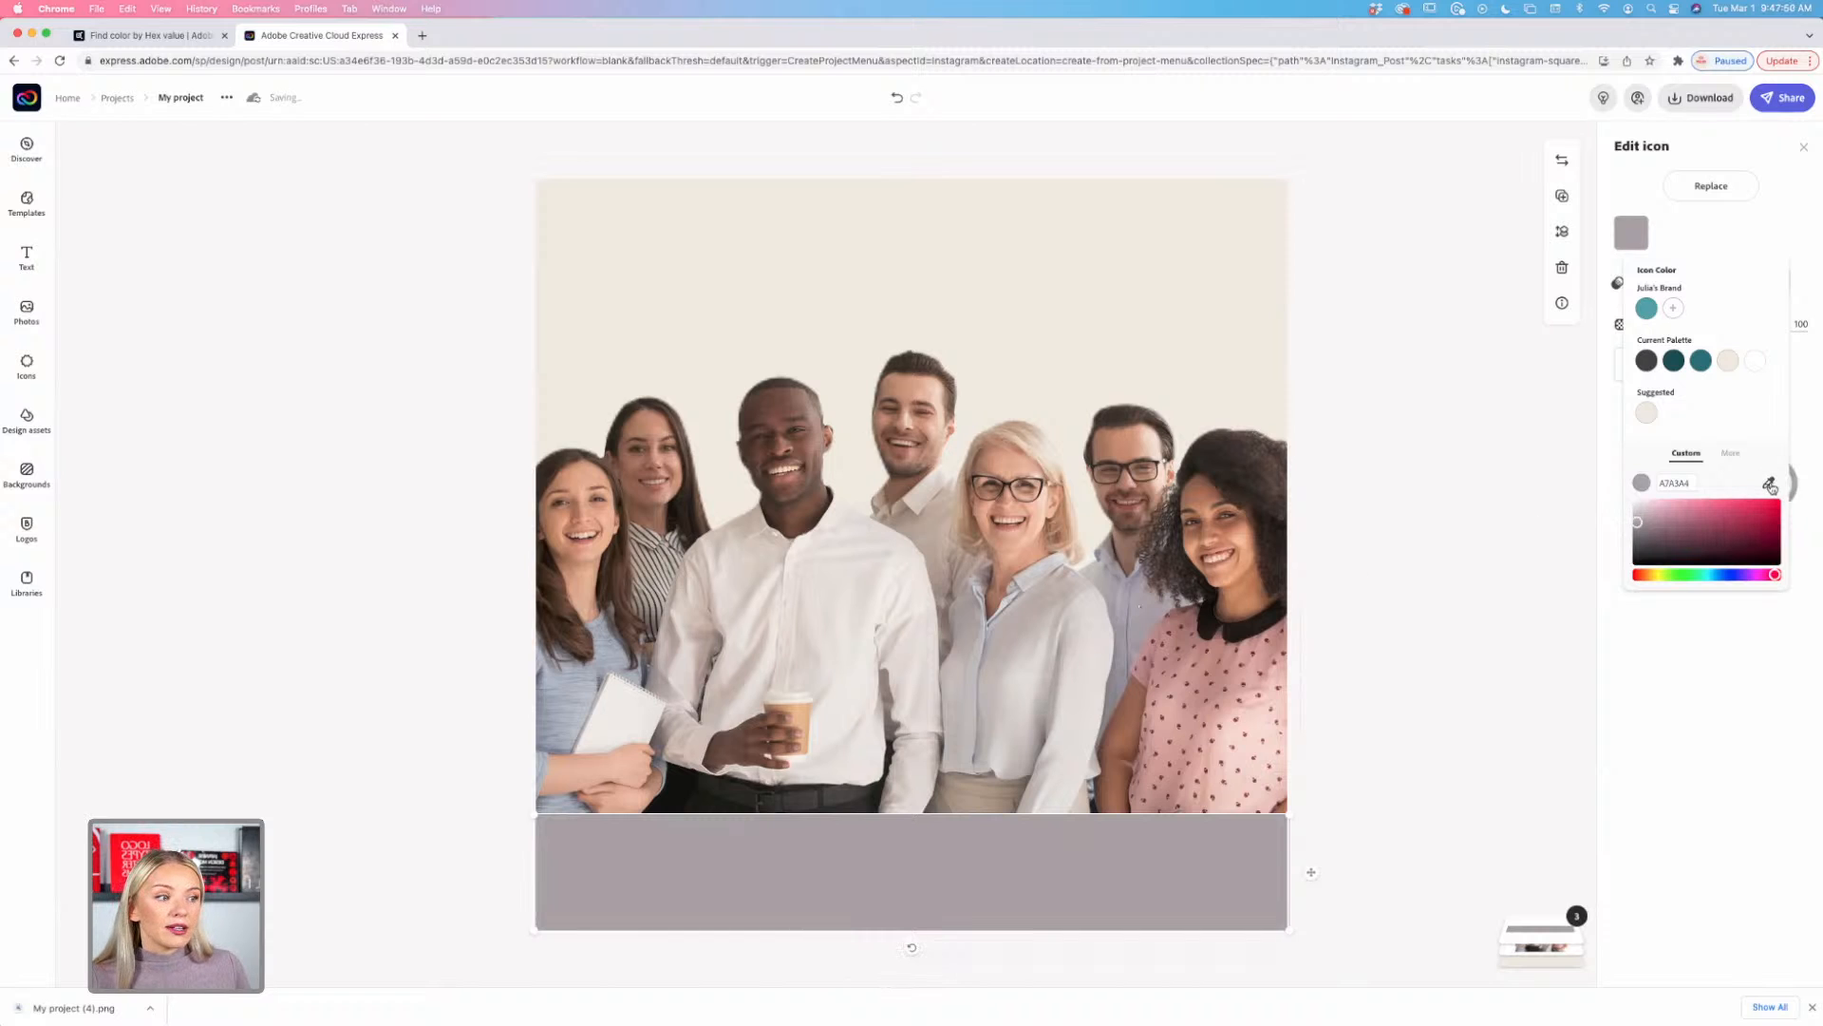
{"action": "left_click", "coordinate": [611, 648]}
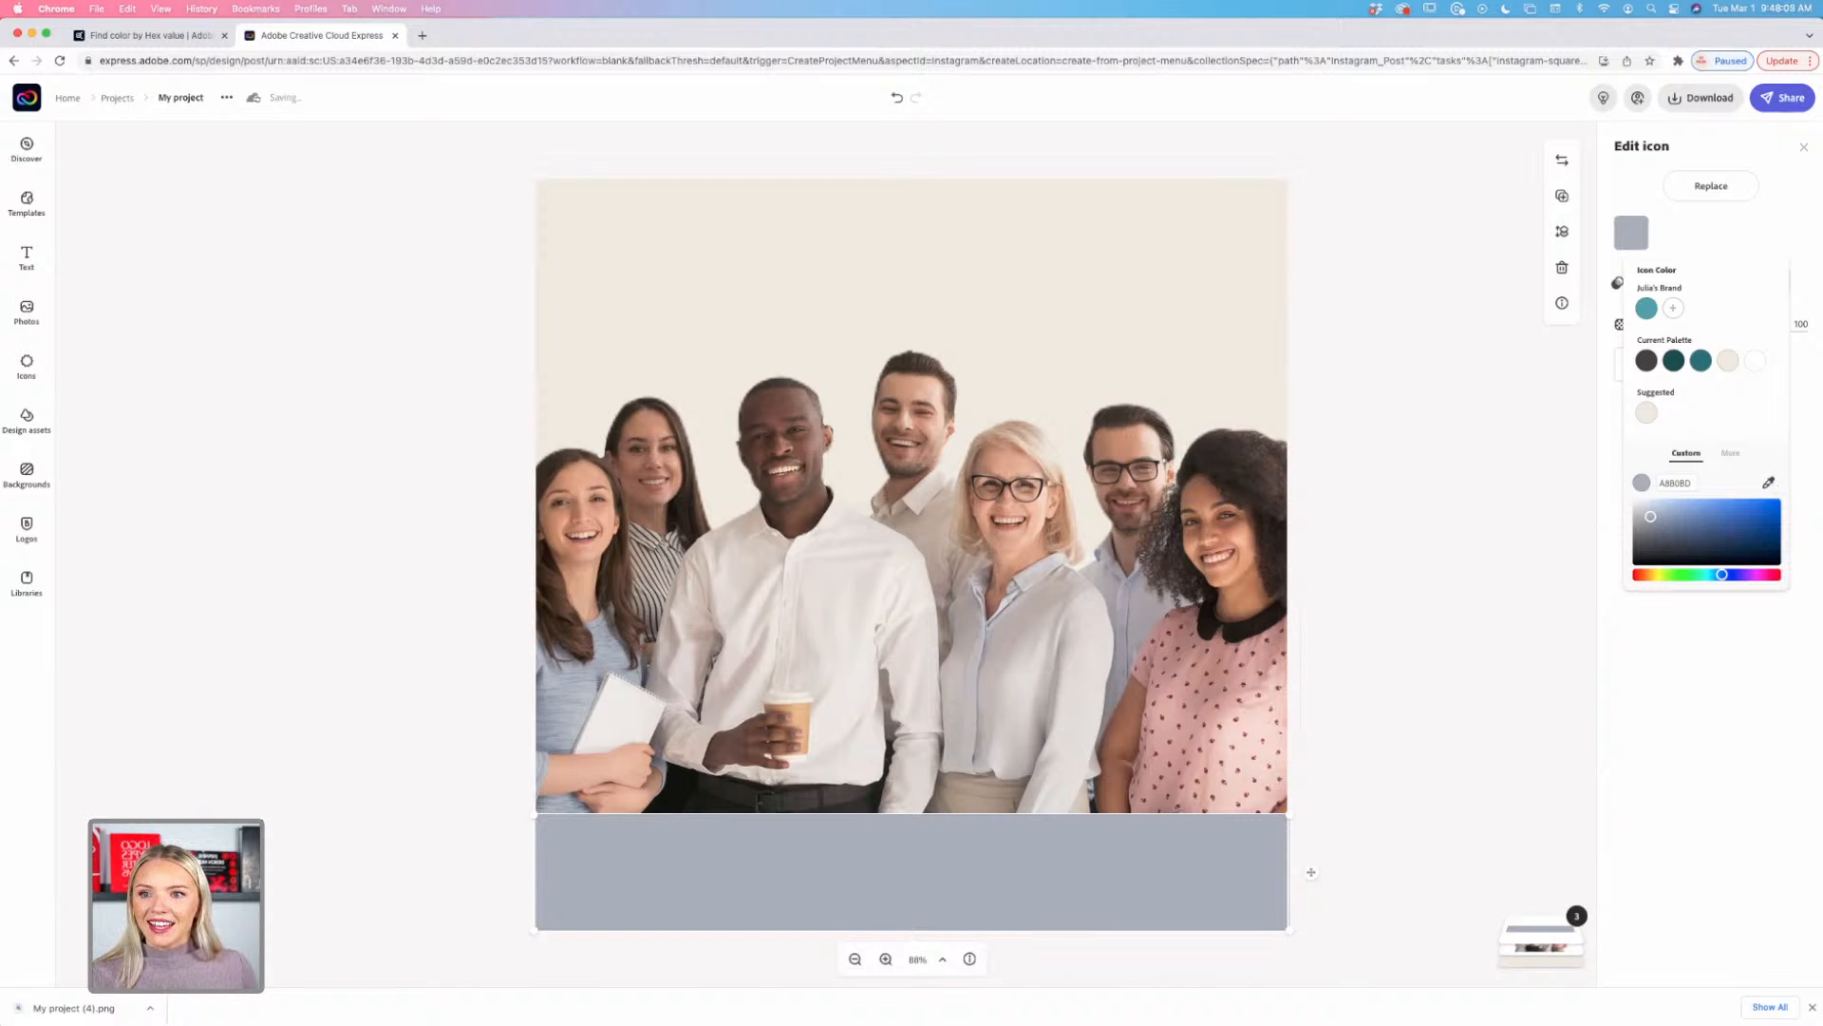
{"action": "left_click", "coordinate": [1700, 686]}
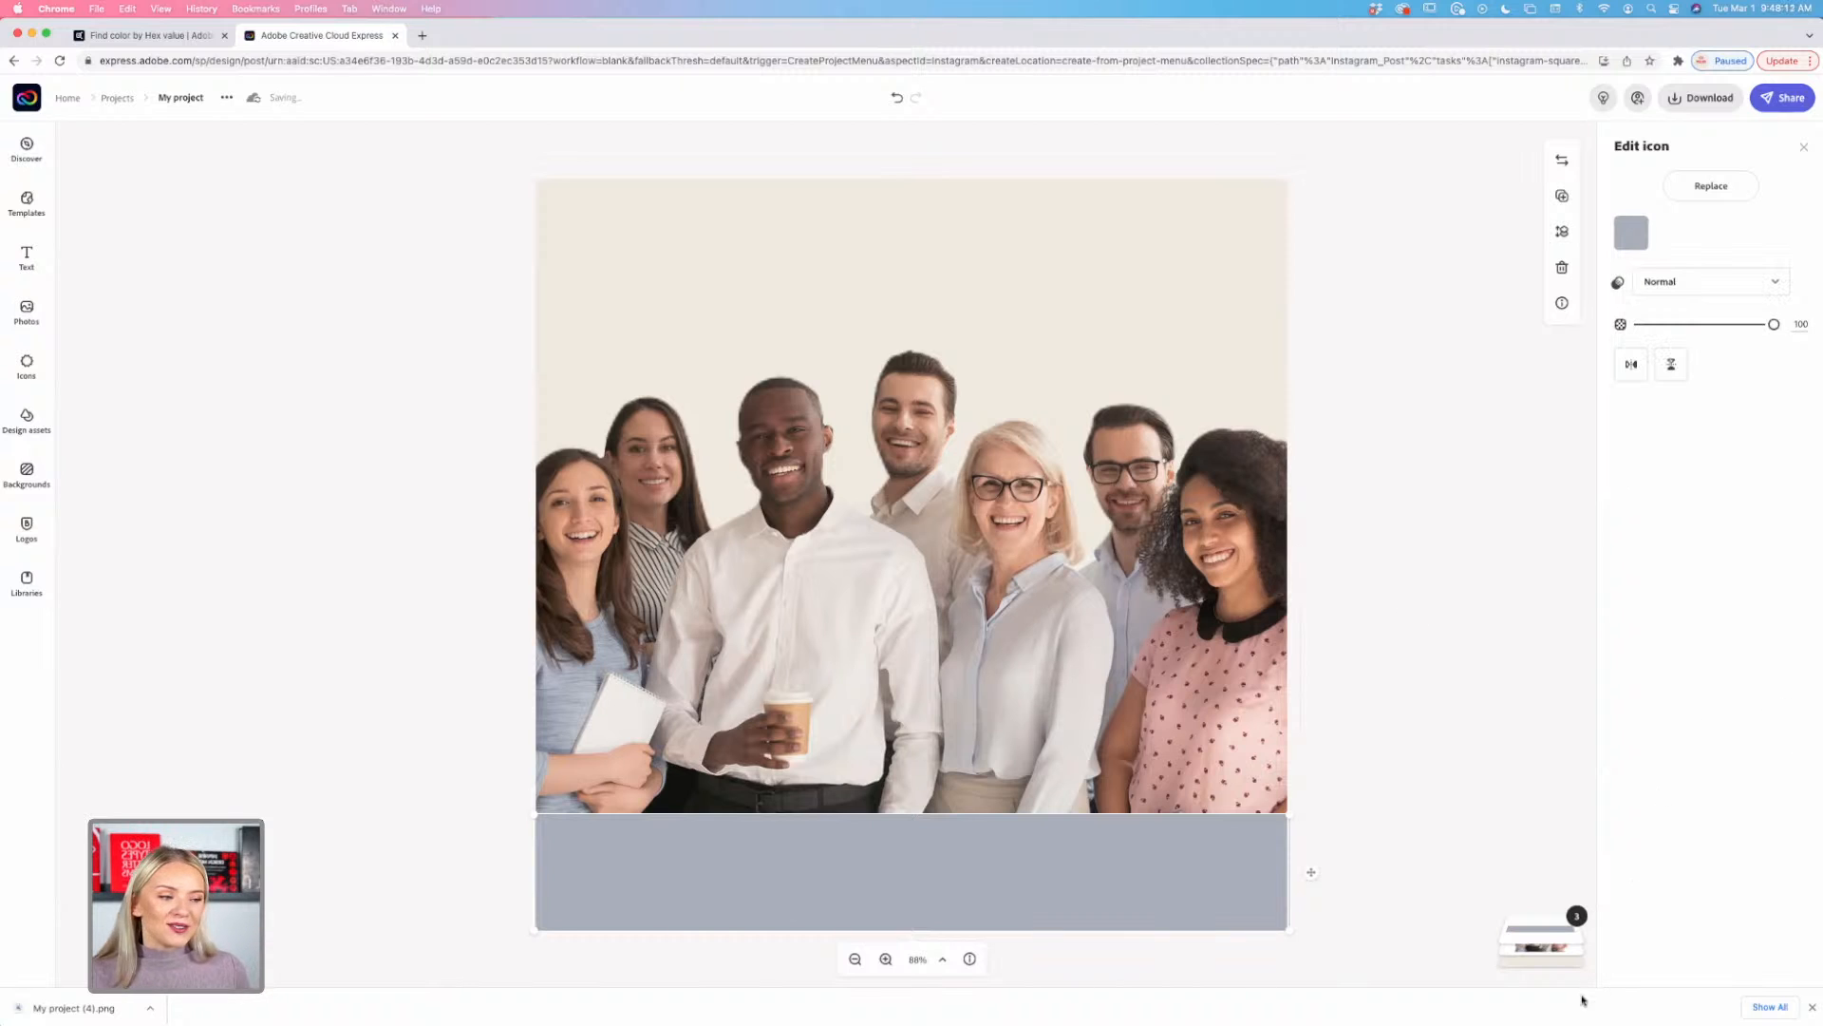
Step: Reorder the layers to place the team photo above the band, and move the band back on top
{"action": "left_click", "coordinate": [1574, 915]}
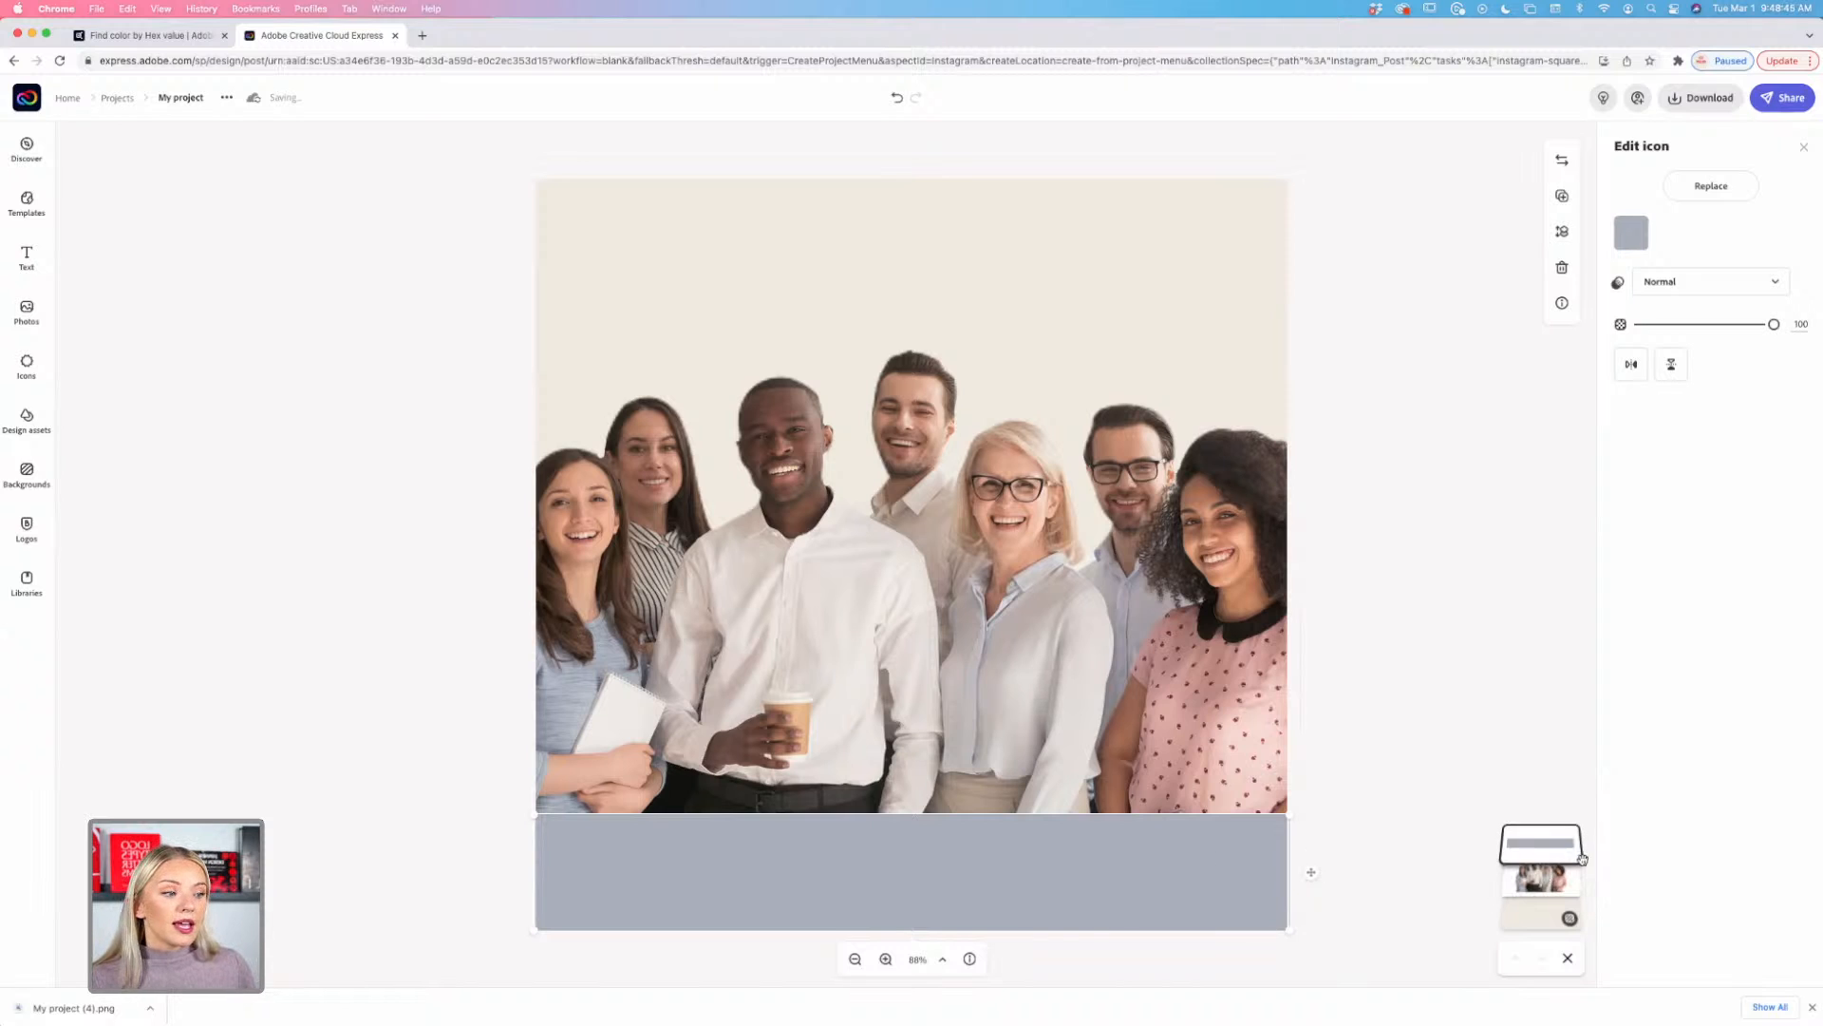
{"action": "left_click_drag", "start_coordinate": [1543, 885], "coordinate": [1543, 832]}
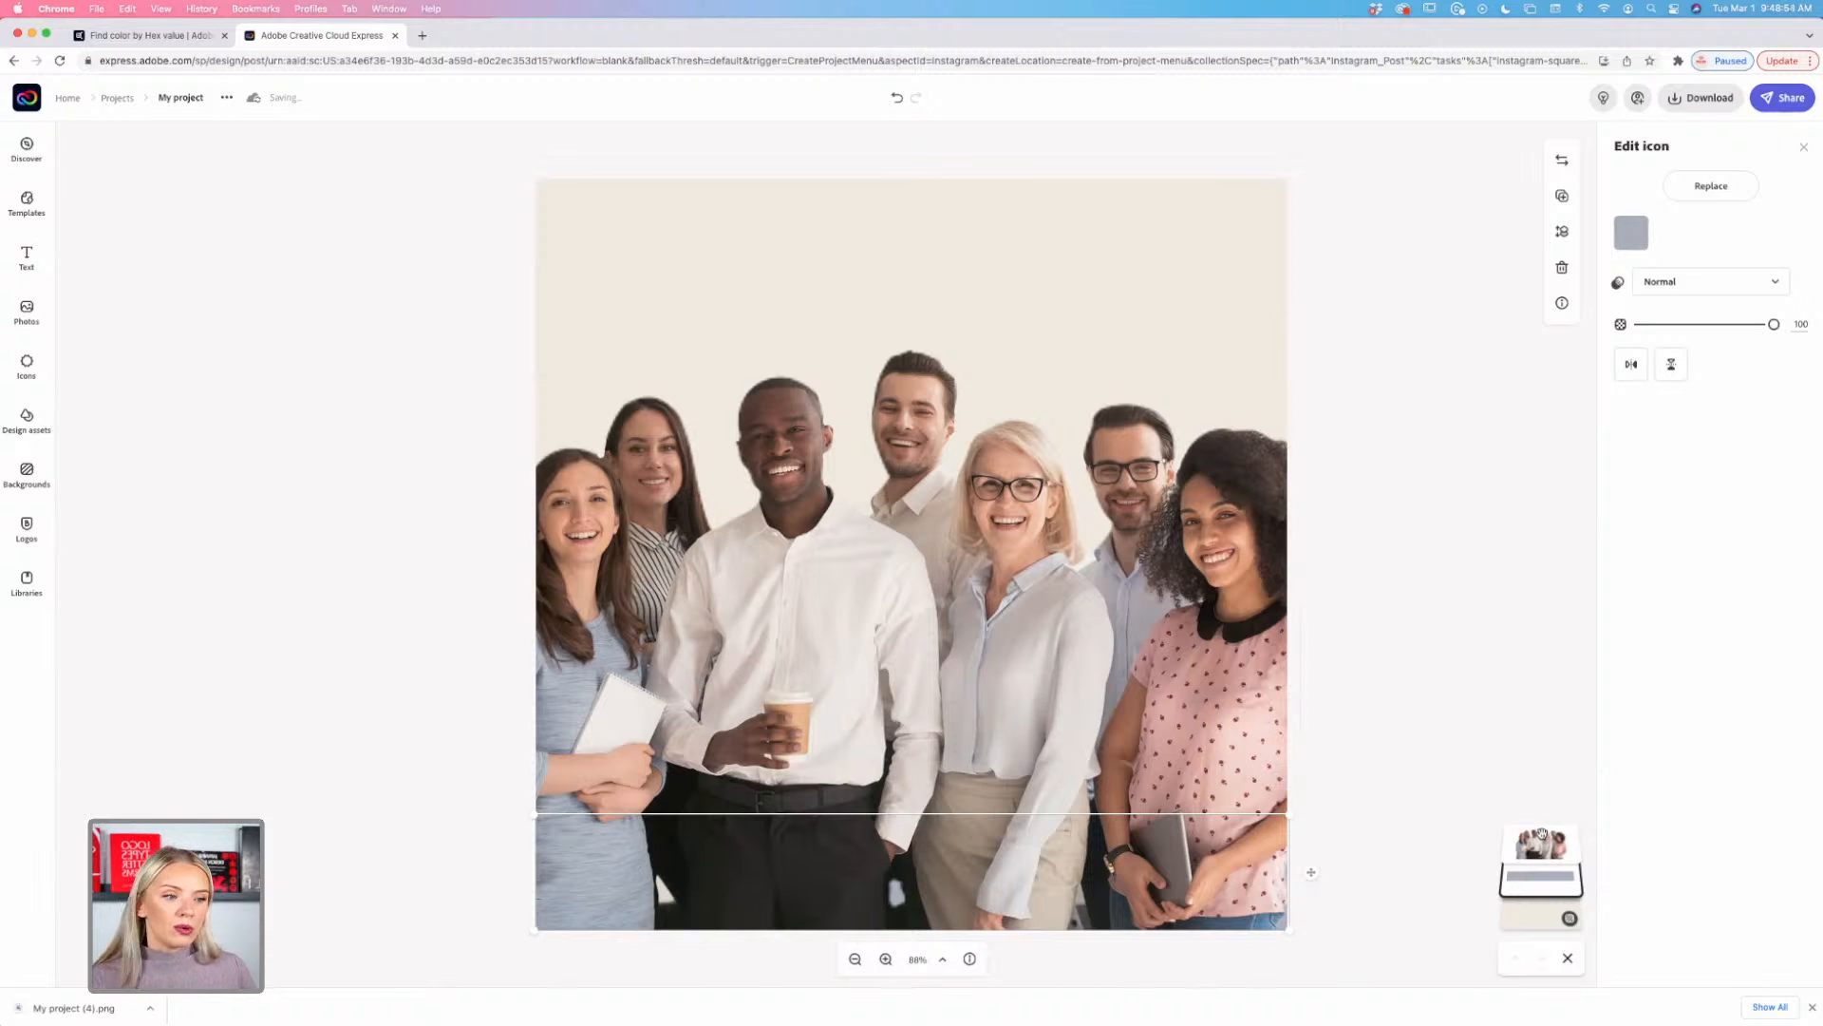
{"action": "left_click_drag", "start_coordinate": [1475, 871], "coordinate": [1543, 826]}
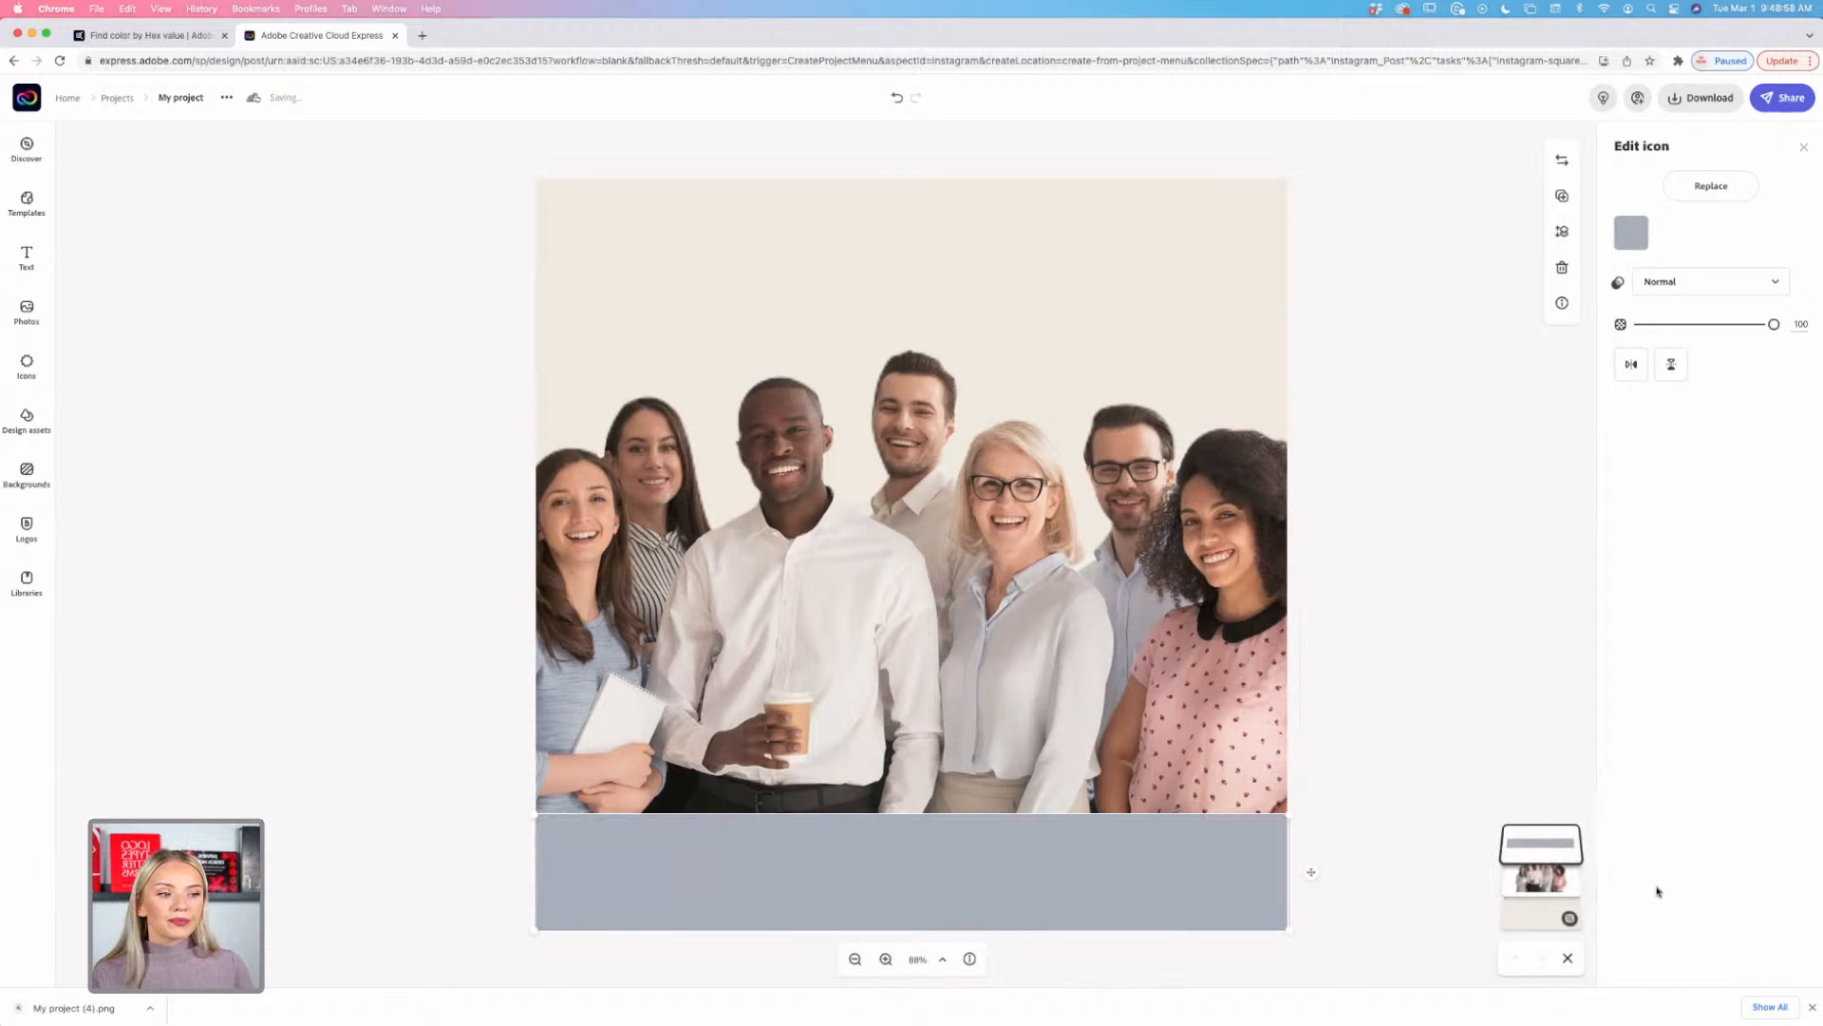
Step: Recolor the band along the canvas's lower edge dark gray and deselect it
{"action": "left_click", "coordinate": [1512, 766]}
{"action": "left_click", "coordinate": [1001, 881]}
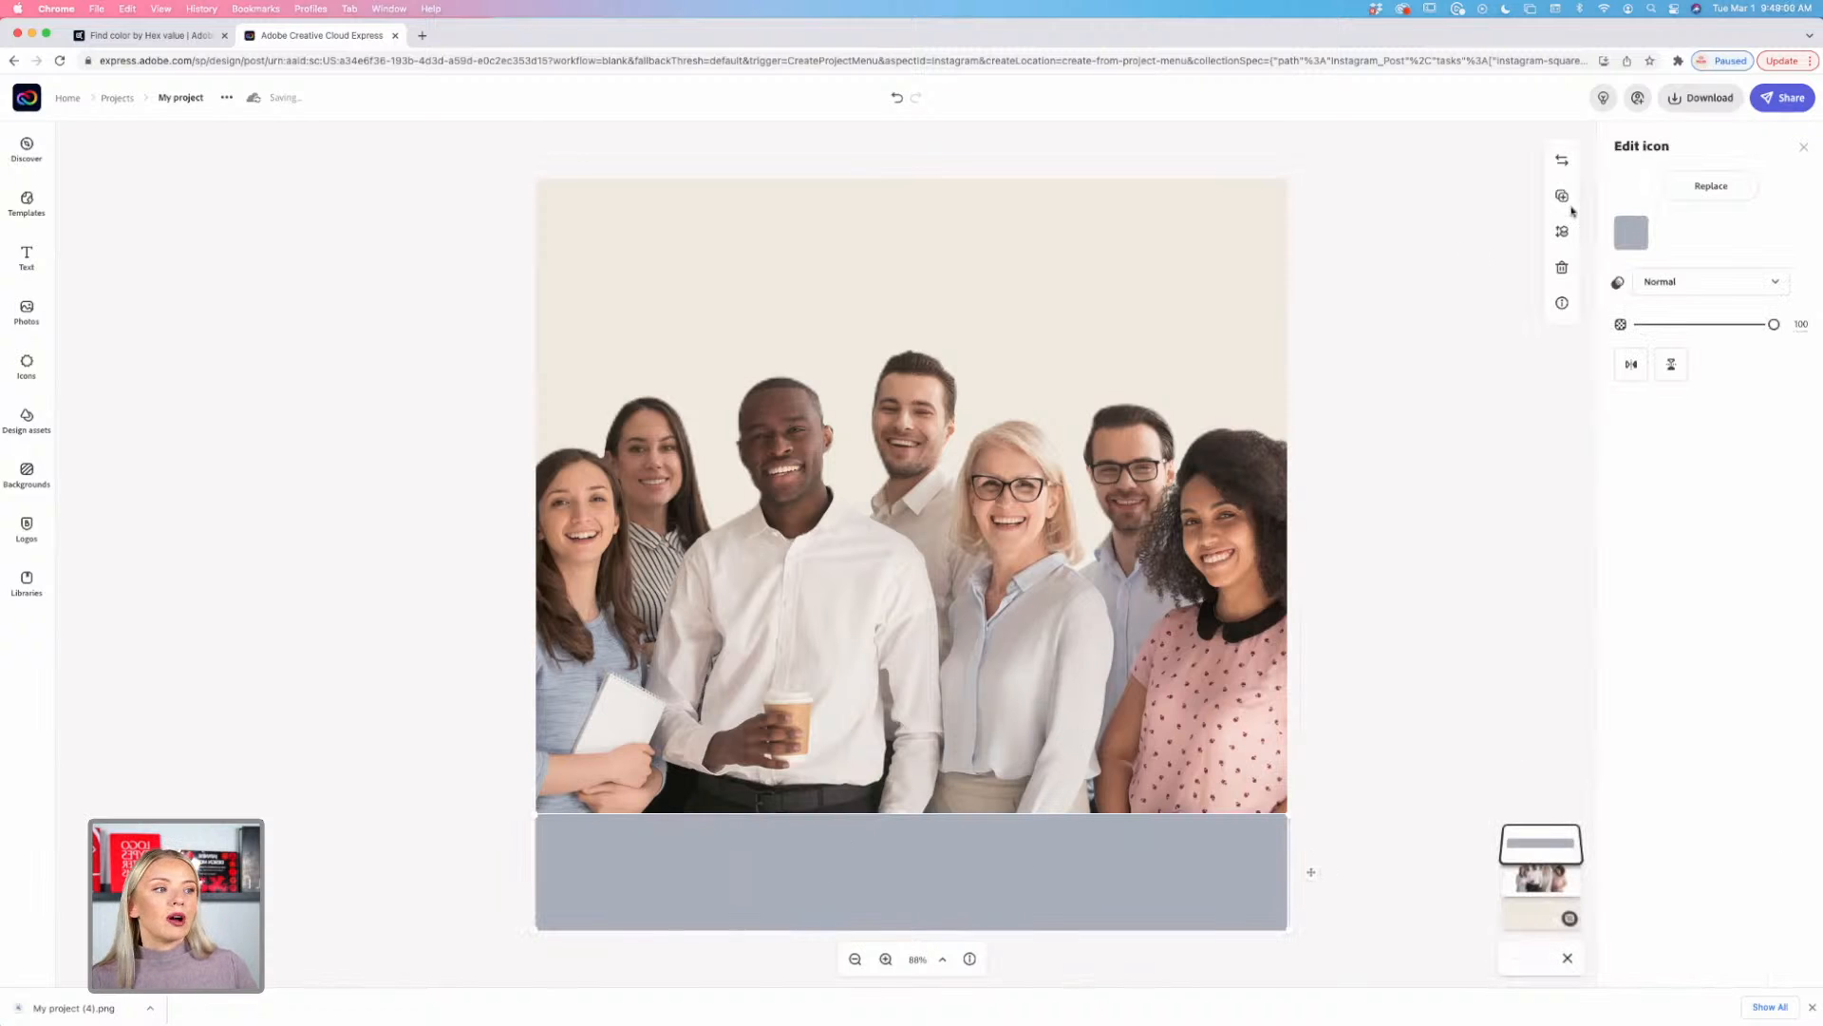
{"action": "left_click", "coordinate": [1632, 232]}
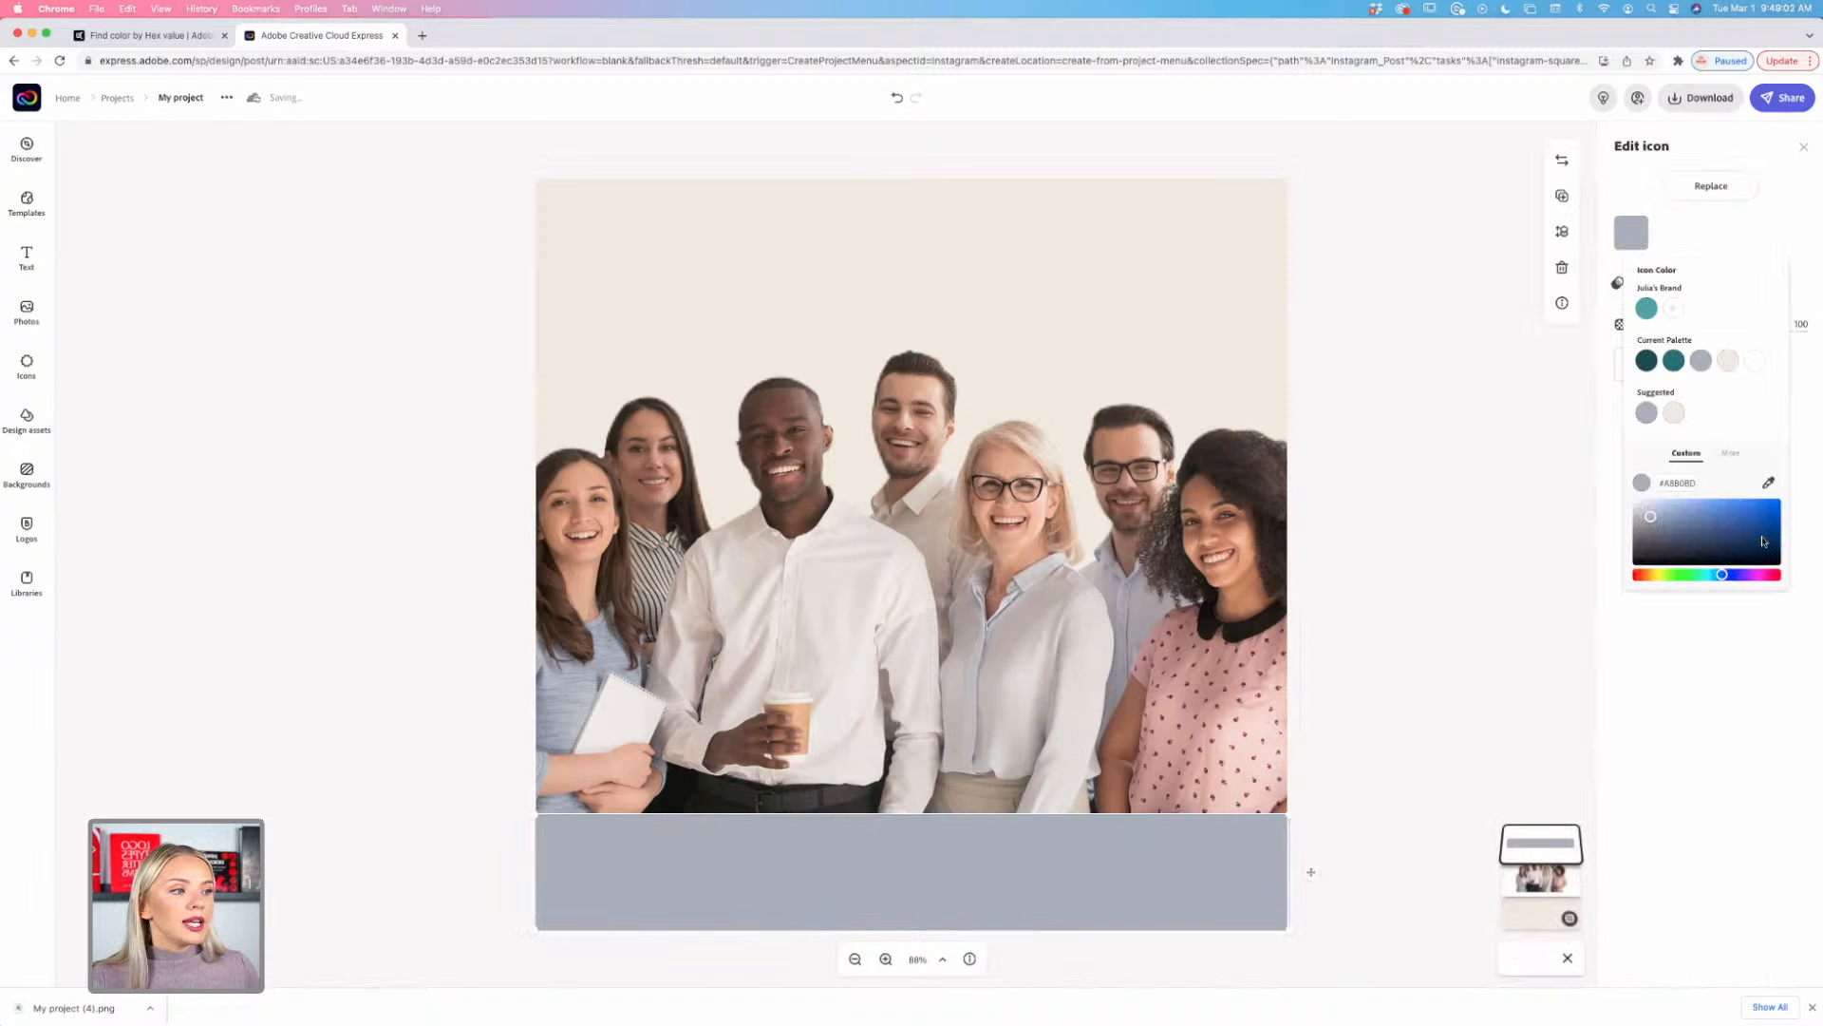
{"action": "left_click_drag", "start_coordinate": [1763, 541], "coordinate": [1635, 557]}
{"action": "left_click", "coordinate": [731, 941]}
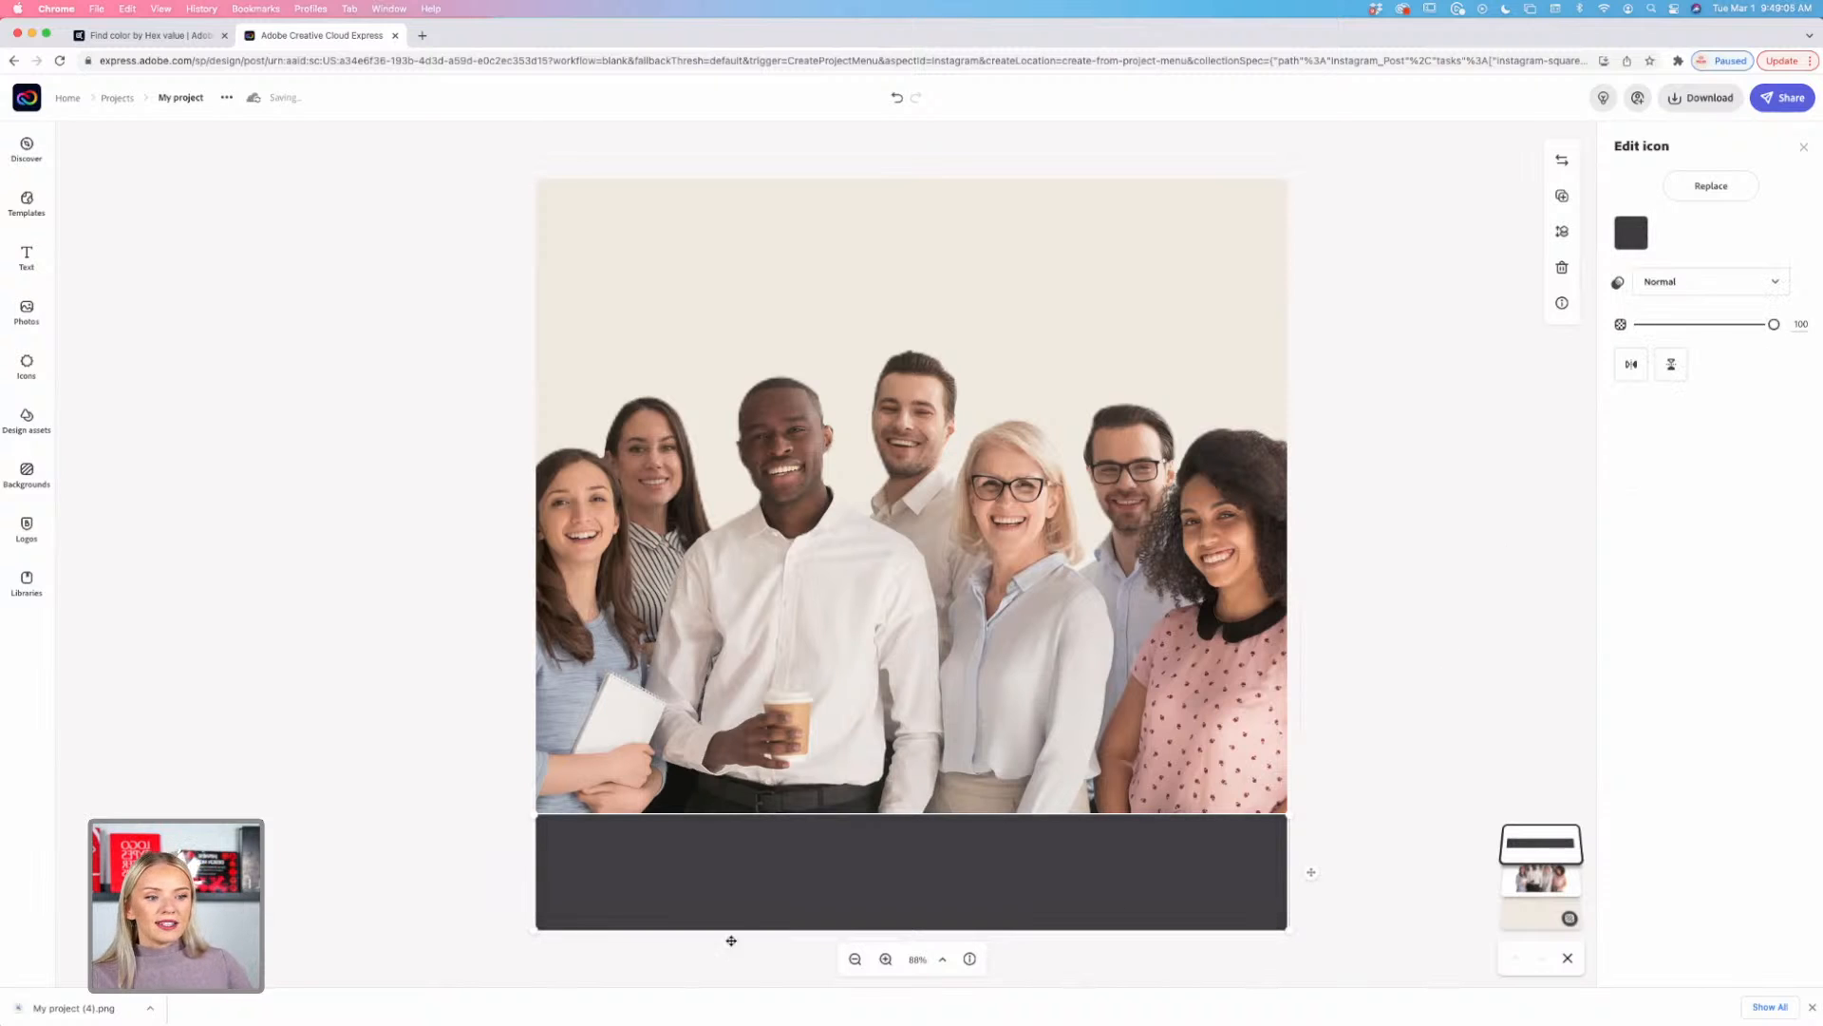
{"action": "left_click", "coordinate": [1417, 767]}
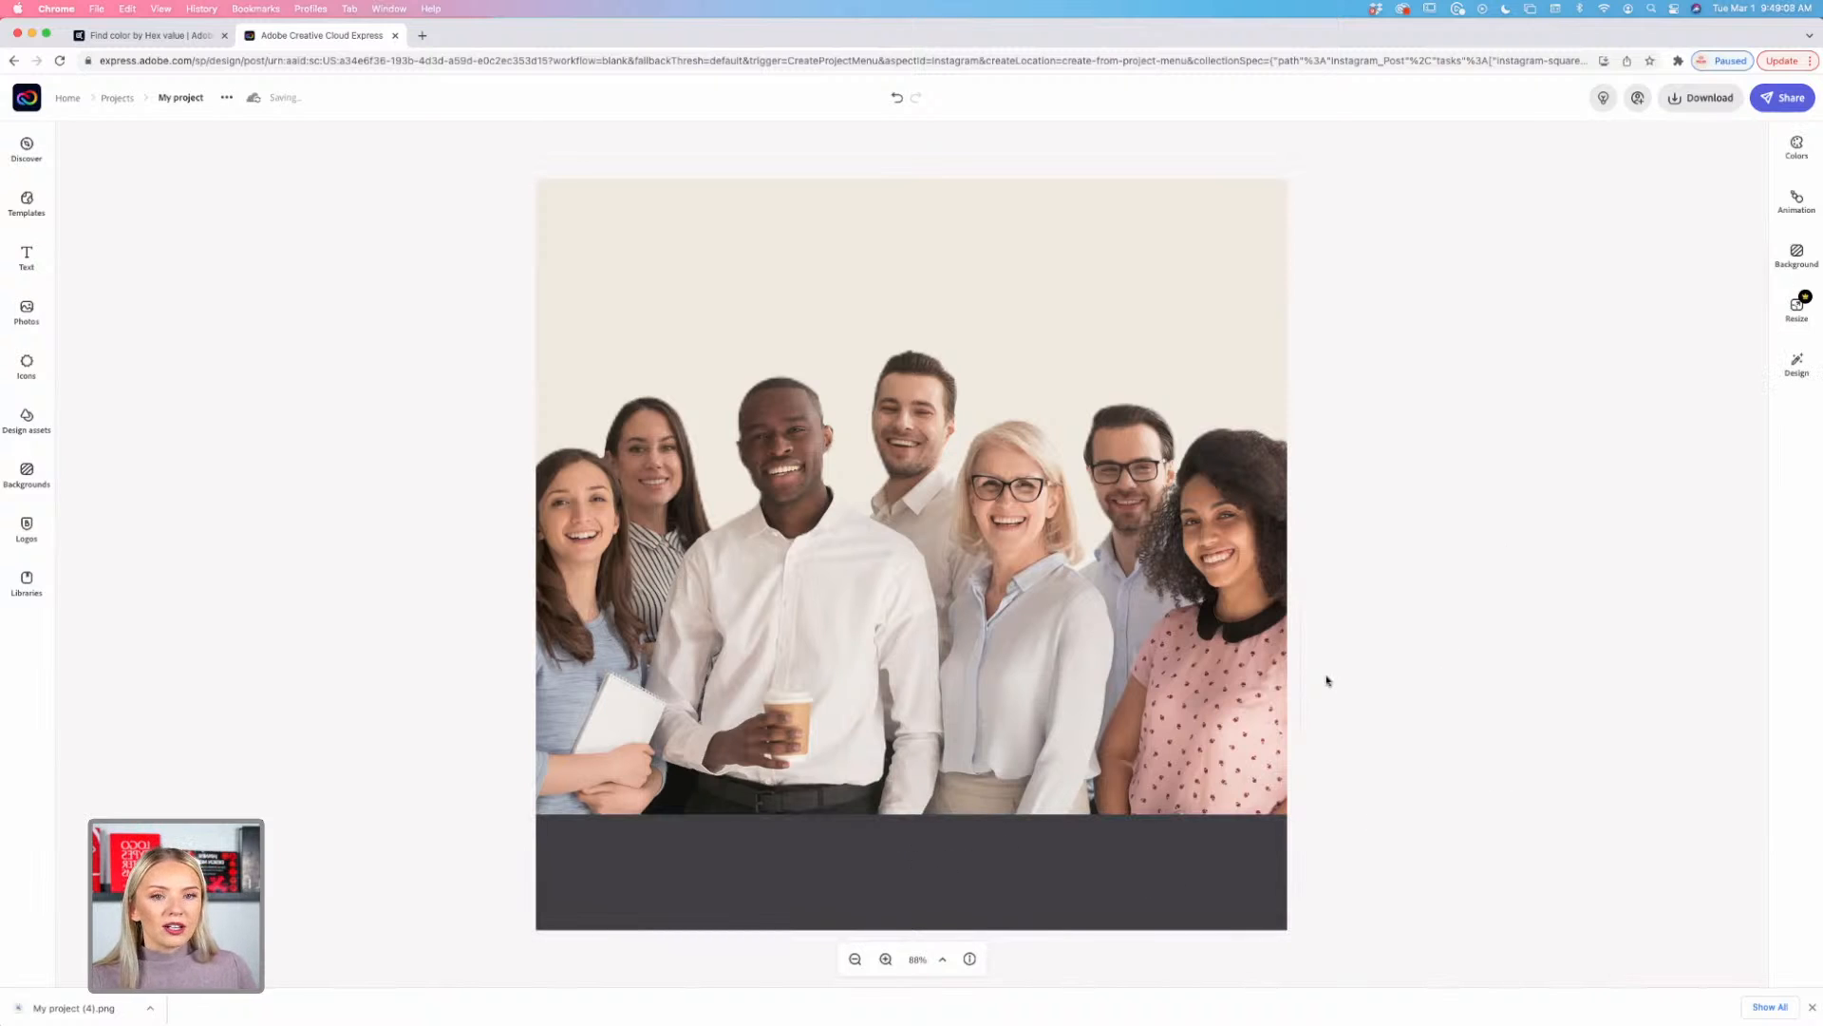
Step: Add the "Out of Office" speech-bubble text design from Signs and Labels and move it to the canvas's upper part
{"action": "left_click", "coordinate": [27, 257]}
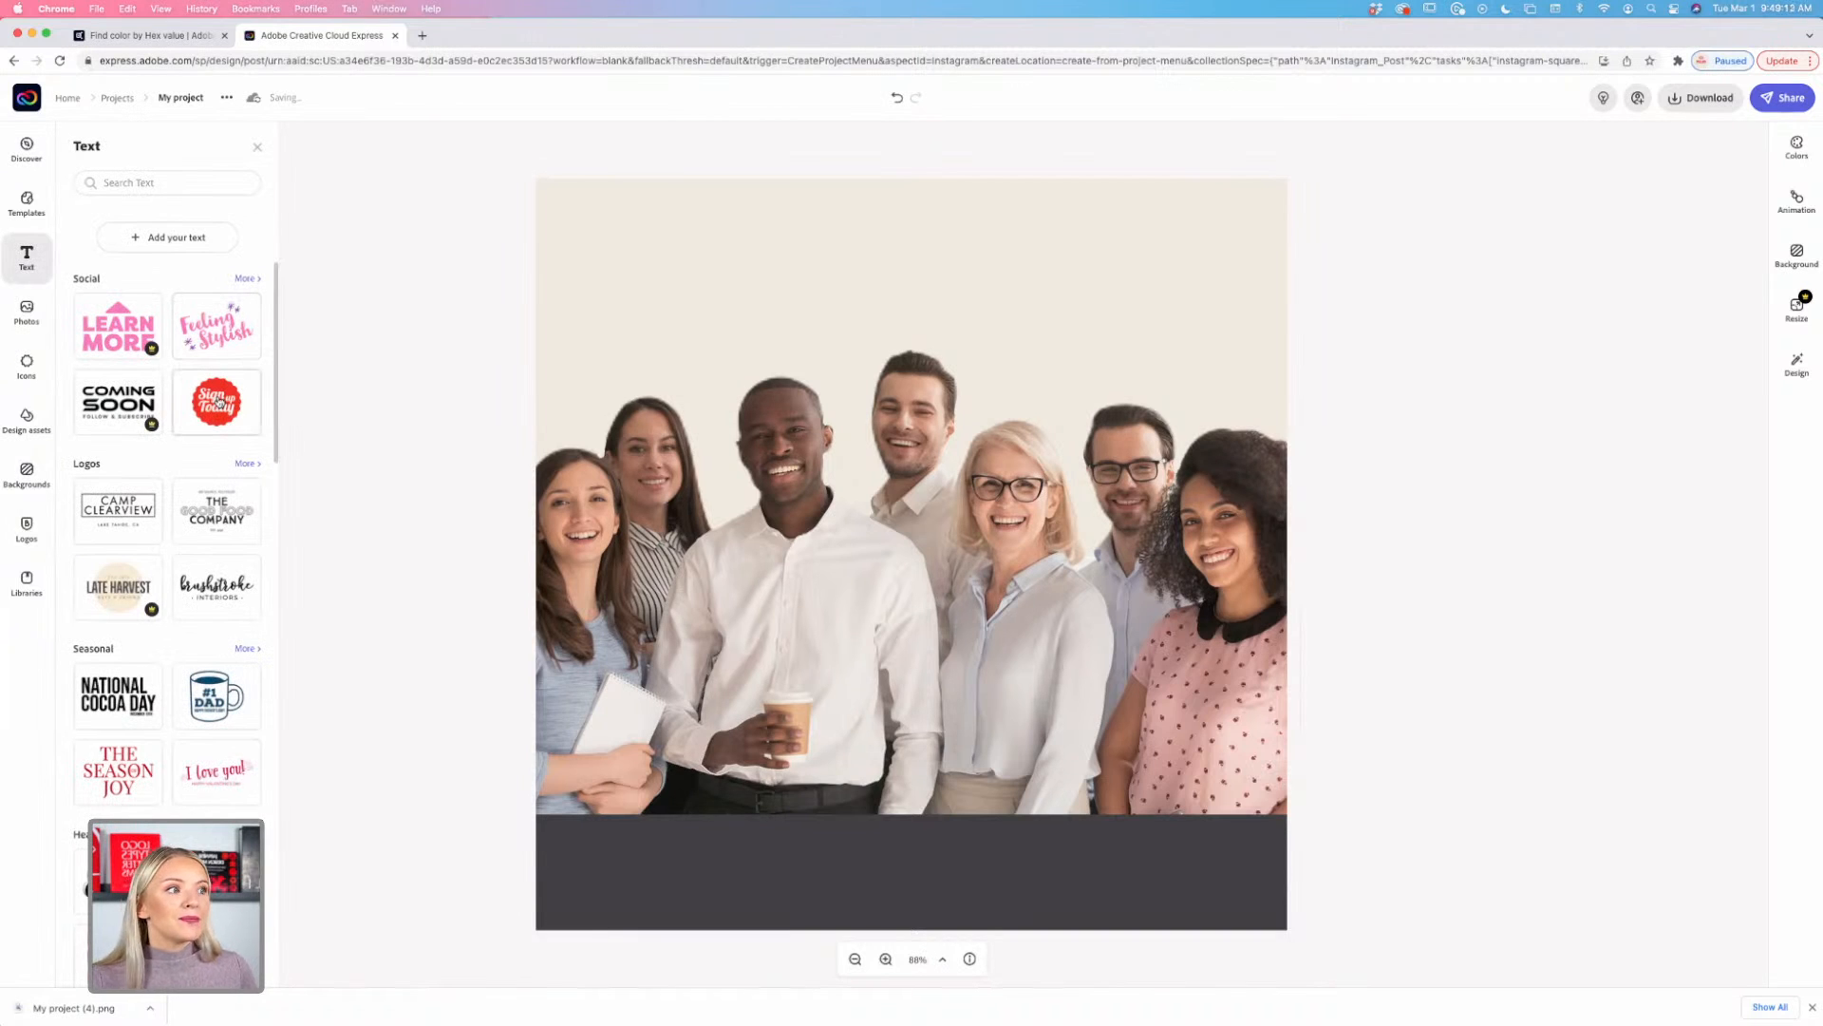
{"action": "scroll", "coordinate": [218, 403], "scroll_direction": "down", "scroll_amount": 8}
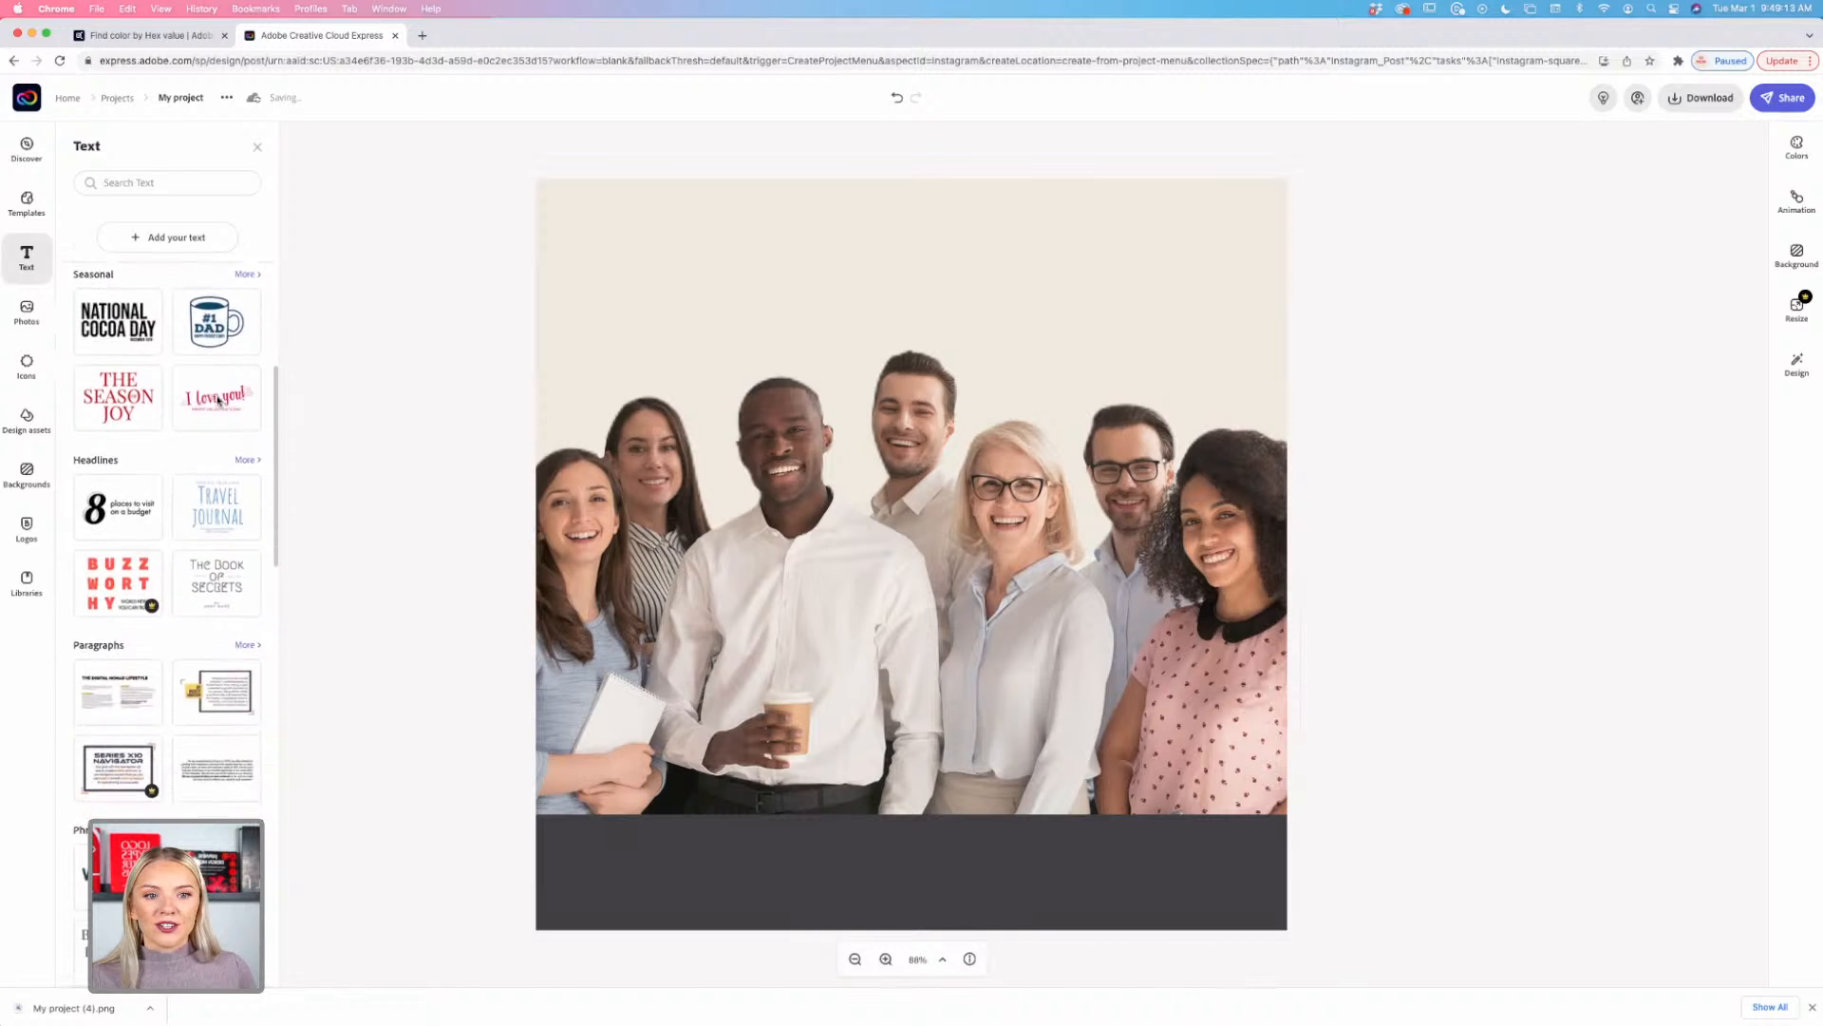
{"action": "scroll", "coordinate": [218, 400], "scroll_direction": "down", "scroll_amount": 6}
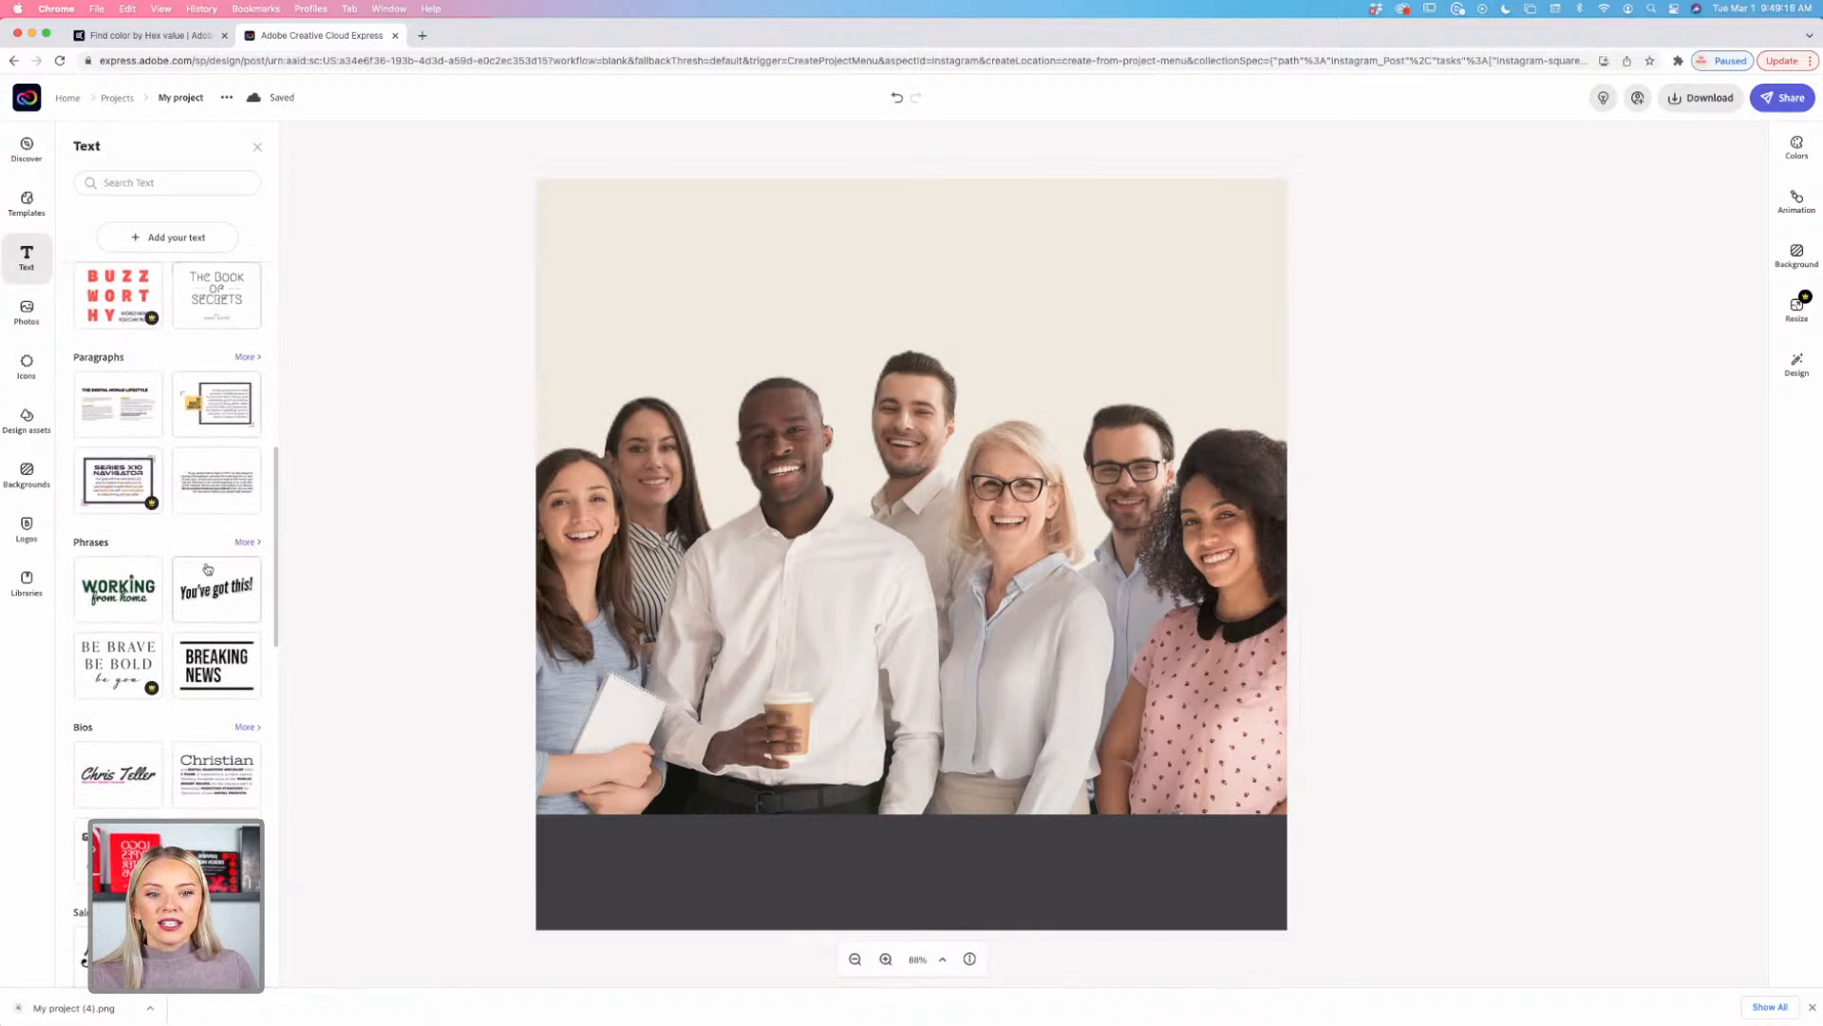
{"action": "scroll", "coordinate": [208, 569], "scroll_direction": "down", "scroll_amount": 5}
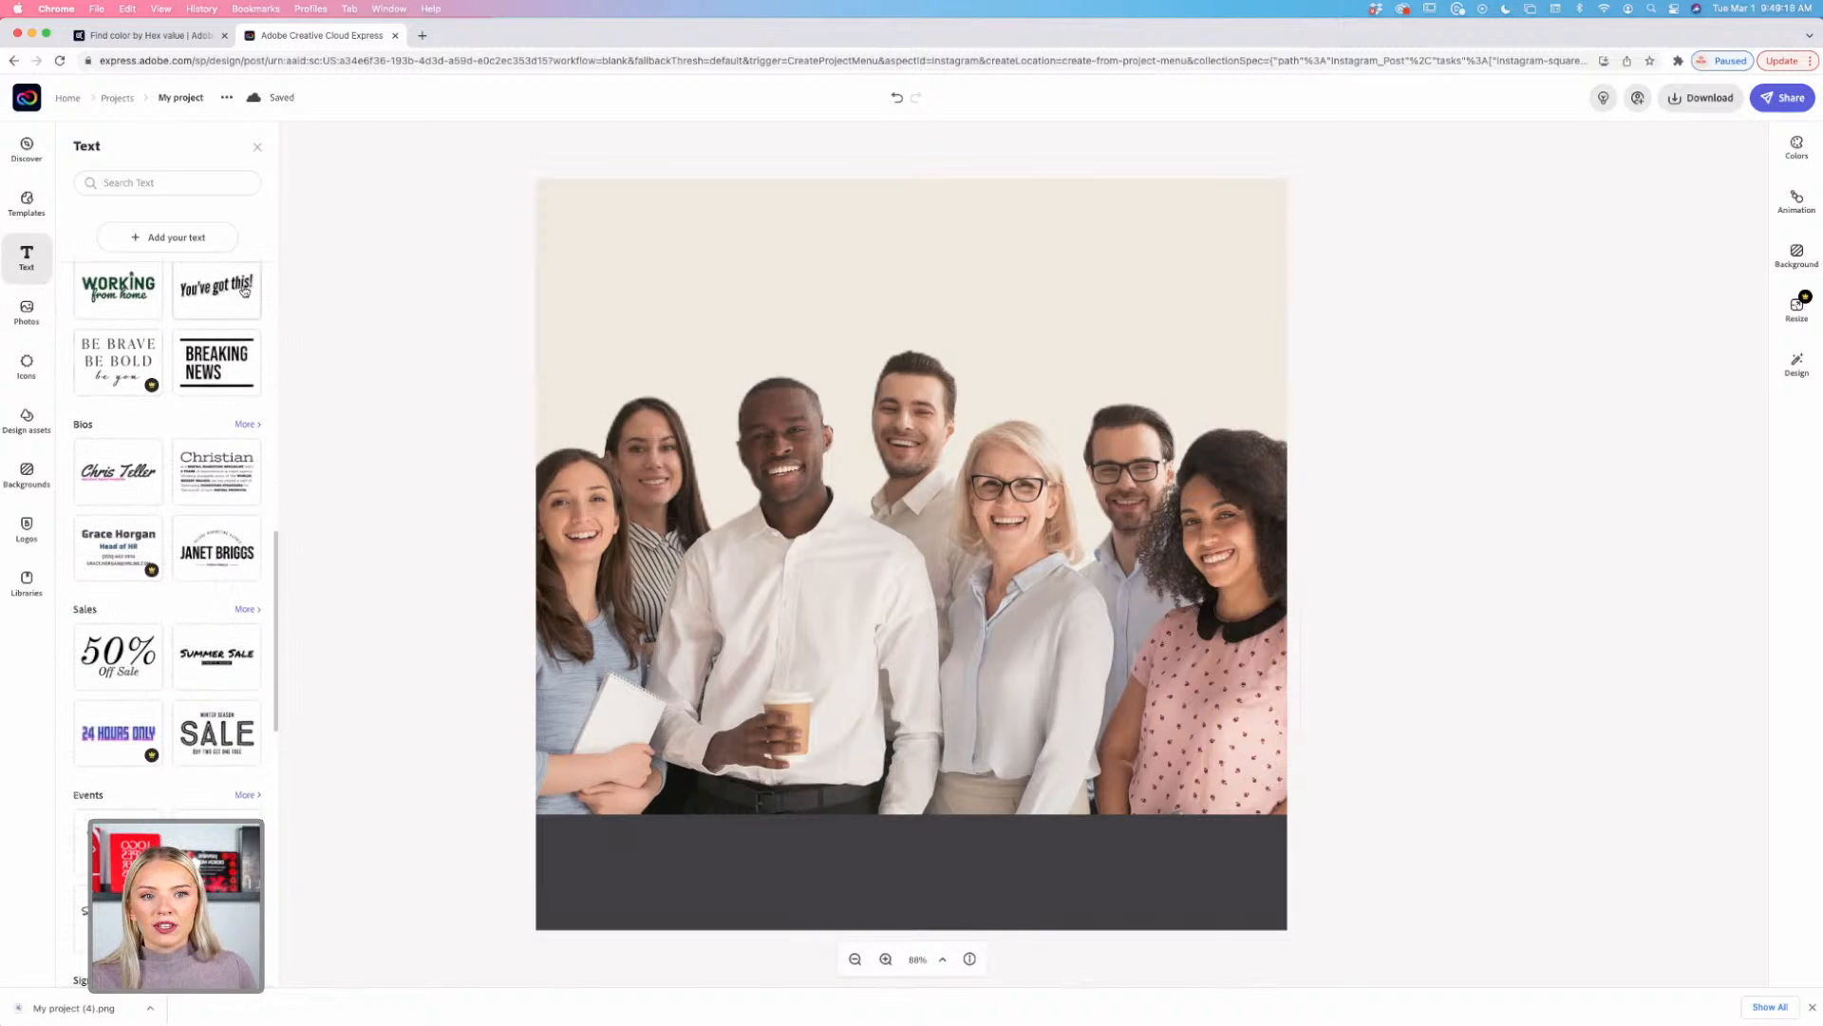
{"action": "scroll", "coordinate": [213, 570], "scroll_direction": "down", "scroll_amount": 3}
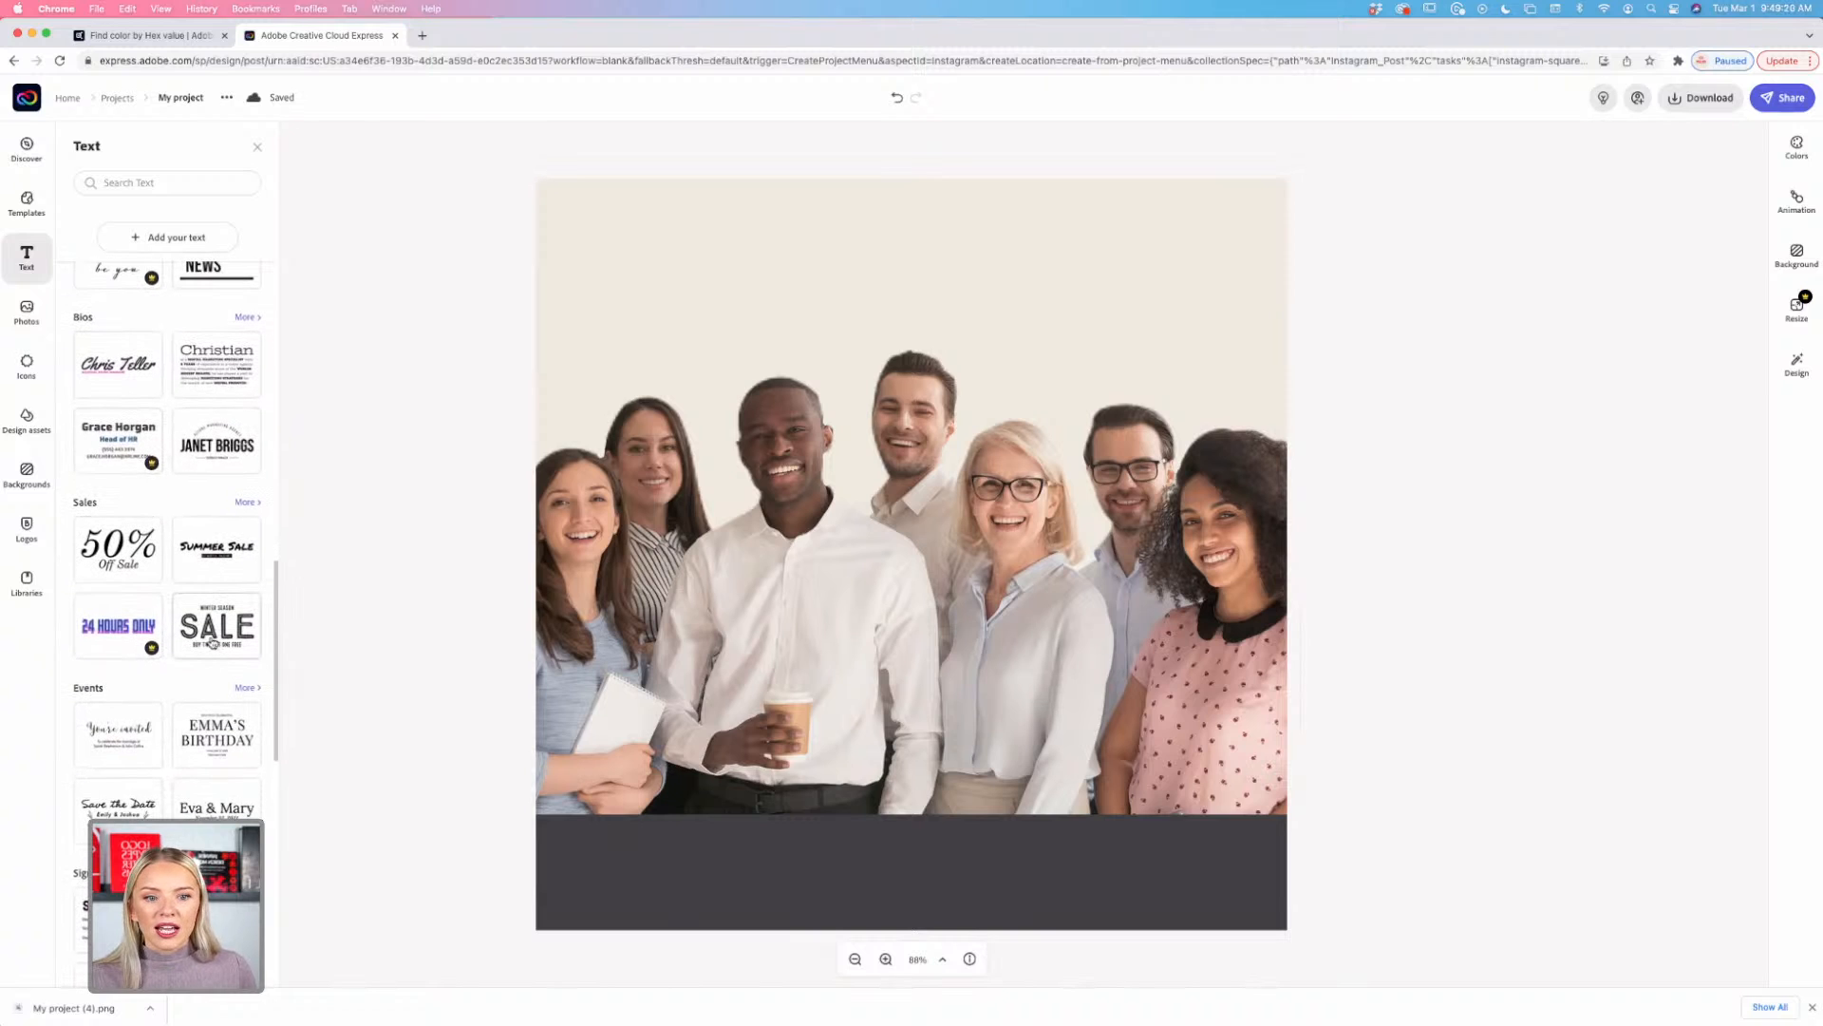
{"action": "scroll", "coordinate": [227, 633], "scroll_direction": "down", "scroll_amount": 3}
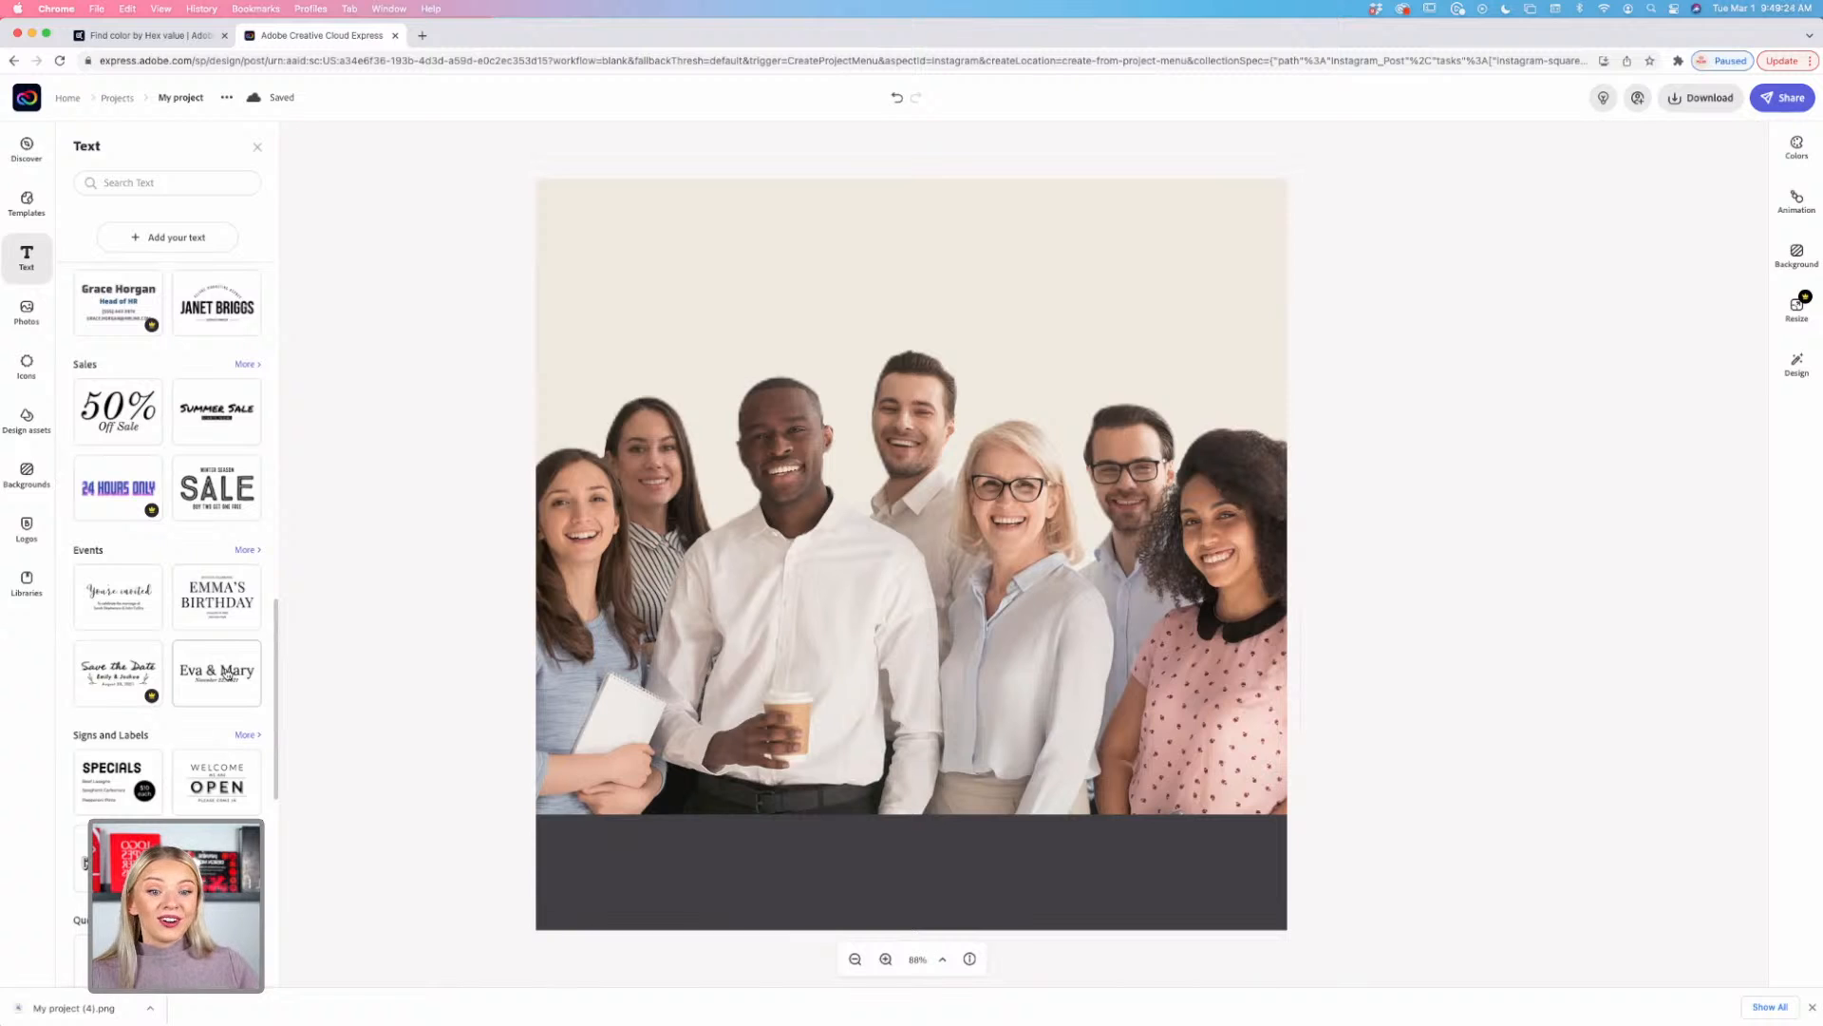
{"action": "scroll", "coordinate": [227, 673], "scroll_direction": "down", "scroll_amount": 5}
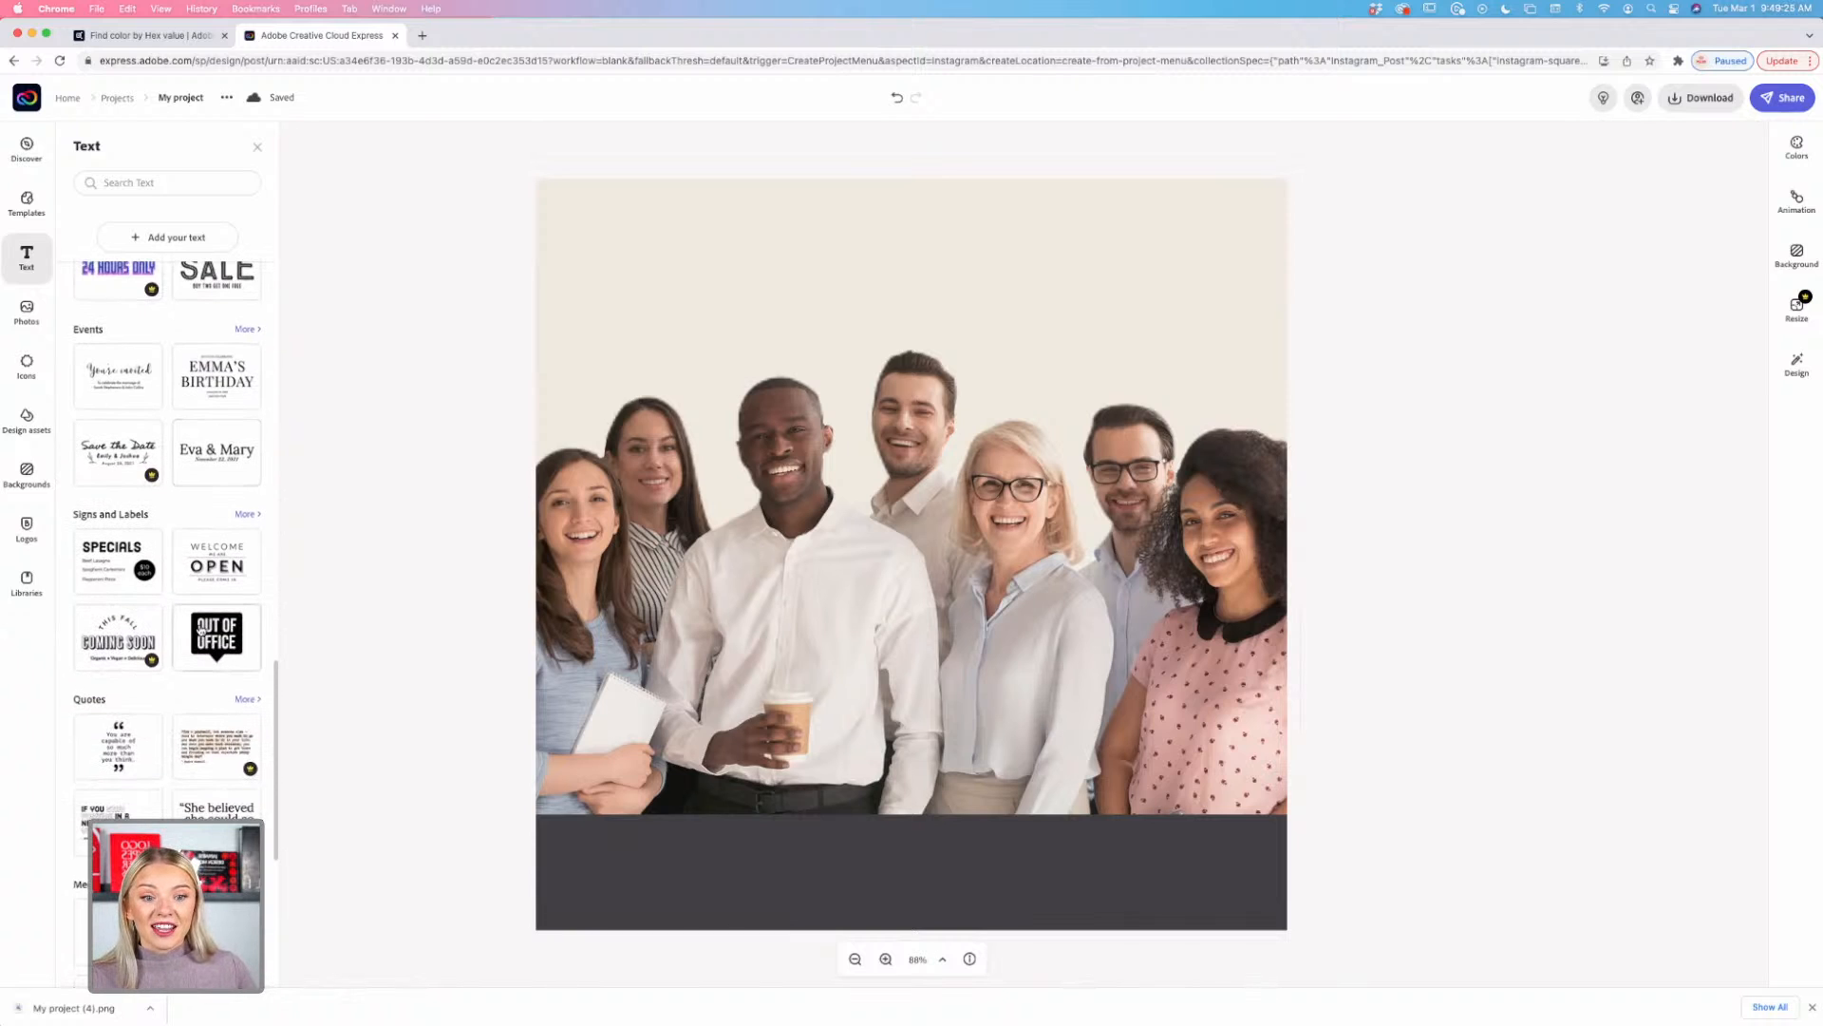
{"action": "left_click", "coordinate": [216, 637]}
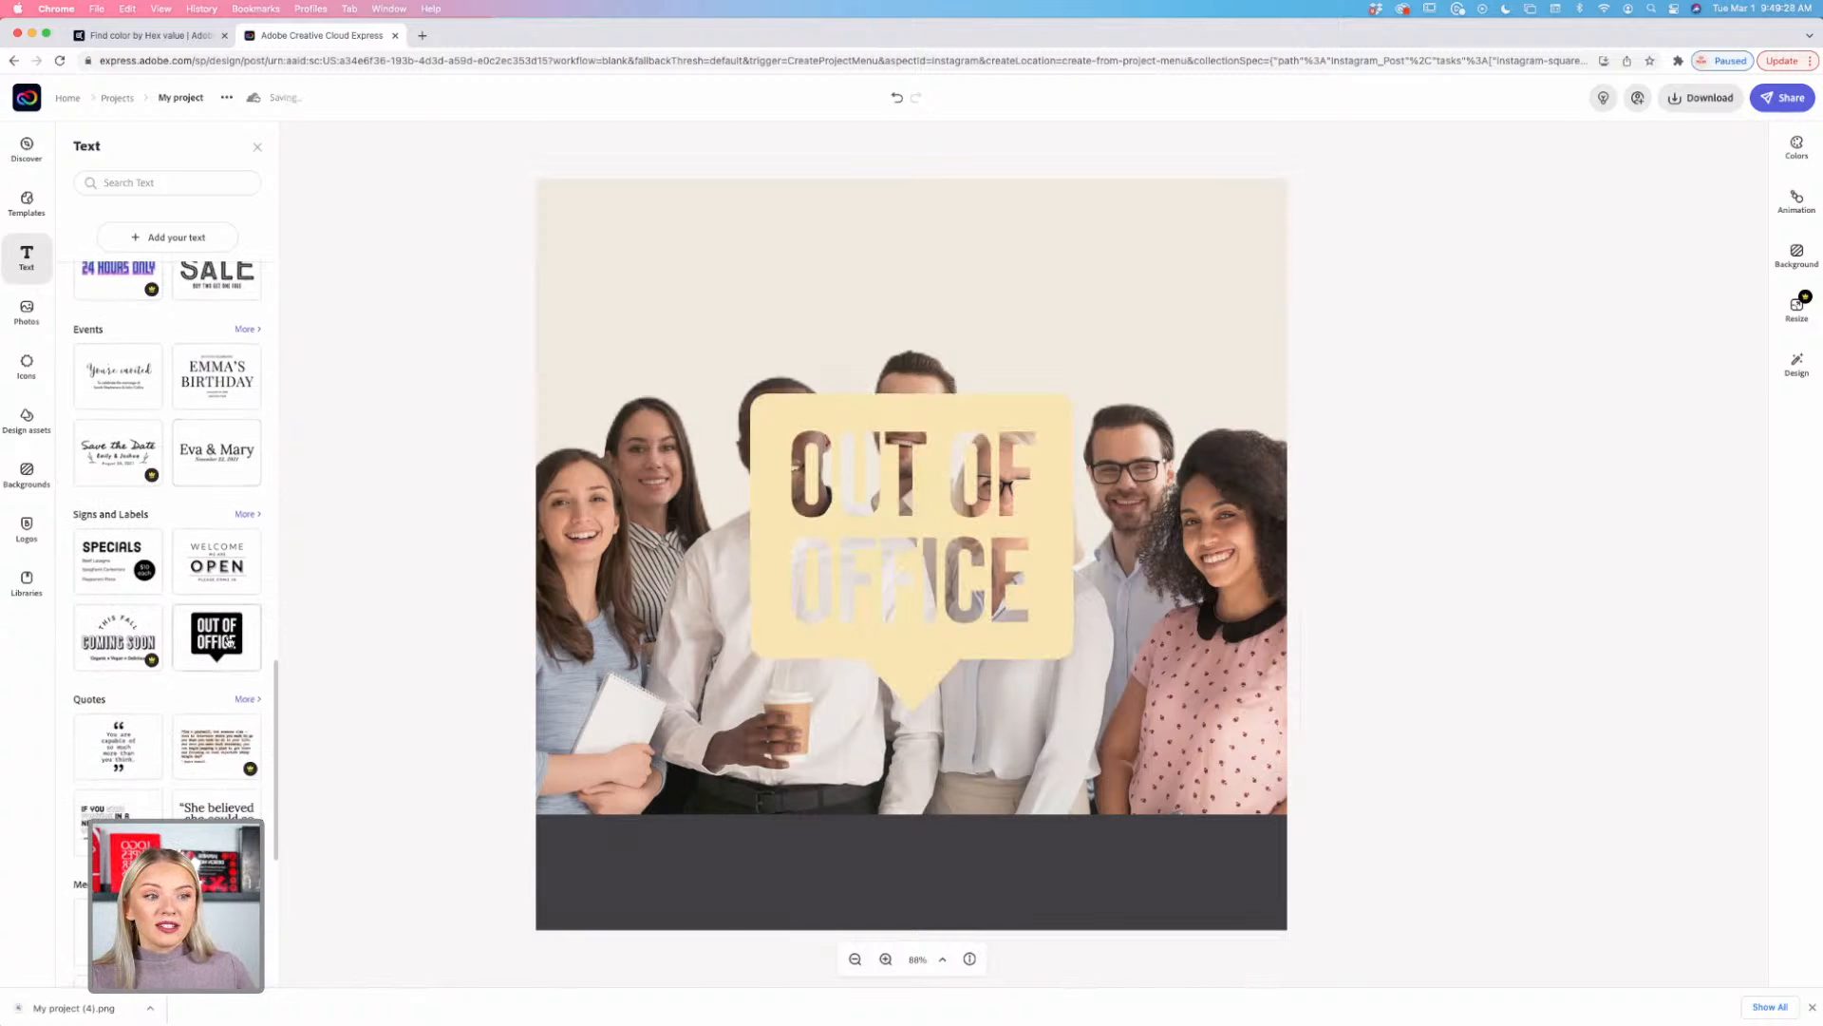
{"action": "left_click_drag", "start_coordinate": [950, 608], "coordinate": [959, 407]}
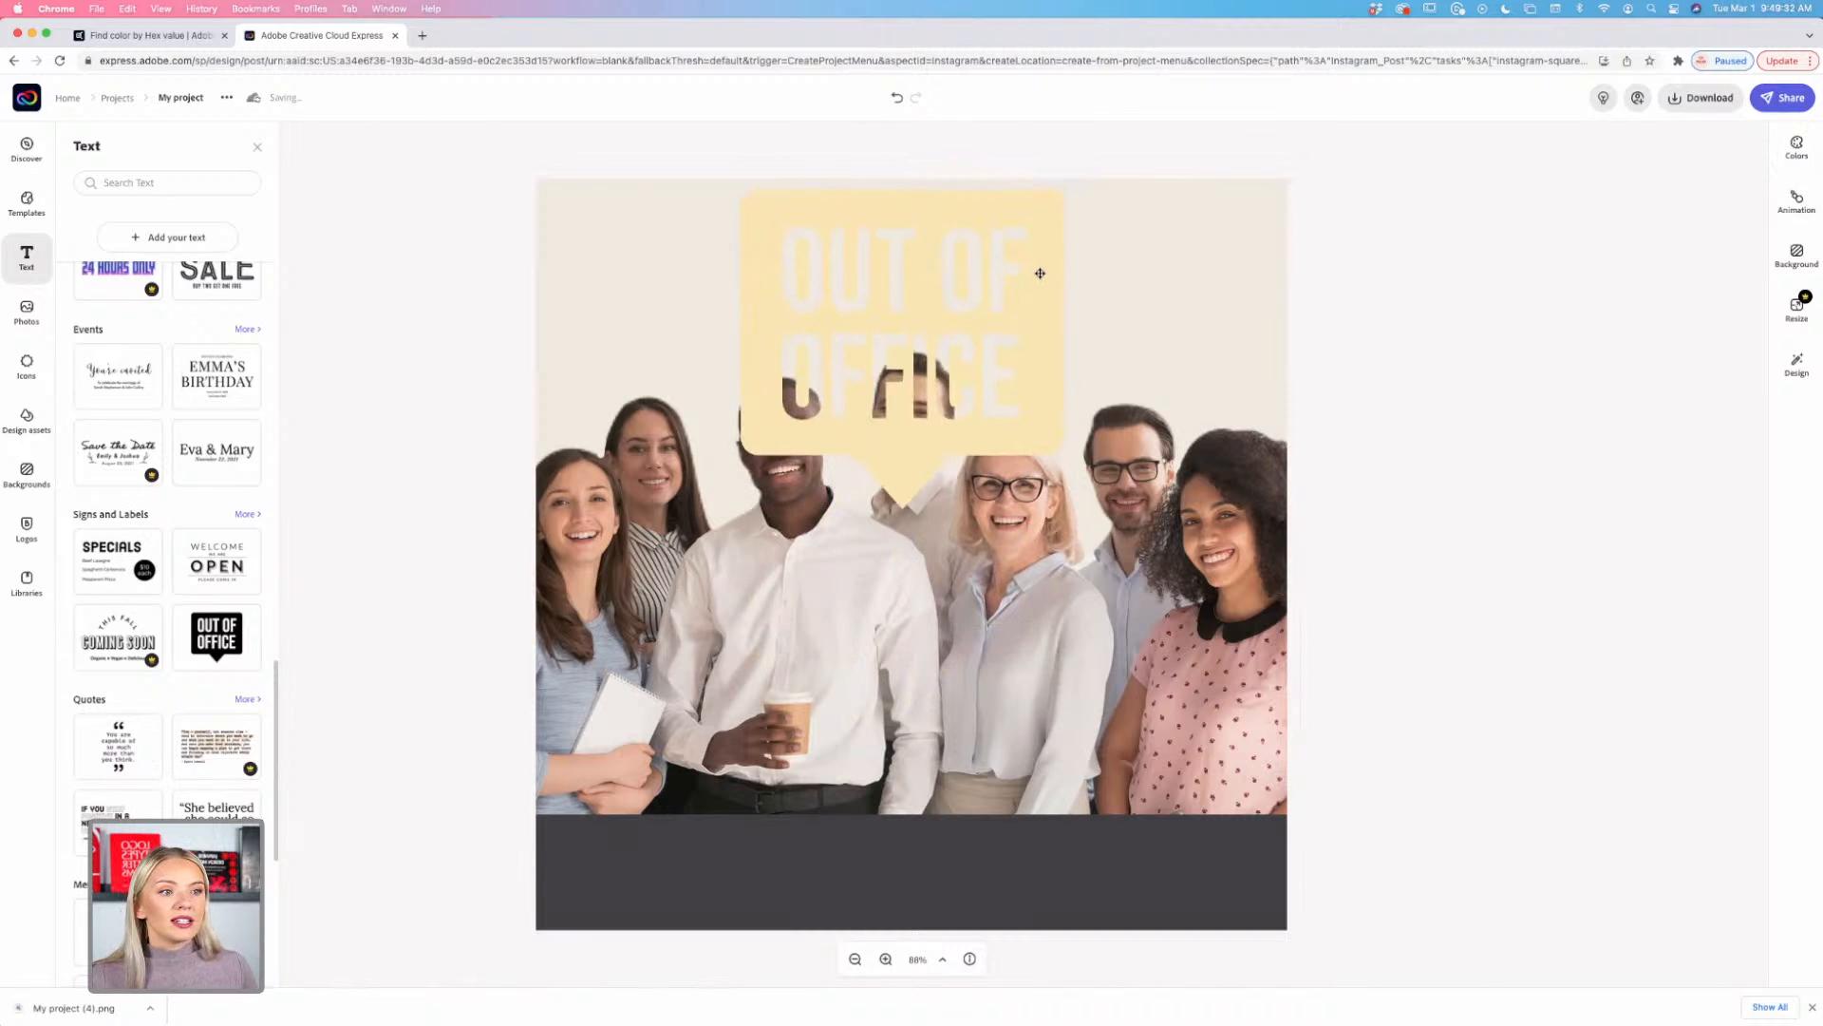
Step: Change the speech bubble's shape color to the palette's dark gray, keeping its current shape, and deselect the text
{"action": "left_click", "coordinate": [1039, 274]}
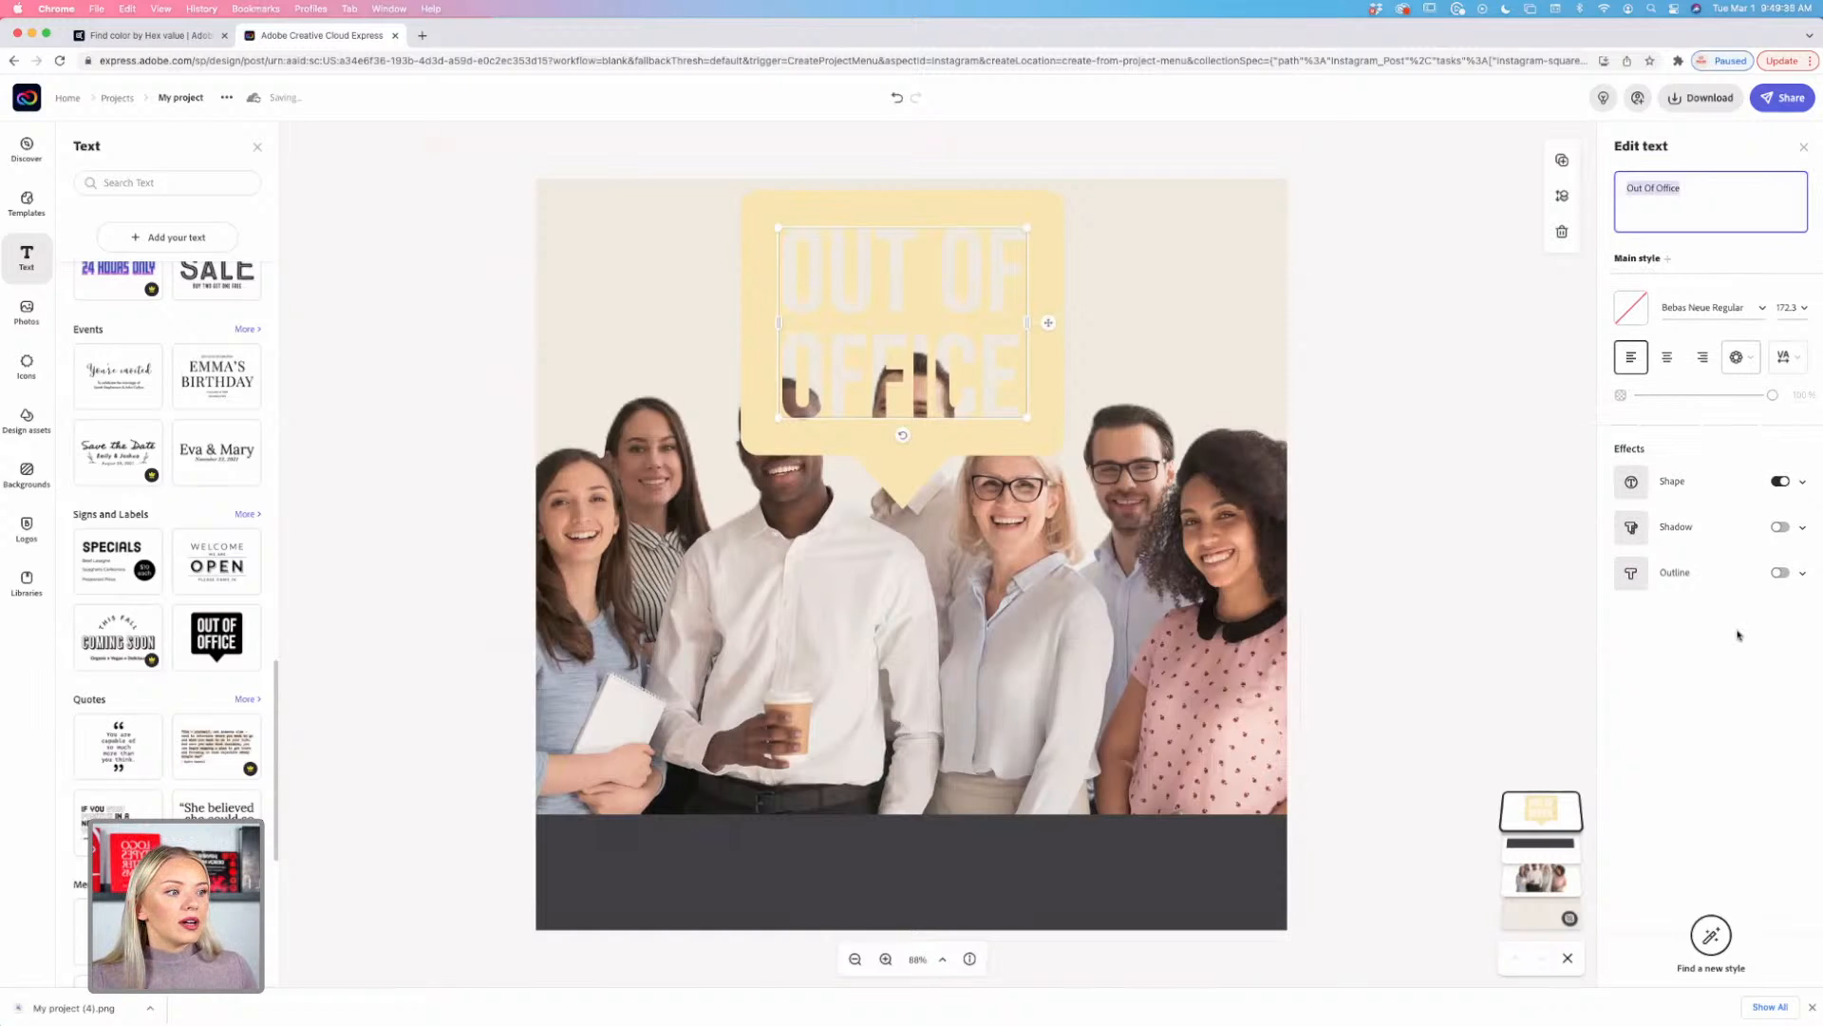
{"action": "left_click", "coordinate": [1802, 482]}
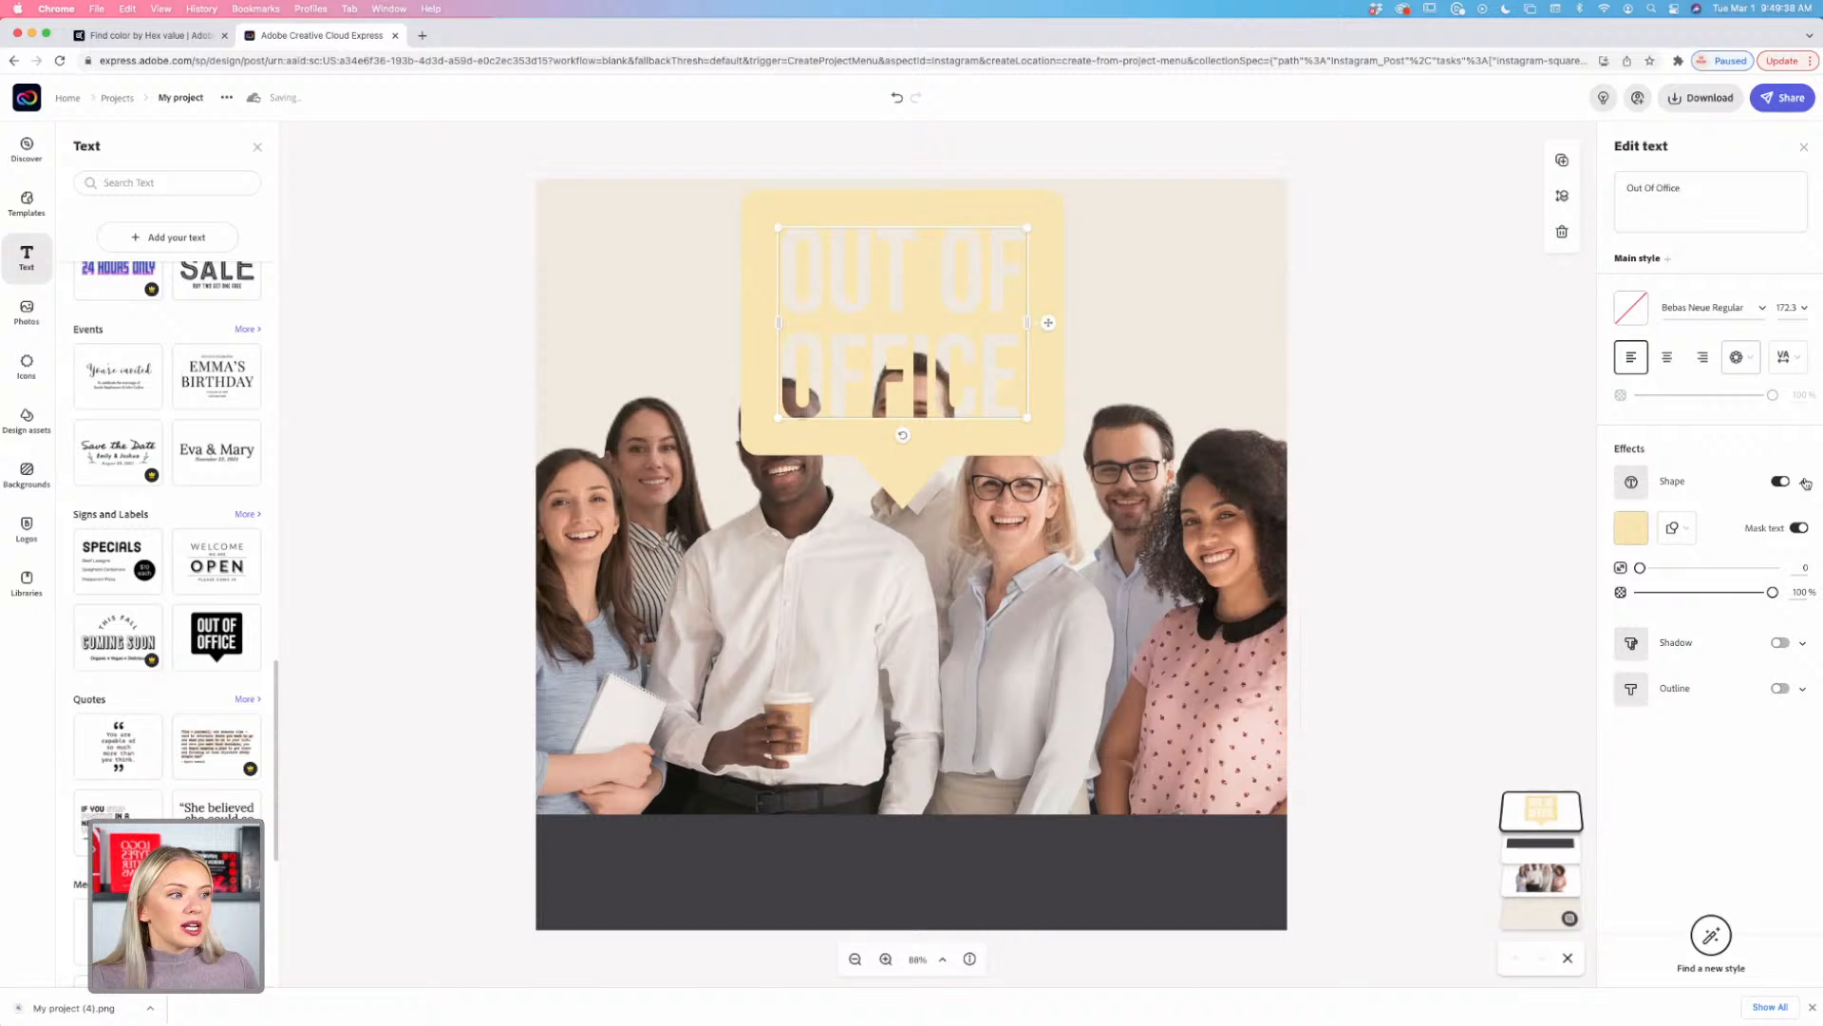
{"action": "left_click", "coordinate": [1687, 519]}
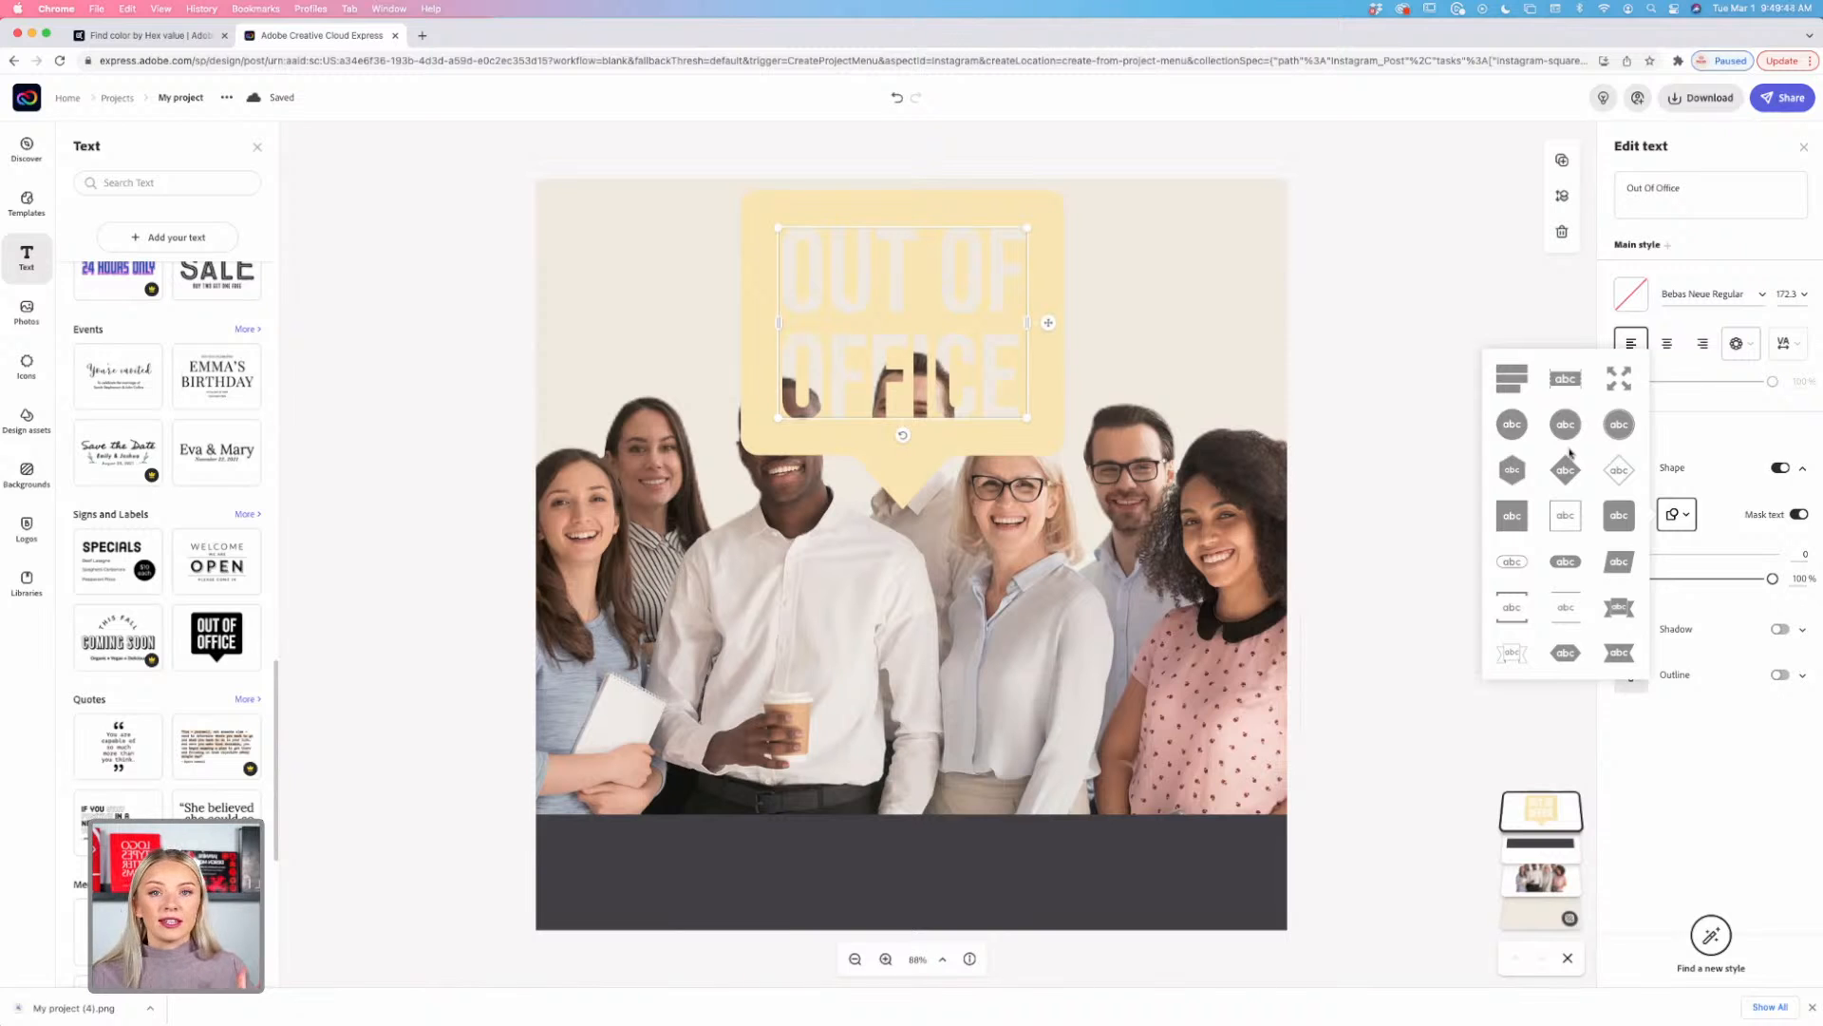
{"action": "left_click", "coordinate": [1668, 721]}
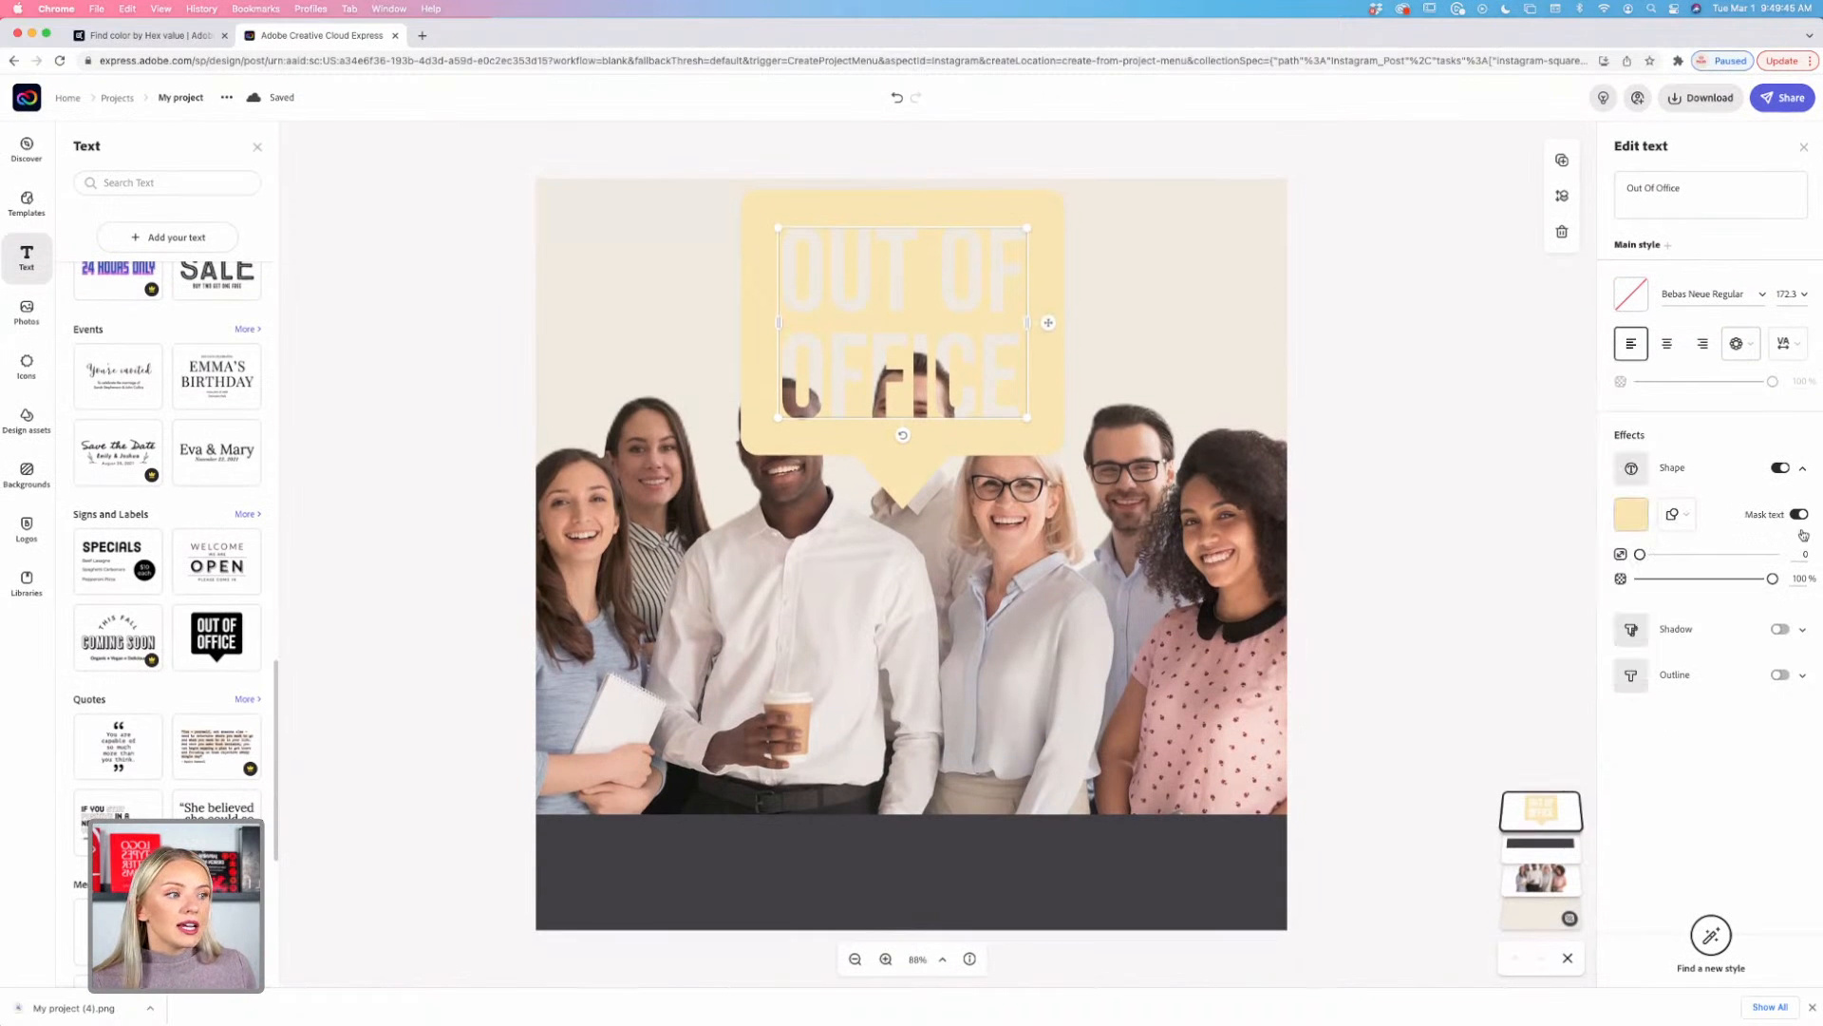
{"action": "left_click", "coordinate": [1631, 516]}
{"action": "left_click", "coordinate": [1645, 643]}
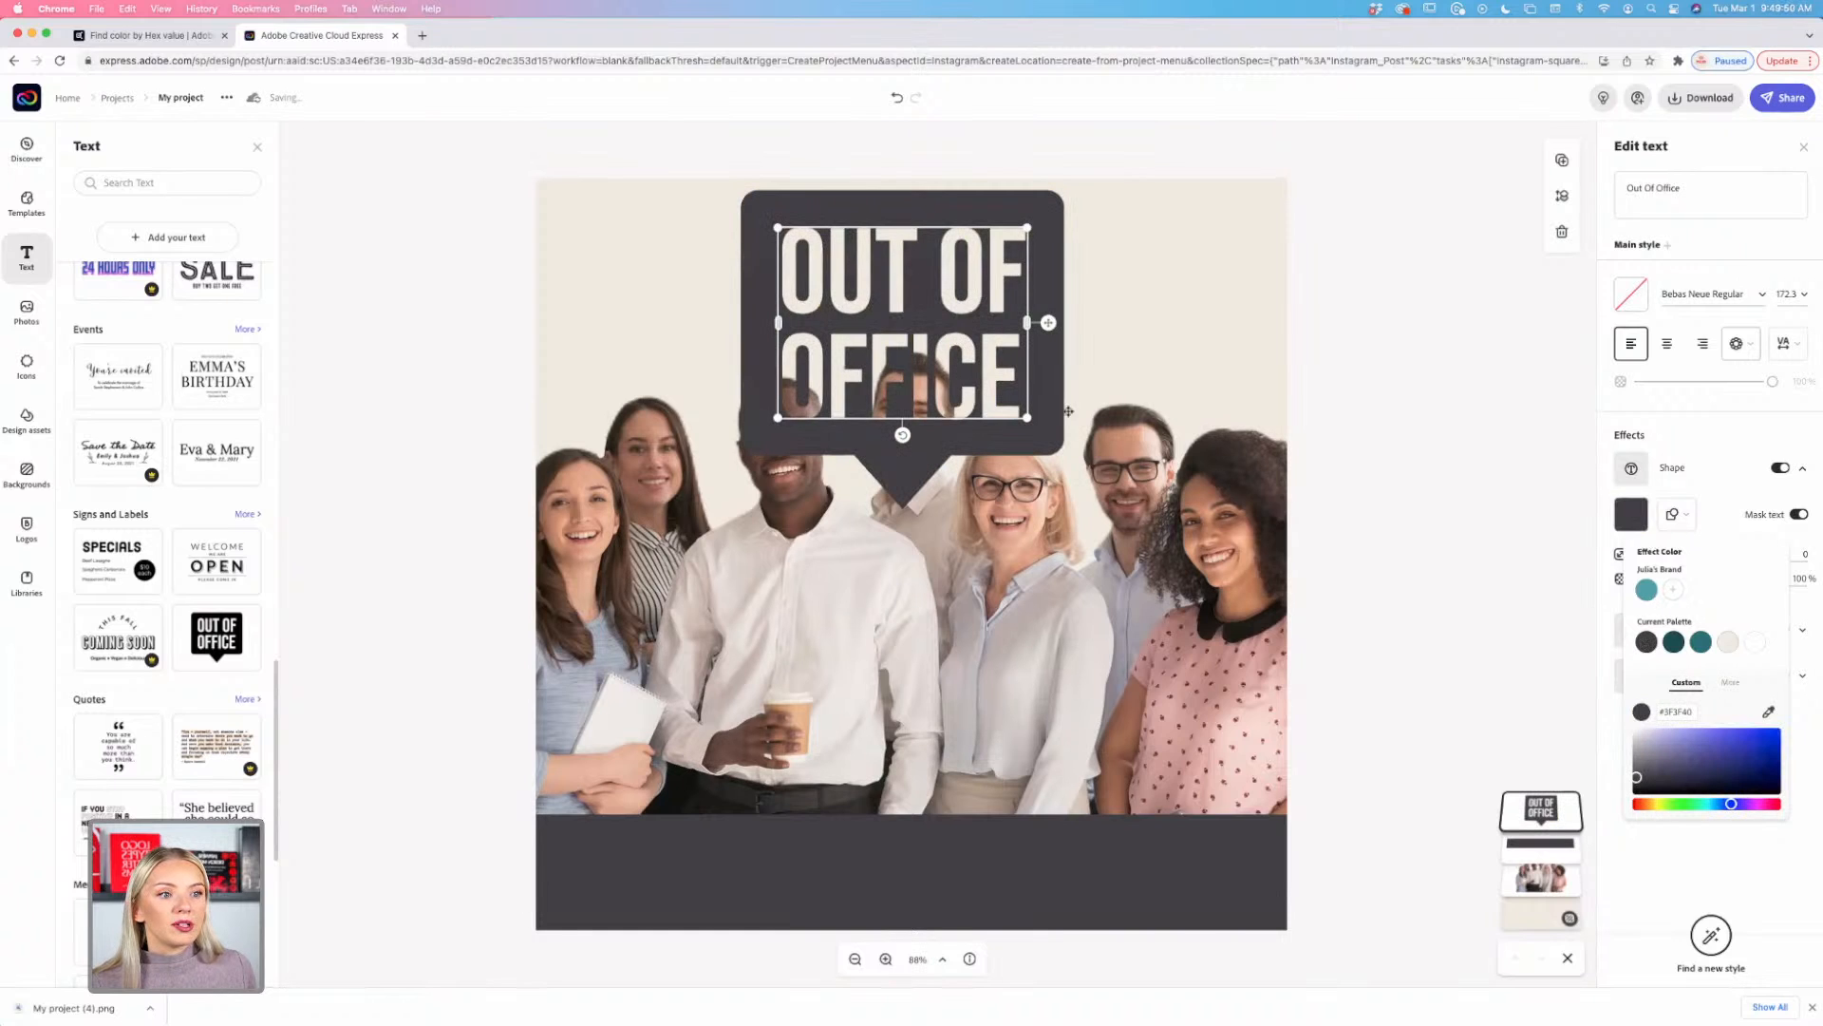
{"action": "left_click", "coordinate": [1319, 339]}
{"action": "left_click", "coordinate": [1336, 334]}
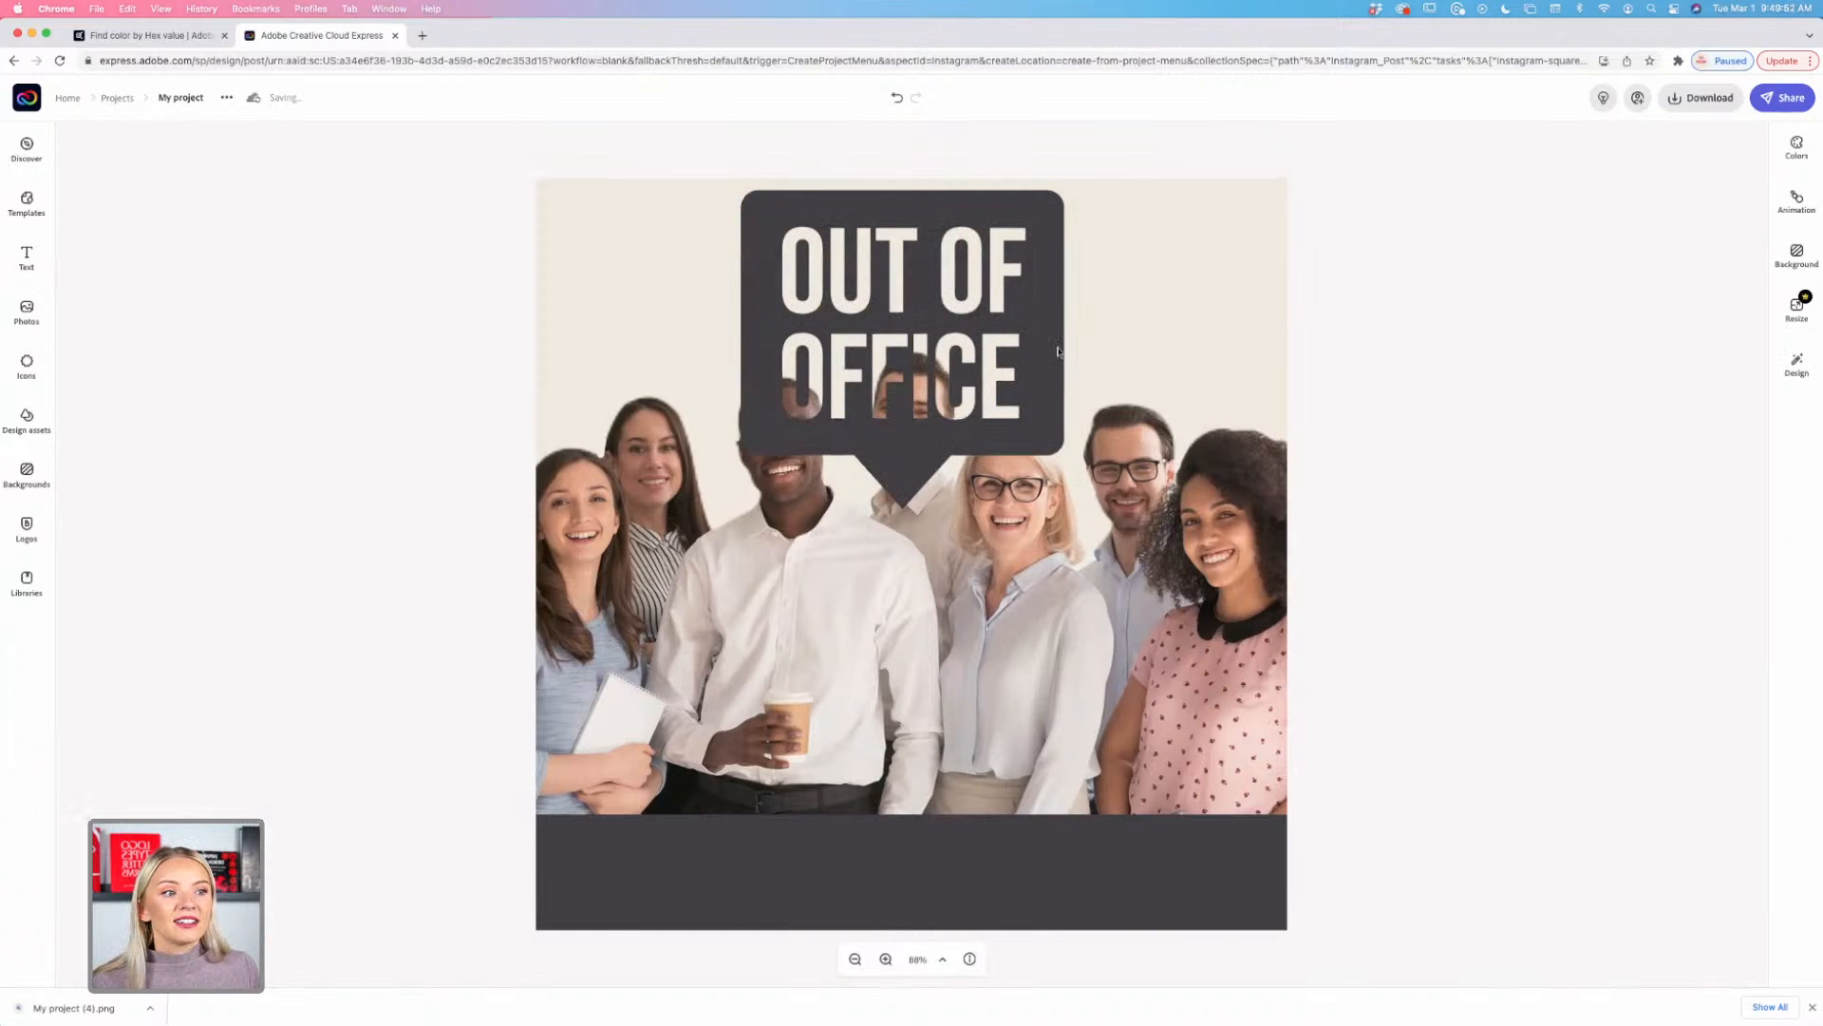
Step: Shrink the "Out of Office" bubble into the canvas's upper-right area and delete it
{"action": "left_click", "coordinate": [920, 463]}
{"action": "left_click_drag", "start_coordinate": [778, 417], "coordinate": [1149, 274]}
{"action": "left_click", "coordinate": [1311, 327]}
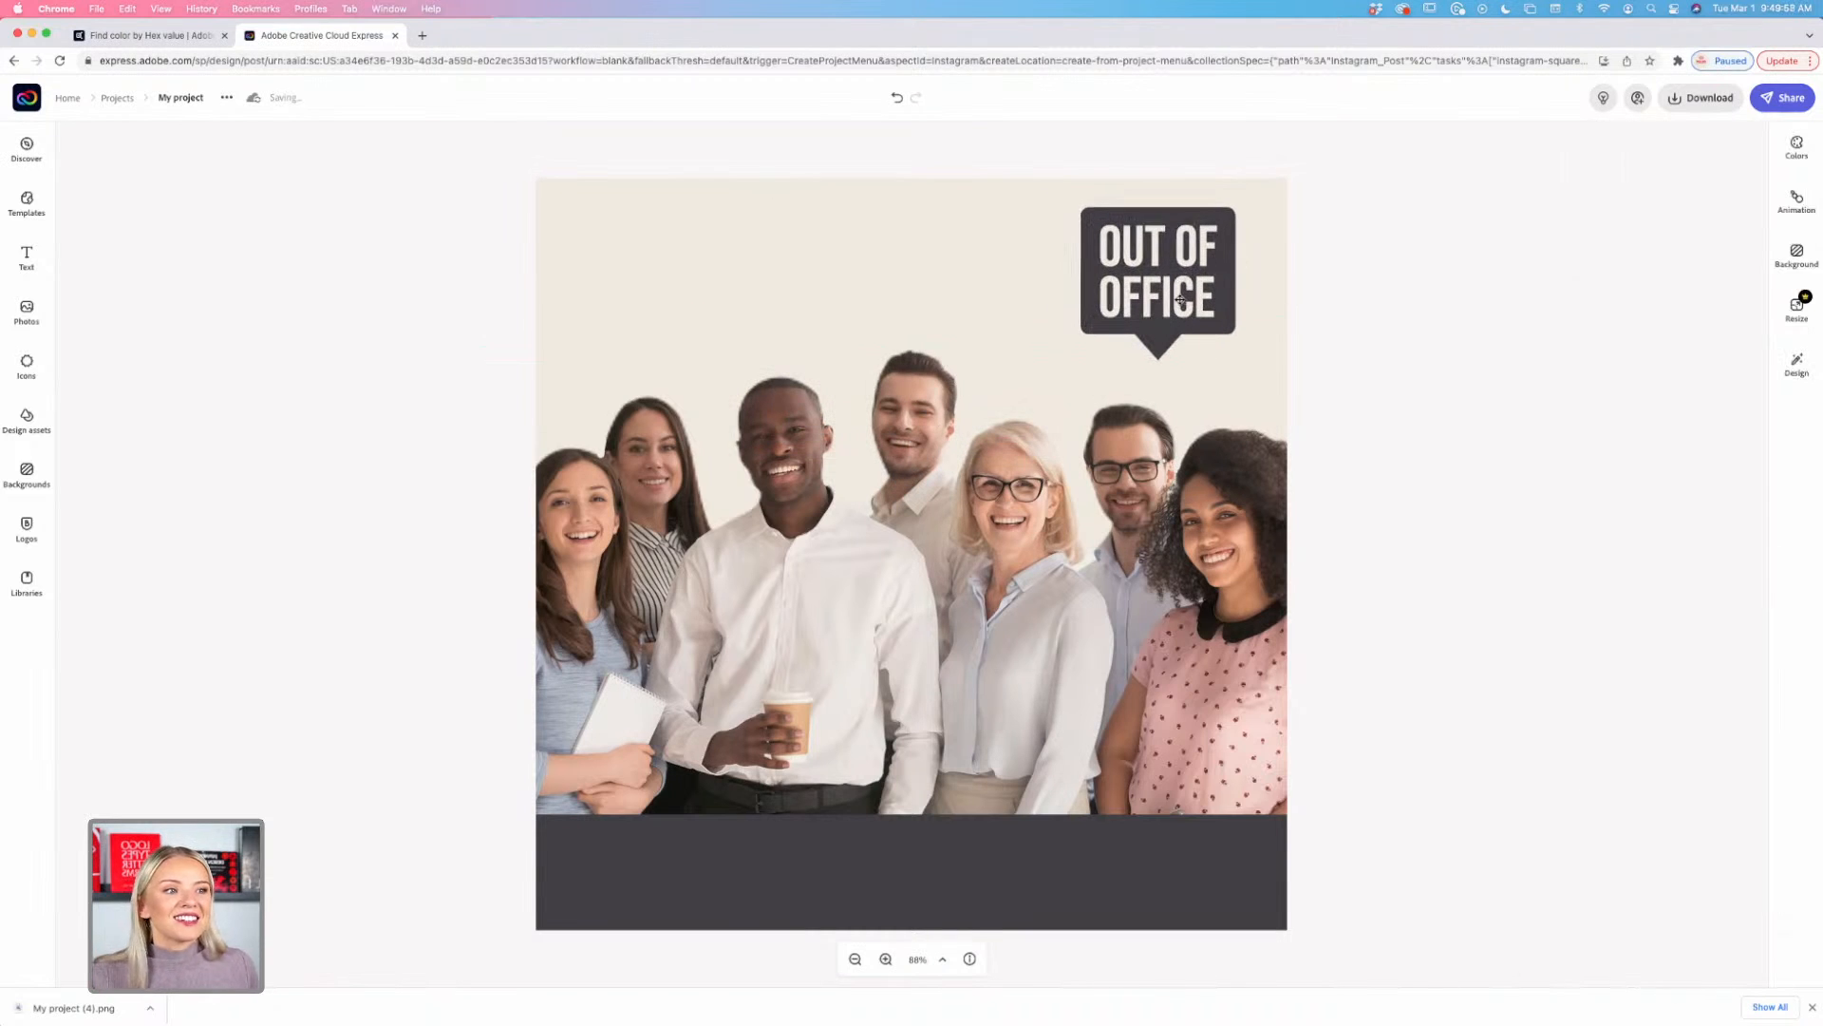
{"action": "left_click", "coordinate": [1181, 300]}
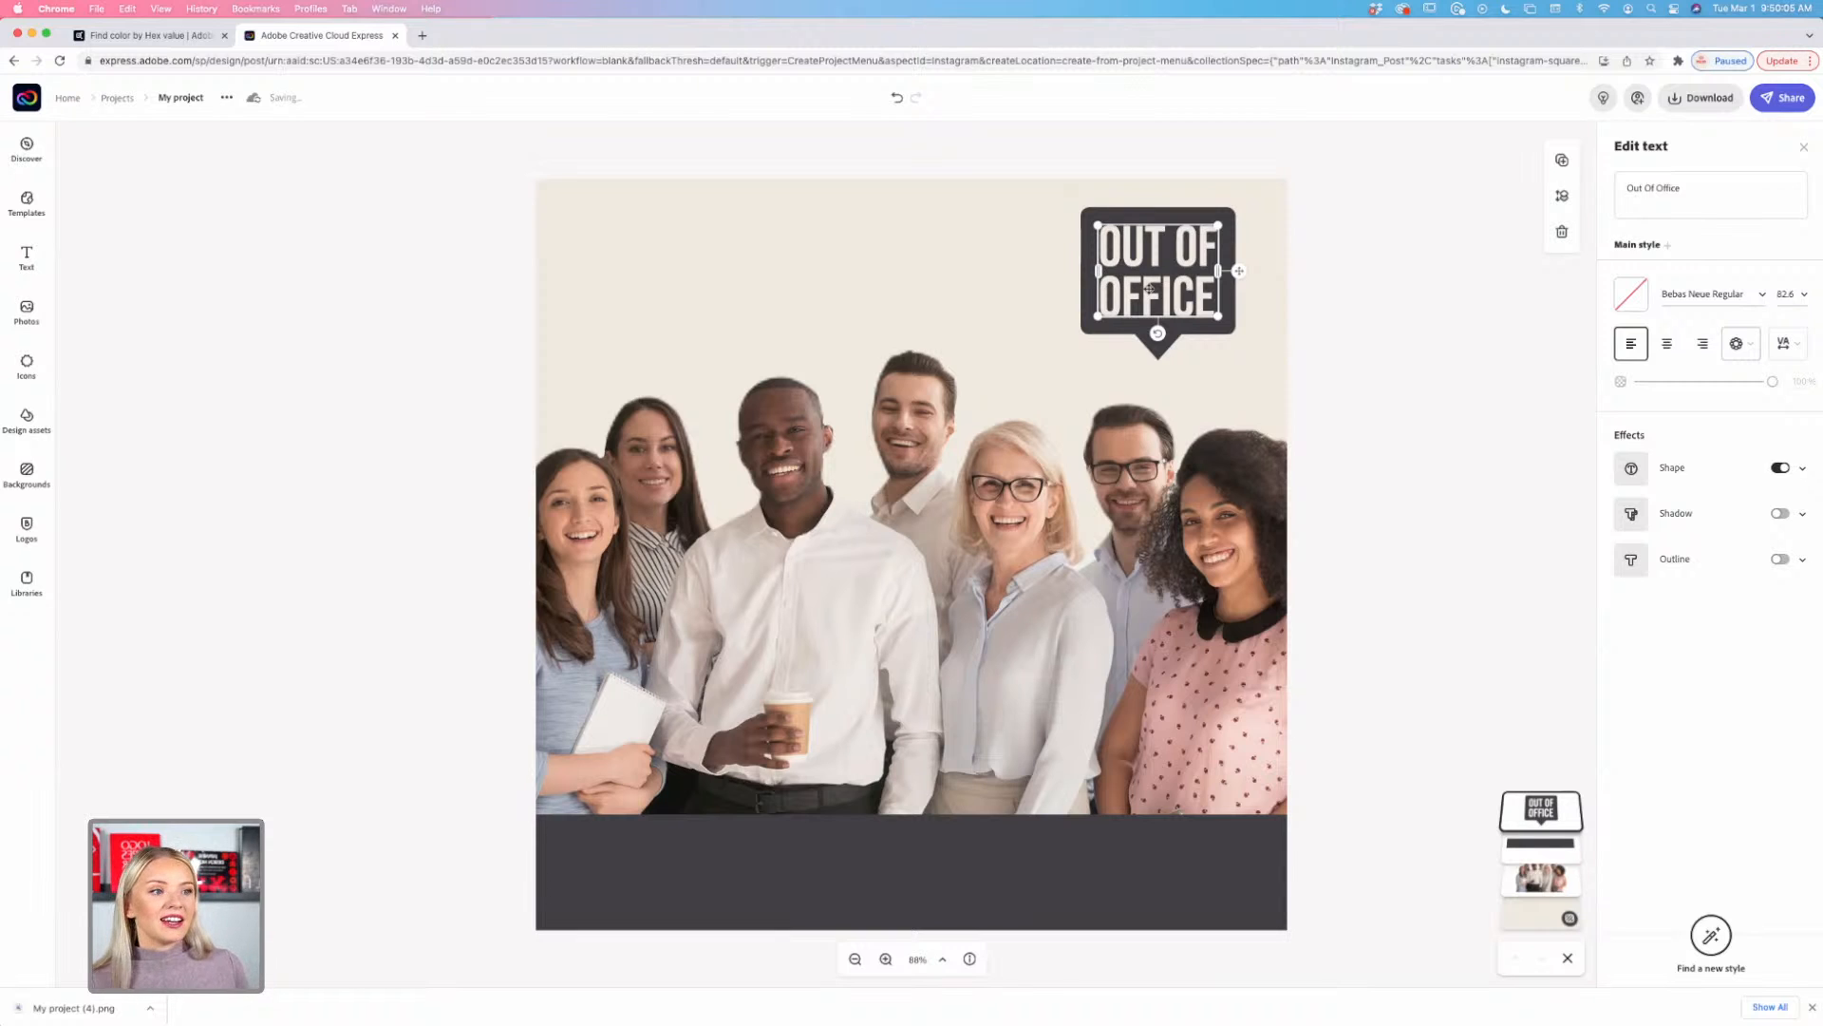
{"action": "key", "text": "Delete"}
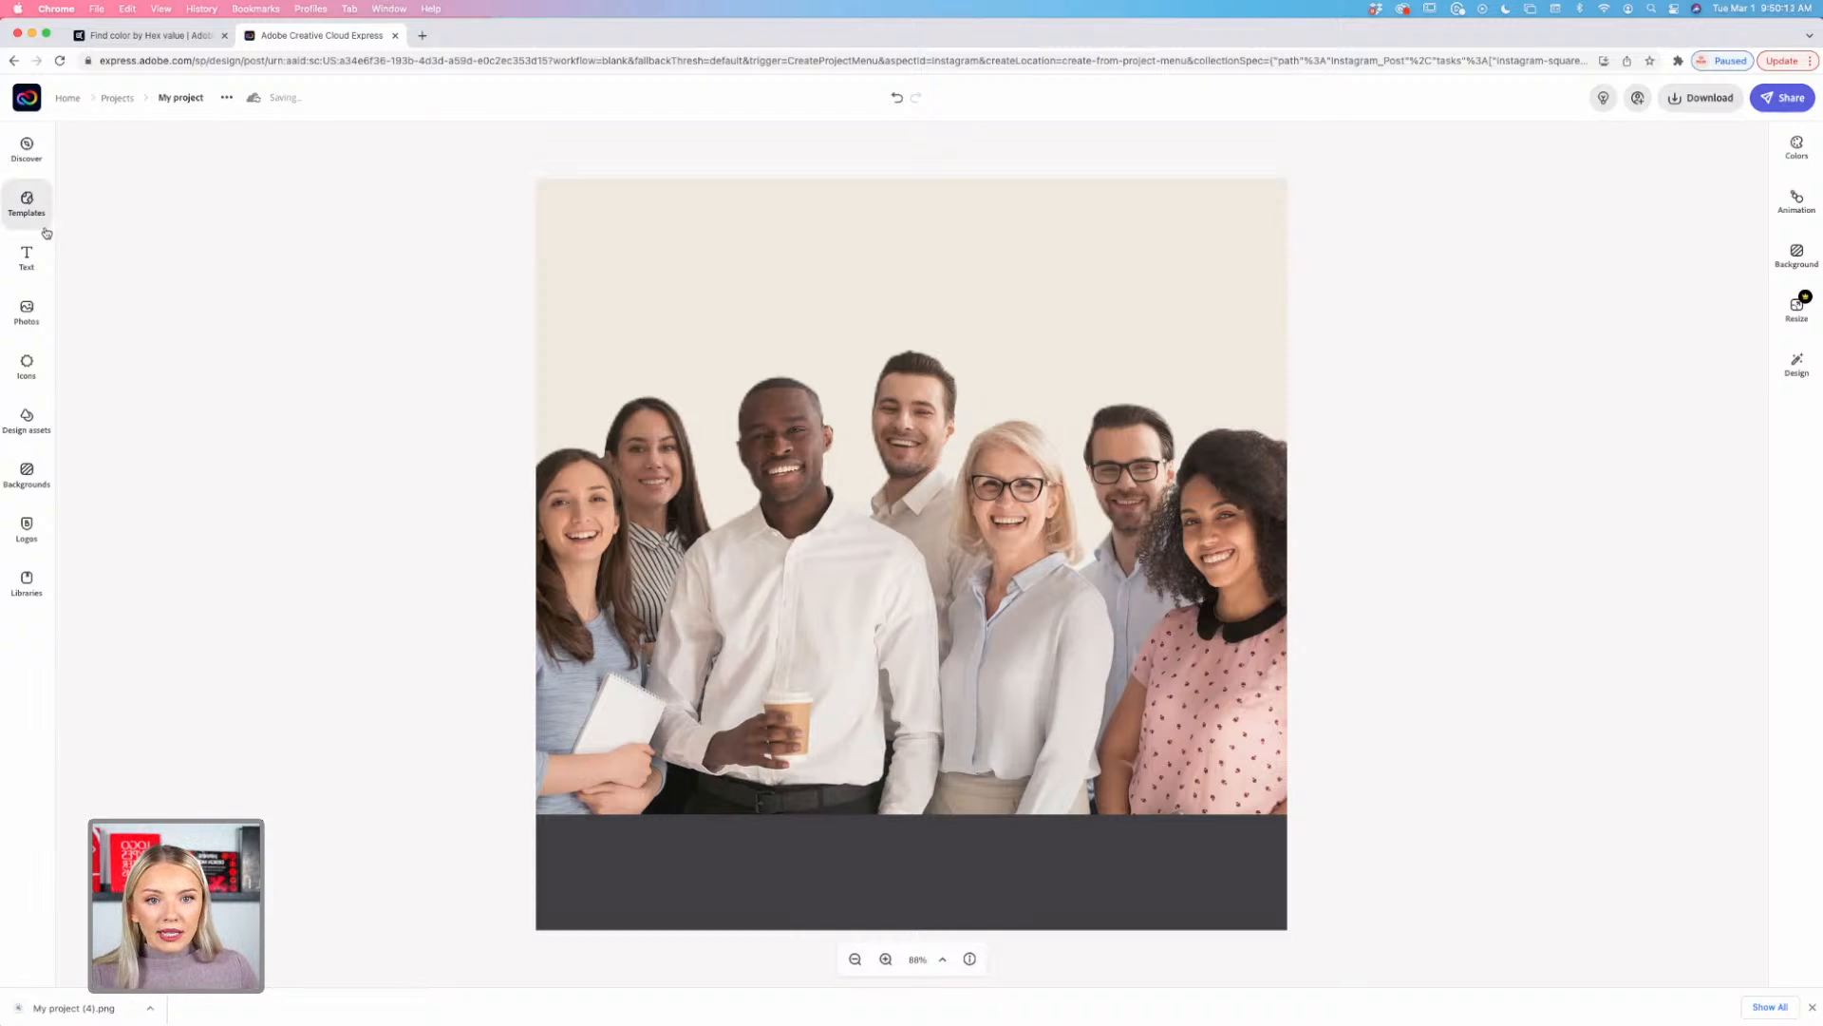
{"action": "left_click", "coordinate": [27, 256]}
{"action": "scroll", "coordinate": [195, 387], "scroll_direction": "down", "scroll_amount": 3}
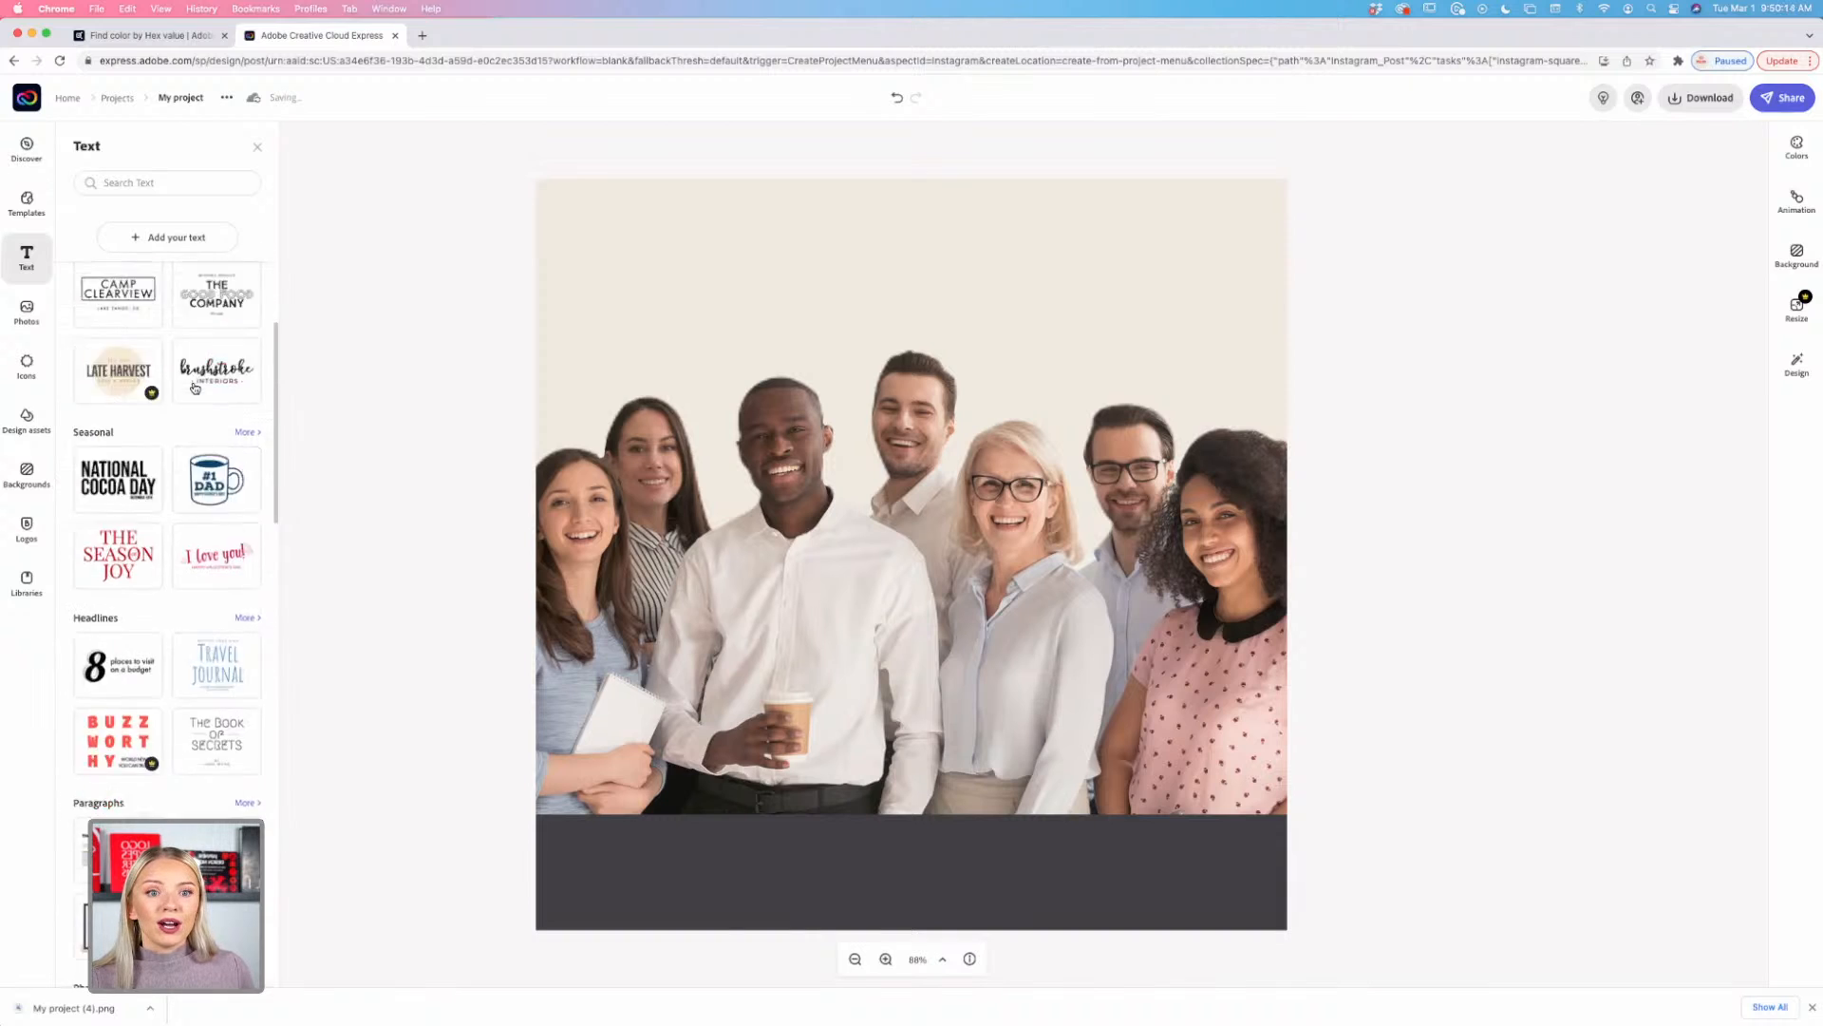
{"action": "scroll", "coordinate": [195, 387], "scroll_direction": "up", "scroll_amount": 3}
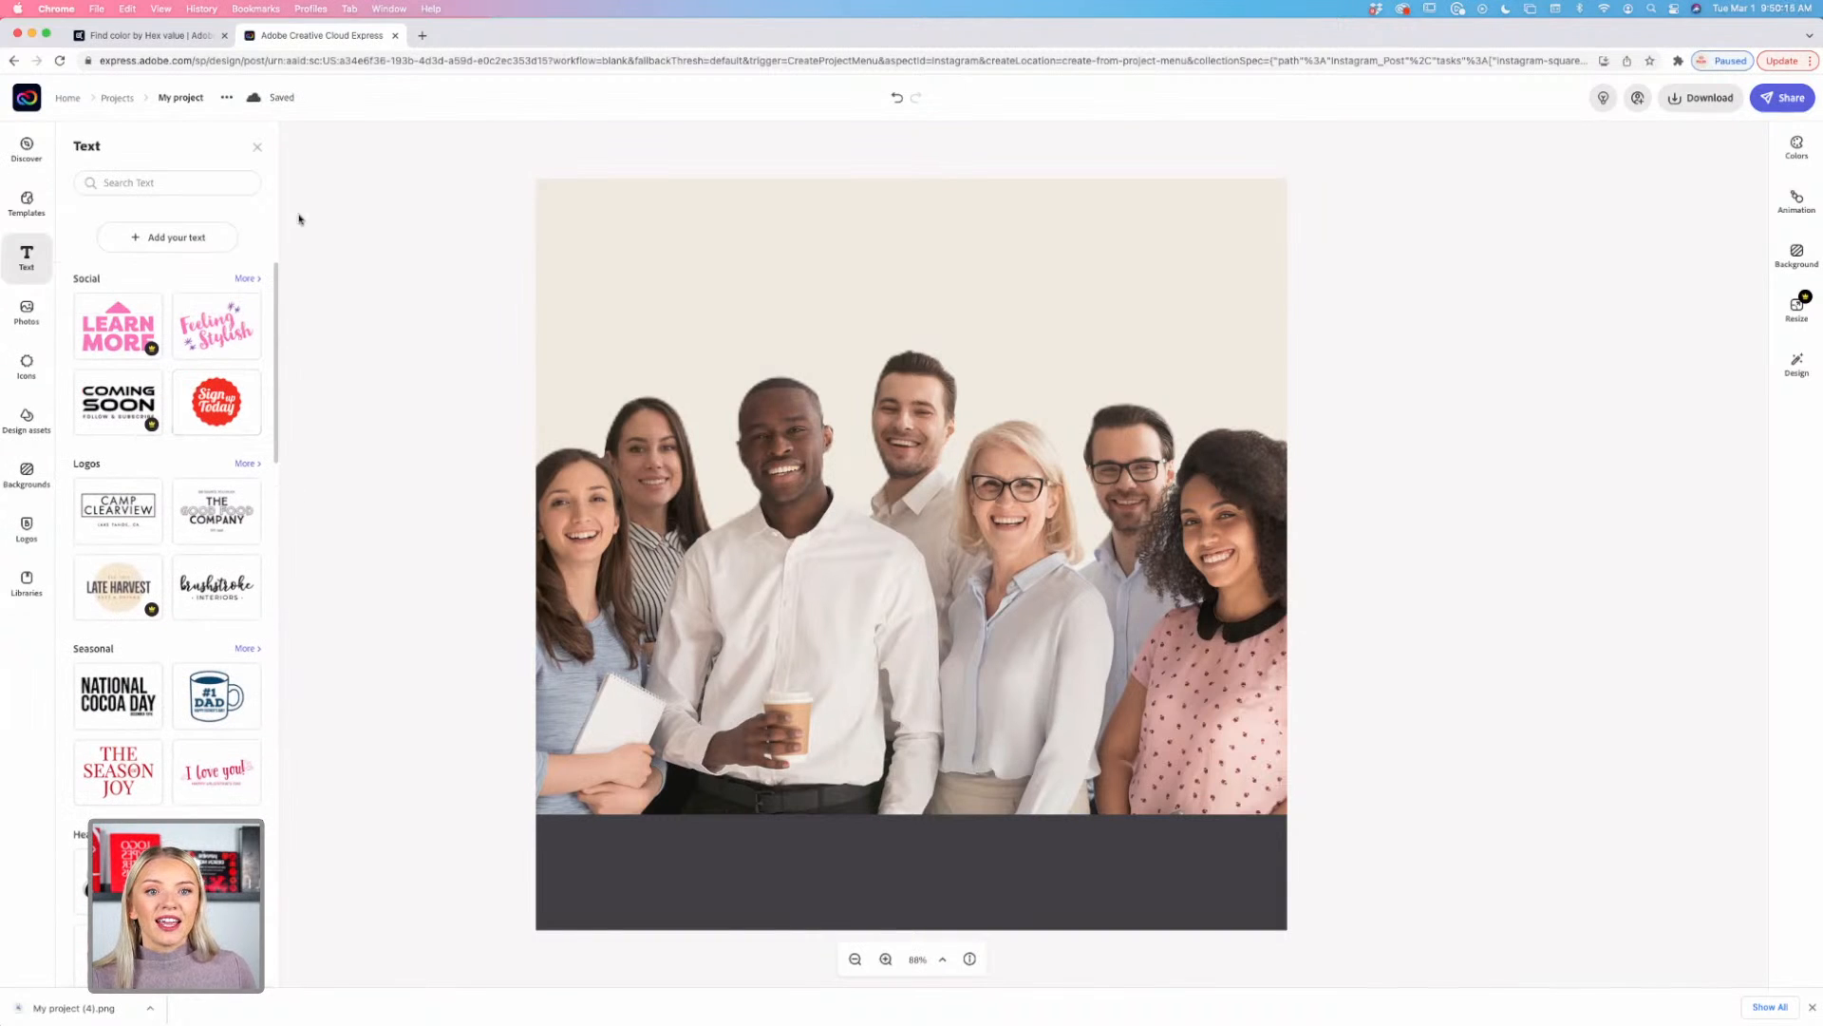
{"action": "left_click", "coordinate": [330, 219]}
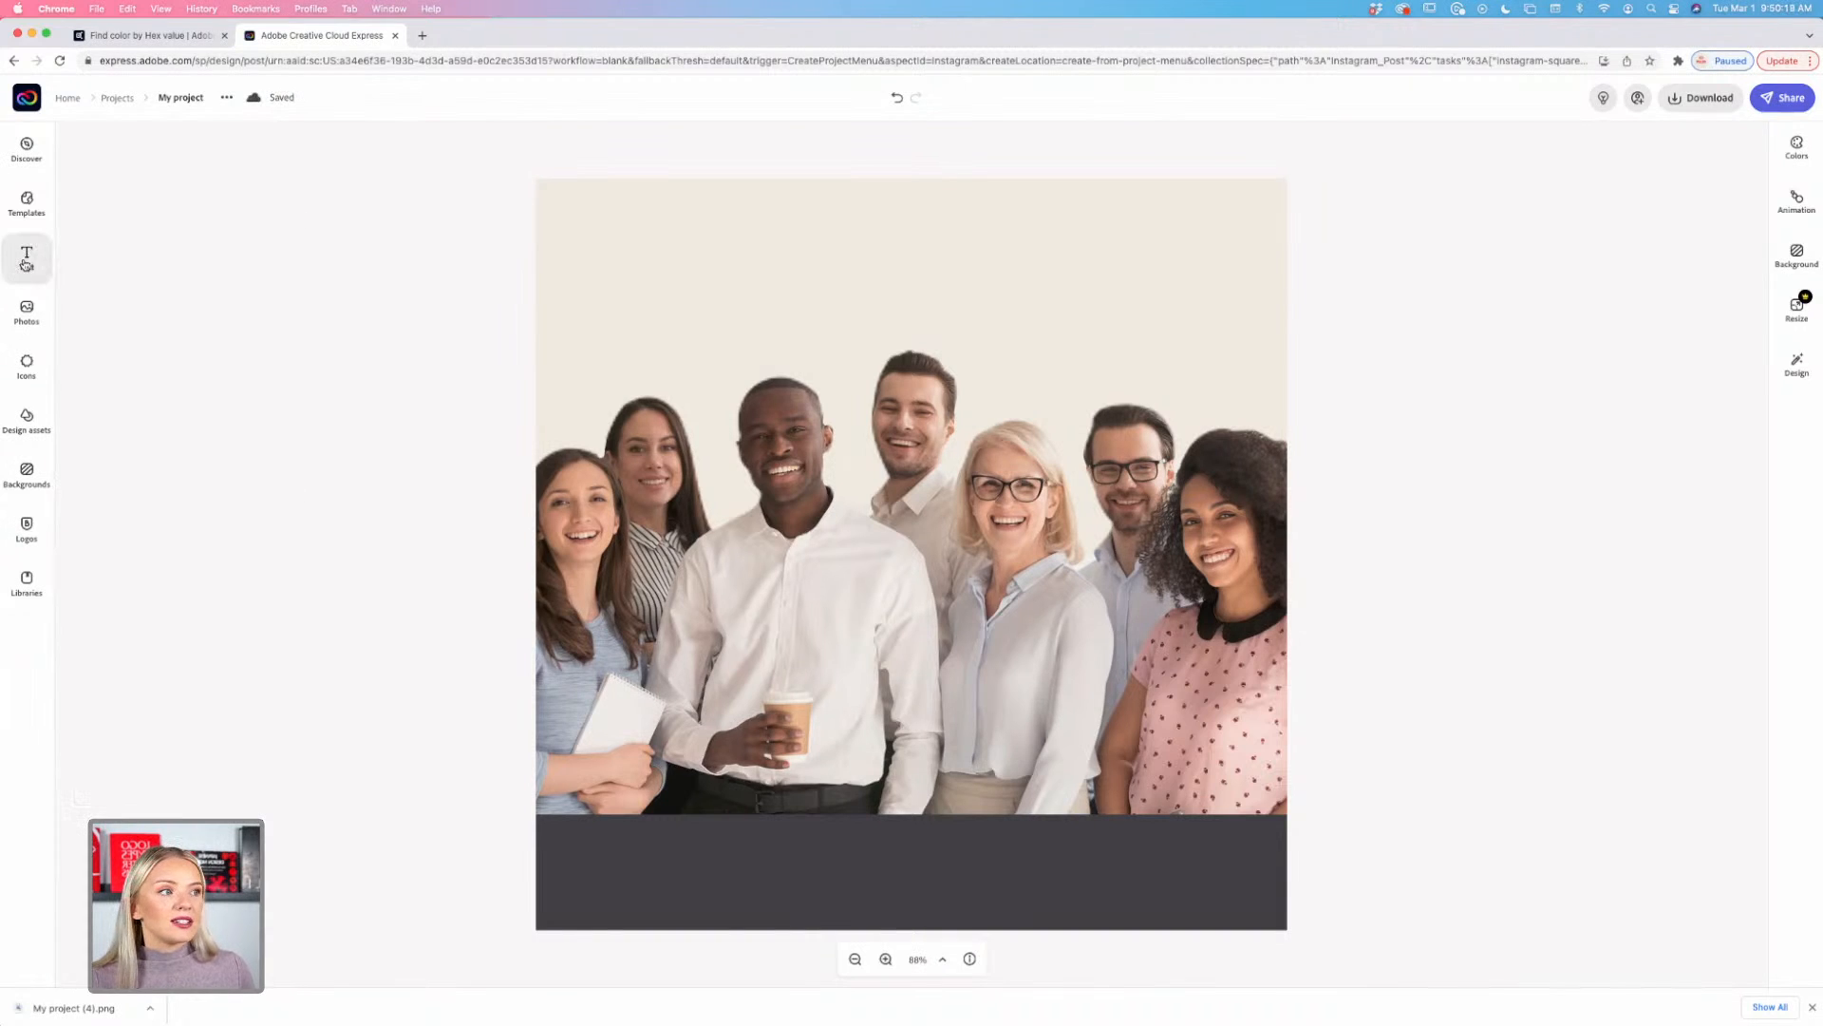
Step: Add the "National Cocoa Day" text design from the Seasonal group and move it to the canvas's upper edge
{"action": "left_click", "coordinate": [27, 256]}
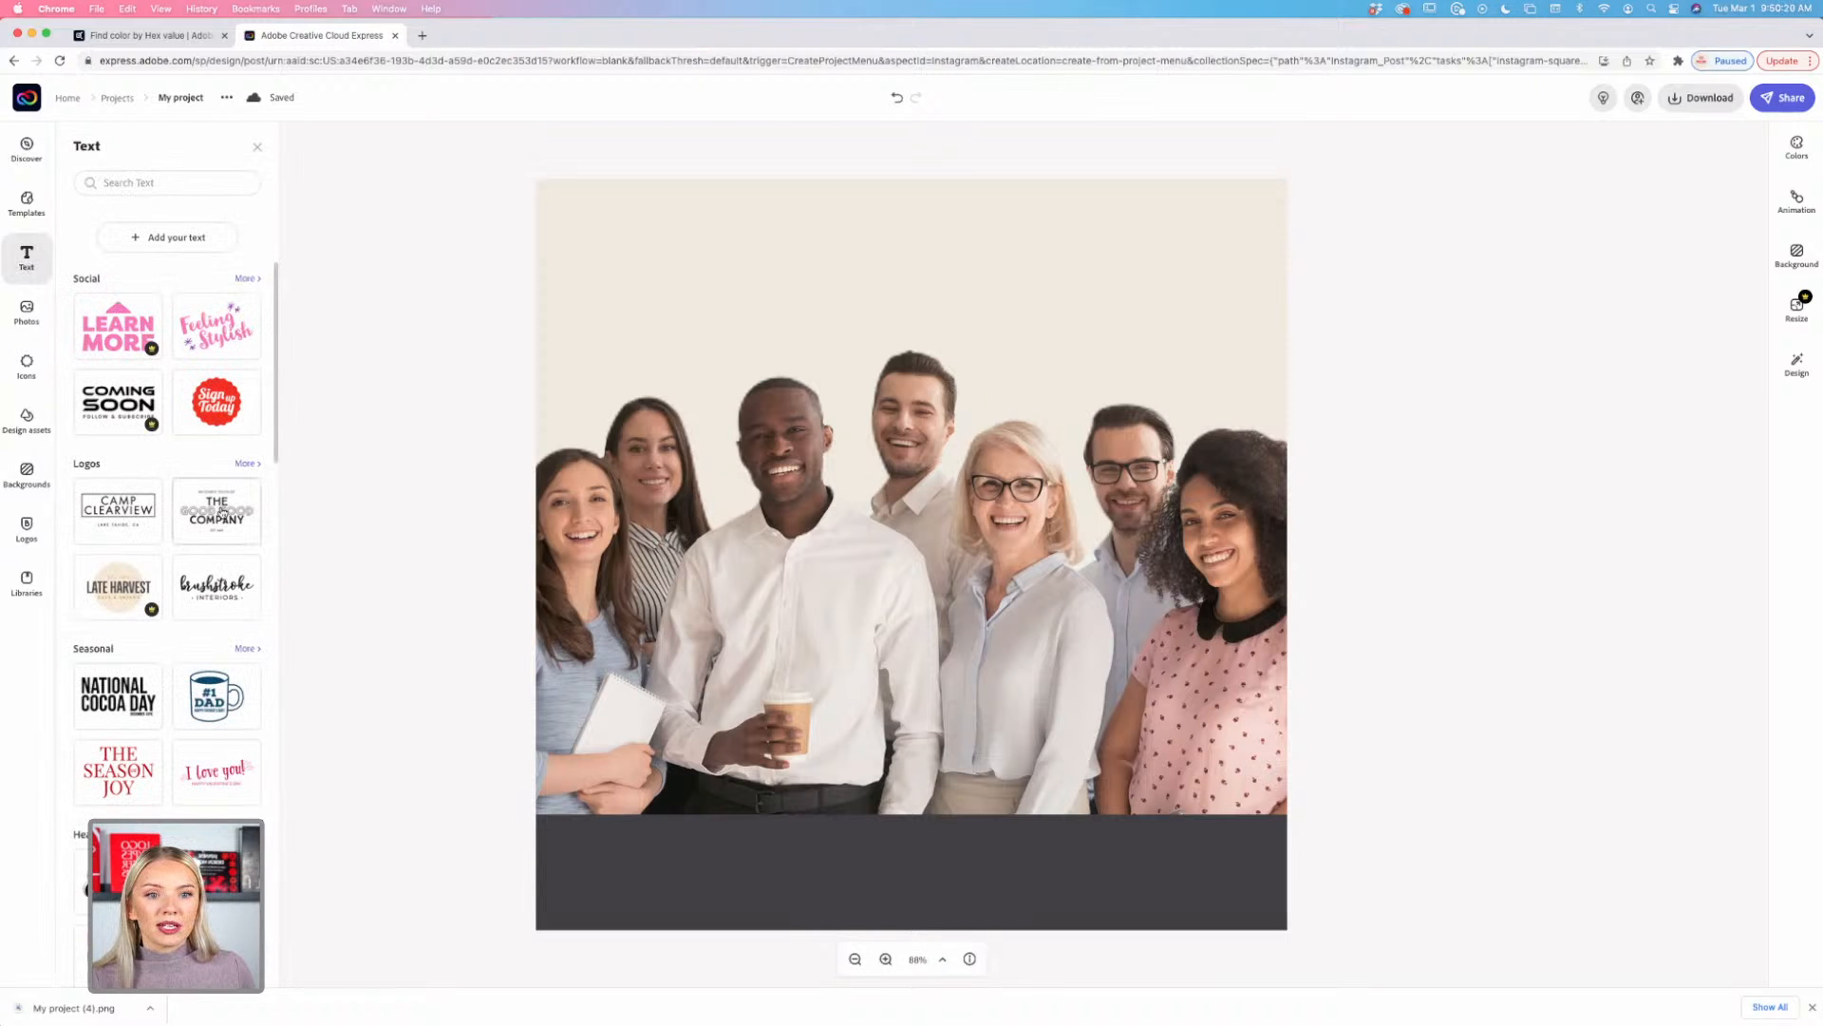
{"action": "scroll", "coordinate": [221, 513], "scroll_direction": "down", "scroll_amount": 4}
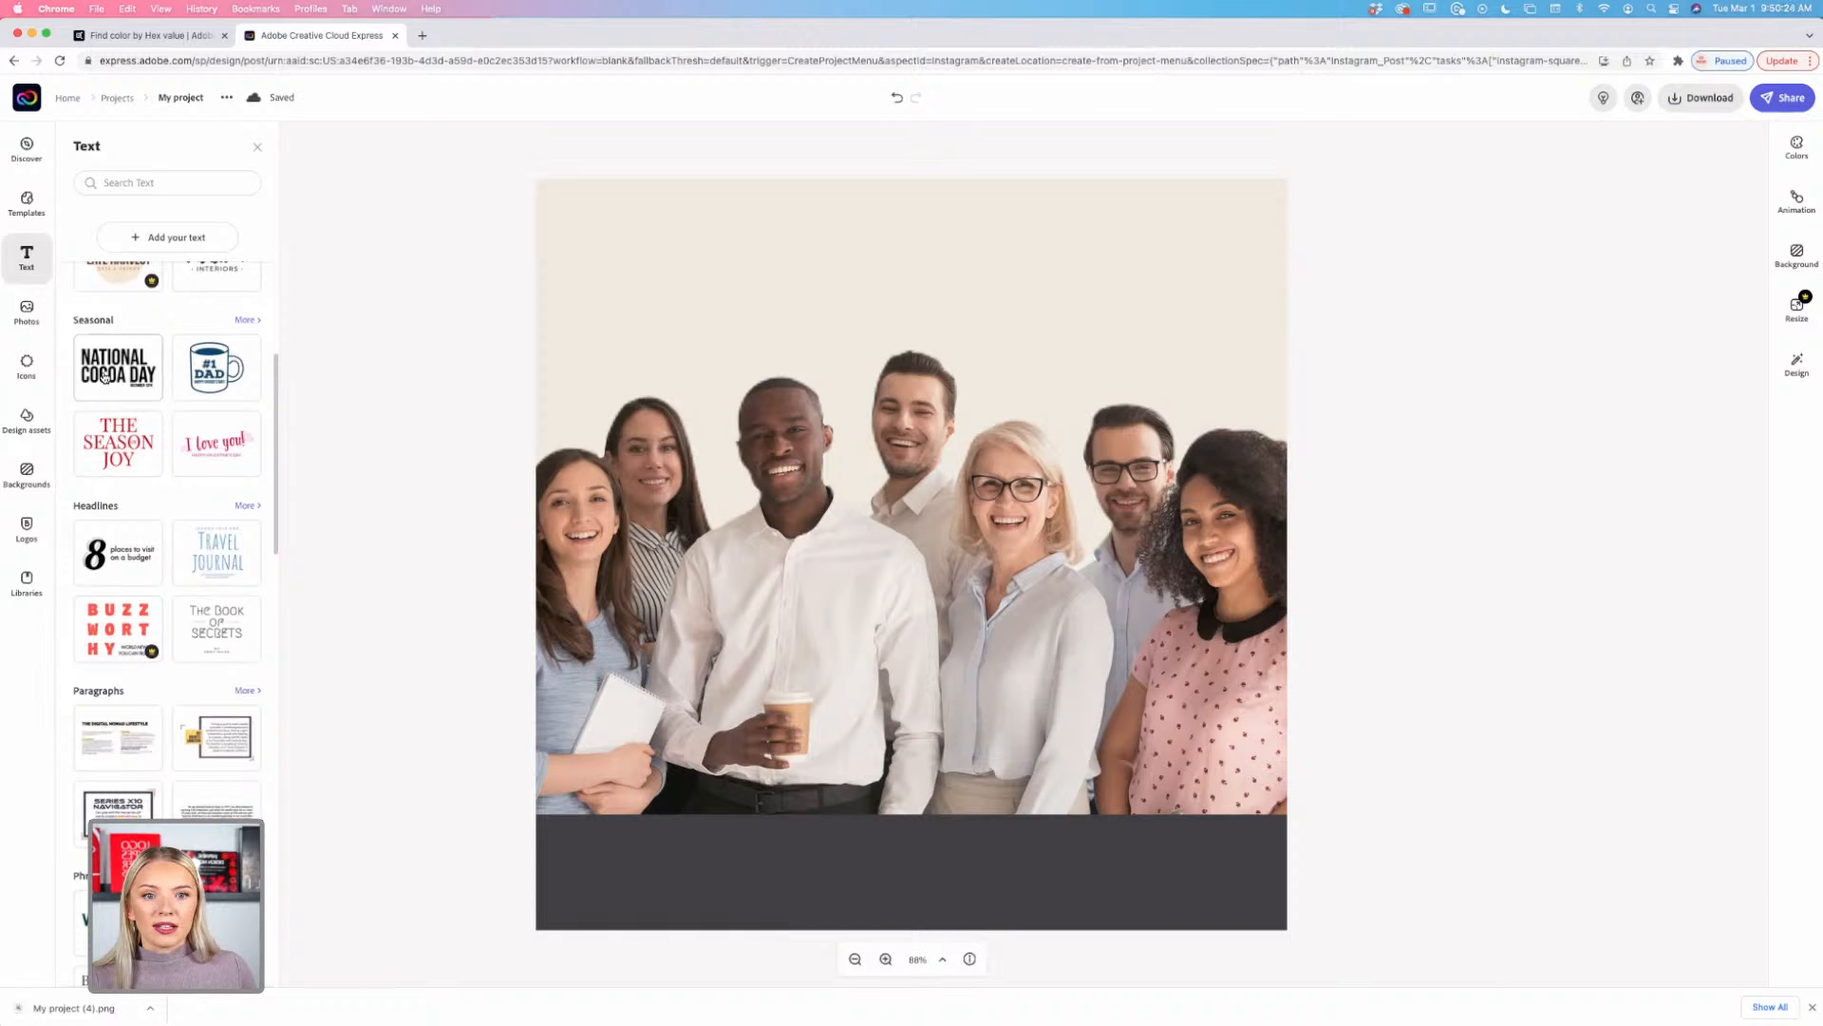
{"action": "left_click", "coordinate": [104, 376]}
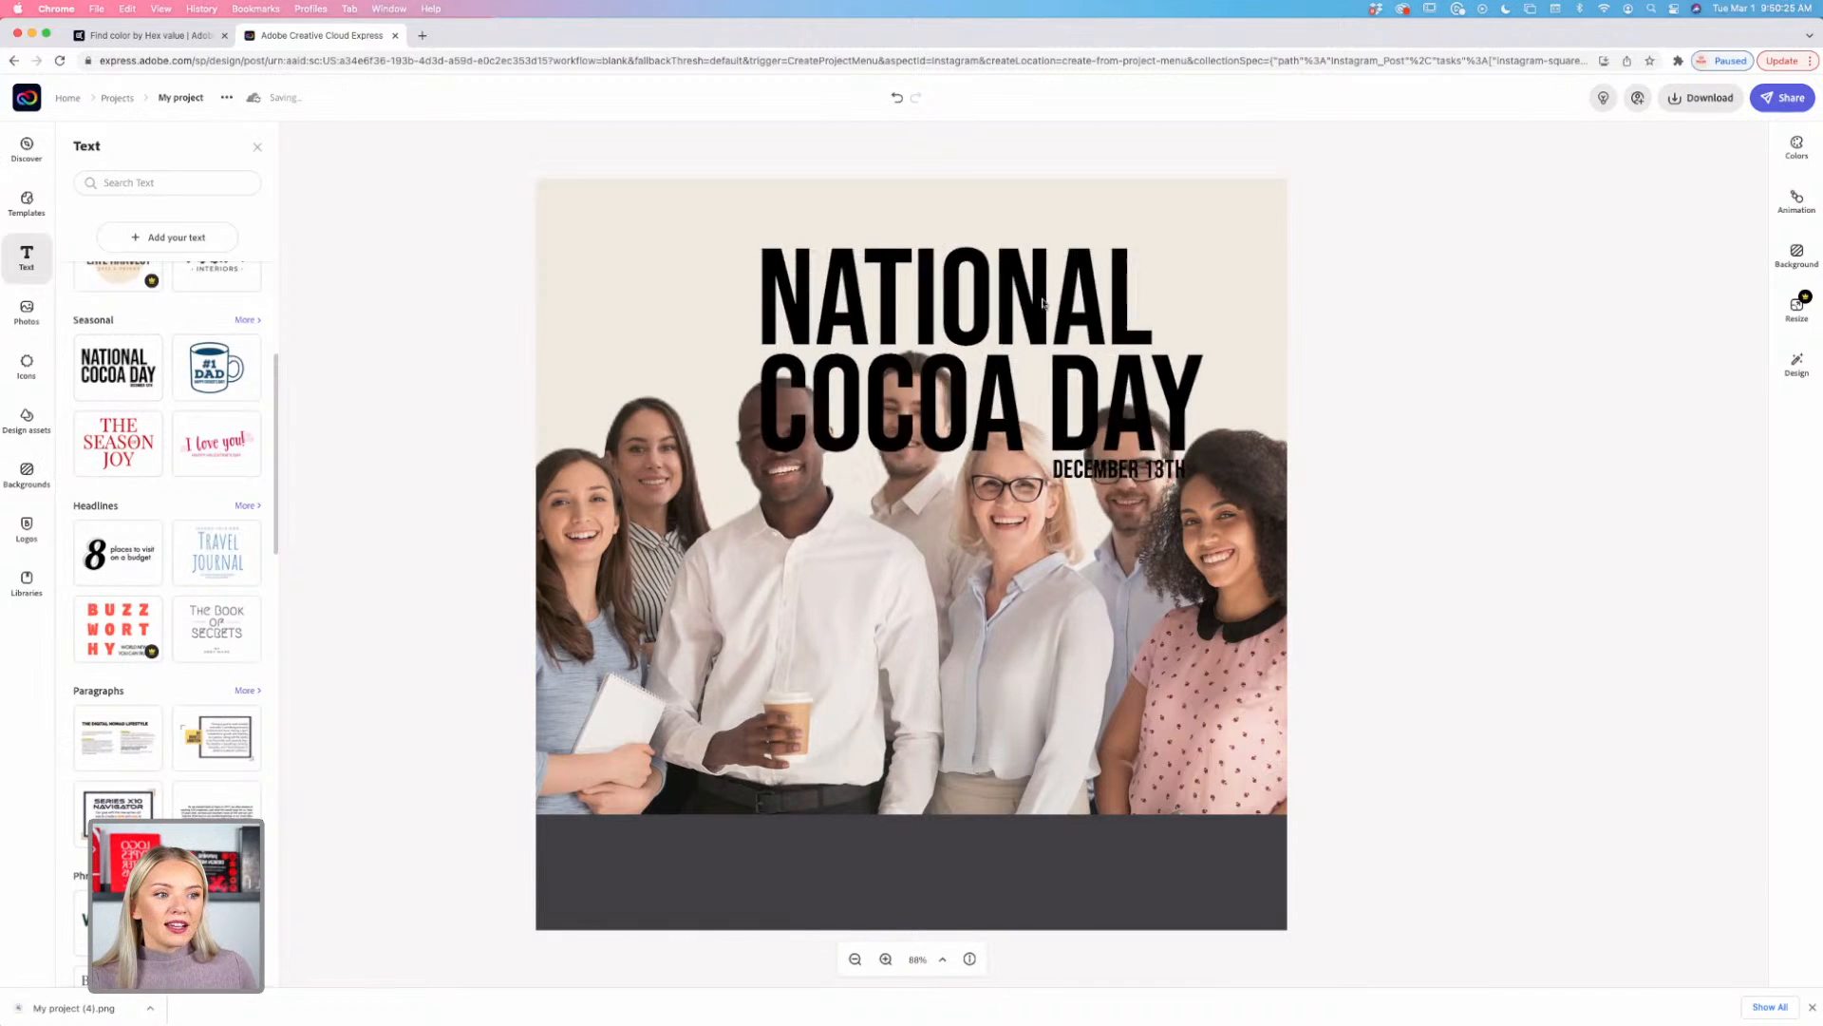
{"action": "left_click", "coordinate": [923, 342]}
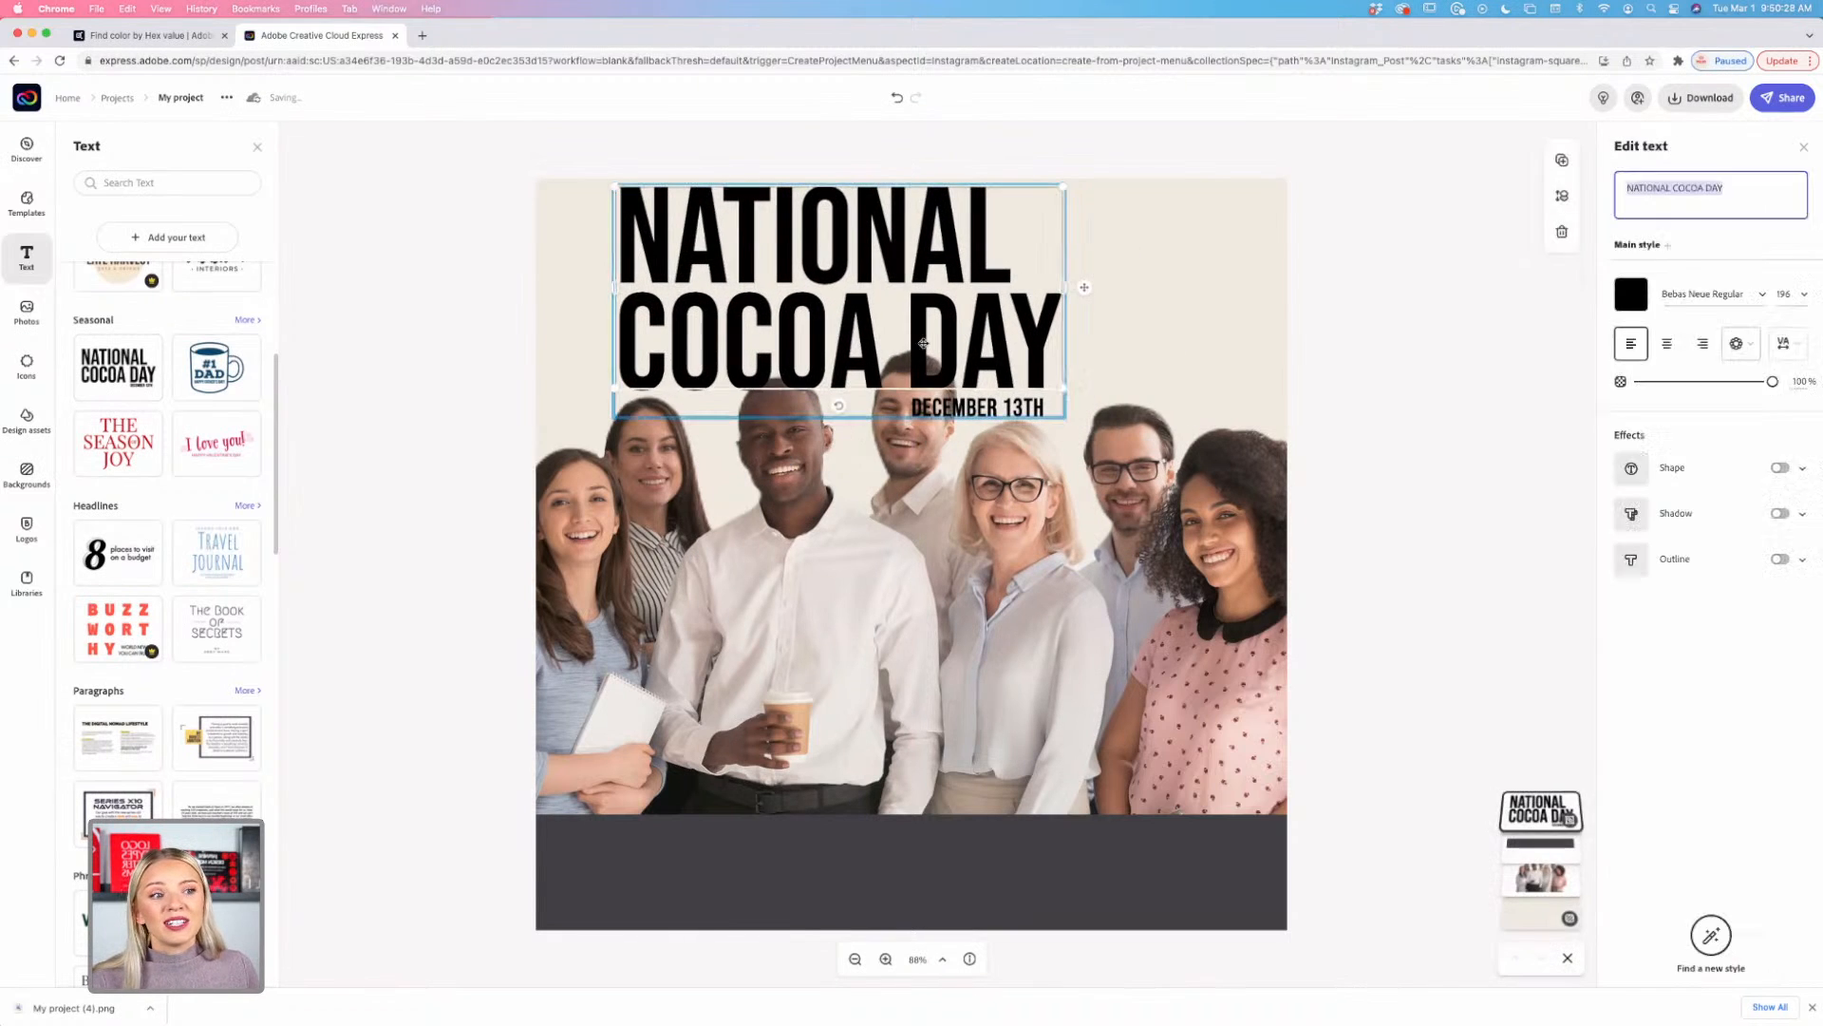
{"action": "left_click", "coordinate": [1669, 189]}
{"action": "double_click", "coordinate": [1668, 189]}
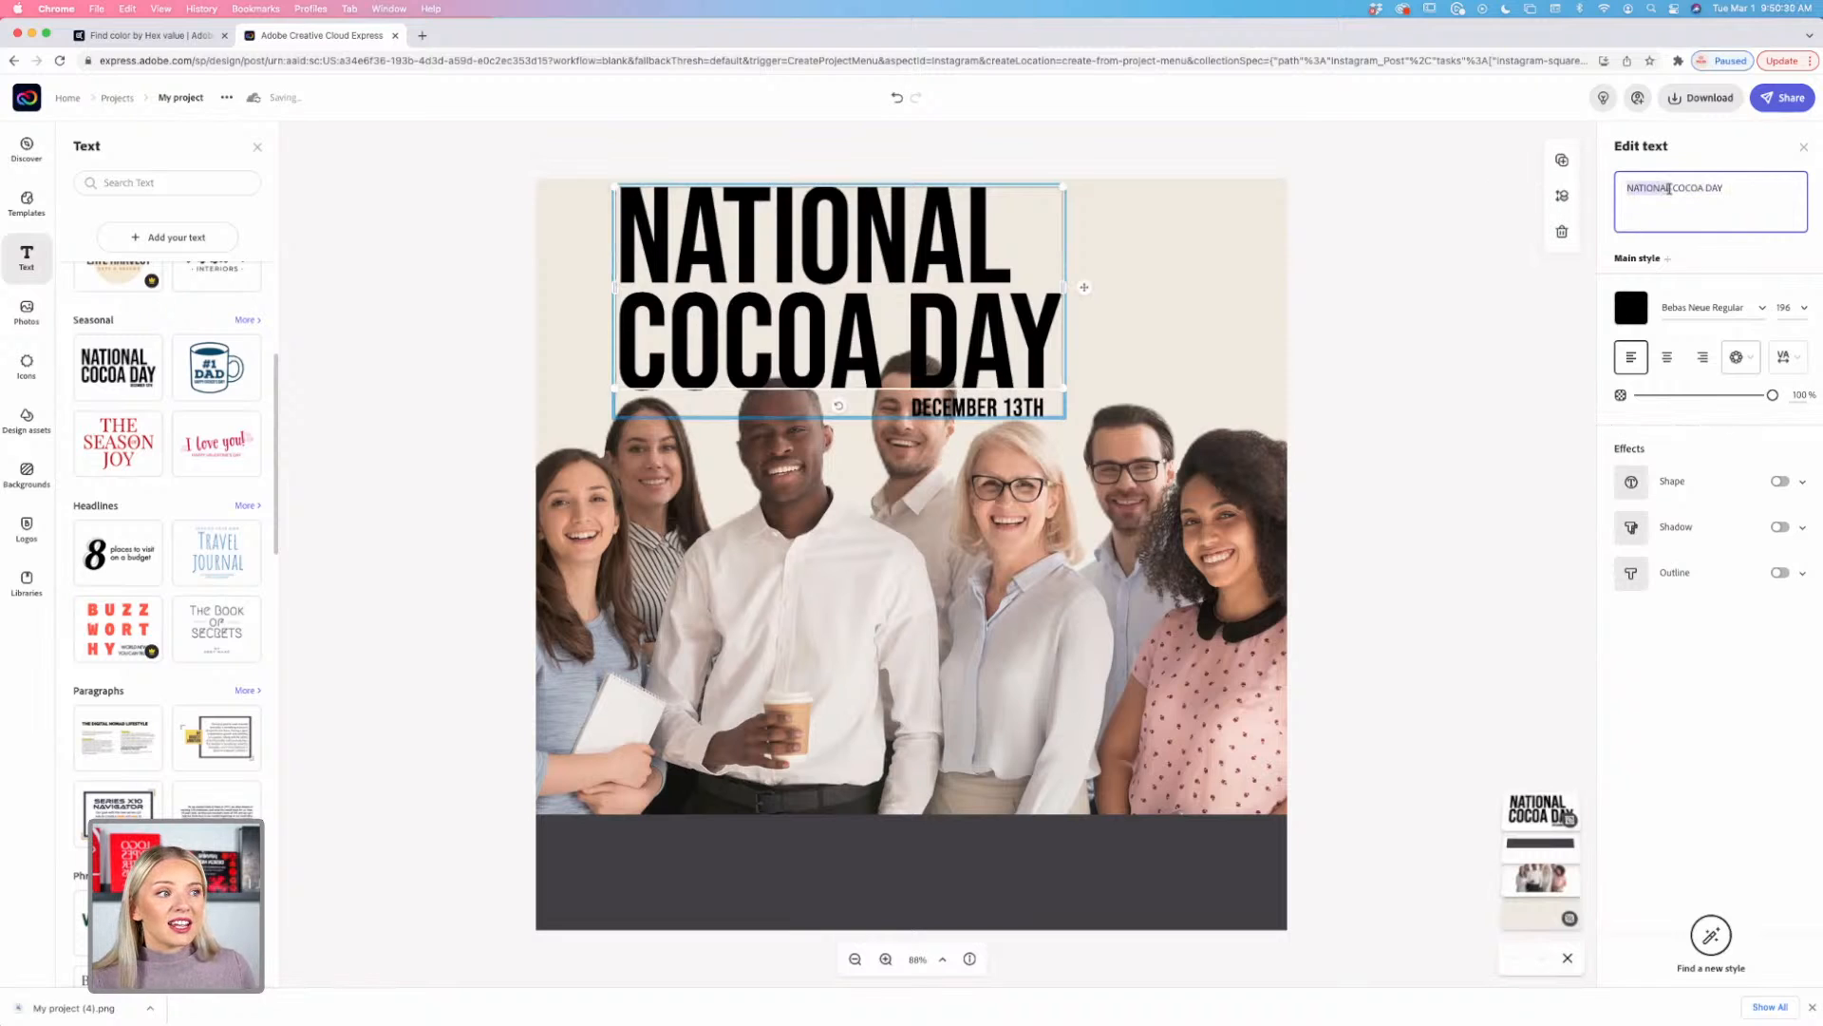
{"action": "triple_click", "coordinate": [1669, 189]}
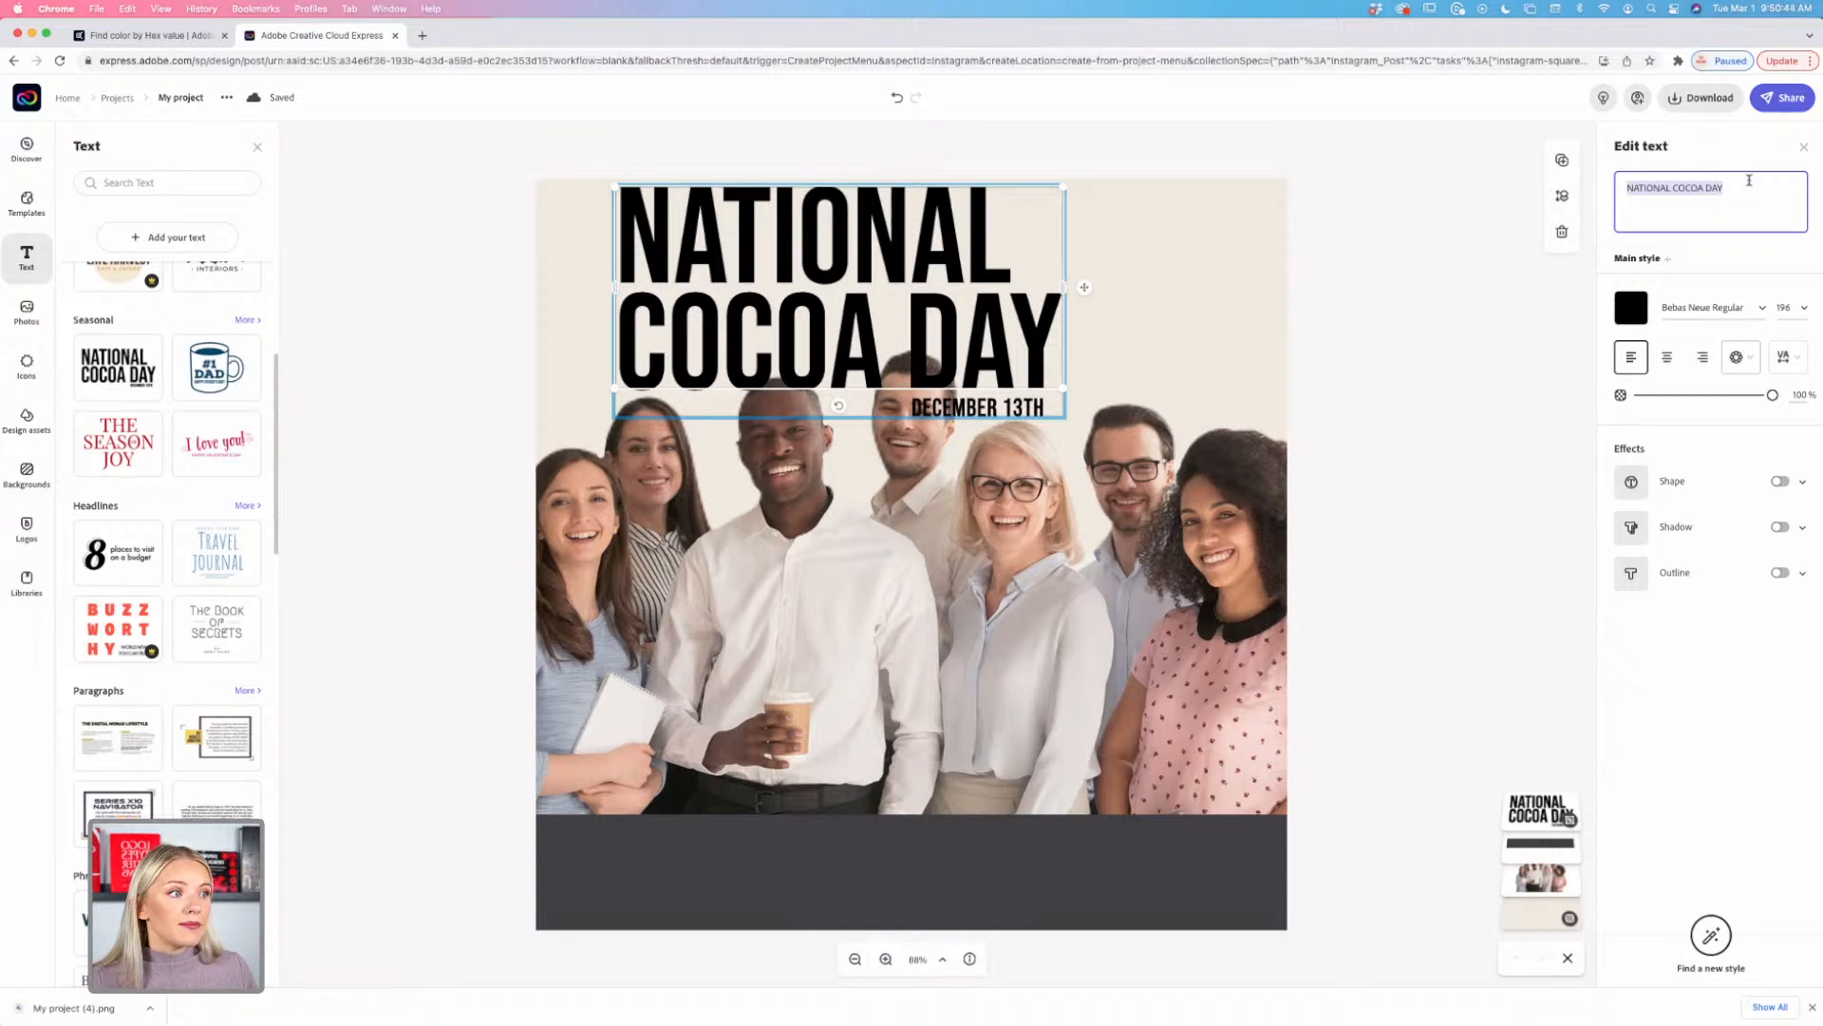
{"action": "key", "text": "BackSpace"}
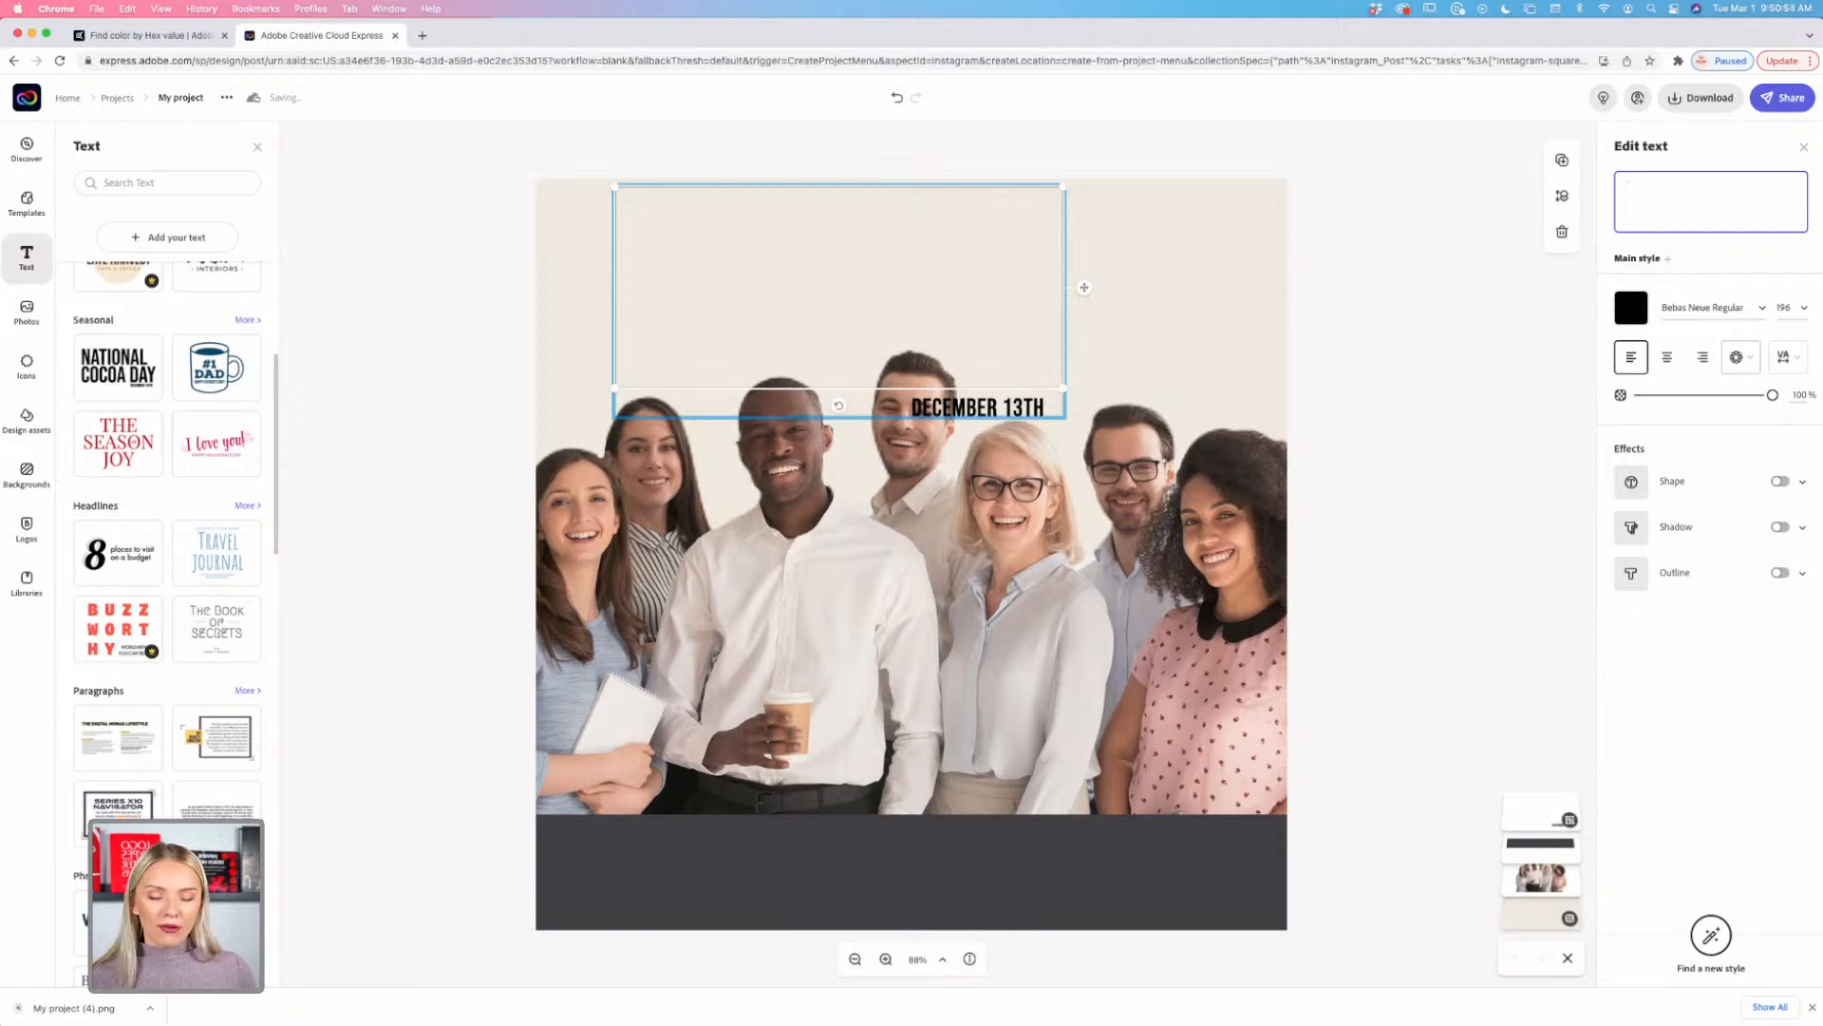
{"action": "type", "text": "ww"}
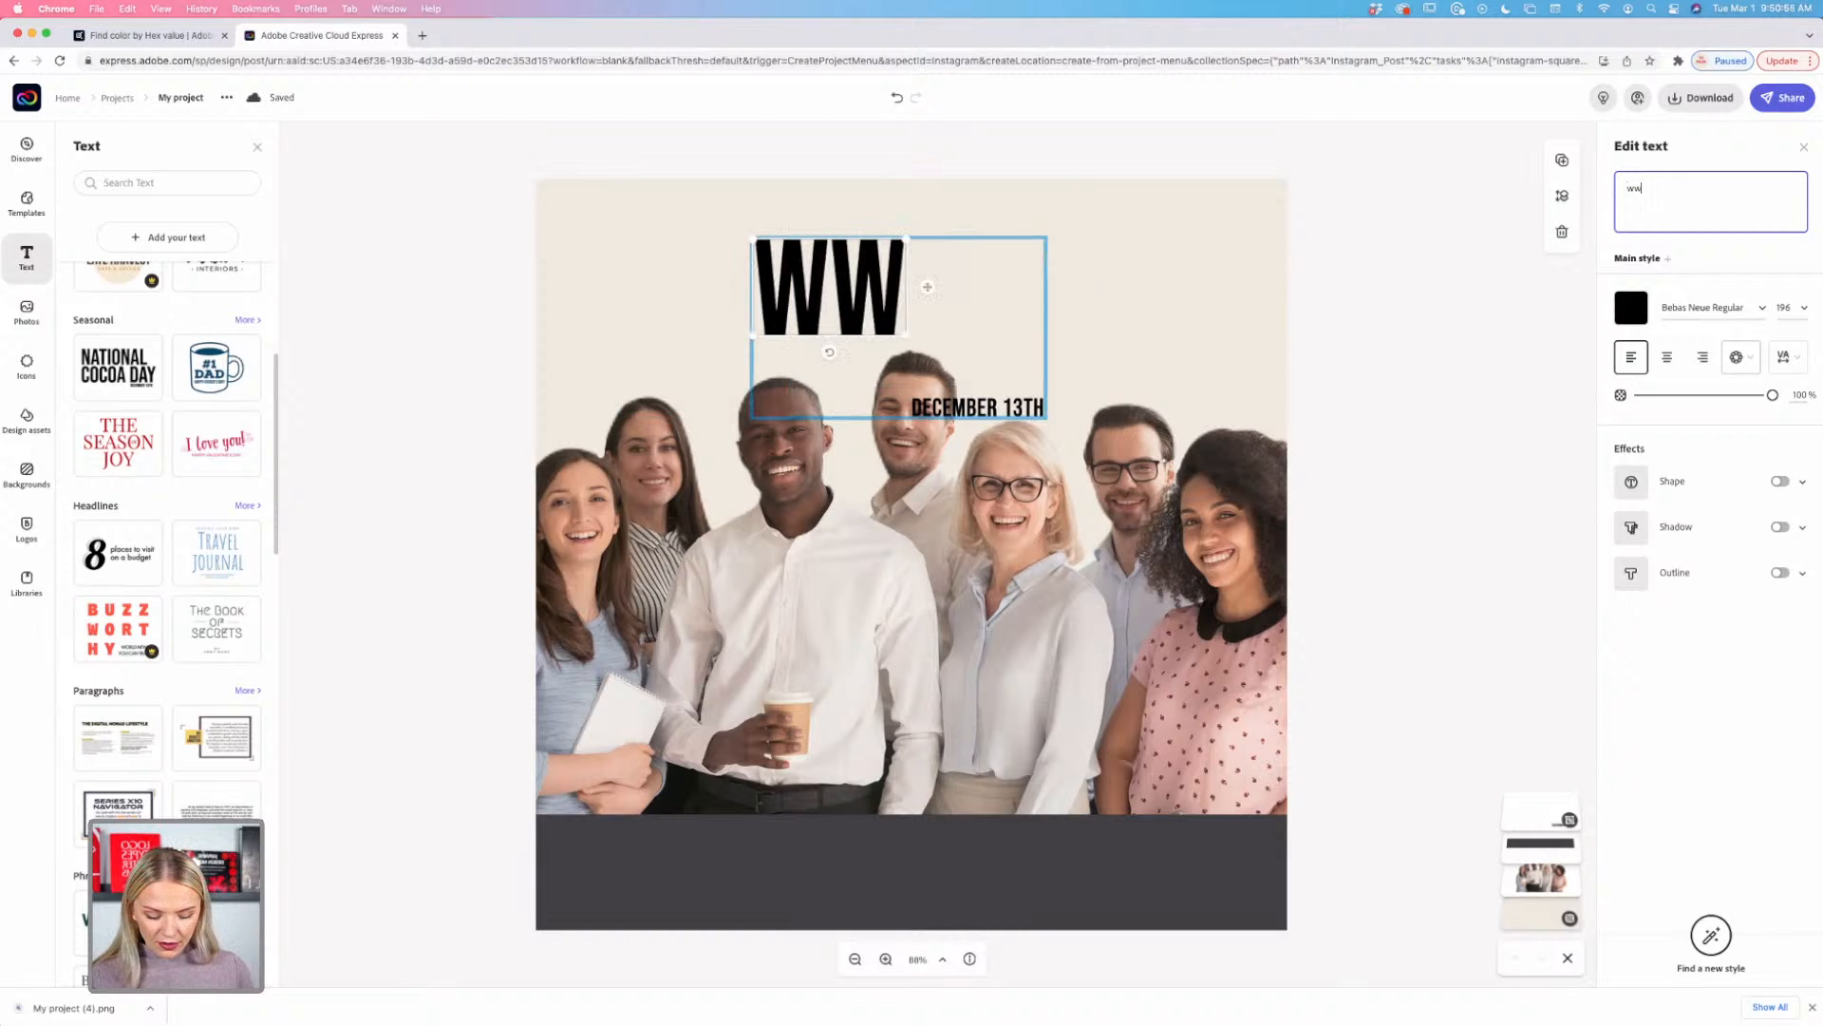
{"action": "type", "text": "w.wins"}
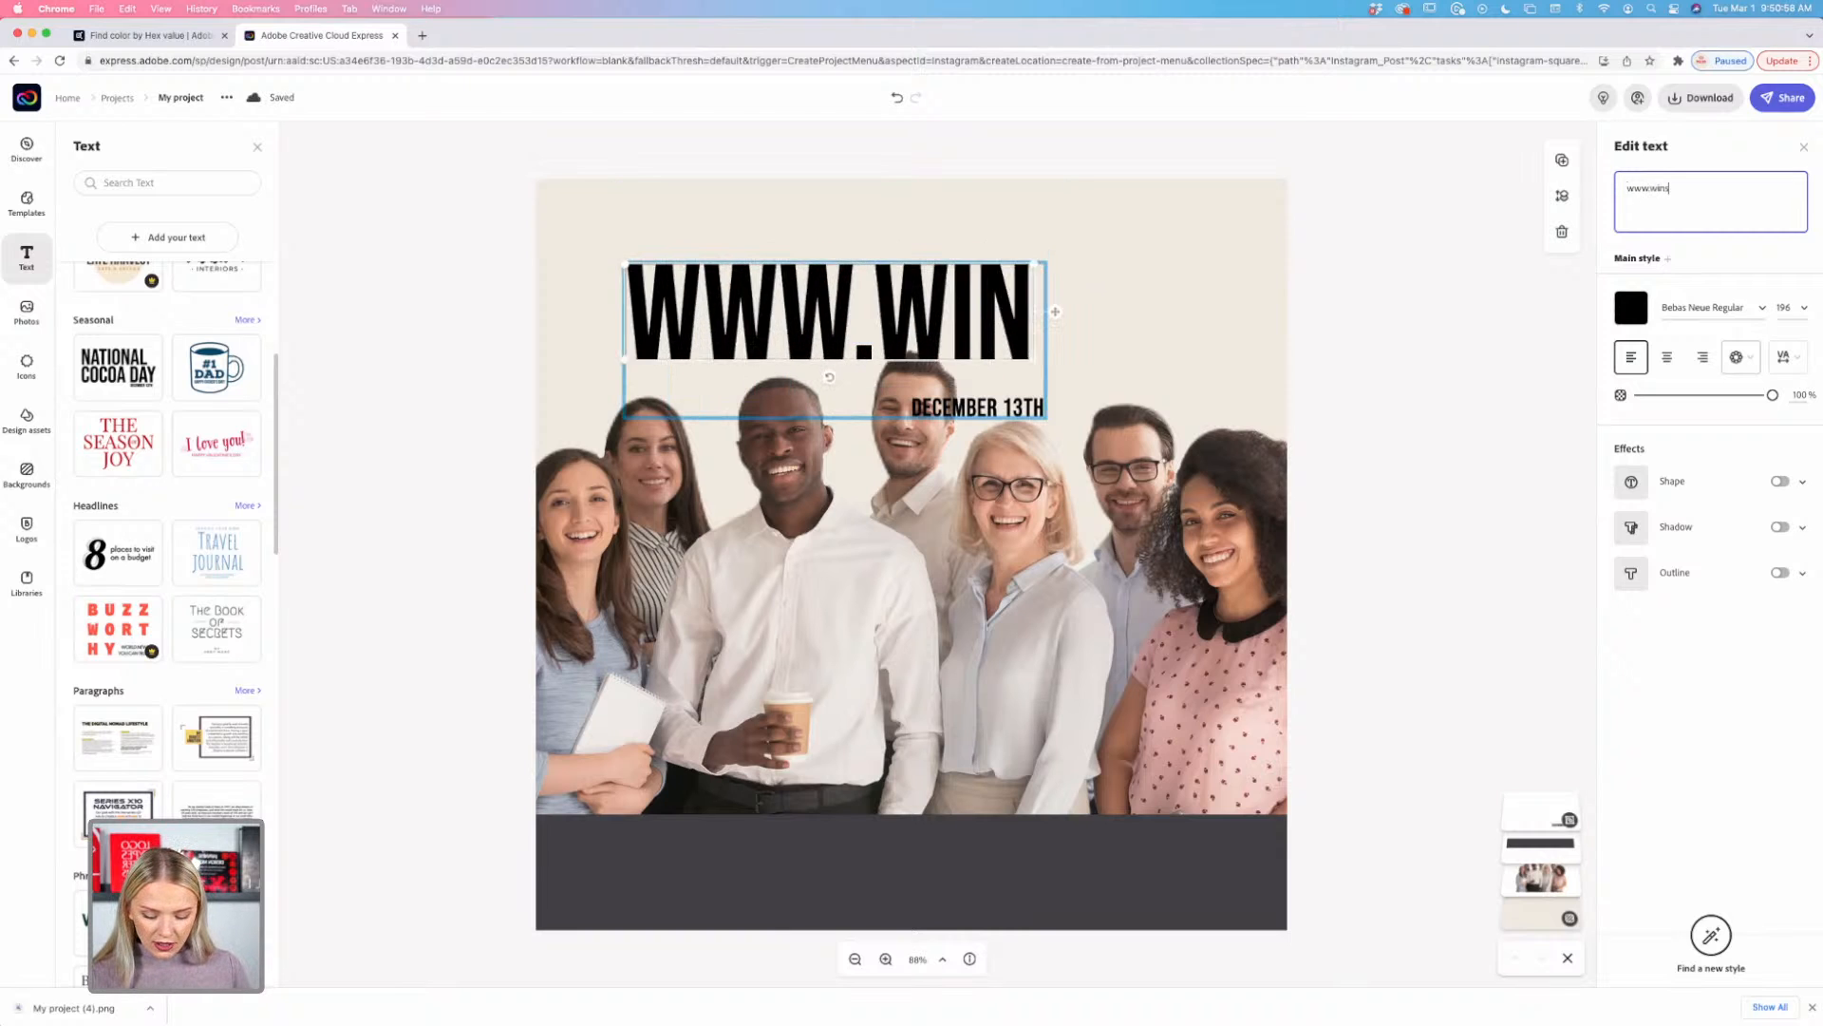
{"action": "type", "text": "tonmorri"}
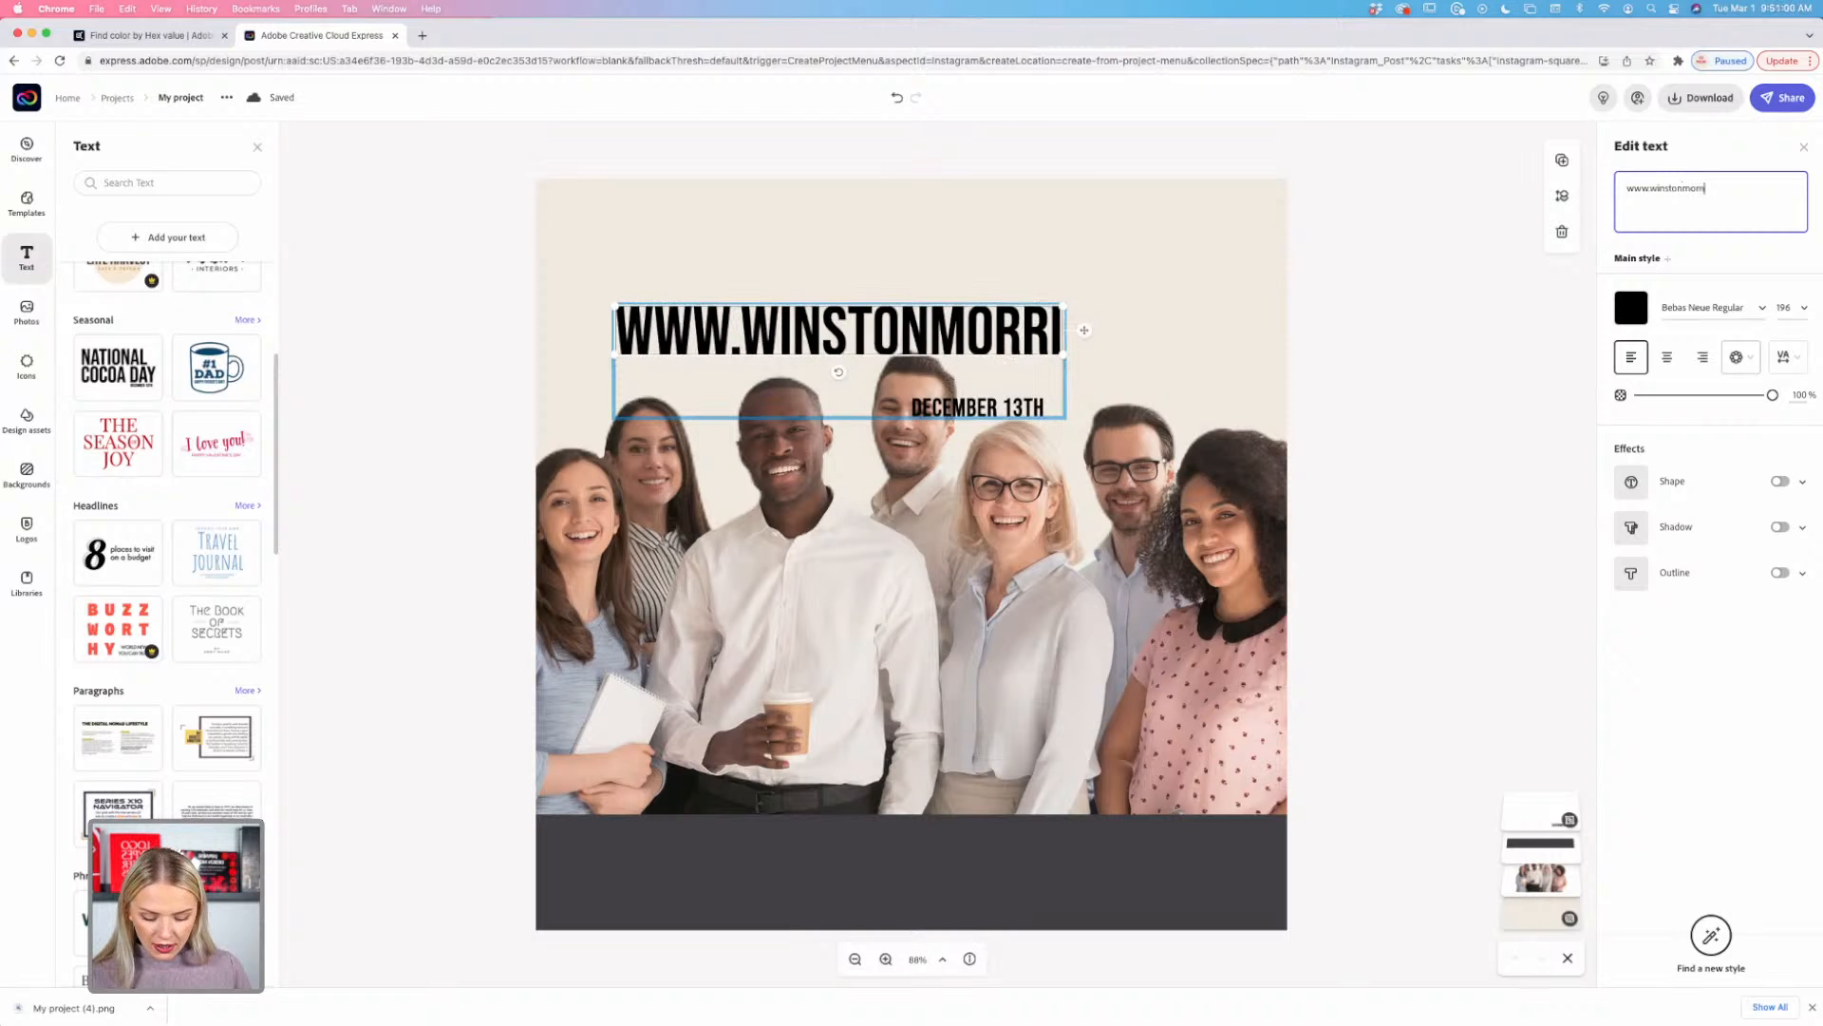
{"action": "type", "text": "s.com"}
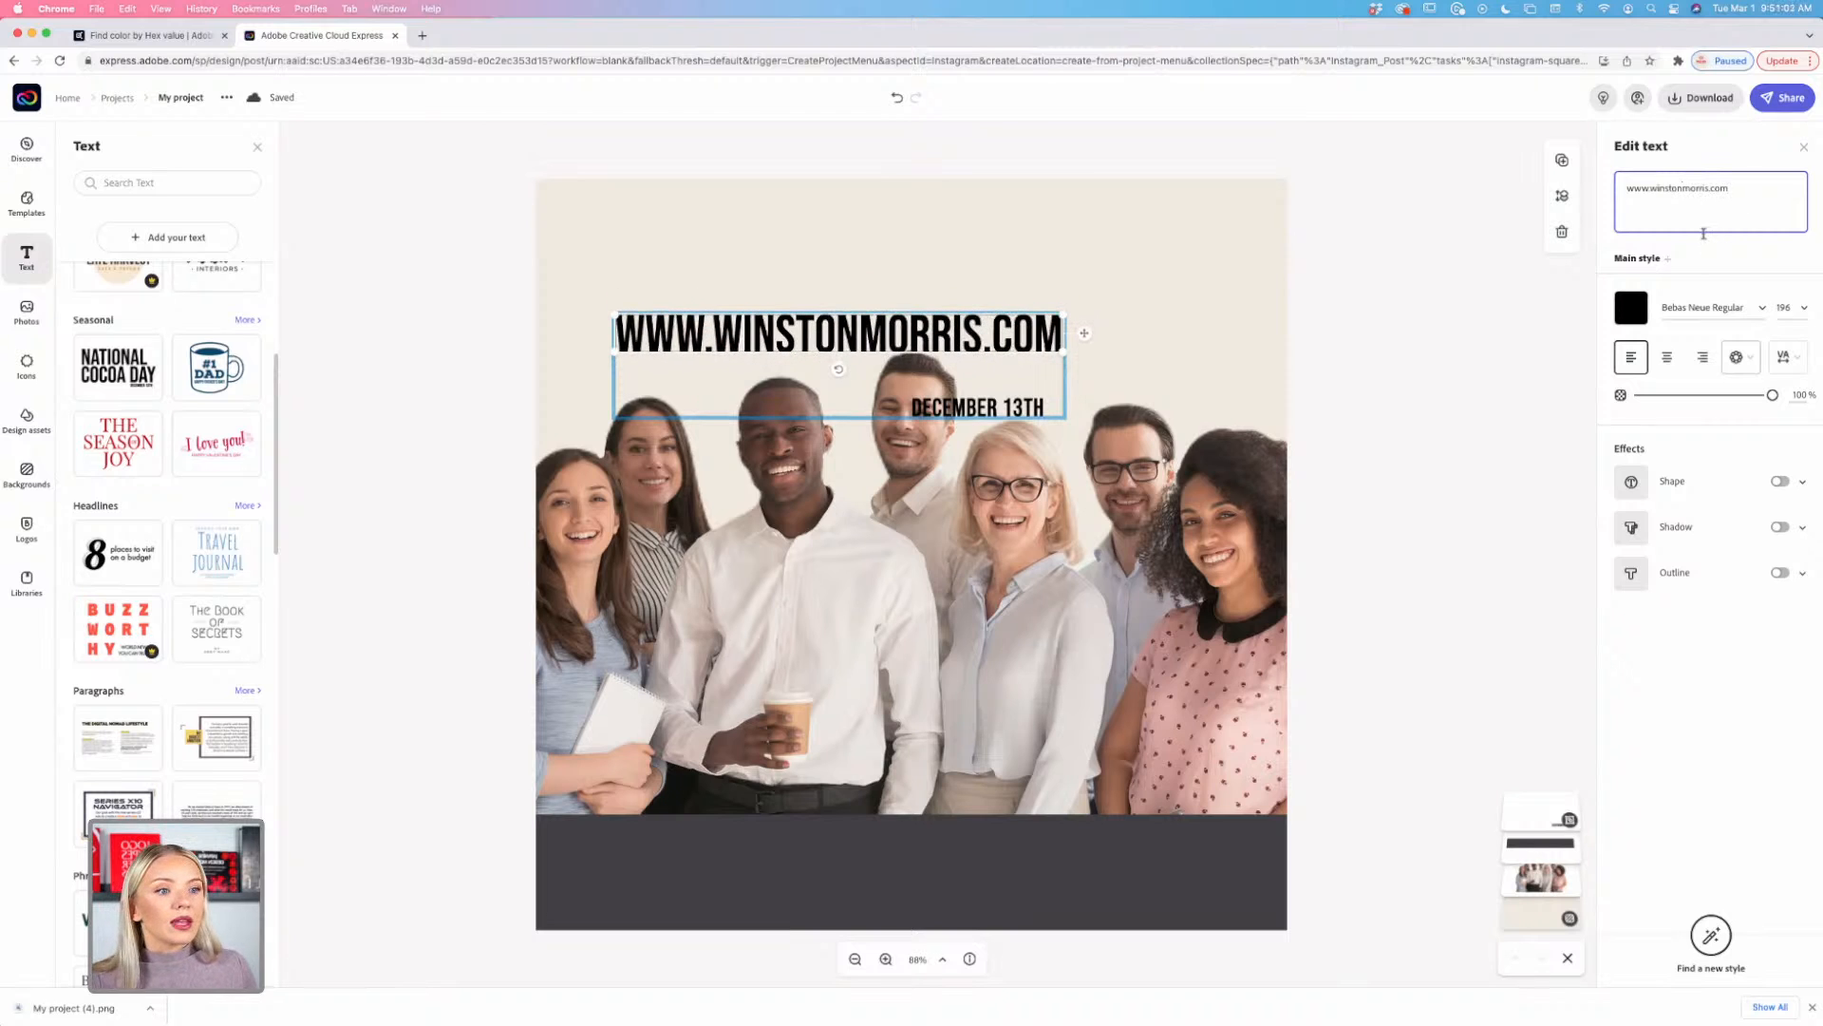
Step: Delete the "December 13th" line and move the website text to the center of the dark gray band
{"action": "left_click", "coordinate": [957, 408]}
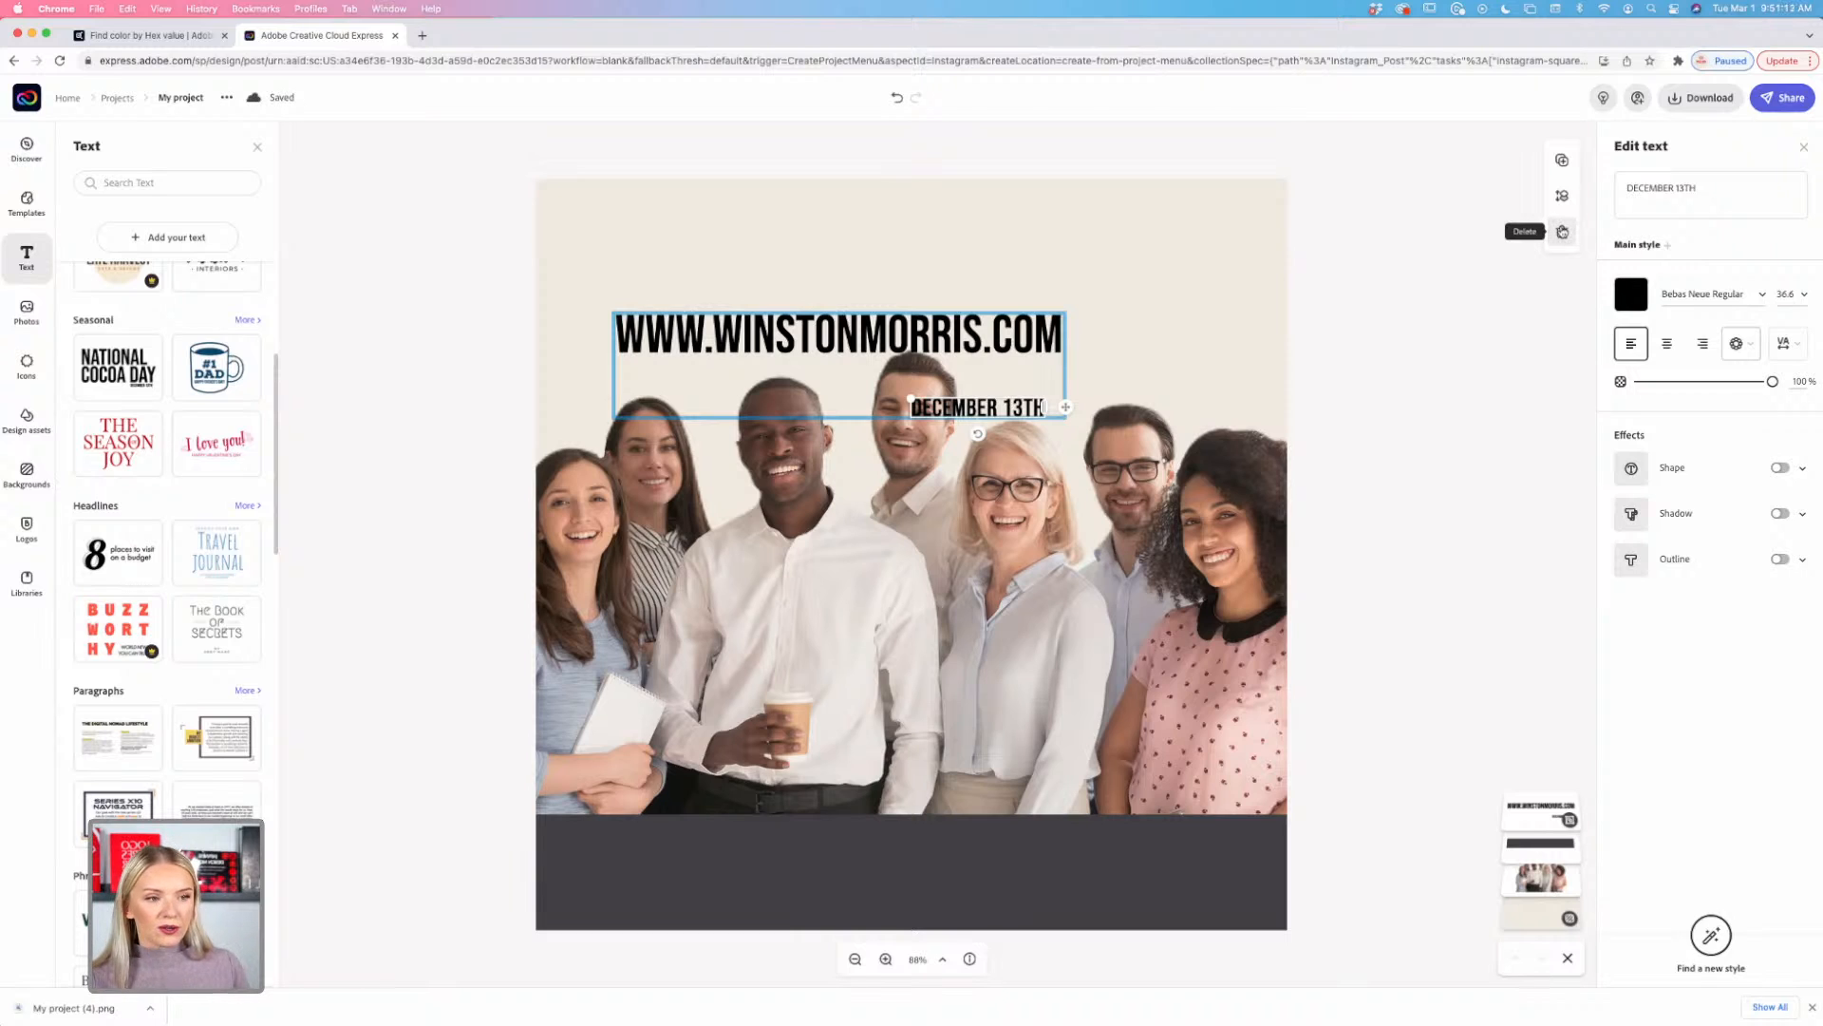
{"action": "left_click", "coordinate": [1562, 231]}
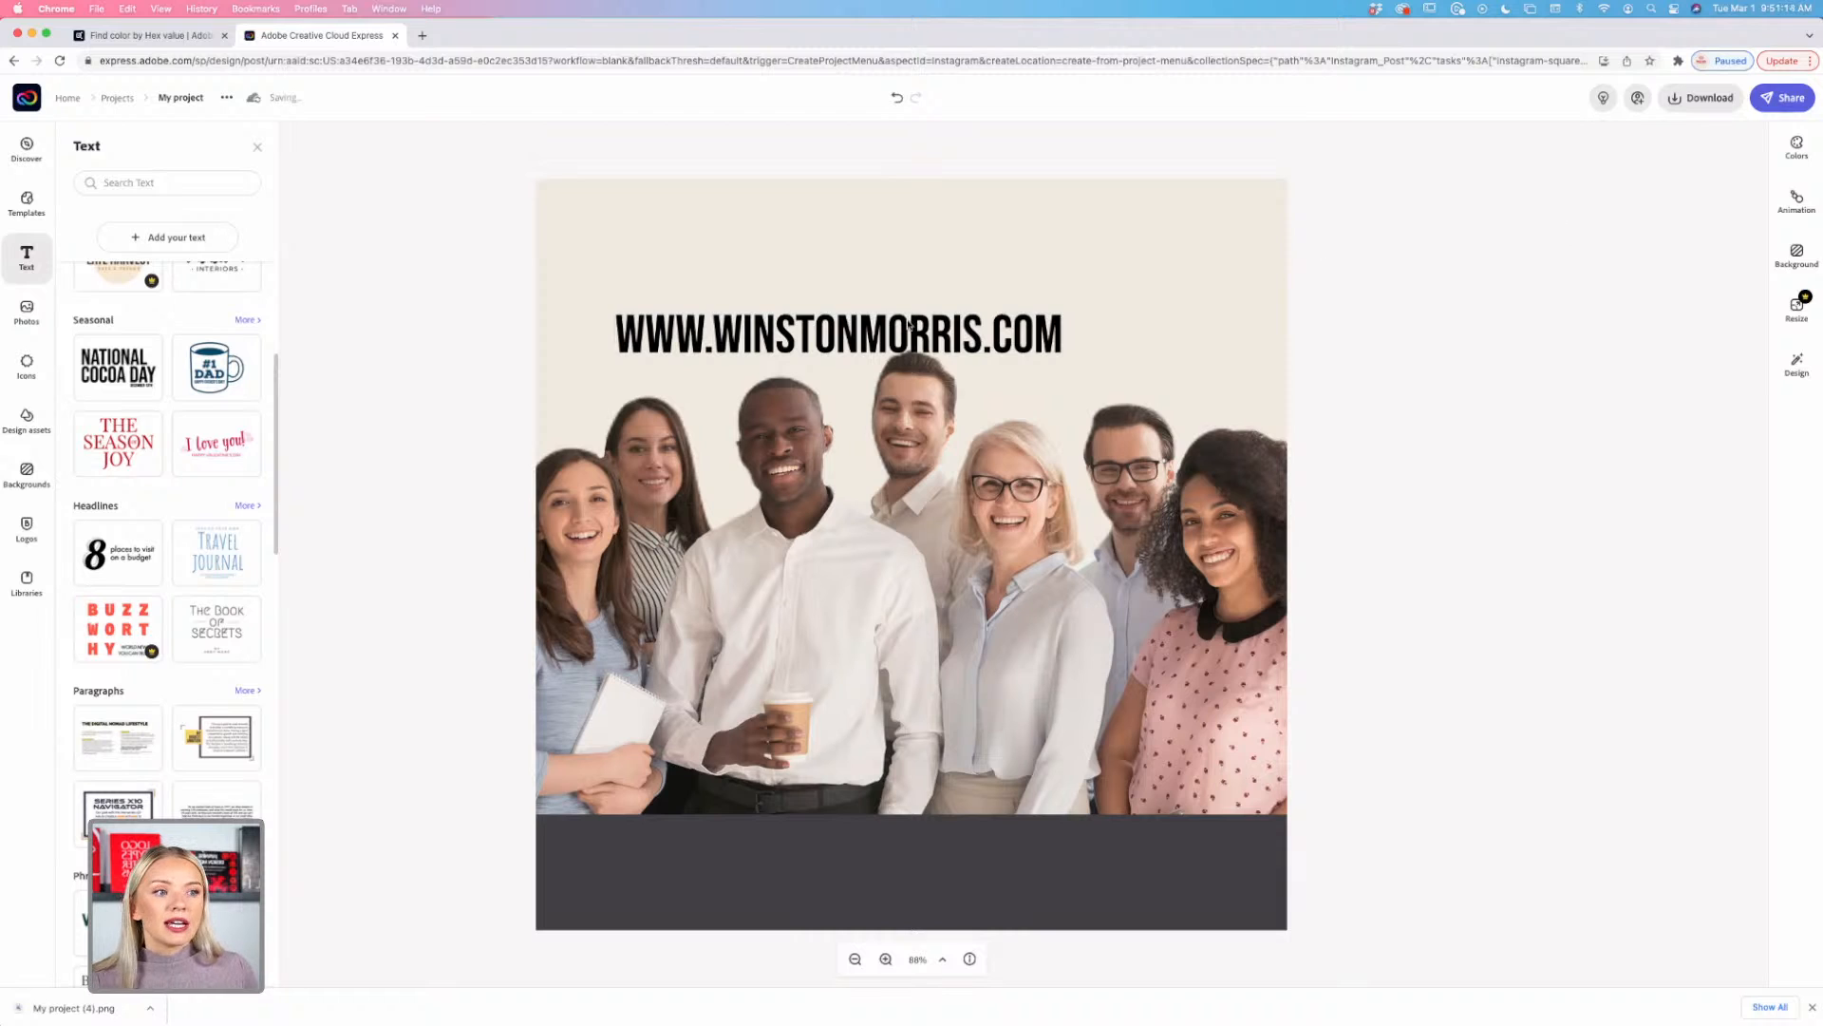
{"action": "left_click_drag", "start_coordinate": [913, 329], "coordinate": [991, 890]}
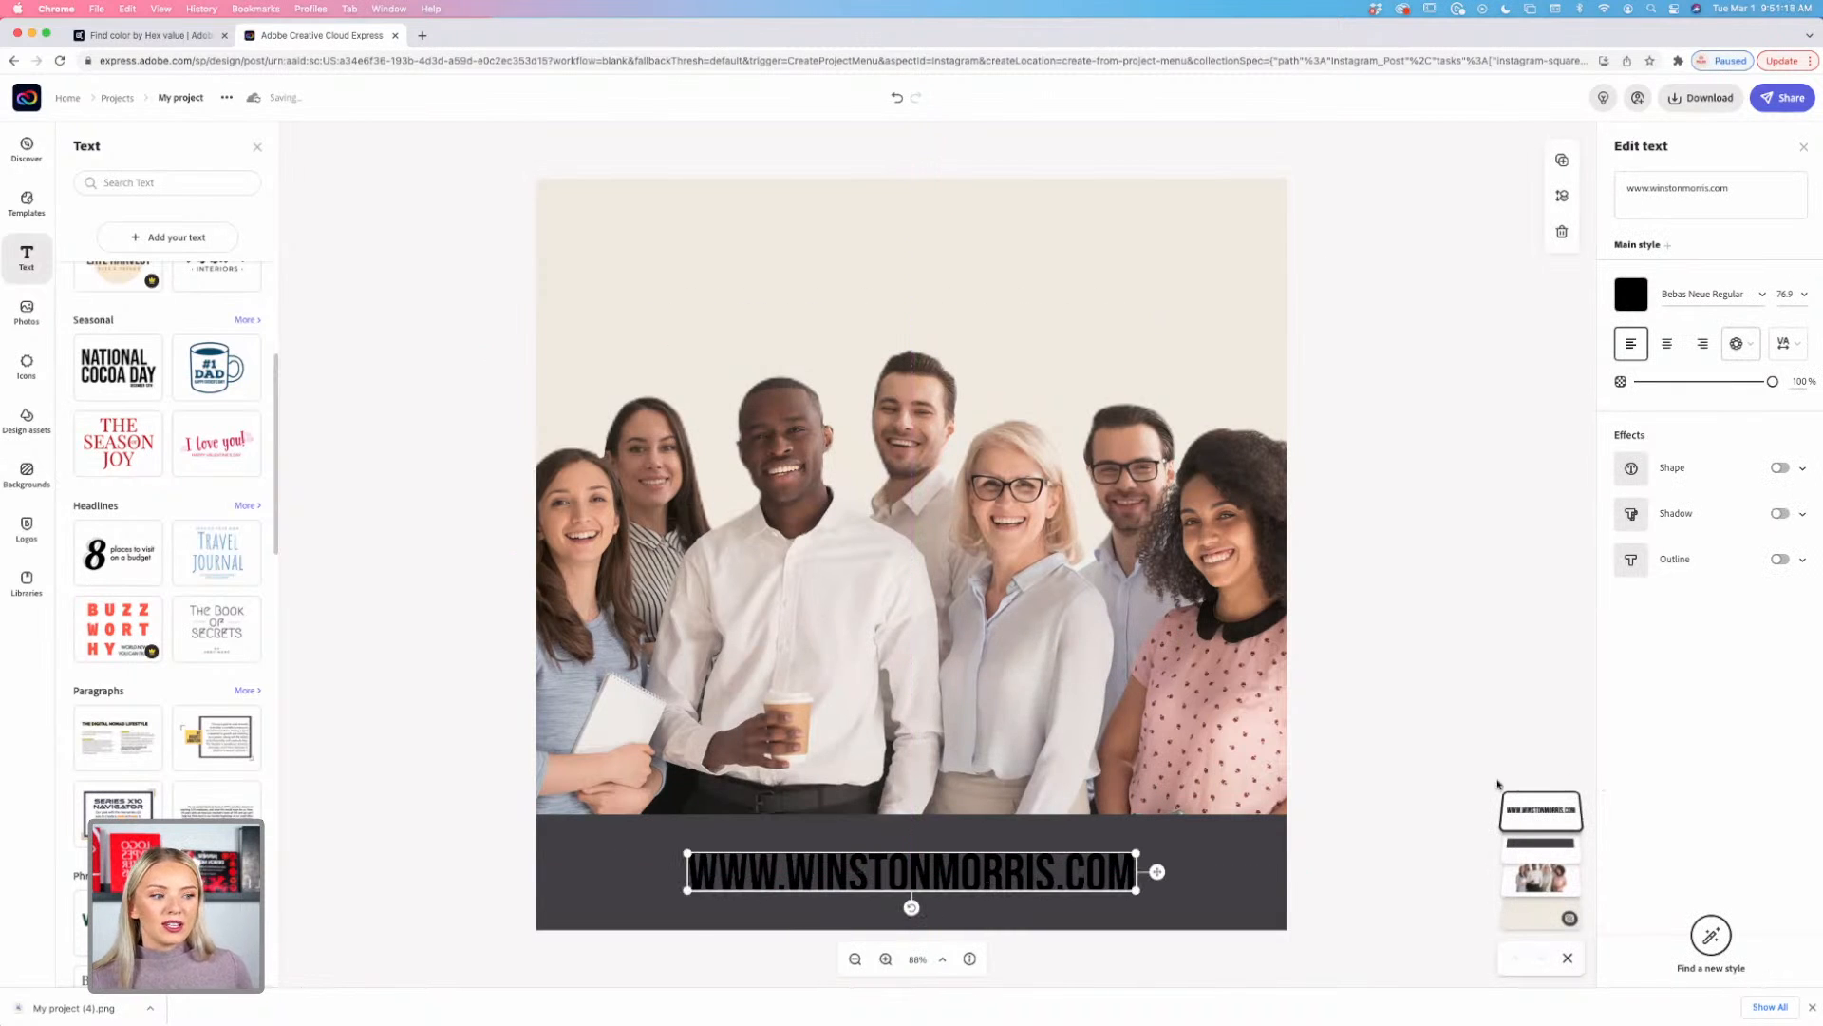
{"action": "left_click", "coordinate": [1448, 781]}
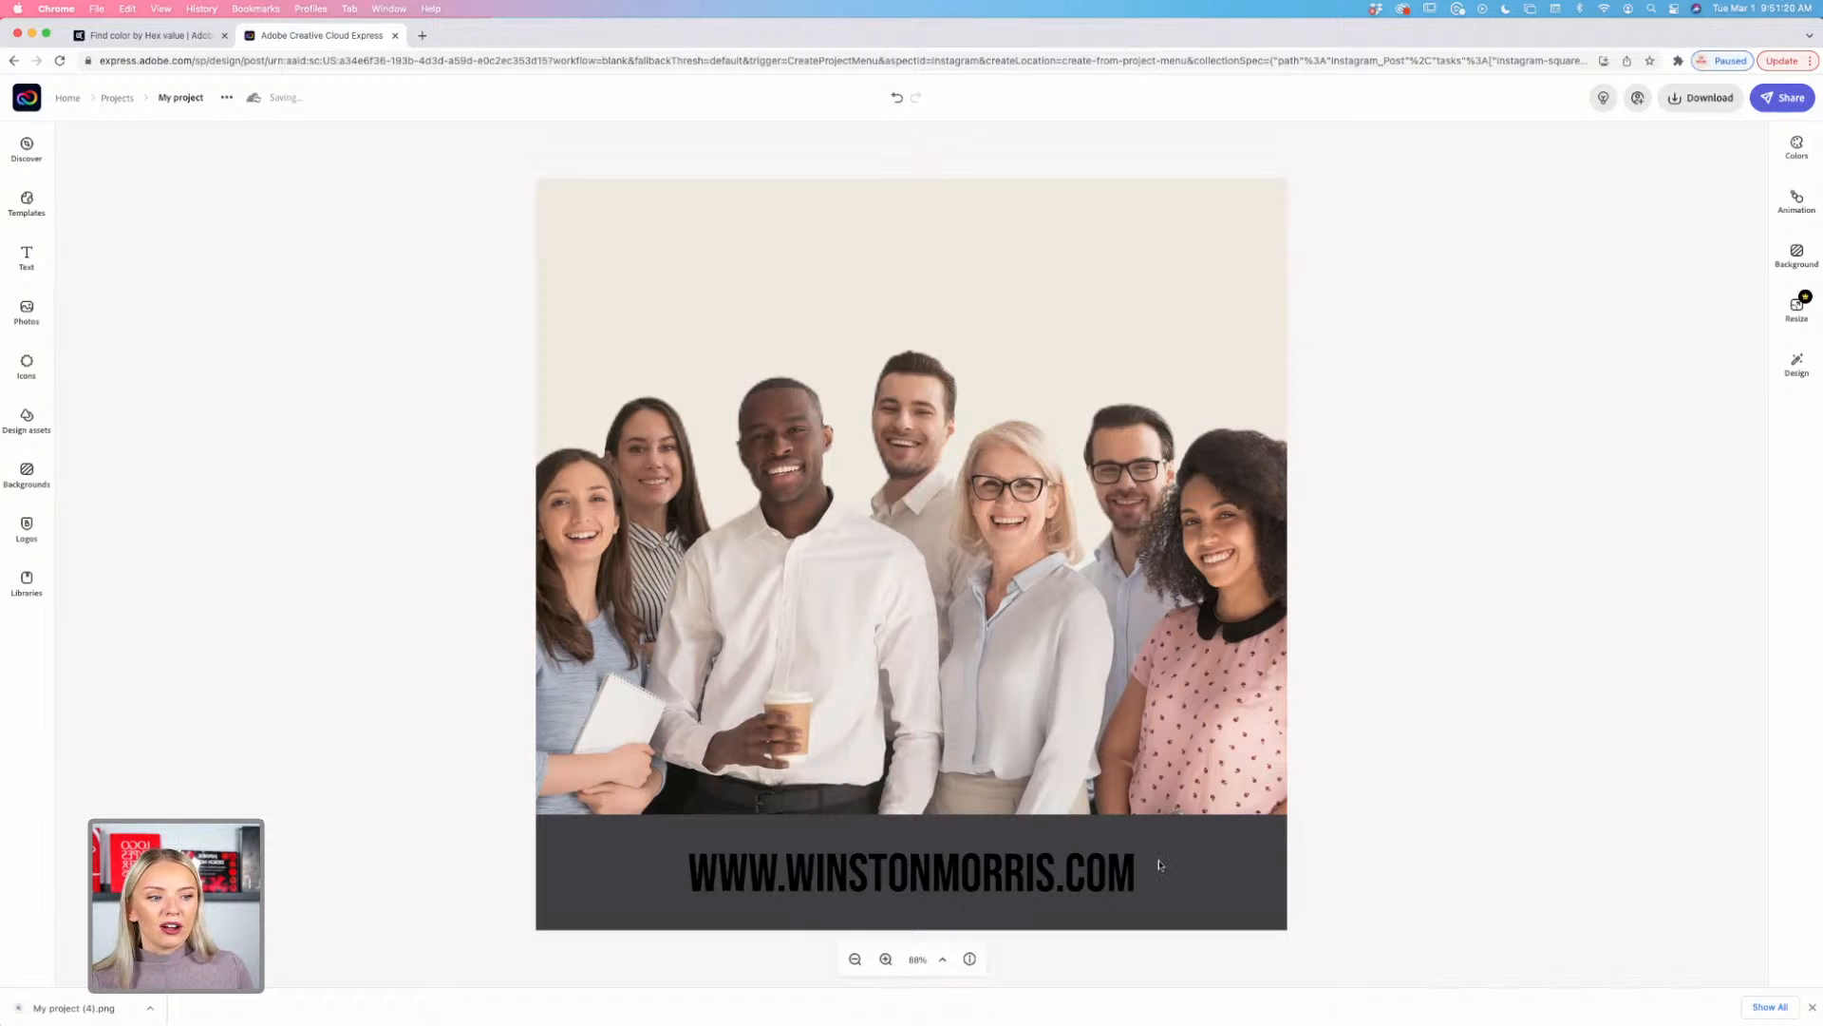
Step: Recolor the website text on the dark gray band pale beige to match the background, and deselect it
{"action": "left_click", "coordinate": [855, 959]}
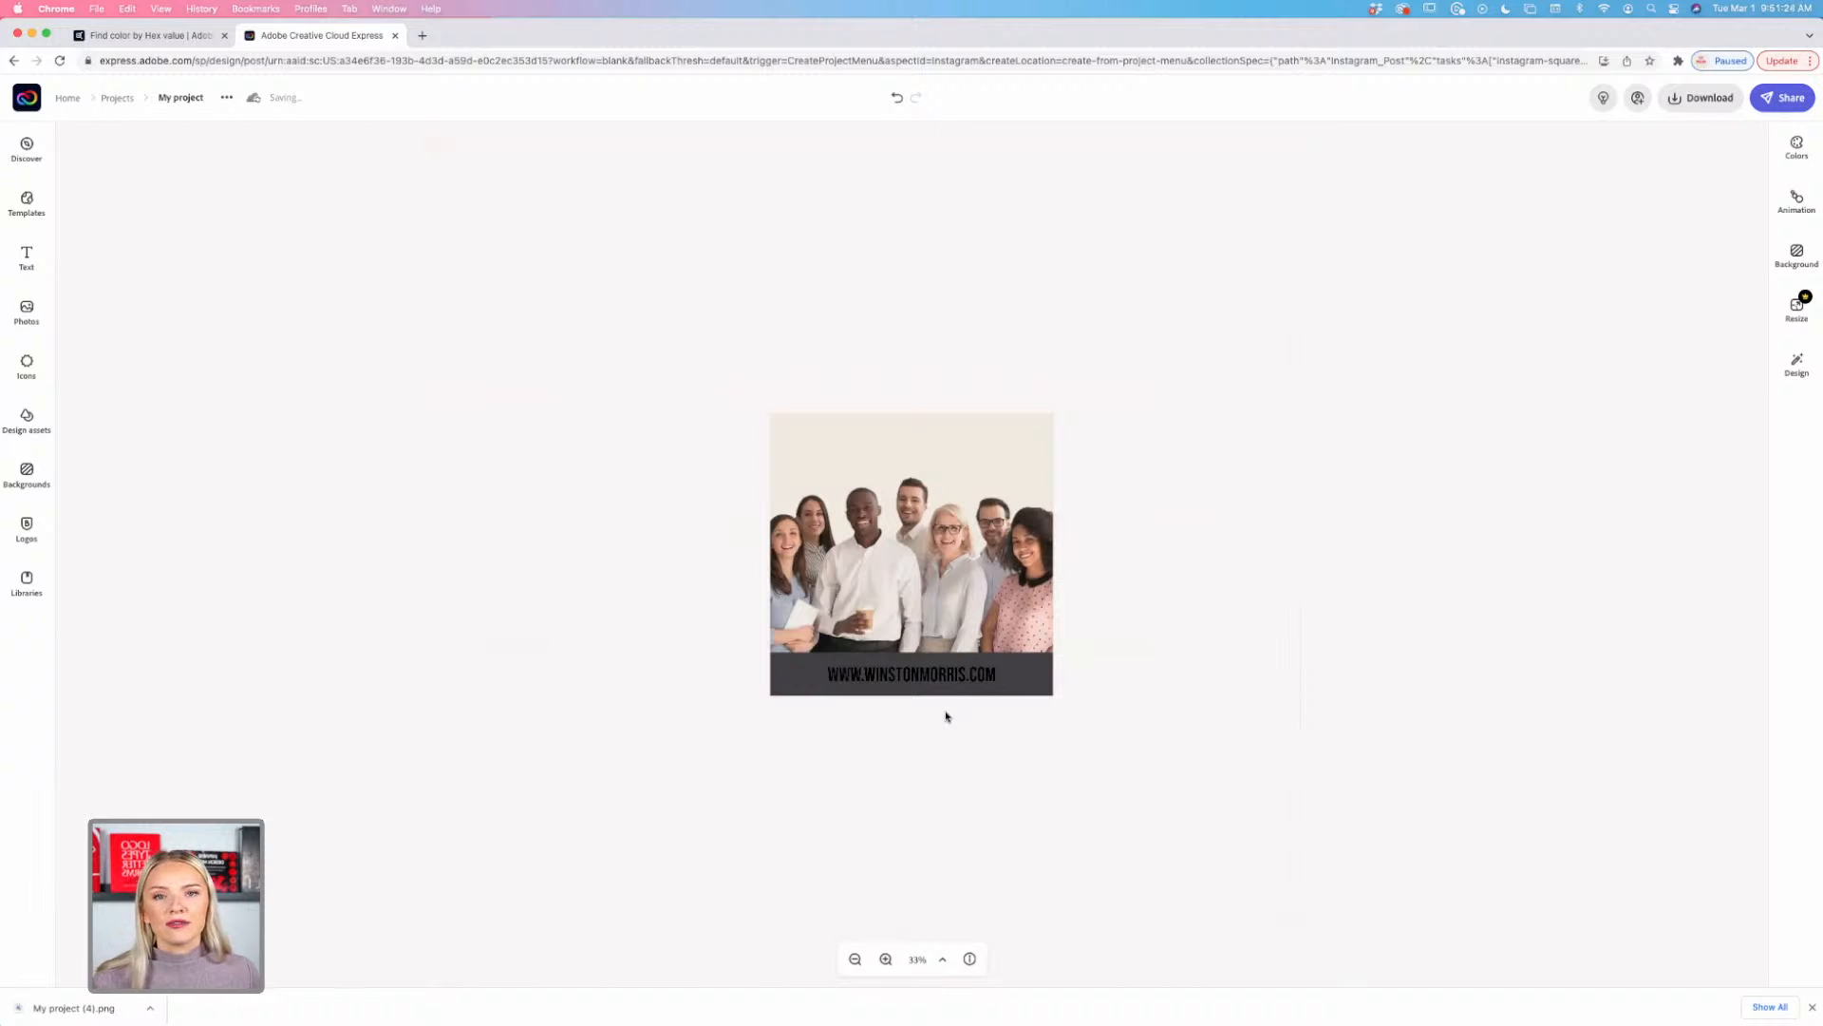
{"action": "left_click", "coordinate": [886, 959]}
{"action": "left_click", "coordinate": [886, 959]}
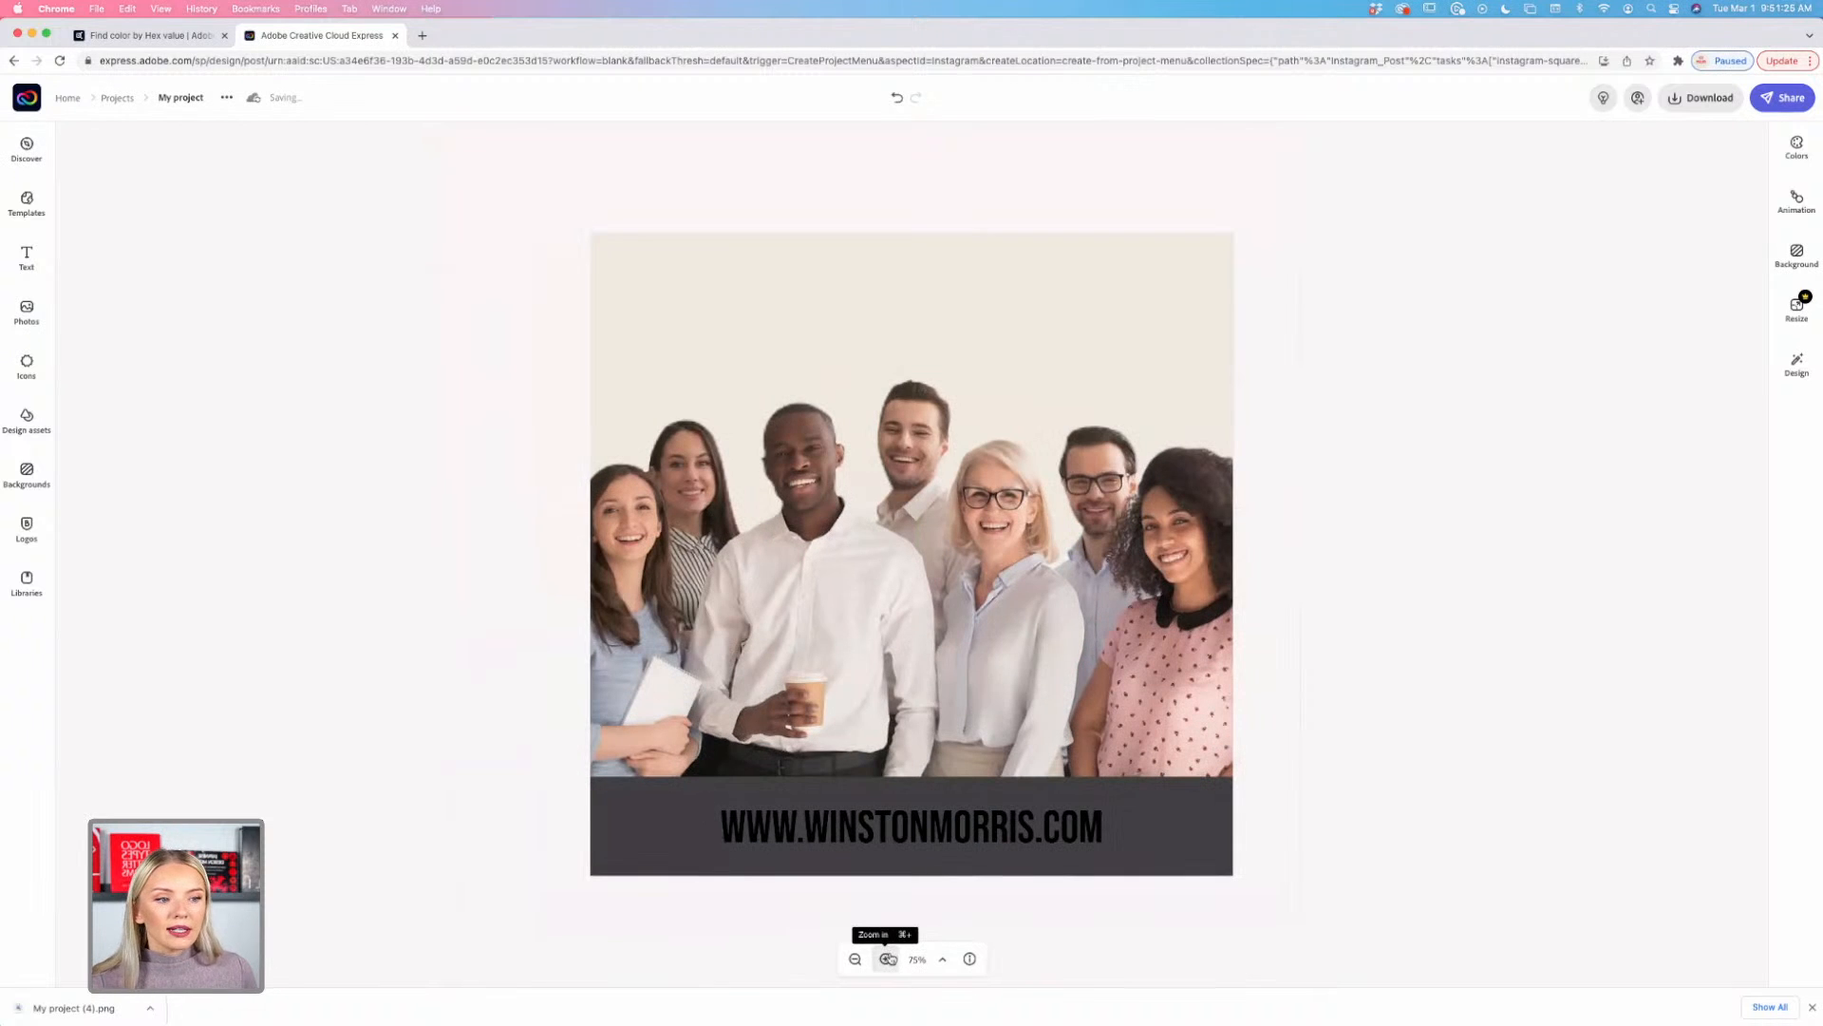
{"action": "left_click", "coordinate": [975, 836]}
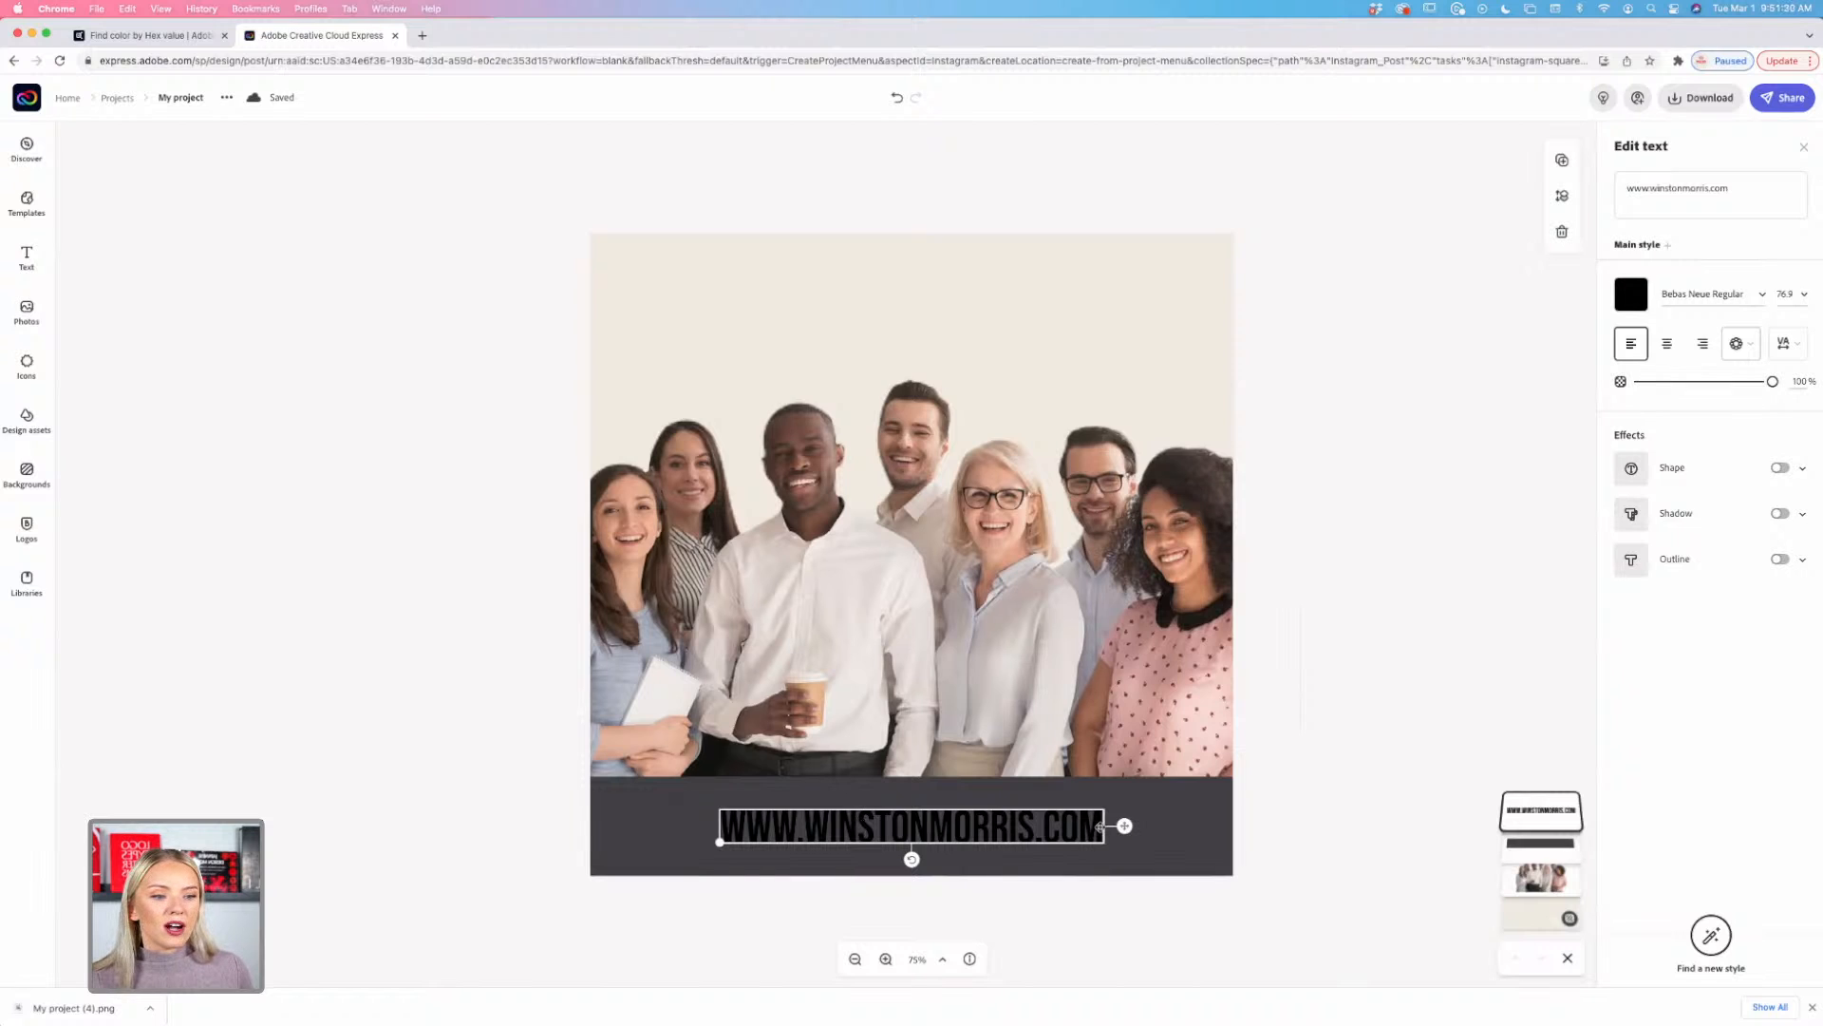
{"action": "left_click", "coordinate": [1631, 293]}
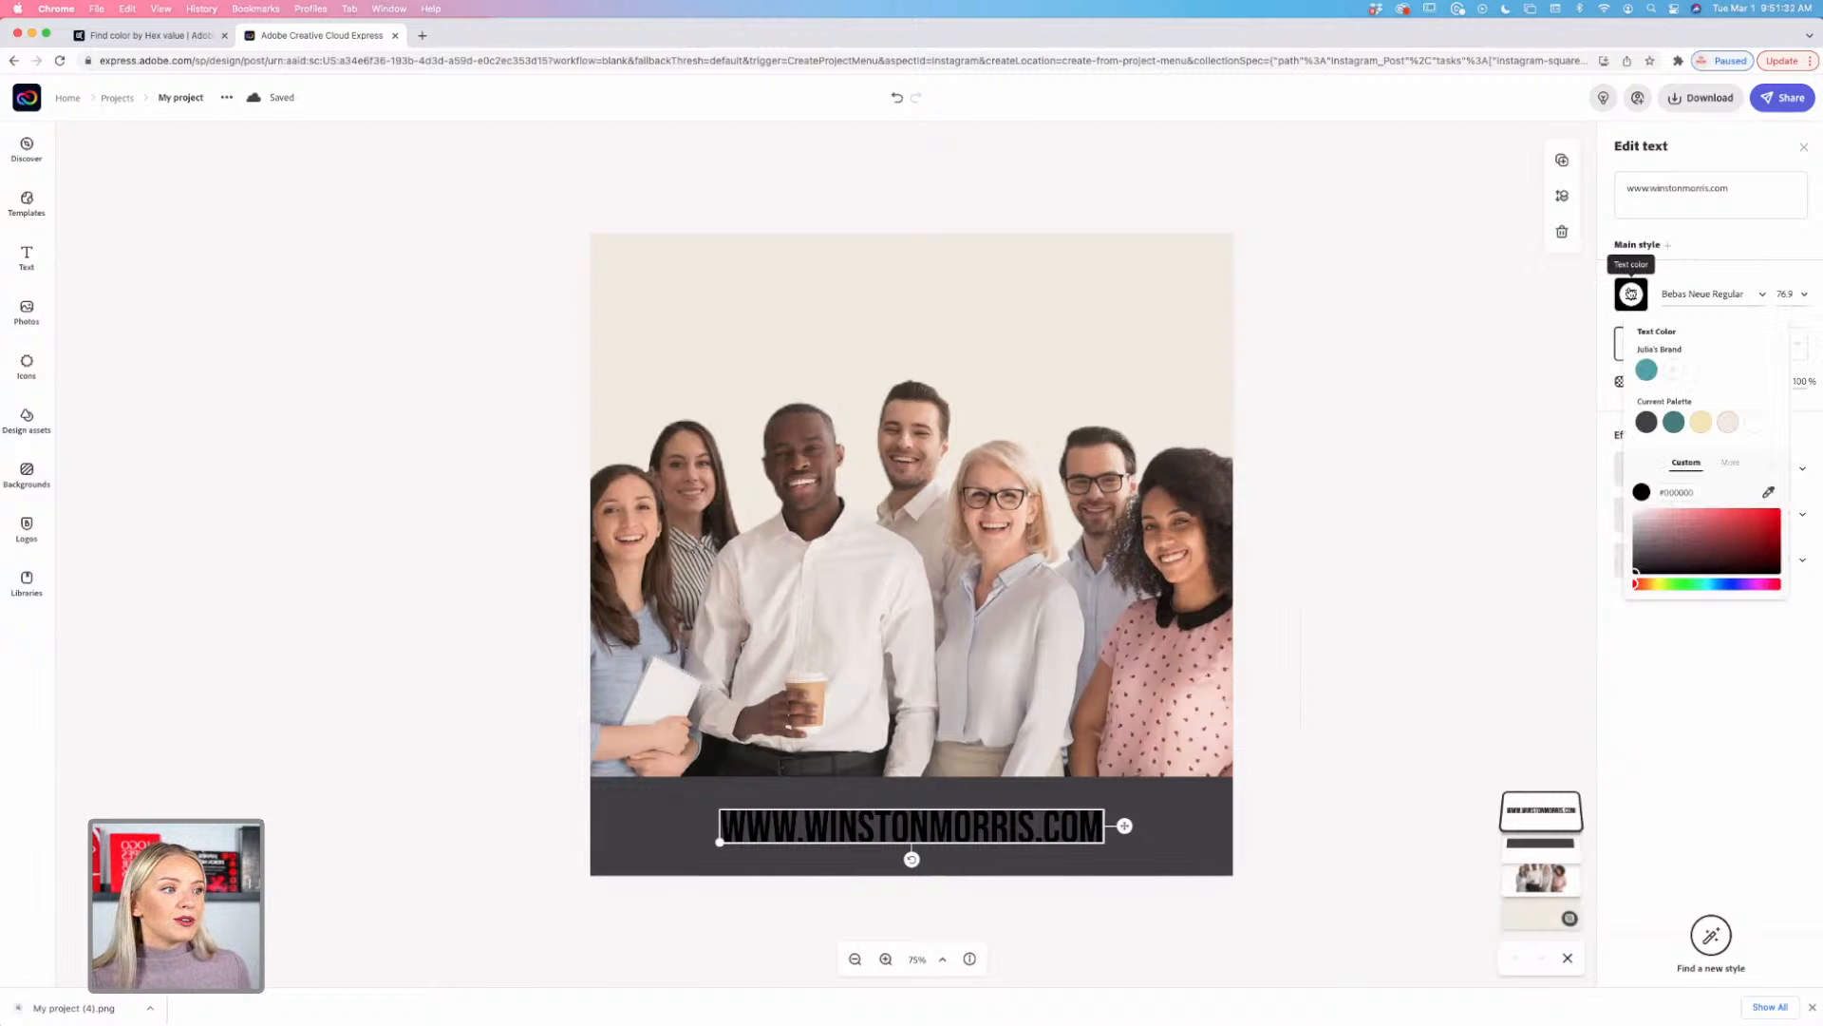
{"action": "left_click", "coordinate": [1701, 424]}
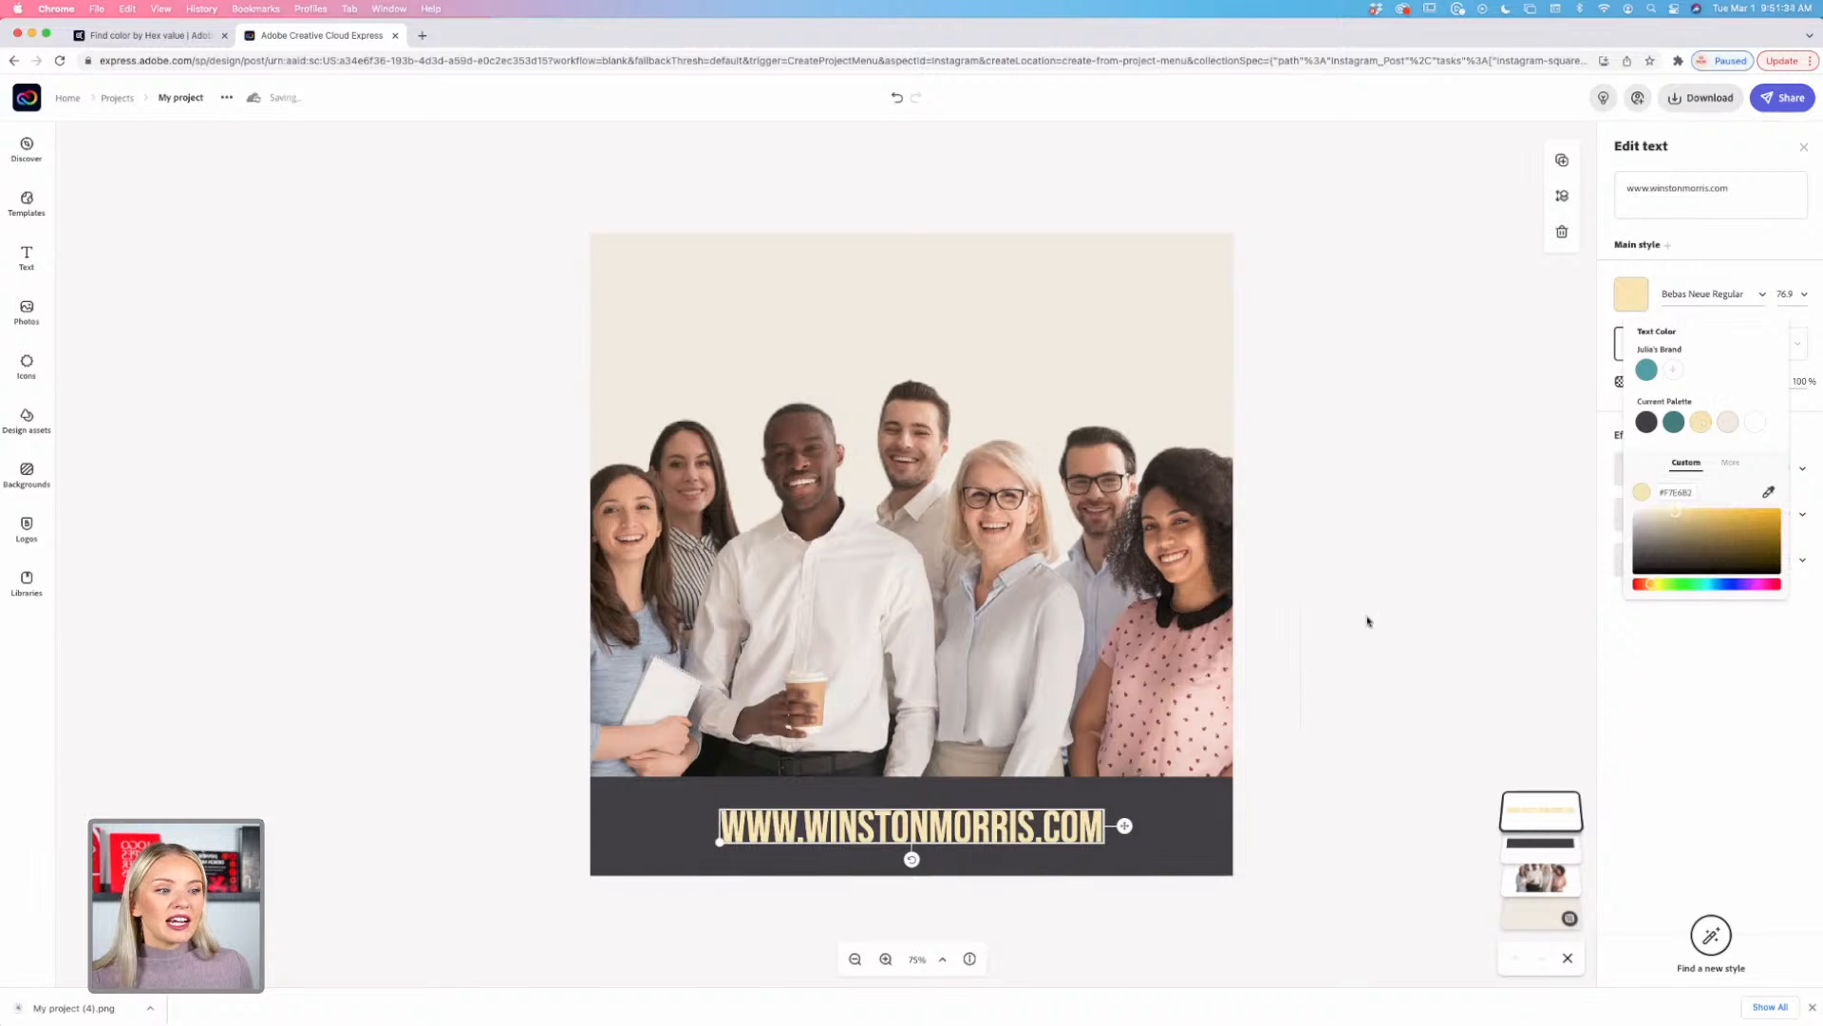
{"action": "left_click", "coordinate": [1631, 294]}
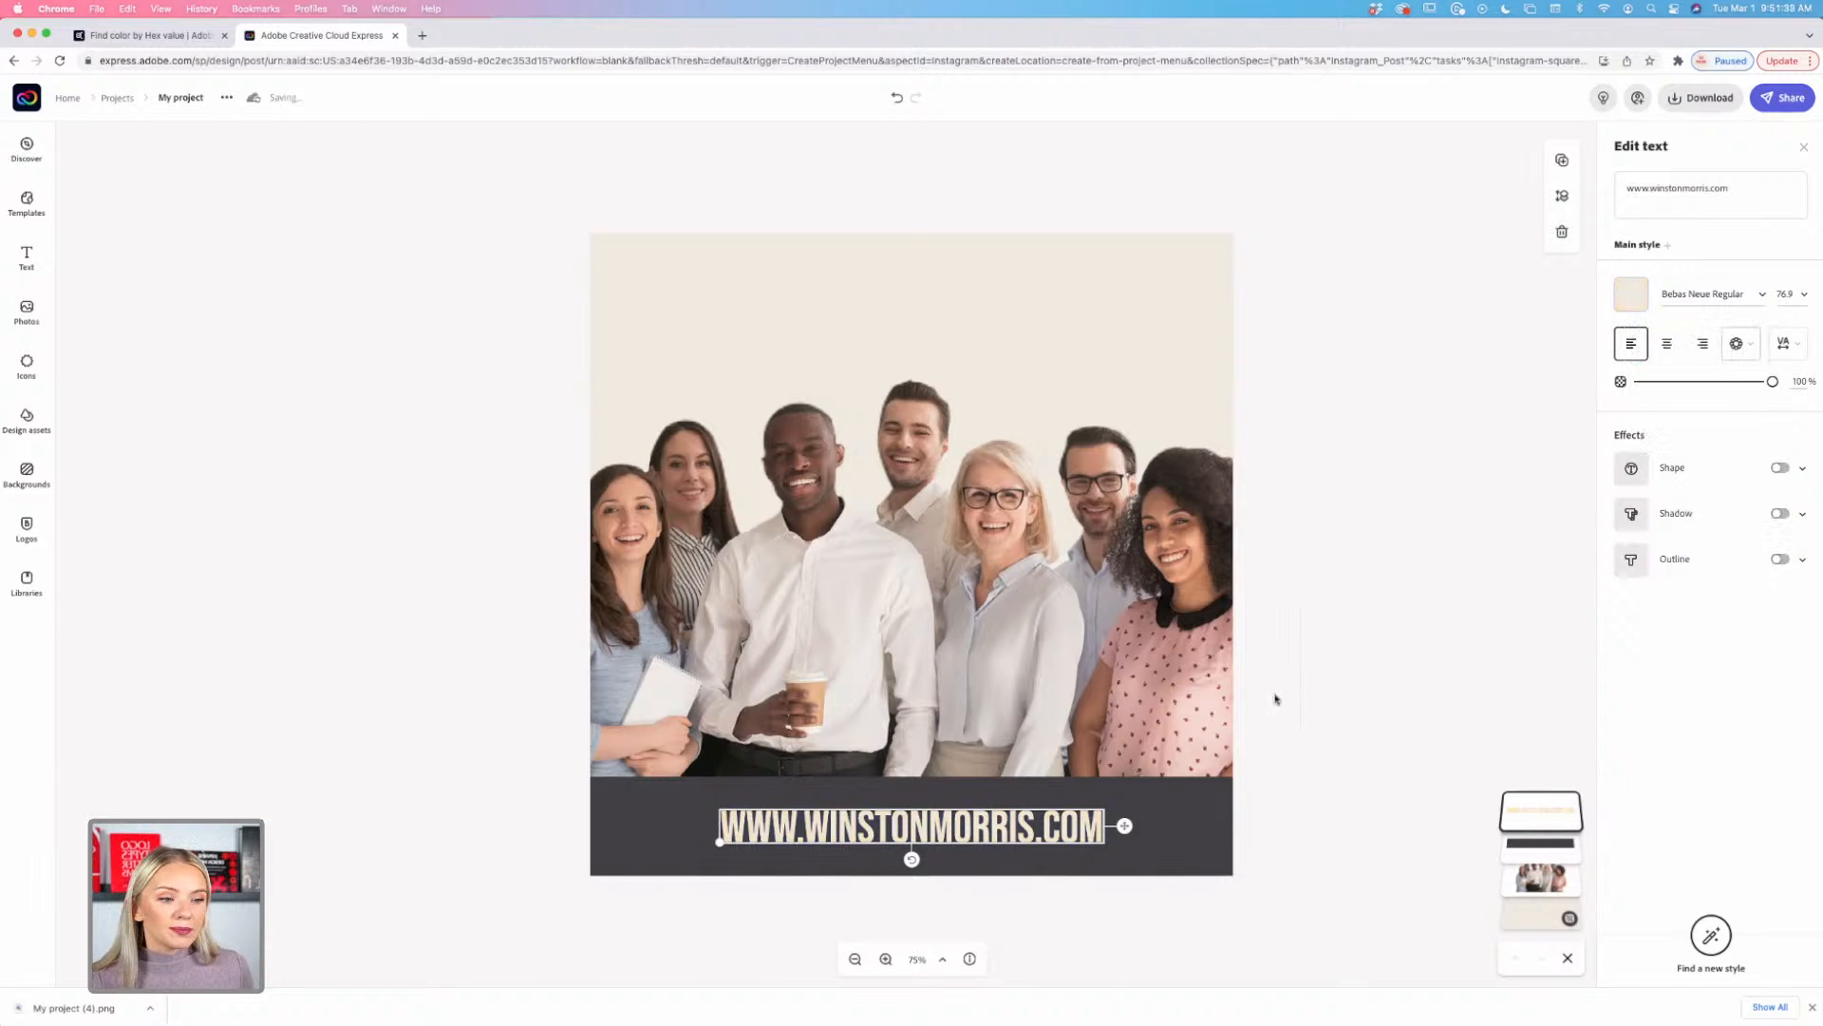
{"action": "left_click", "coordinate": [1289, 750]}
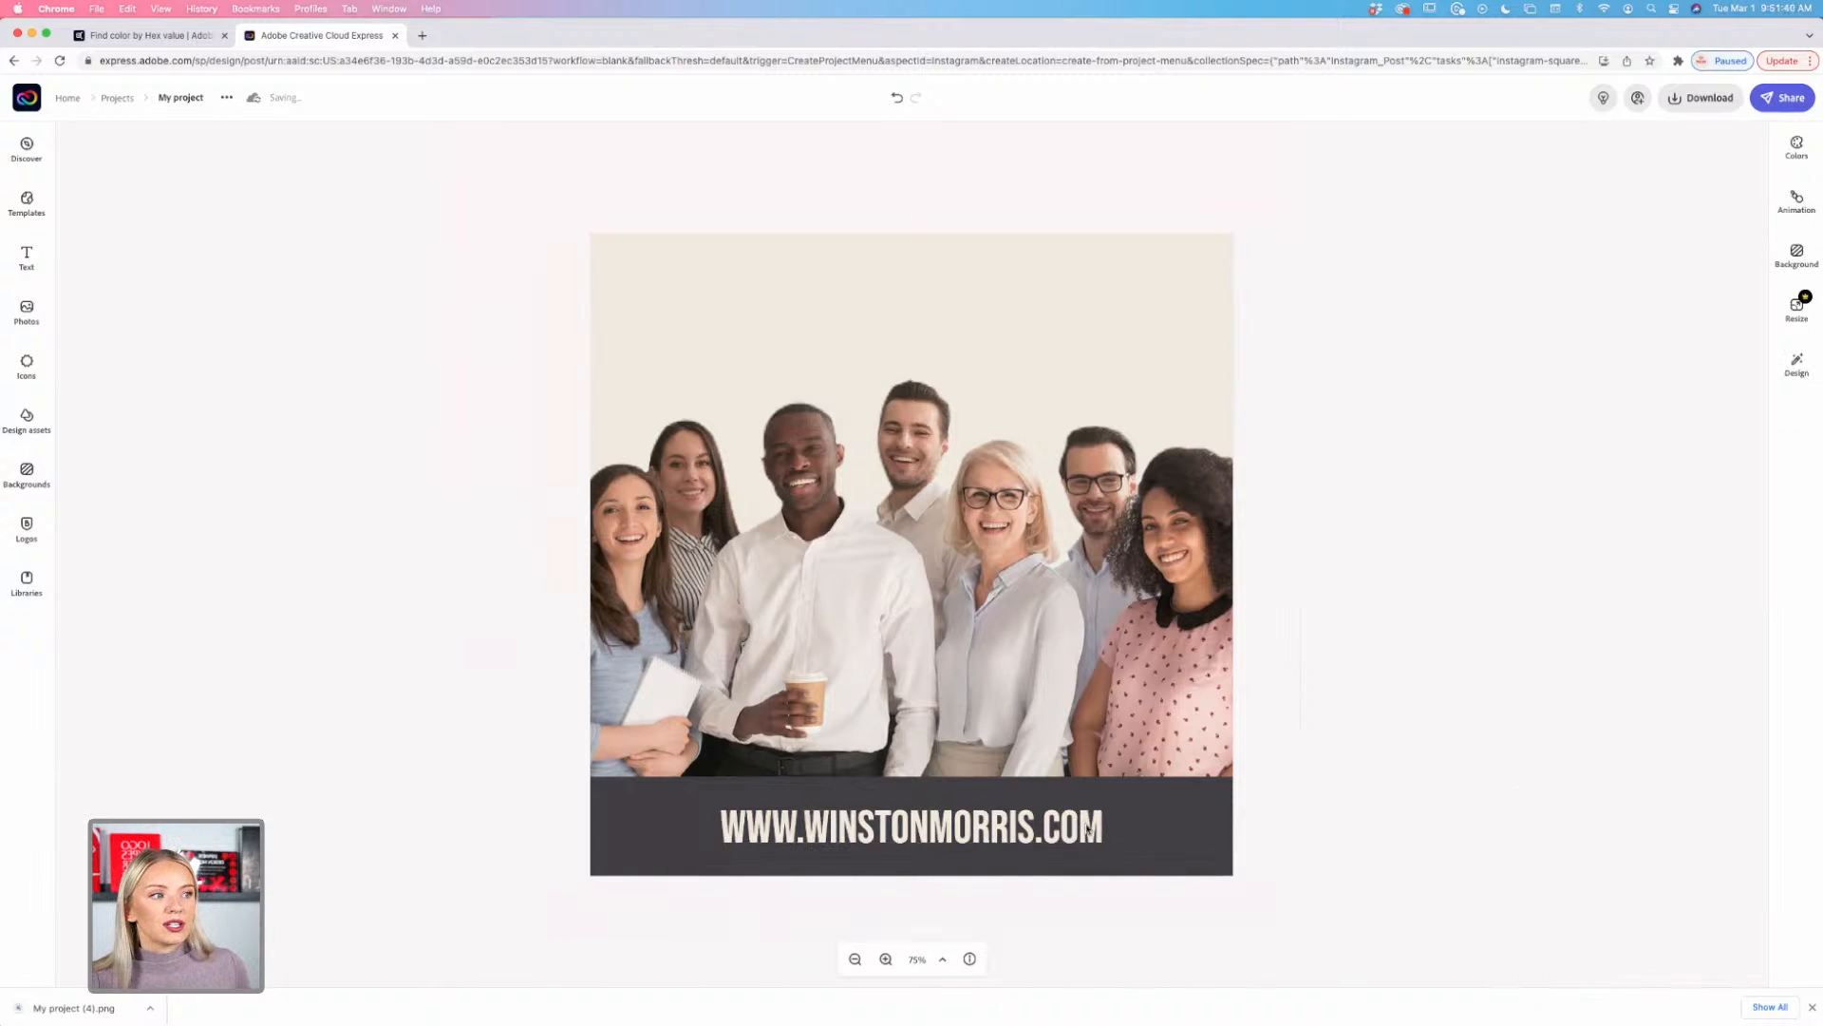
Step: Shrink the website text to font size 52, recenter it in the dark gray band and deselect it
{"action": "left_click", "coordinate": [1022, 829]}
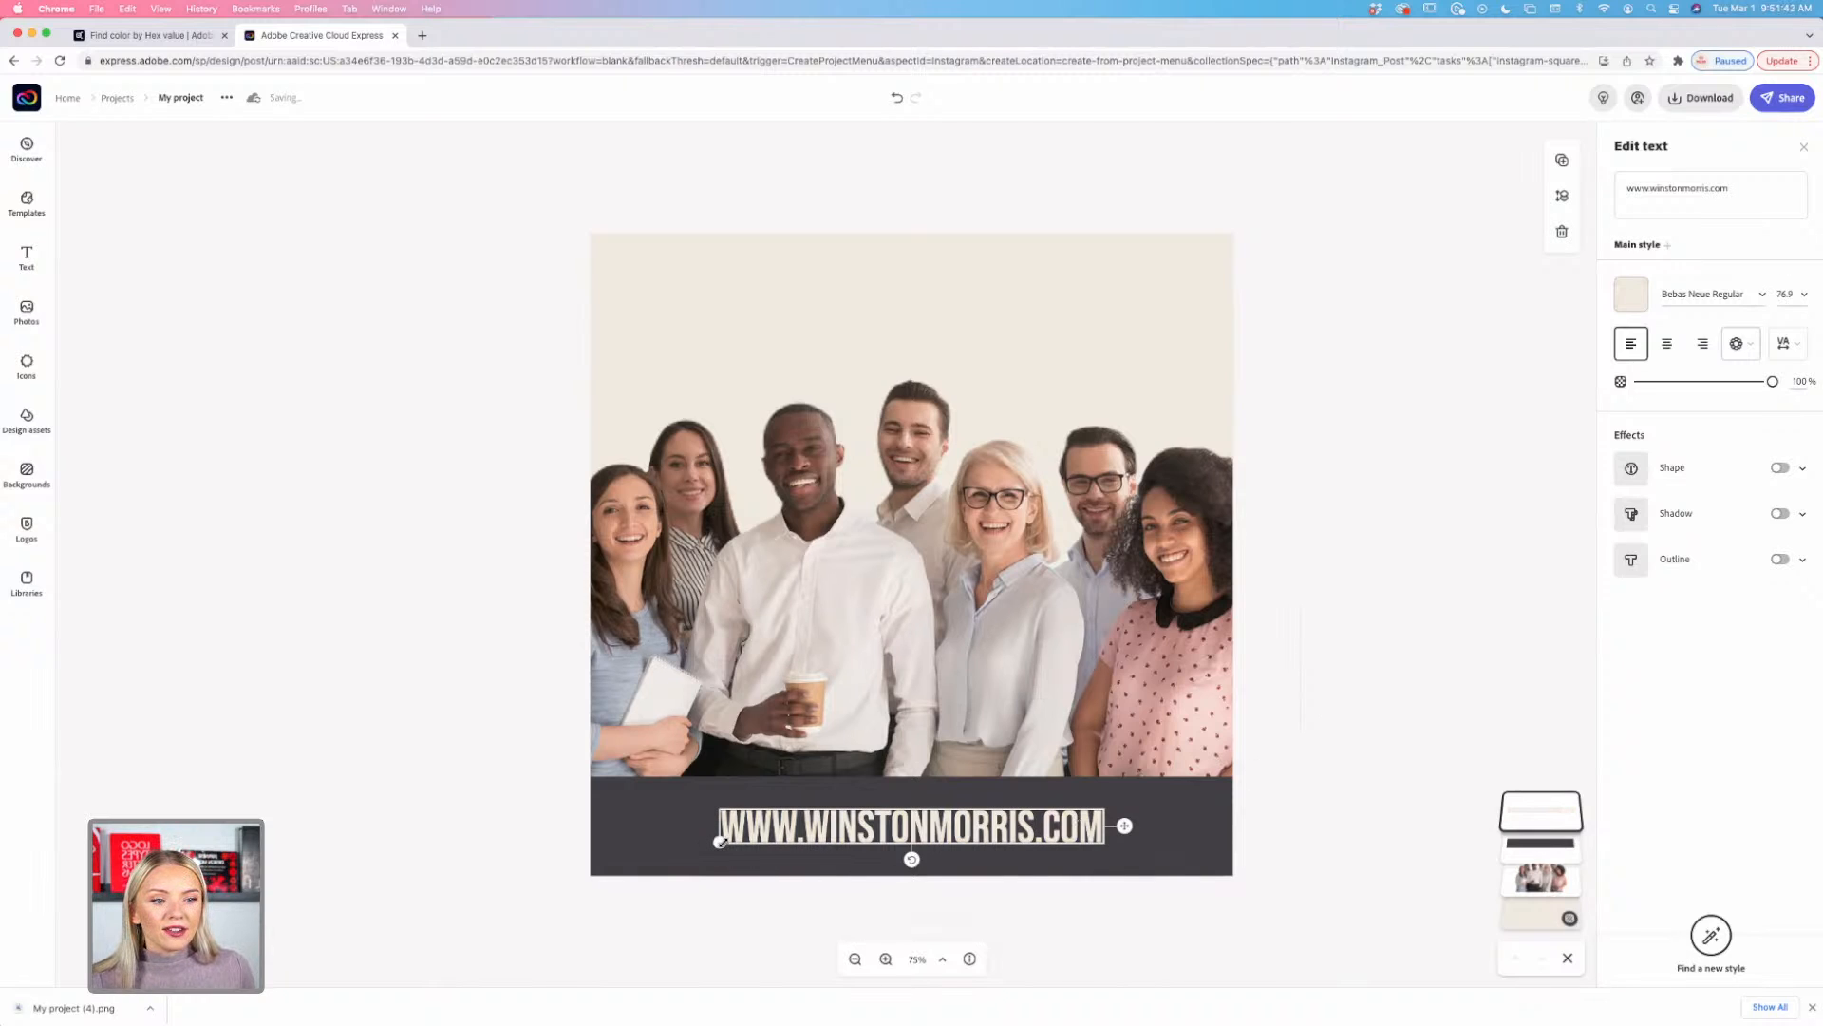
{"action": "left_click_drag", "start_coordinate": [721, 842], "coordinate": [843, 830]}
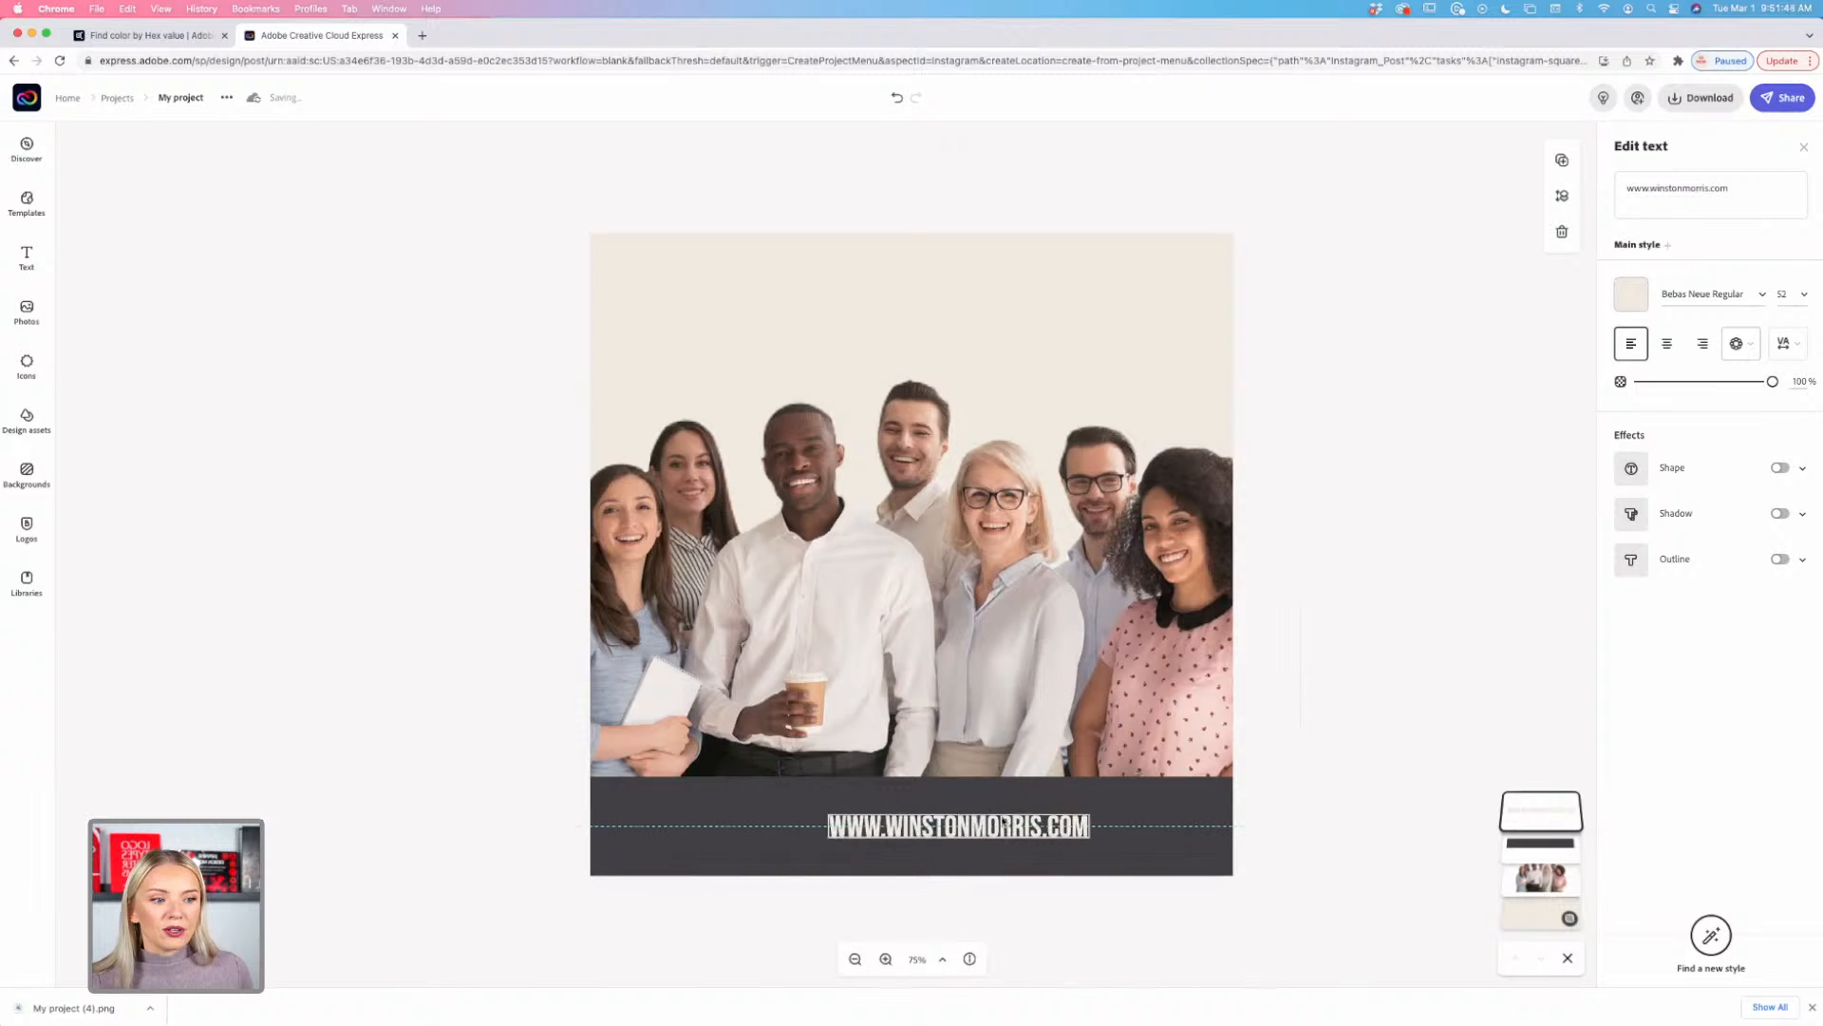
{"action": "left_click", "coordinate": [1282, 776]}
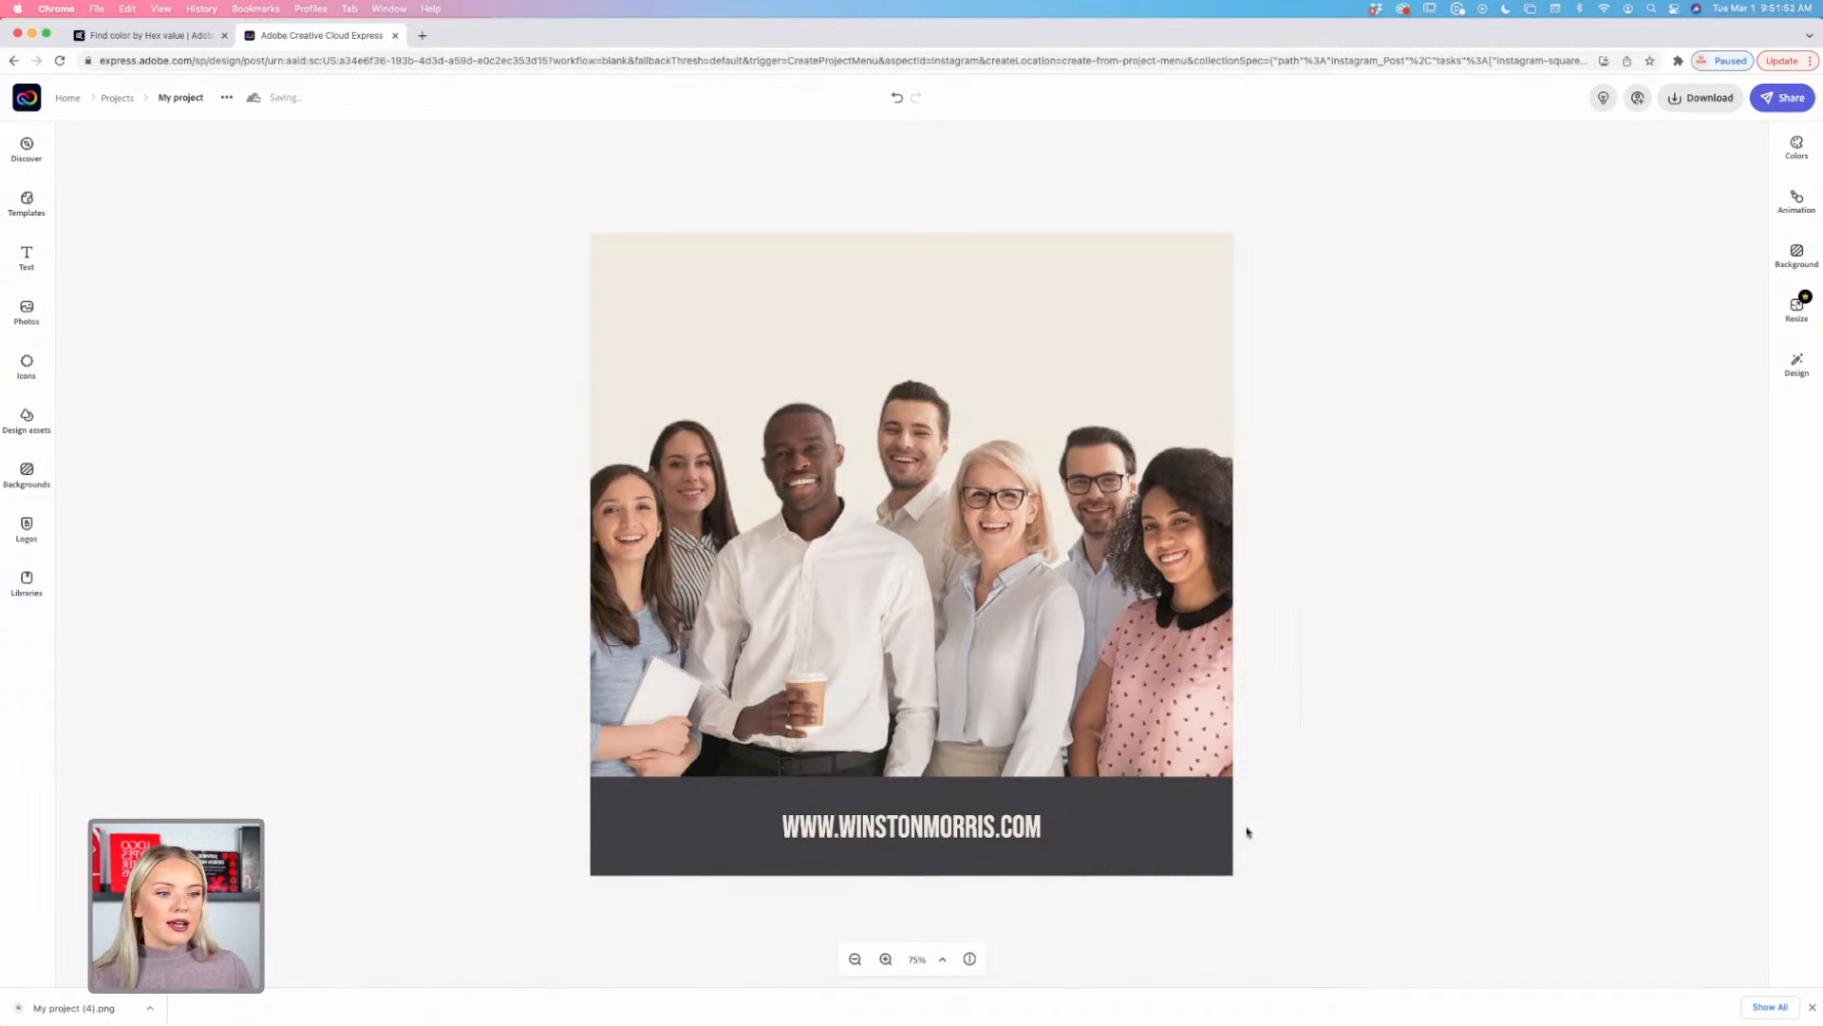
{"action": "left_click", "coordinate": [947, 829]}
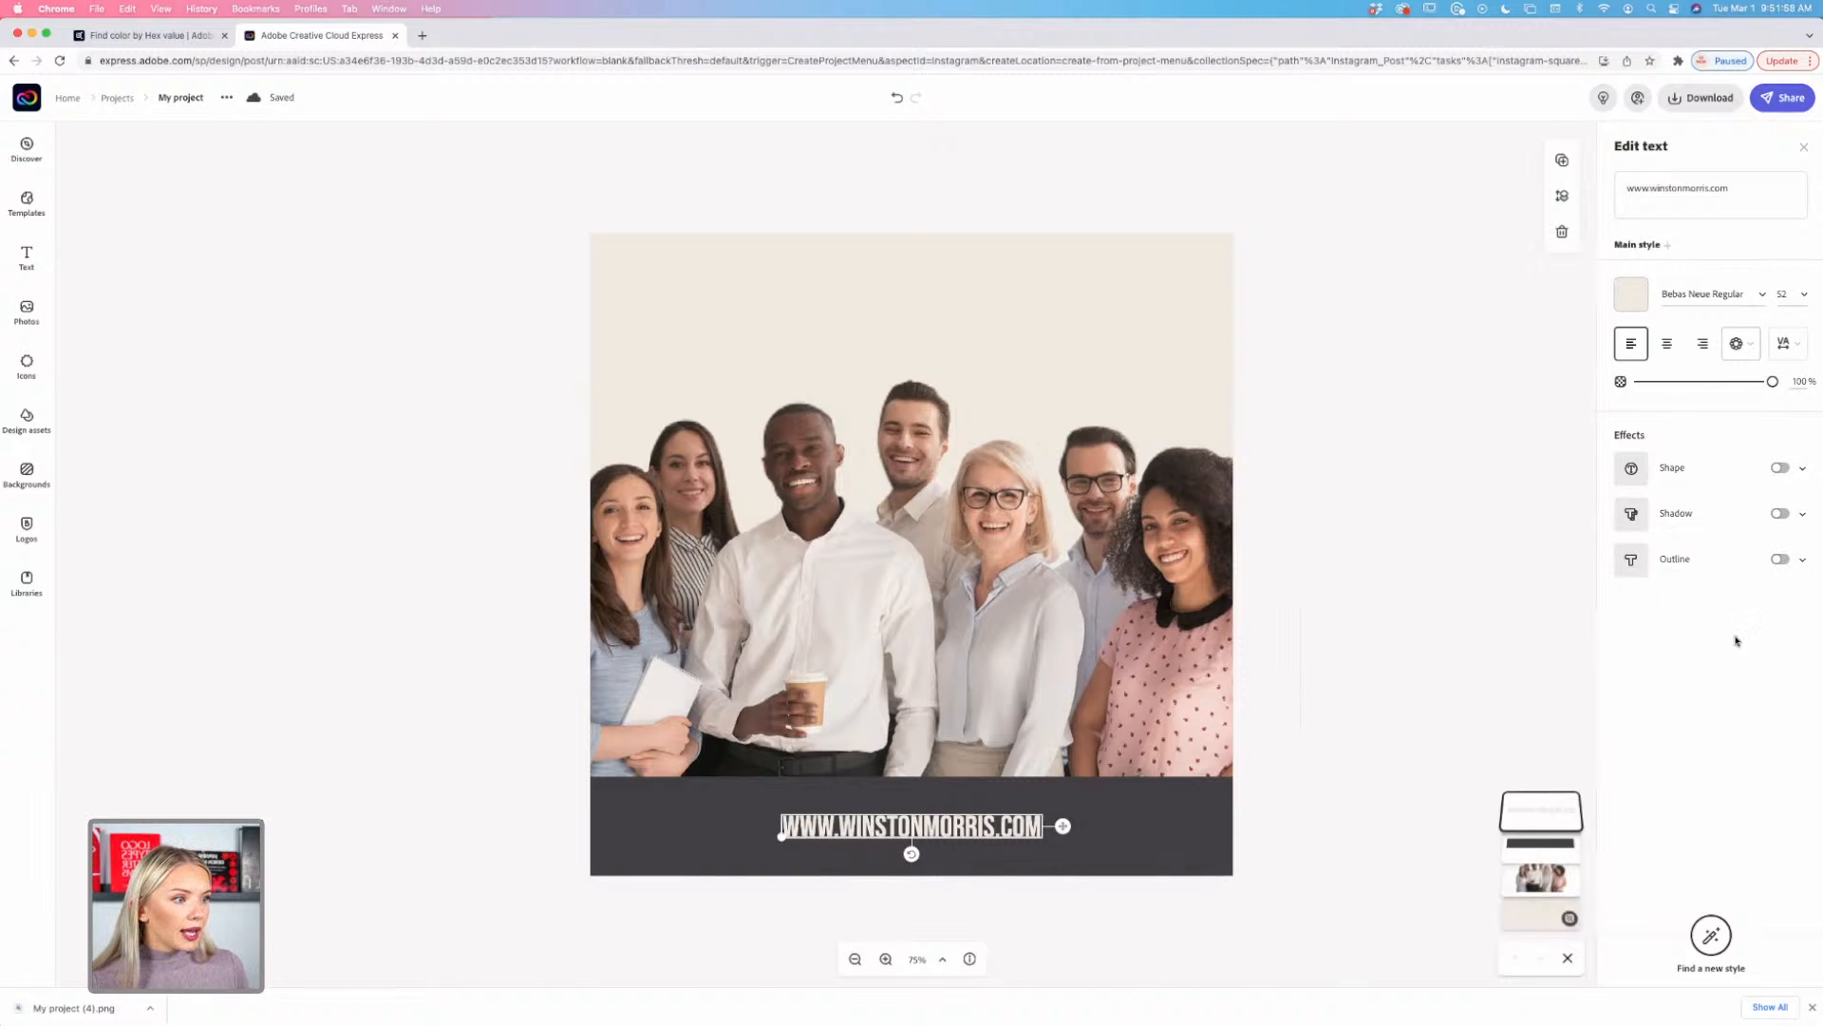
{"action": "left_click", "coordinate": [1805, 294]}
{"action": "left_click", "coordinate": [1765, 297]}
{"action": "left_click", "coordinate": [1766, 298]}
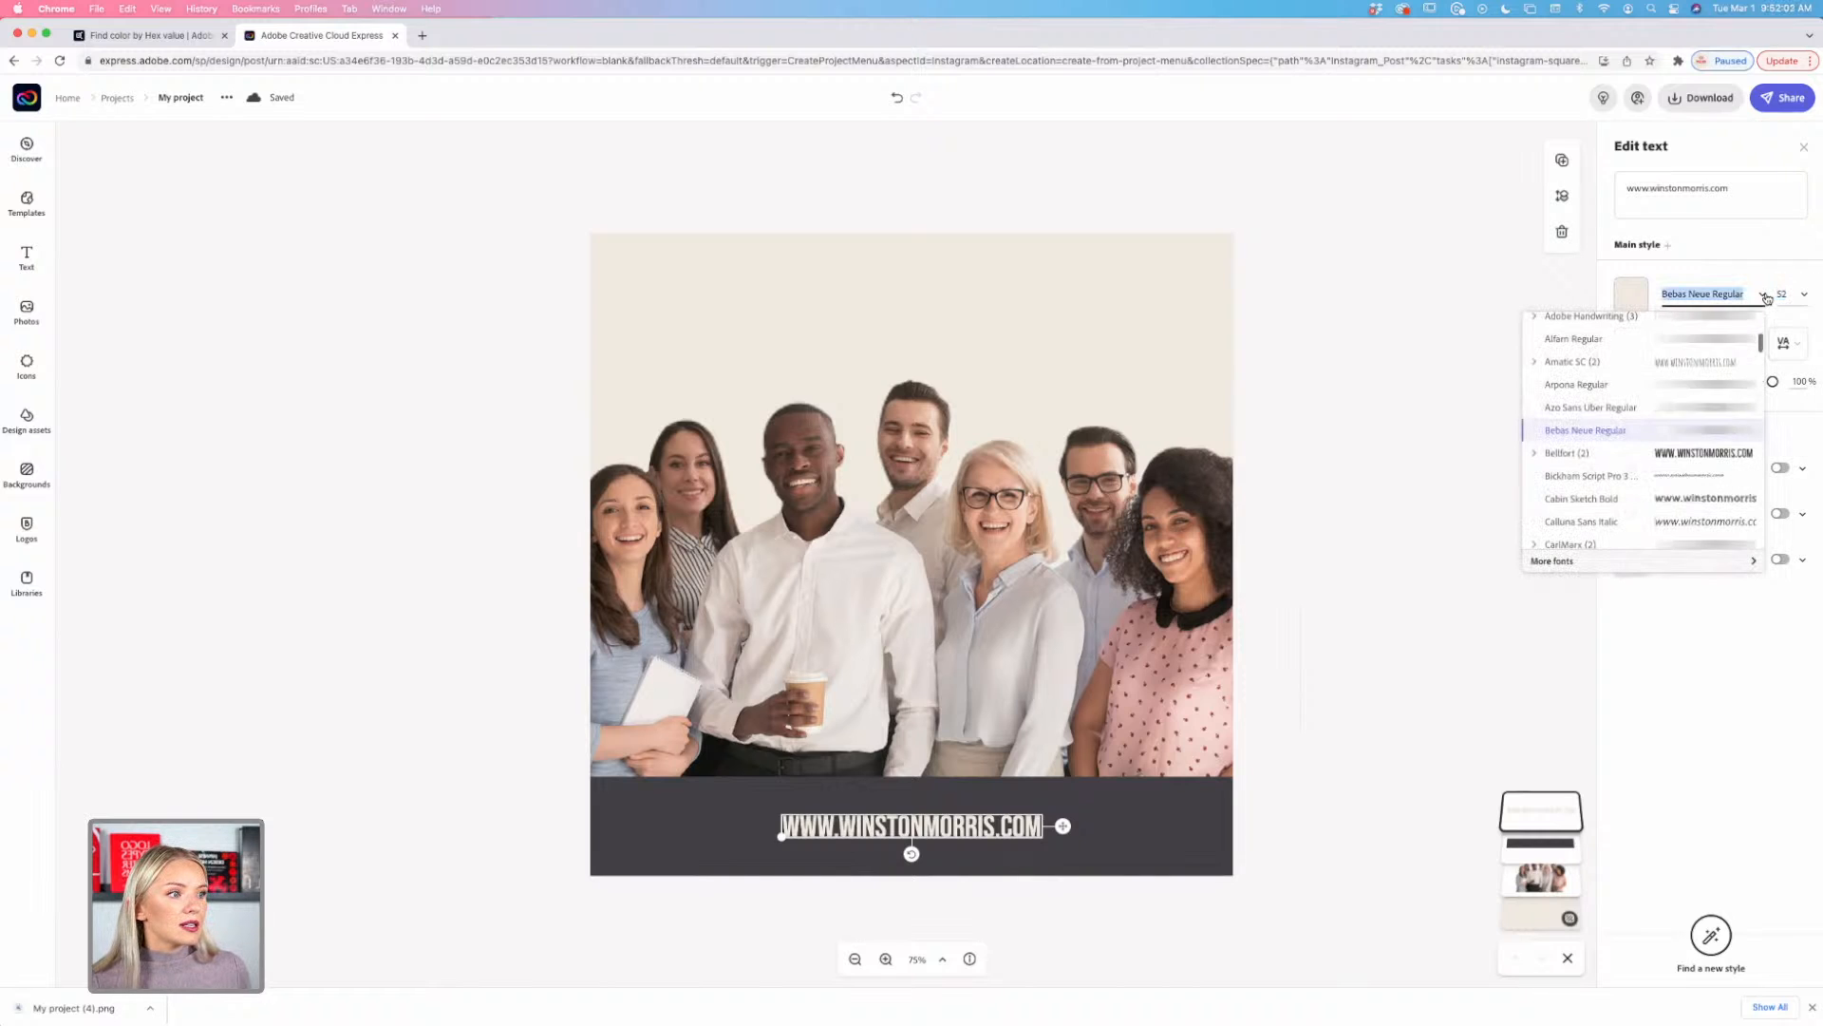
{"action": "left_click", "coordinate": [1727, 266]}
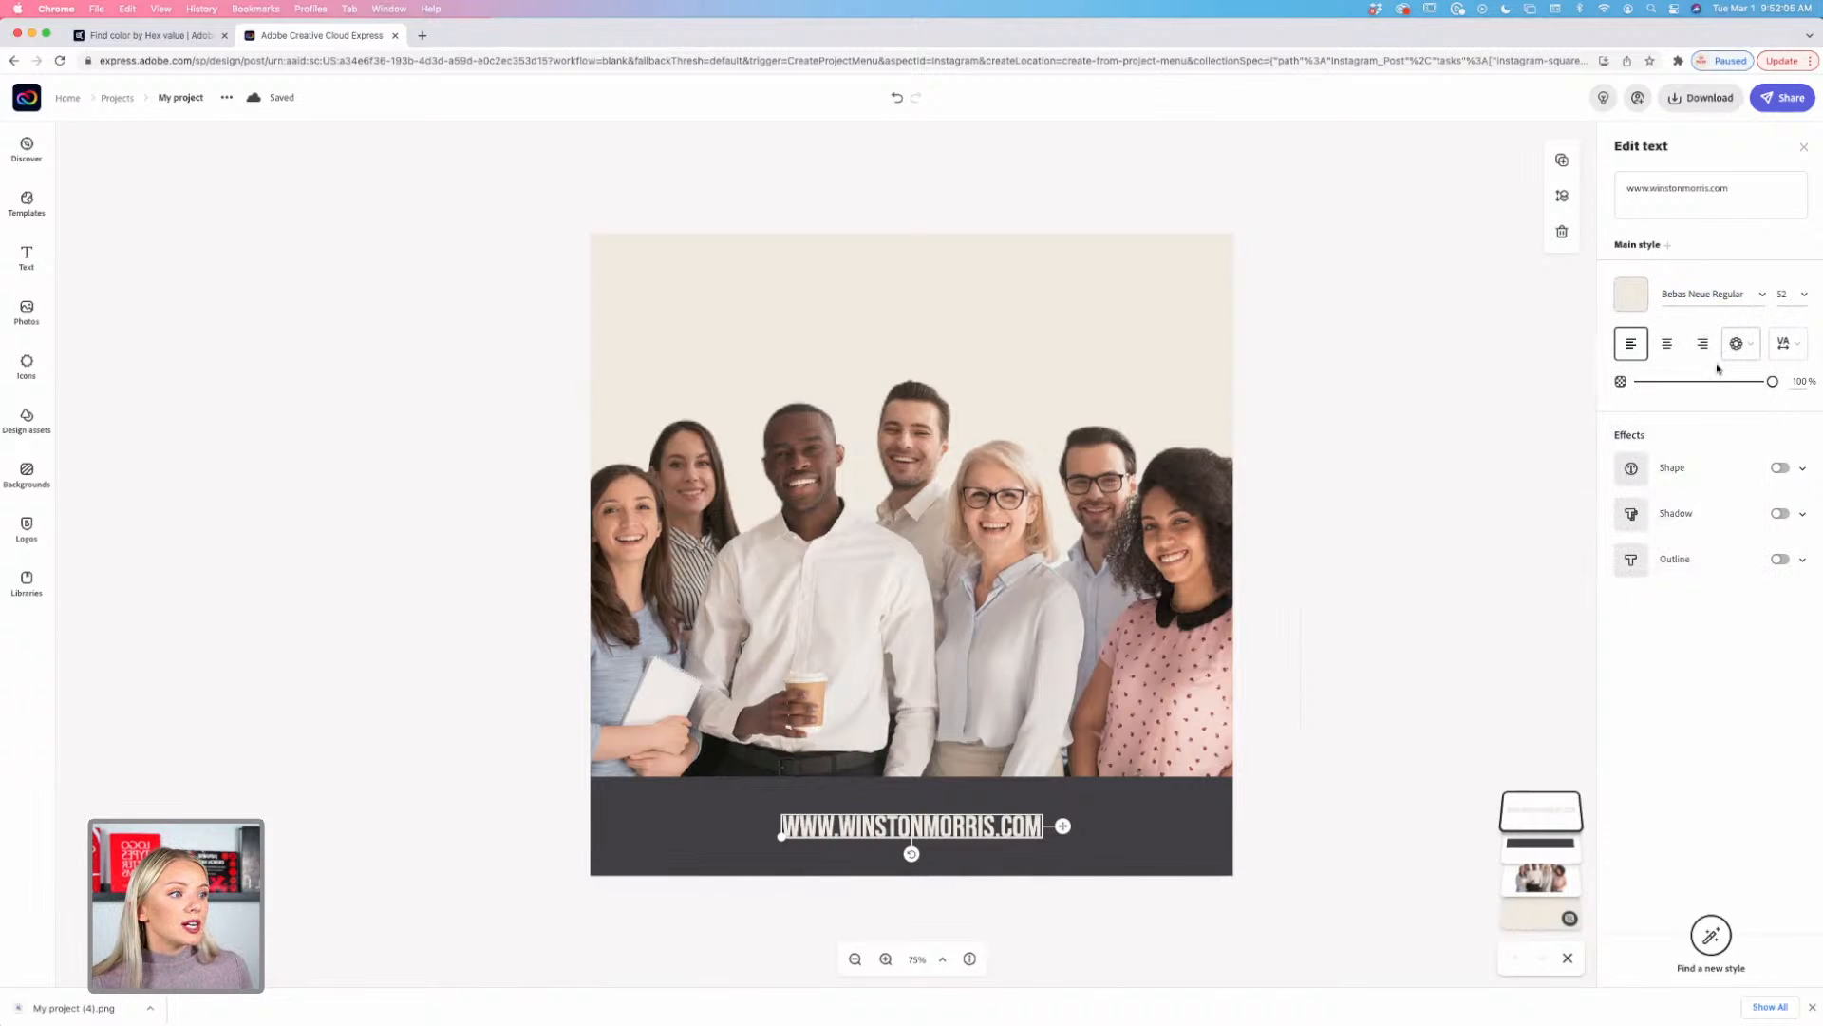
{"action": "left_click", "coordinate": [1752, 343]}
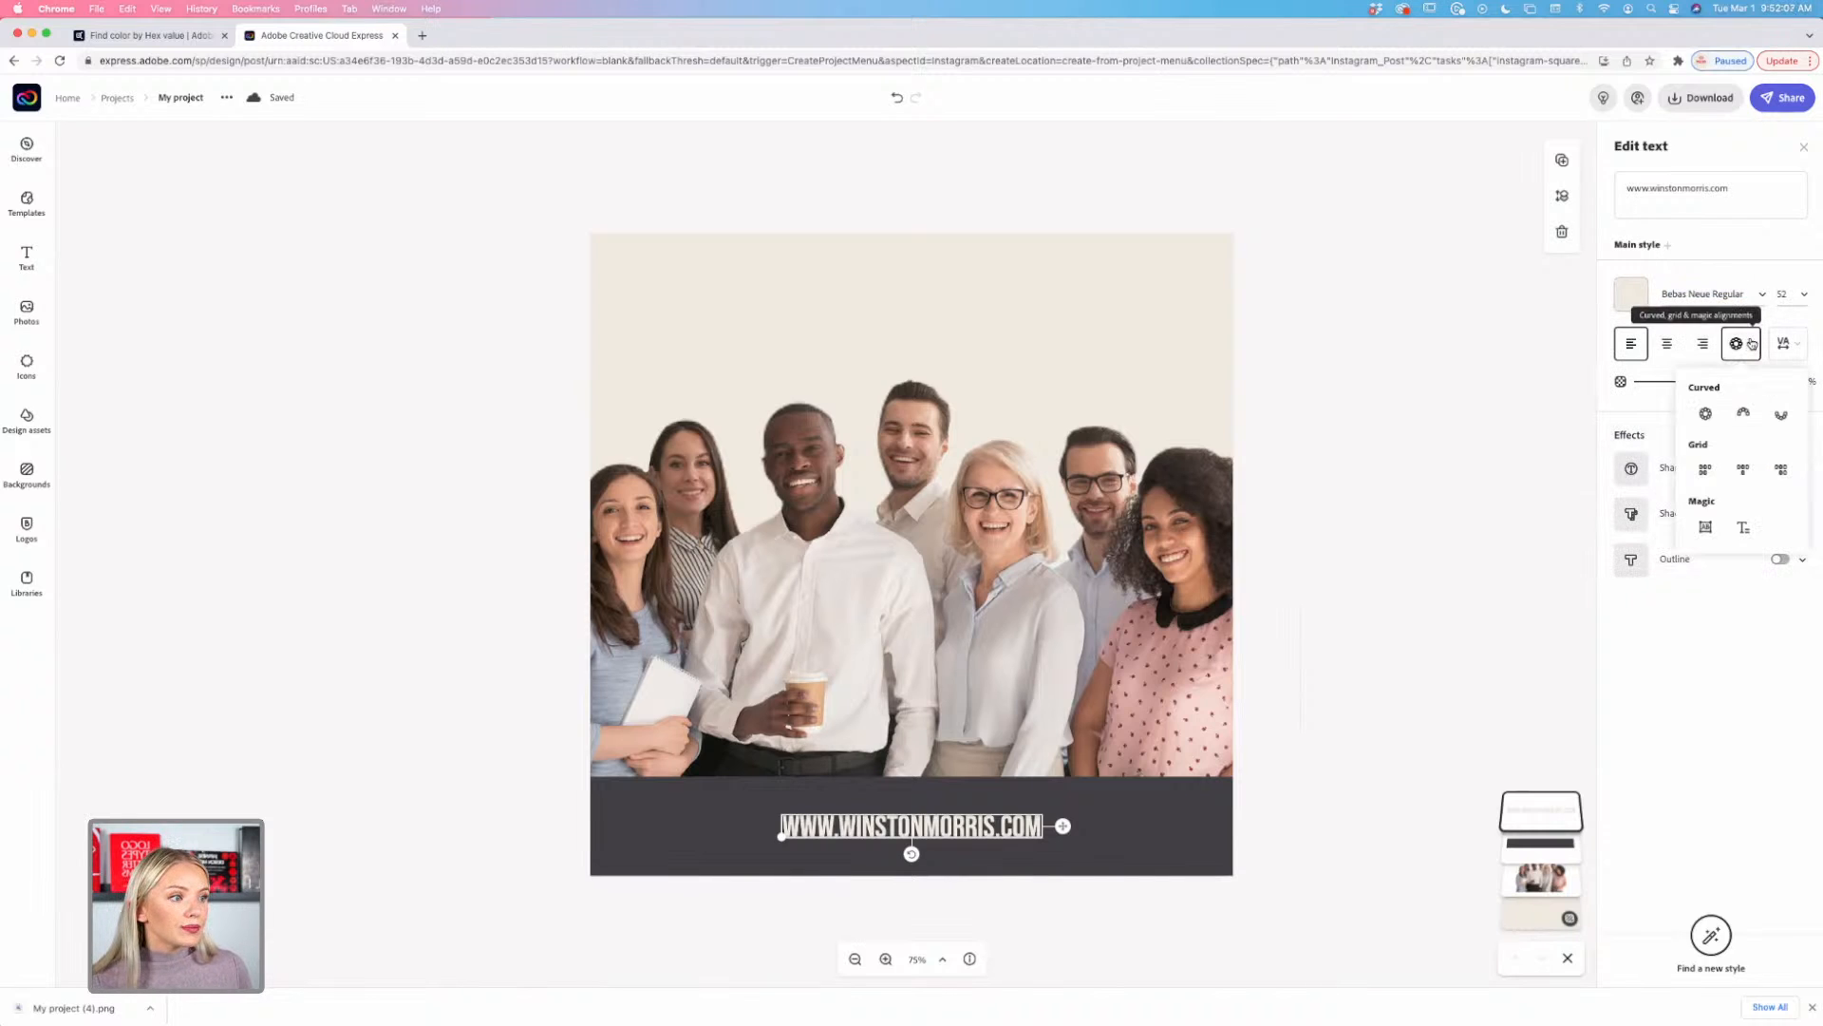
{"action": "left_click", "coordinate": [1728, 618]}
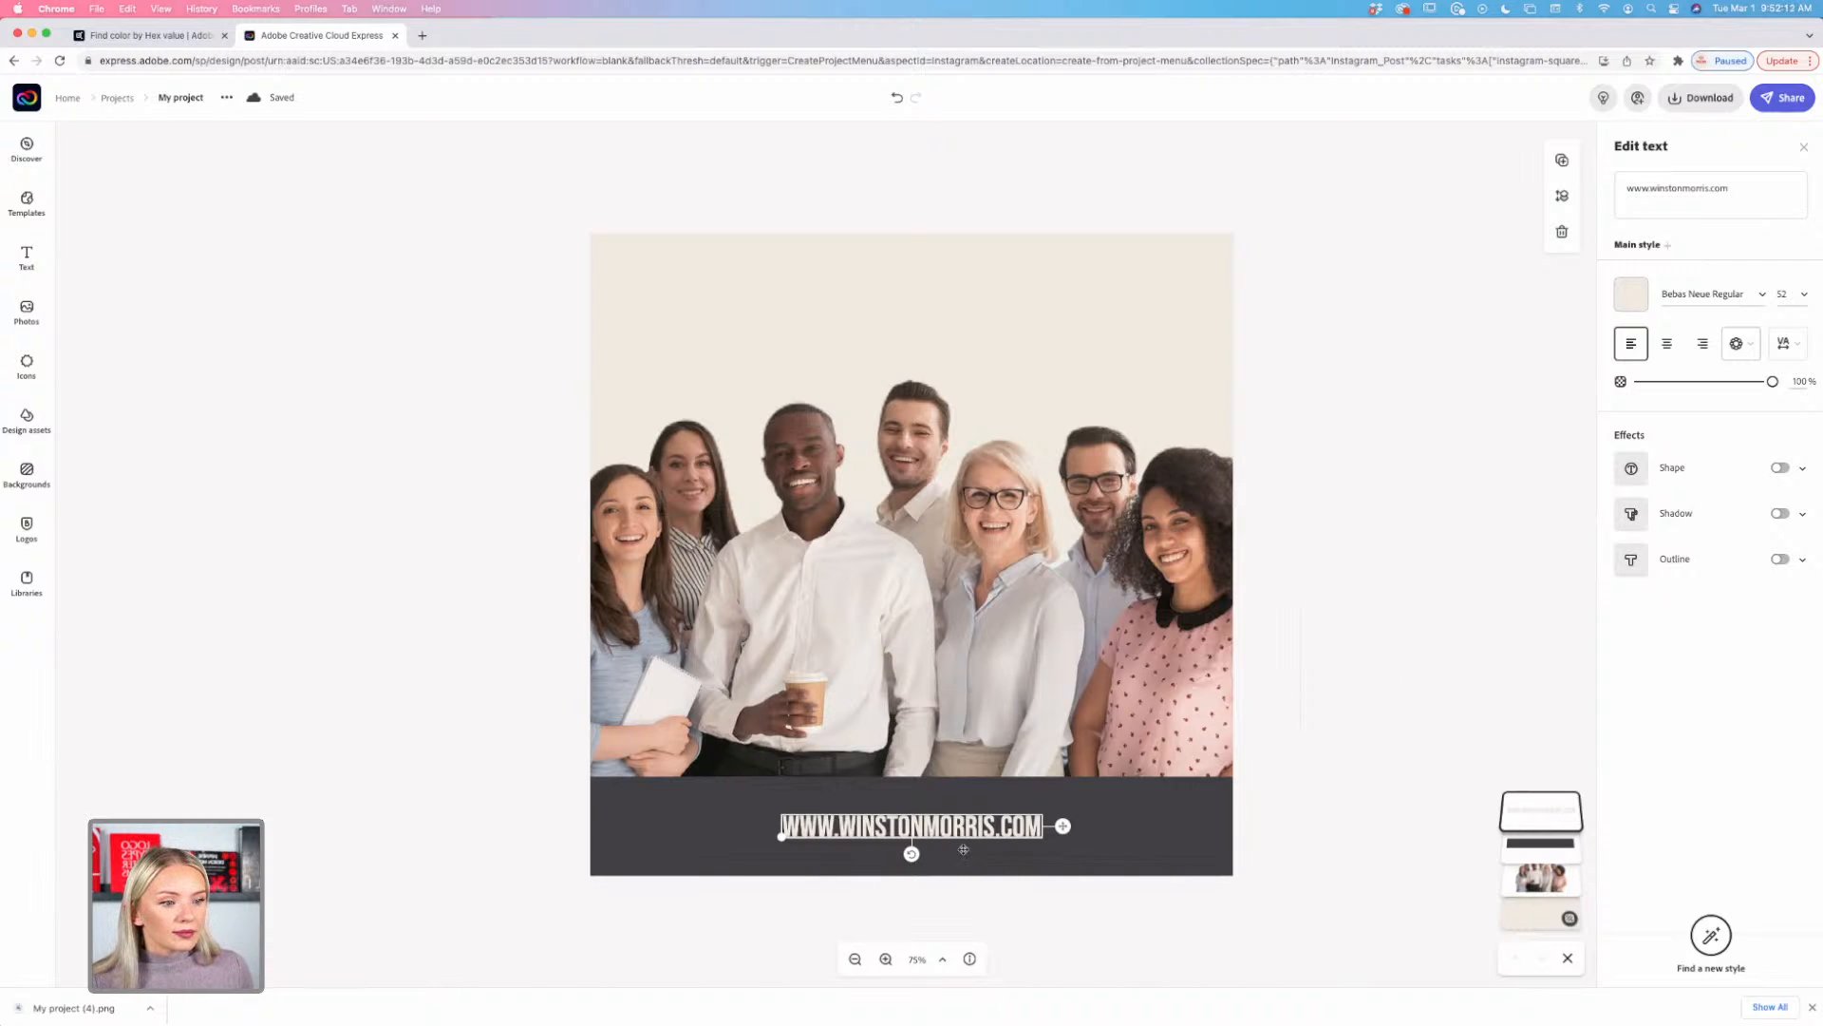
Step: Shrink the website text further to about size 43.8 and recenter it in the dark gray band
{"action": "left_click_drag", "start_coordinate": [779, 837], "coordinate": [823, 834]}
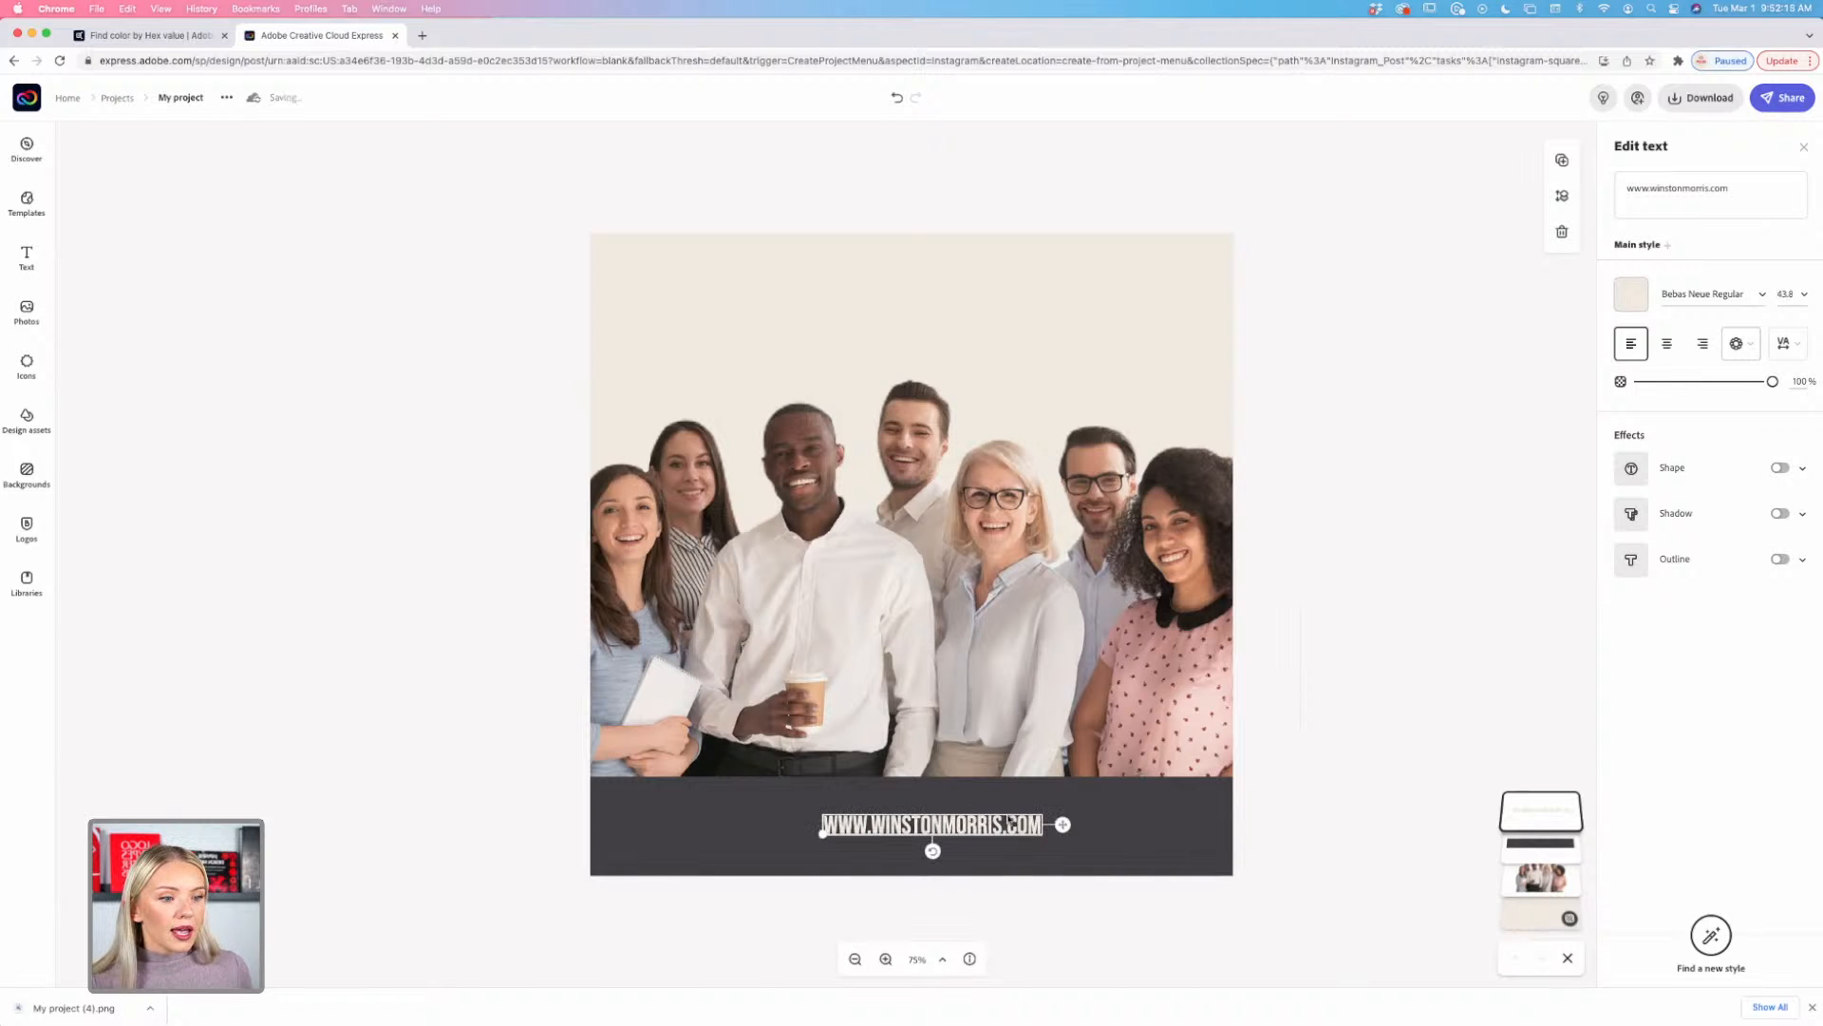
{"action": "left_click_drag", "start_coordinate": [1001, 821], "coordinate": [981, 822]}
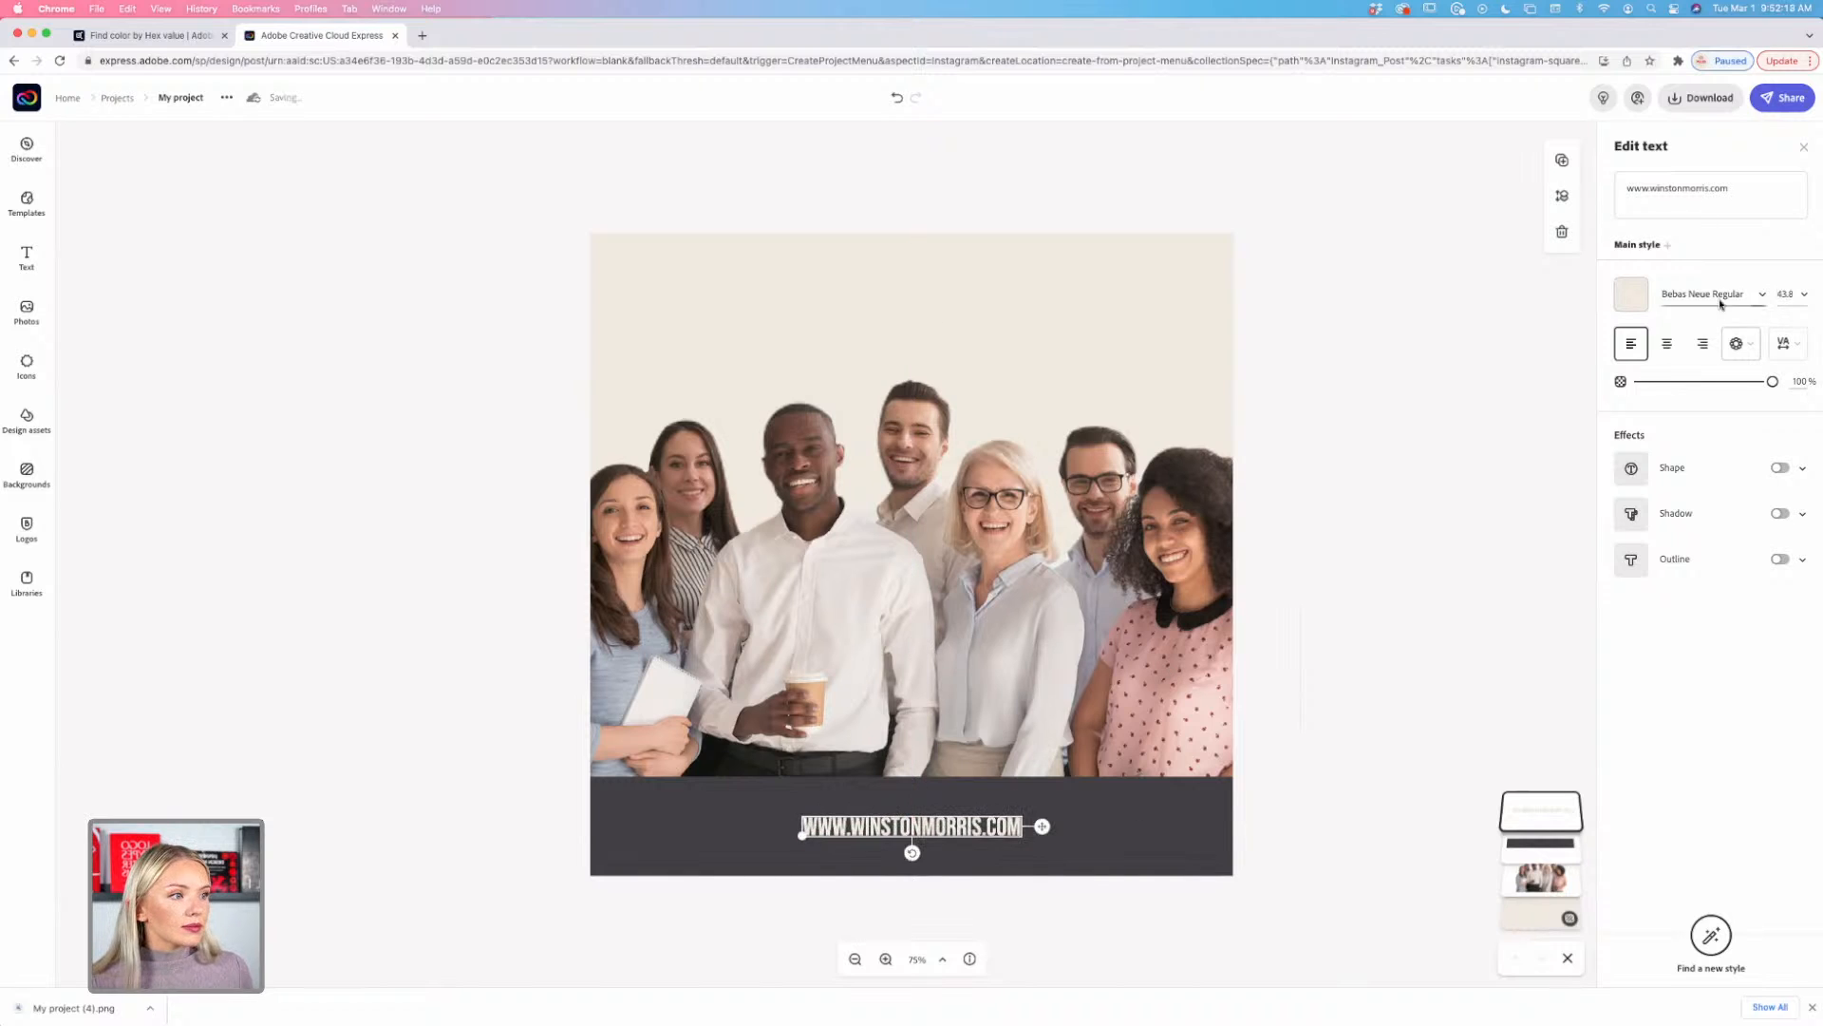
Step: Change the website text's font to Bellfort Regular and recenter it in the dark gray band
{"action": "left_click", "coordinate": [1805, 300]}
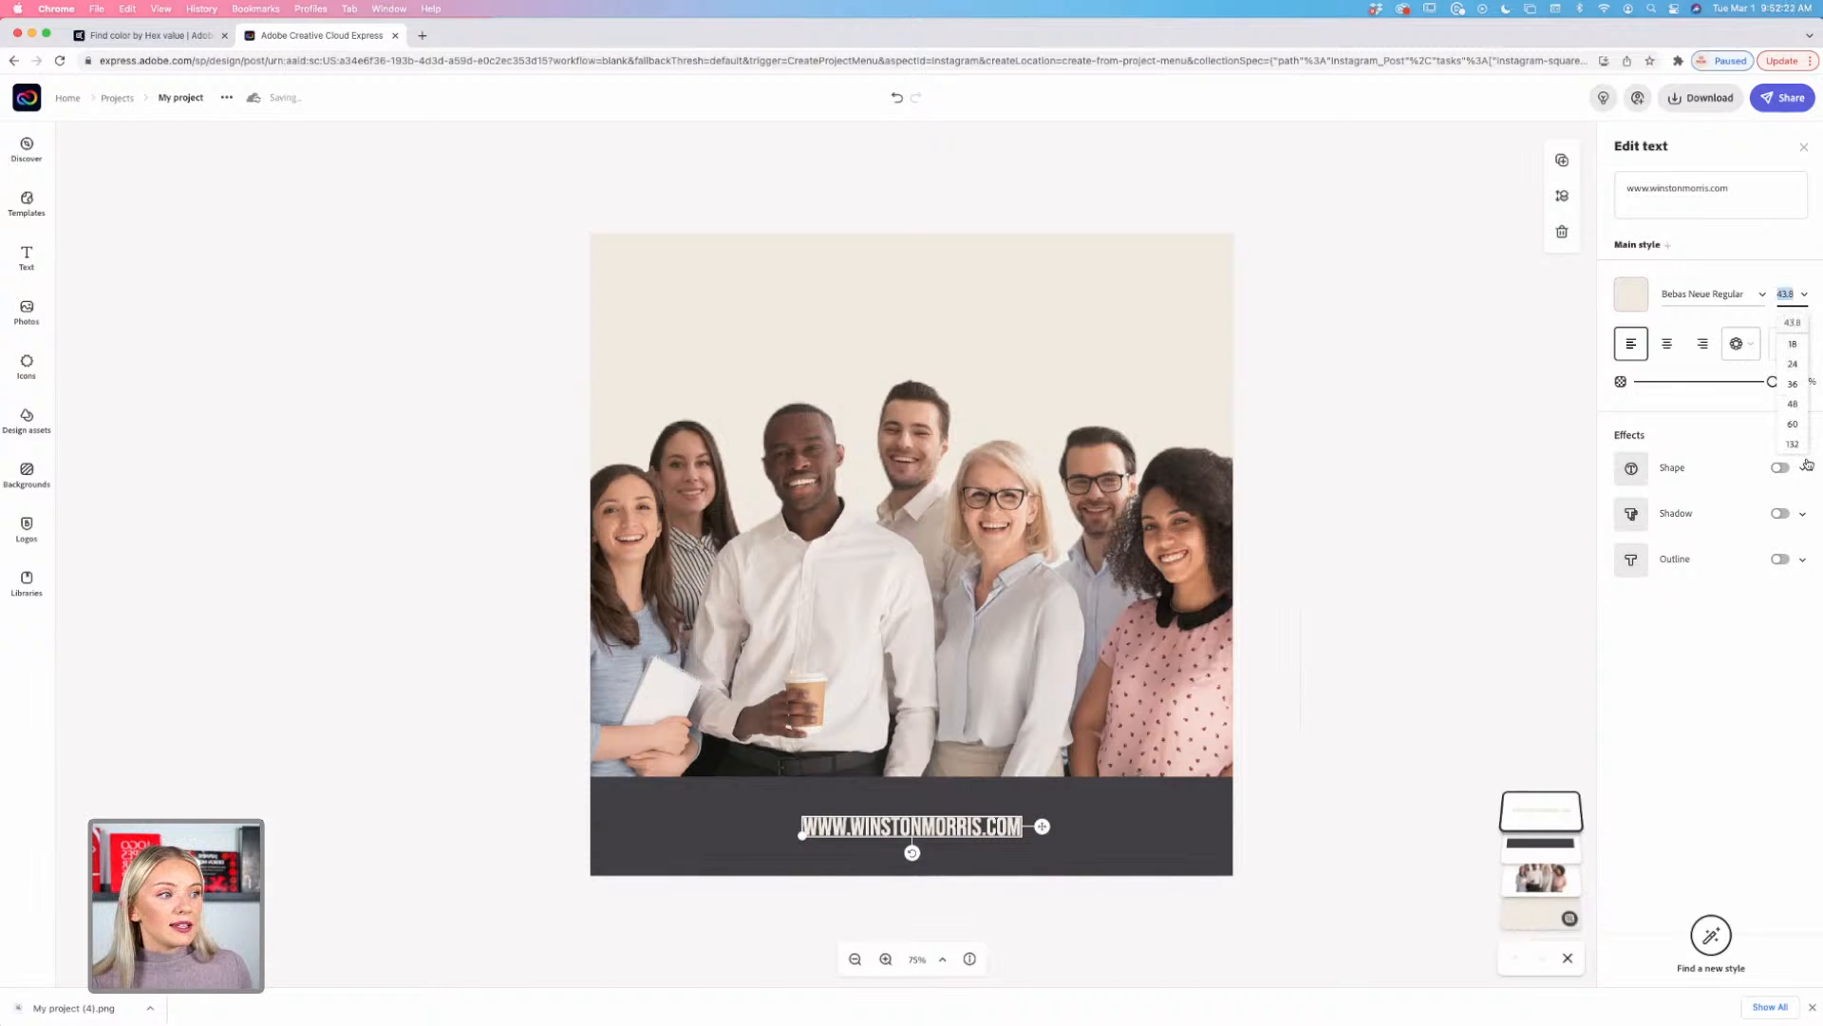
{"action": "left_click", "coordinate": [1716, 433]}
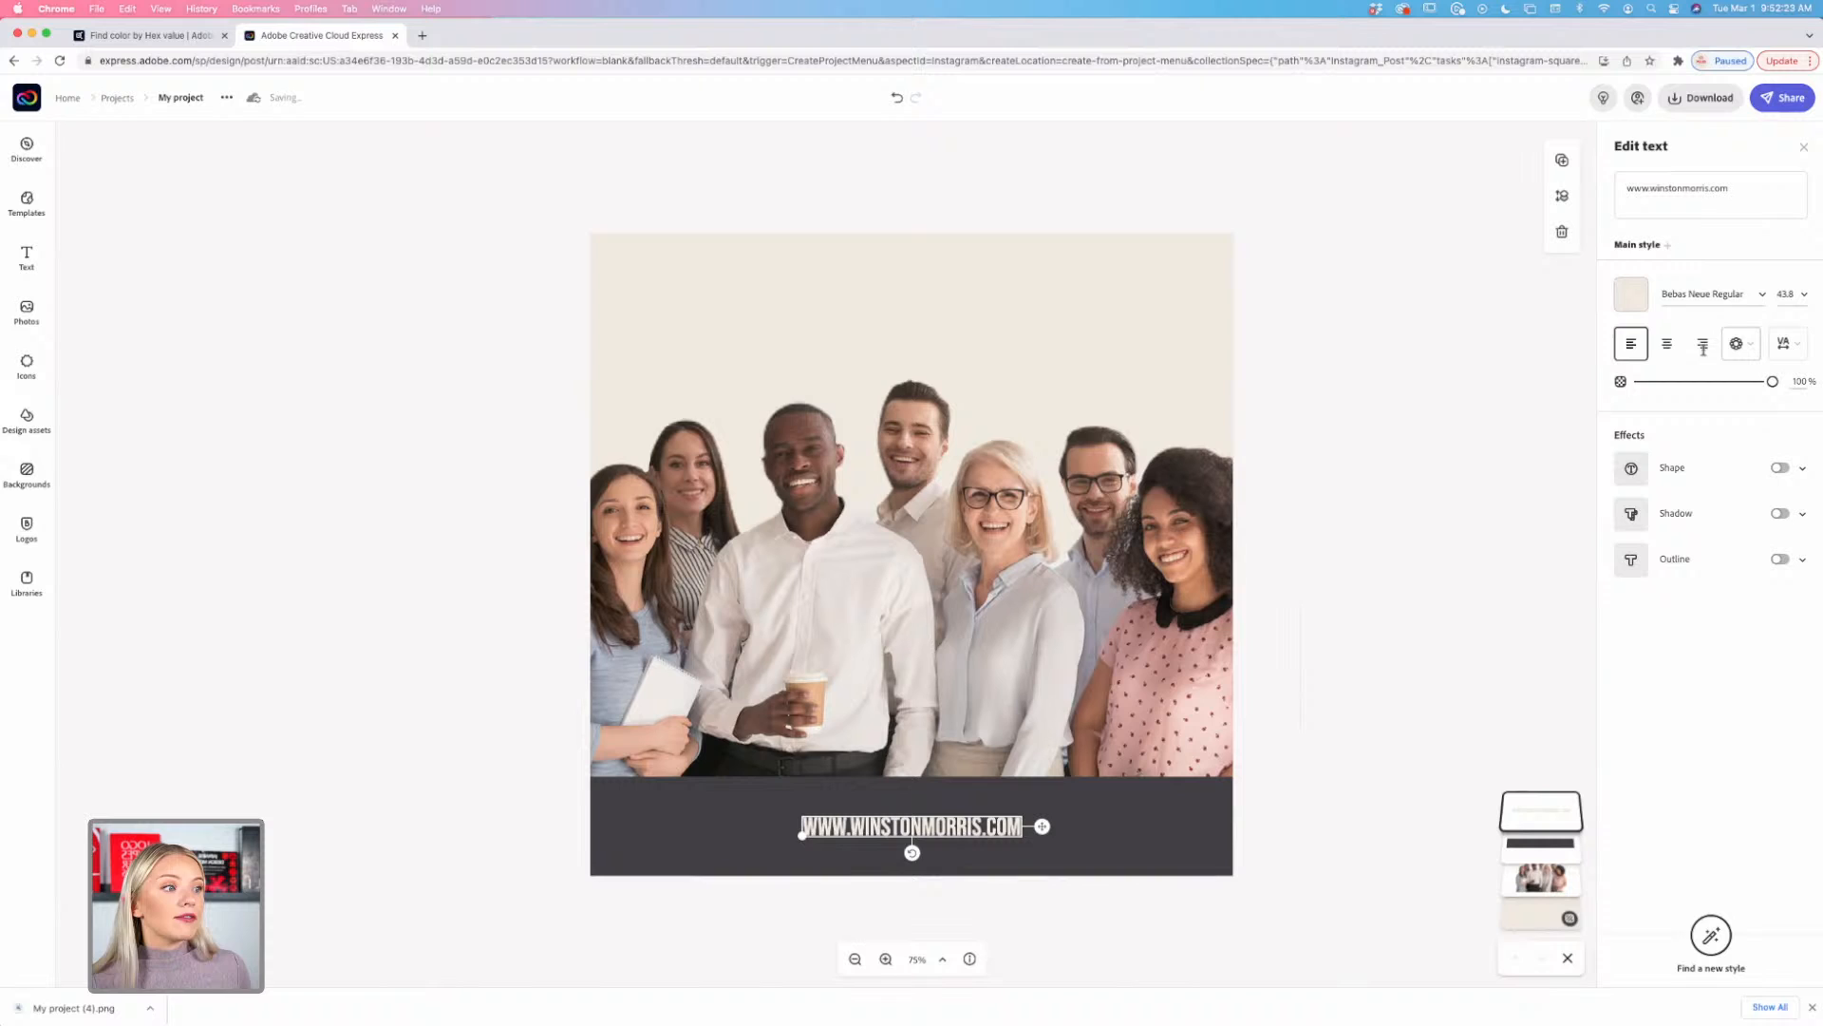
{"action": "left_click", "coordinate": [1764, 298]}
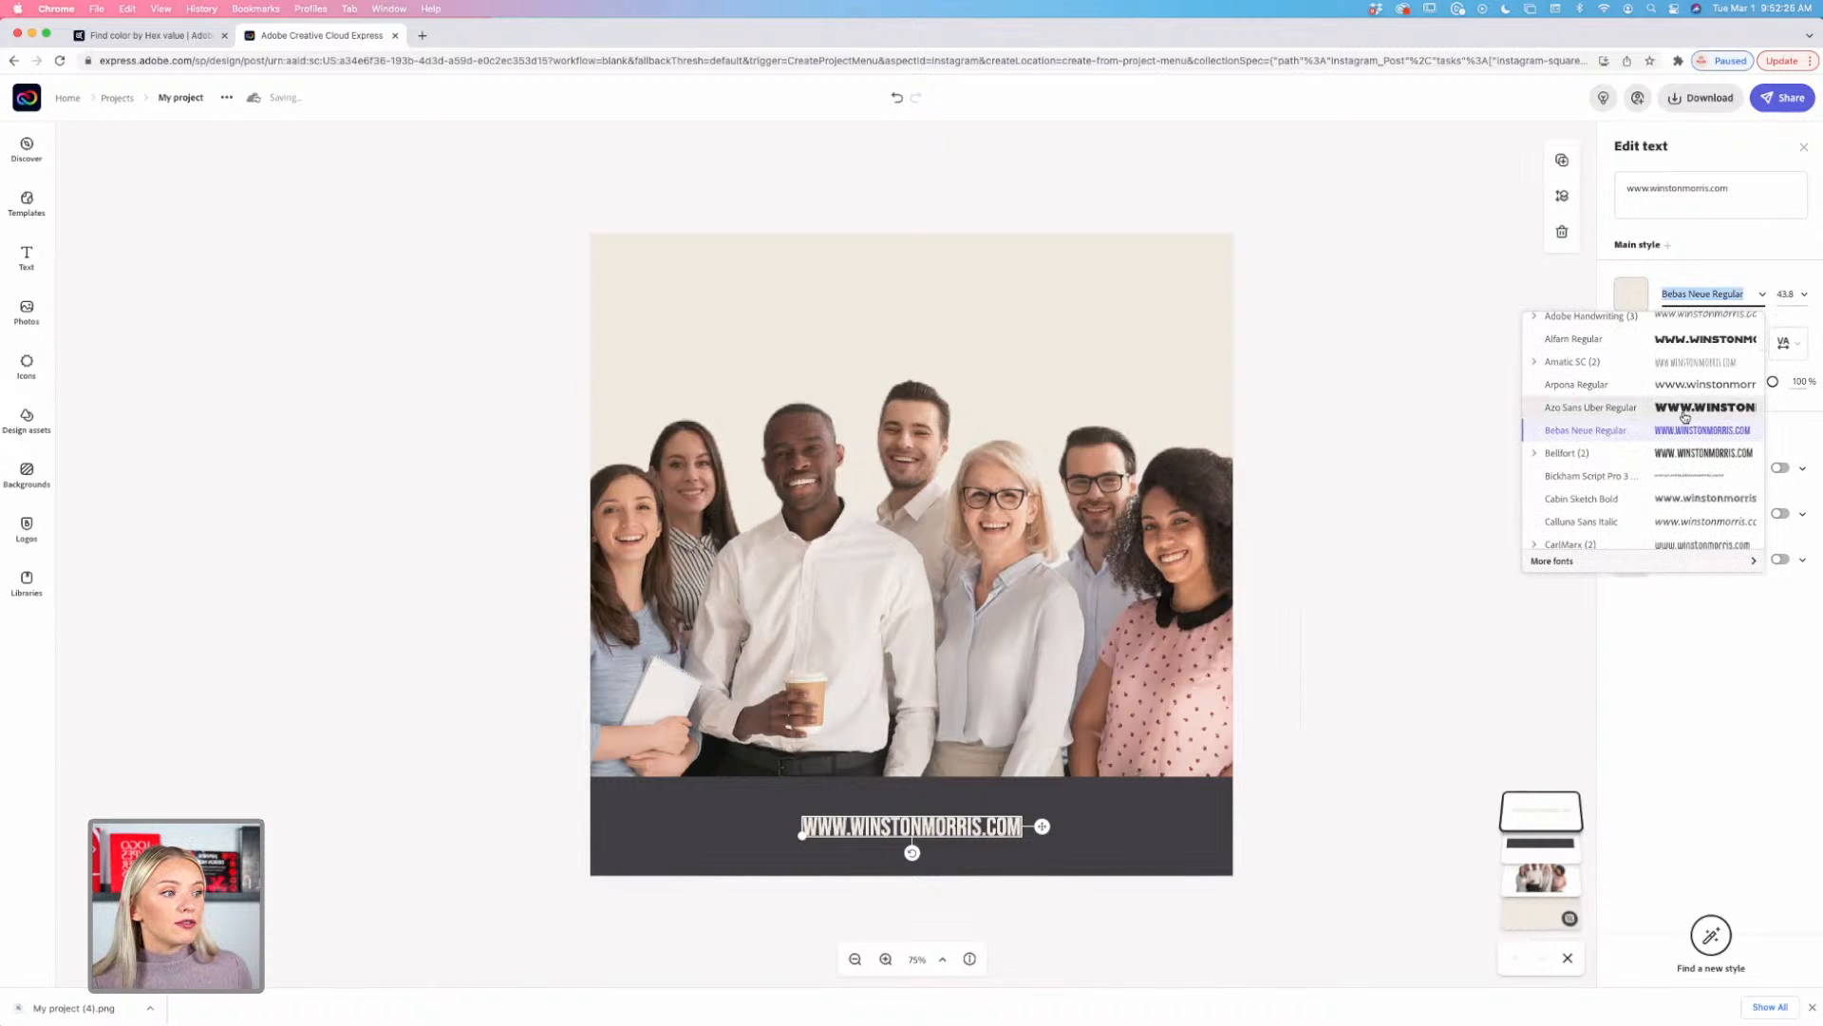
{"action": "left_click", "coordinate": [1693, 458]}
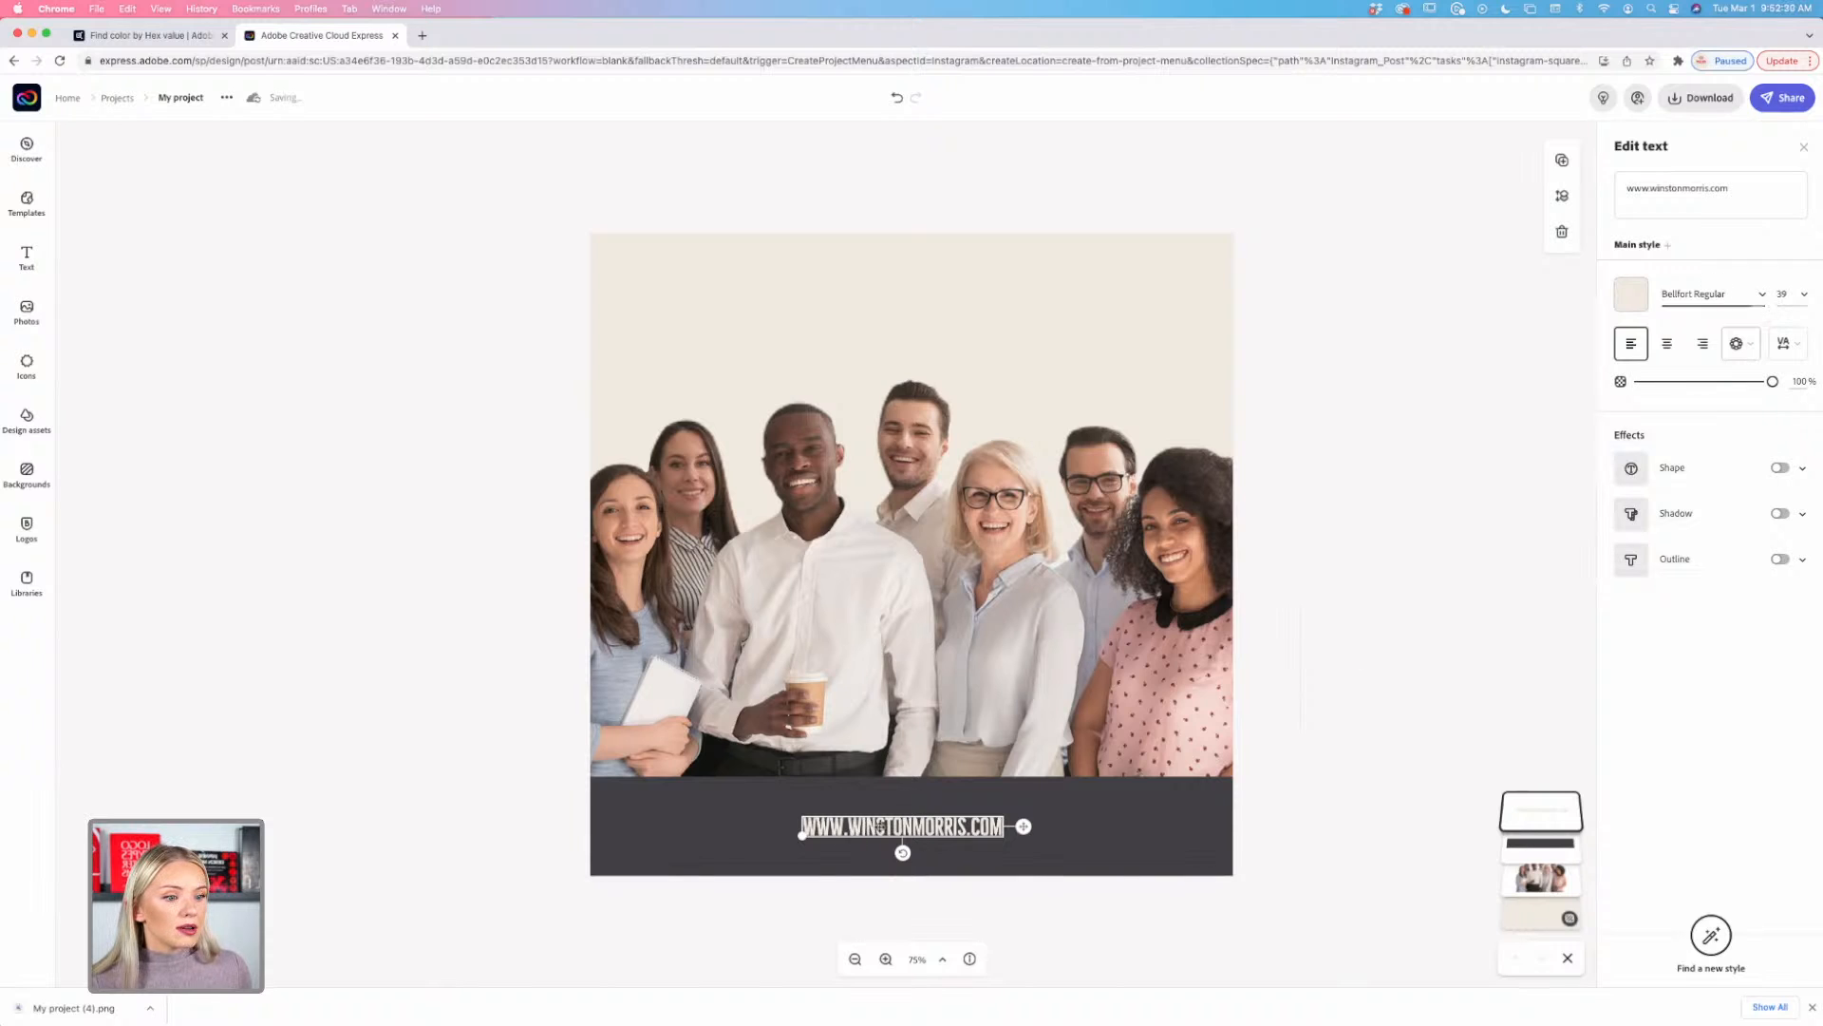
{"action": "left_click_drag", "start_coordinate": [864, 828], "coordinate": [874, 828]}
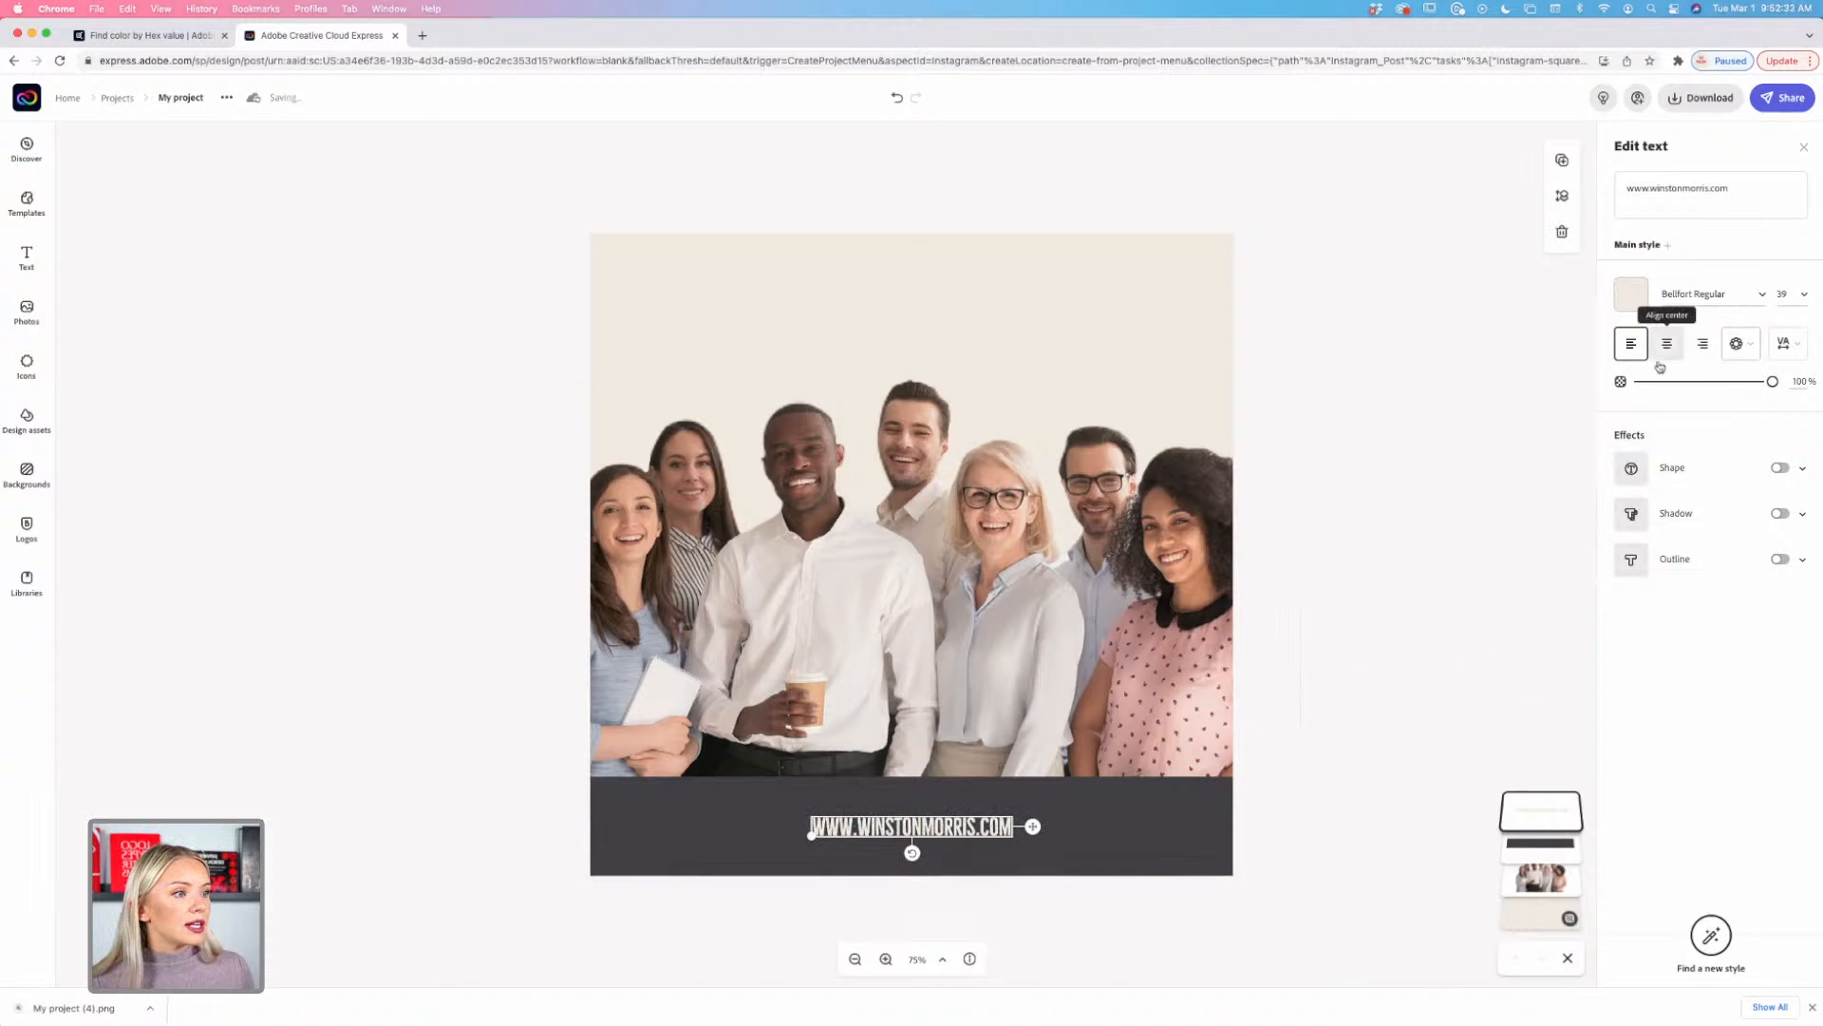
Step: Slightly widen the letter spacing of the website text and deselect it
{"action": "left_click", "coordinate": [1787, 342]}
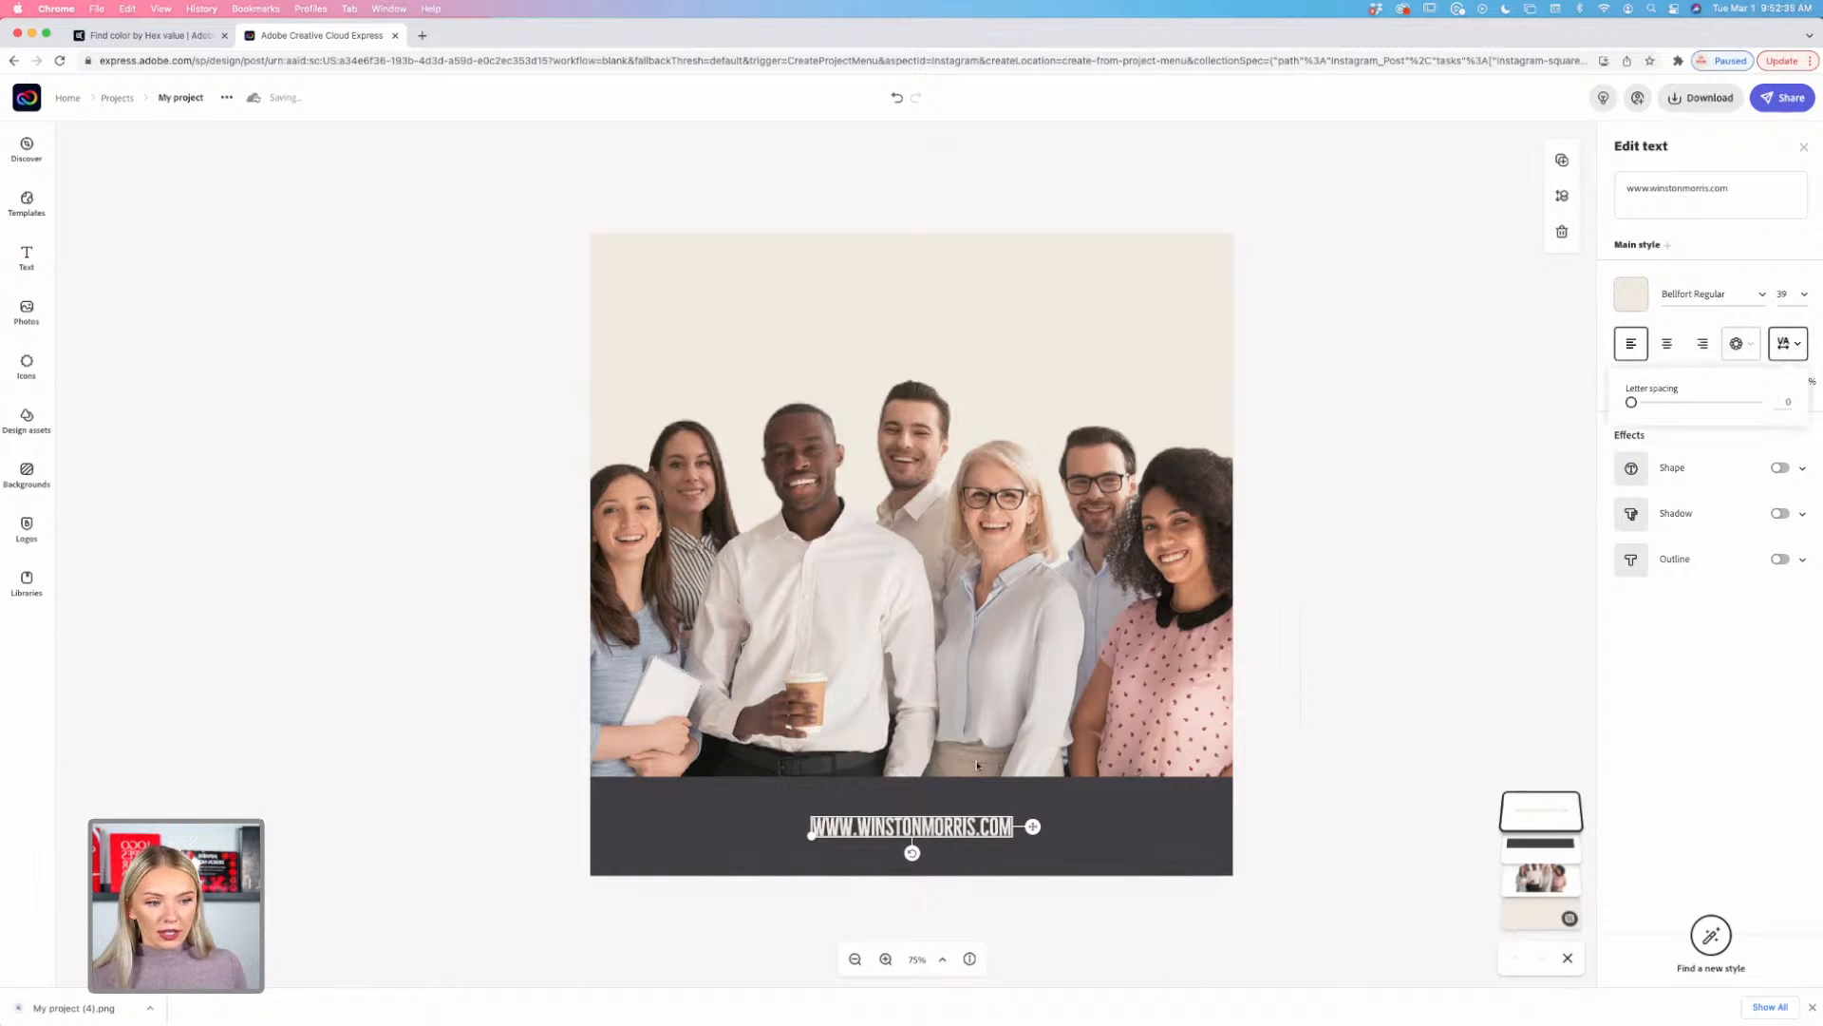
{"action": "left_click", "coordinate": [885, 959]}
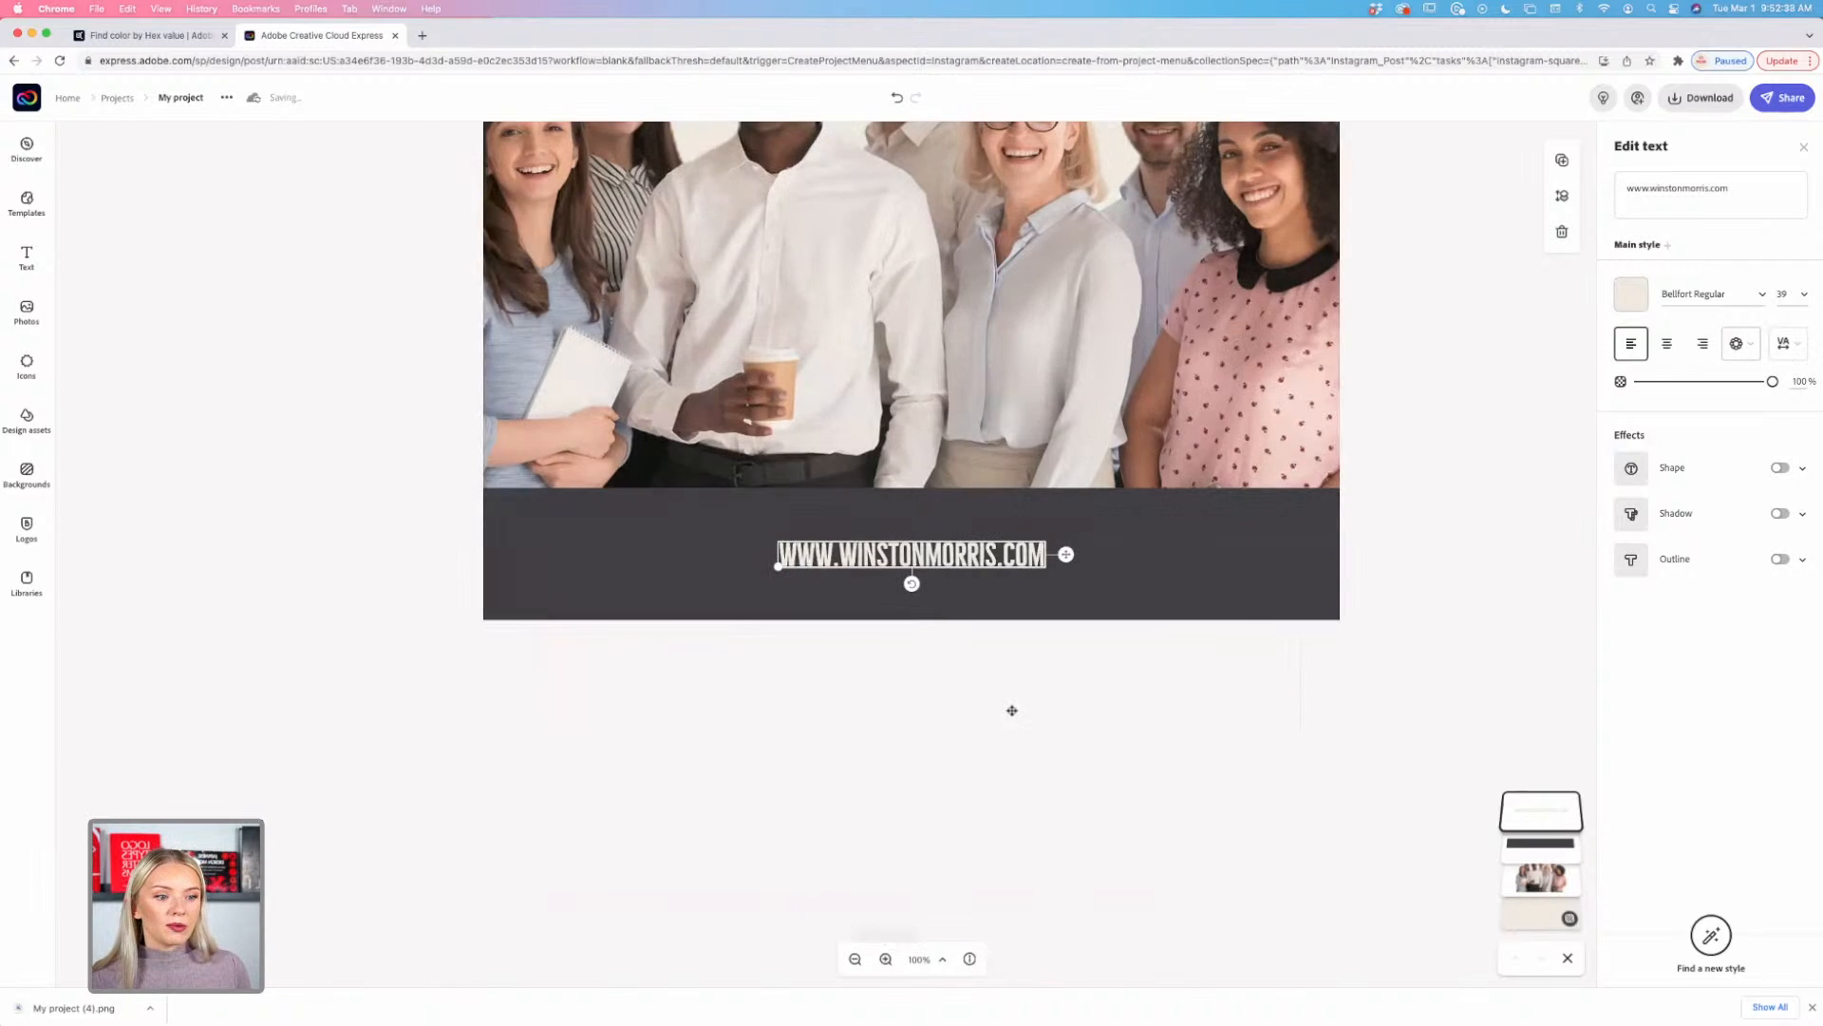
{"action": "left_click", "coordinate": [1785, 344]}
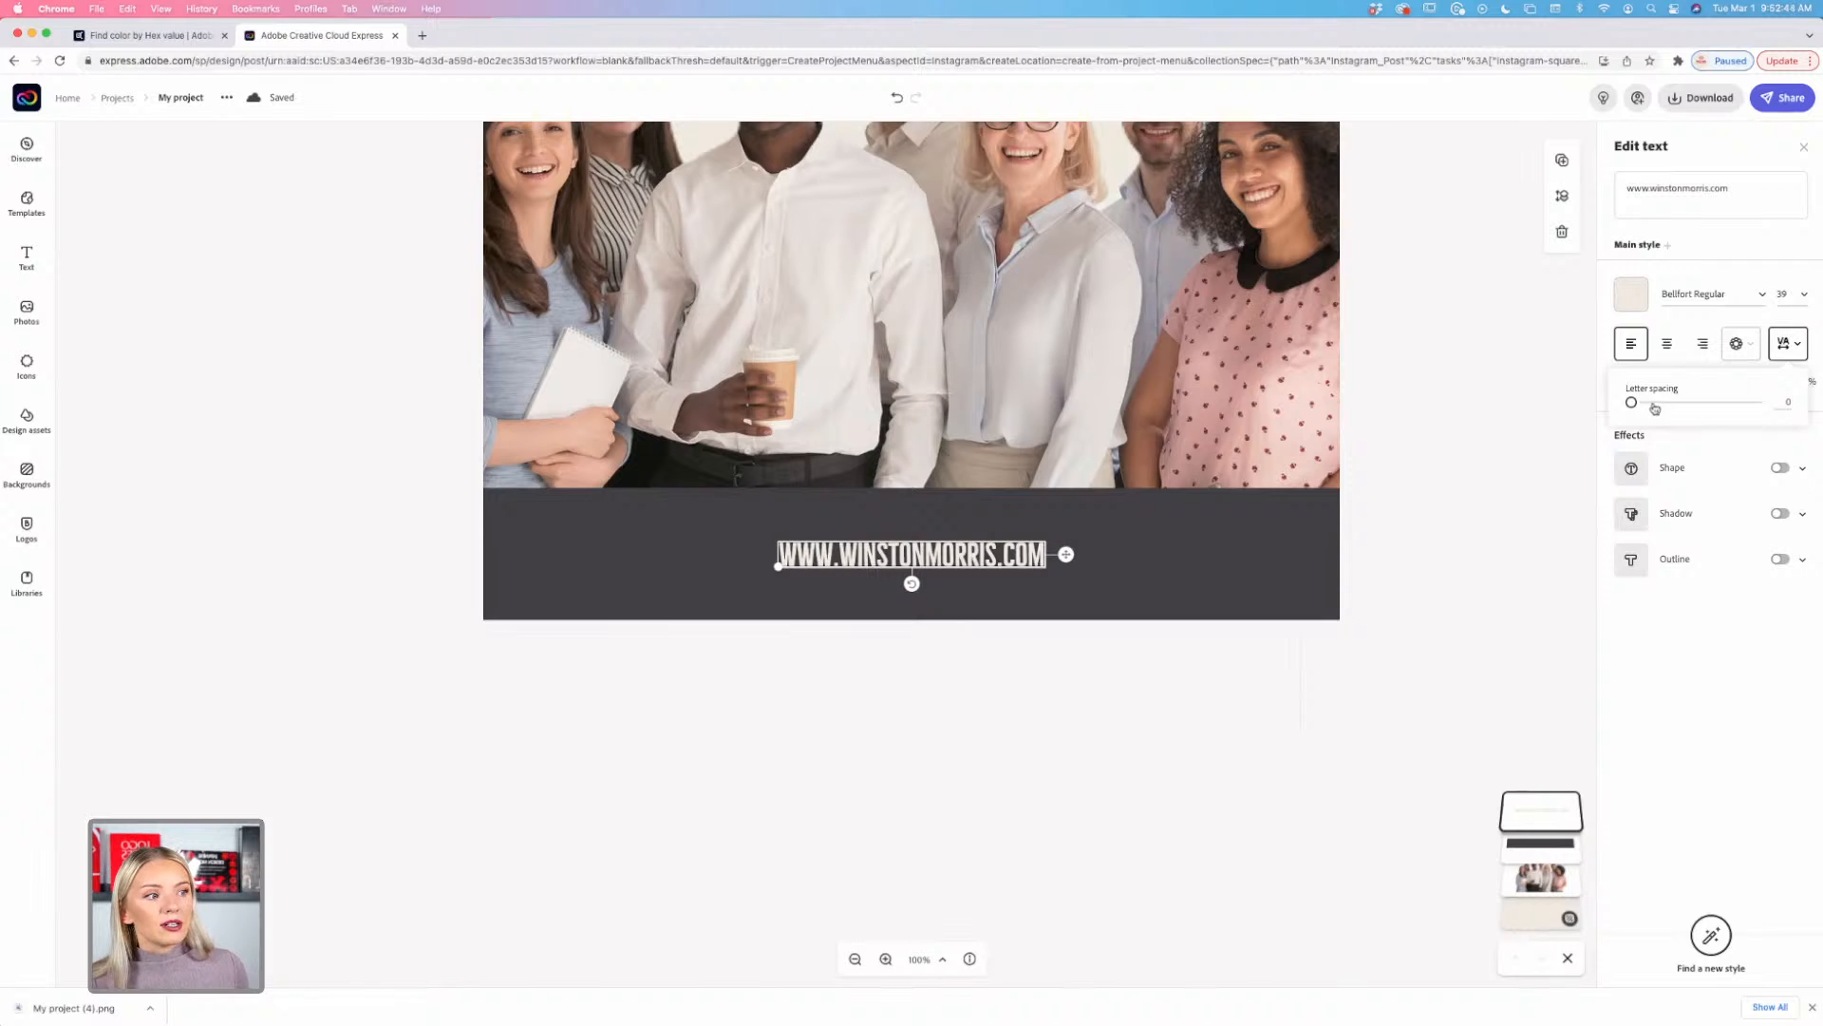
{"action": "mouse_move", "coordinate": [1632, 403]}
{"action": "left_mouse_down"}
{"action": "mouse_move", "coordinate": [1653, 404]}
{"action": "mouse_move", "coordinate": [1638, 408]}
{"action": "left_mouse_up"}
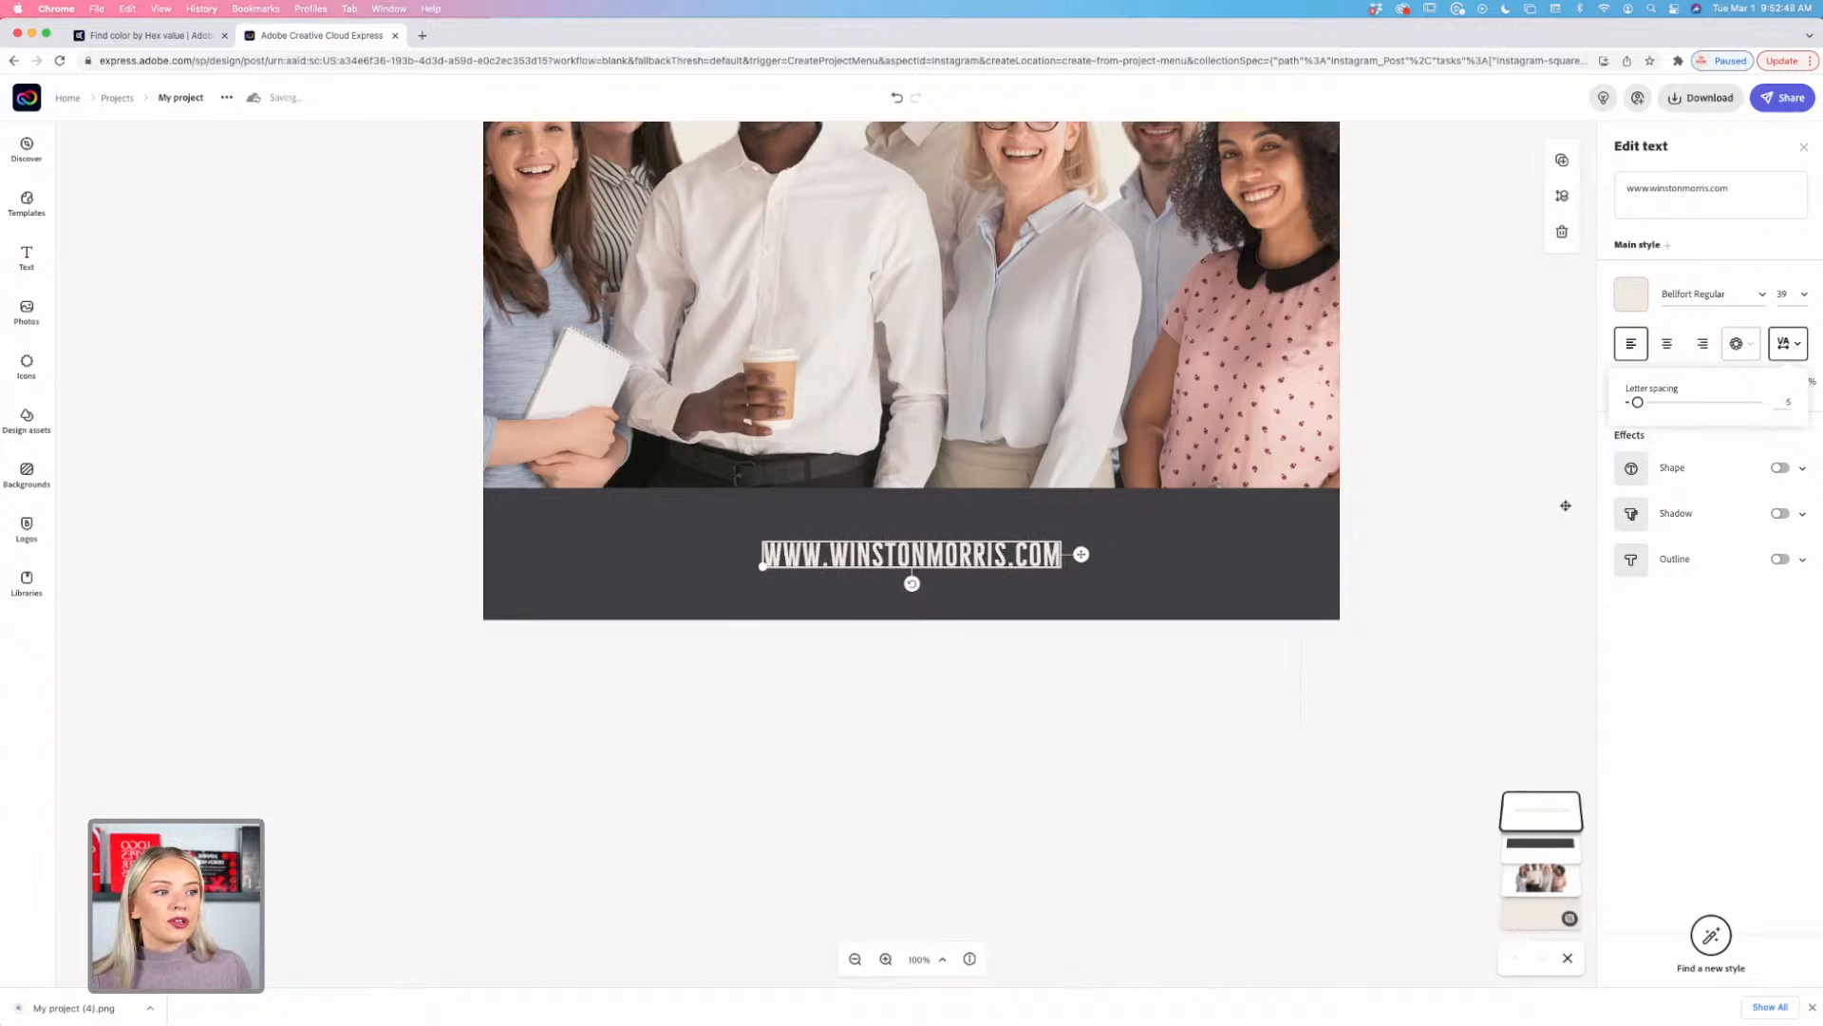
{"action": "left_click", "coordinate": [1120, 668]}
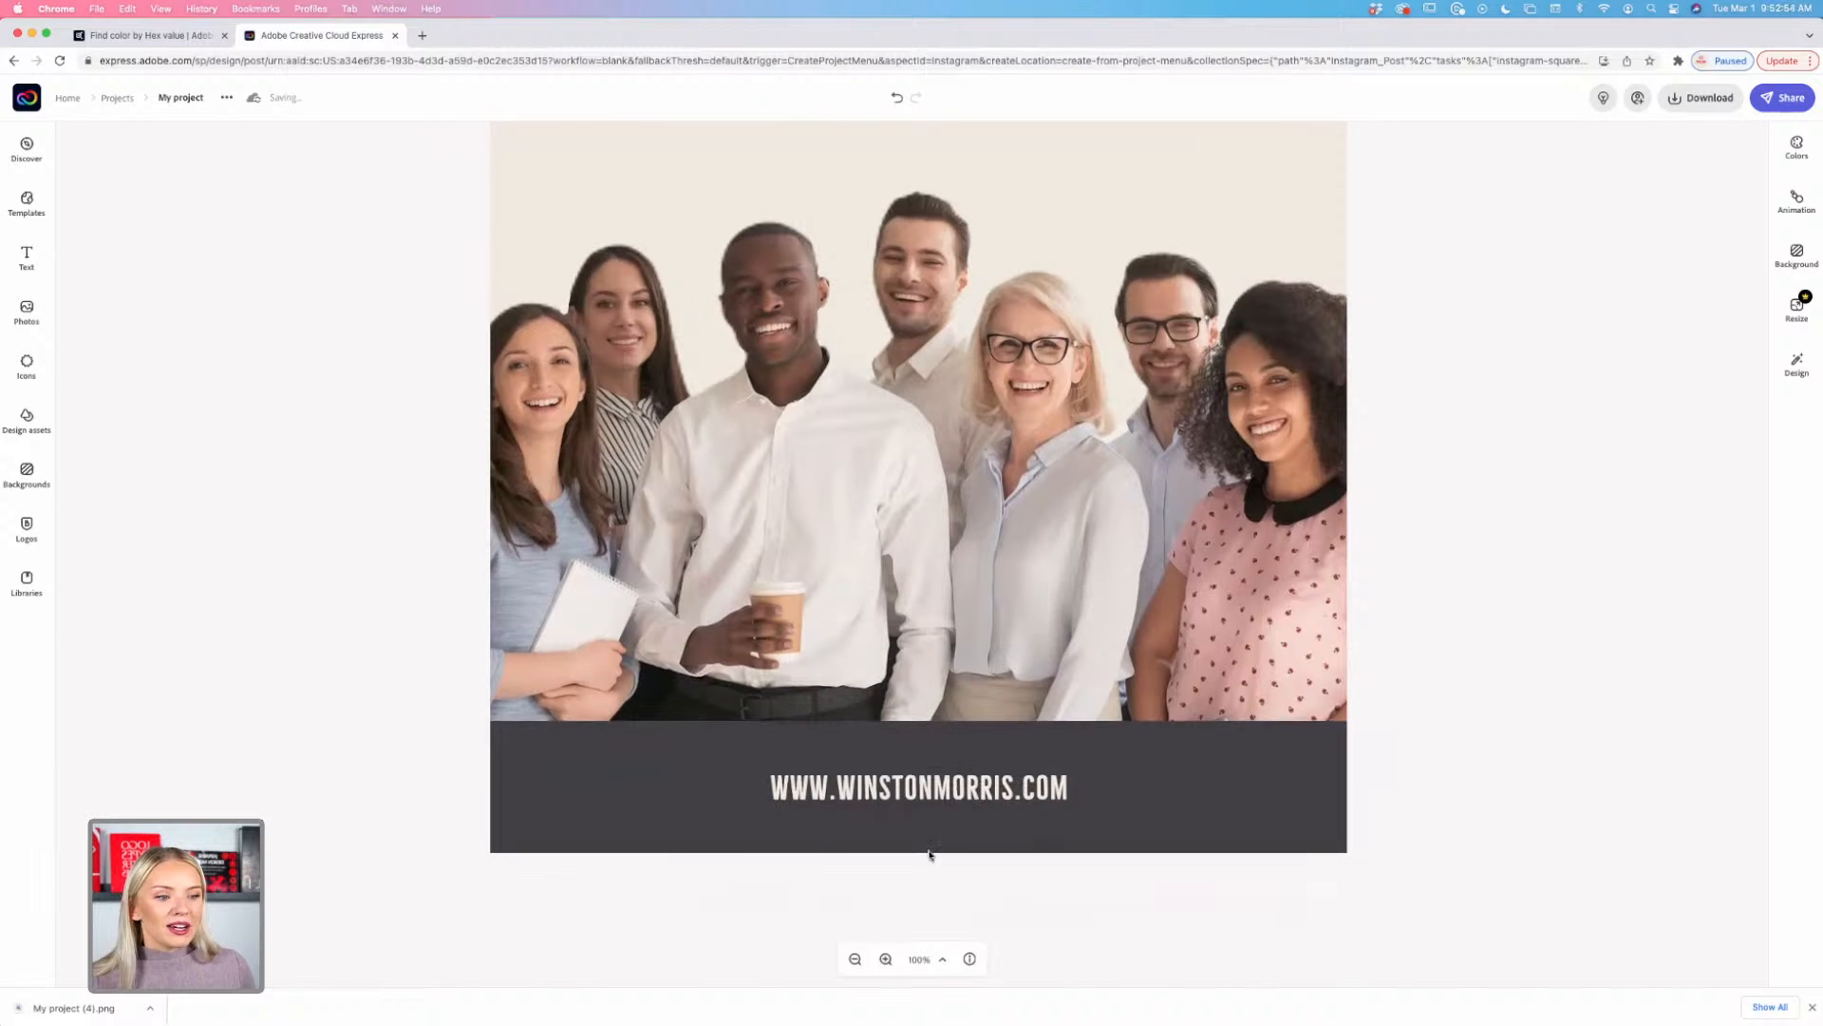
Step: Enlarge the website text to about size 46.8 and recenter it in the dark gray band
{"action": "left_click", "coordinate": [853, 960]}
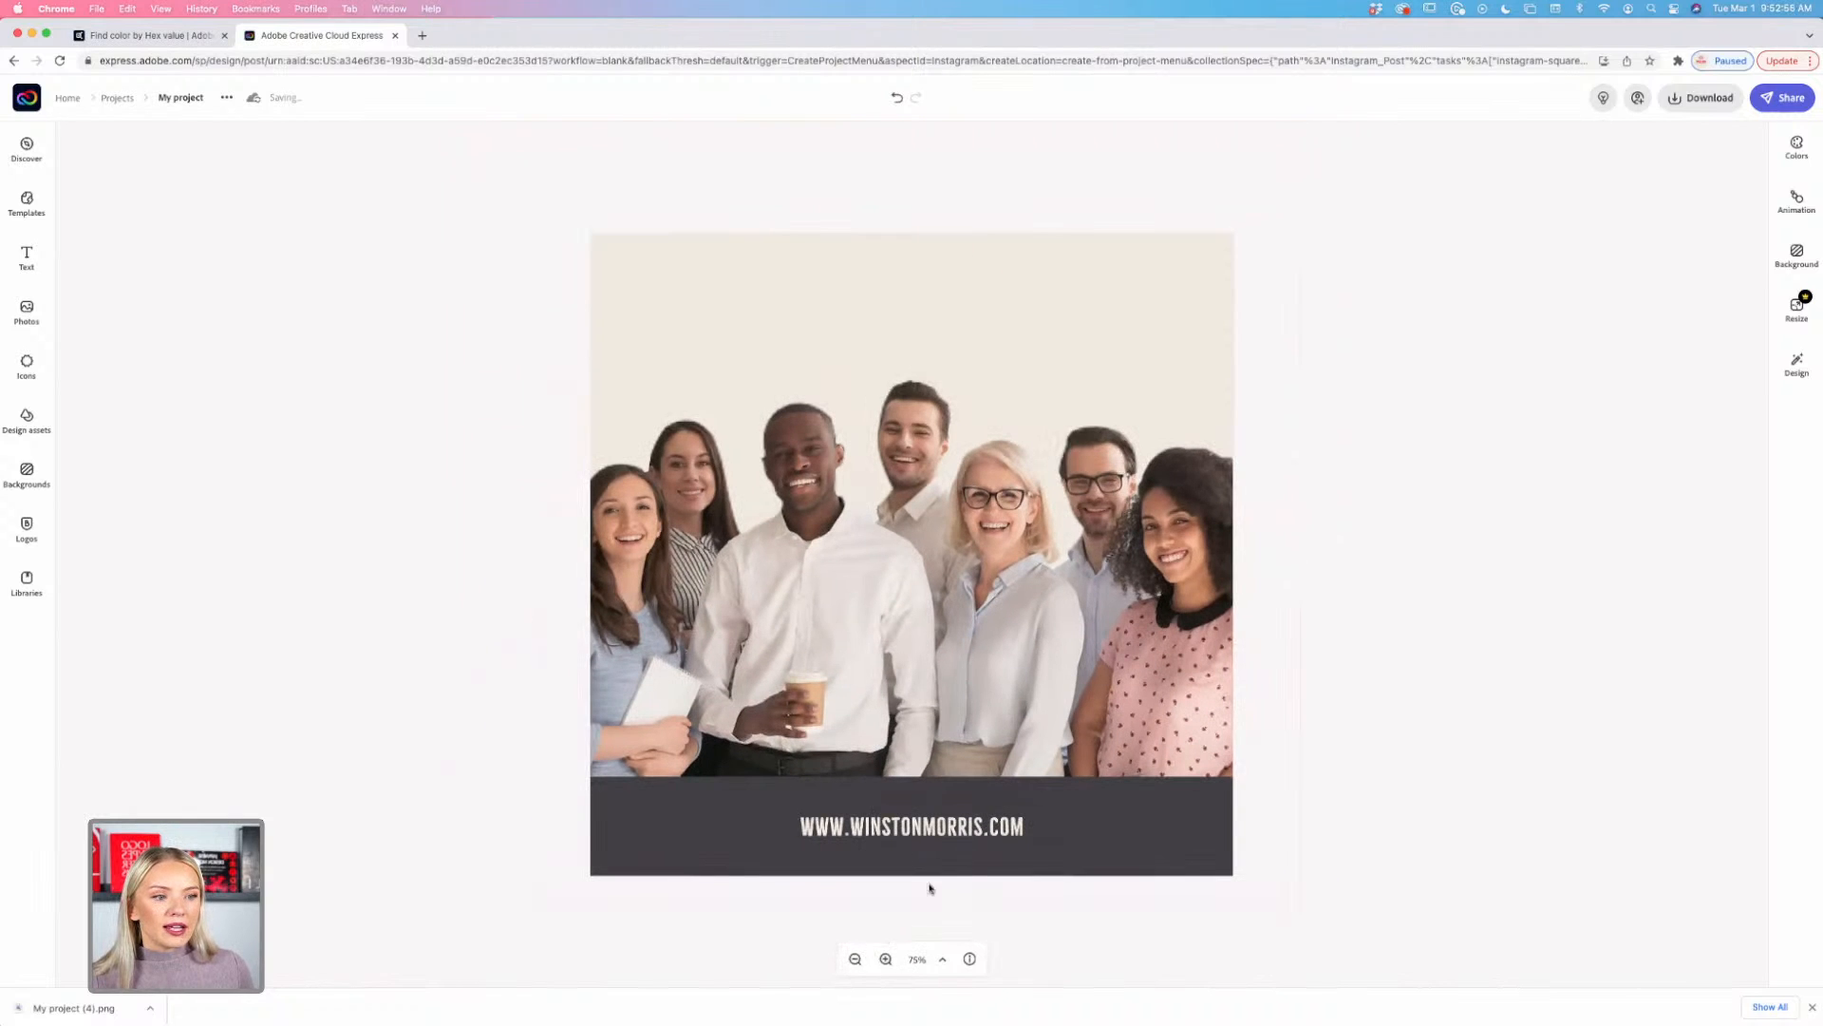
{"action": "left_click", "coordinate": [855, 959]}
{"action": "left_click", "coordinate": [854, 960]}
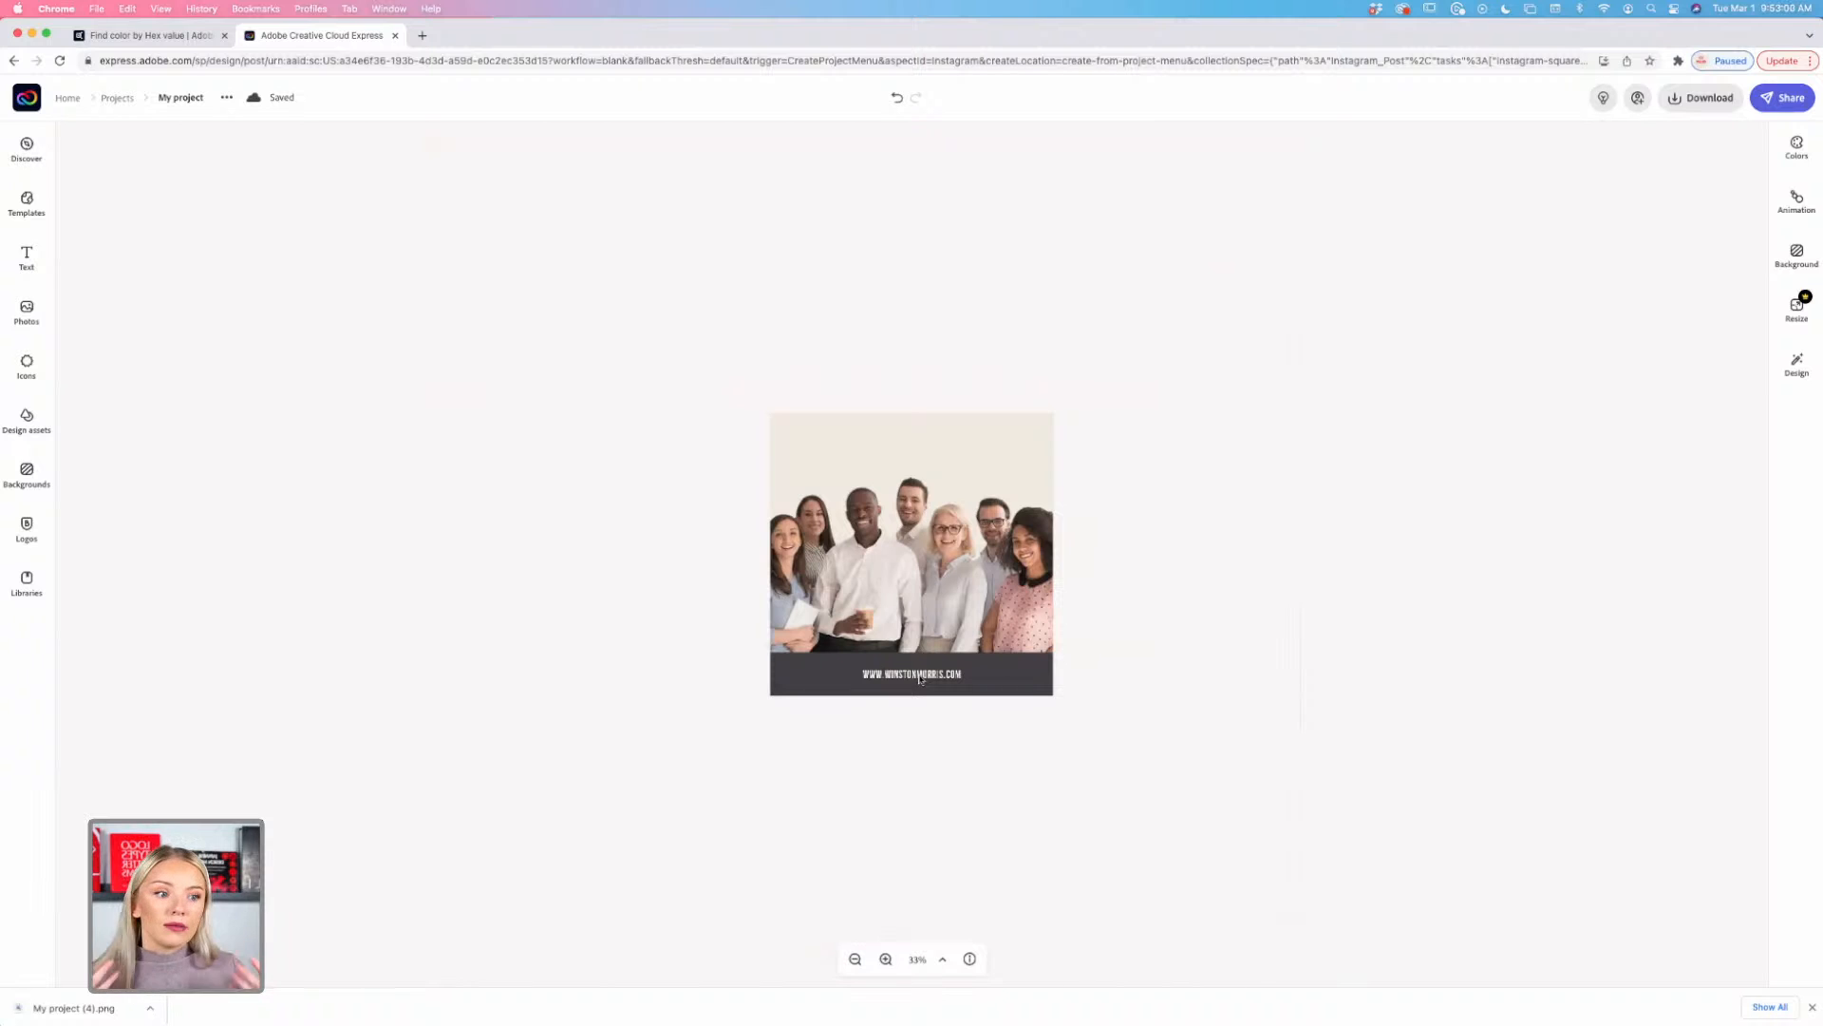
{"action": "left_click", "coordinate": [919, 678]}
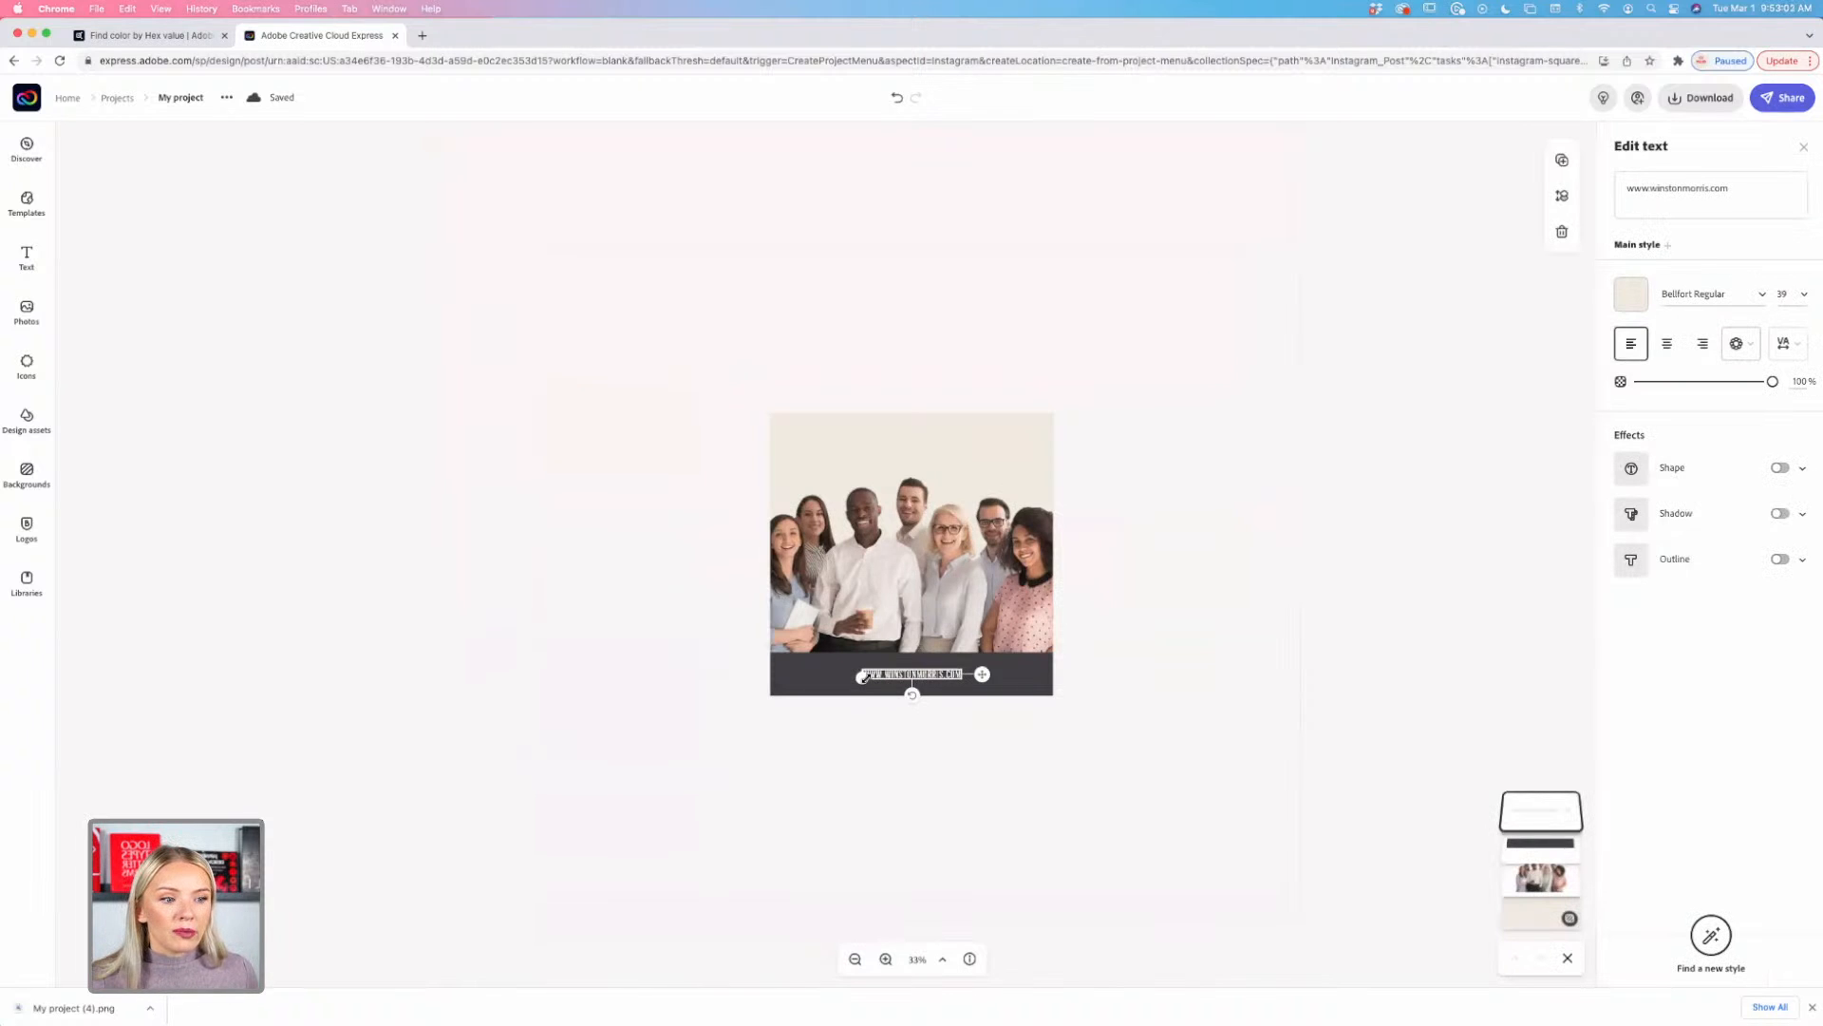
{"action": "mouse_move", "coordinate": [964, 675]}
{"action": "left_mouse_down"}
{"action": "mouse_move", "coordinate": [844, 679]}
{"action": "mouse_move", "coordinate": [932, 674]}
{"action": "left_mouse_up"}
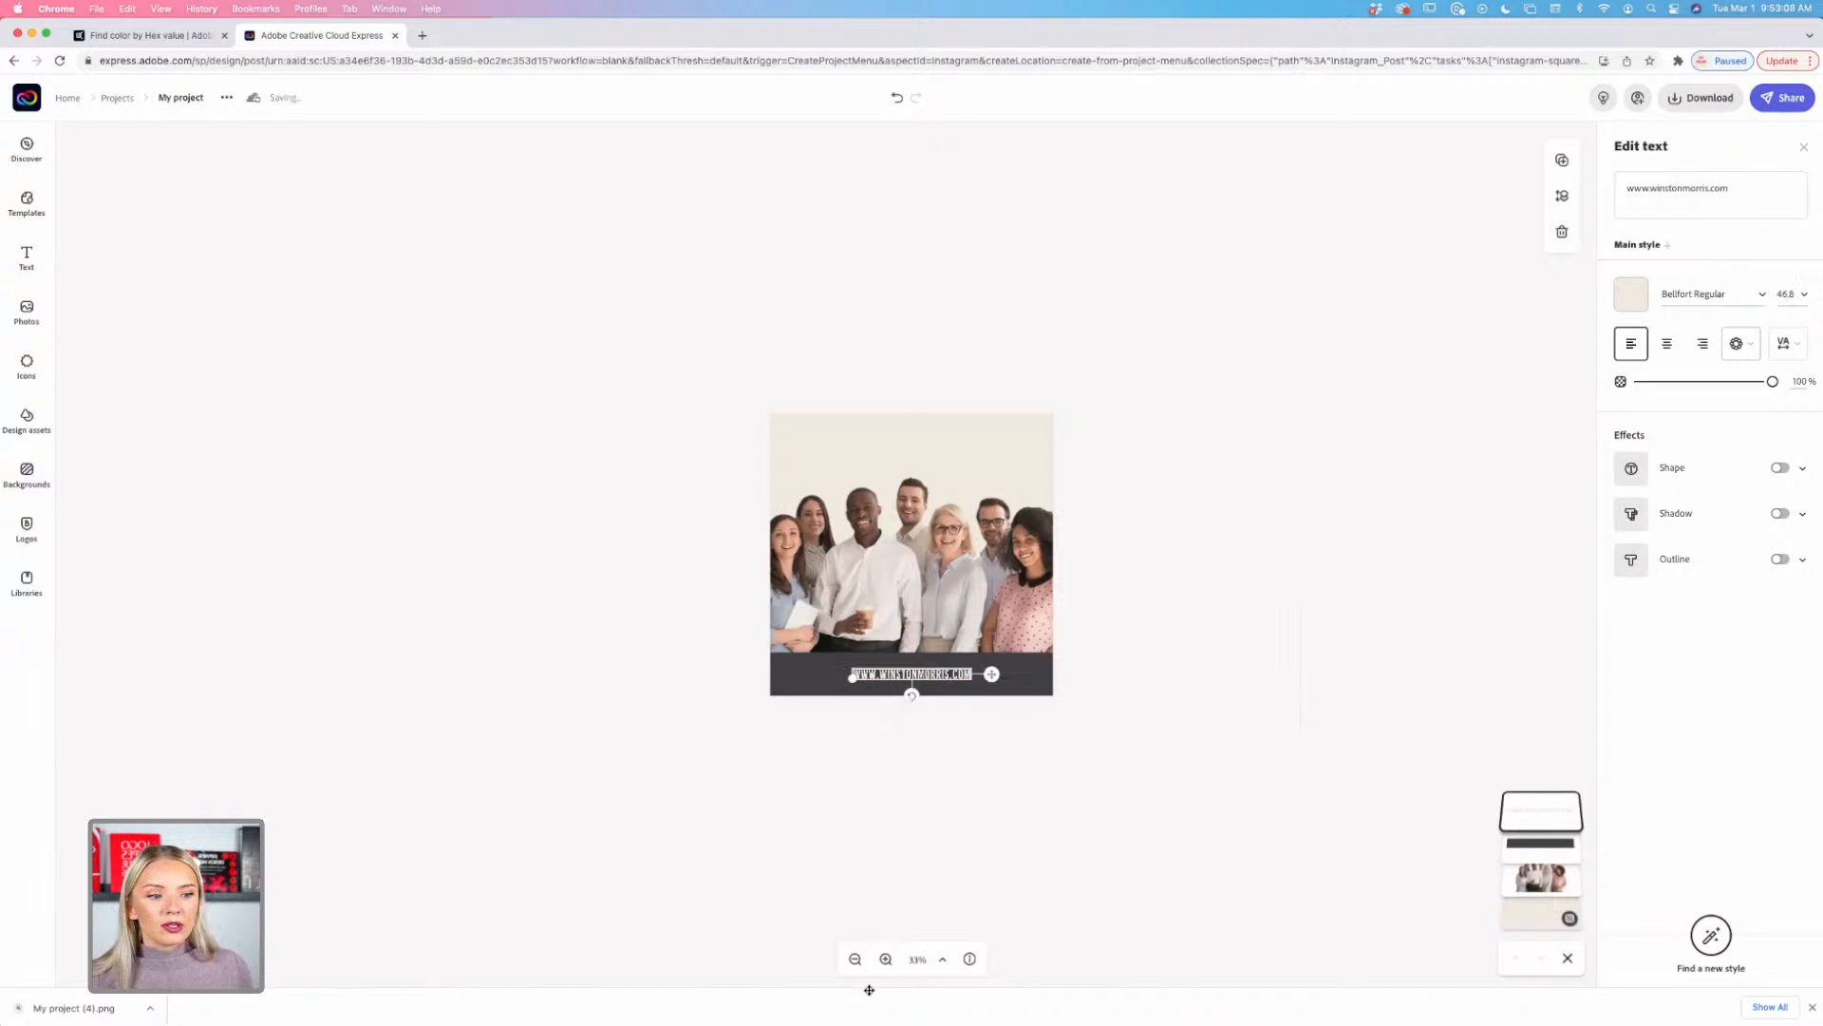
{"action": "left_click", "coordinate": [886, 959]}
{"action": "mouse_move", "coordinate": [954, 836]}
{"action": "left_mouse_down"}
{"action": "mouse_move", "coordinate": [910, 838]}
{"action": "mouse_move", "coordinate": [978, 839]}
{"action": "mouse_move", "coordinate": [951, 837]}
{"action": "mouse_move", "coordinate": [951, 818]}
{"action": "mouse_move", "coordinate": [951, 843]}
{"action": "mouse_move", "coordinate": [956, 826]}
{"action": "mouse_move", "coordinate": [909, 834]}
{"action": "mouse_move", "coordinate": [960, 833]}
{"action": "mouse_move", "coordinate": [951, 812]}
{"action": "mouse_move", "coordinate": [952, 832]}
{"action": "left_mouse_up"}
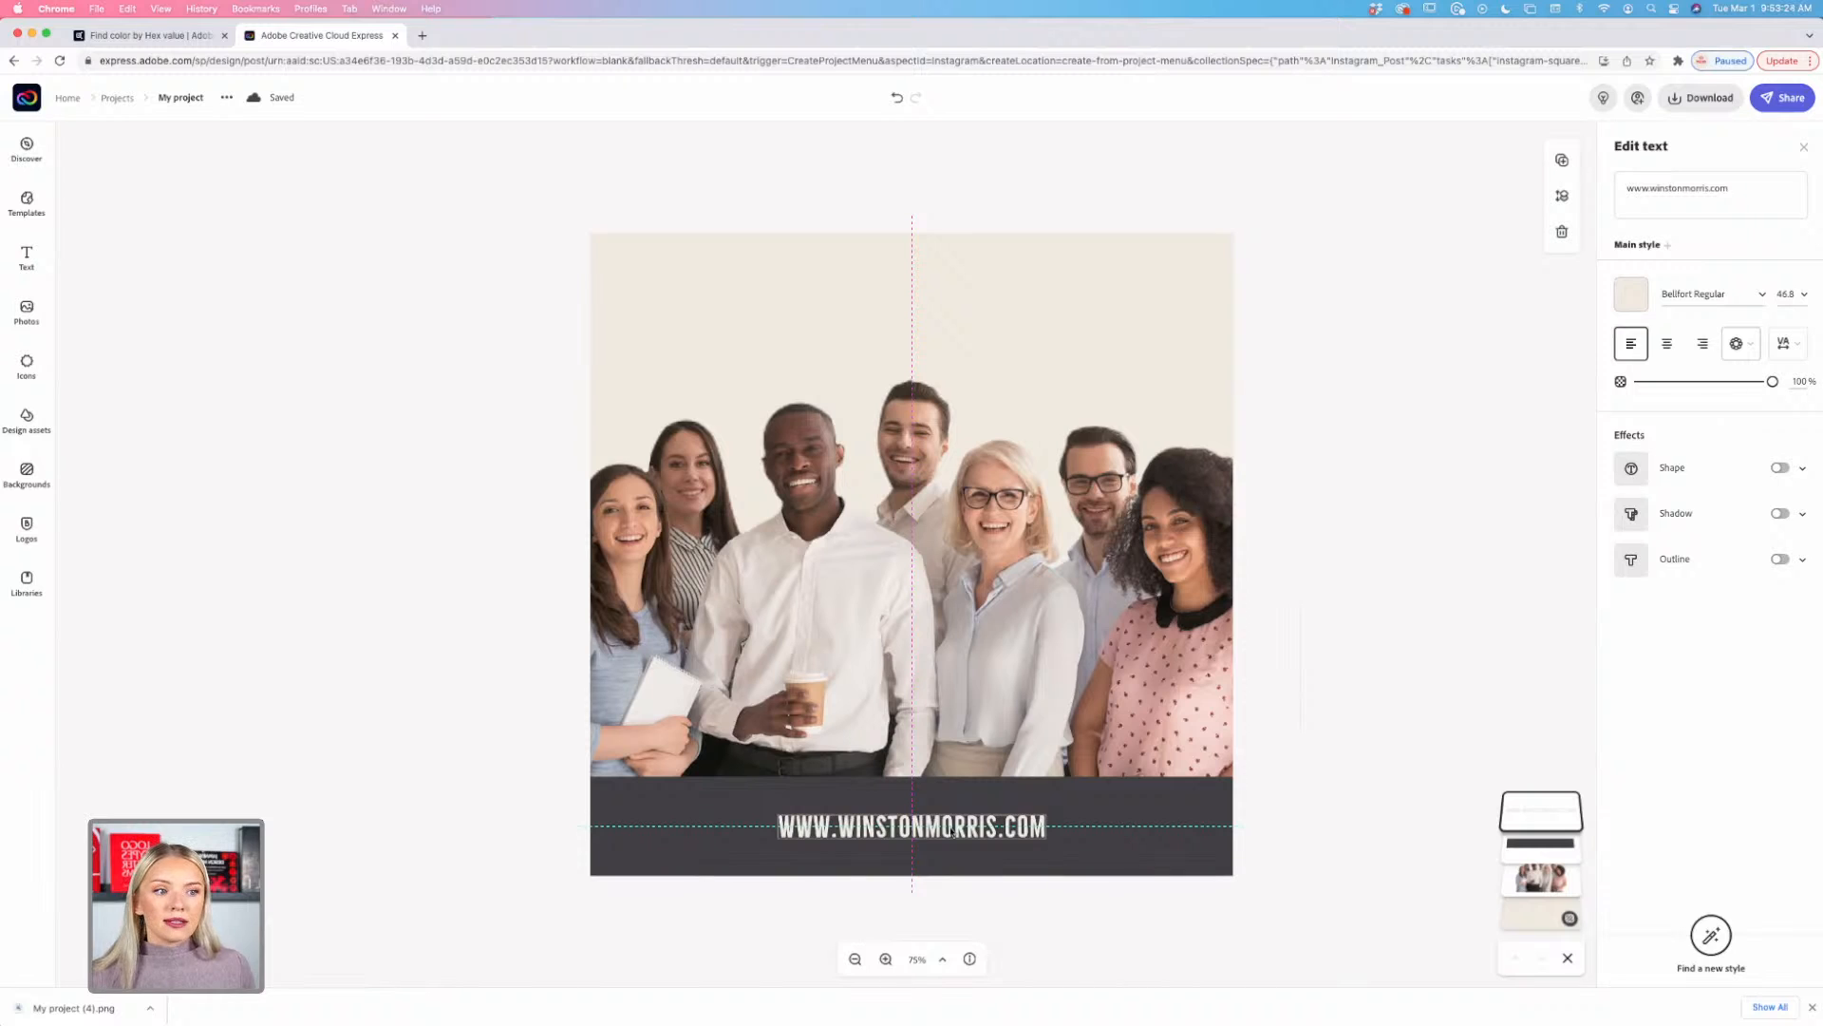
{"action": "left_click_drag", "start_coordinate": [951, 832], "coordinate": [952, 832]}
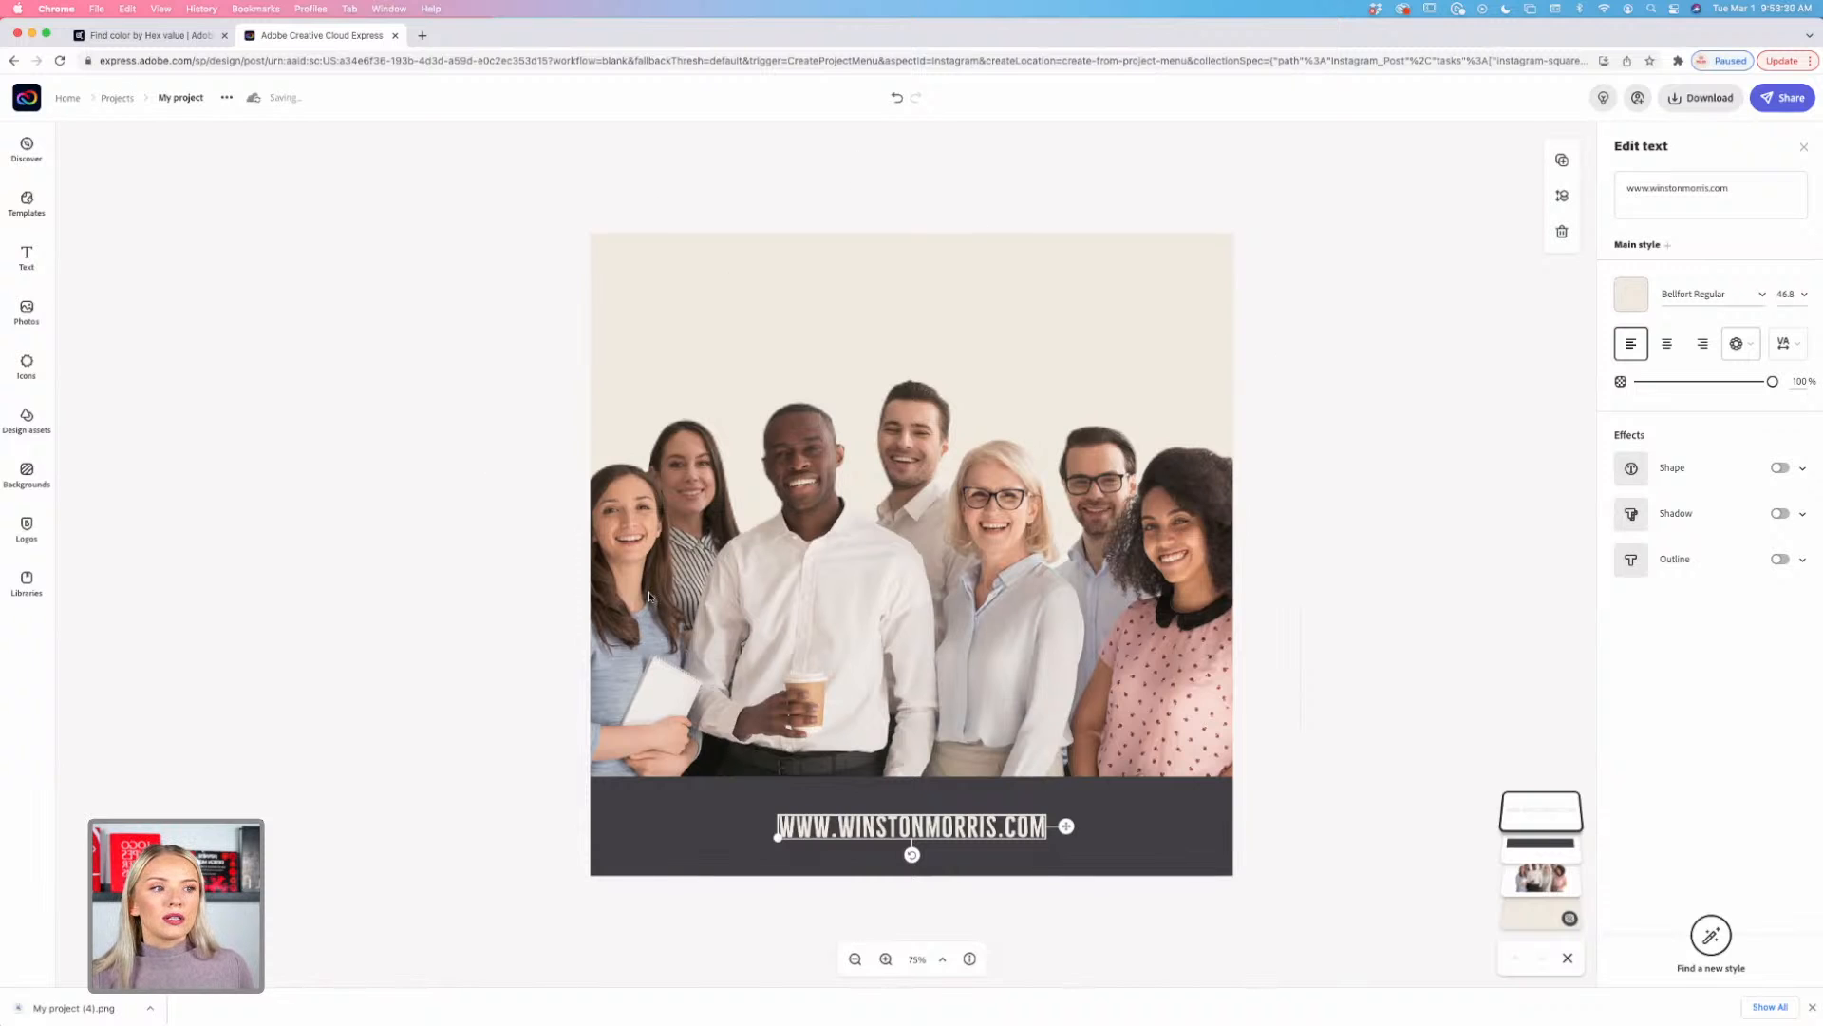
Step: Shift the website text within the dark gray band and snap it back to the center guides
{"action": "left_click_drag", "start_coordinate": [977, 833], "coordinate": [975, 836]}
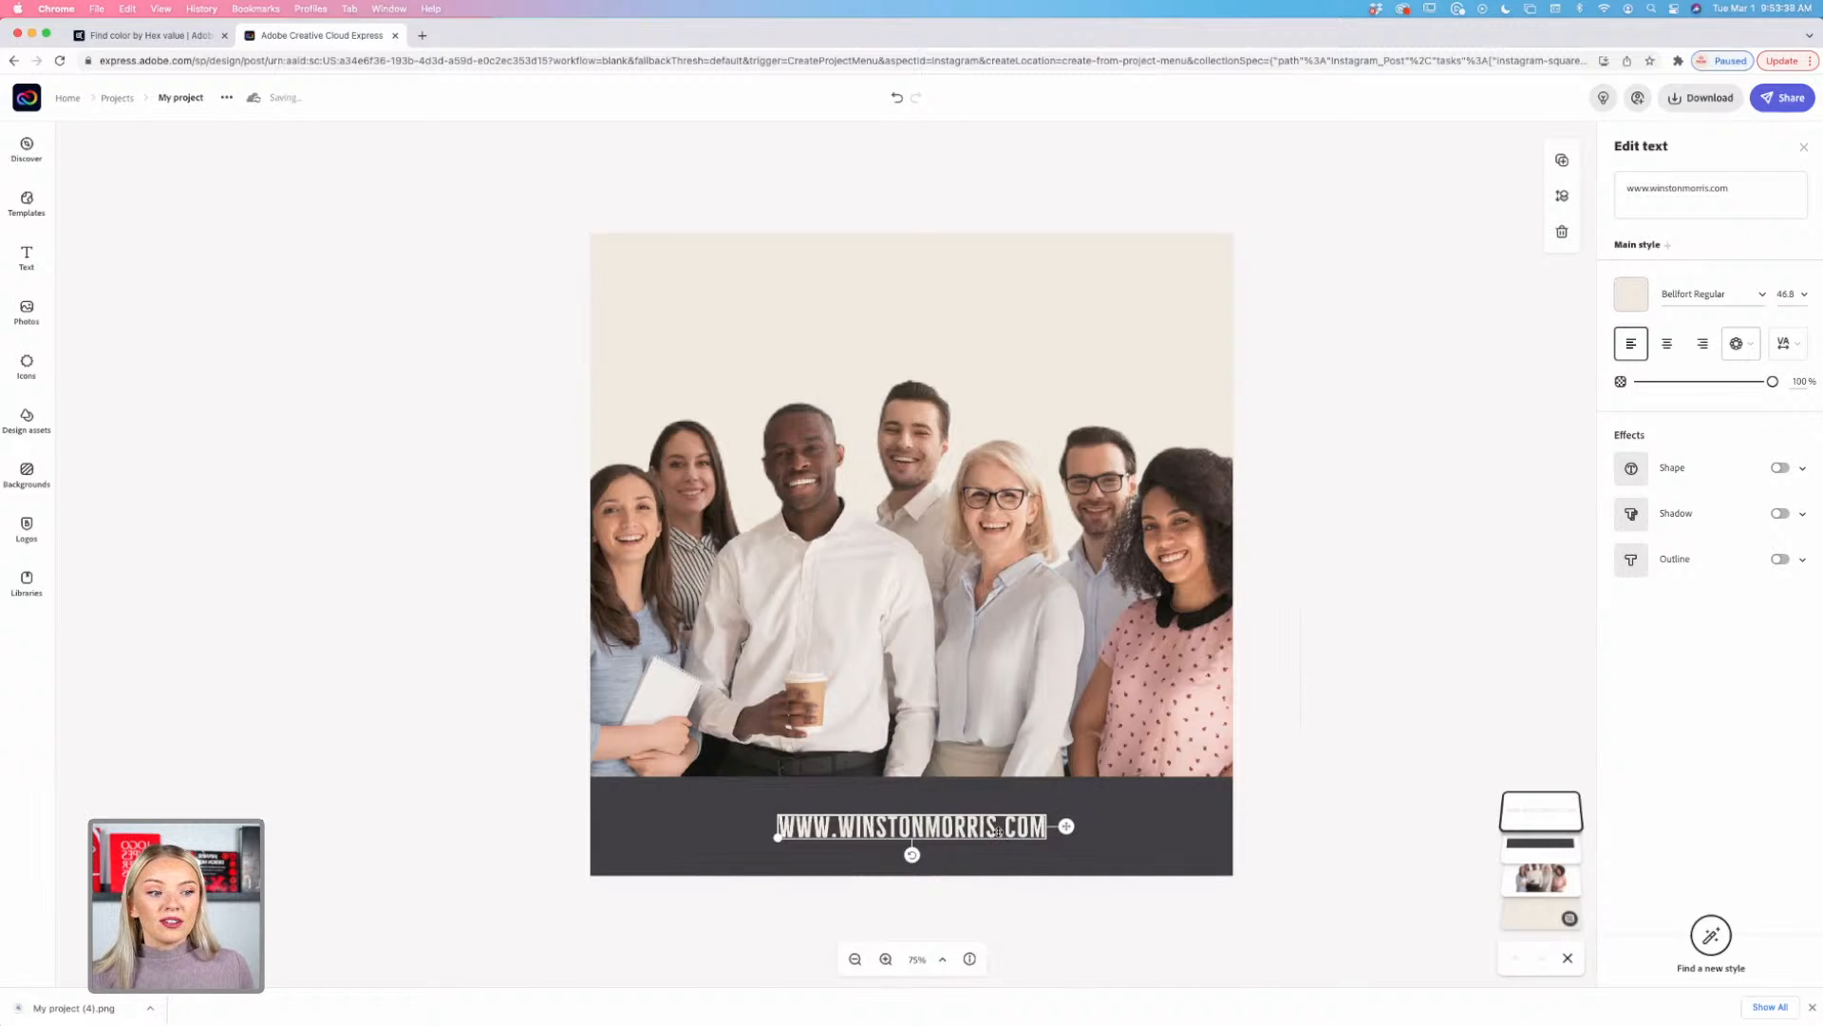
{"action": "mouse_move", "coordinate": [999, 837]}
{"action": "left_mouse_down"}
{"action": "mouse_move", "coordinate": [998, 819]}
{"action": "mouse_move", "coordinate": [998, 834]}
{"action": "left_mouse_up"}
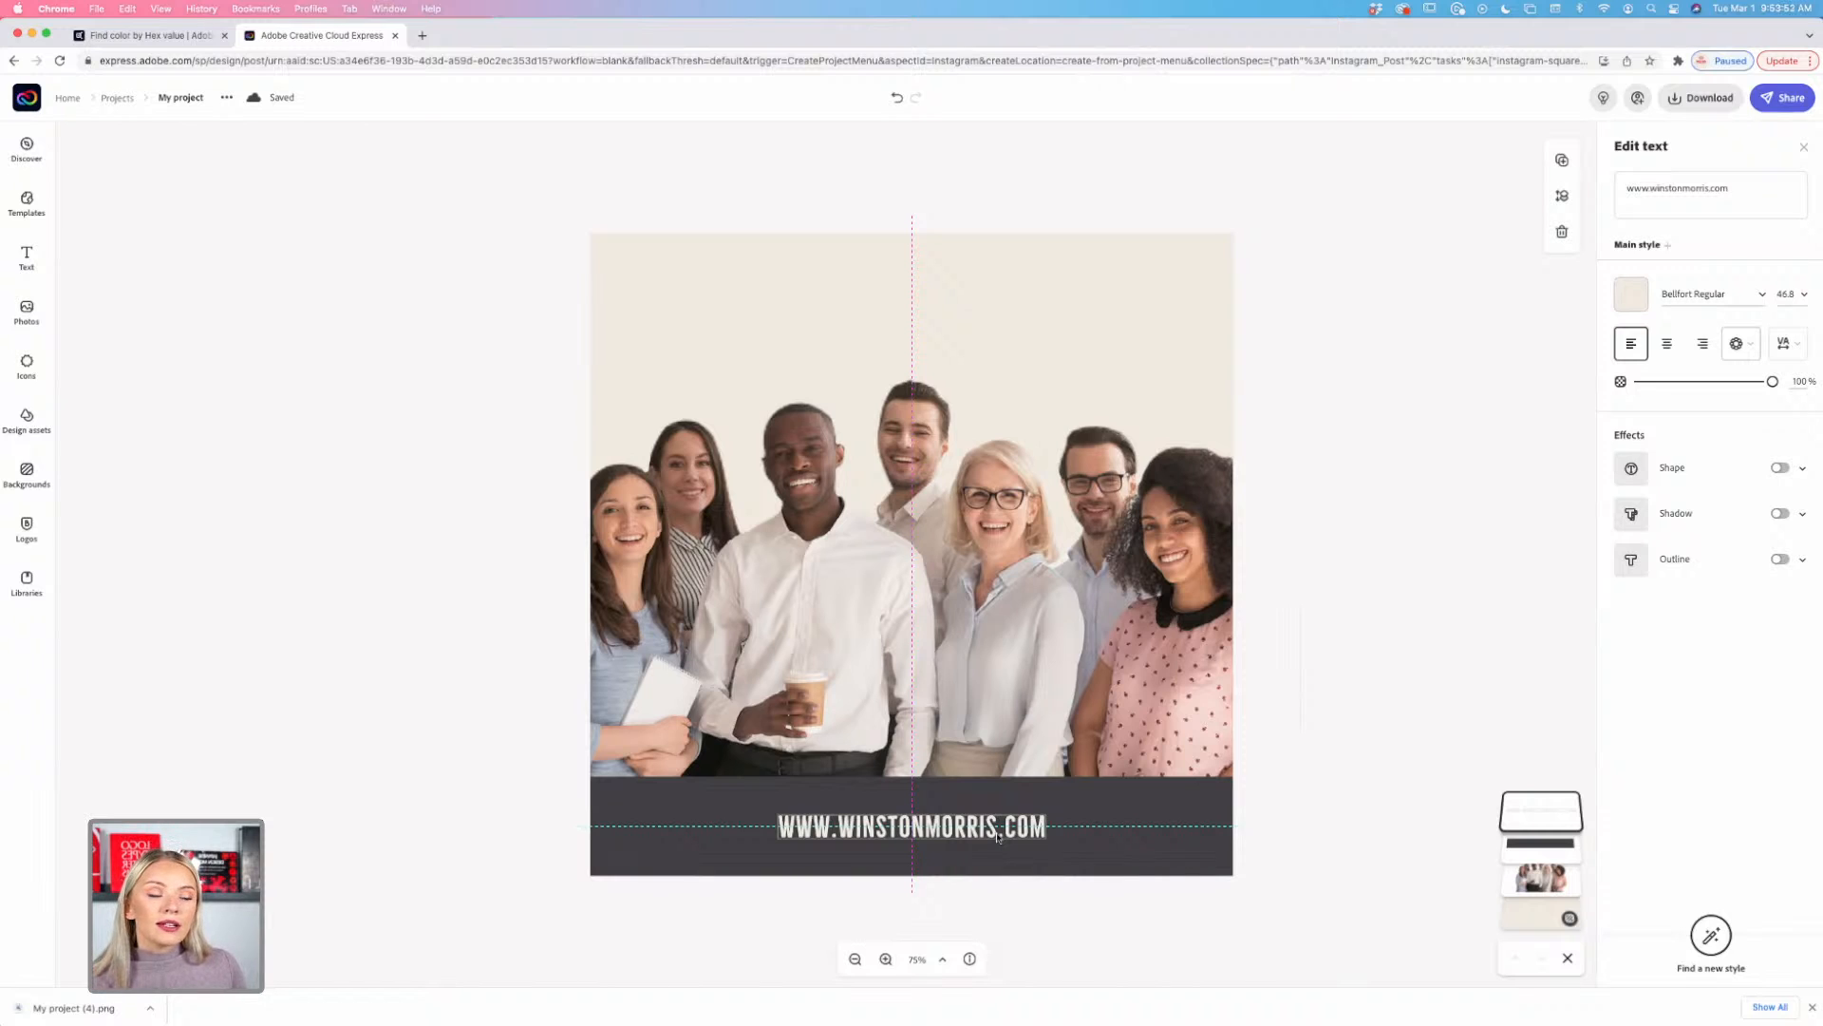
{"action": "left_click_drag", "start_coordinate": [997, 836], "coordinate": [997, 835]}
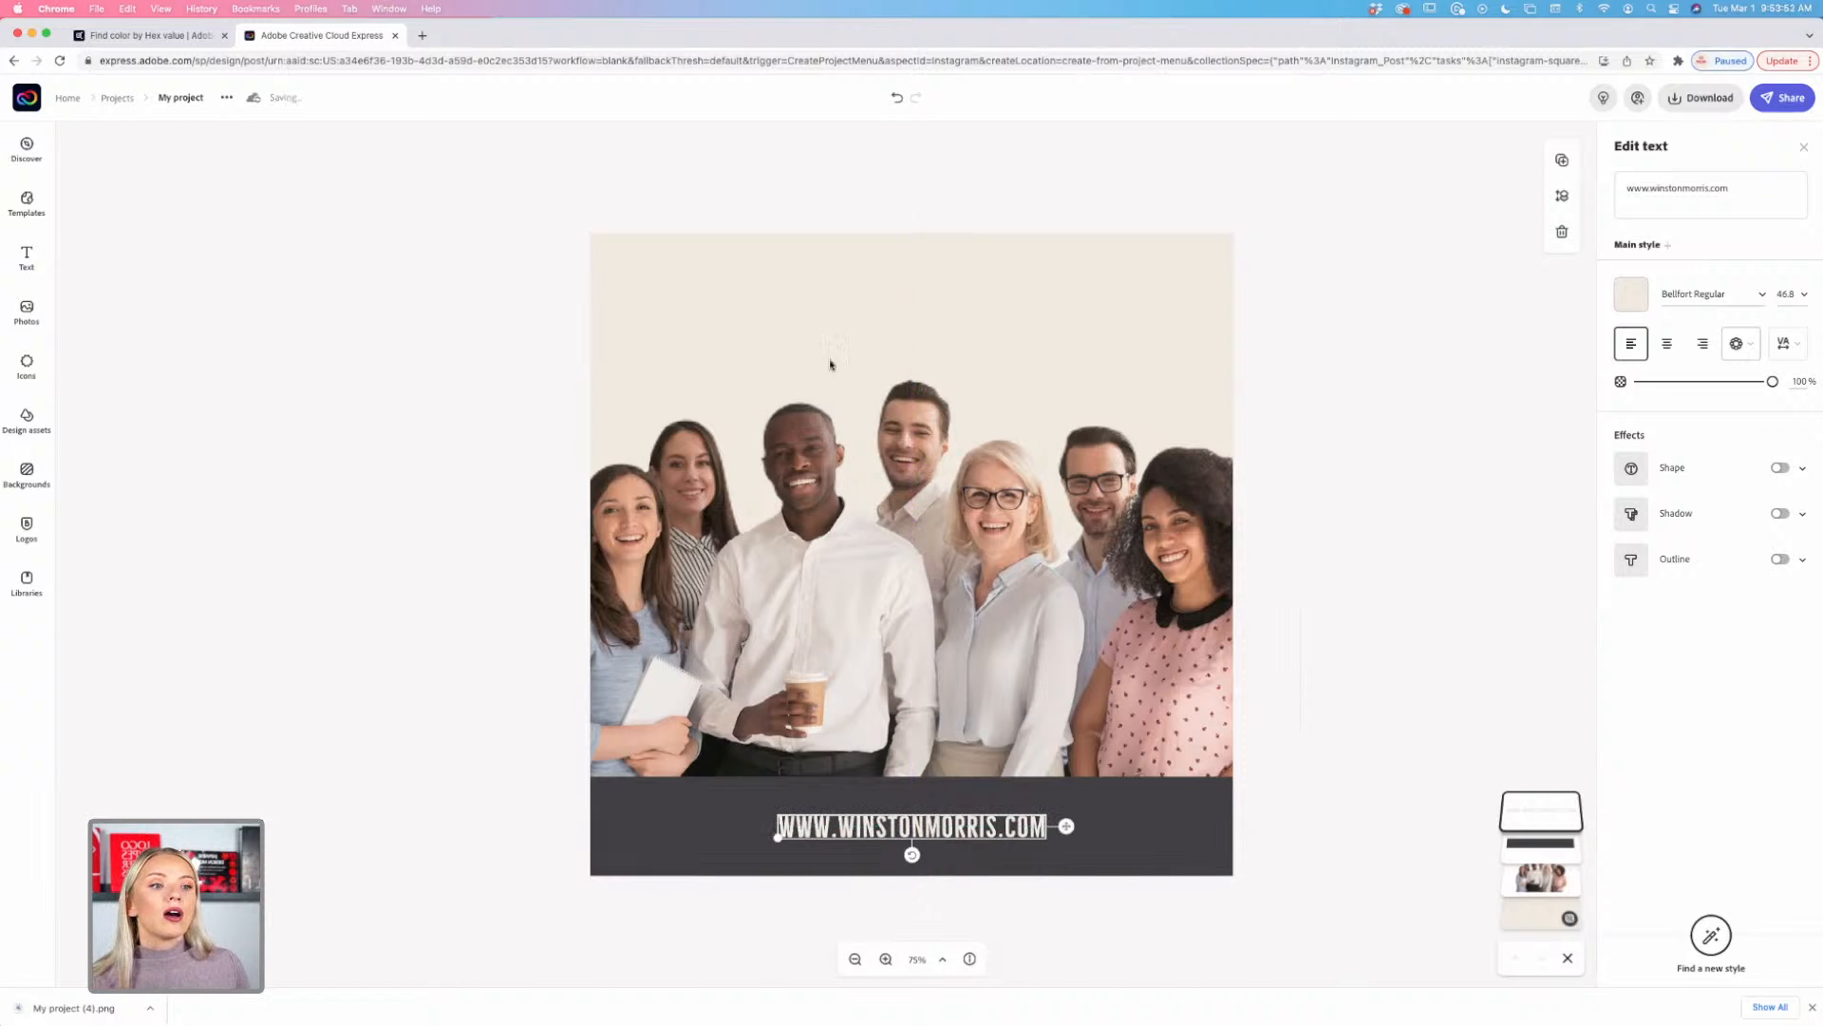
{"action": "left_click", "coordinate": [1309, 589]}
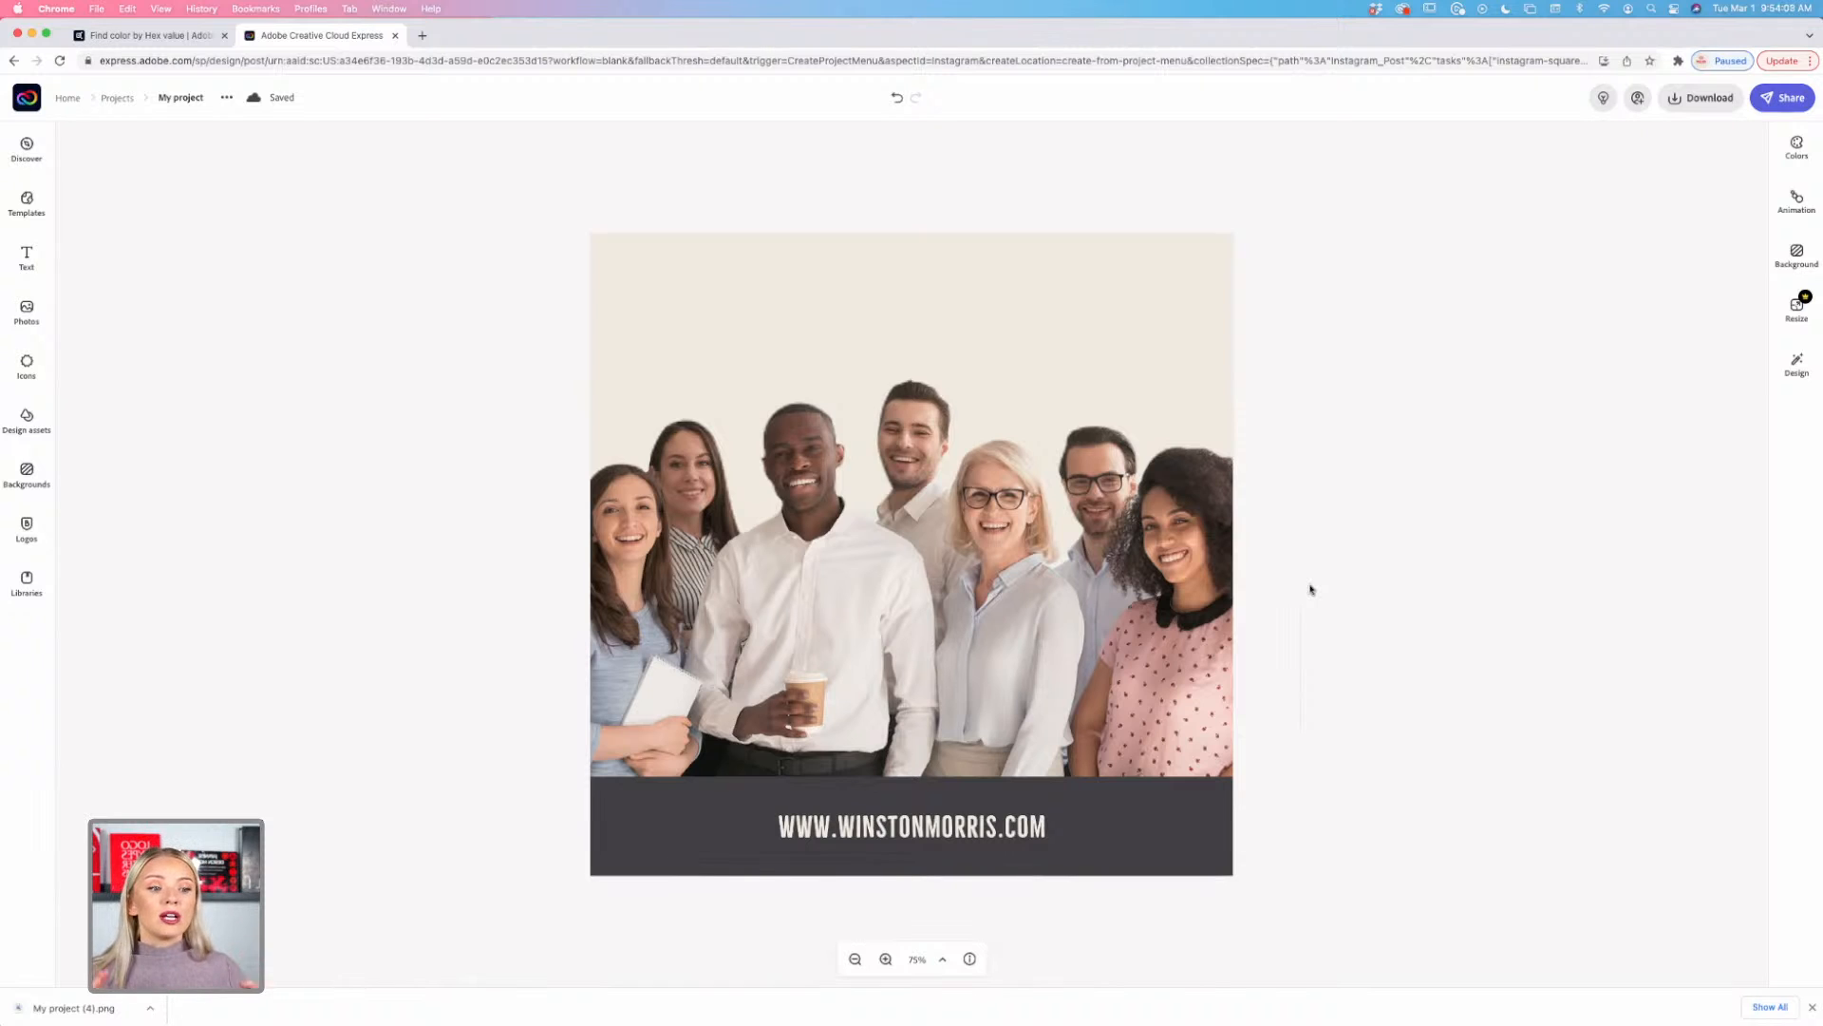
{"action": "left_click_drag", "start_coordinate": [988, 837], "coordinate": [954, 836]}
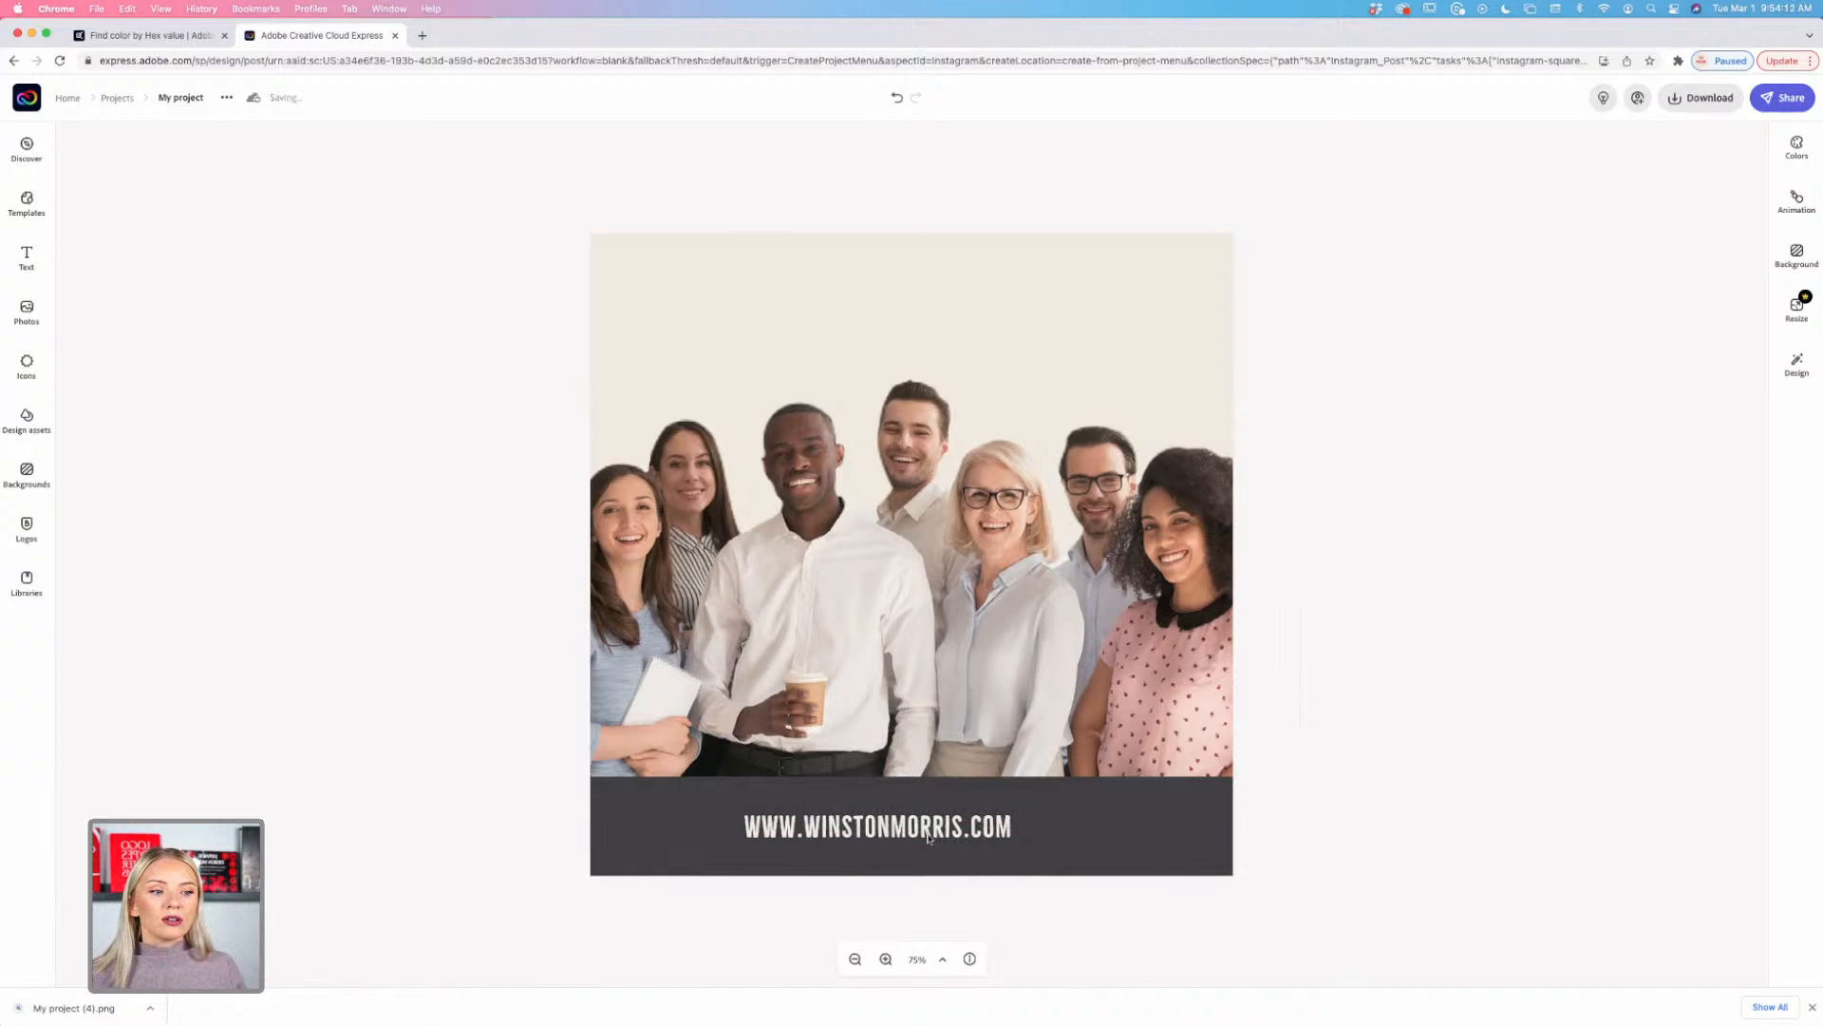
{"action": "left_click_drag", "start_coordinate": [928, 837], "coordinate": [961, 838]}
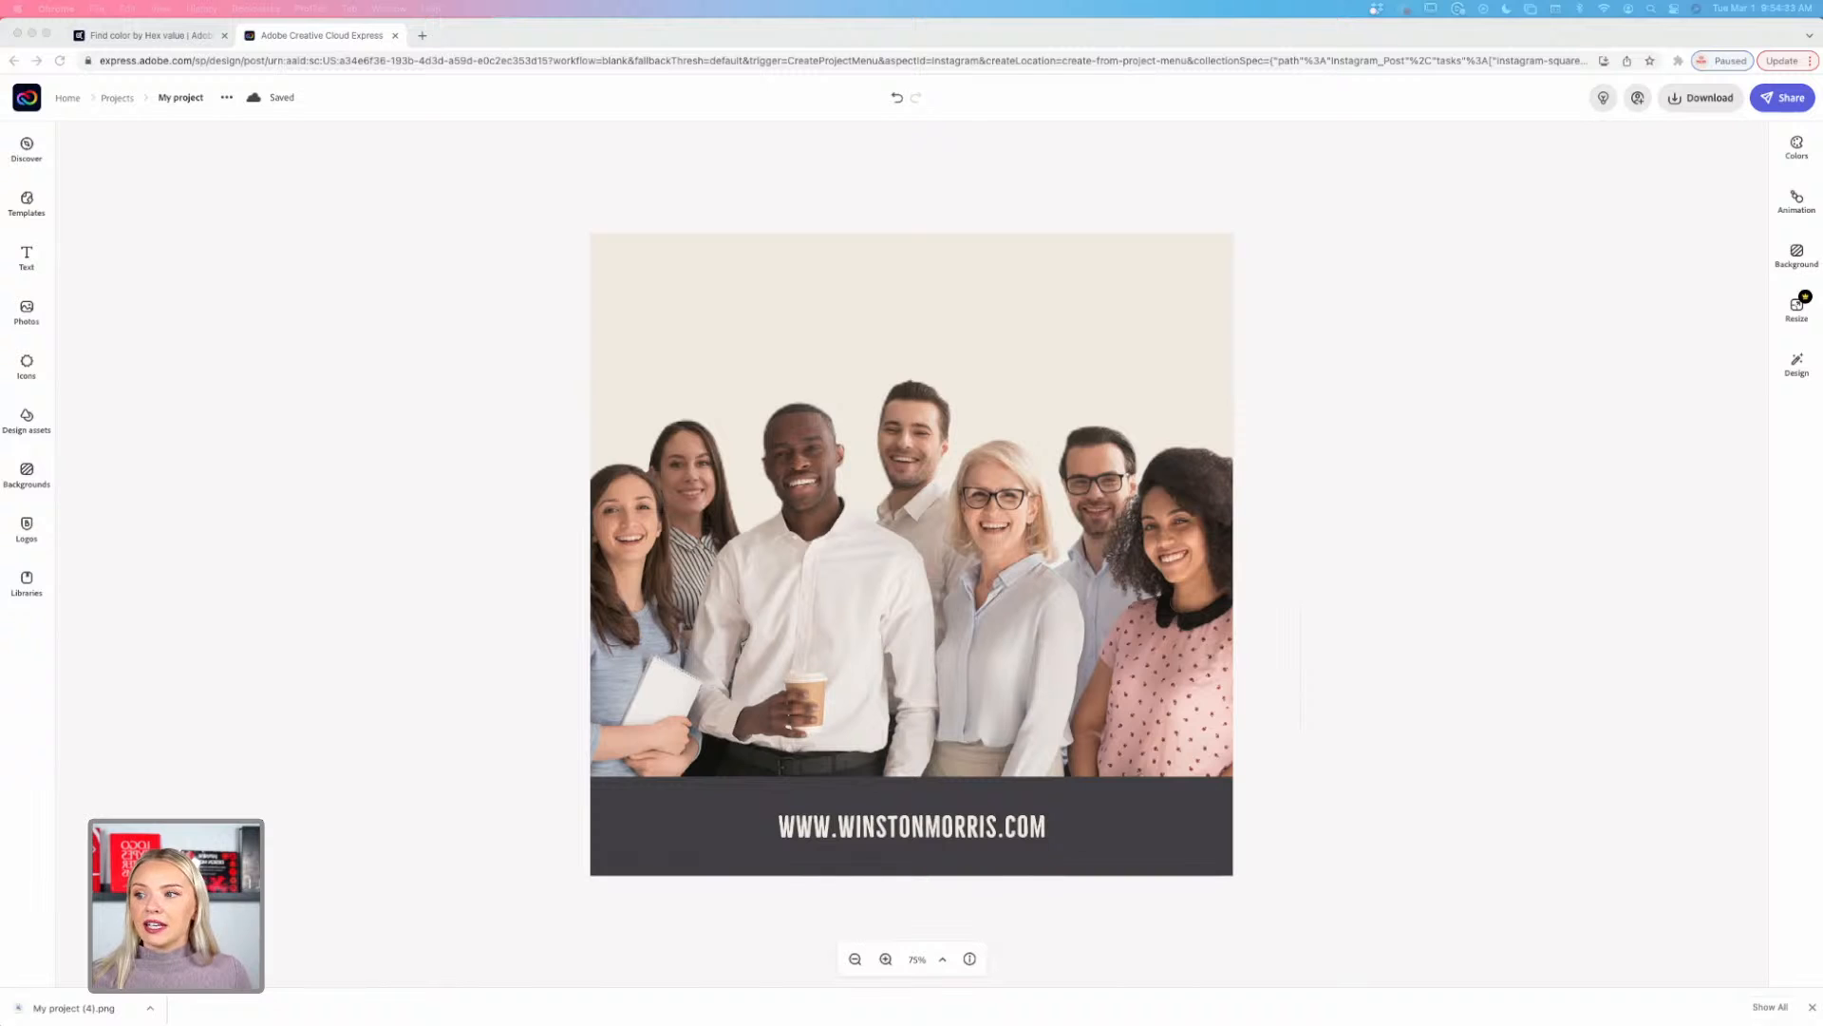
{"action": "left_click_drag", "start_coordinate": [0, 487], "coordinate": [0, 496]}
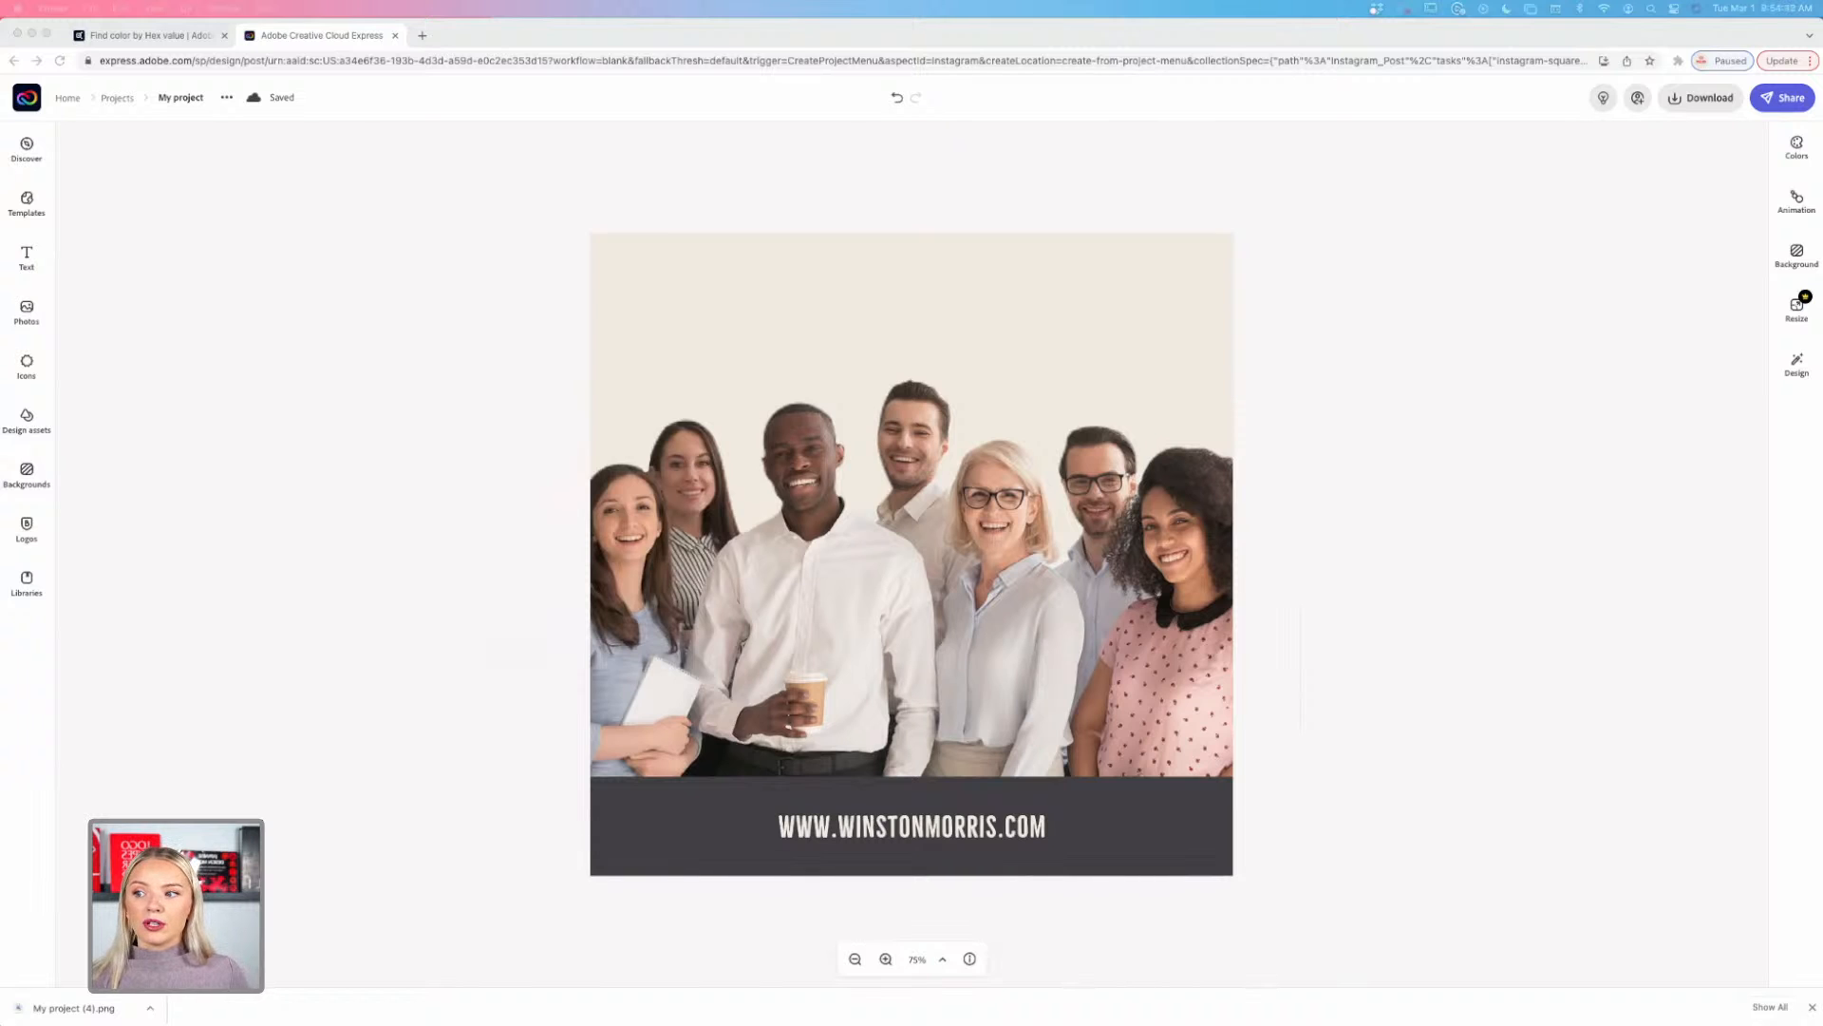
{"action": "left_click", "coordinate": [282, 357]}
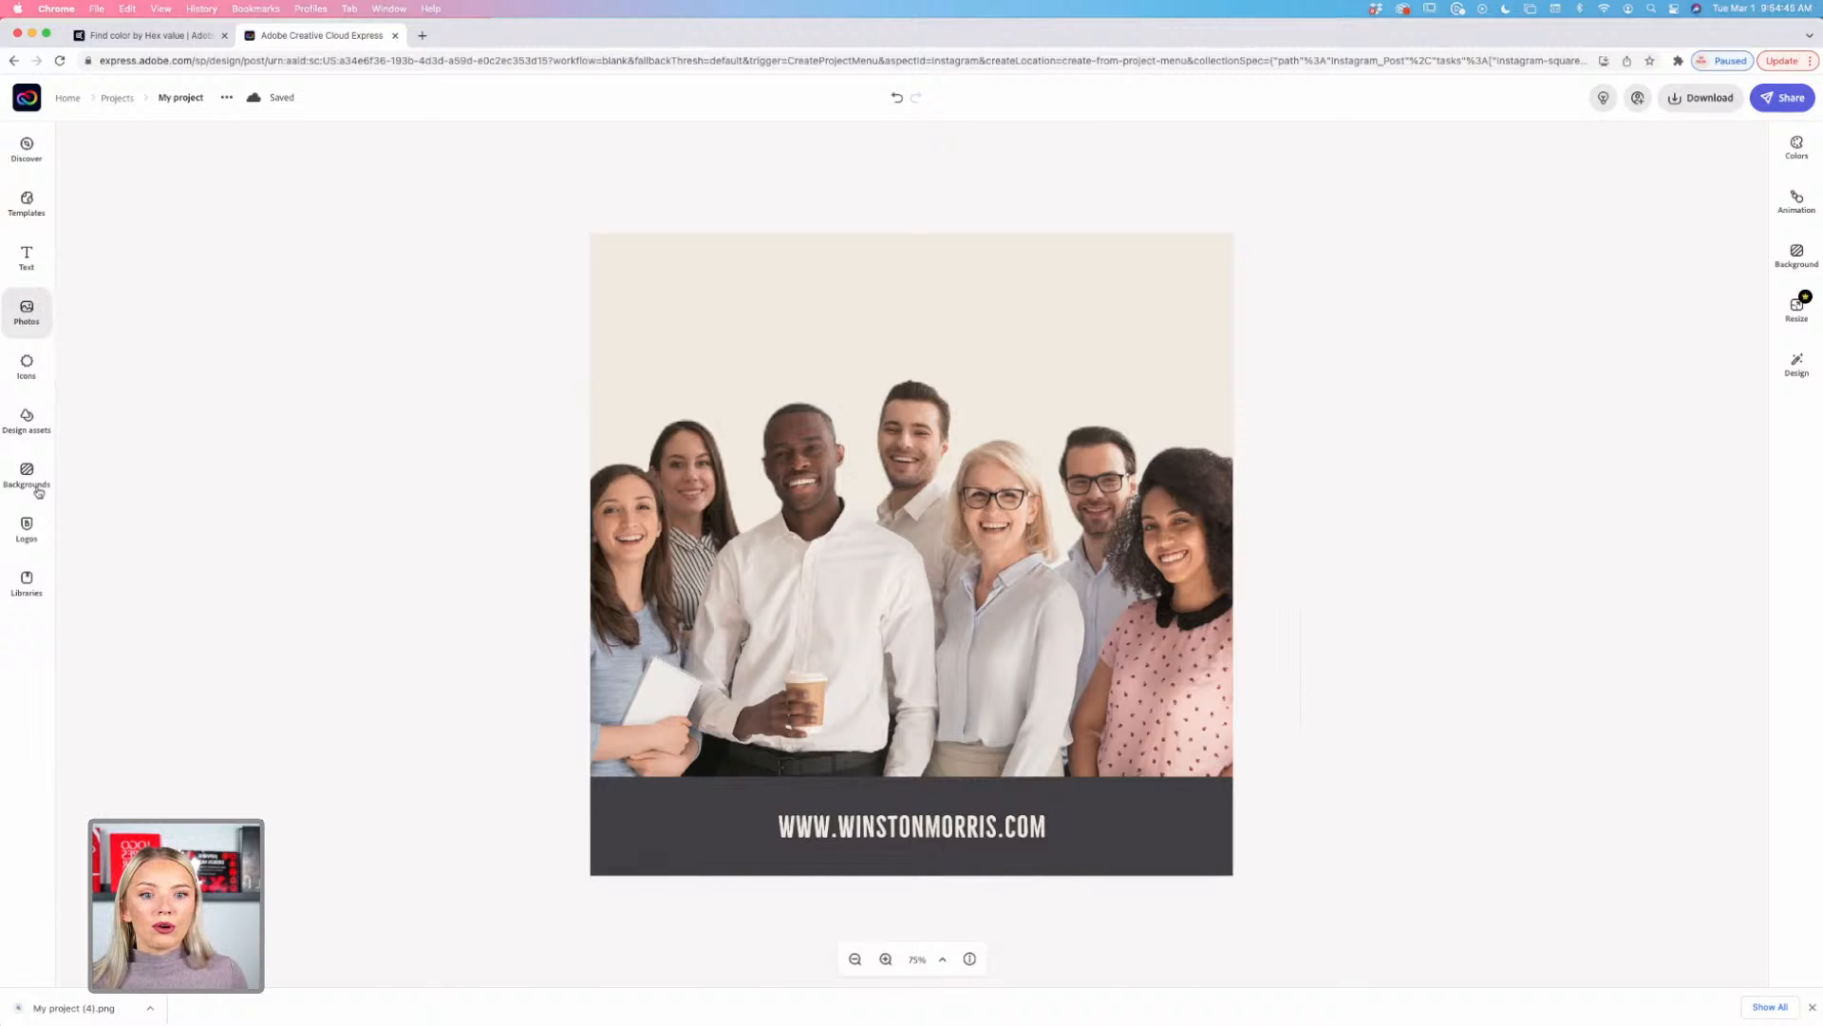
Step: Add the black Winston Morris logo, enlarge it, center it horizontally in the beige area above the team photo and deselect it
{"action": "left_click", "coordinate": [26, 528]}
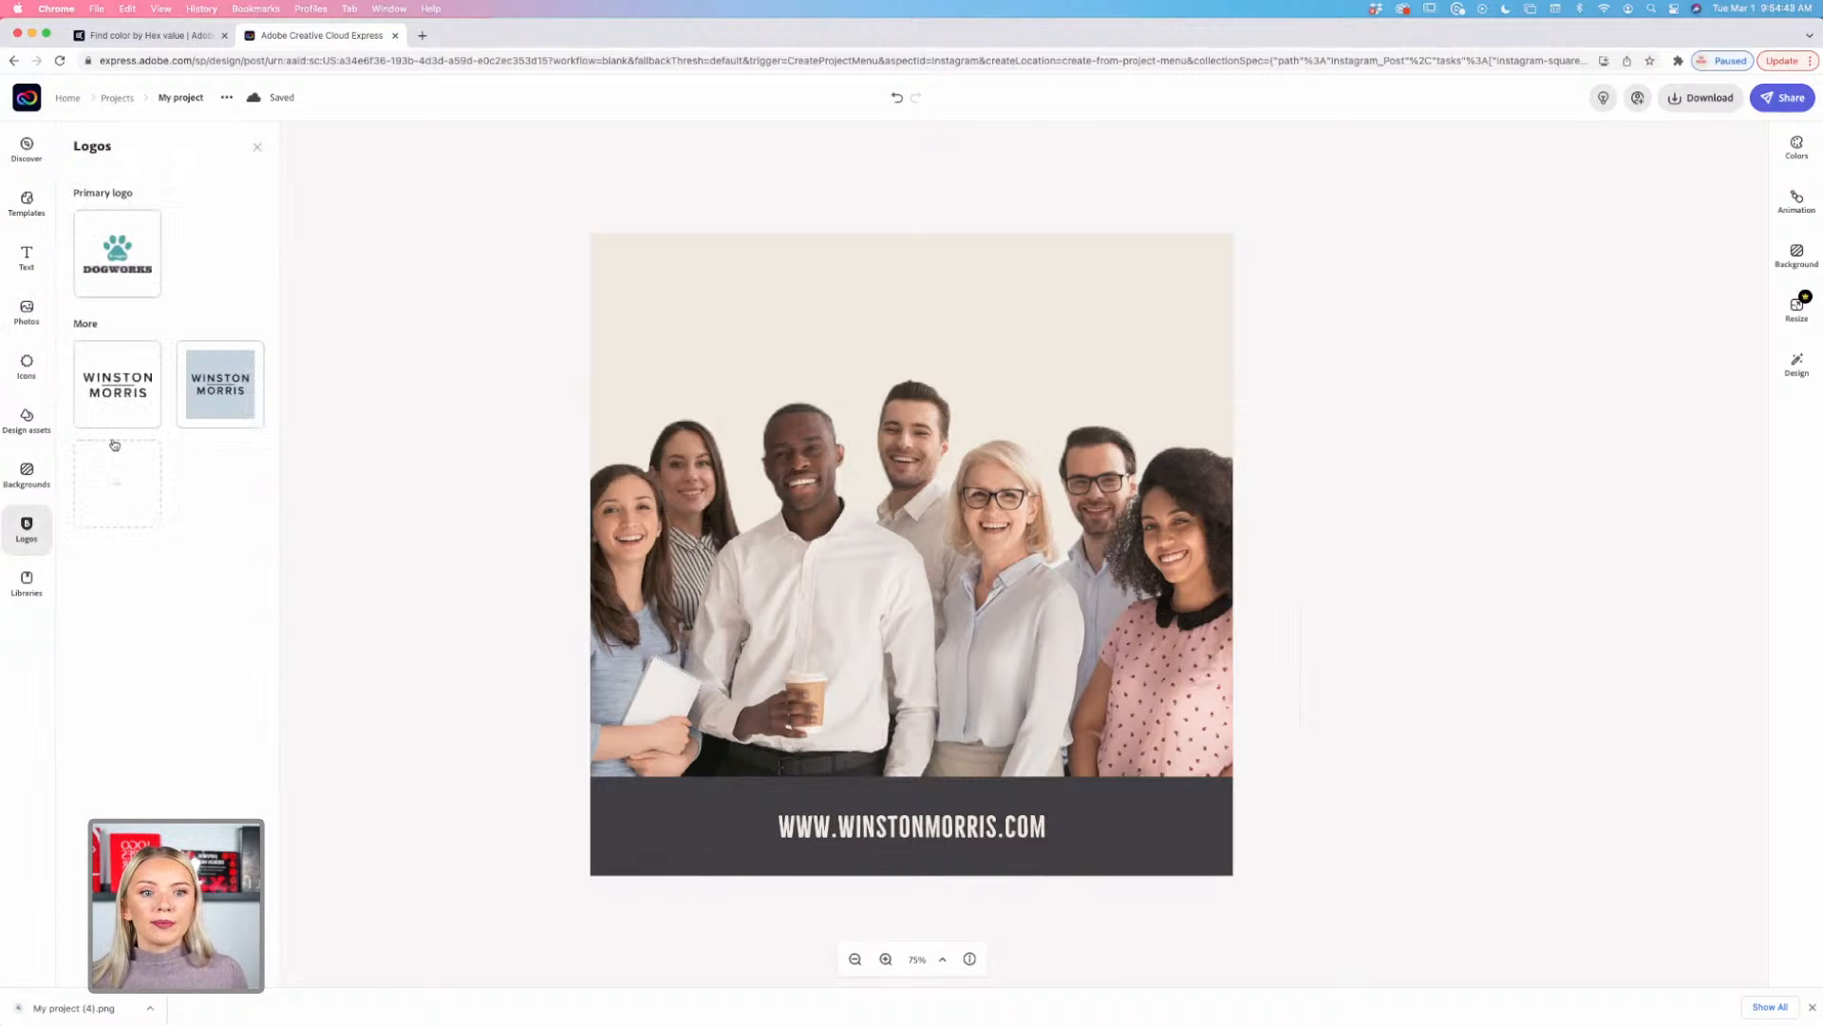
{"action": "left_click", "coordinate": [131, 389]}
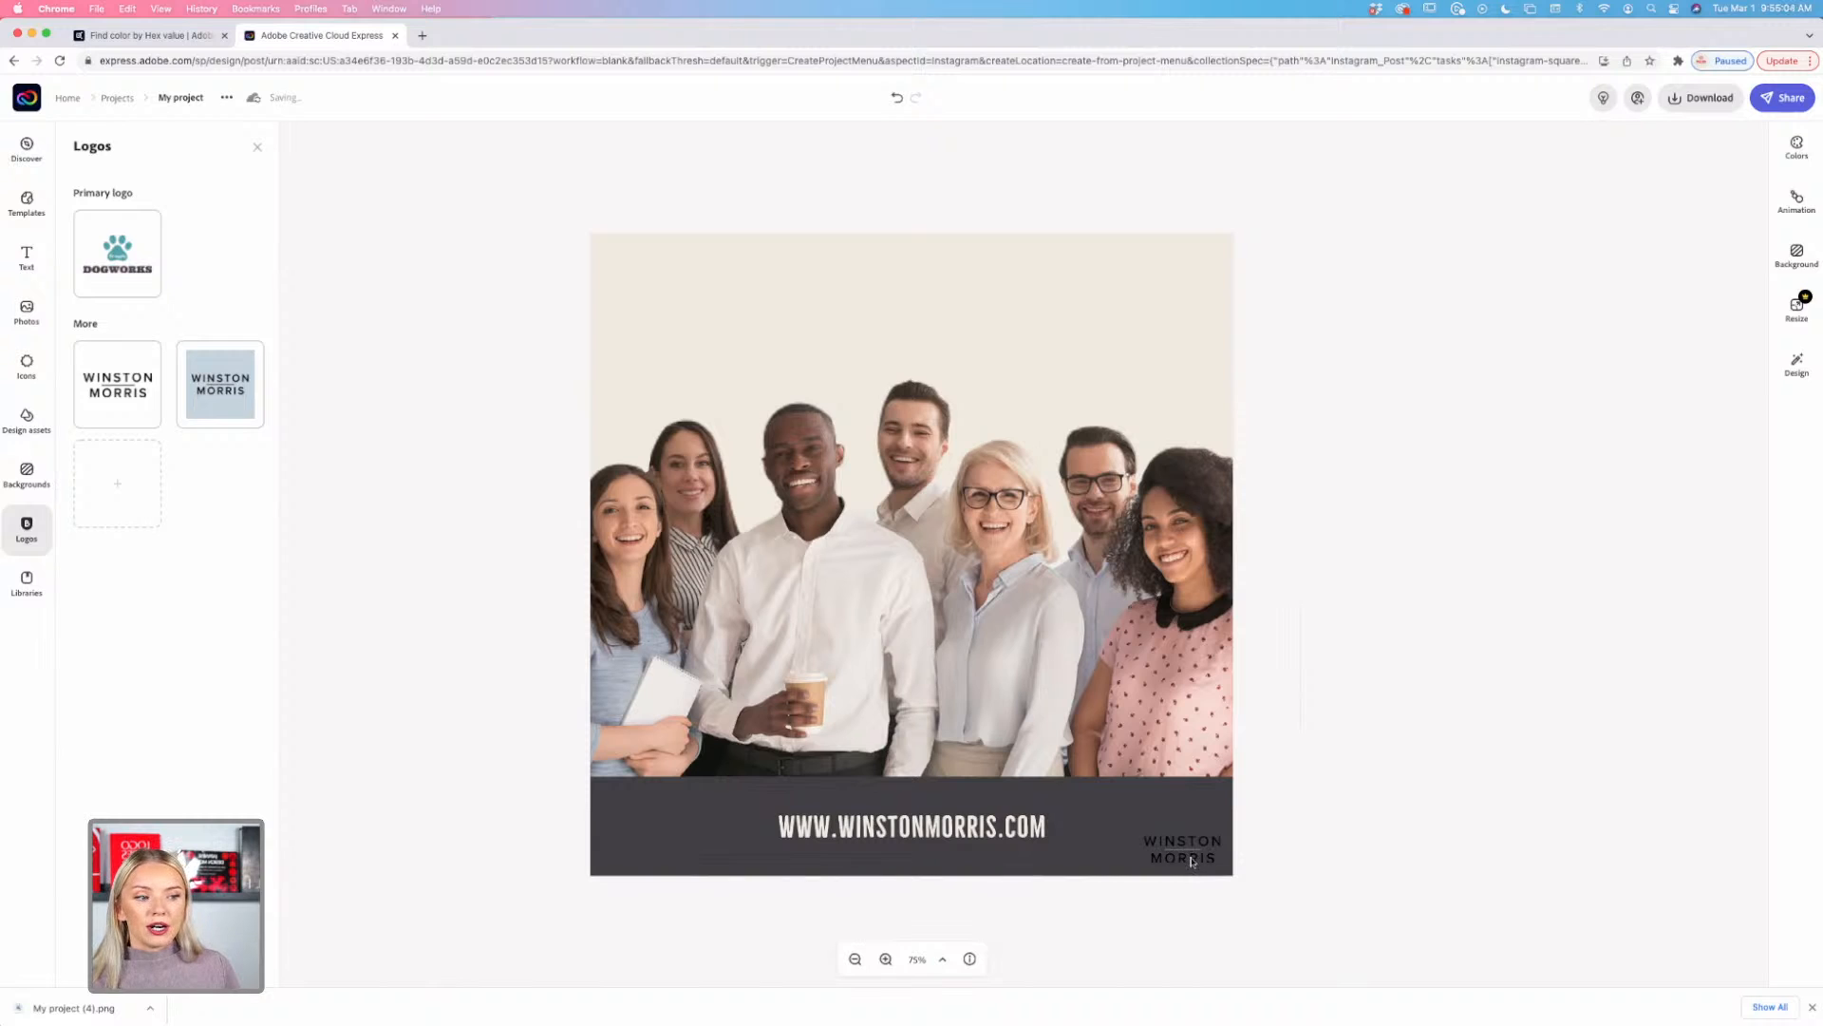
{"action": "left_click_drag", "start_coordinate": [1191, 861], "coordinate": [772, 342]}
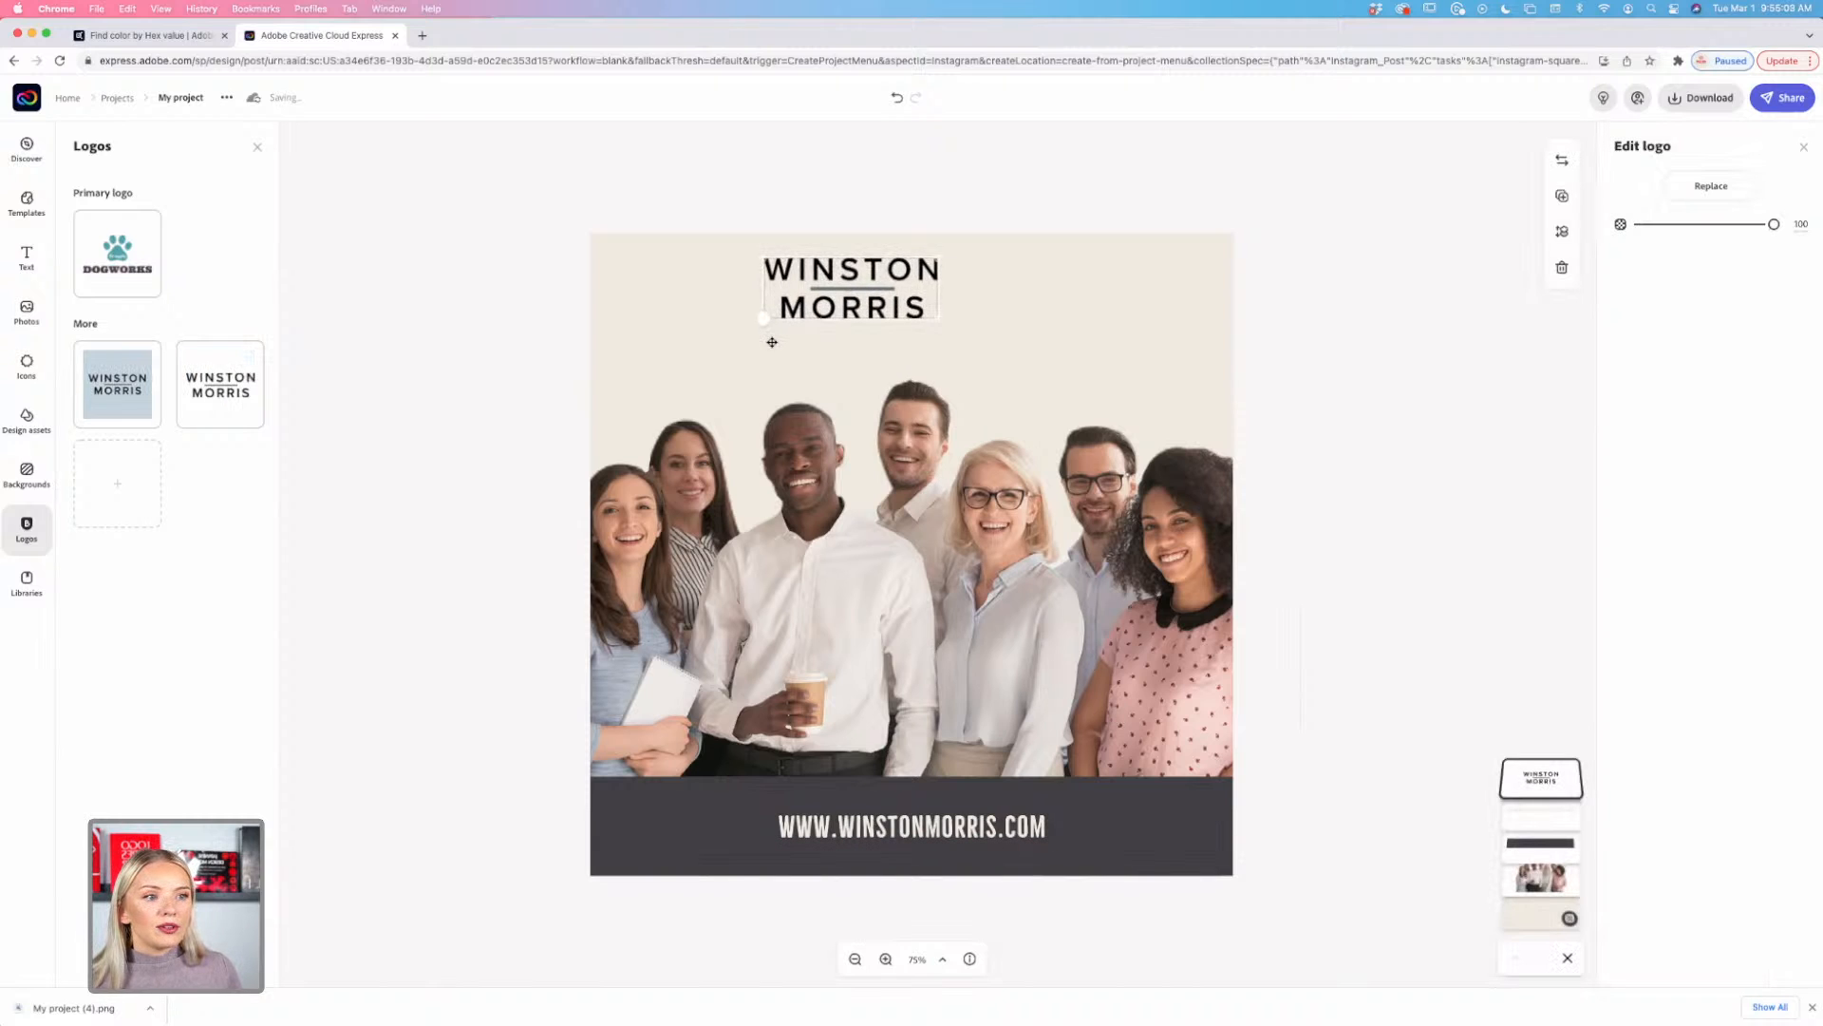
{"action": "left_click_drag", "start_coordinate": [870, 275], "coordinate": [930, 277]}
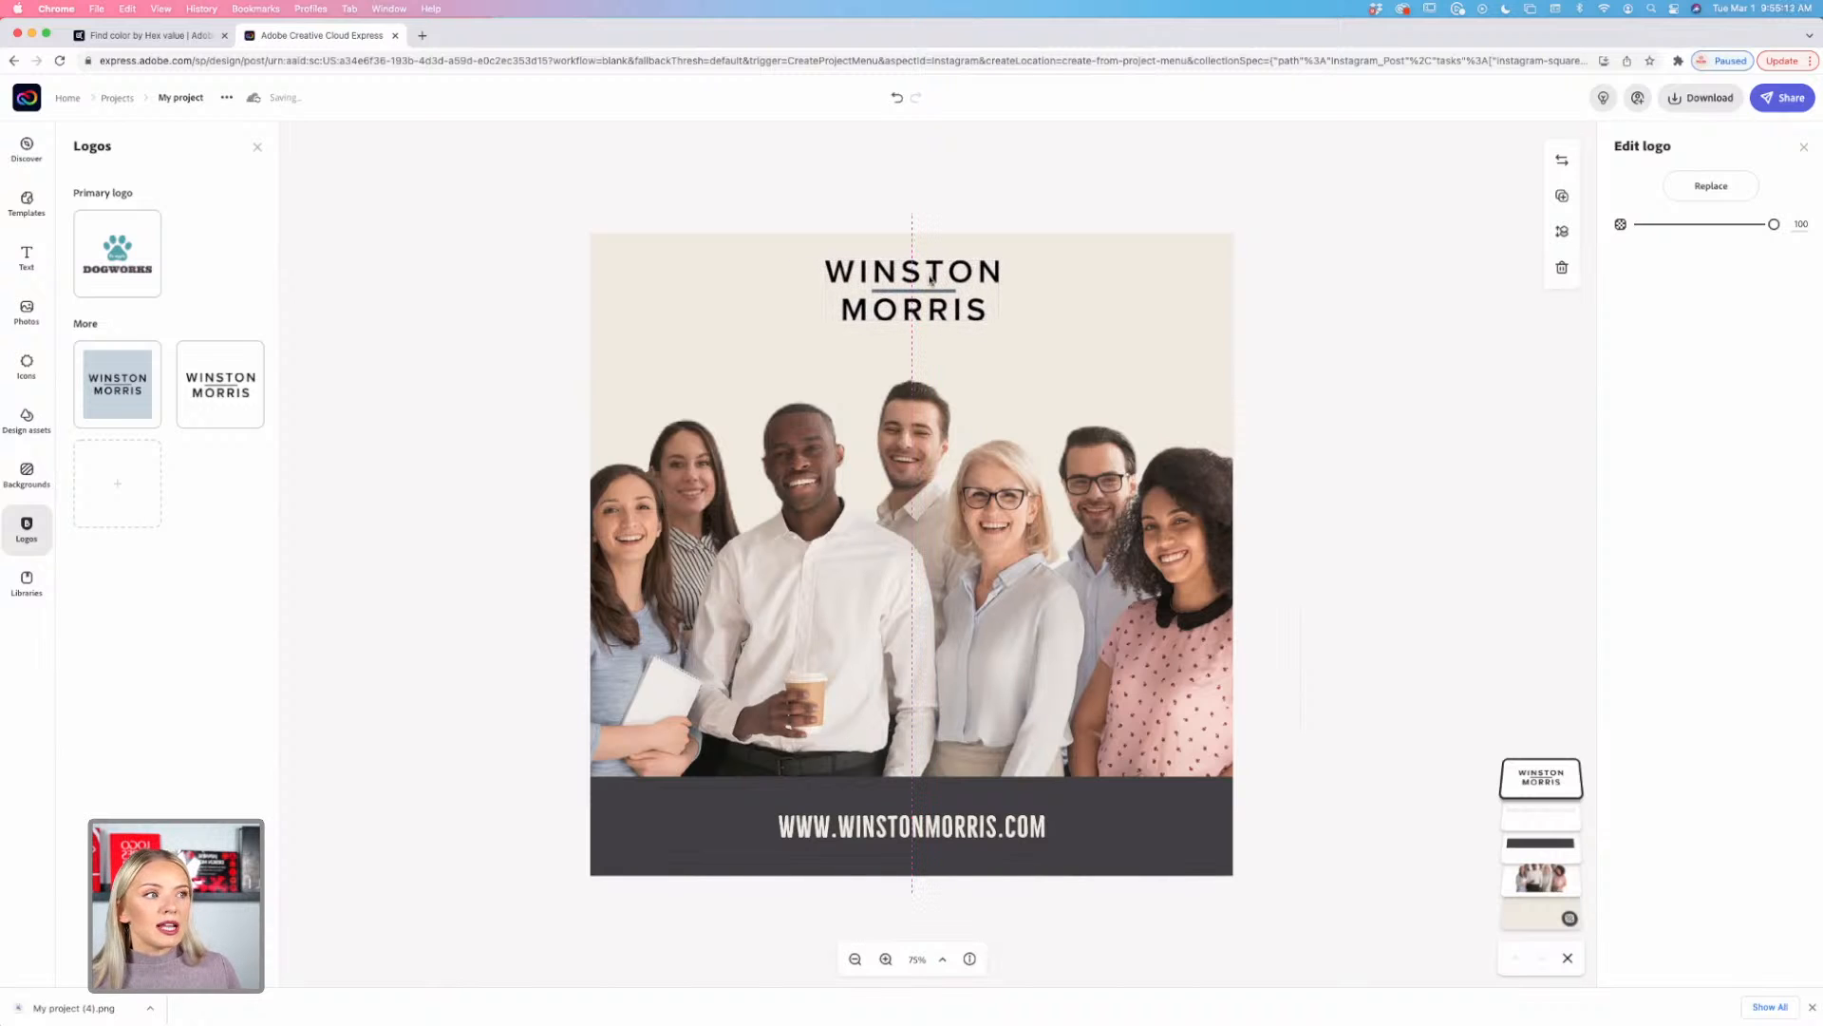
{"action": "left_click", "coordinate": [1326, 392]}
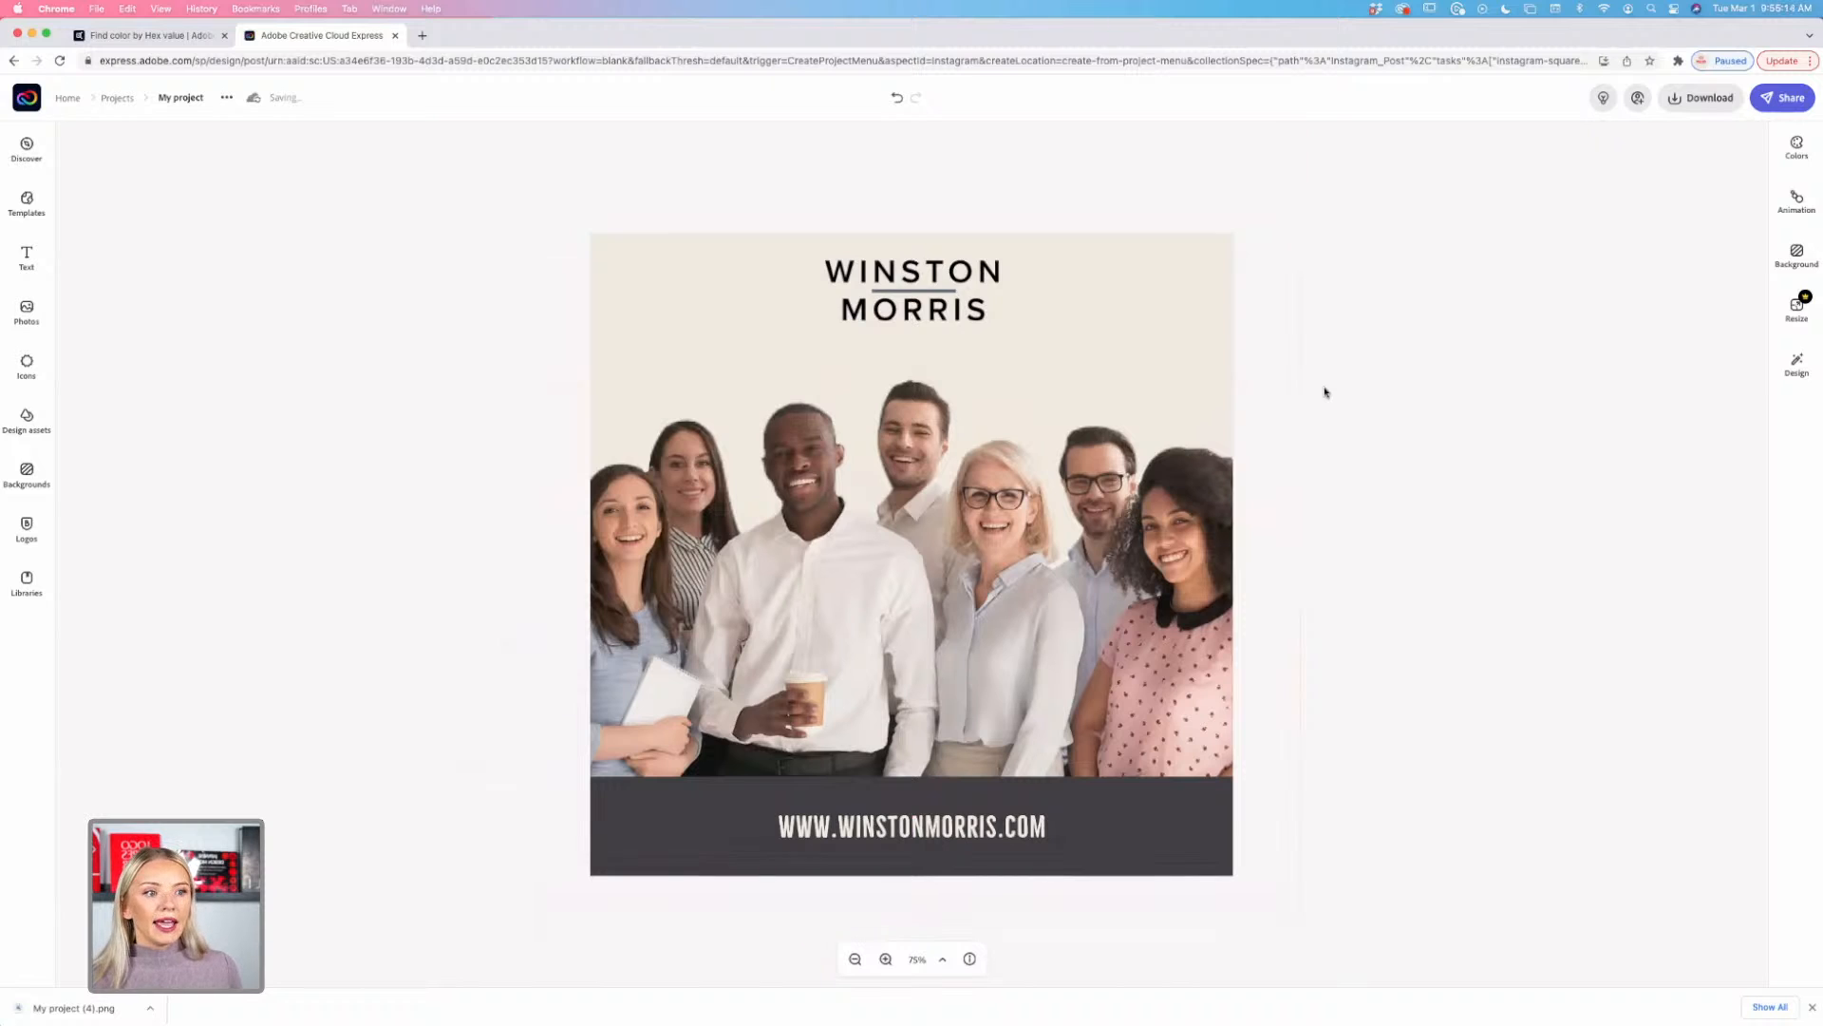
Step: Enlarge the Winston Morris logo slightly, move it a little lower on the center line and deselect it
{"action": "left_click", "coordinate": [939, 318]}
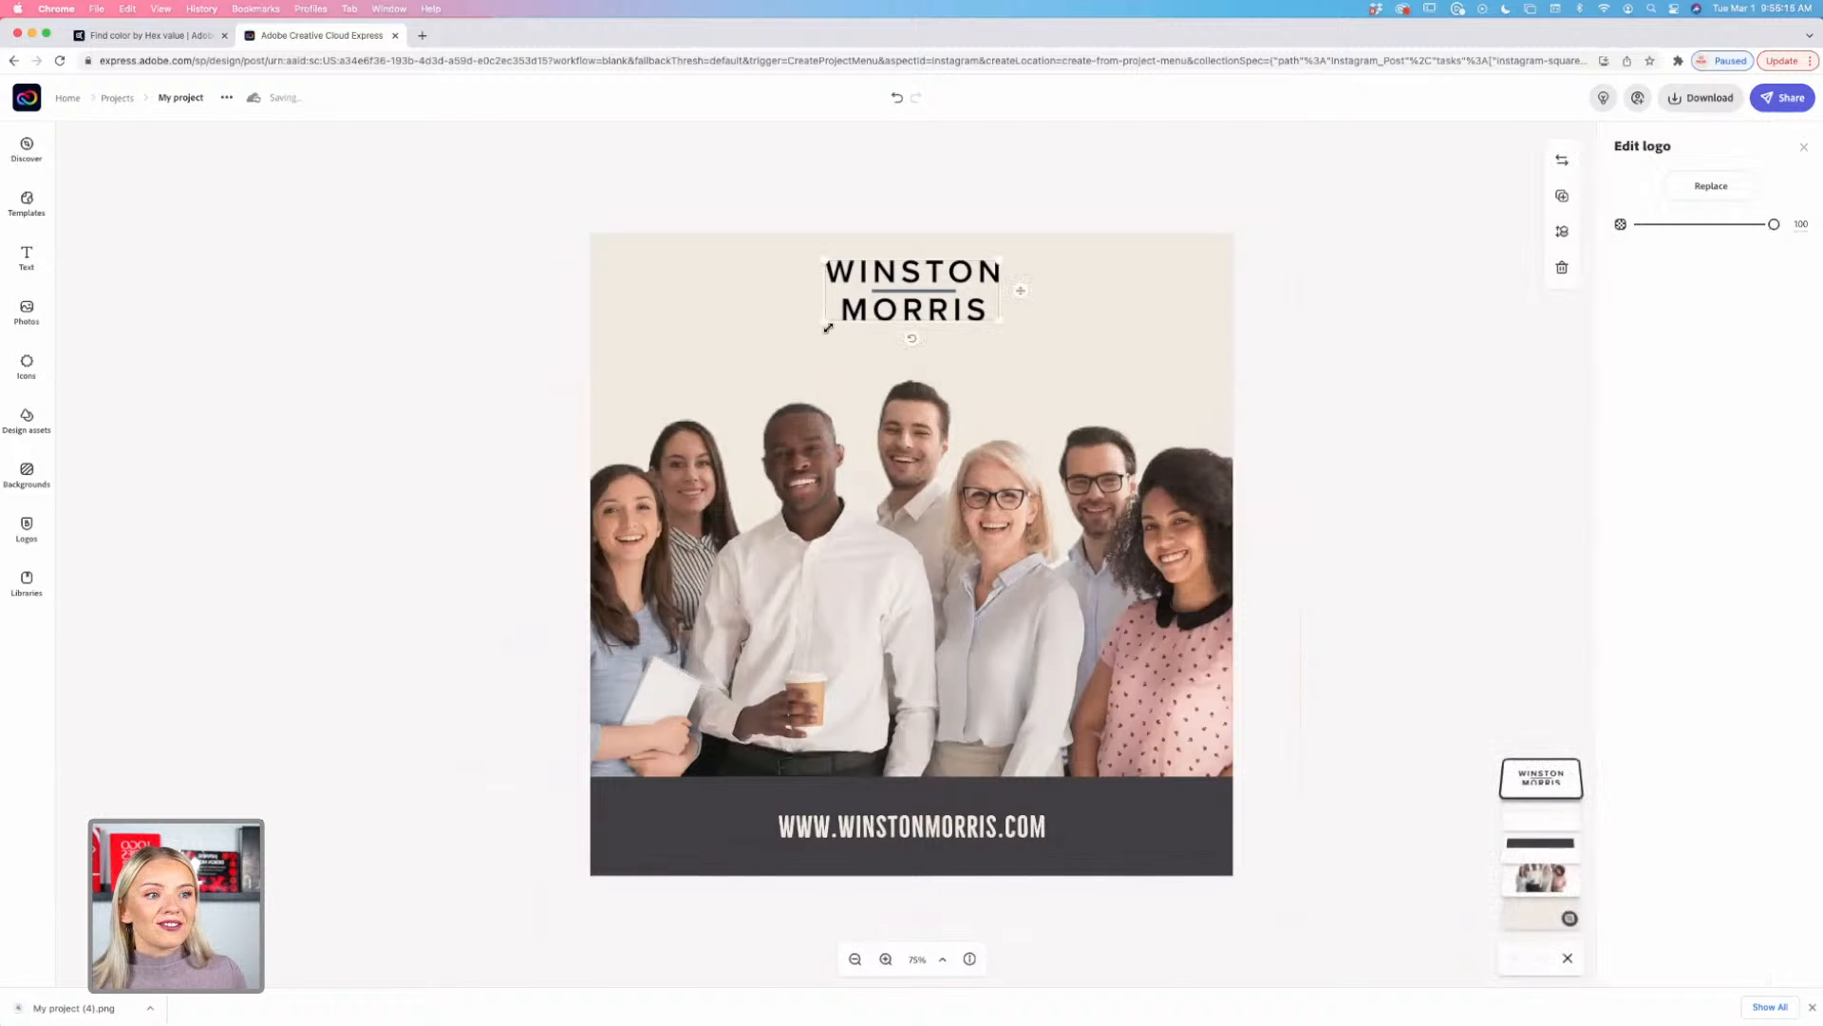
{"action": "left_click_drag", "start_coordinate": [824, 326], "coordinate": [801, 329]}
{"action": "left_click_drag", "start_coordinate": [912, 318], "coordinate": [923, 324]}
{"action": "left_click", "coordinate": [1355, 352]}
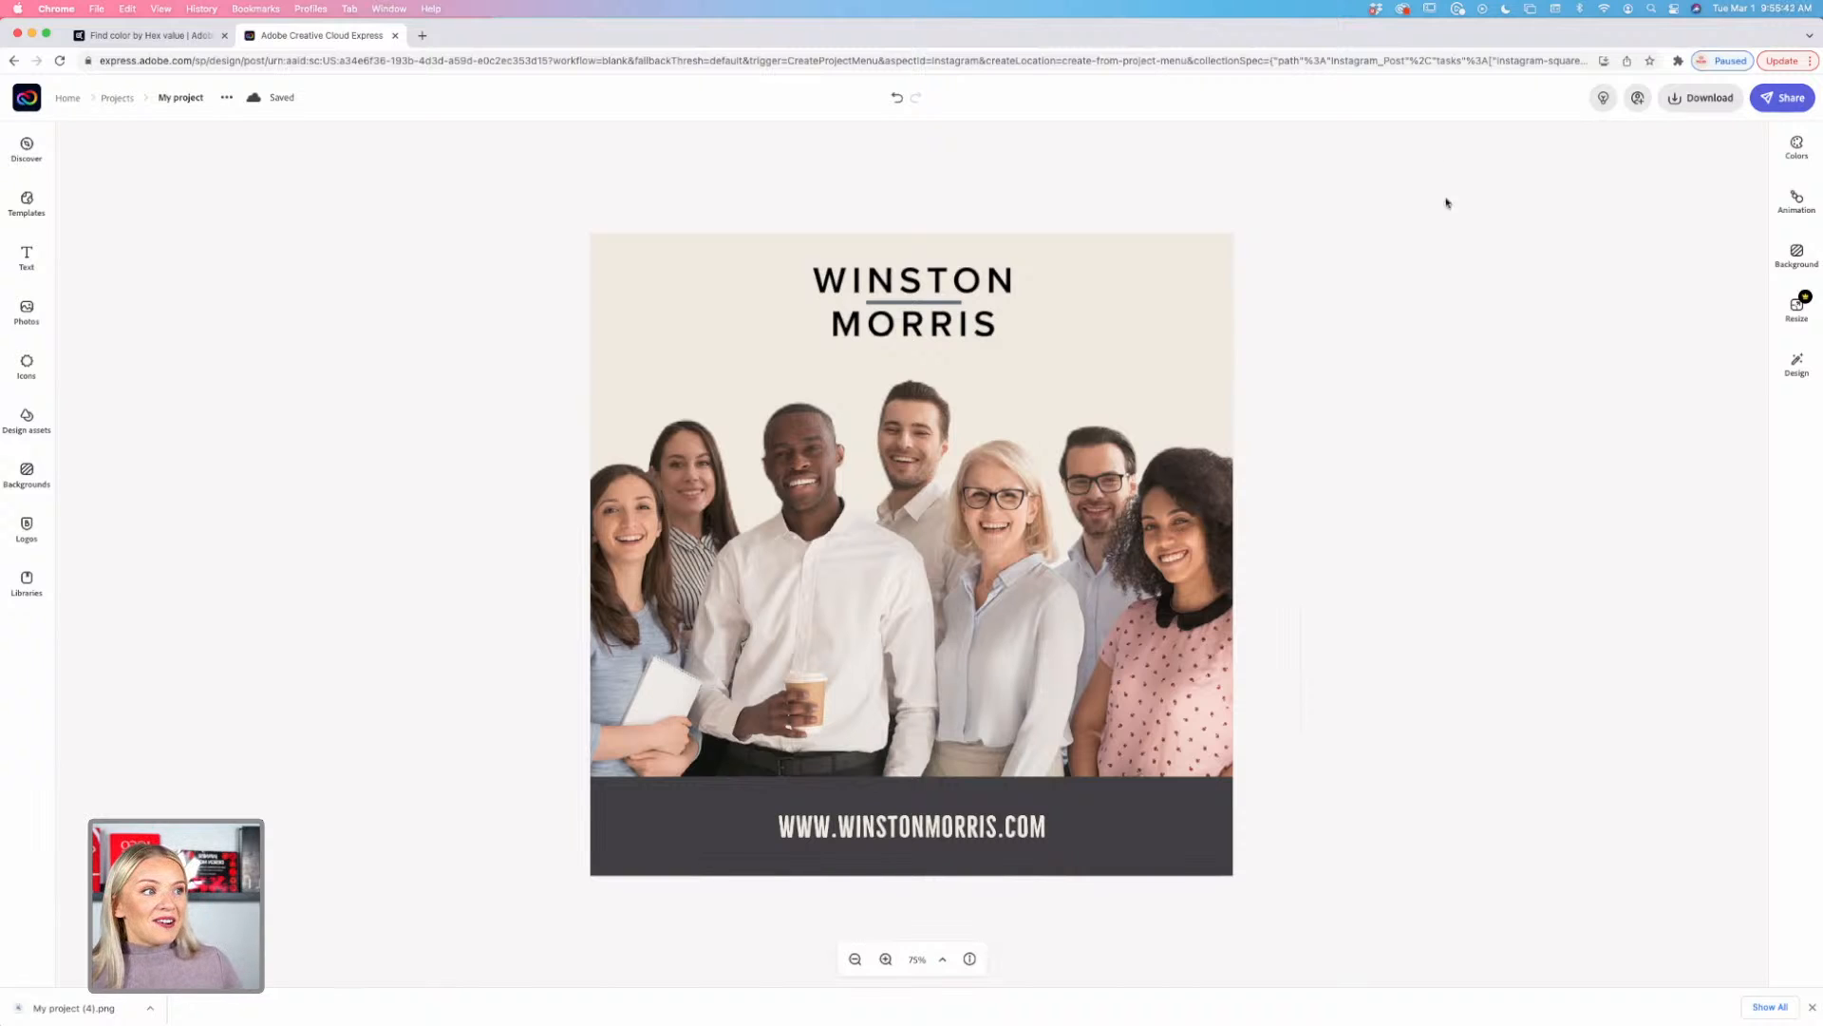
Step: Download the design as a PNG with a solid color background and move the opened image preview out of the way
{"action": "left_click", "coordinate": [1701, 101]}
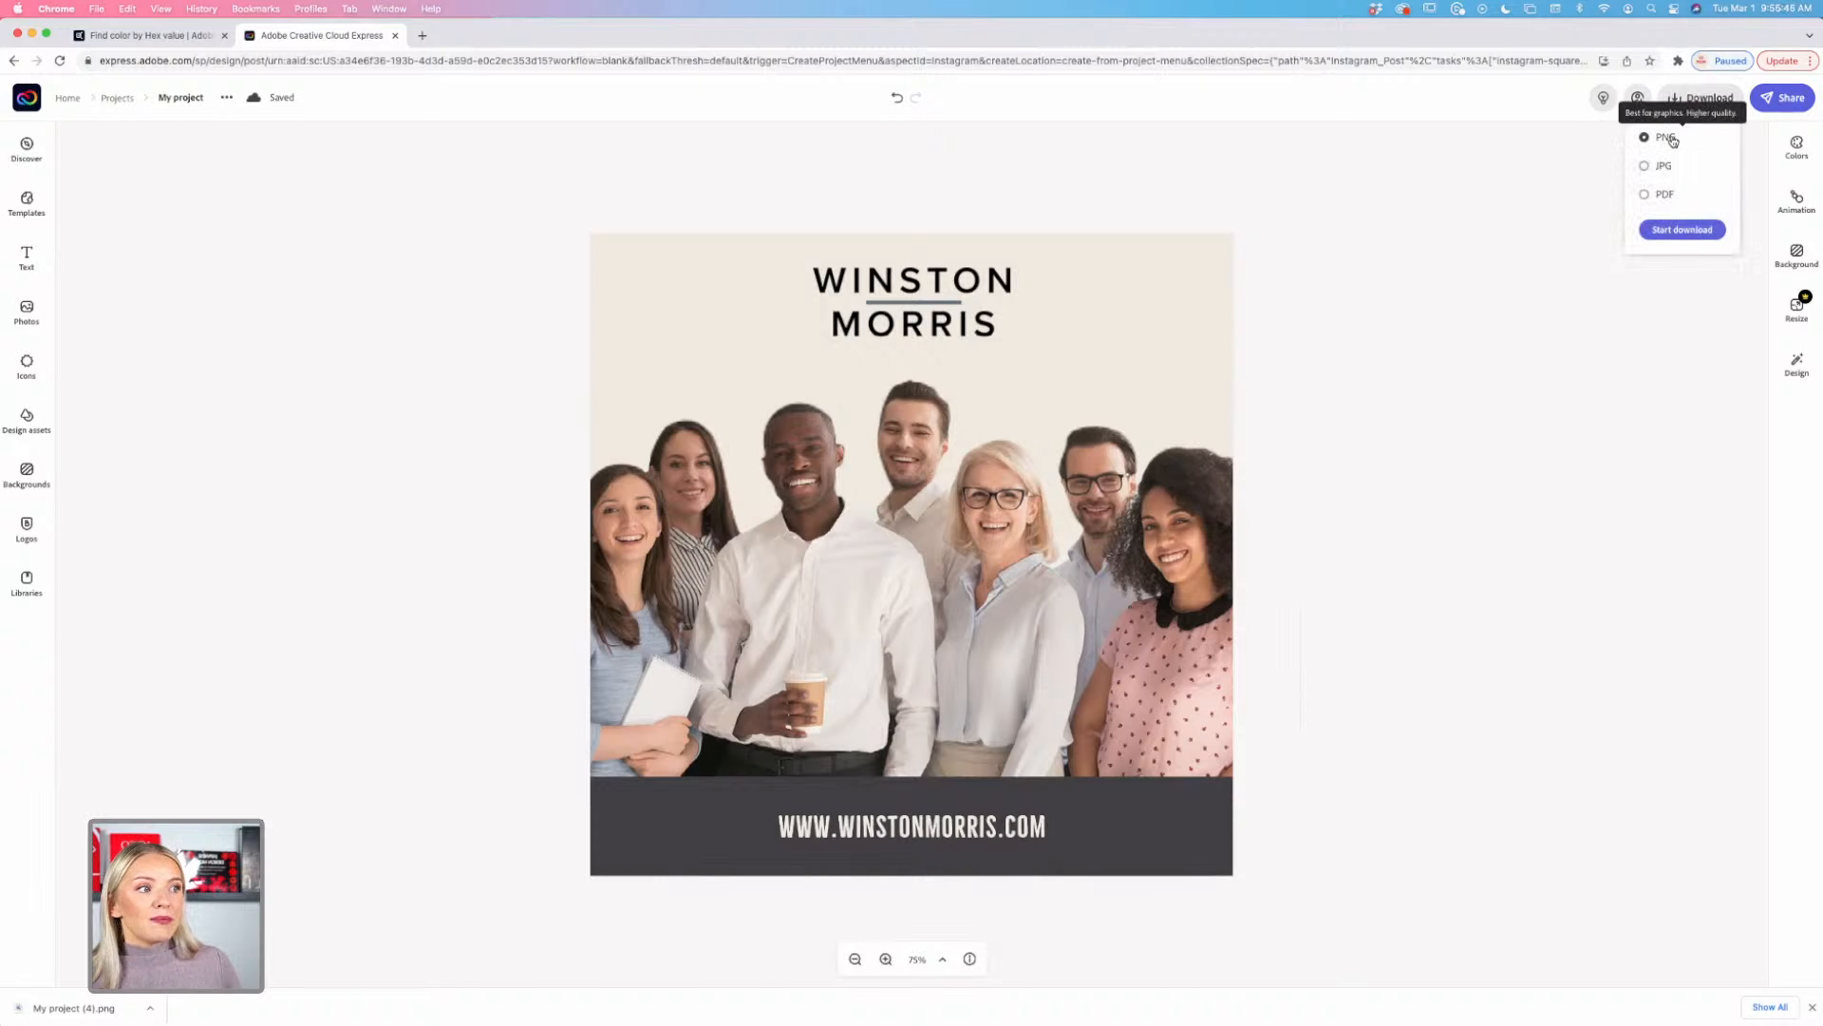
{"action": "left_click", "coordinate": [1686, 232]}
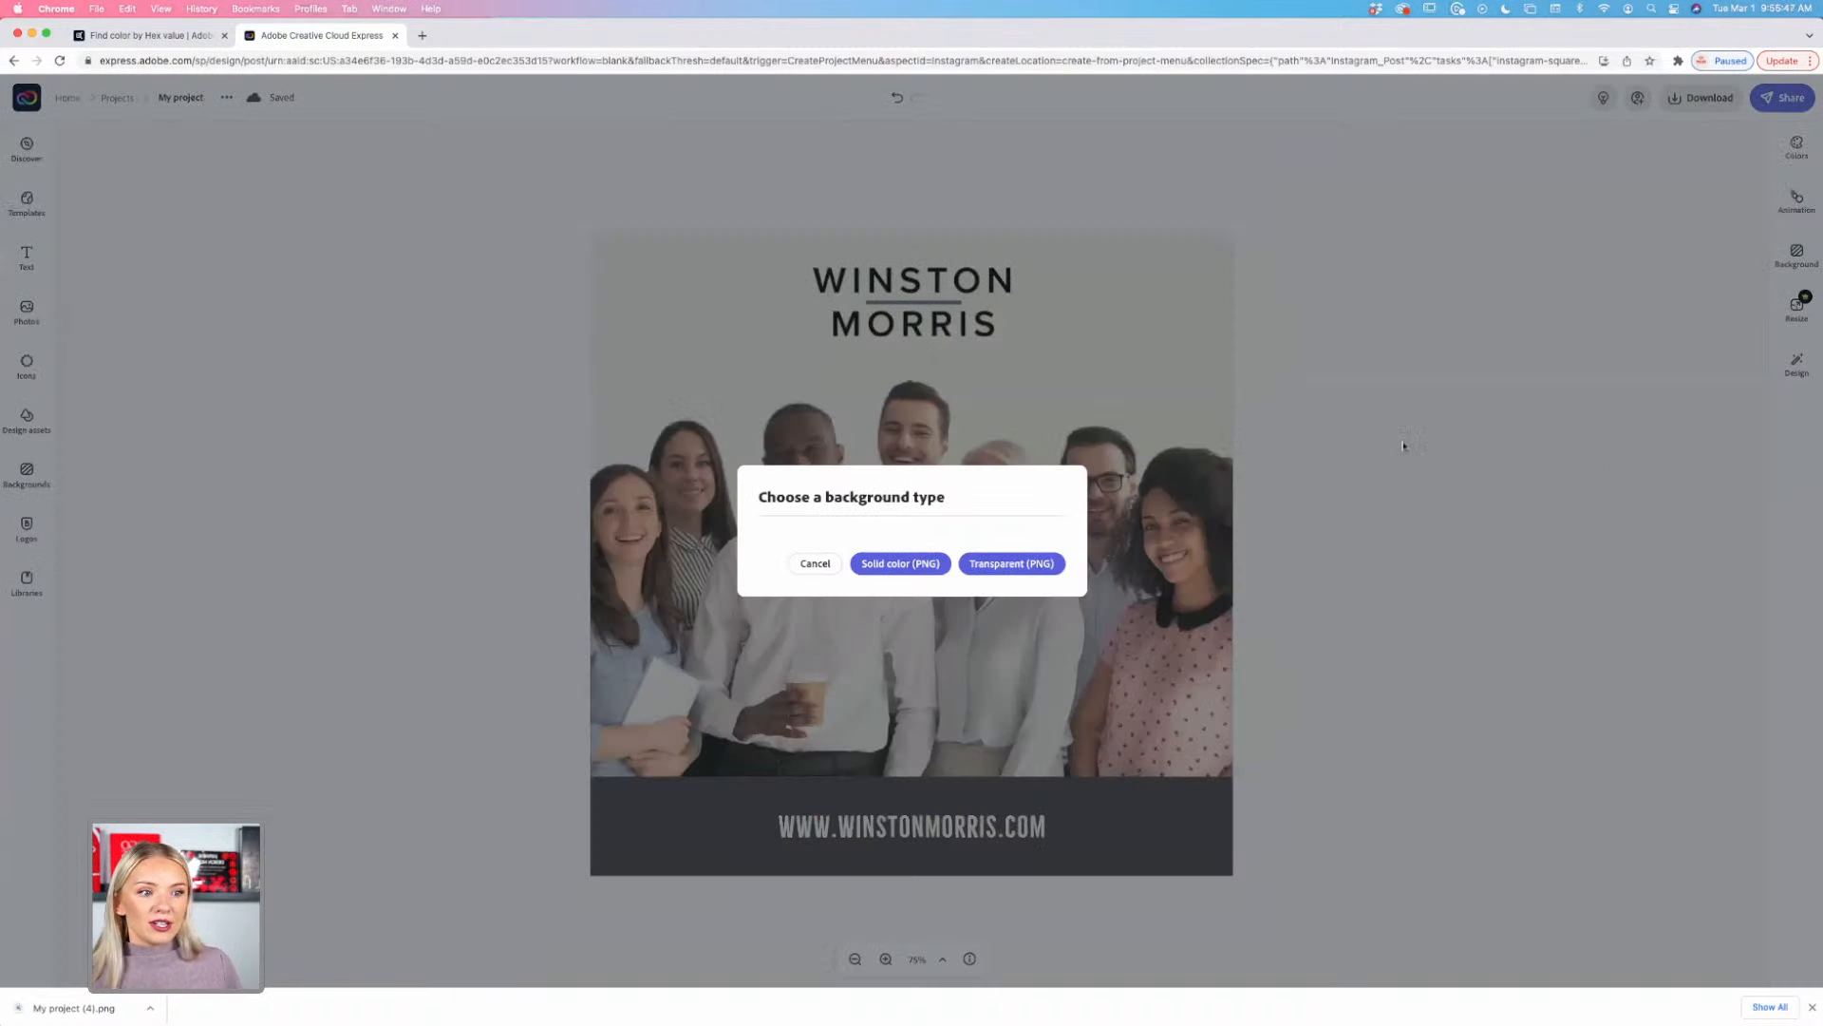
{"action": "left_click", "coordinate": [913, 567]}
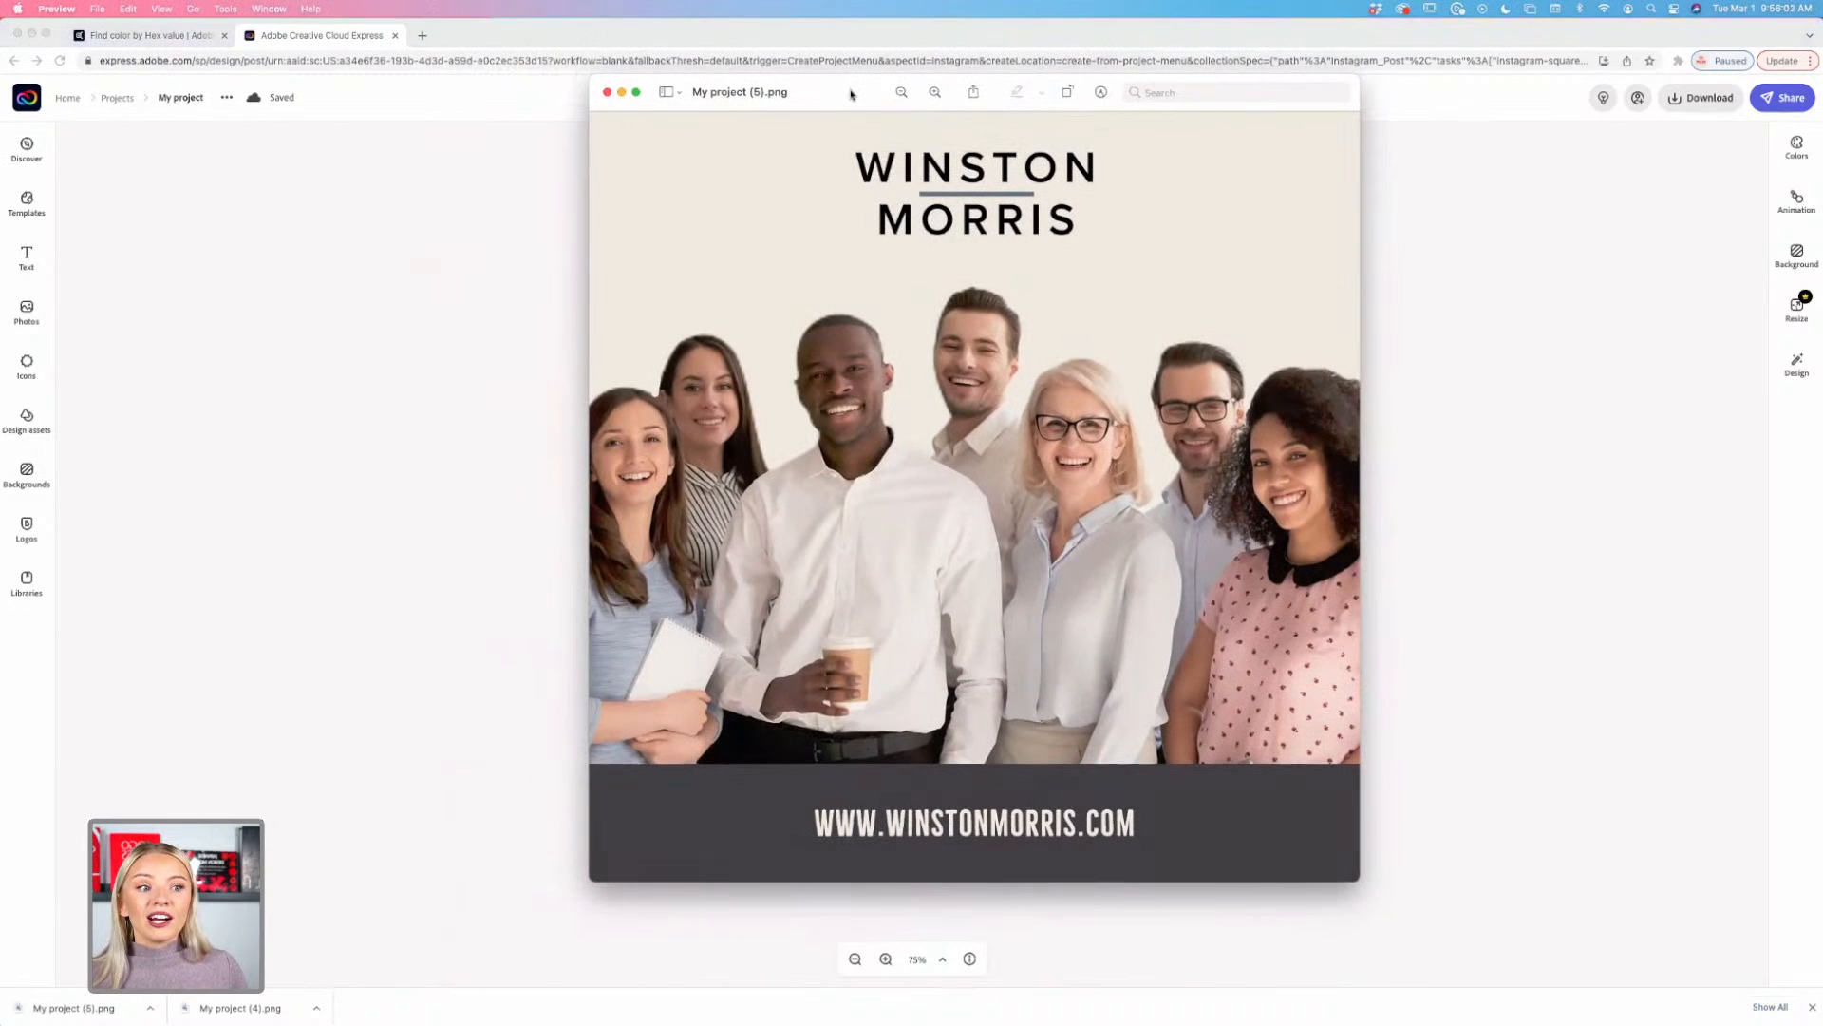
{"action": "left_click_drag", "start_coordinate": [851, 94], "coordinate": [2, 237]}
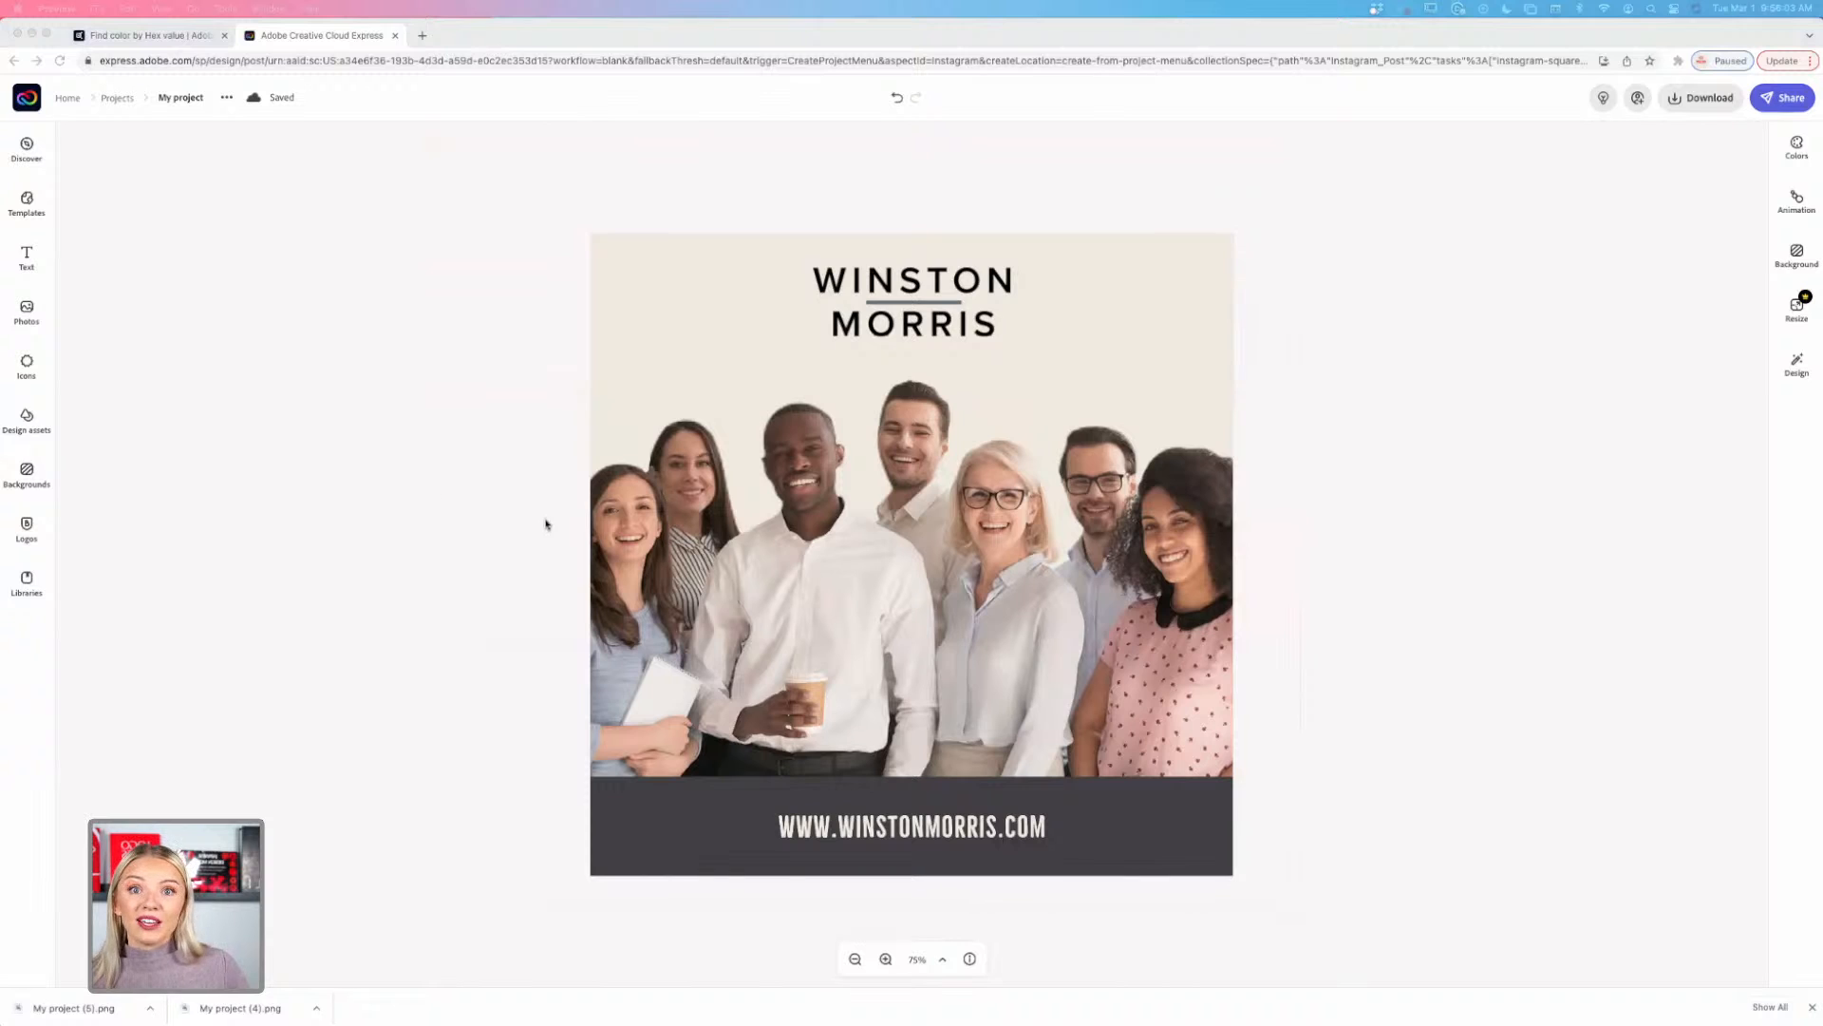